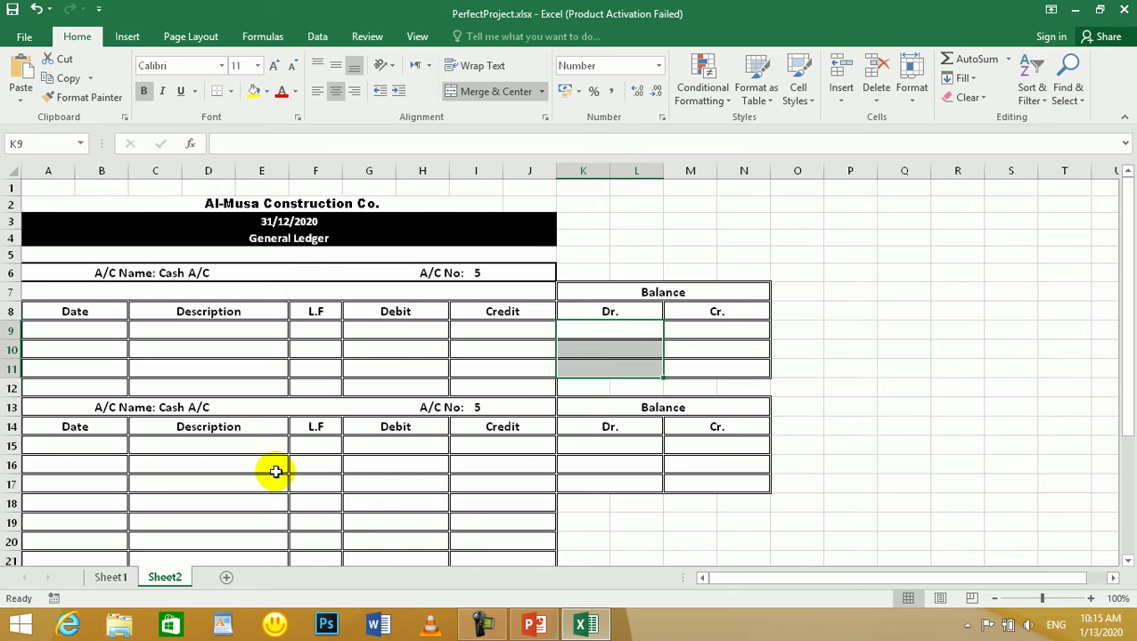
- Remove all borders from the ledger range A8:J28 on Sheet2
left_click_drag(750, 300, 326, 512)
left_click(355, 432)
left_click_drag(542, 520, 174, 319)
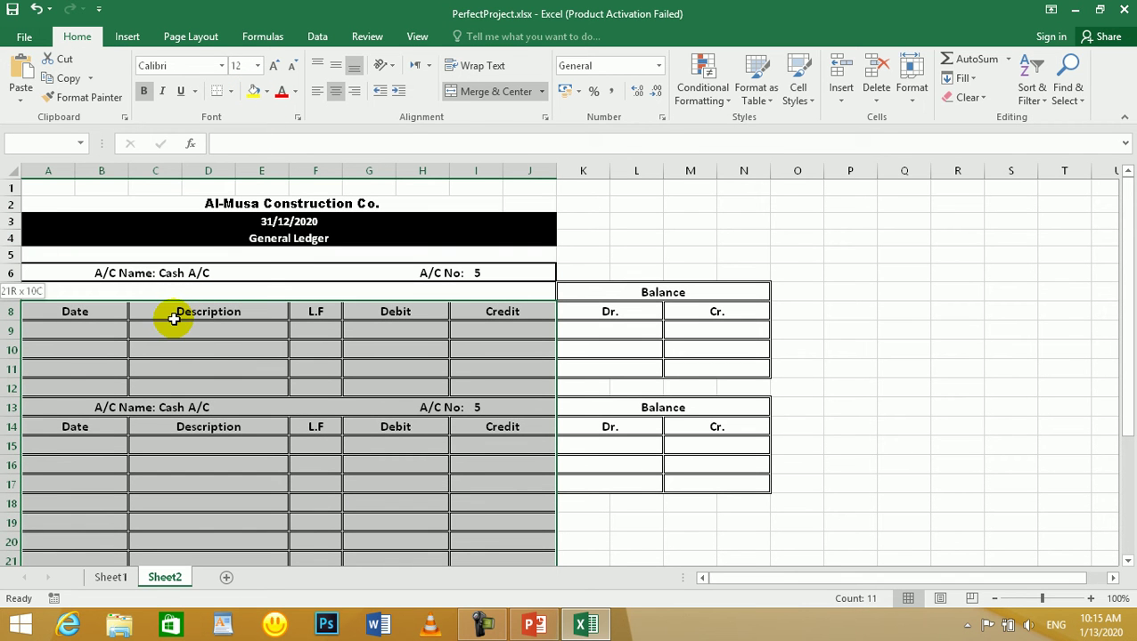
left_click(228, 92)
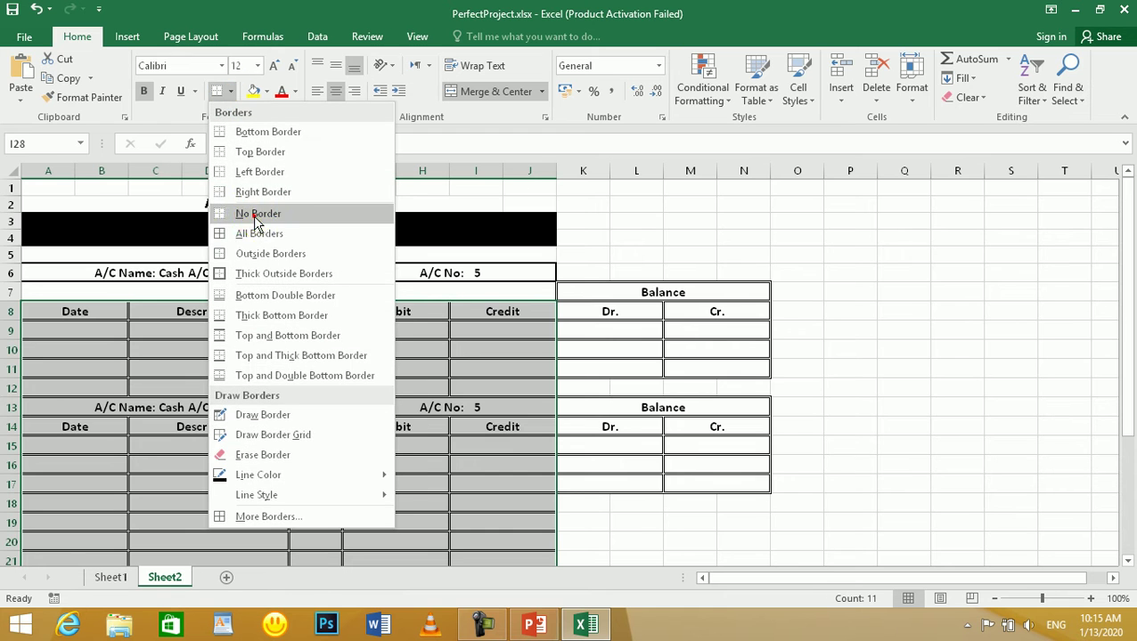
left_click(256, 209)
scroll(356, 338, "down", 6)
left_click(355, 344)
scroll(355, 344, "up", 6)
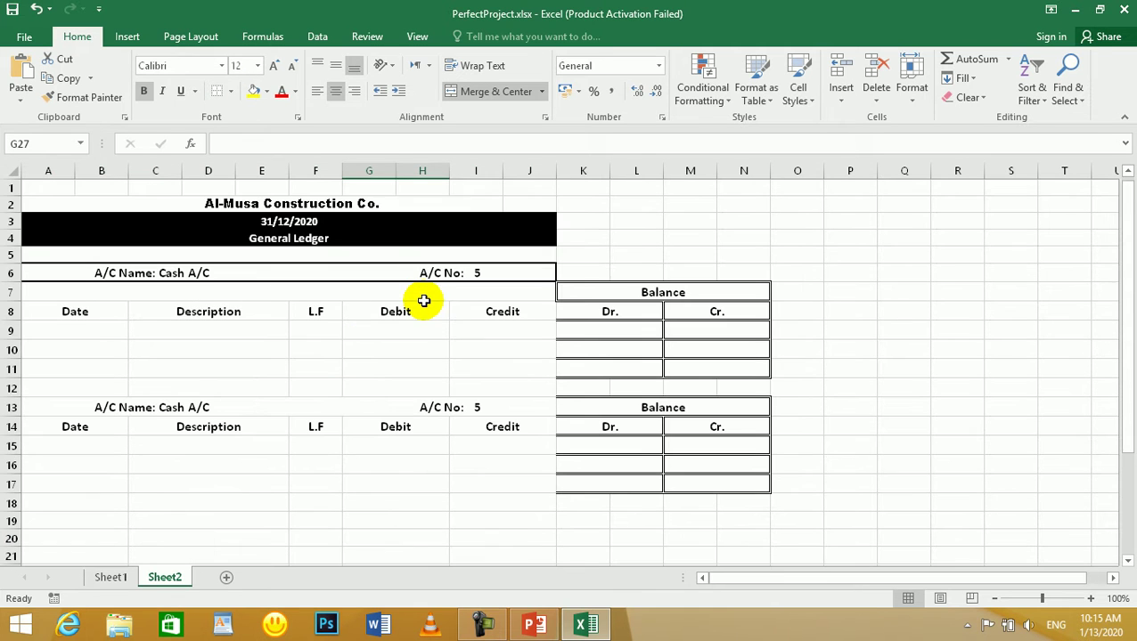
left_click(303, 383)
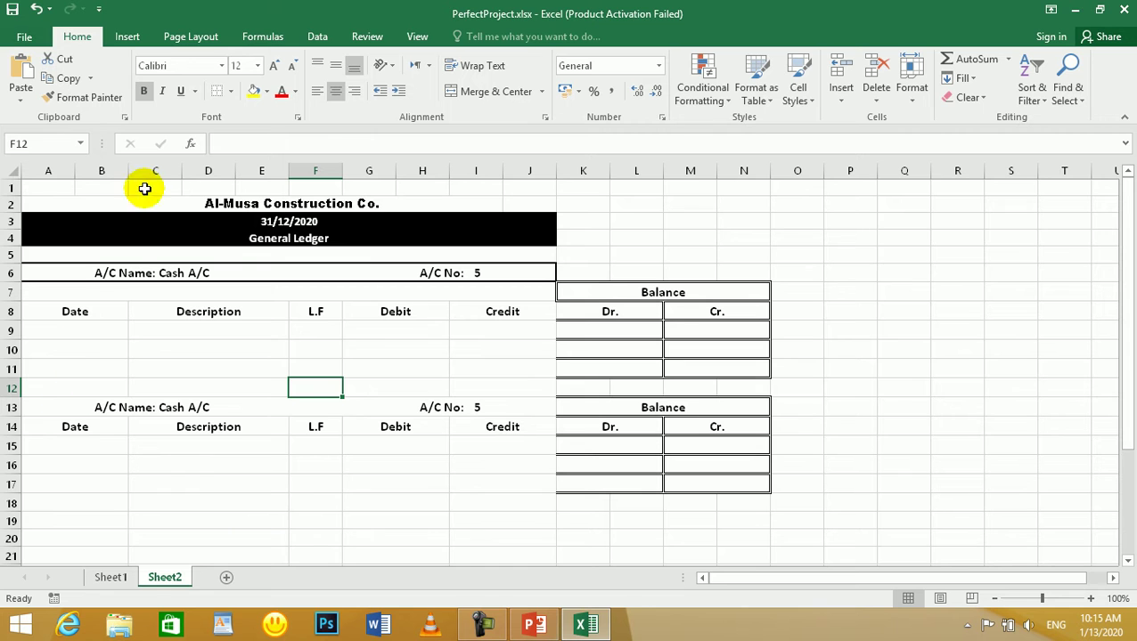
- Set the border line style to double and apply all borders to the first ledger table, A8:J11
left_click(234, 92)
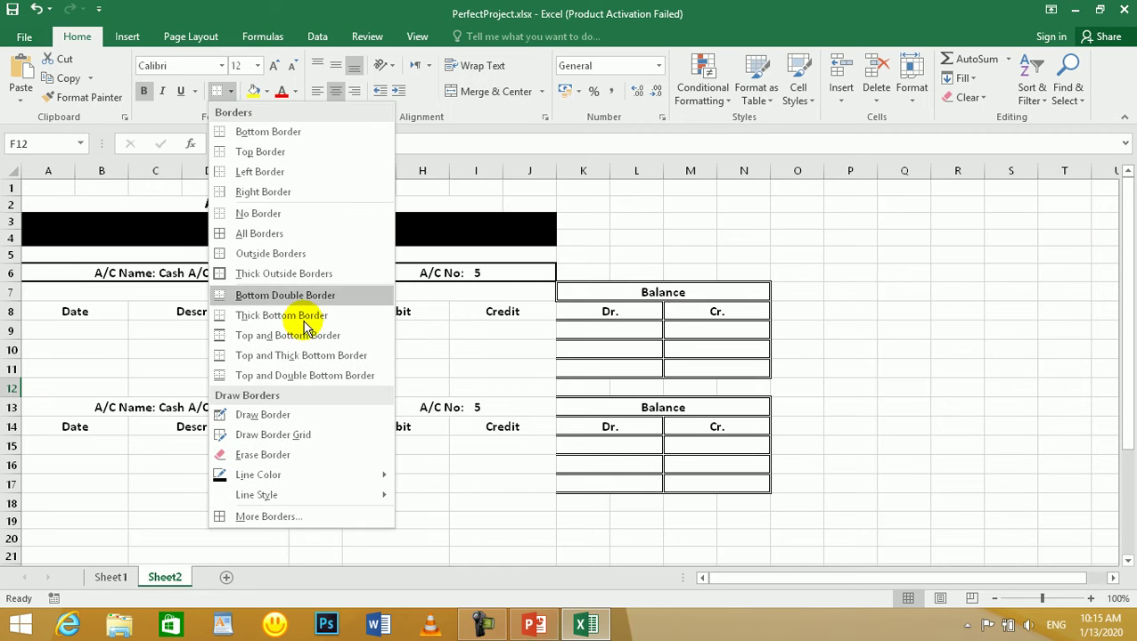
mouse_move(368, 504)
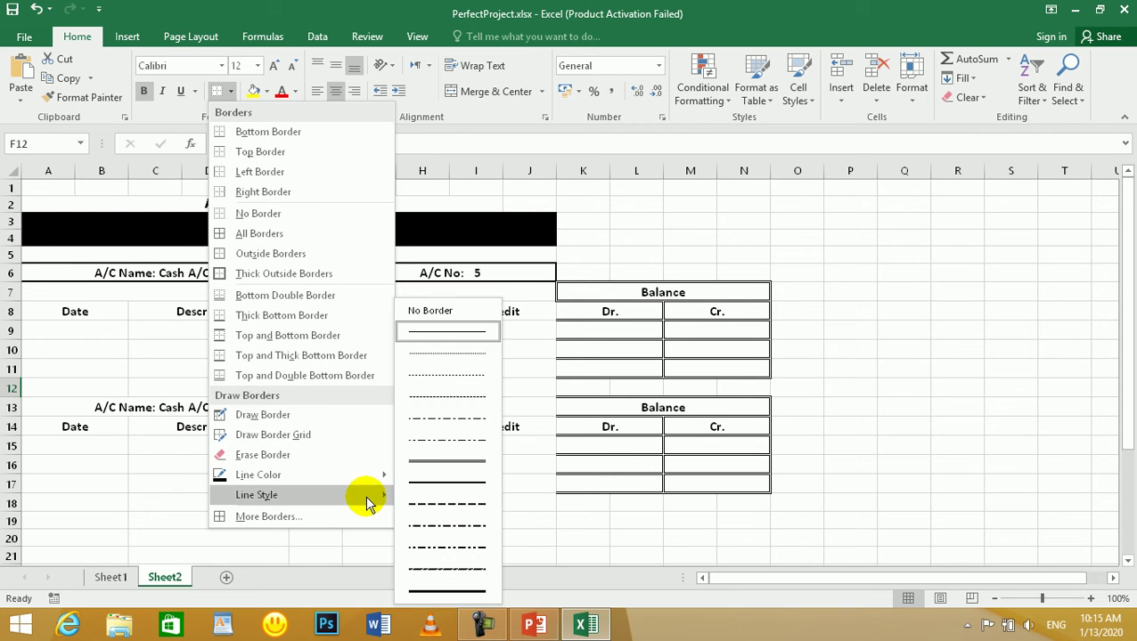
left_click(441, 461)
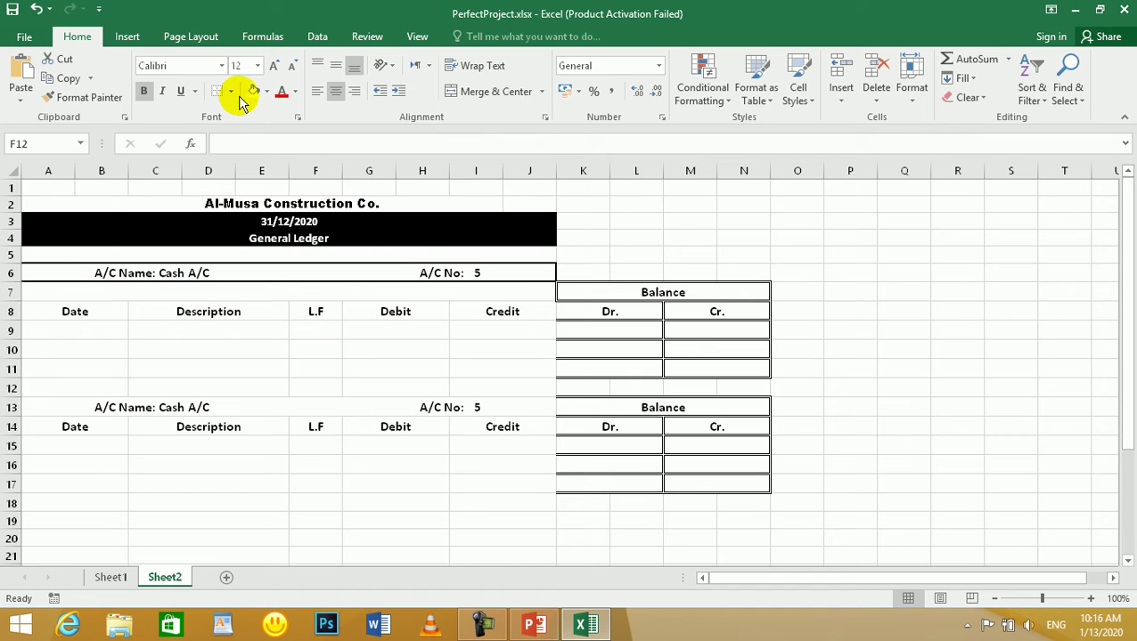
key("Escape")
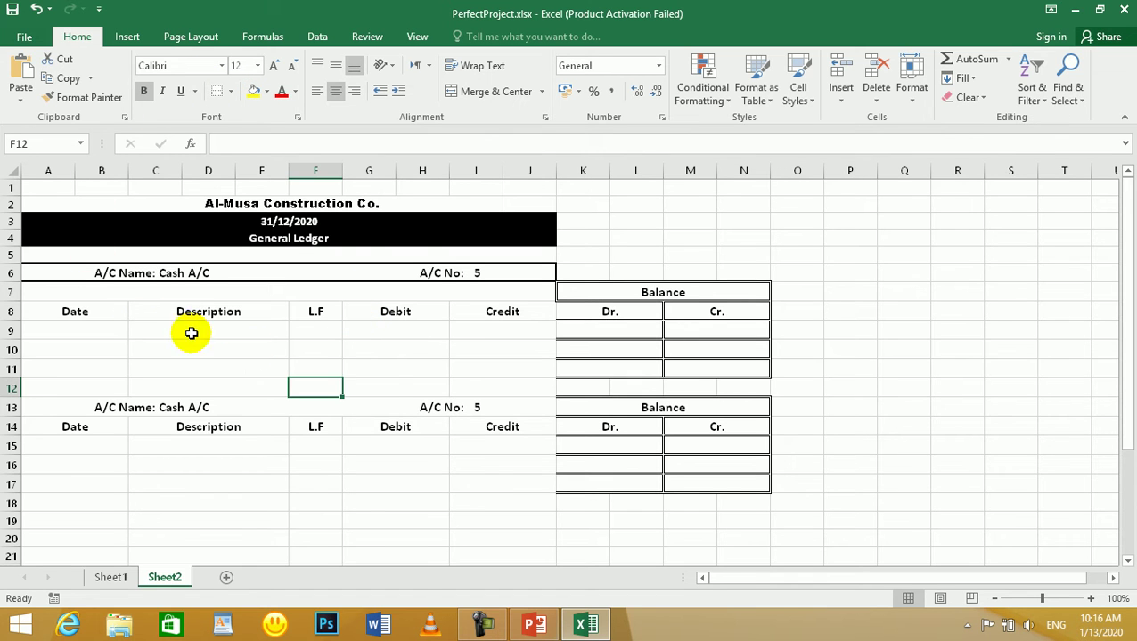
left_click_drag(37, 310, 536, 371)
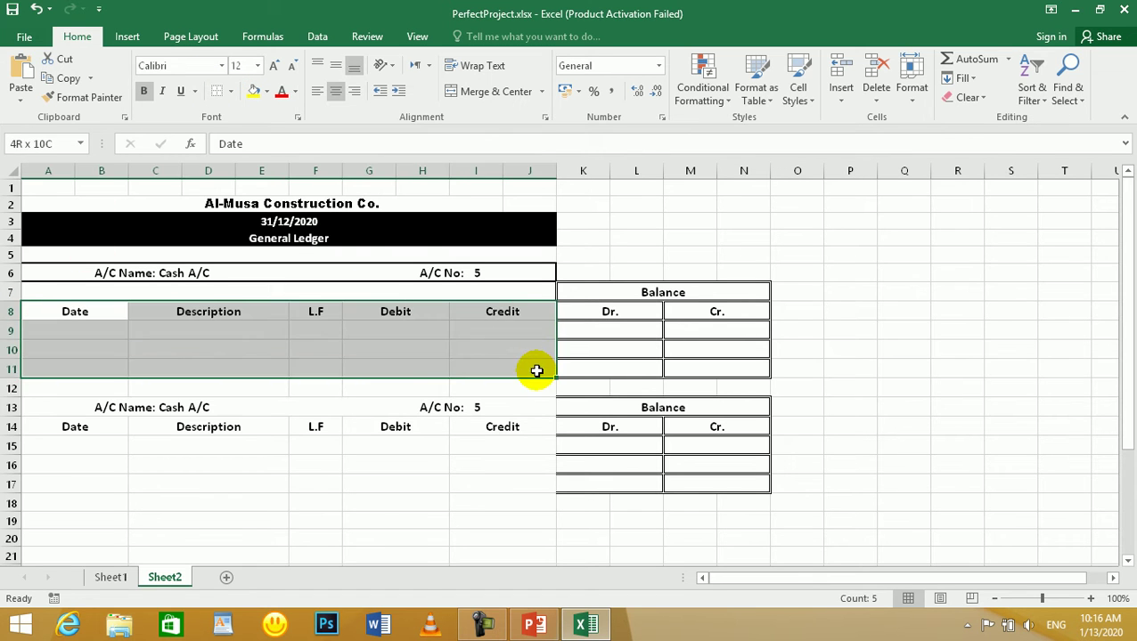
left_click(234, 93)
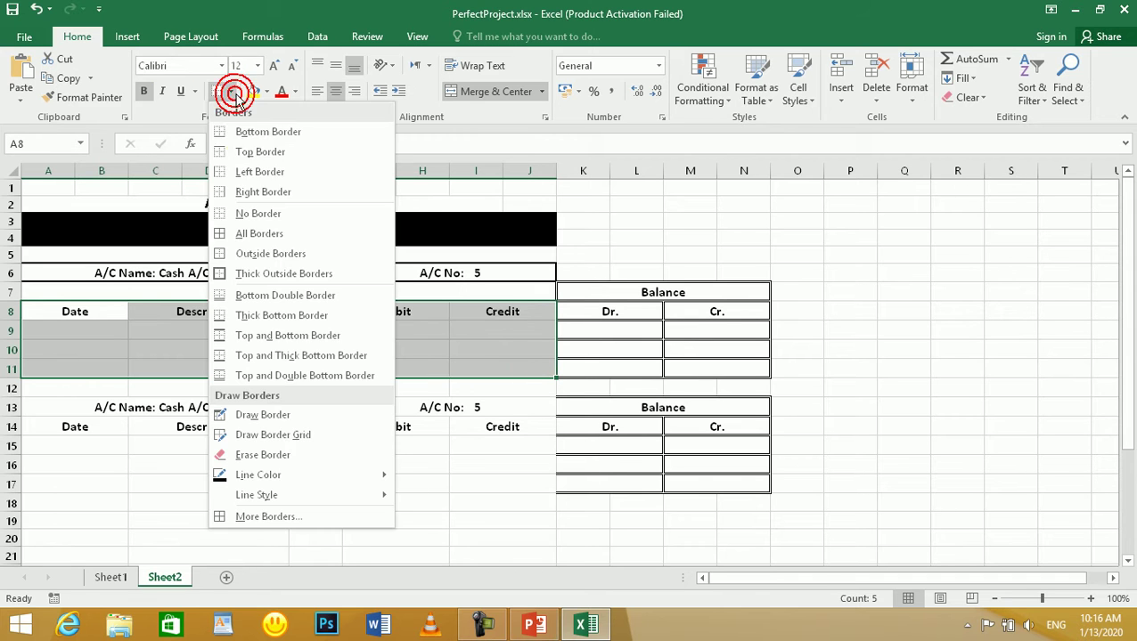
left_click(256, 231)
left_click(345, 390)
- Apply all borders in the same double line style to the second ledger table, A14:J17
left_click_drag(64, 406, 427, 491)
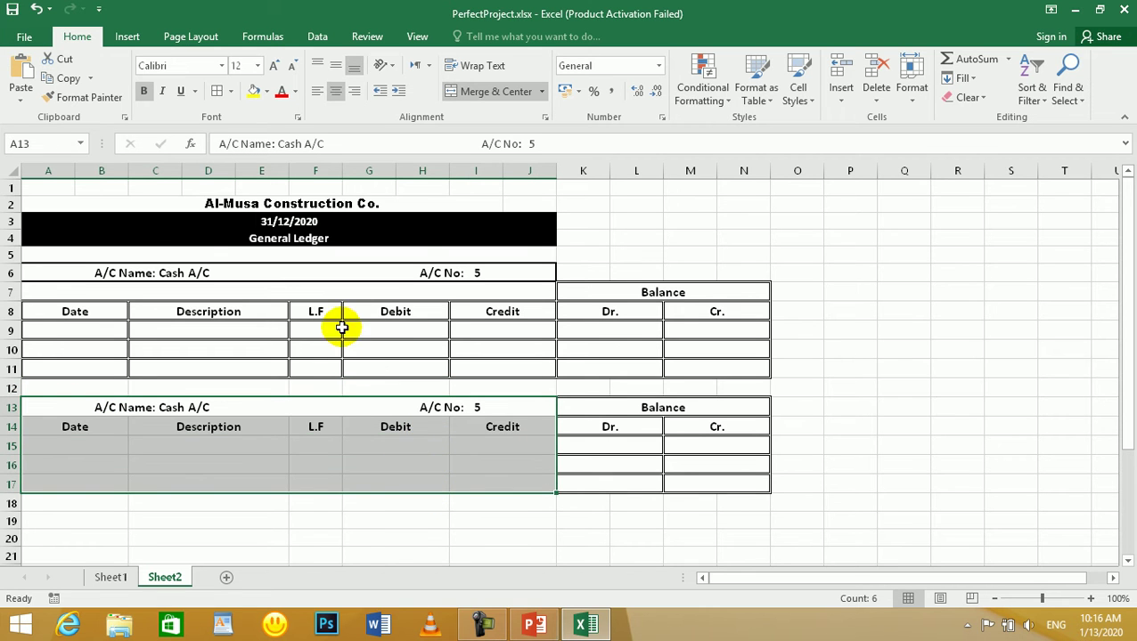
left_click(276, 462)
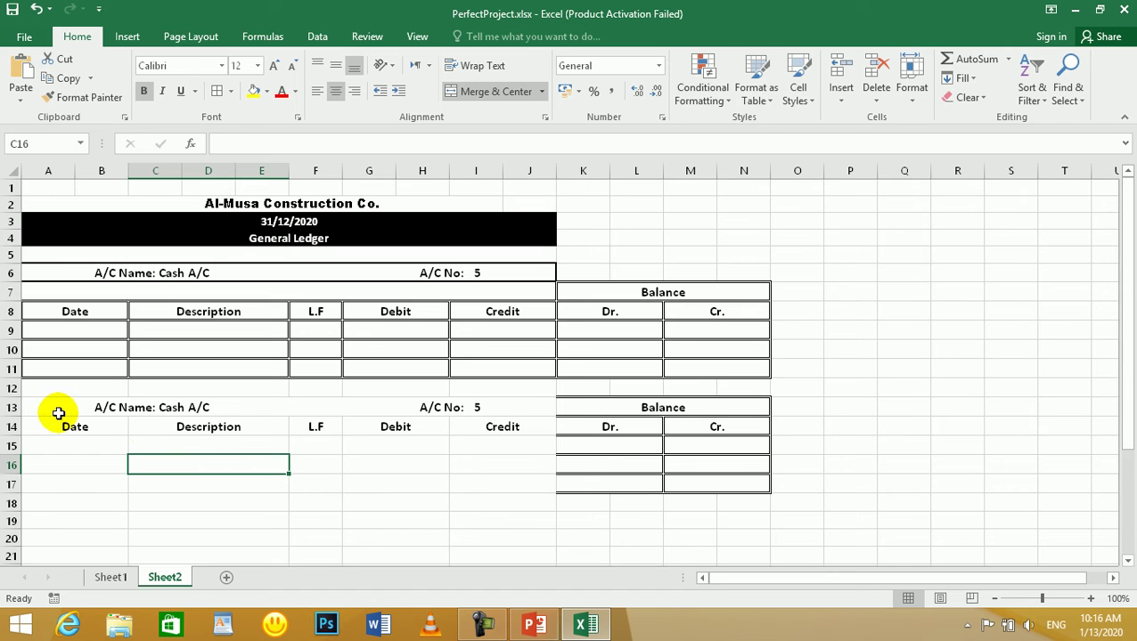
left_click_drag(54, 425, 501, 487)
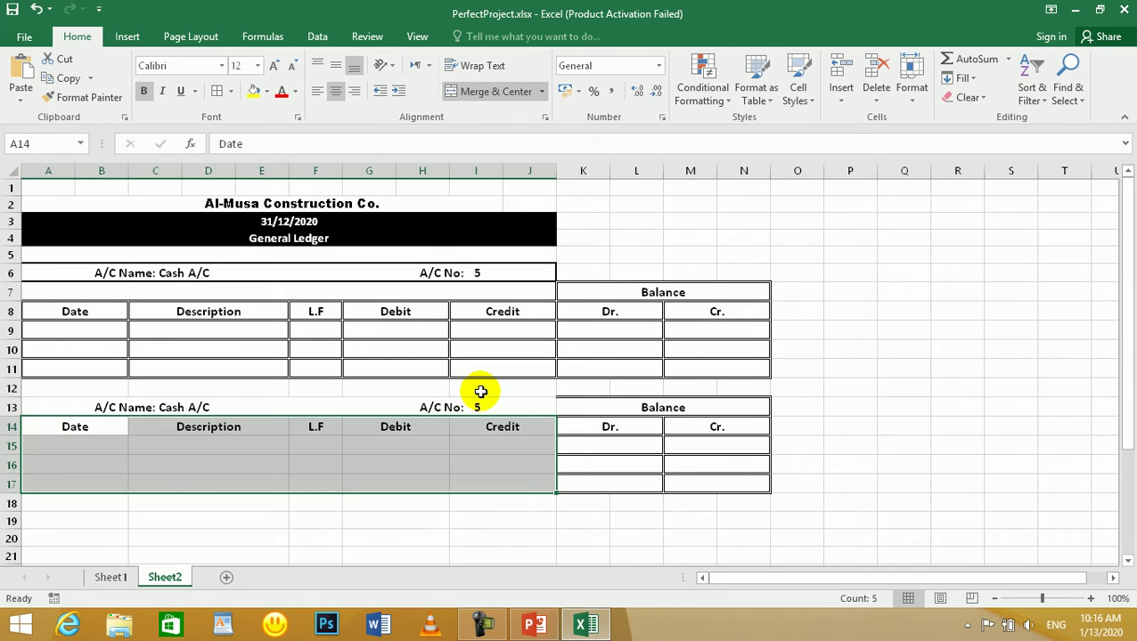
left_click(216, 92)
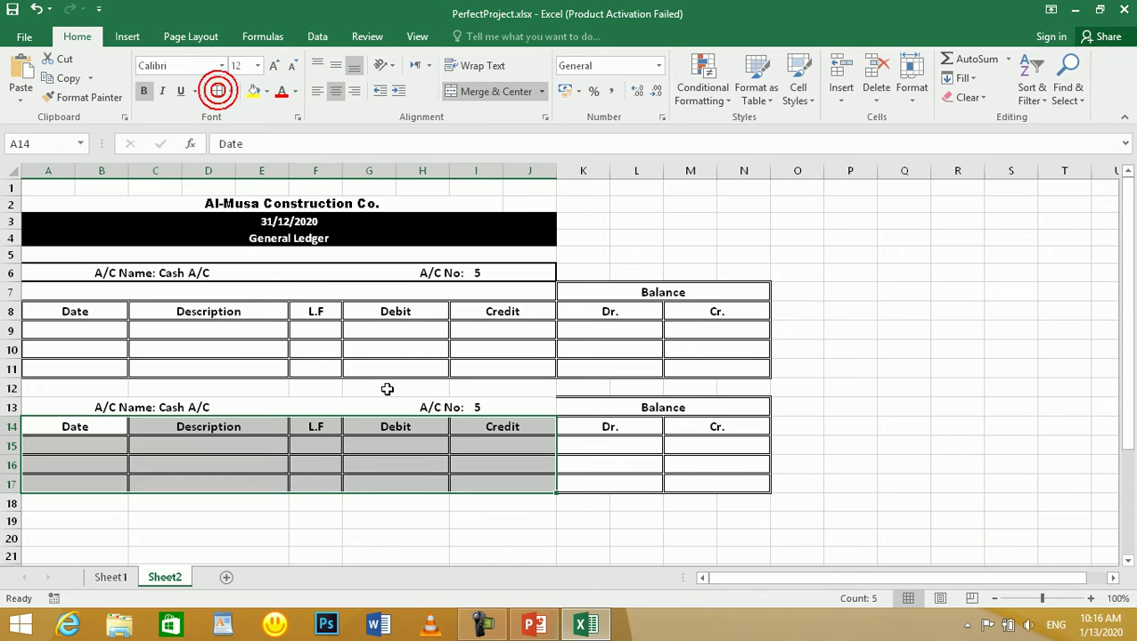
left_click(386, 388)
left_click(406, 465)
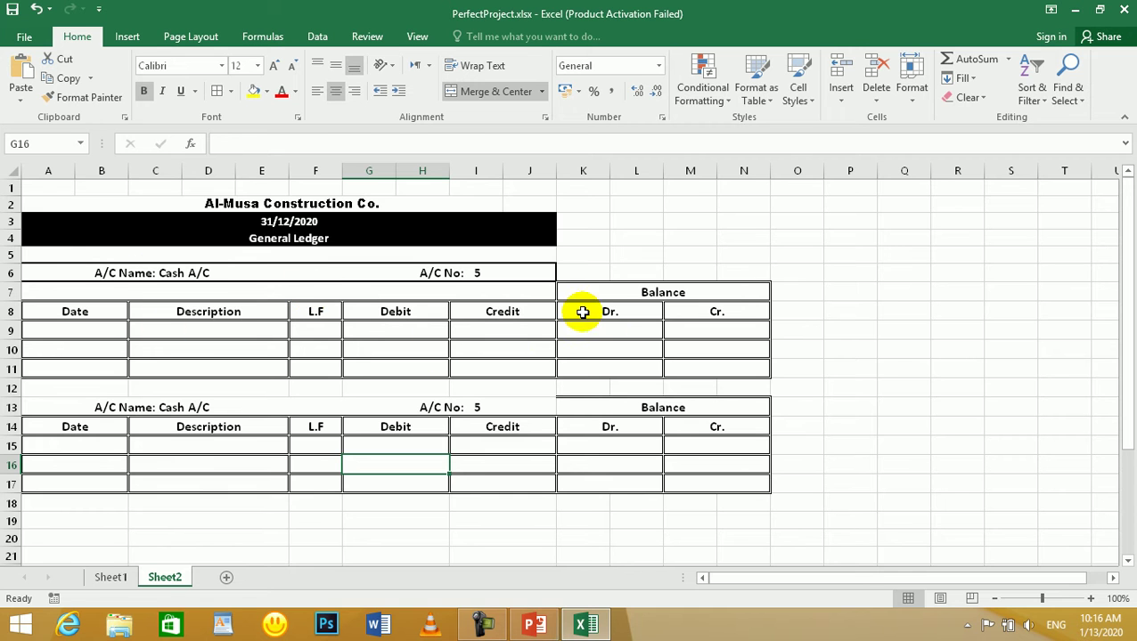
- Compare the General Journal entries on Sheet1 with the headings and account line of the Cash A/C ledger on Sheet2
left_click(110, 577)
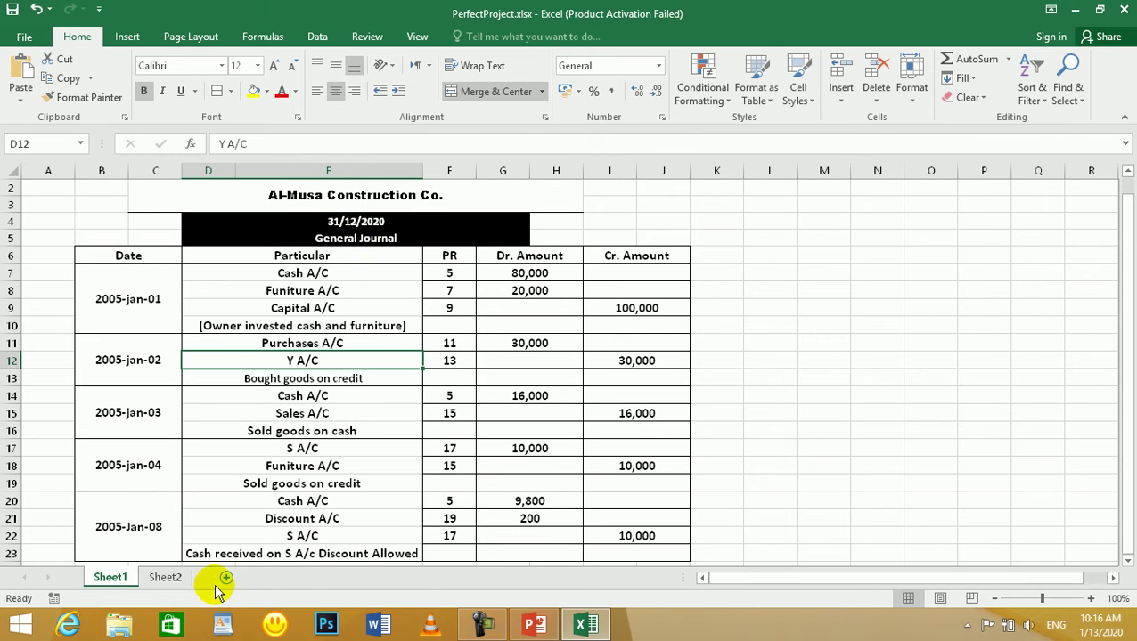
left_click(164, 577)
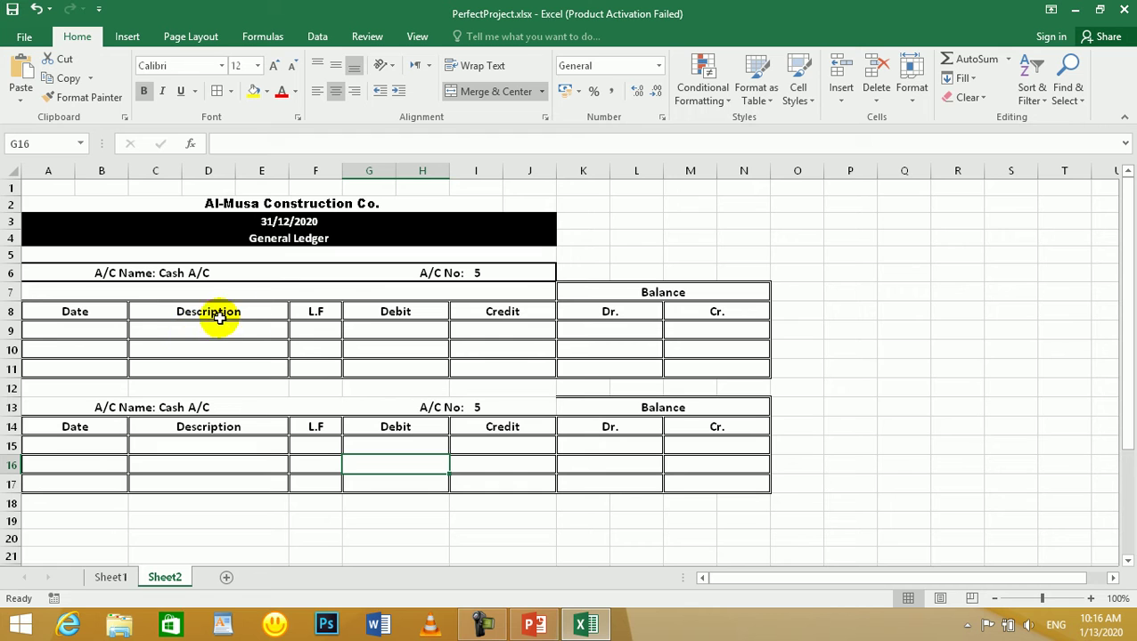
left_click(125, 577)
left_click(149, 292)
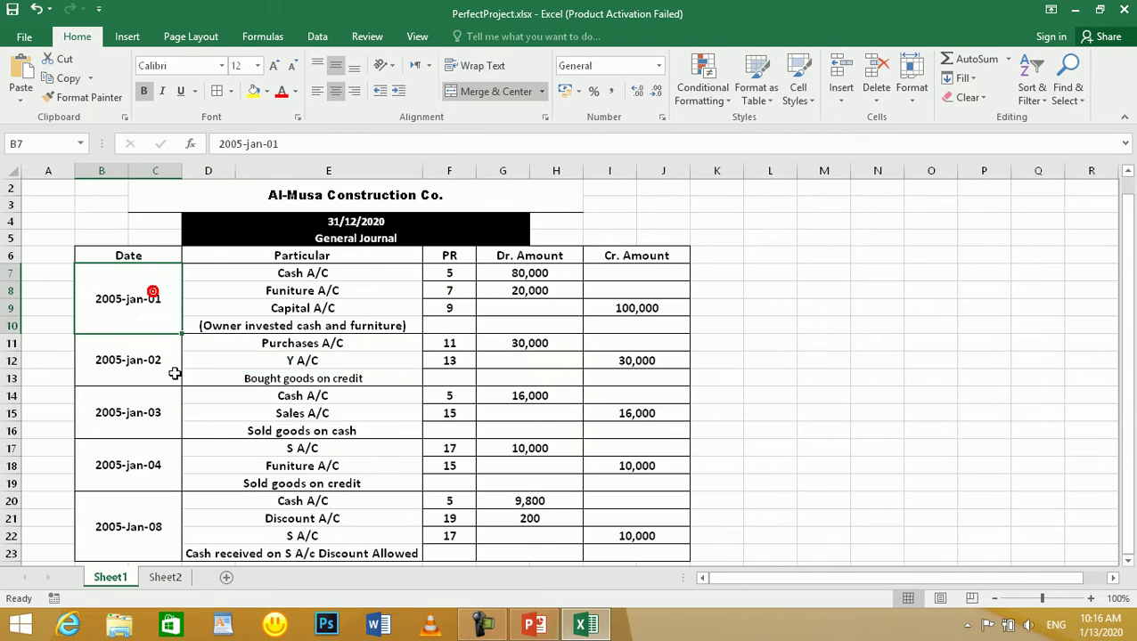
left_click(165, 576)
left_click(242, 329)
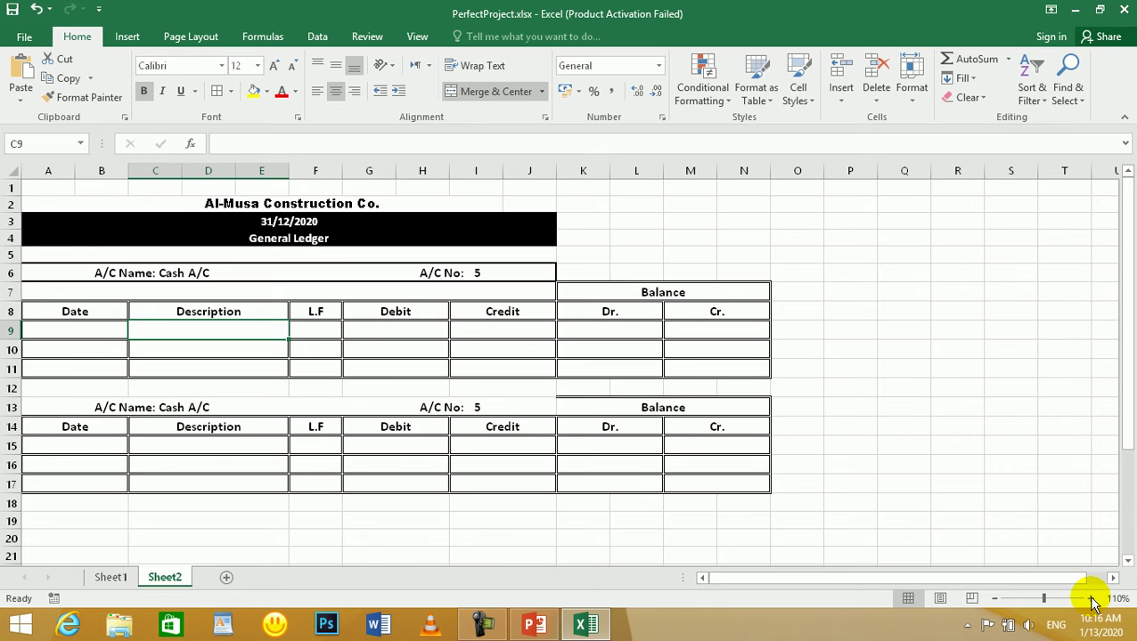
left_click(1092, 598)
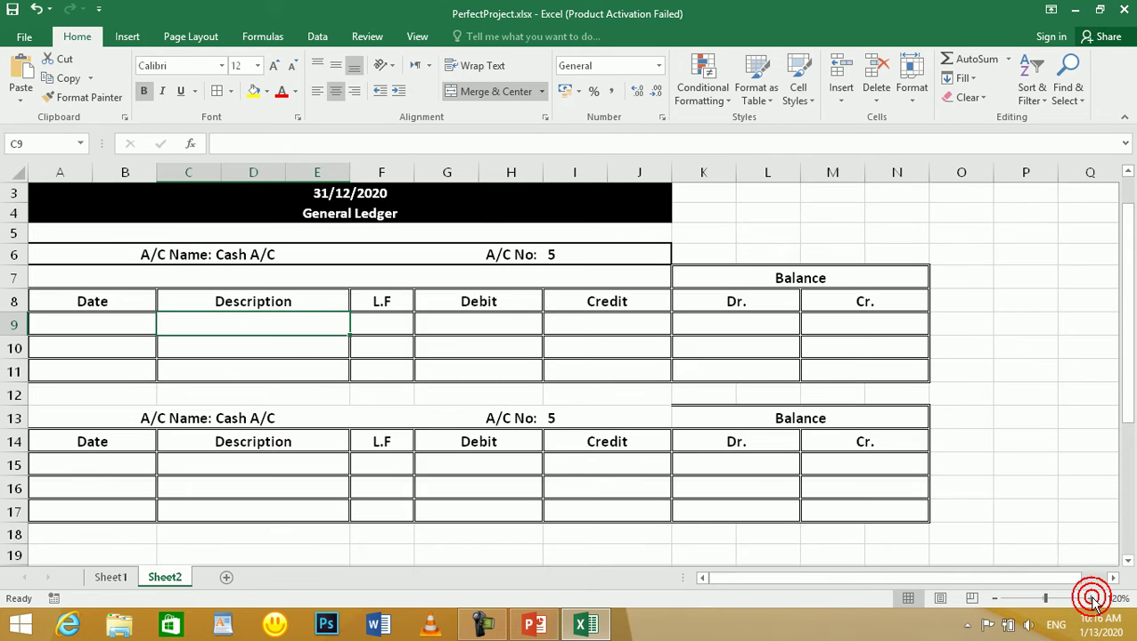
left_click(392, 326)
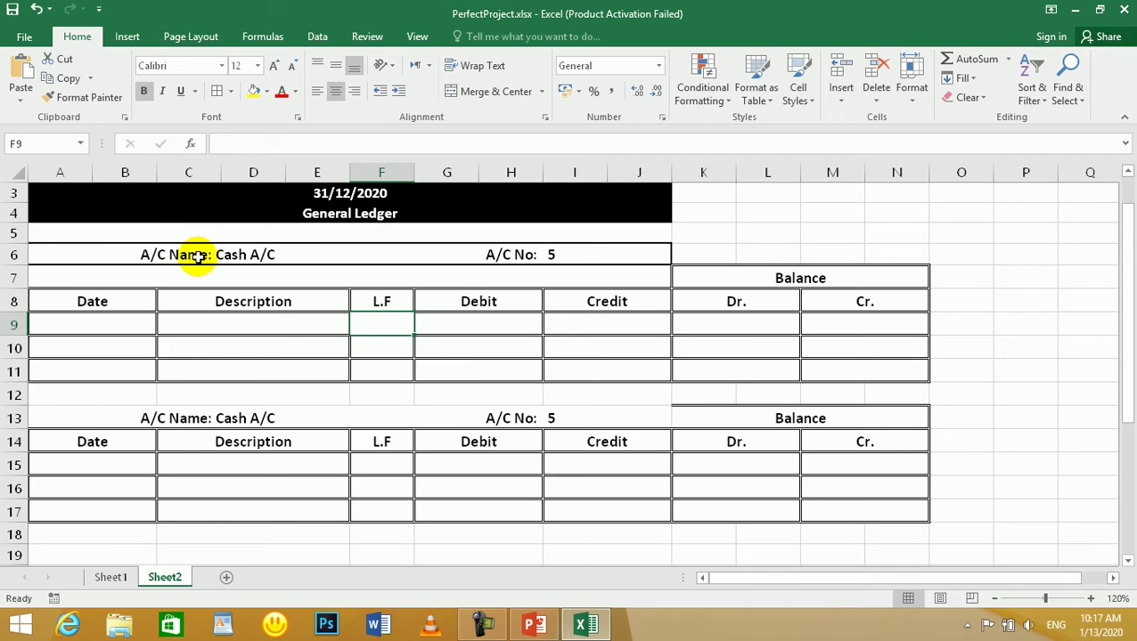
left_click(266, 256)
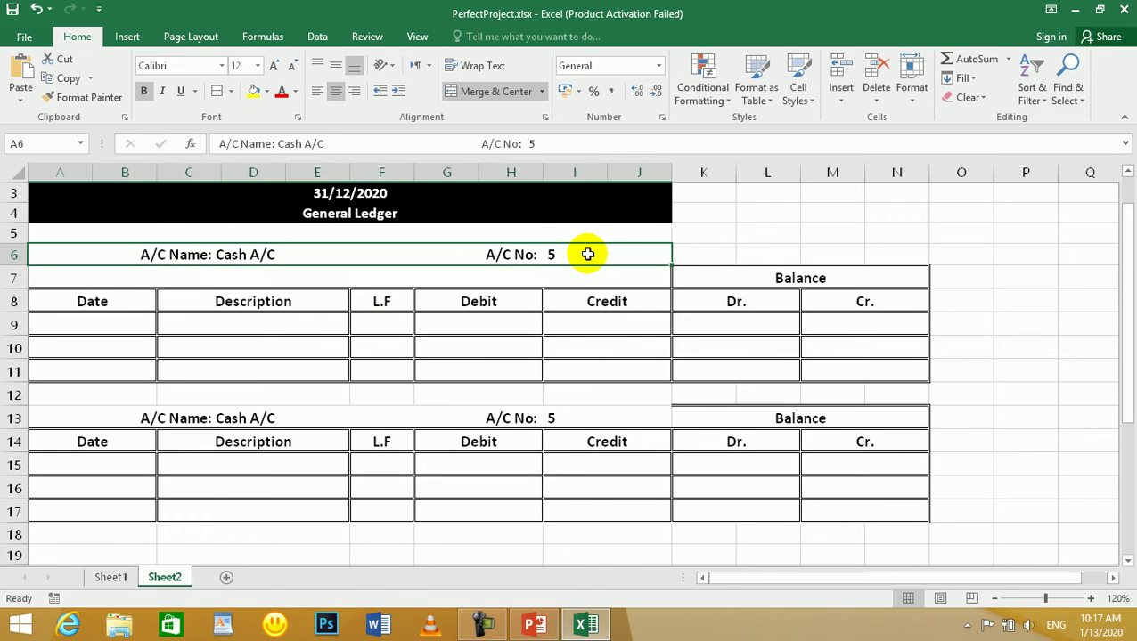
- Link the first Date cell of the Cash A/C ledger, A9, to the journal date with =Sheet1!B7
left_click(104, 327)
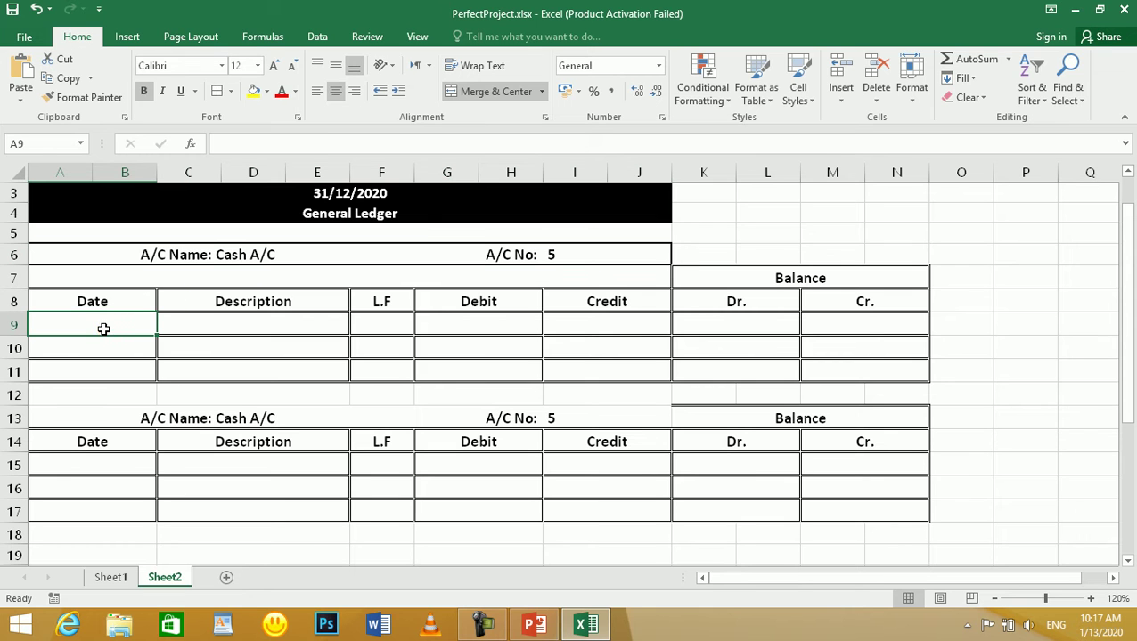
type("=")
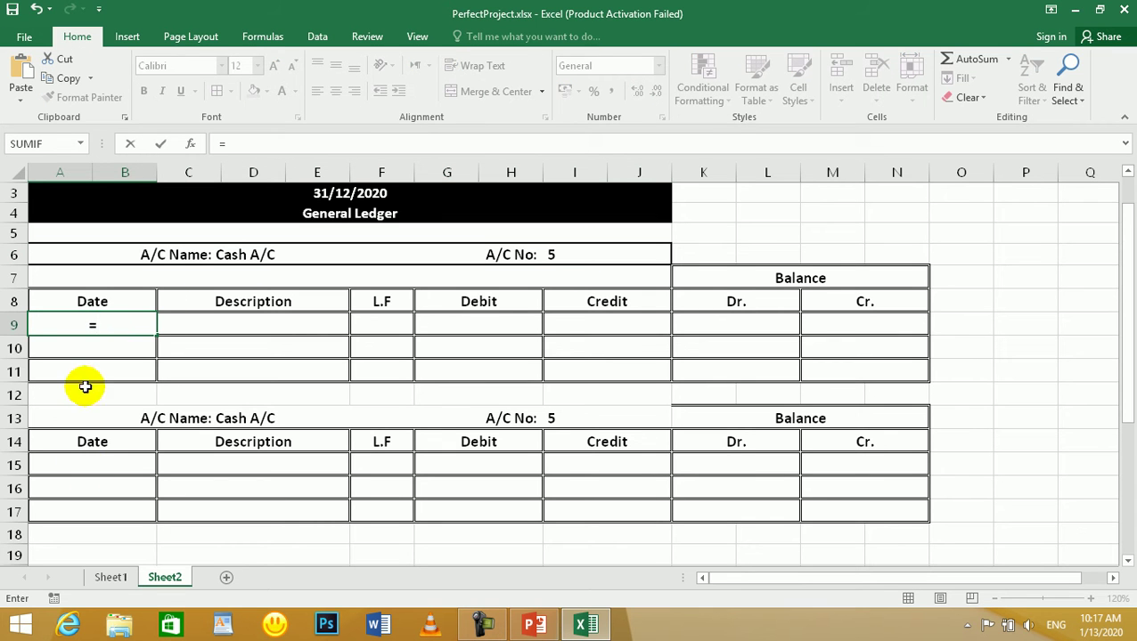
left_click(114, 578)
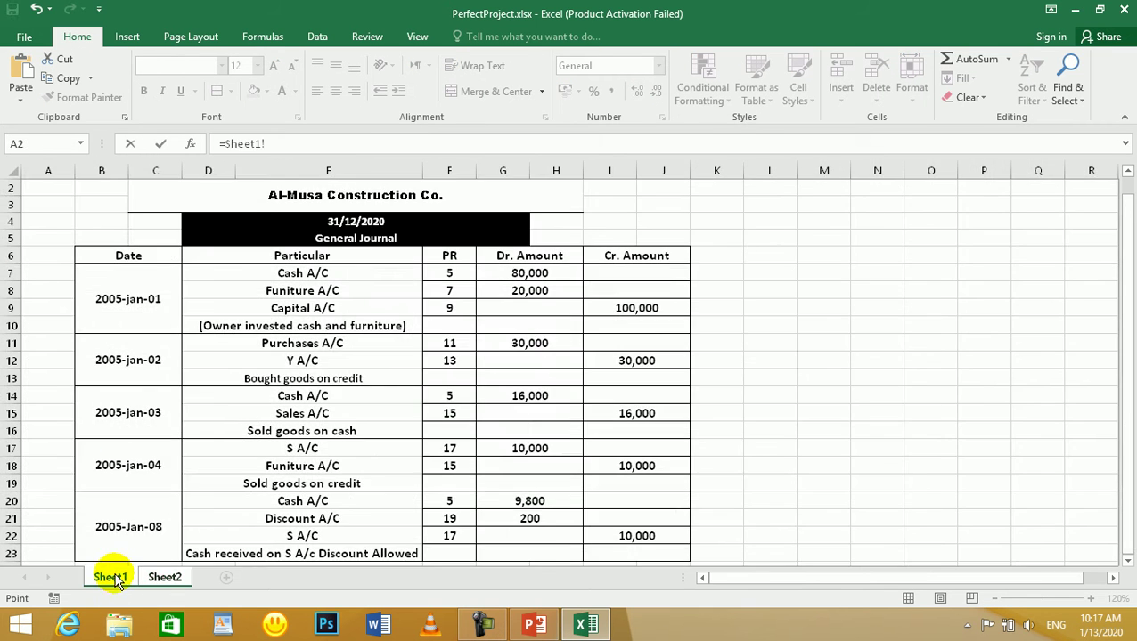
left_click(124, 299)
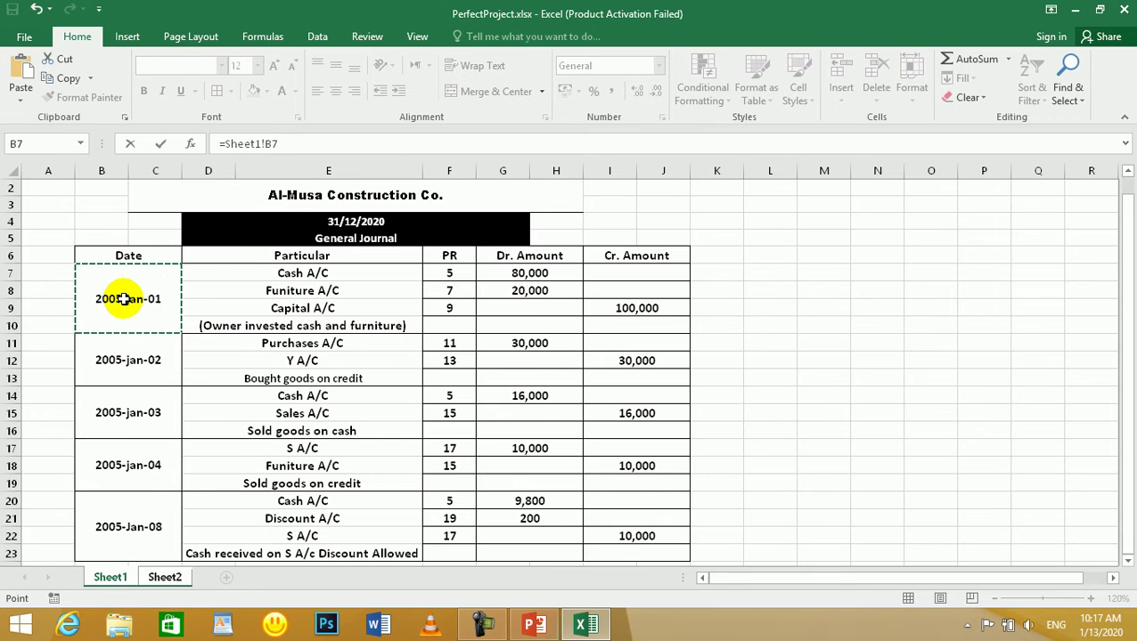
key("Return")
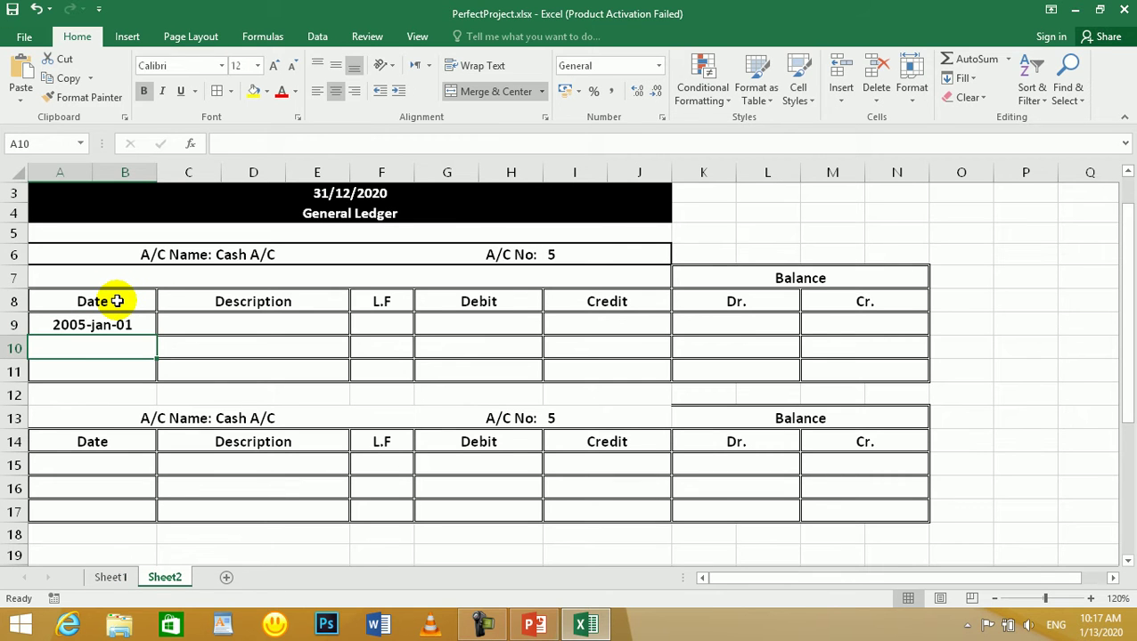
- Link the Description cell C9 to the journal's Capital A/C entry with =Sheet1!D9
left_click(215, 323)
type("=")
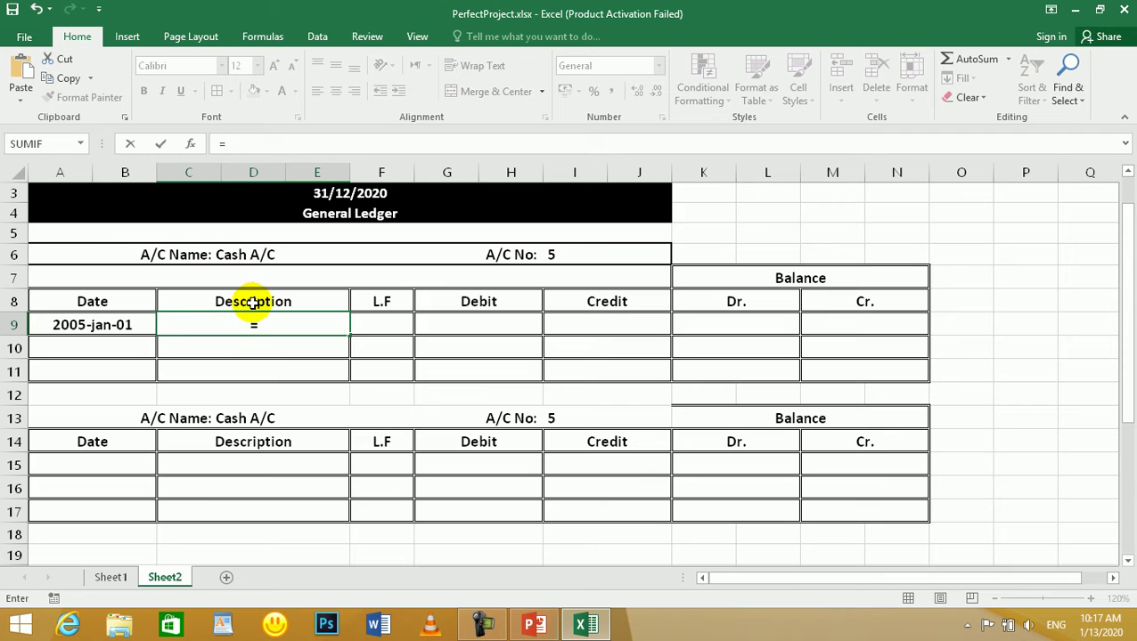
left_click(110, 578)
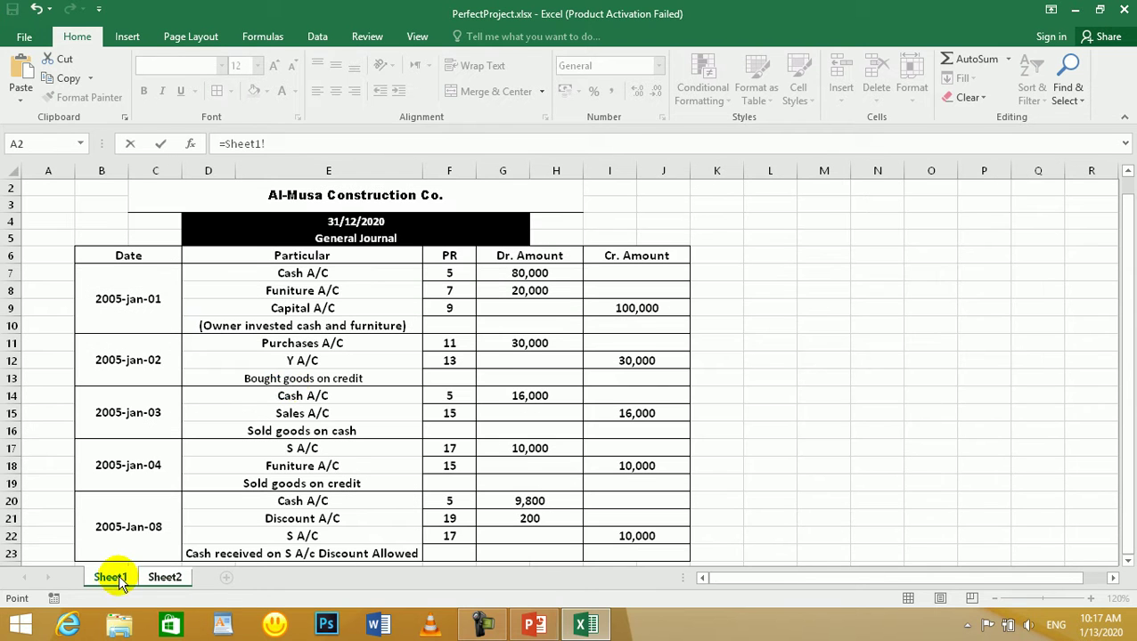
left_click(299, 308)
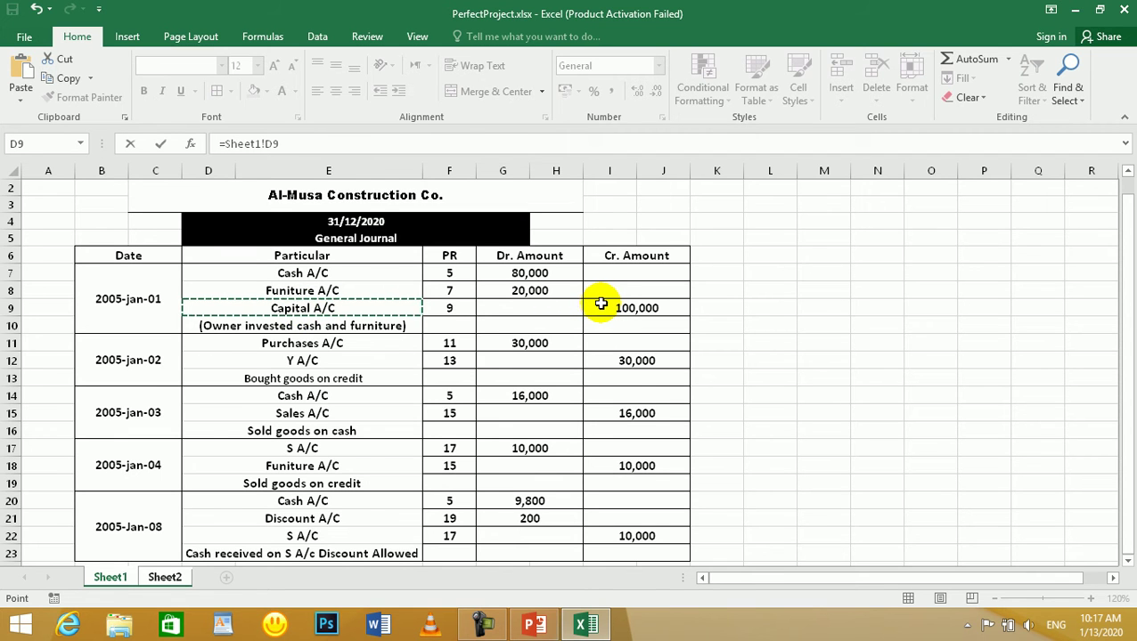
key("Return")
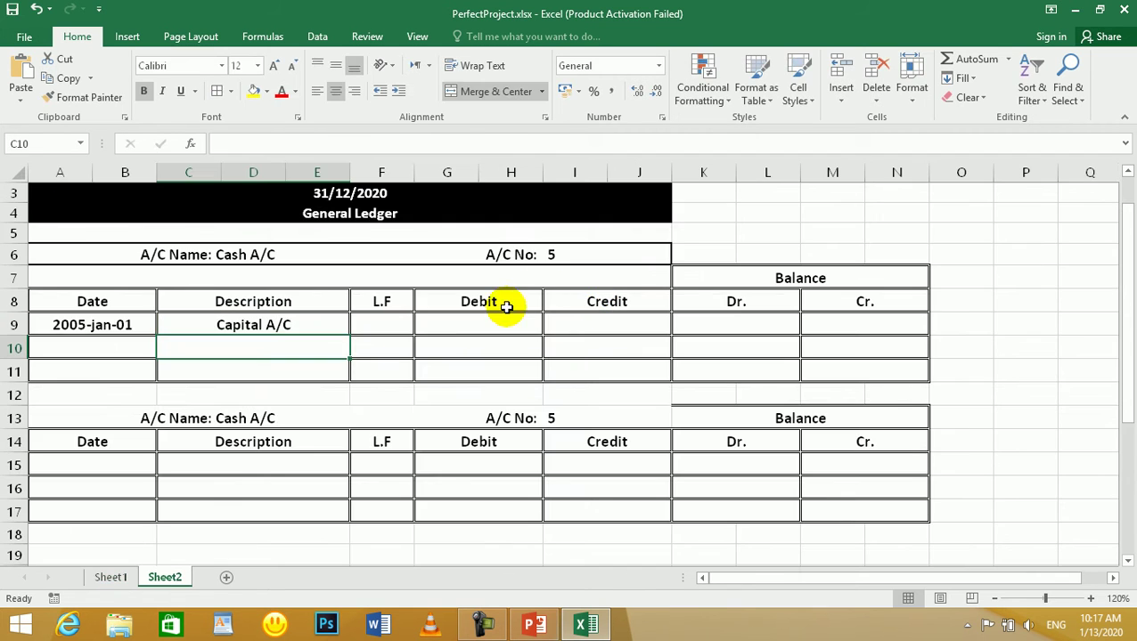
- Link the Description cell C10 to the journal's debit amount for 2005-jan-03 with =Sheet1!G14
type("=Sheet1!")
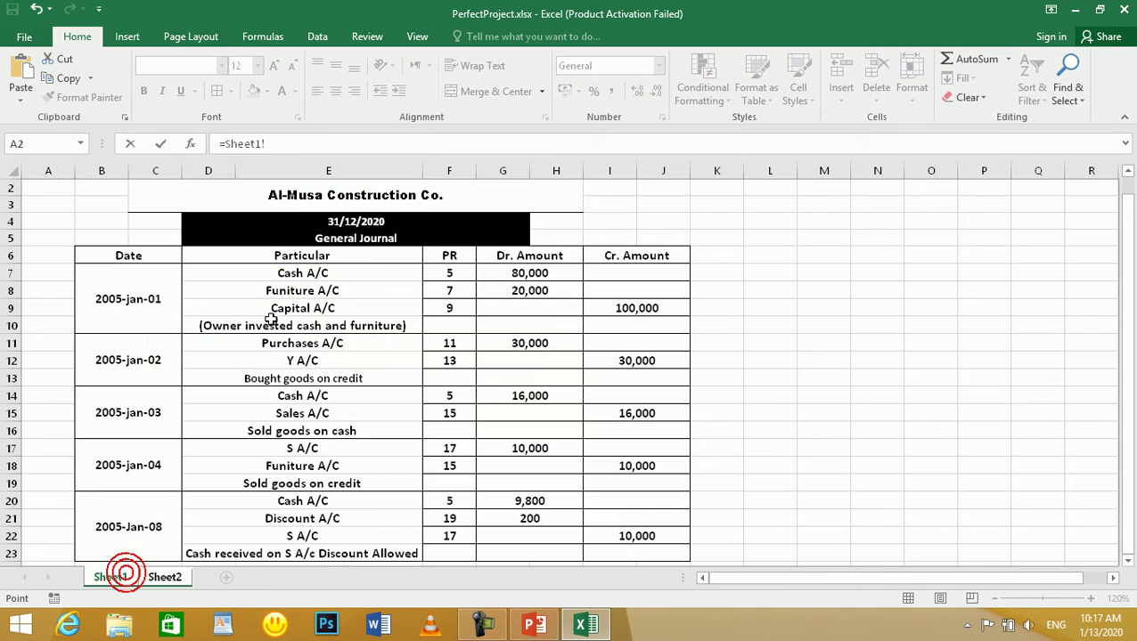
left_click(118, 577)
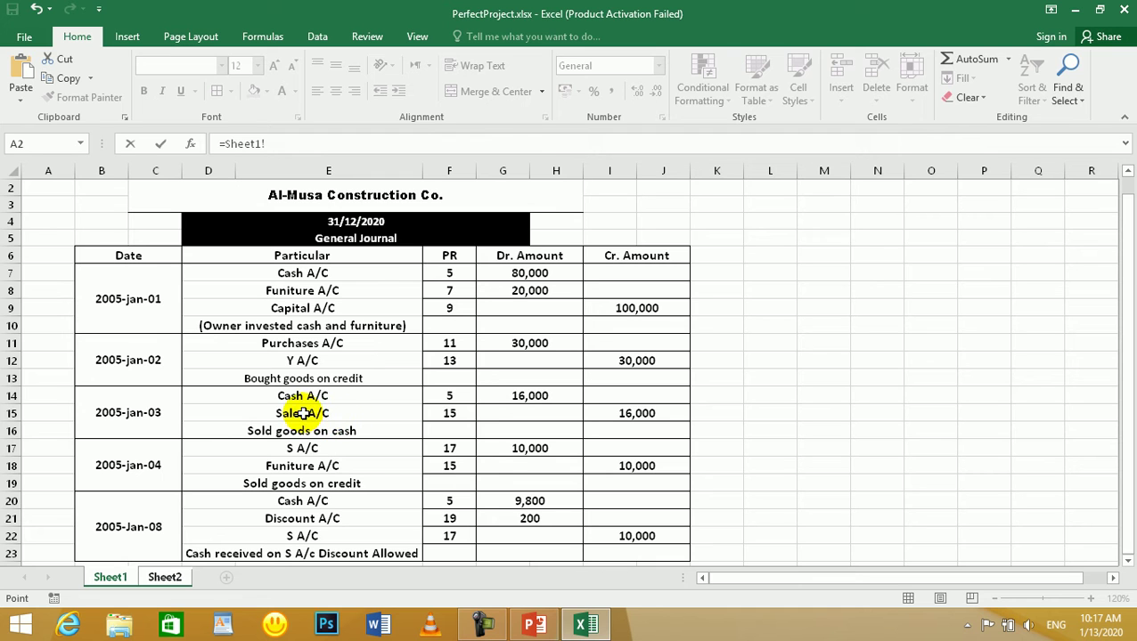
left_click(506, 395)
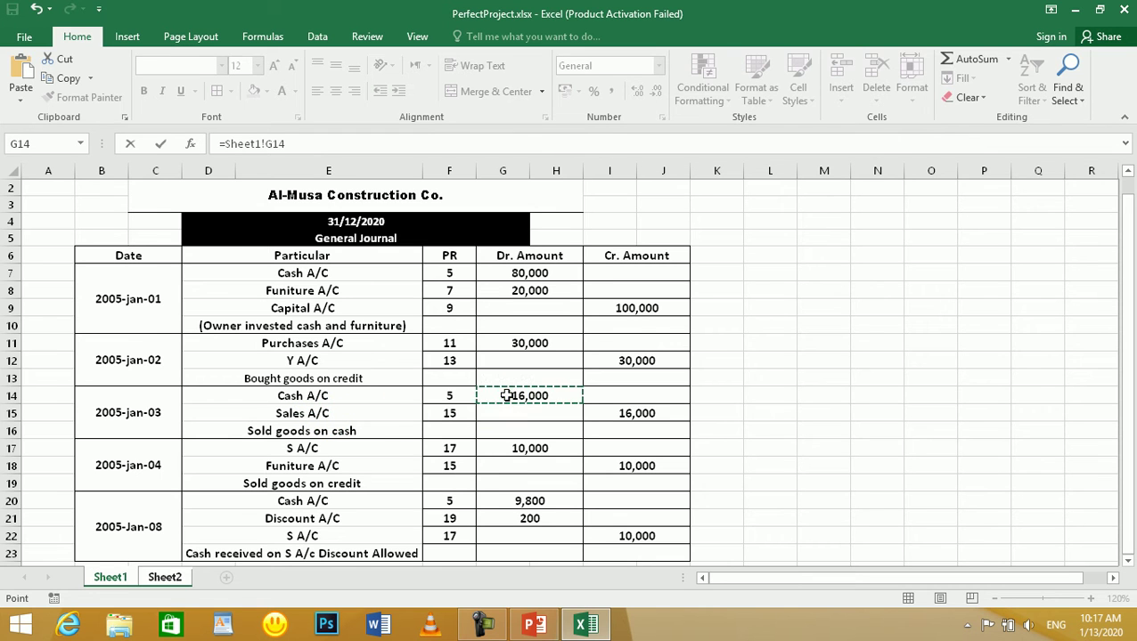
key("Return")
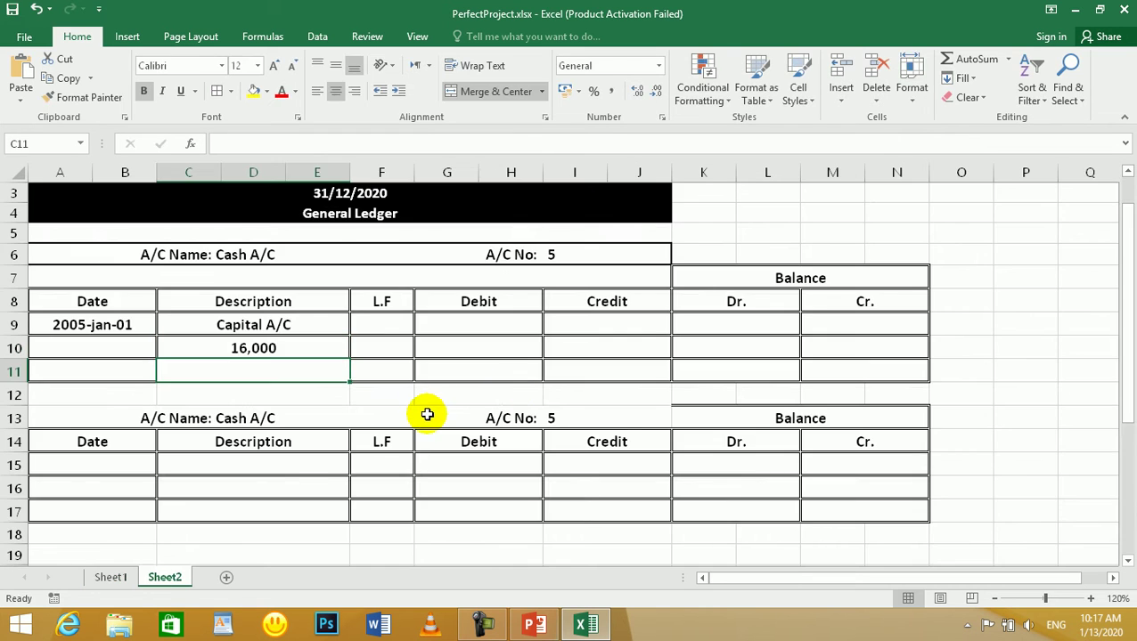
- Relink the Description cell C10 of the Cash A/C ledger to the journal's Sales A/C entry with =Sheet1!D15
left_click(252, 347)
type("=")
left_click(110, 577)
left_click(304, 413)
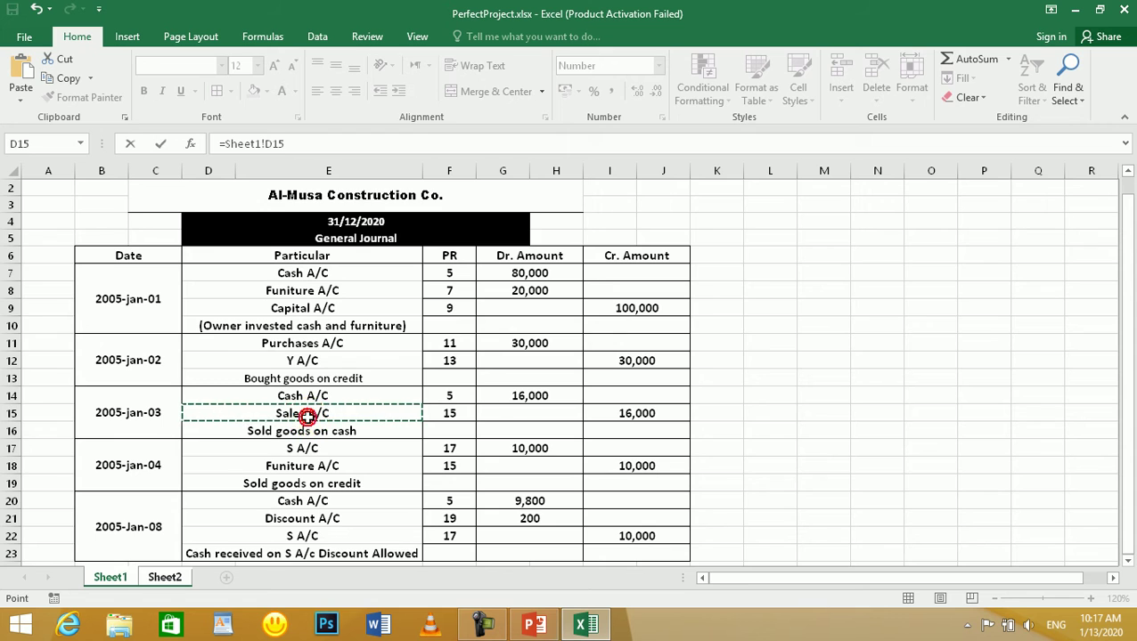
key("Return")
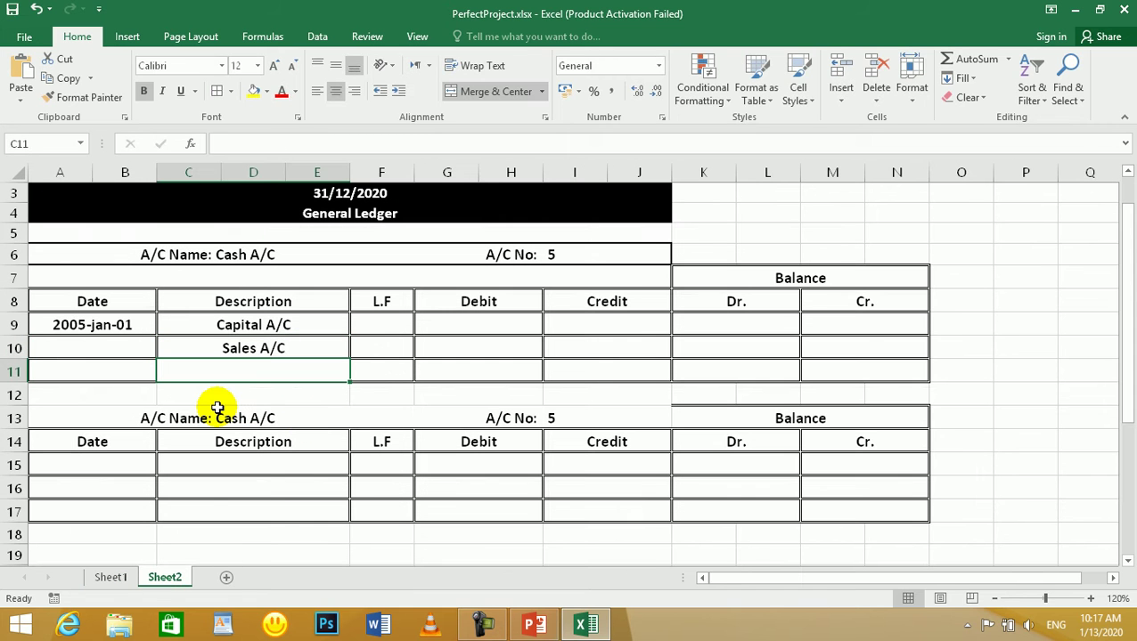
- Link the Description cell C11 to the journal's S A/C entry for 2005-Jan-08 with =Sheet1!D22
type("=")
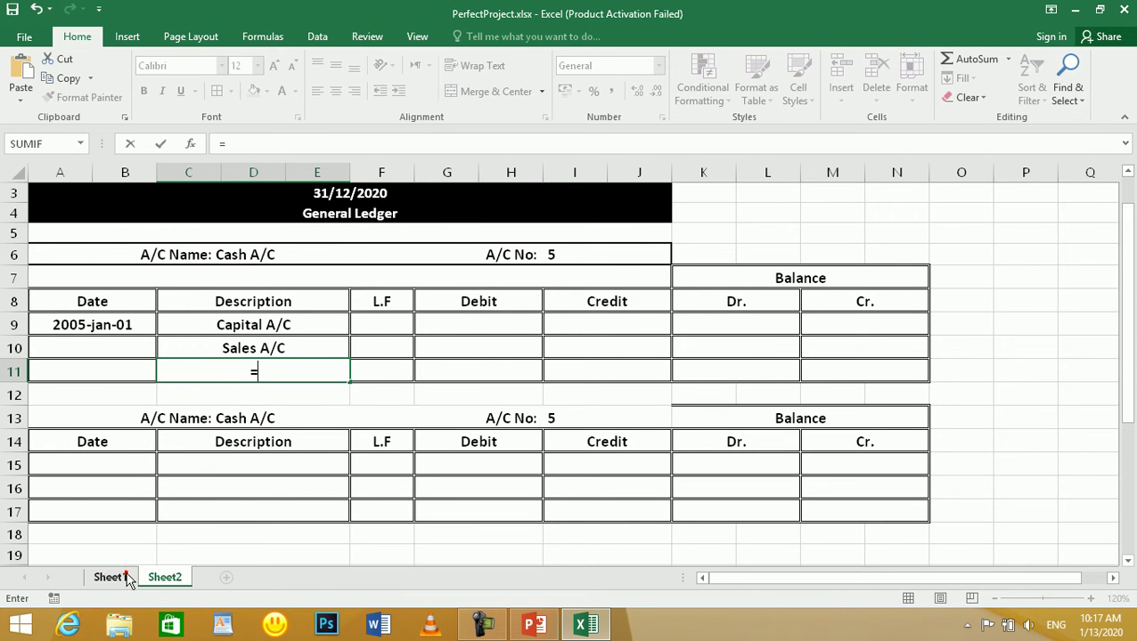
left_click(111, 577)
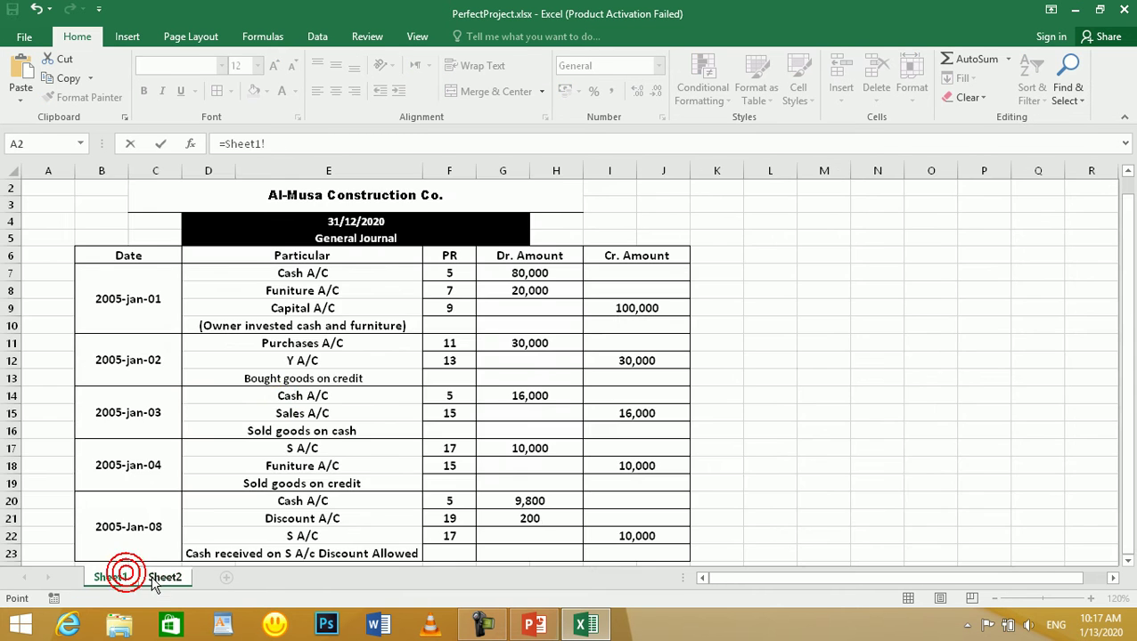
left_click(290, 534)
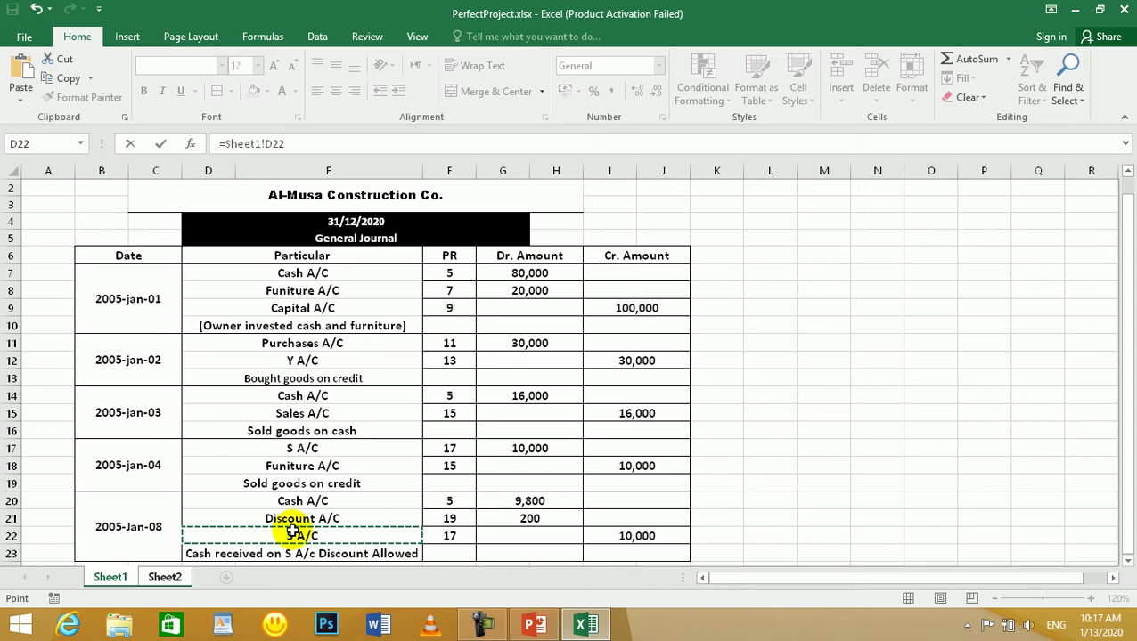
key("Return")
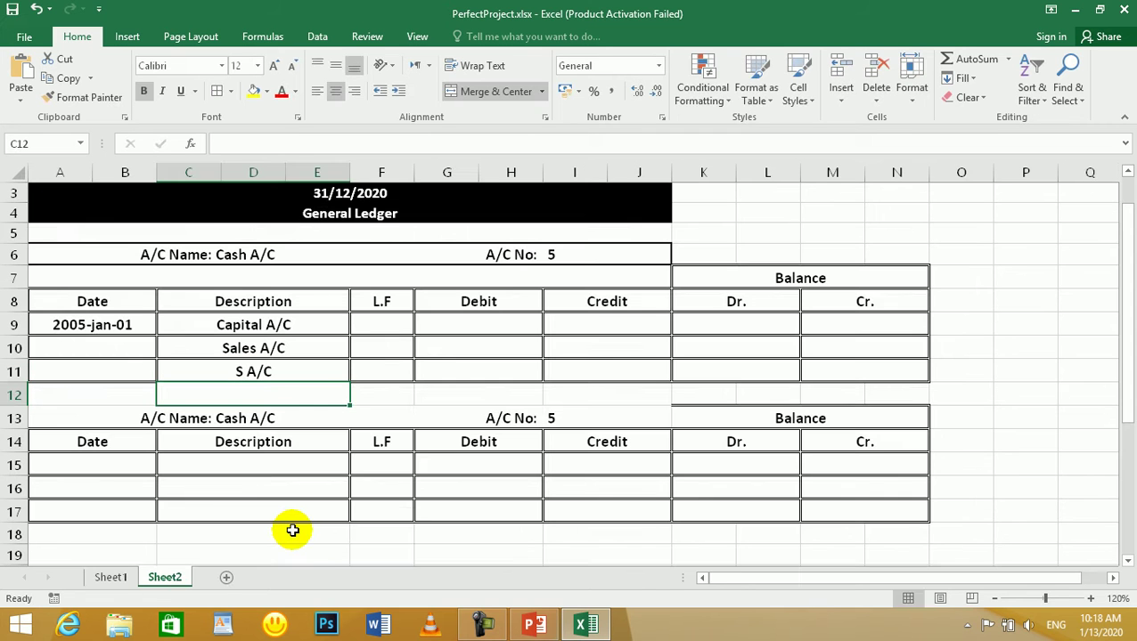
- Link the Date cell A10 in the Sales A/C row to the journal date 2005-jan-03 with =Sheet1!B14
left_click(116, 343)
type("-")
key("BackSpace")
type("=")
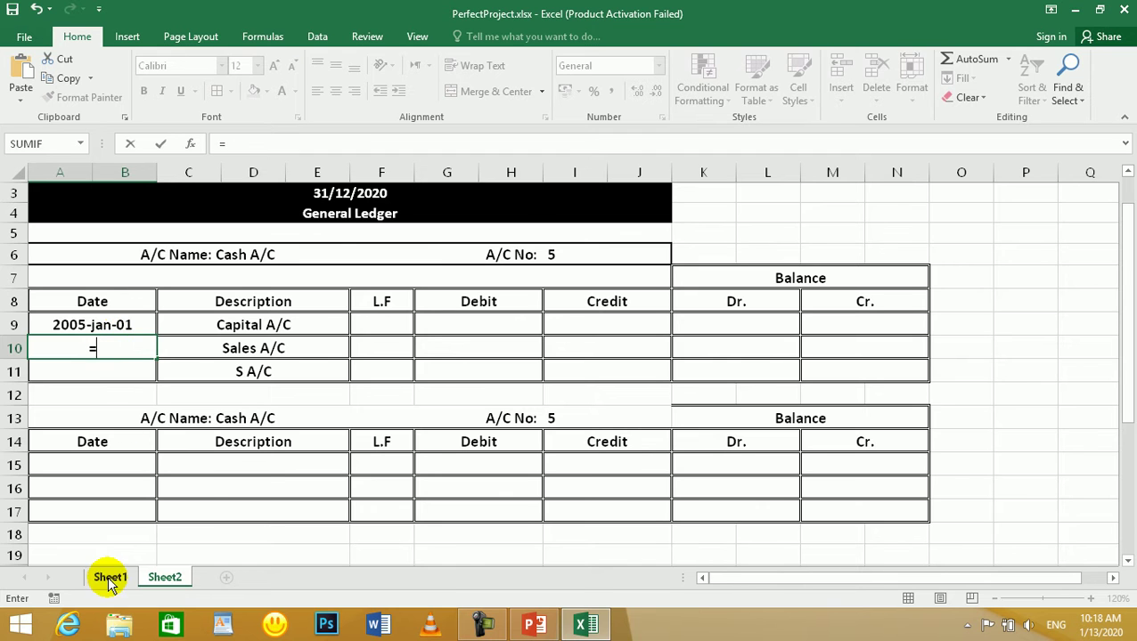
left_click(109, 579)
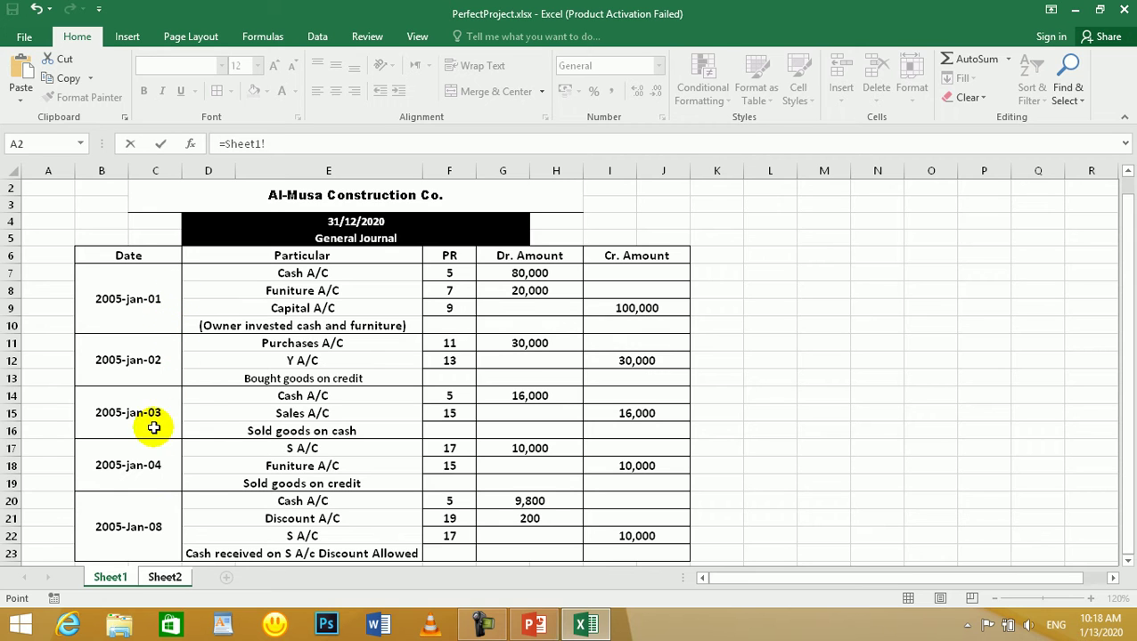
left_click(124, 417)
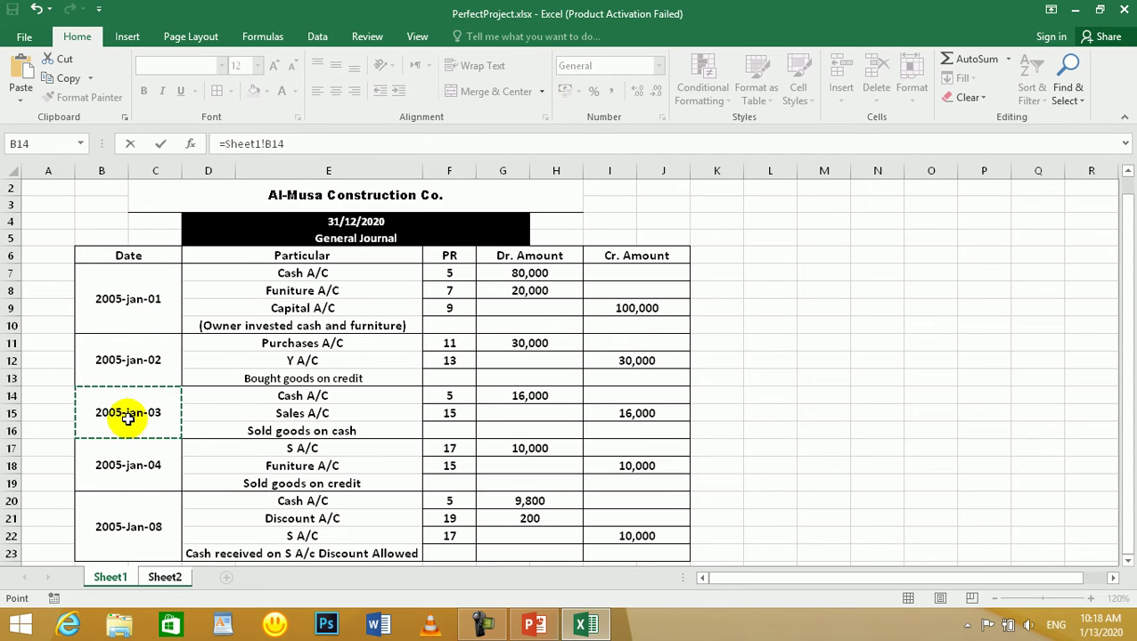
key("Return")
- Link the Date cell A11 in the S A/C row to the journal date 2005-Jan-08 on Sheet1
type("=")
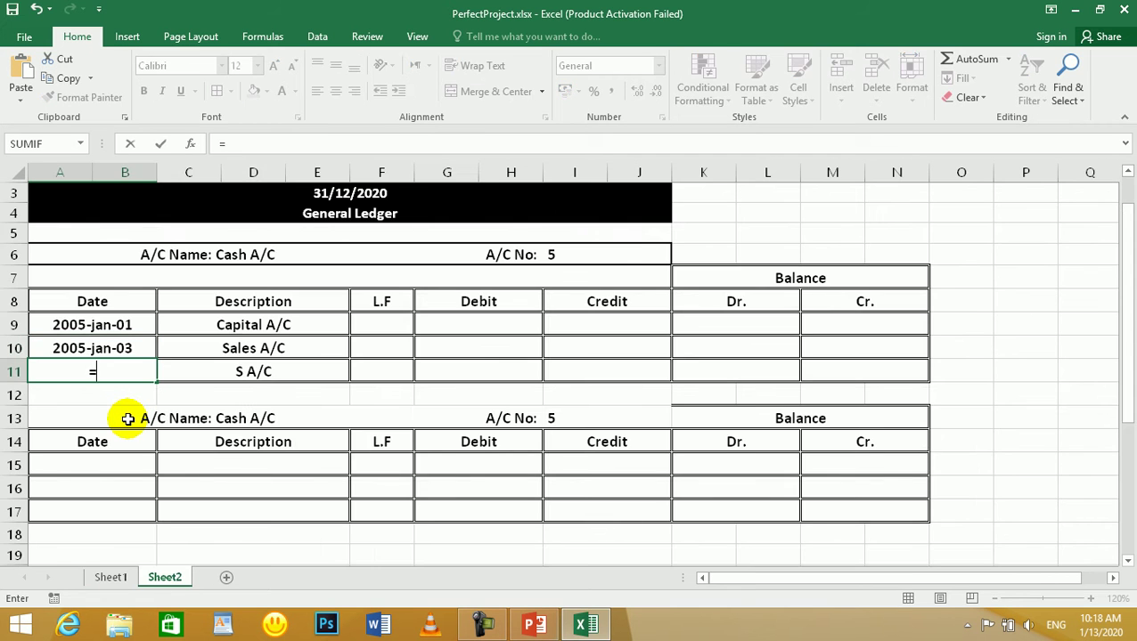
left_click(108, 579)
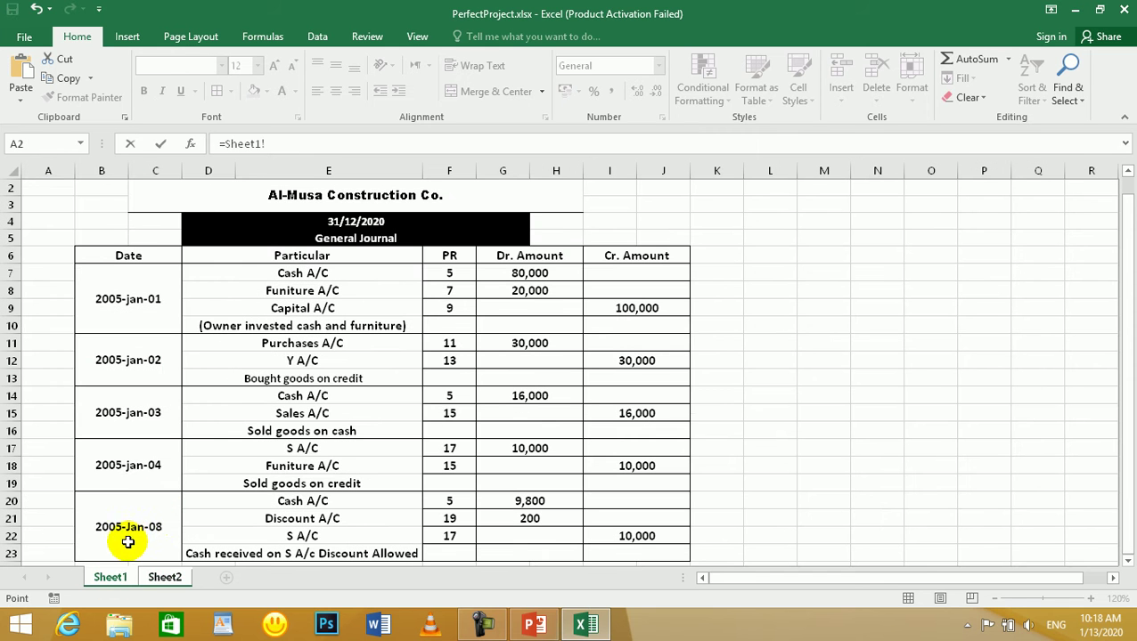
key("Return")
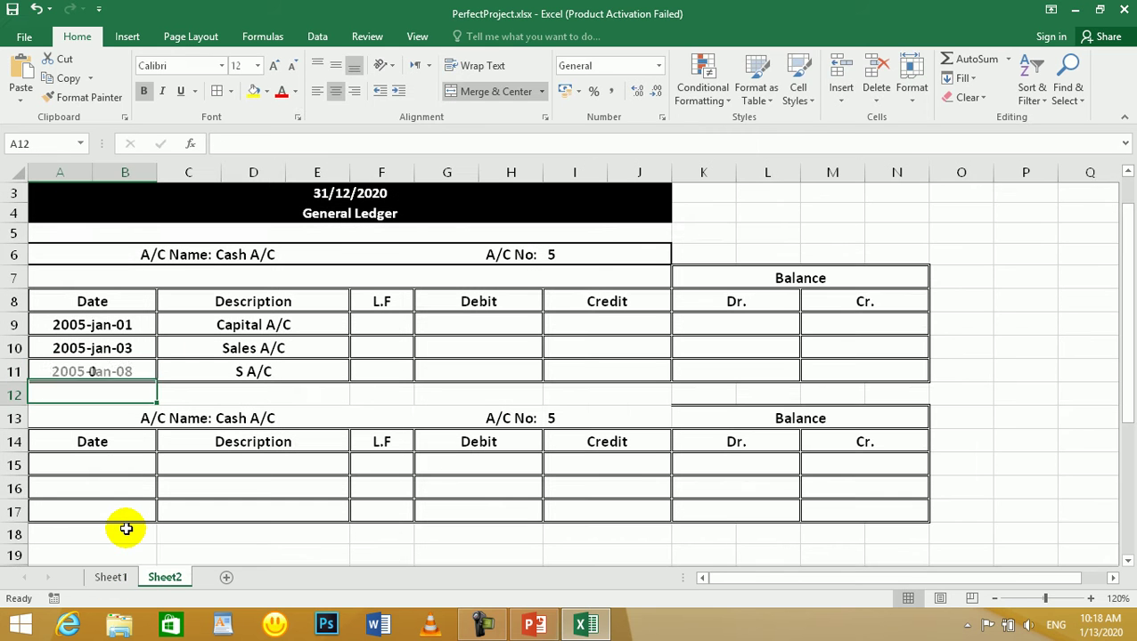
- Link the L.F cell F9 in the Capital A/C row to that account's PR number, 9, in the General Journal on Sheet1
left_click(378, 331)
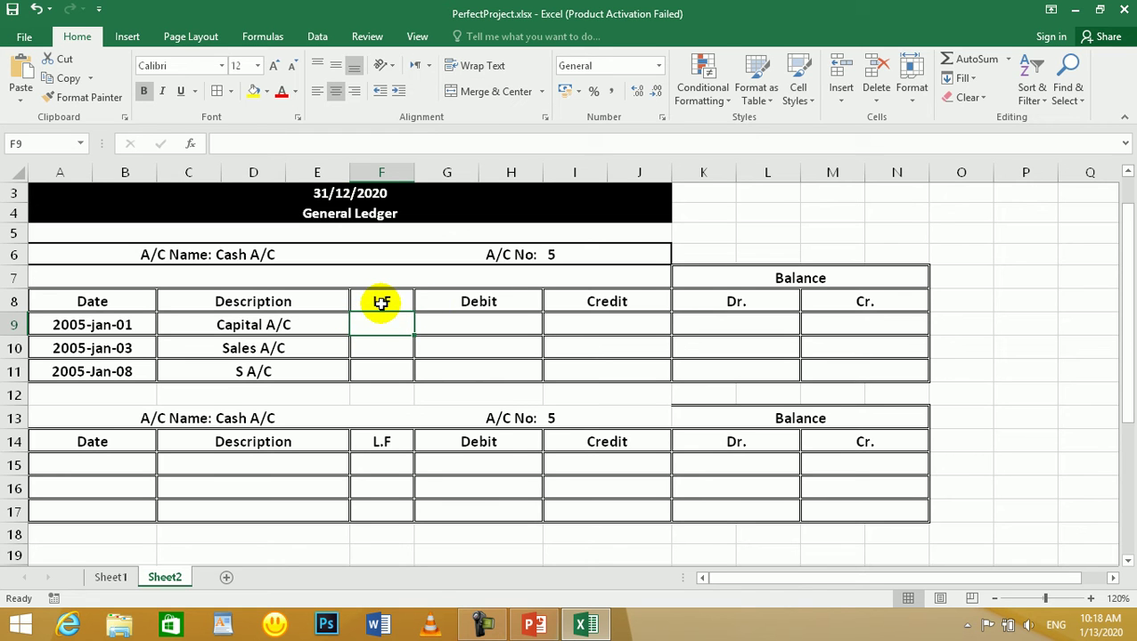
type("=")
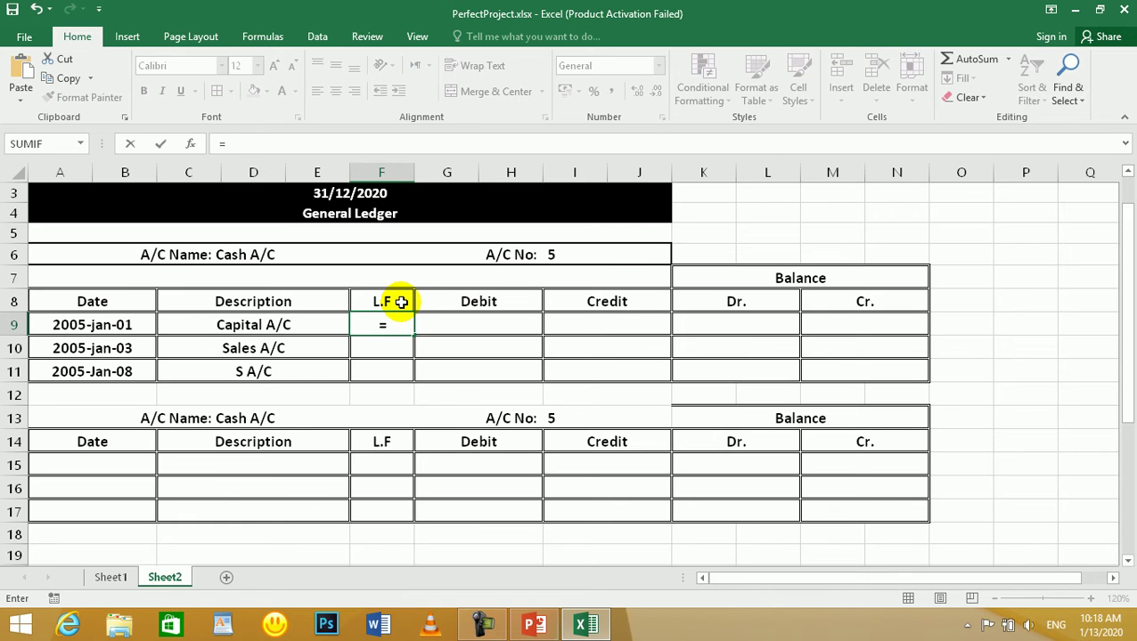
left_click(107, 577)
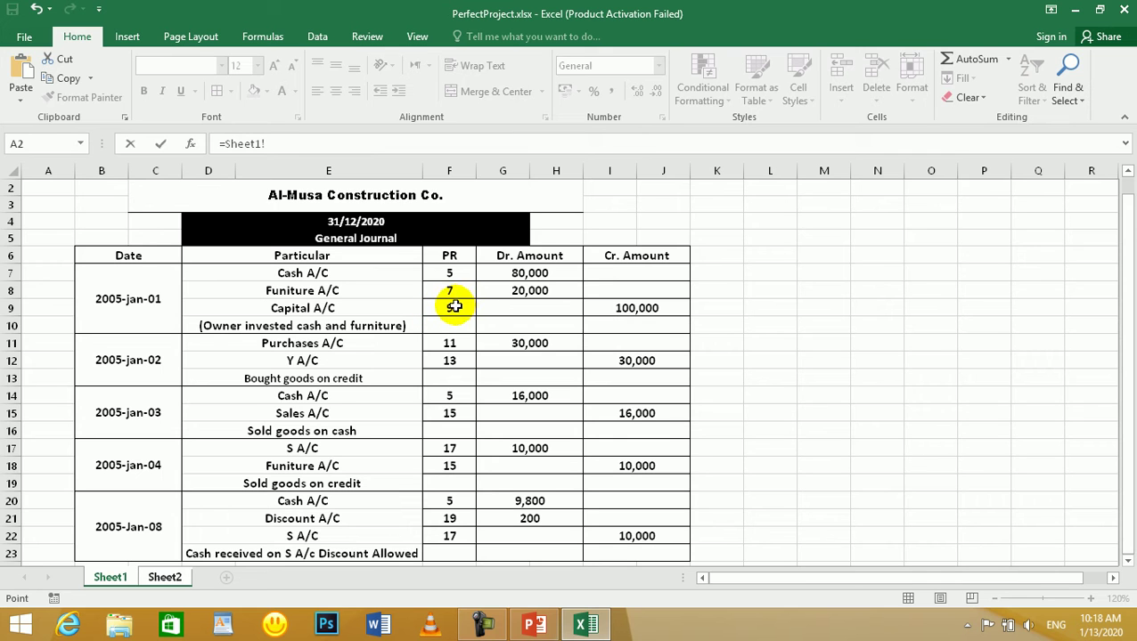
key("Return")
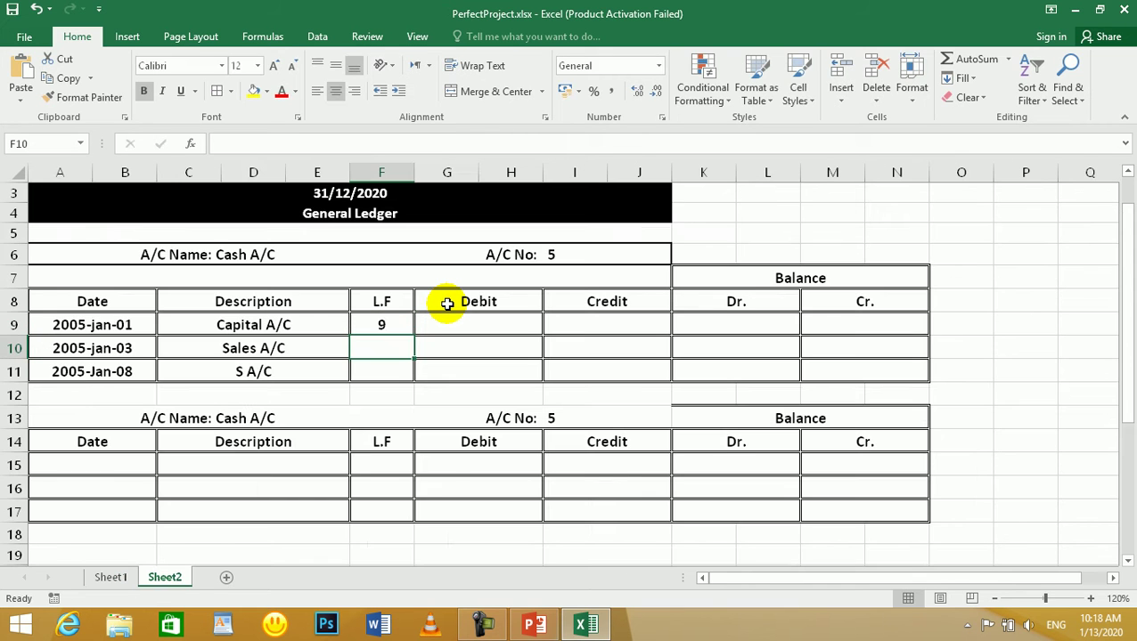
- Link L.F cells F10 and F11 to the journal's PR numbers for Sales A/C (15) and S A/C (17) on Sheet1
type("=")
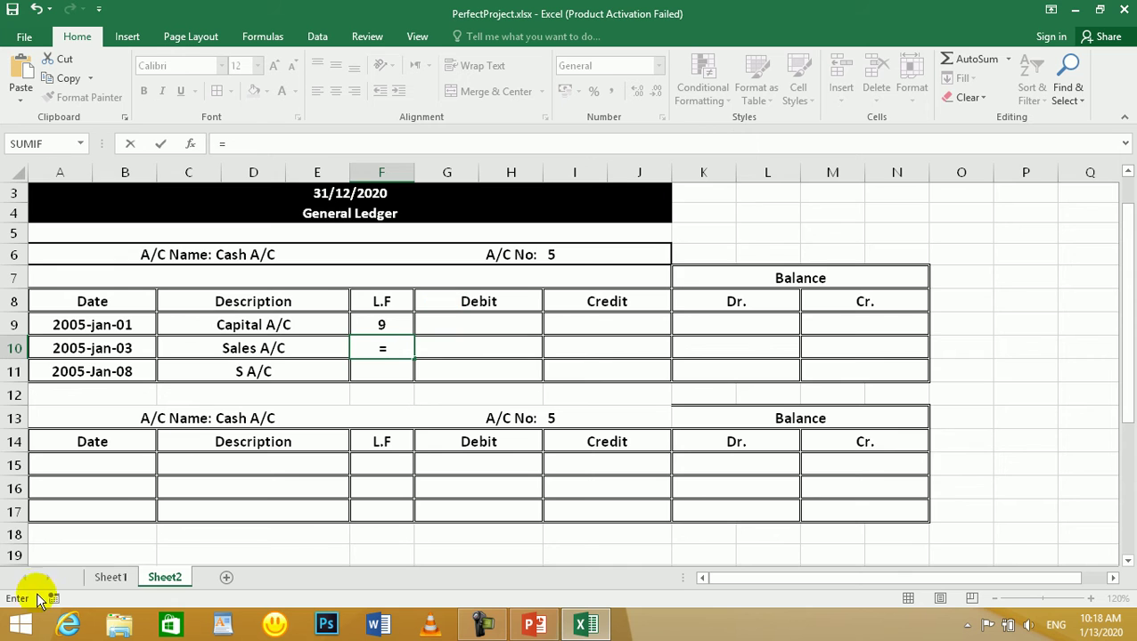
left_click(104, 578)
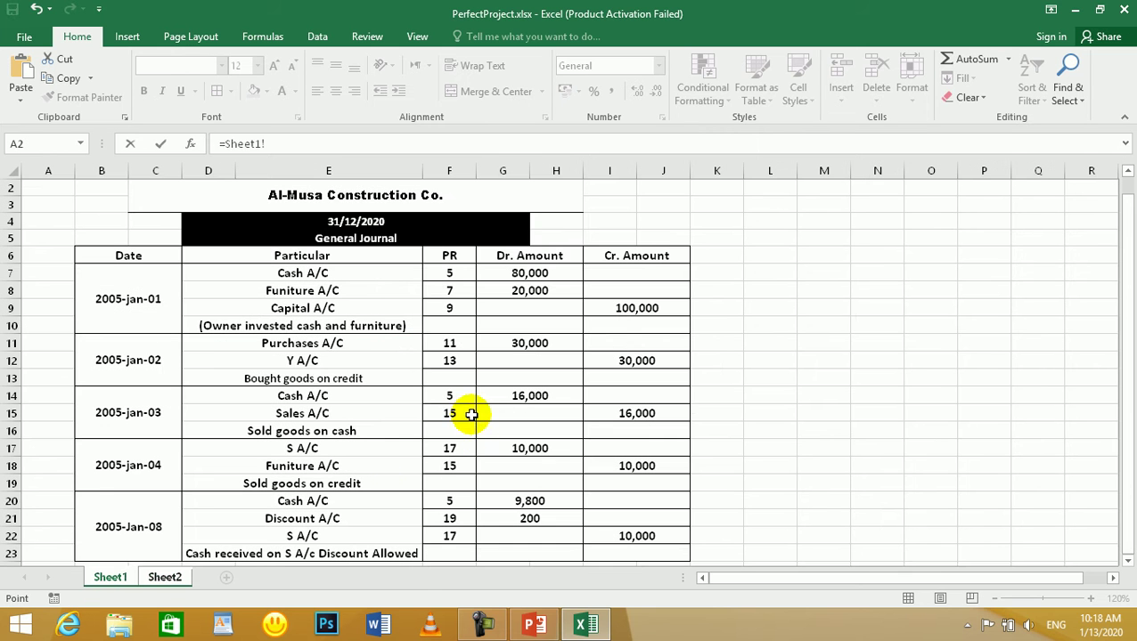
key("Return")
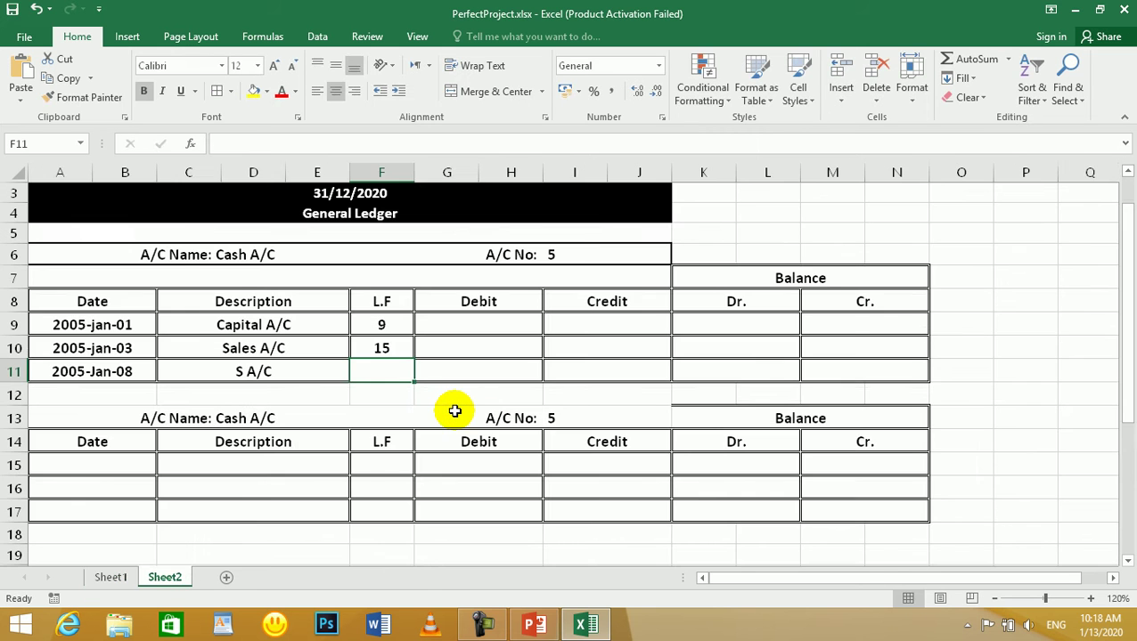
type("=")
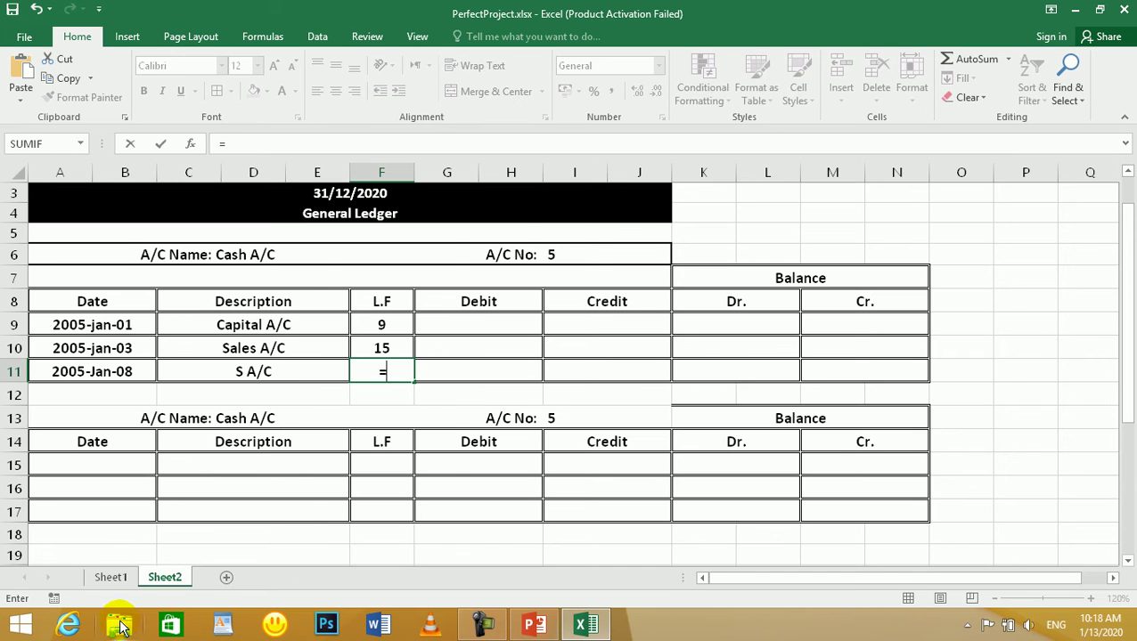
left_click(110, 577)
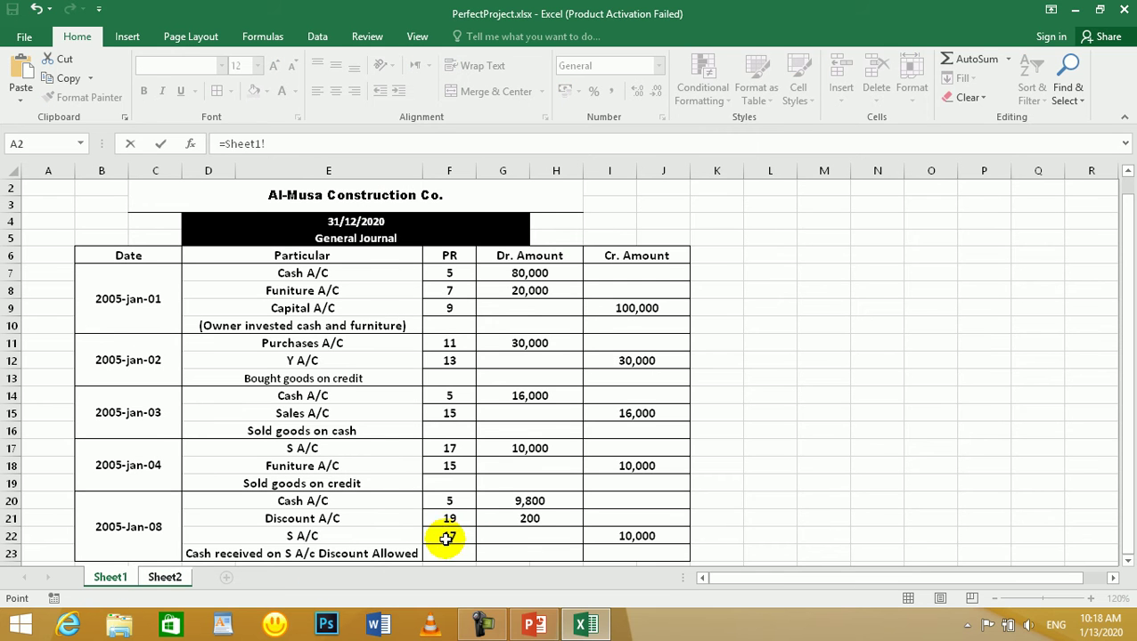
key("Return")
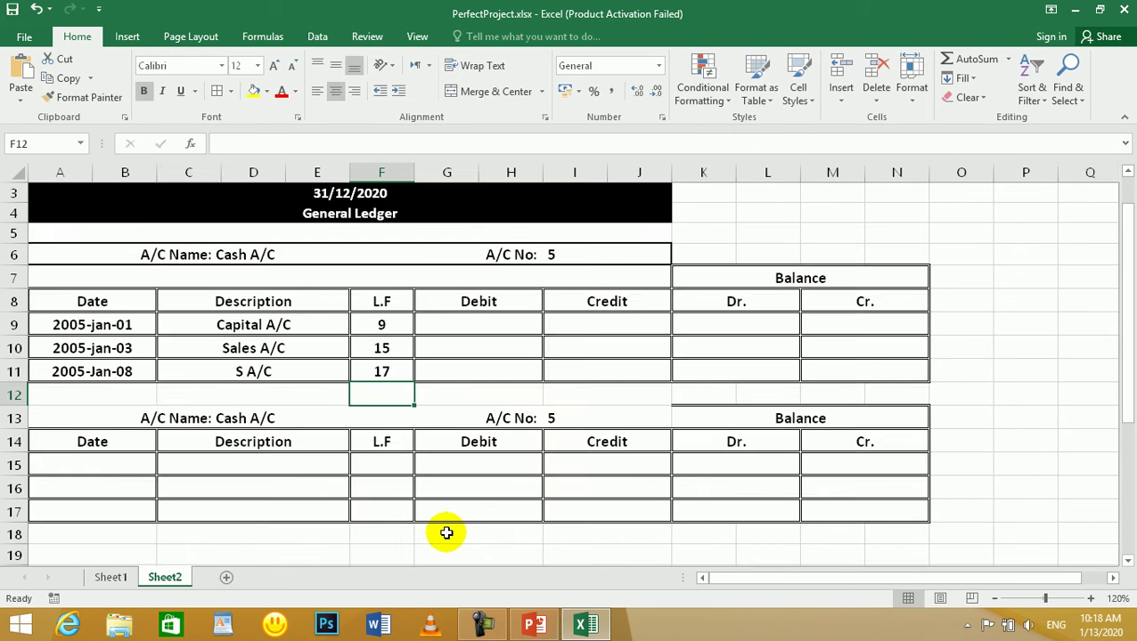
- Link the Debit cell G9 to the journal's Capital A/C credit amount with =Sheet1!I9
left_click(464, 319)
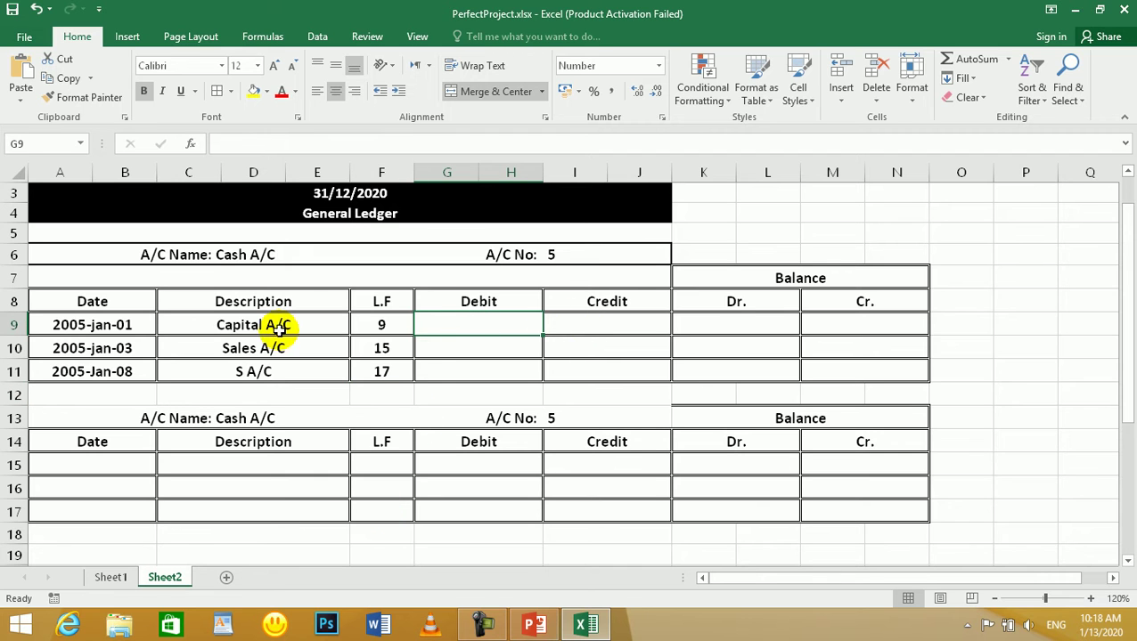
type("=")
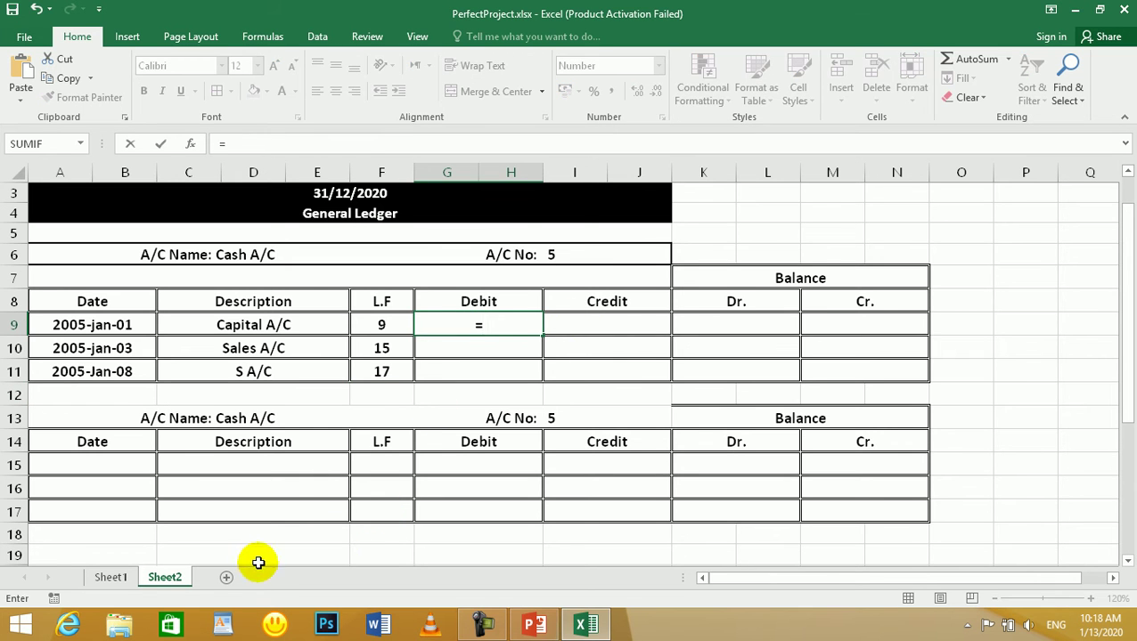
left_click(109, 577)
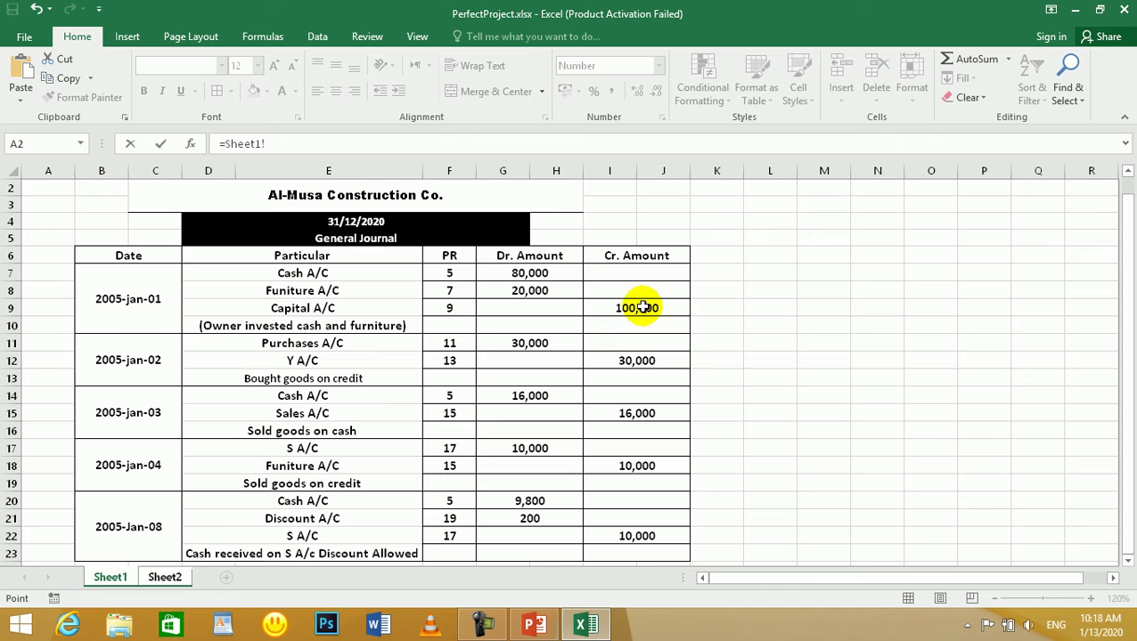
left_click(636, 306)
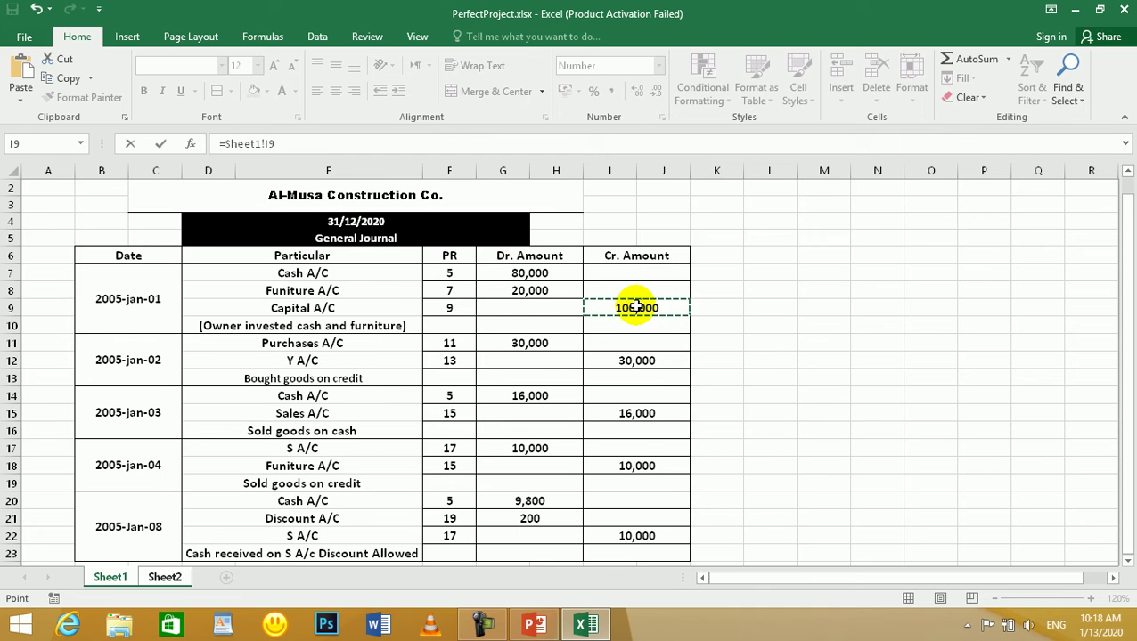
key("Return")
- Clear the Debit amount in G9 and recheck the Capital A/C entry in the General Journal on Sheet1
type("=")
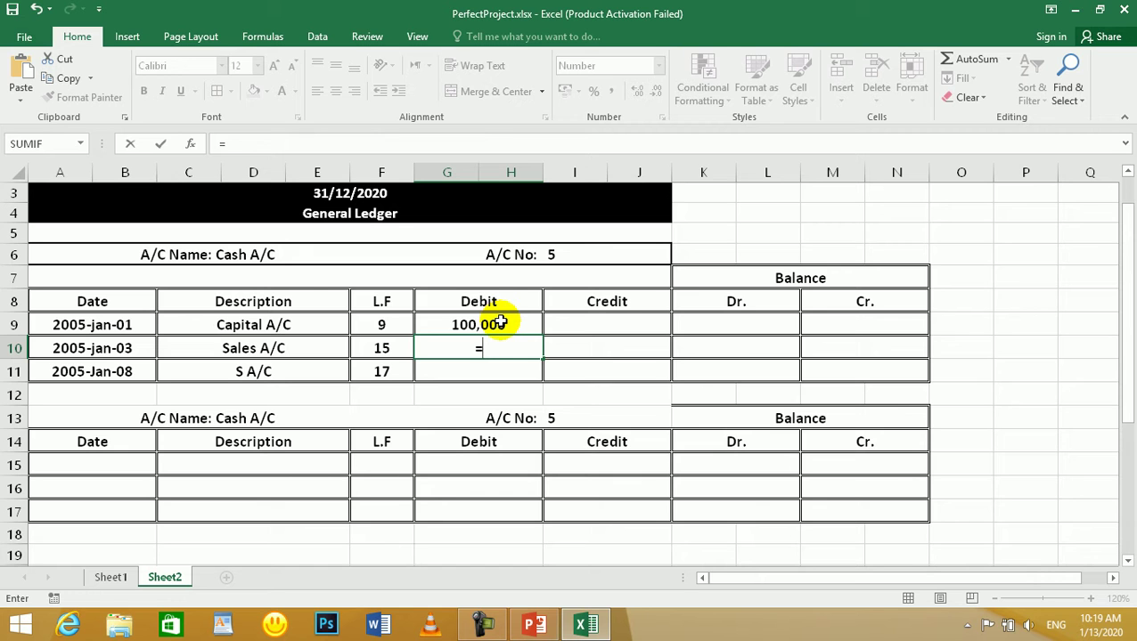
key("Escape")
left_click(503, 325)
key("Delete")
left_click(570, 319)
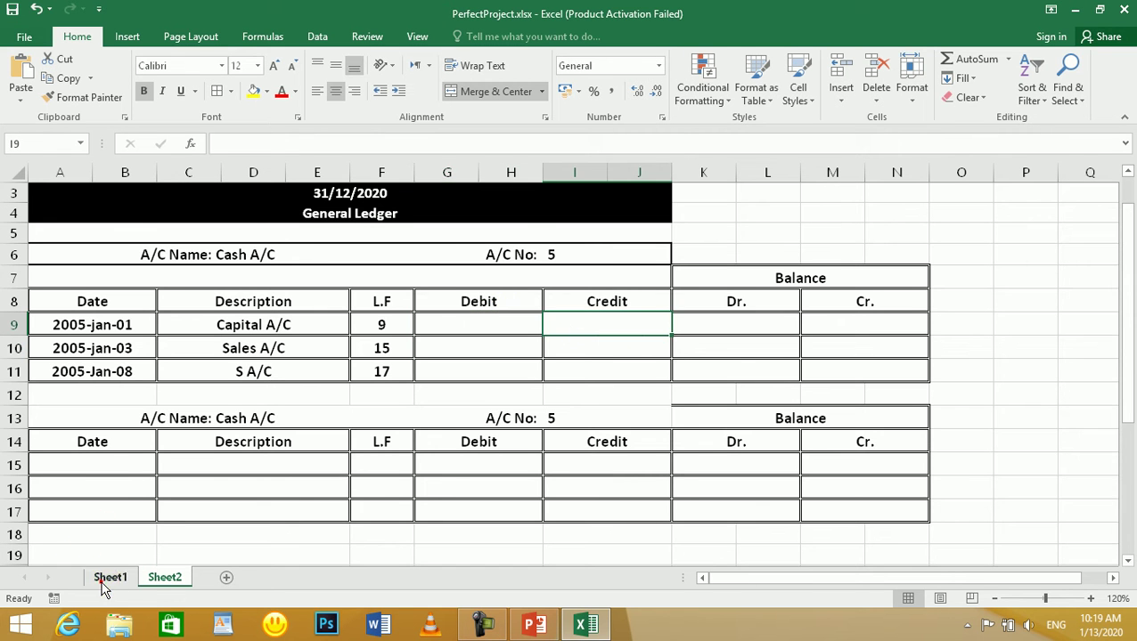
left_click(109, 579)
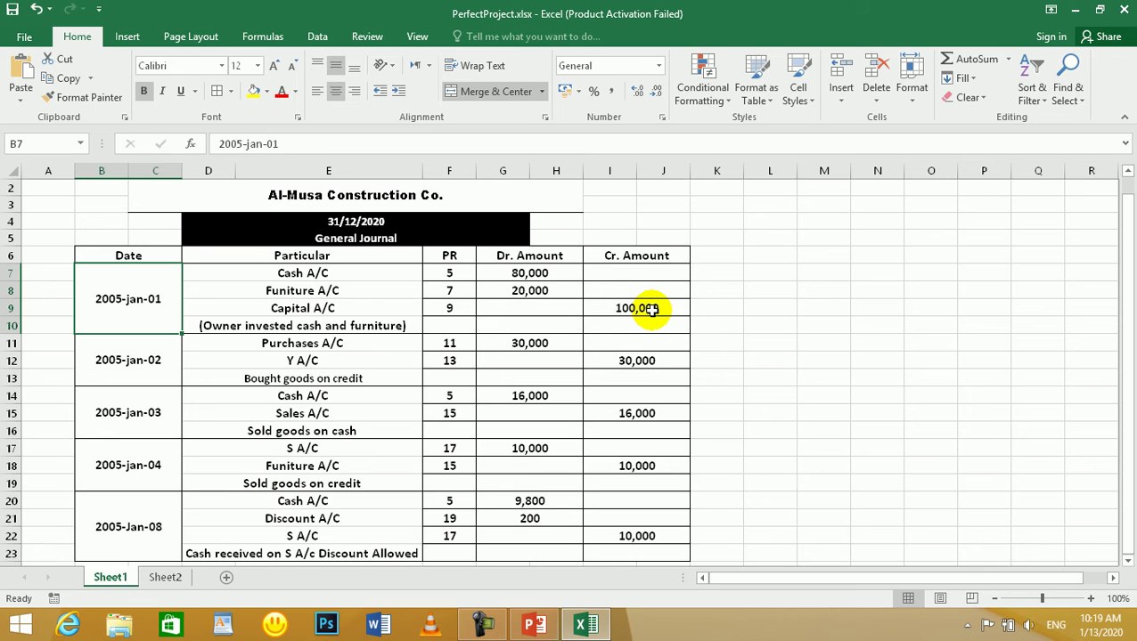
left_click(166, 578)
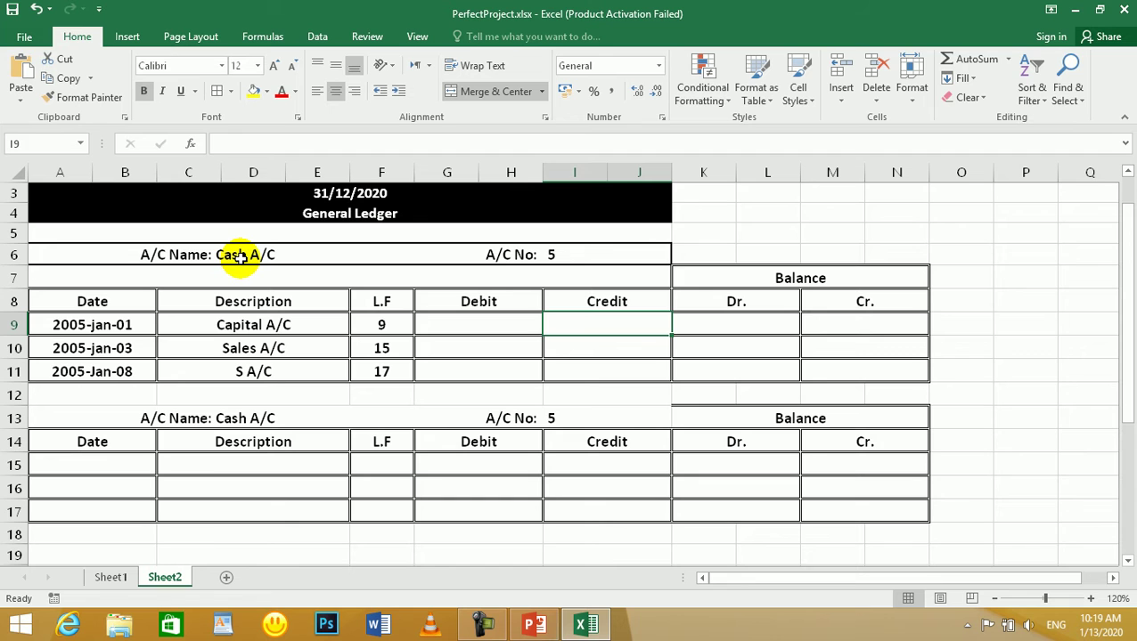
- Link the Debit cell G9 in the Capital A/C row to the journal's 100,000 credit amount in Sheet1 cell I9
left_click(485, 319)
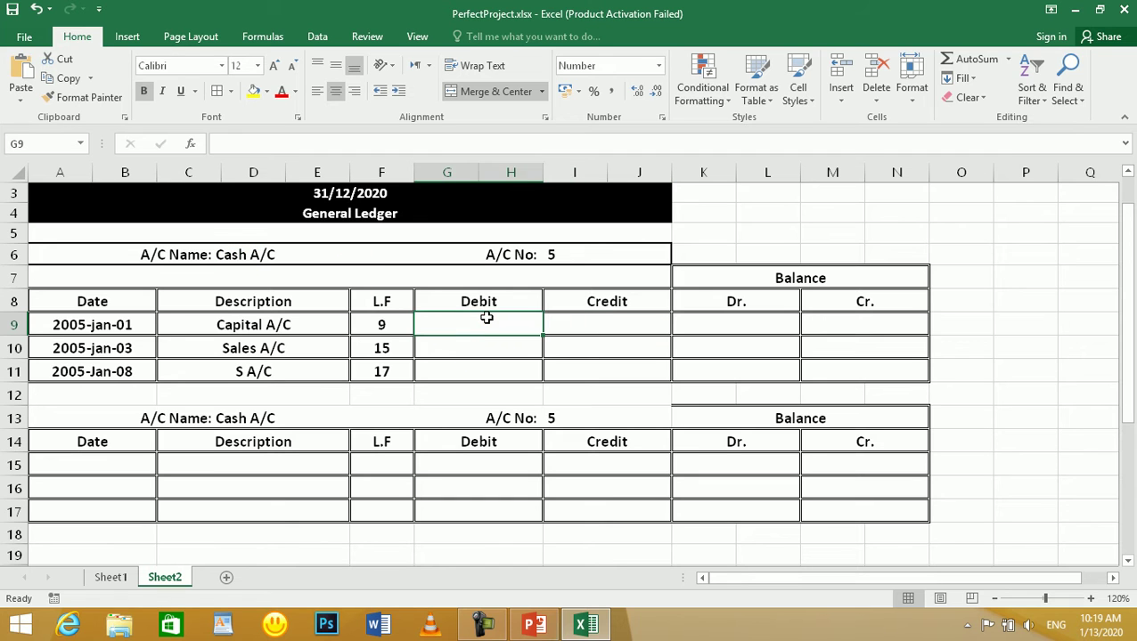
type("=")
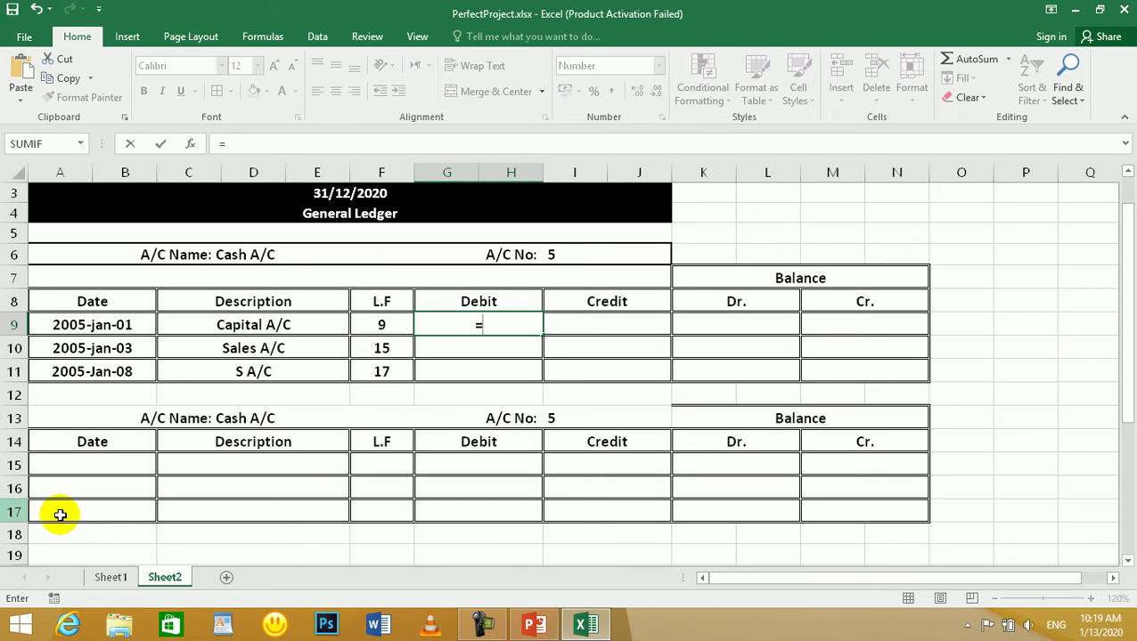
left_click(114, 576)
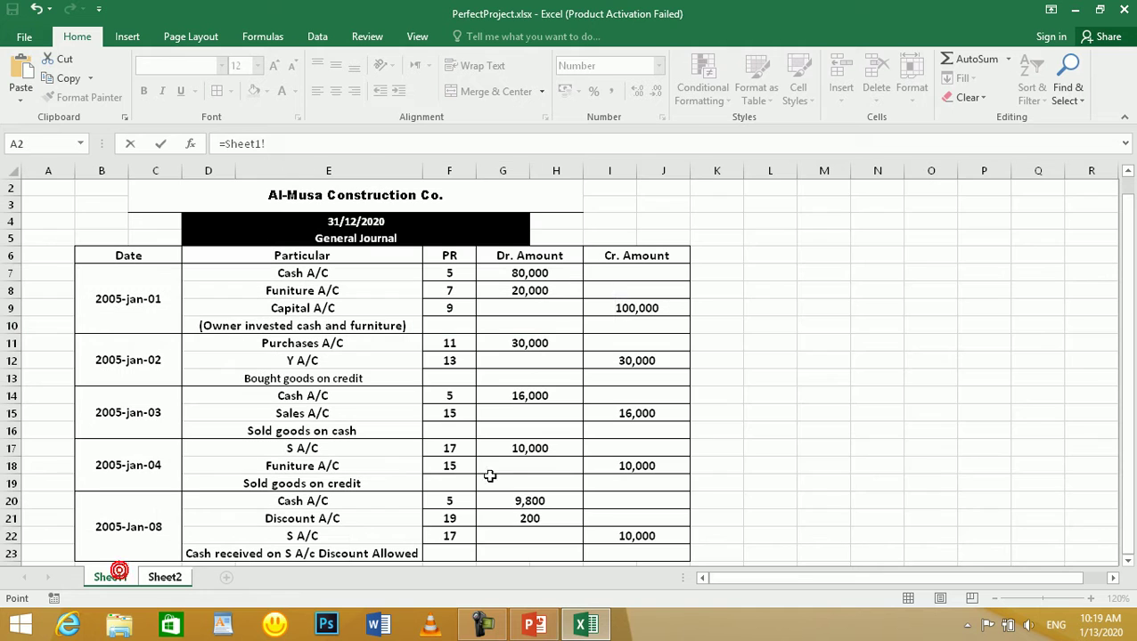
left_click(622, 308)
key("Return")
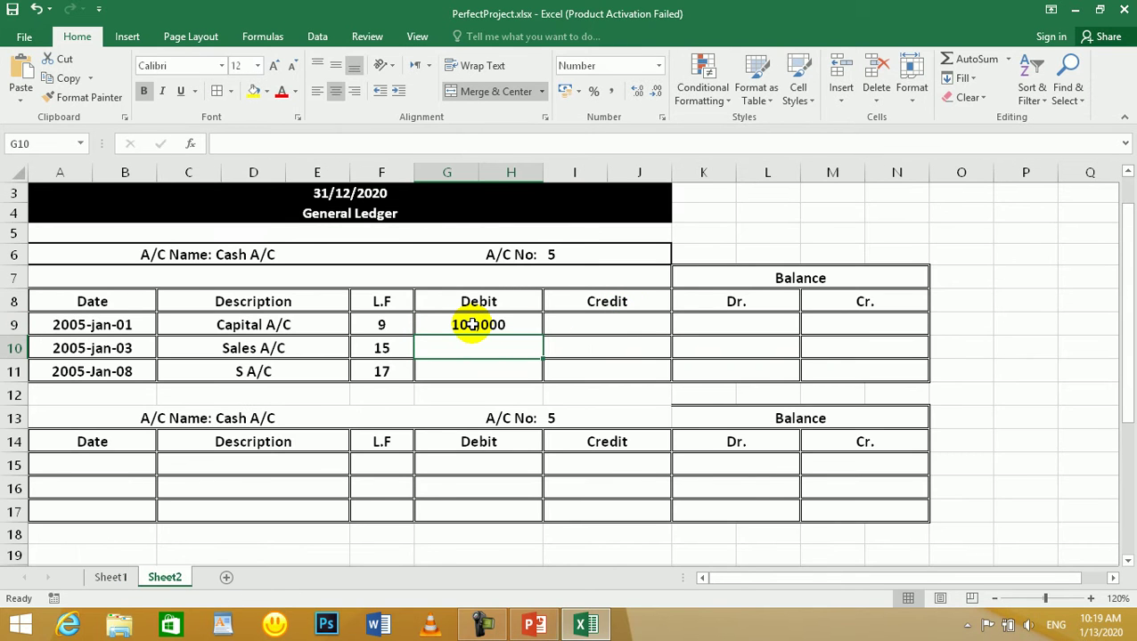
- Link the Debit cell G10 in the Sales A/C row to the journal's 2005-jan-03 Cash A/C debit amount in Sheet1 cell G14
type("=")
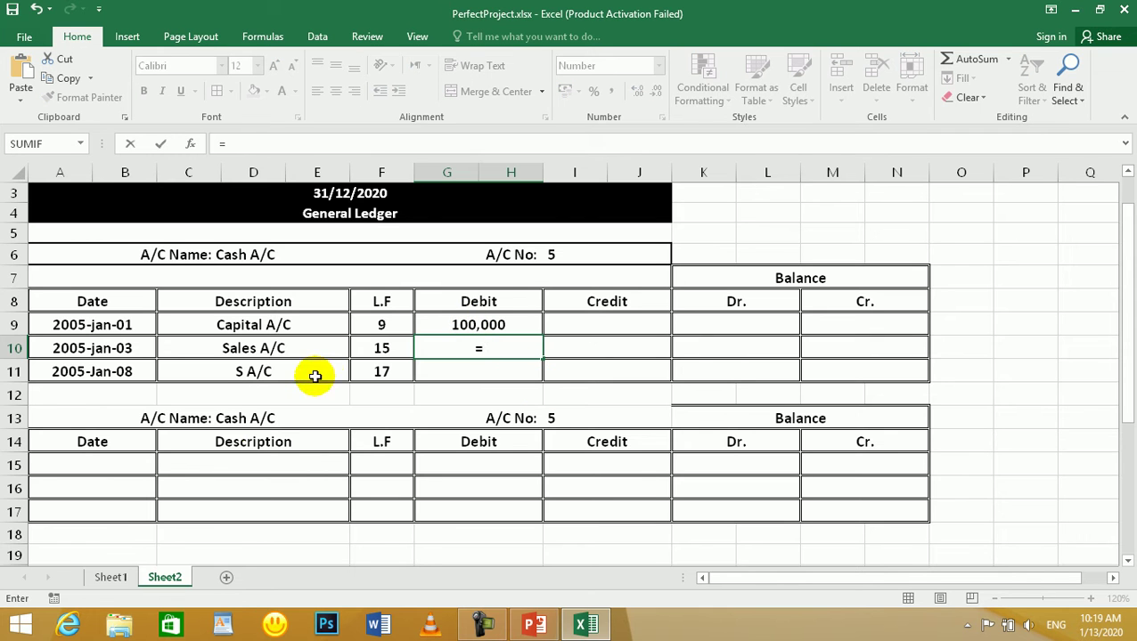
left_click(107, 578)
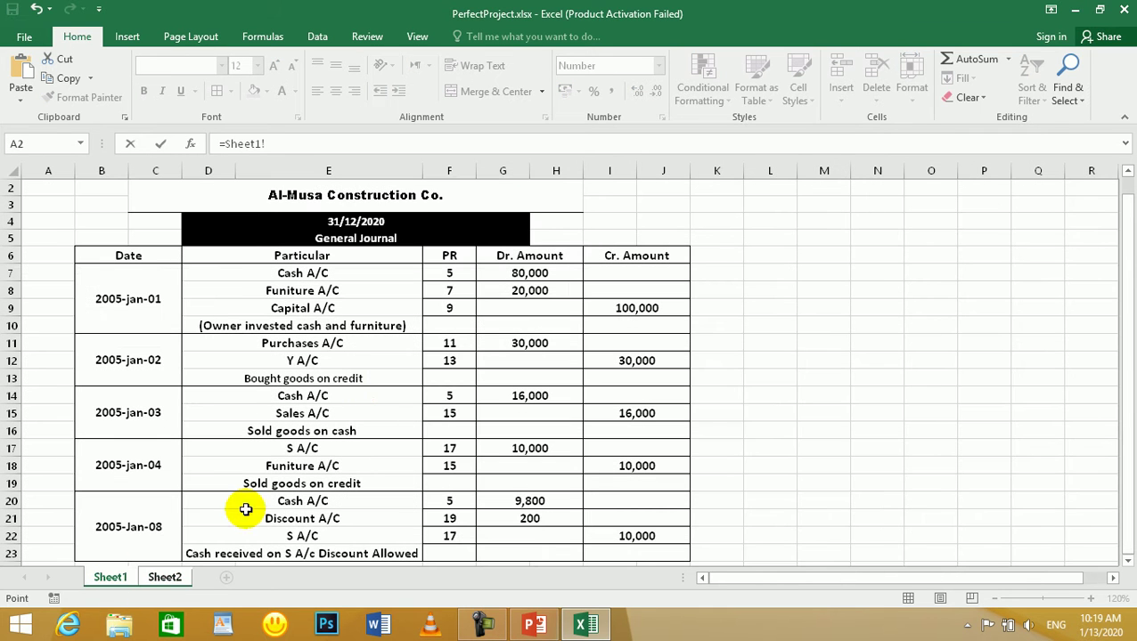
left_click(541, 396)
key("Return")
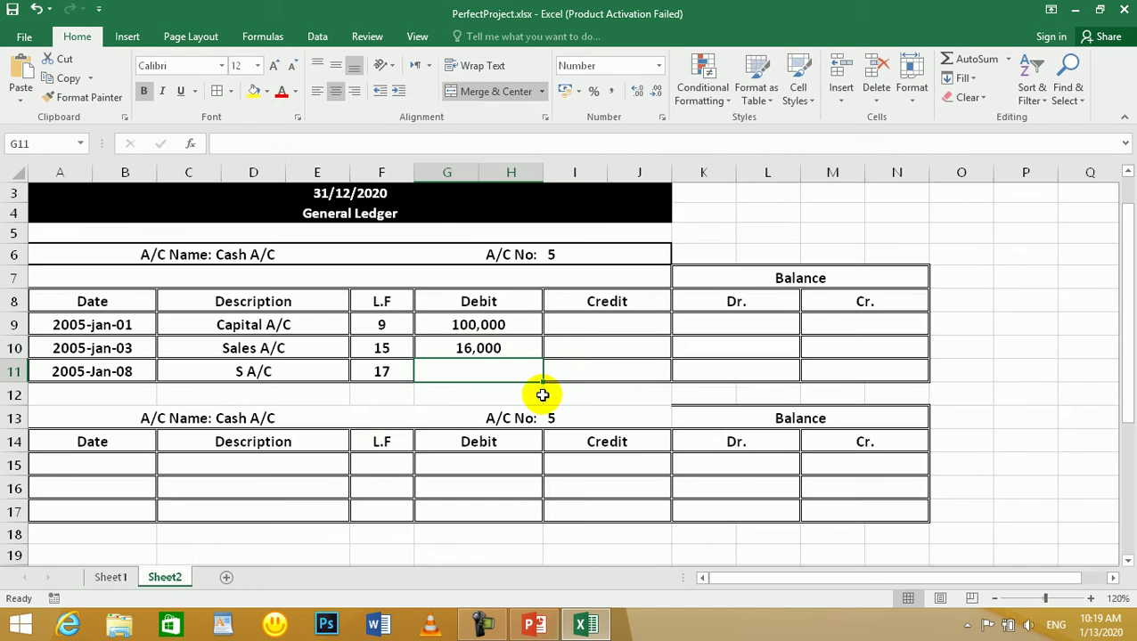
- Link the Debit cell G11 in the S A/C row to the journal's 2005-Jan-08 S A/C credit amount in Sheet1 cell I22
type("=")
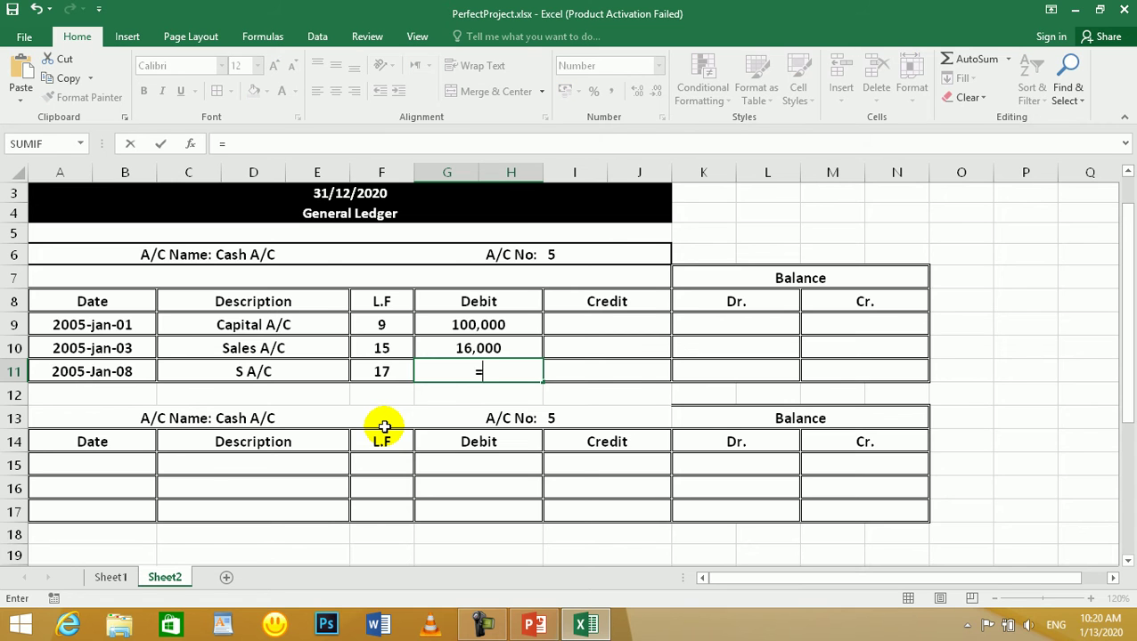
left_click(111, 579)
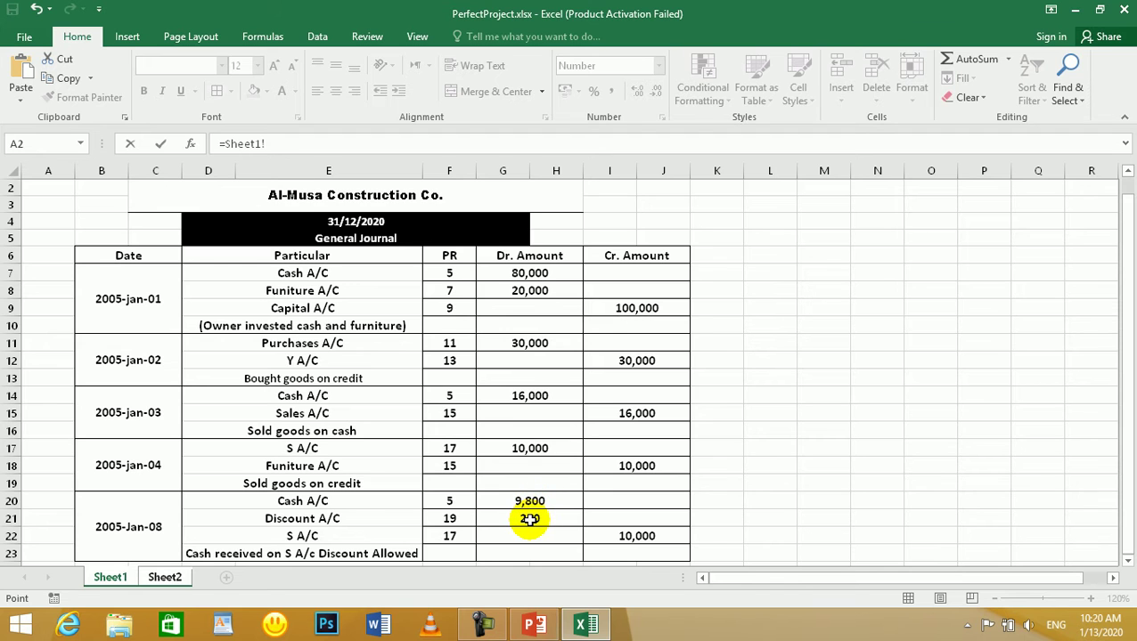
left_click(613, 535)
key("Return")
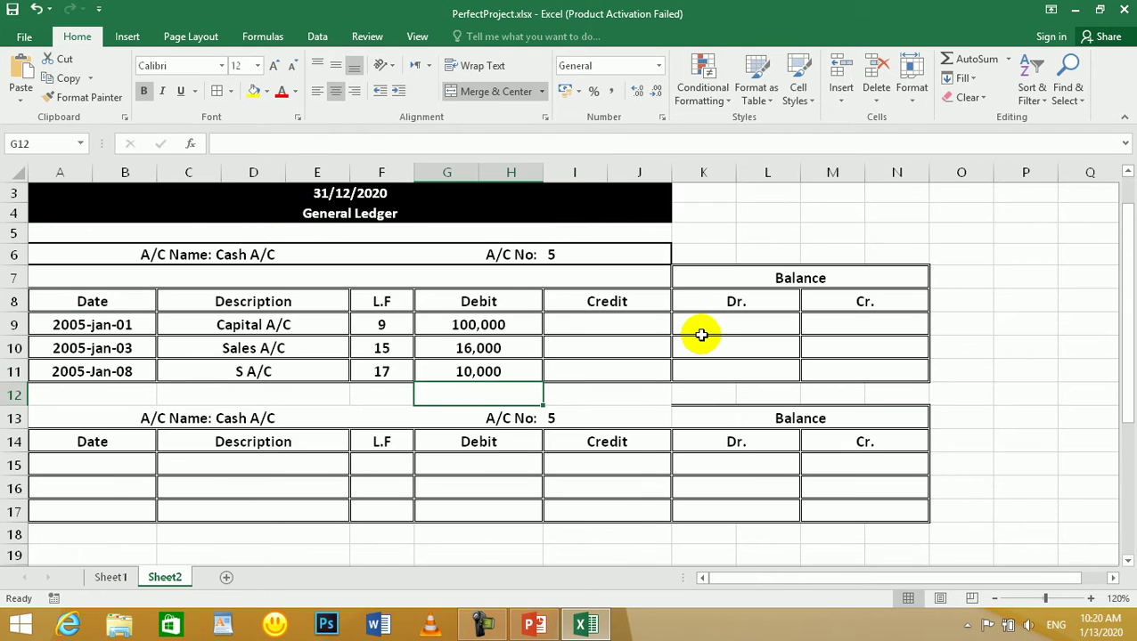
- Set the Dr. balance in K9 of the Capital A/C row to the row's debit amount with =G9
left_click(746, 321)
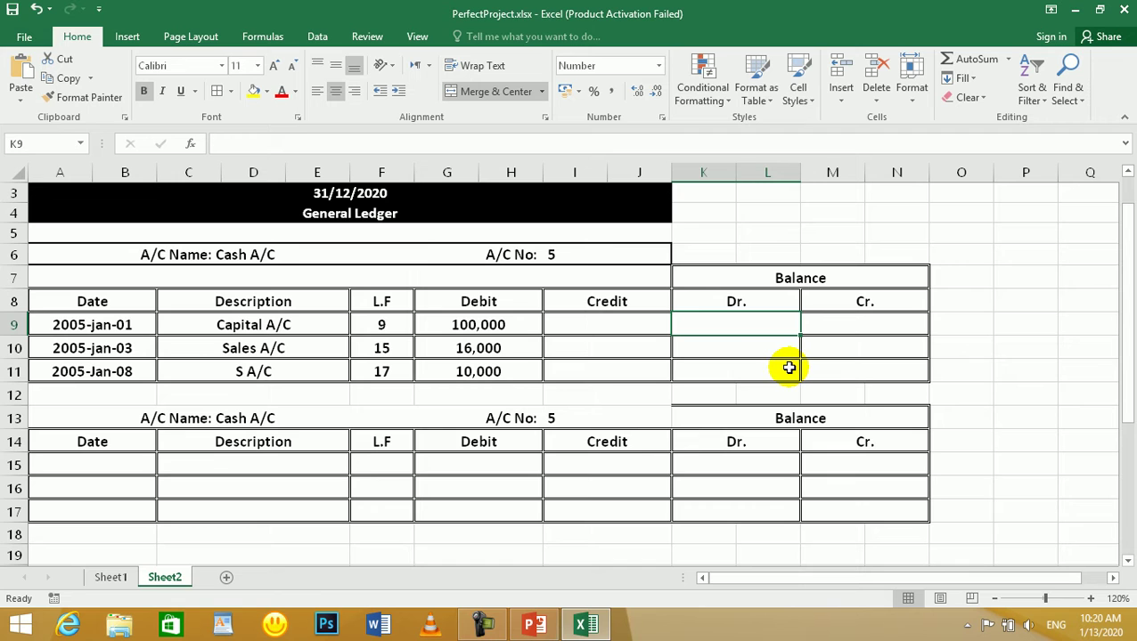
type("=")
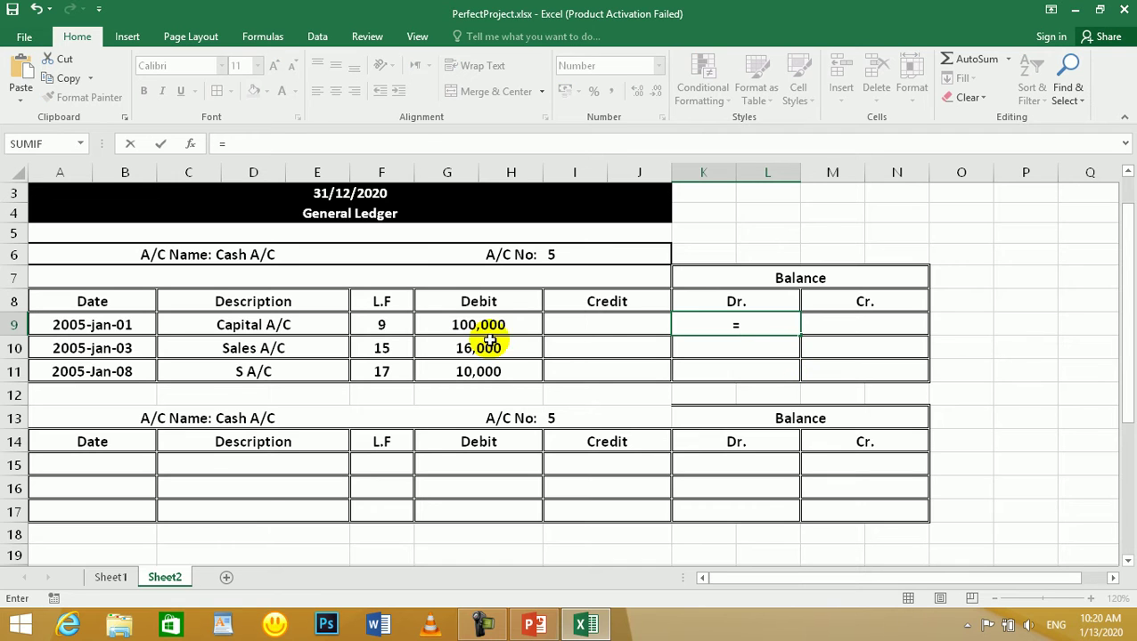
left_click(449, 325)
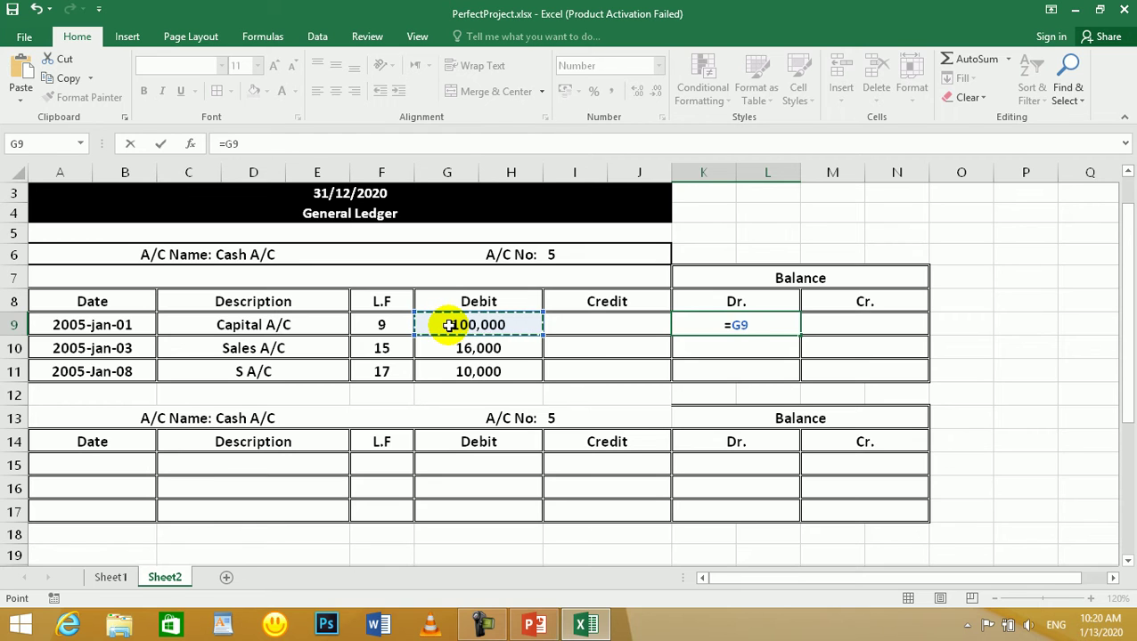
key("Return")
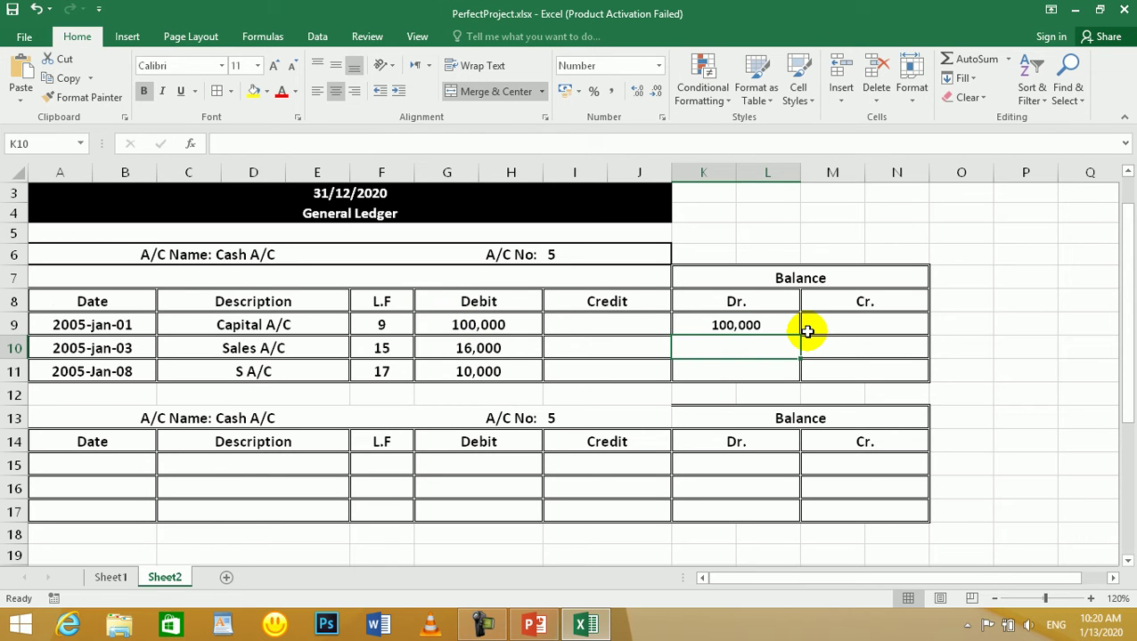
- Calculate the Dr. balance in K10 of the Sales A/C row with =G9+G10
type("=")
left_click(452, 326)
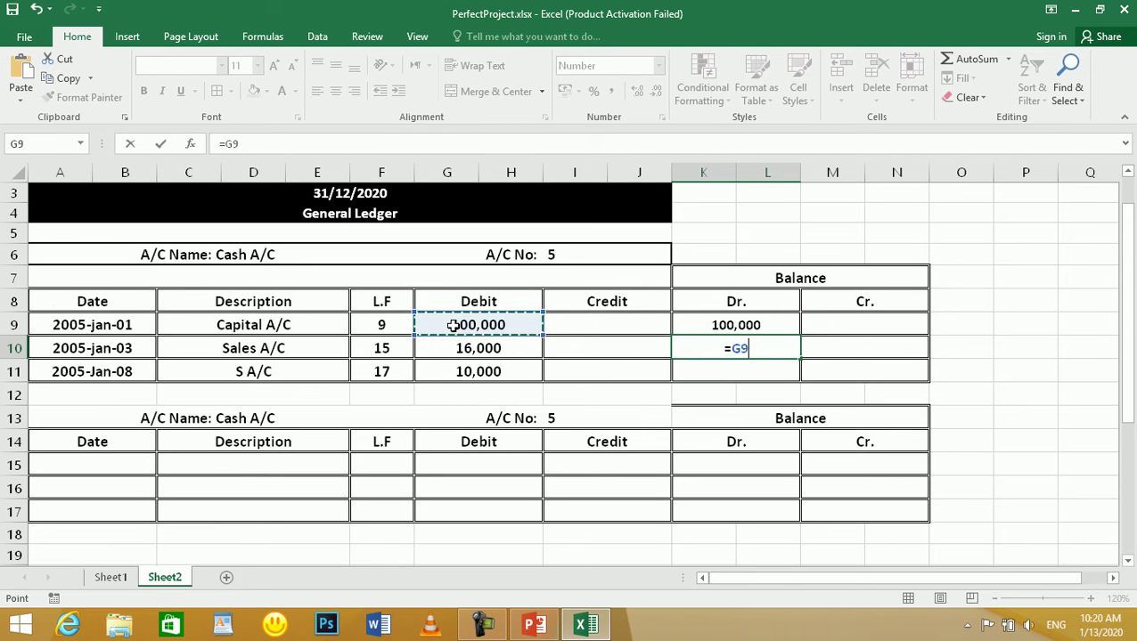
type("+")
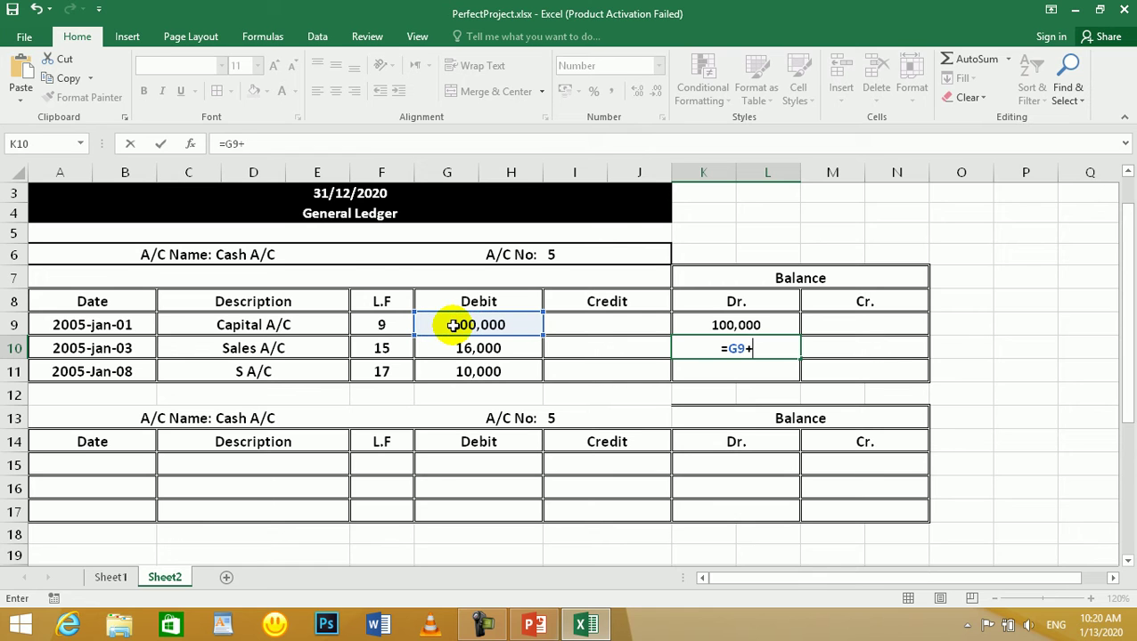
left_click(465, 349)
key("Return")
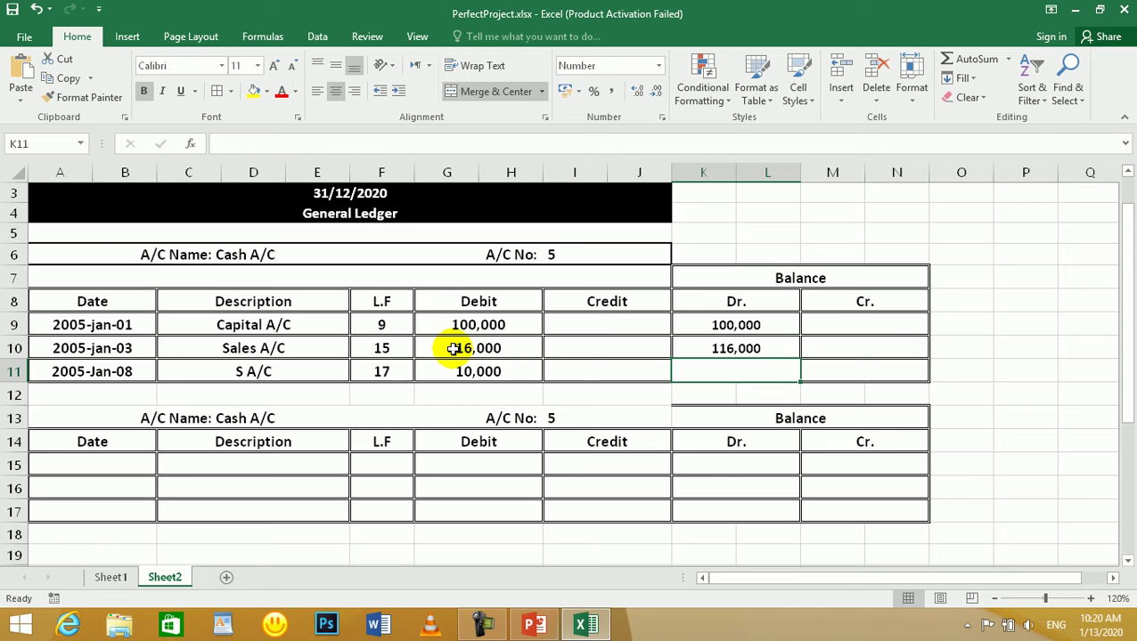
- Calculate the Dr. balance in K11 of the S A/C row by adding the debit amounts G10 and G11
type("=")
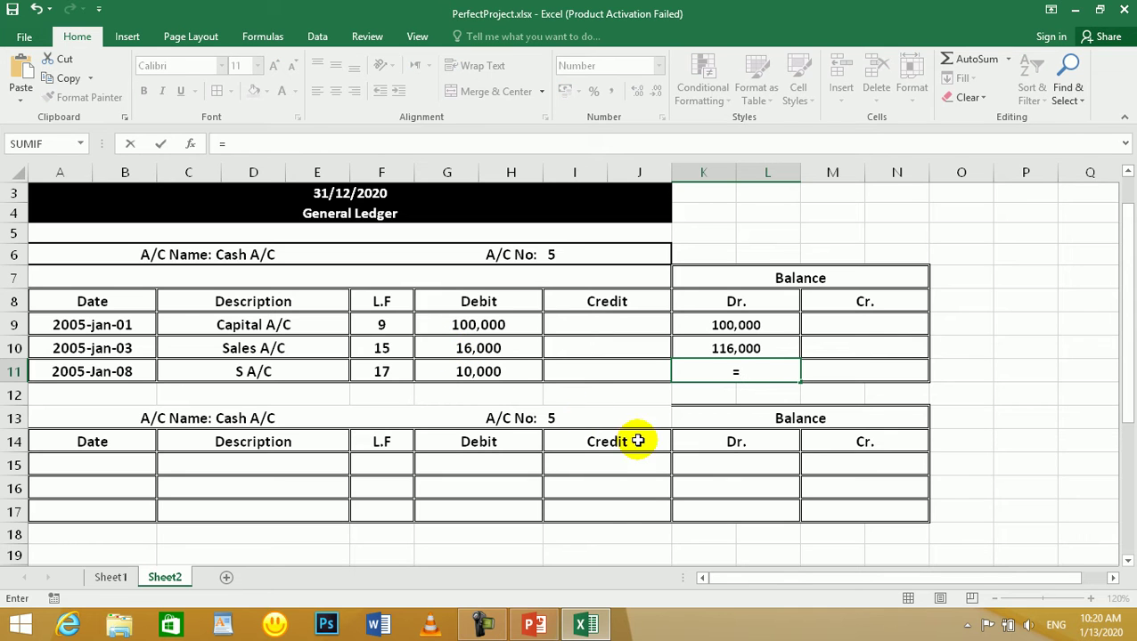
left_click(495, 351)
type("+")
left_click(455, 373)
key("Return")
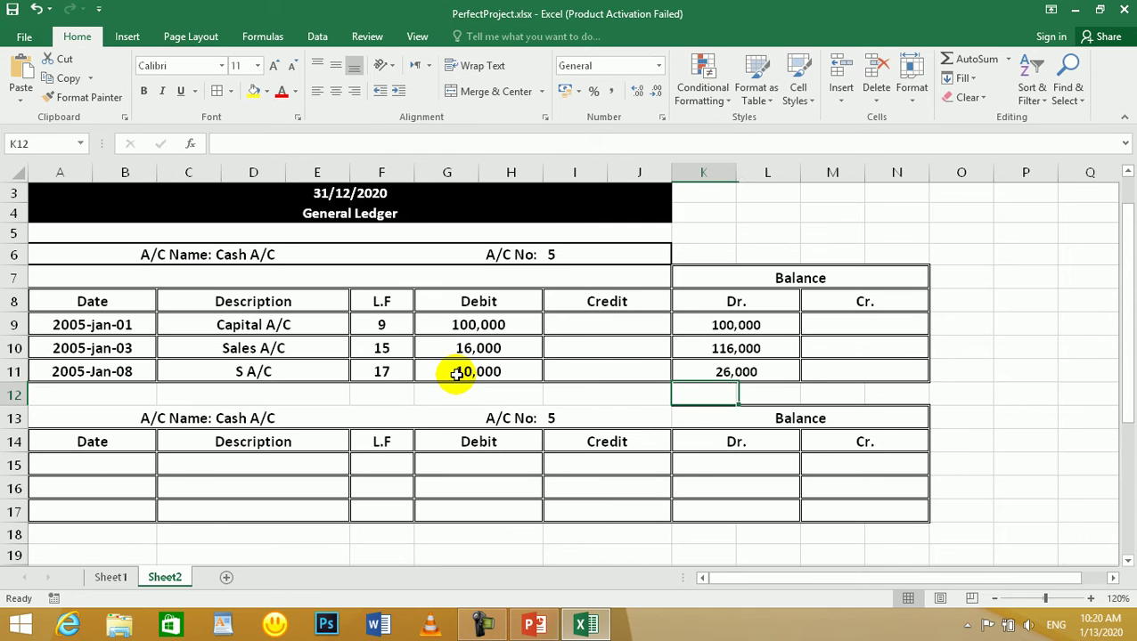
- Clear the Dr. balance formulas from K11 and K10
left_click(717, 374)
key("Delete")
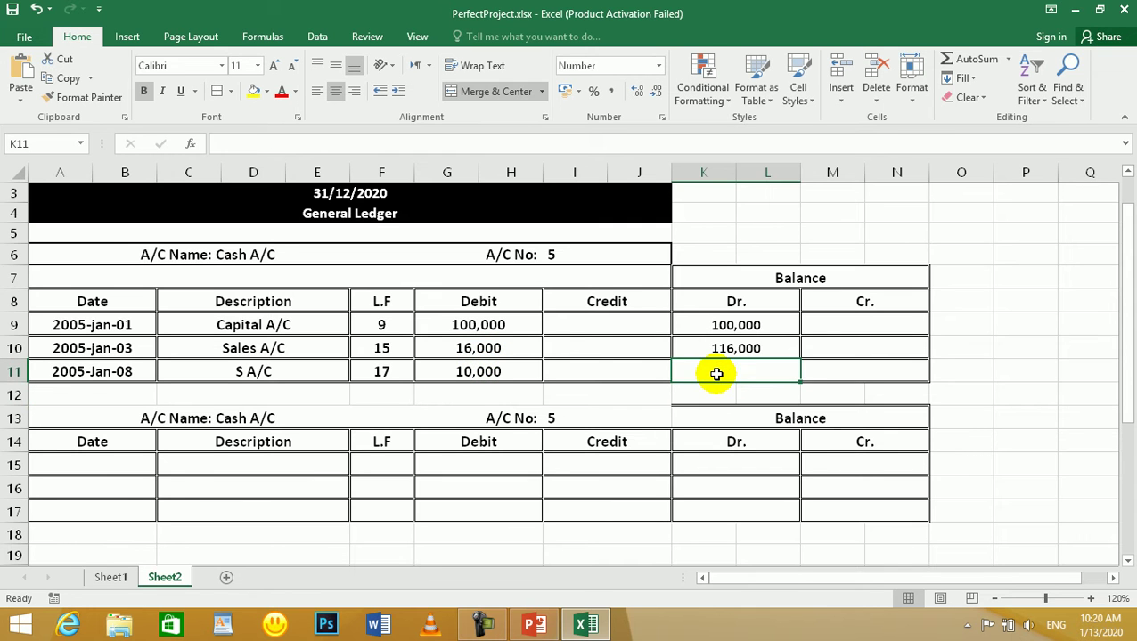
left_click(729, 347)
key("Delete")
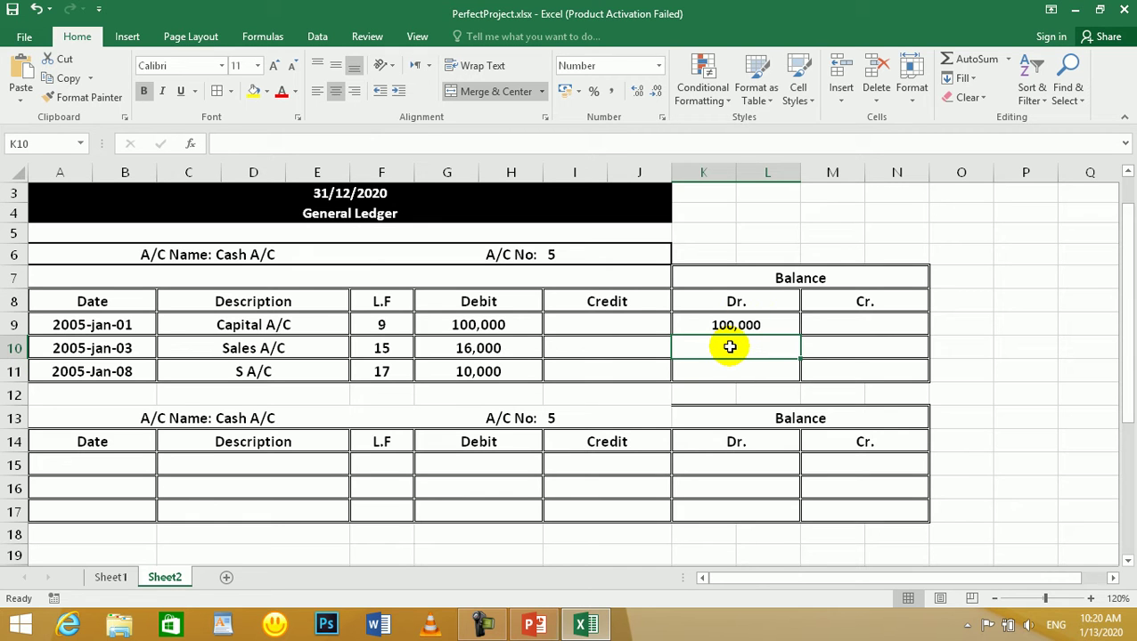
- Re-enter the Sales A/C row's Dr. balance in K10 as the sum of the first two debits, =G9+G10
type("=")
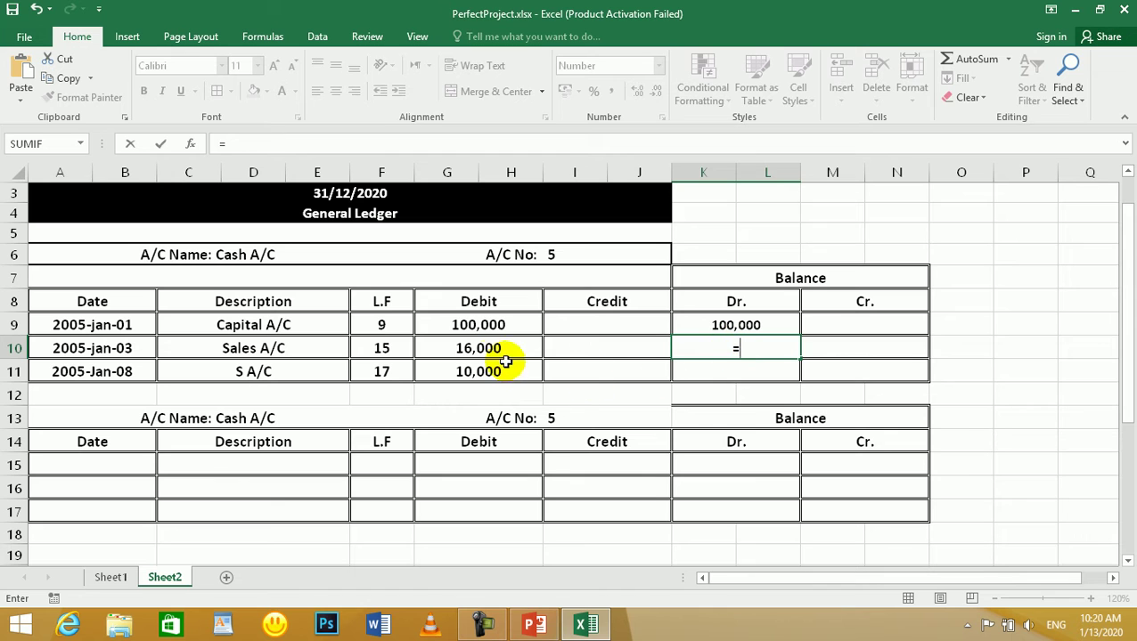
left_click(486, 323)
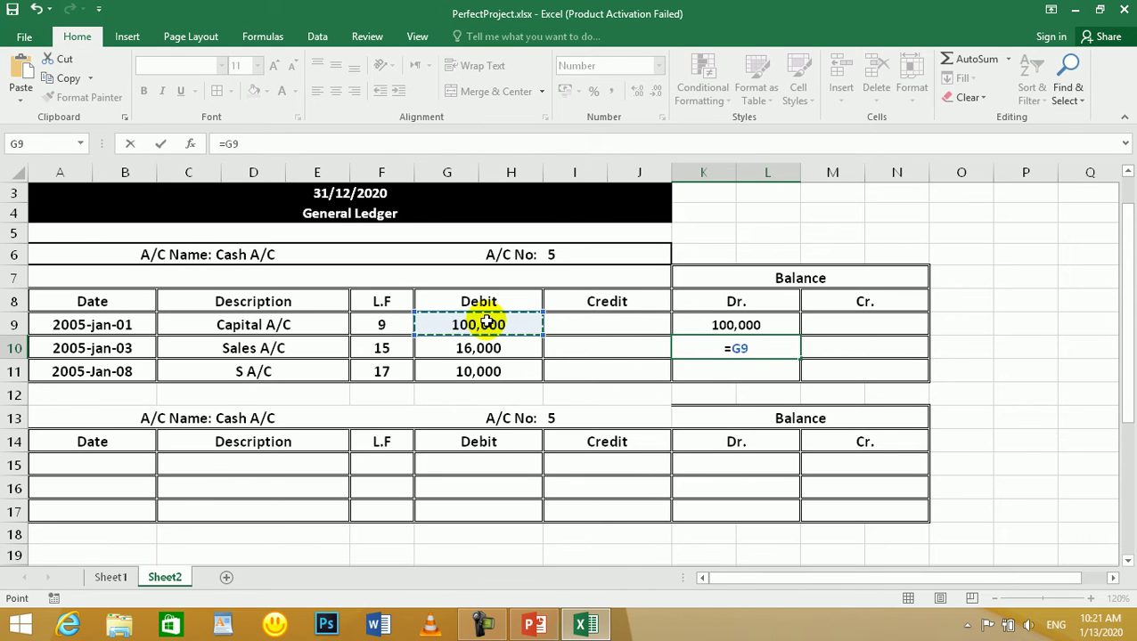
type("+")
left_click(477, 347)
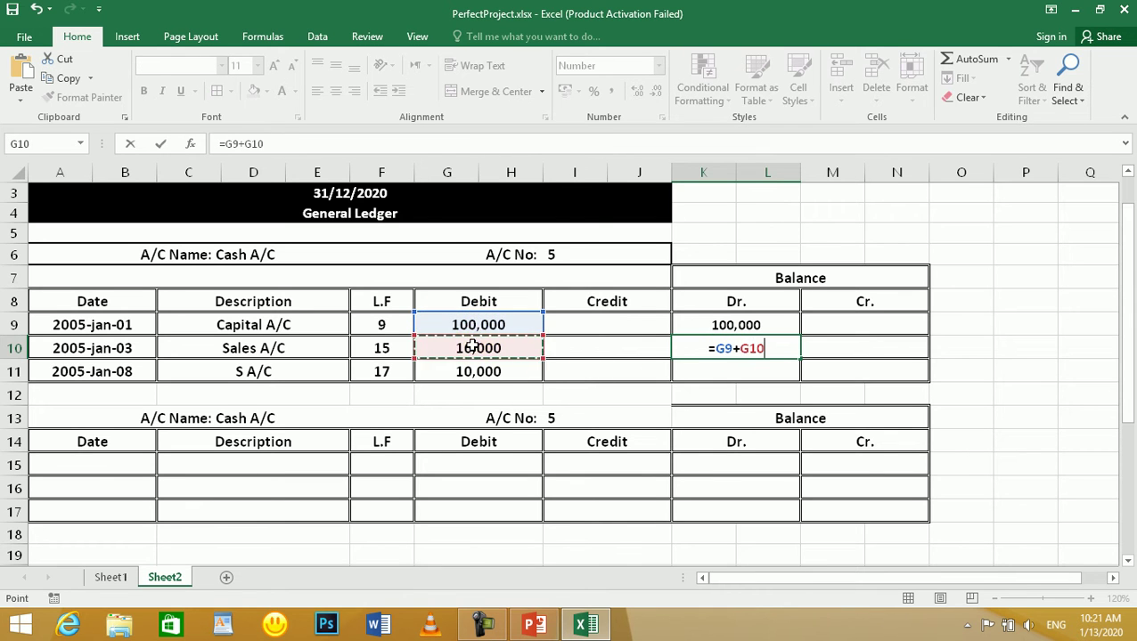
key("Return")
- Calculate the S A/C row's running Dr. balance in K11 with =K10+G11
type("=")
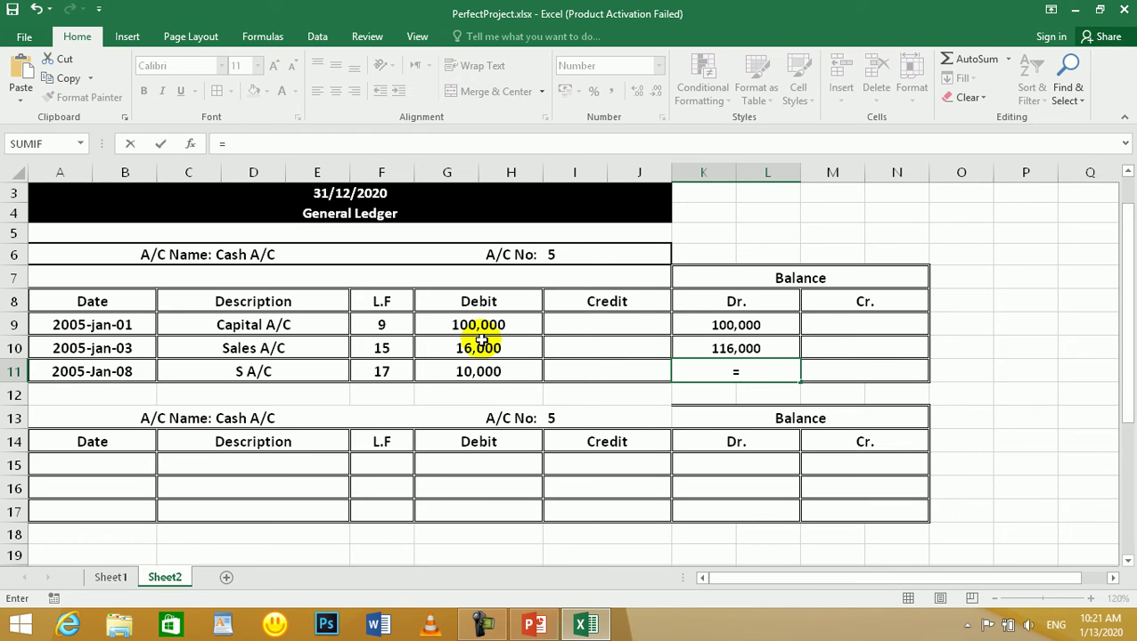
left_click(716, 348)
type("+")
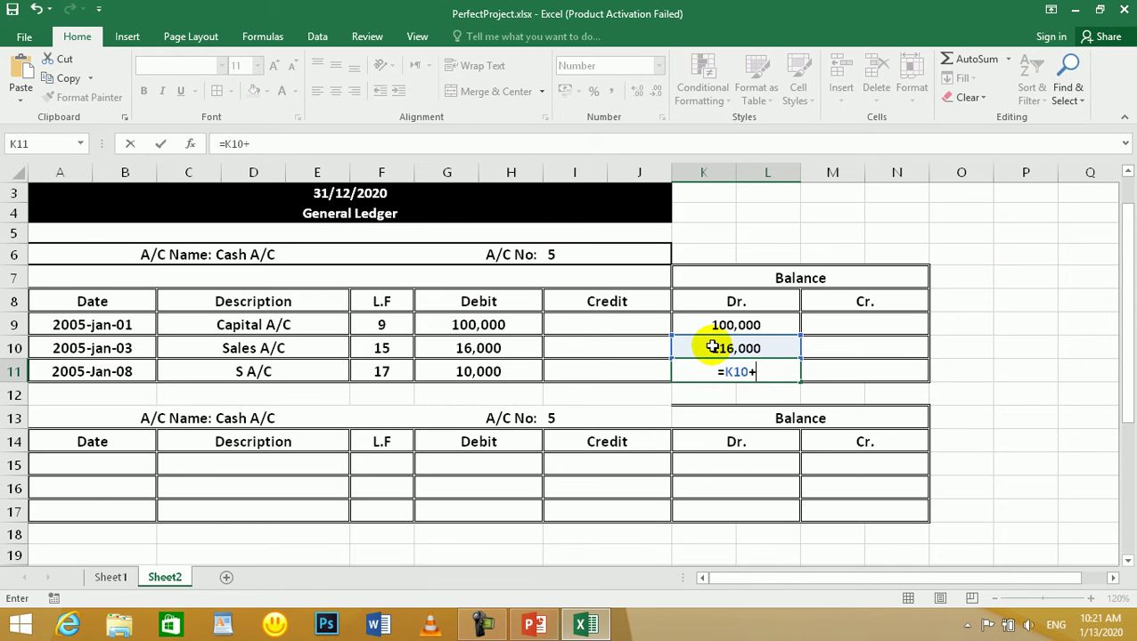
left_click(478, 374)
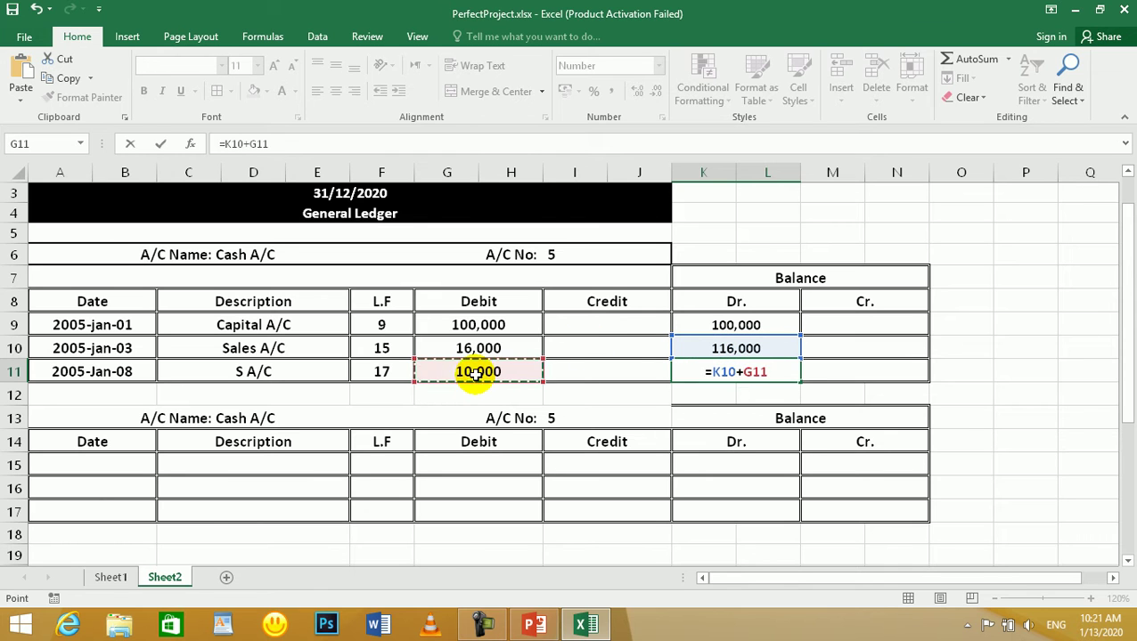
key("Return")
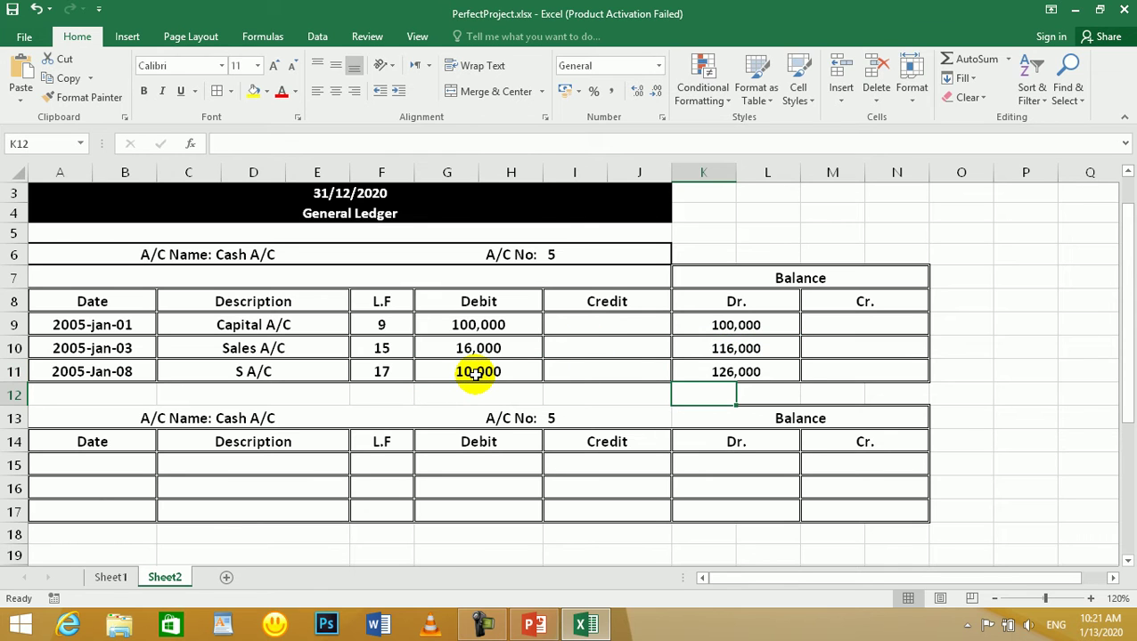
- Clear the running Dr. balance from K11 in the S A/C row
left_click(754, 373)
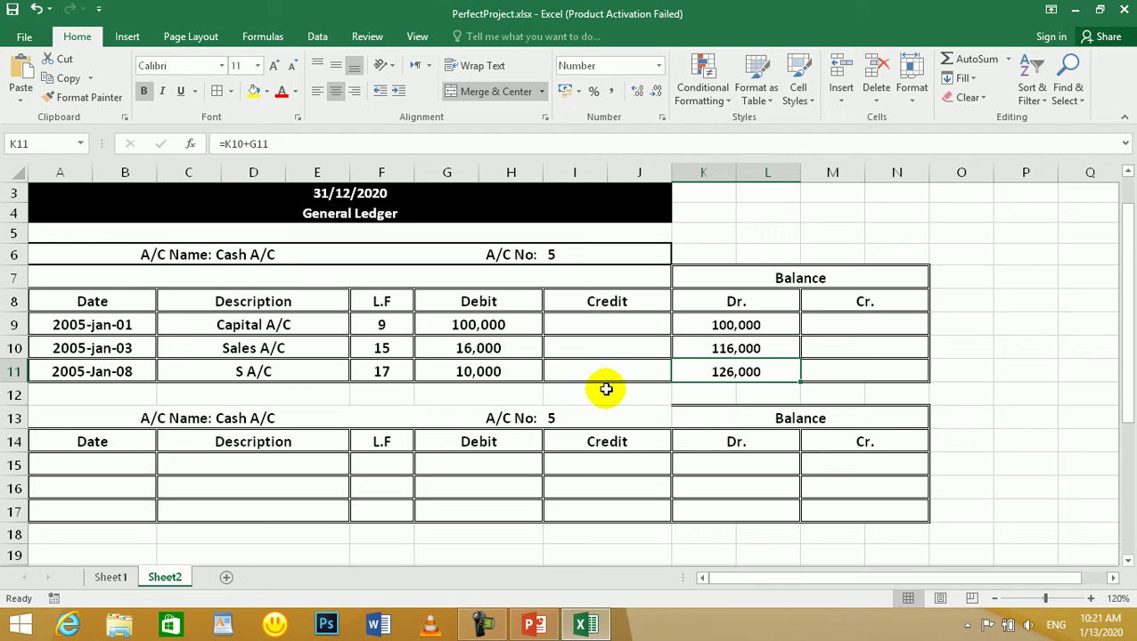
key("Delete")
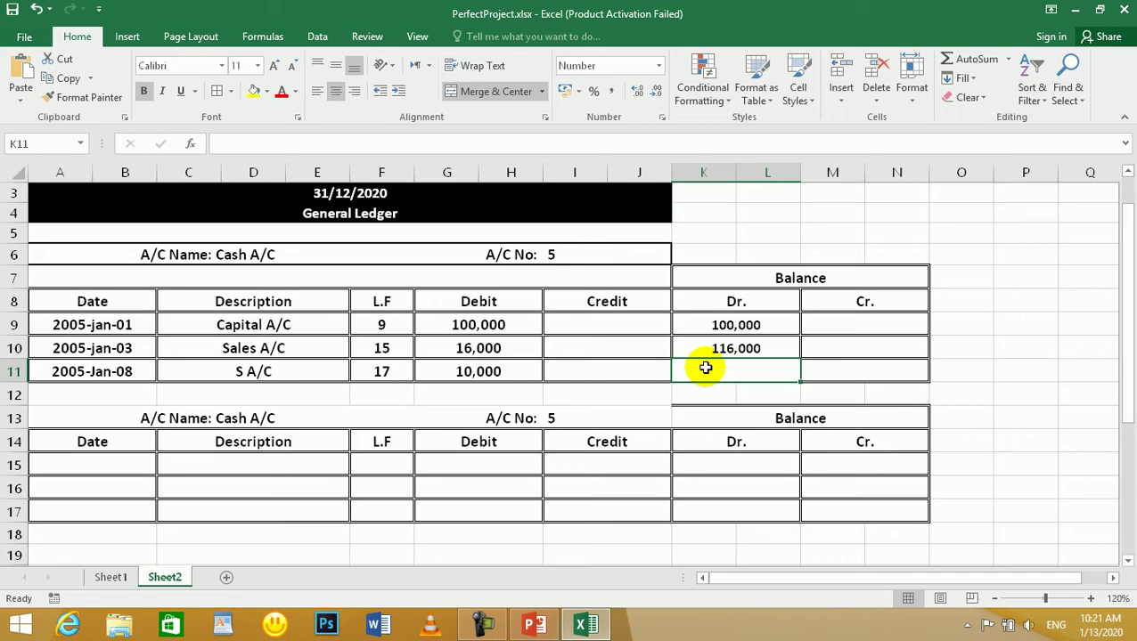
- Open Ledger.JPG from the desktop, examine the Cash Account (No.5) debits and balances, and return to the PerfectProject.xlsx workbook
left_click(1076, 9)
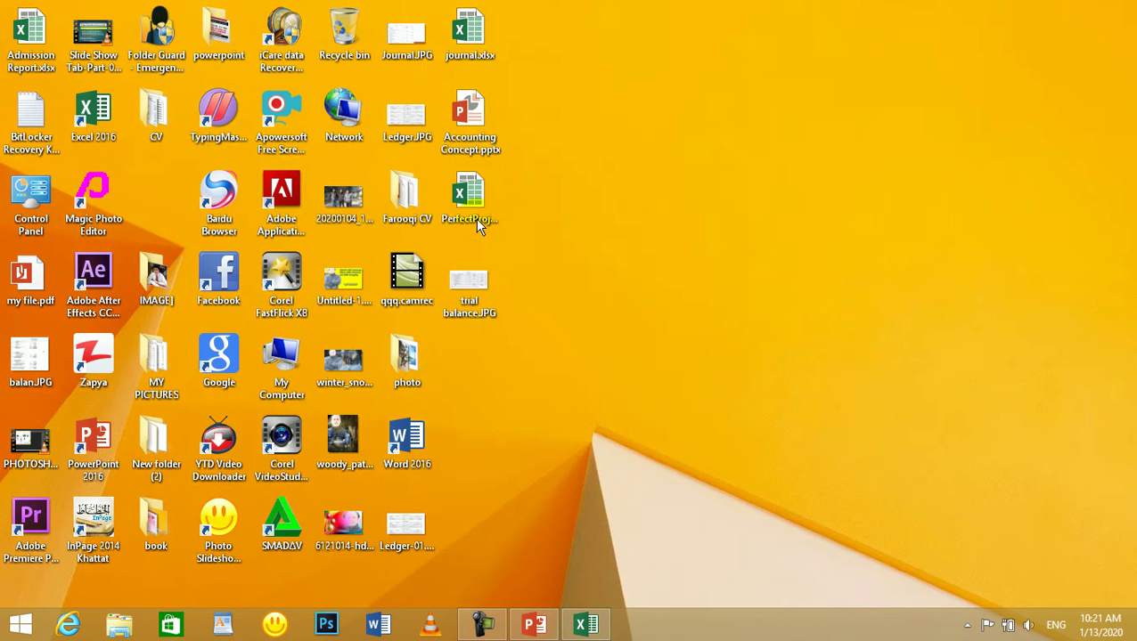
double_click(411, 120)
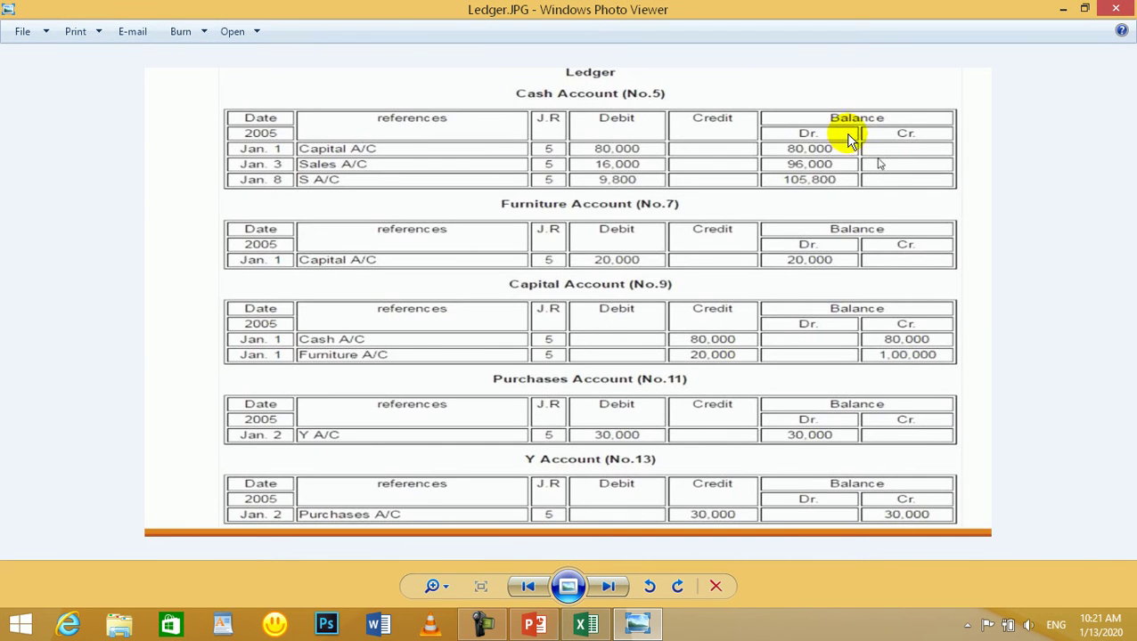
scroll(864, 131, "up", 2)
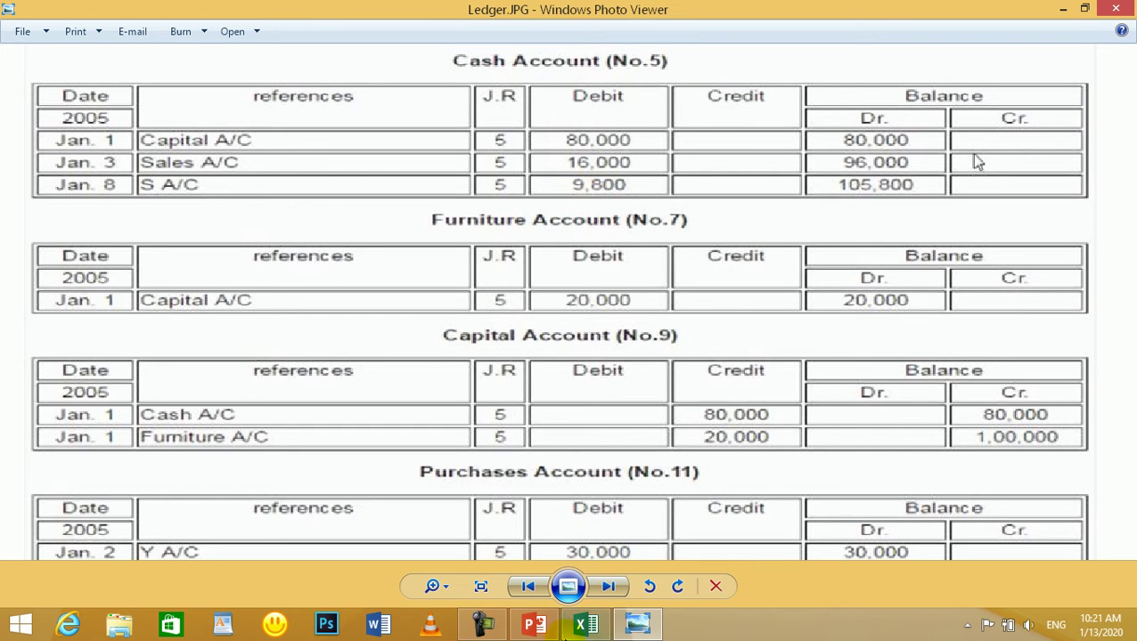
left_click(482, 624)
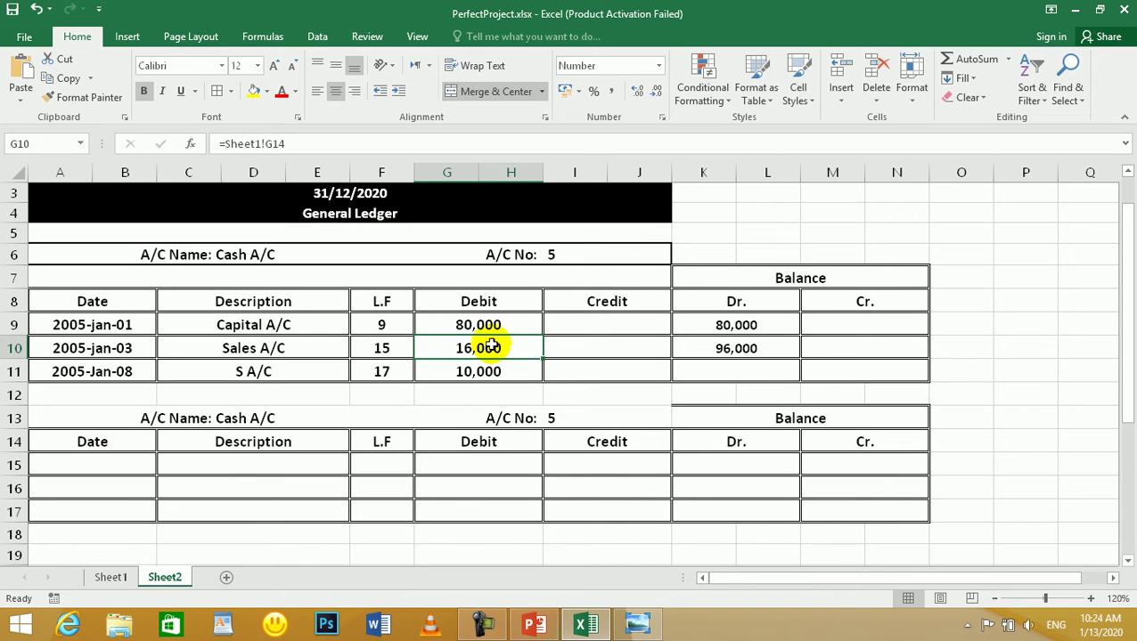
- Relink the Debit cell G11 in the S A/C row to the journal's 2005-Jan-08 Cash A/C debit amount in Sheet1 cell G20
left_click(483, 373)
type("=")
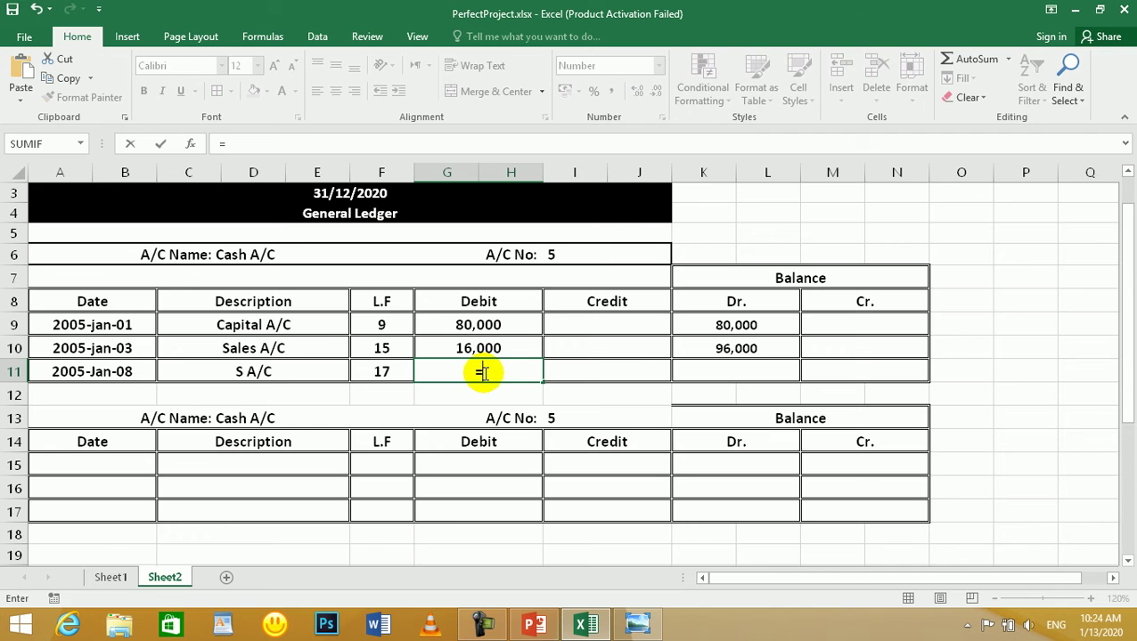
left_click(111, 578)
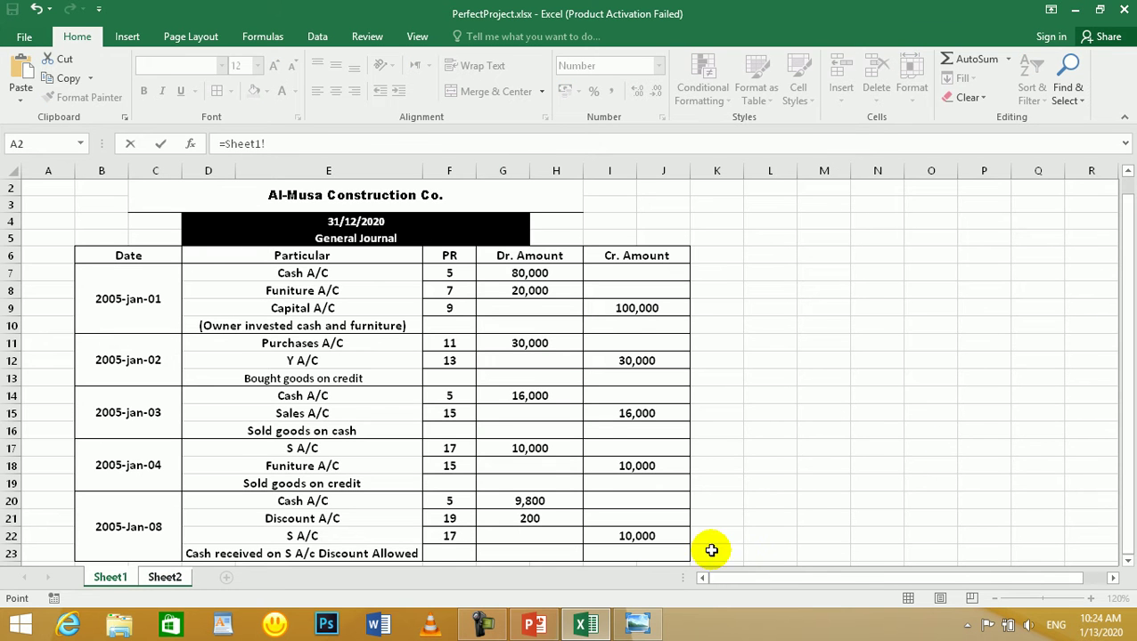
left_click(524, 501)
key("Return")
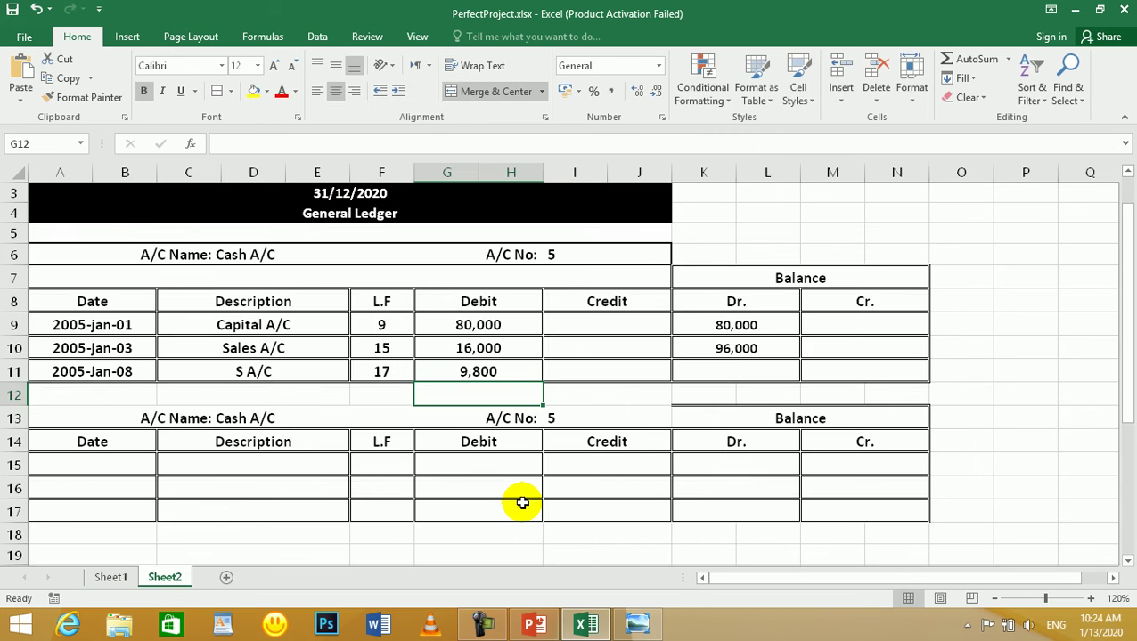
- Calculate the S A/C row's running Dr. balance in K11 with =K10+G11
left_click(732, 370)
type("=")
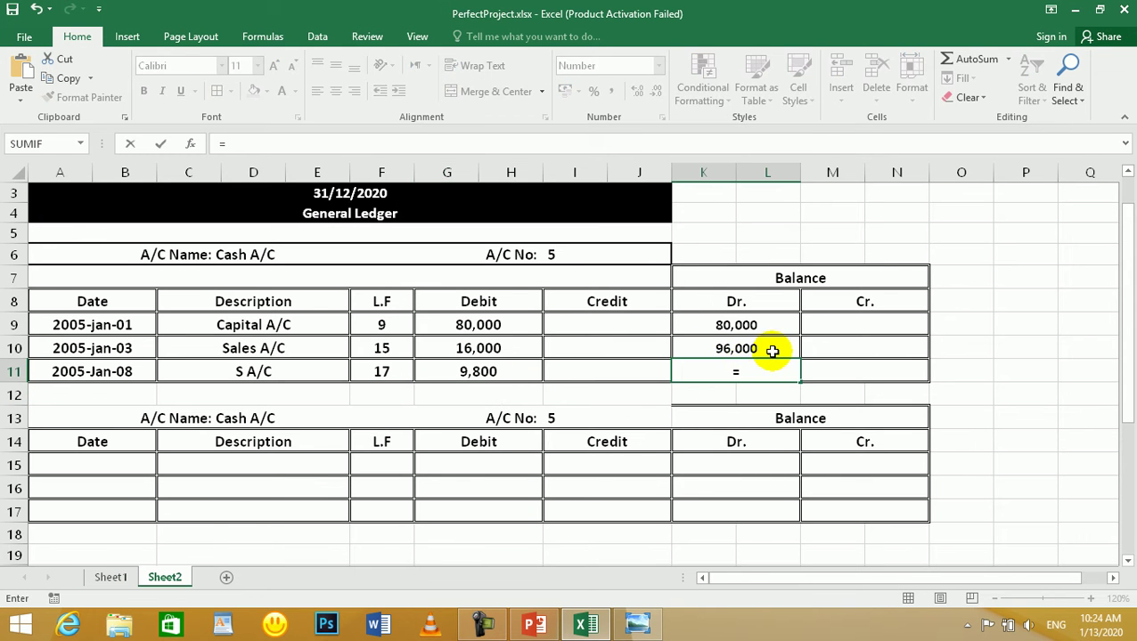
left_click(715, 349)
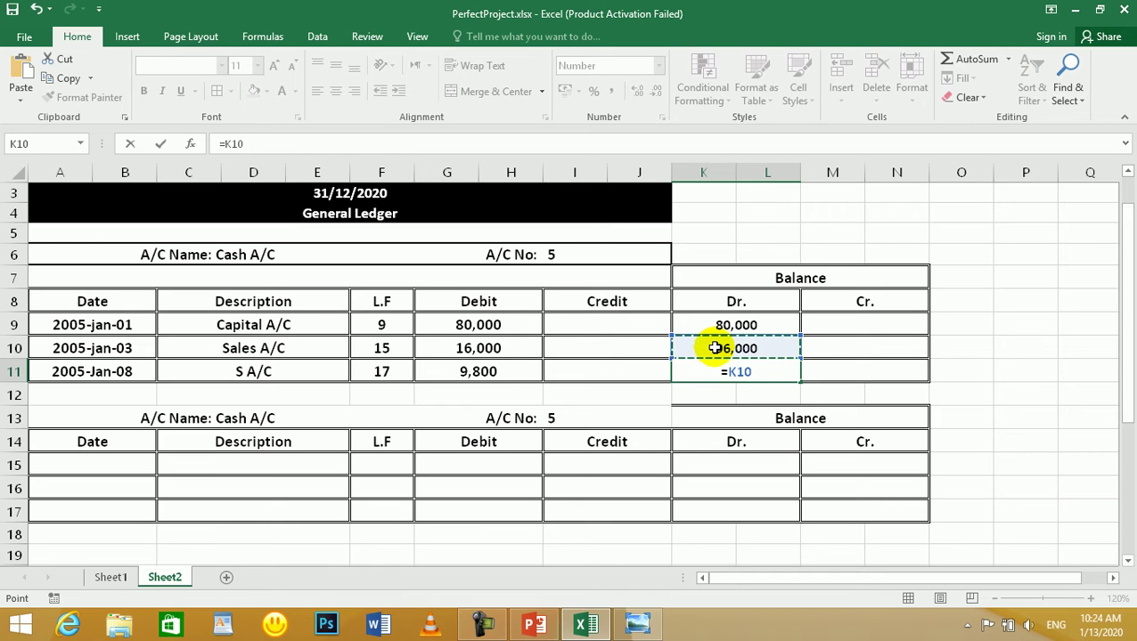
type("+")
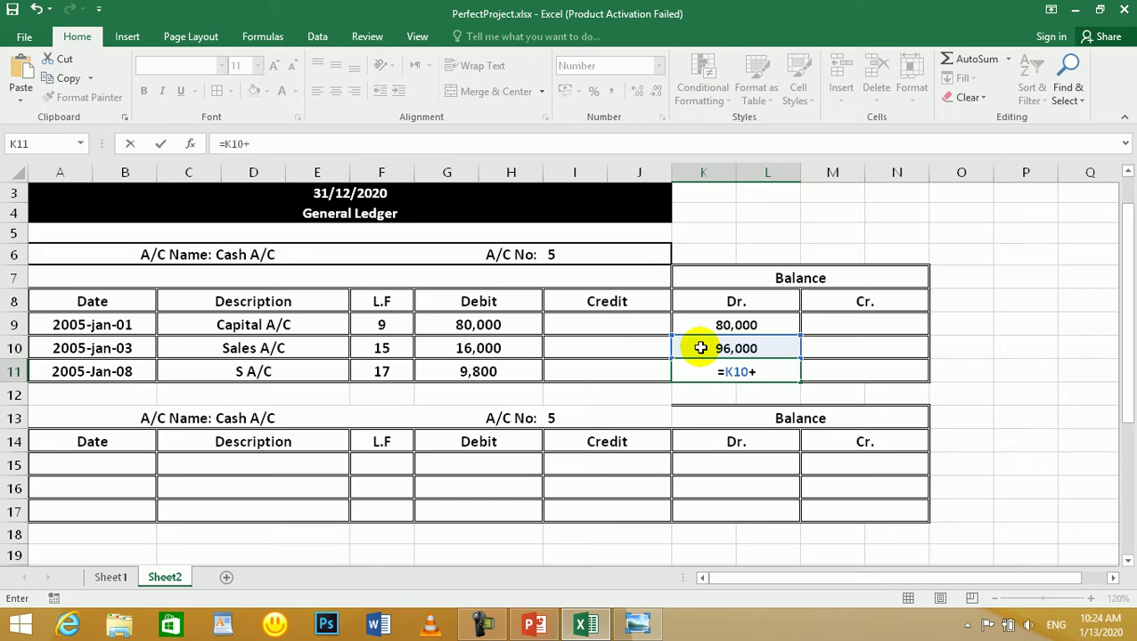
left_click(454, 372)
key("Return")
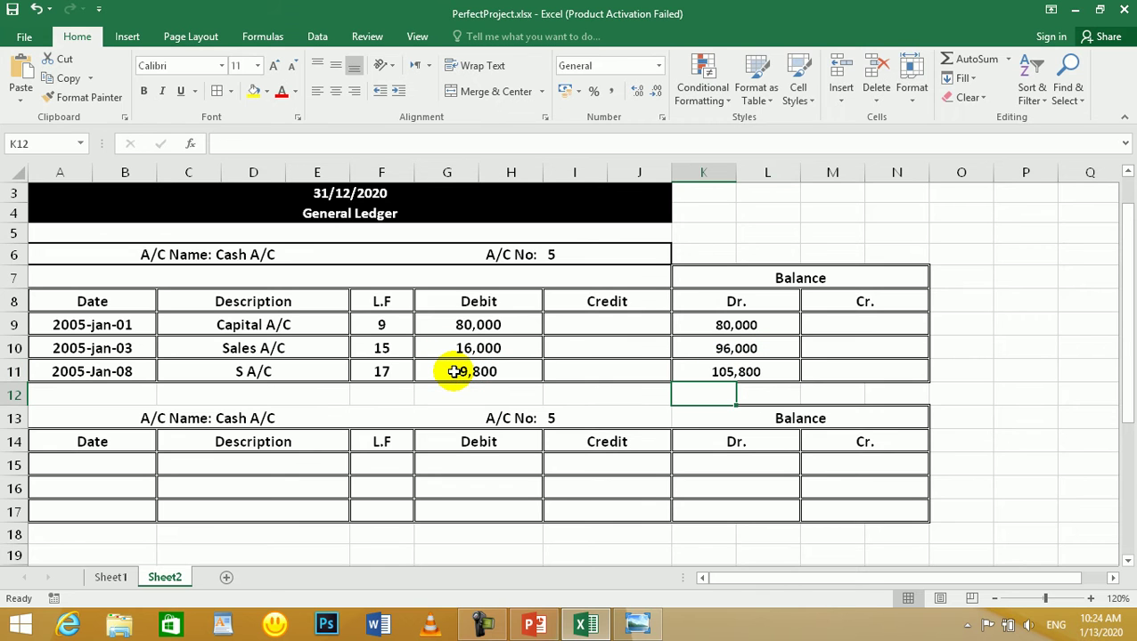
left_click(717, 374)
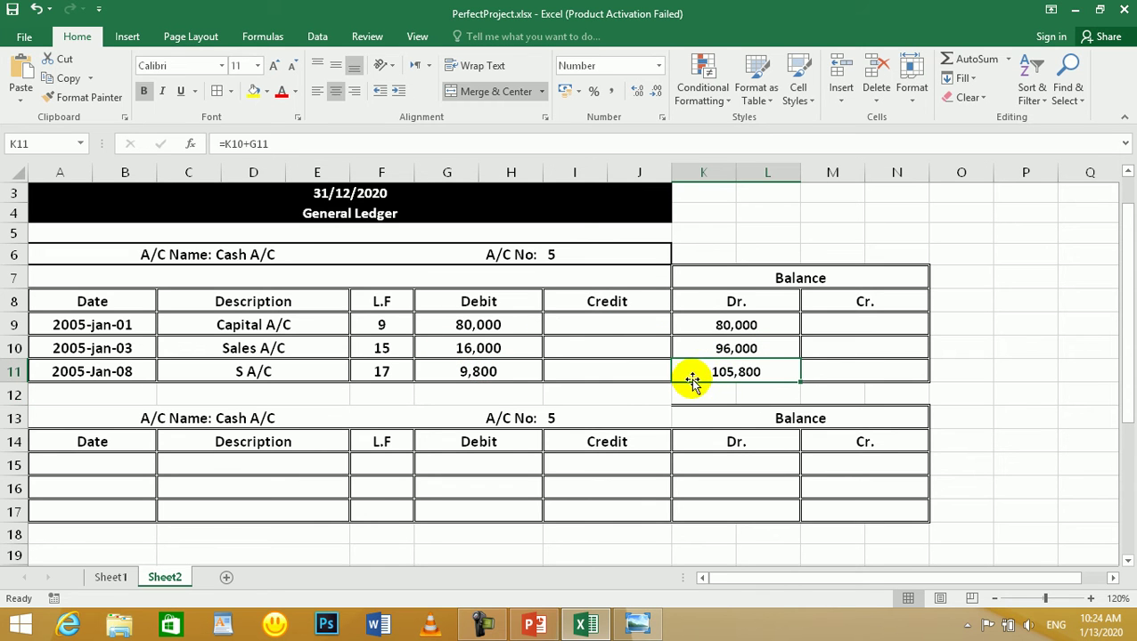
- Apply a double-line border to the second ledger table's Balance header in K13
left_click(720, 423)
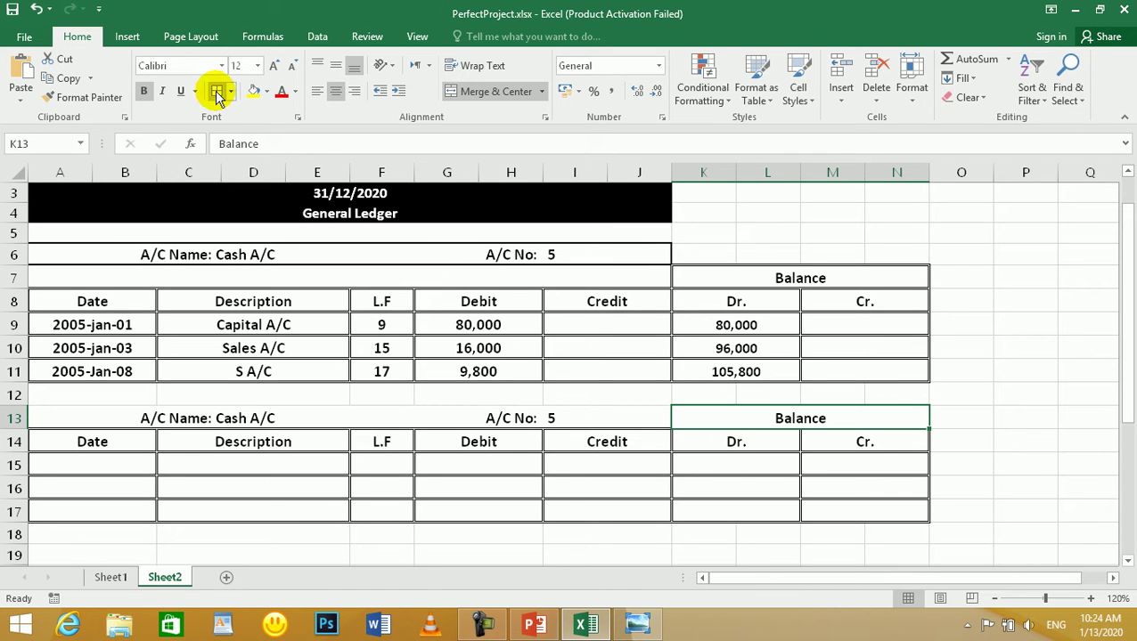
left_click(641, 374)
left_click(728, 420)
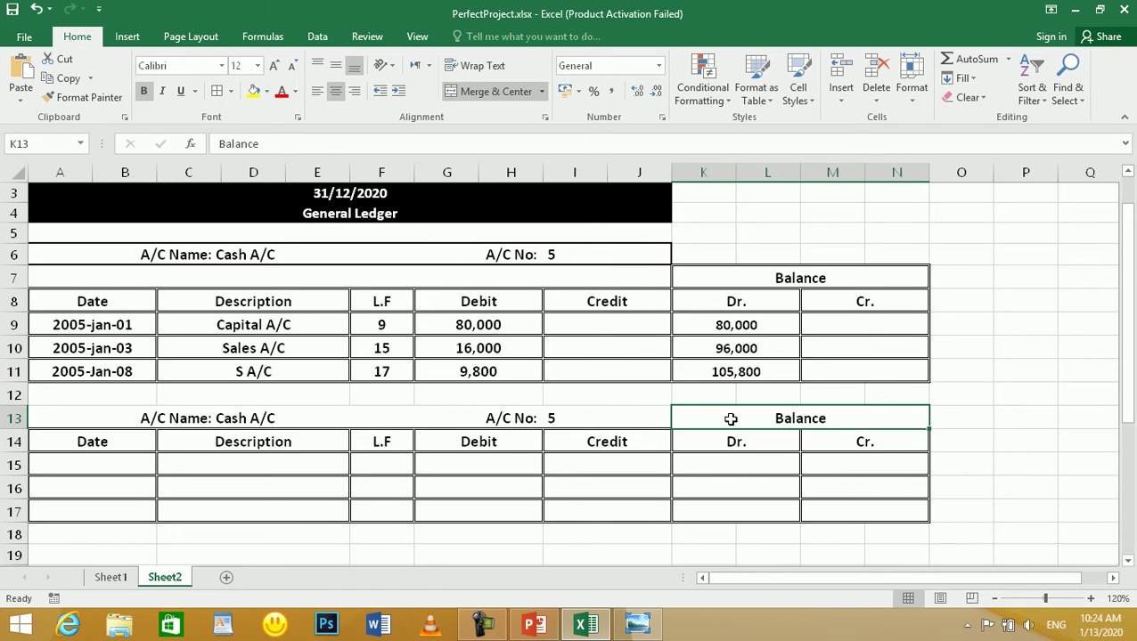
left_click(486, 556)
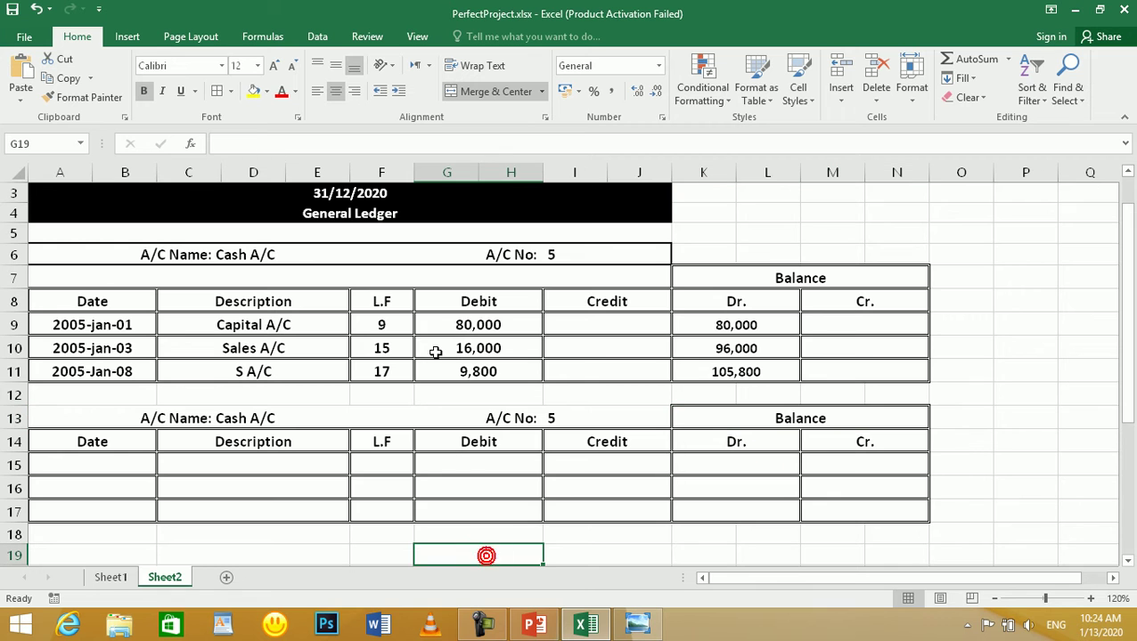
- Check the journal on Sheet1 for the next account and change the second ledger's account name in A13 to Capital A/C
left_click(275, 417)
left_click(111, 577)
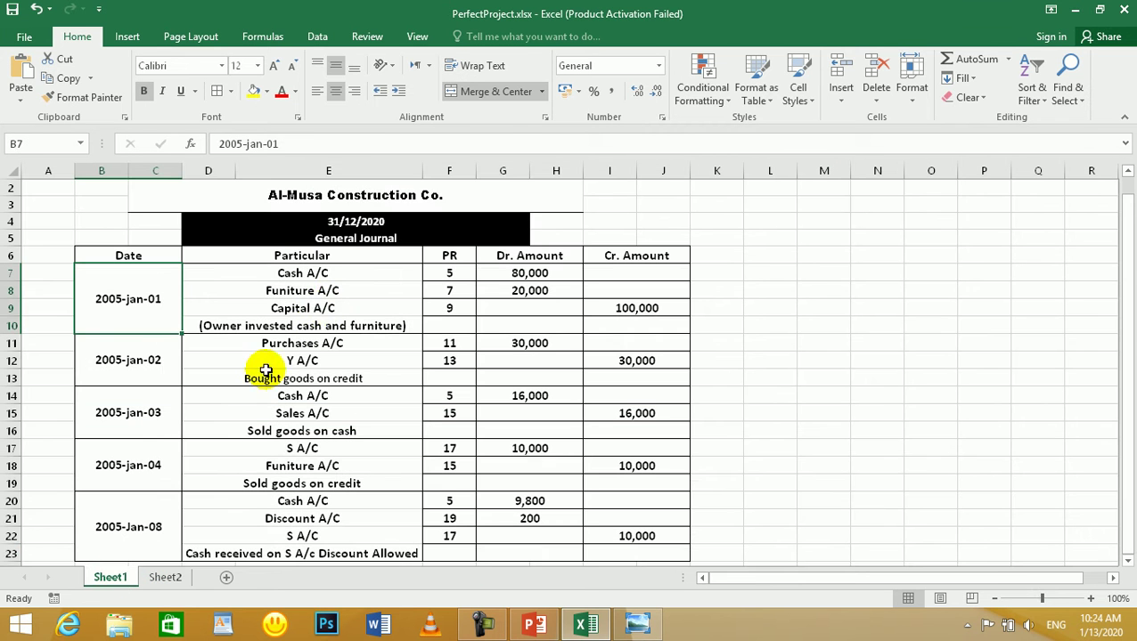
left_click(166, 577)
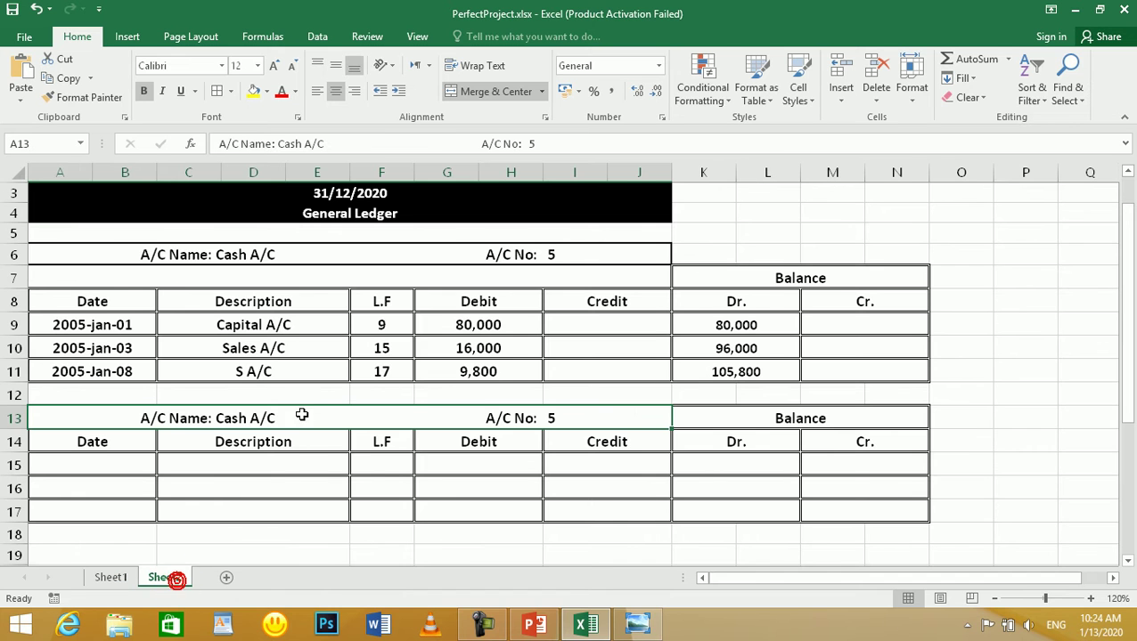
double_click(246, 419)
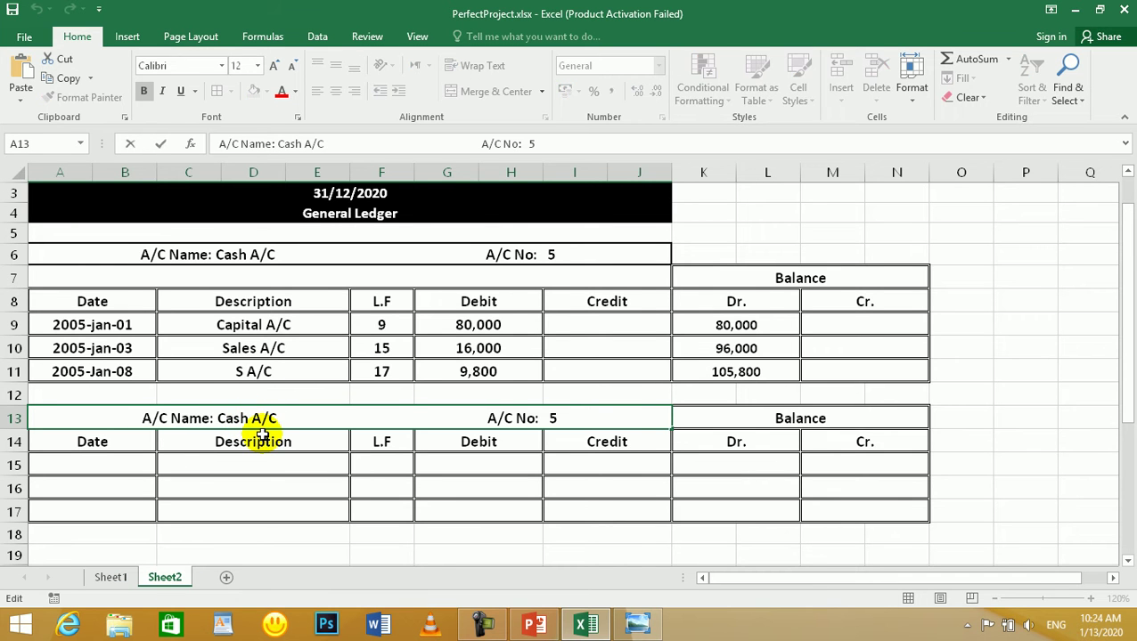
key("BackSpace")
key("BackSpace")
key("BackSpace")
key("BackSpace")
type("Capital")
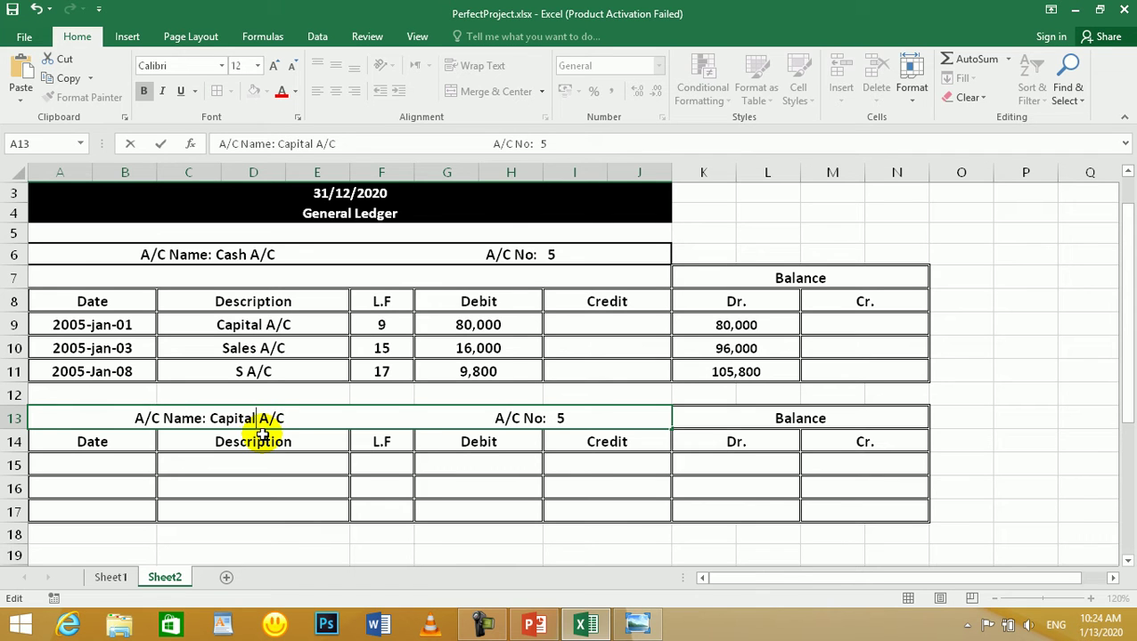
key("Return")
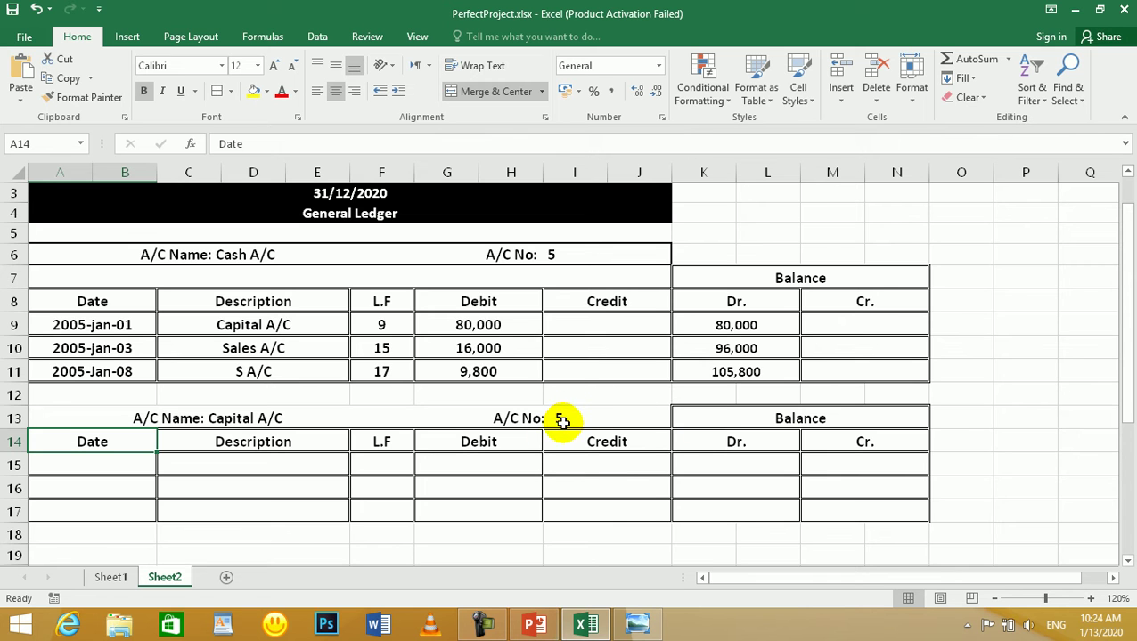
- Look up the Capital A/C number in the journal and set the A/C No in the second ledger's header to 9
left_click(108, 577)
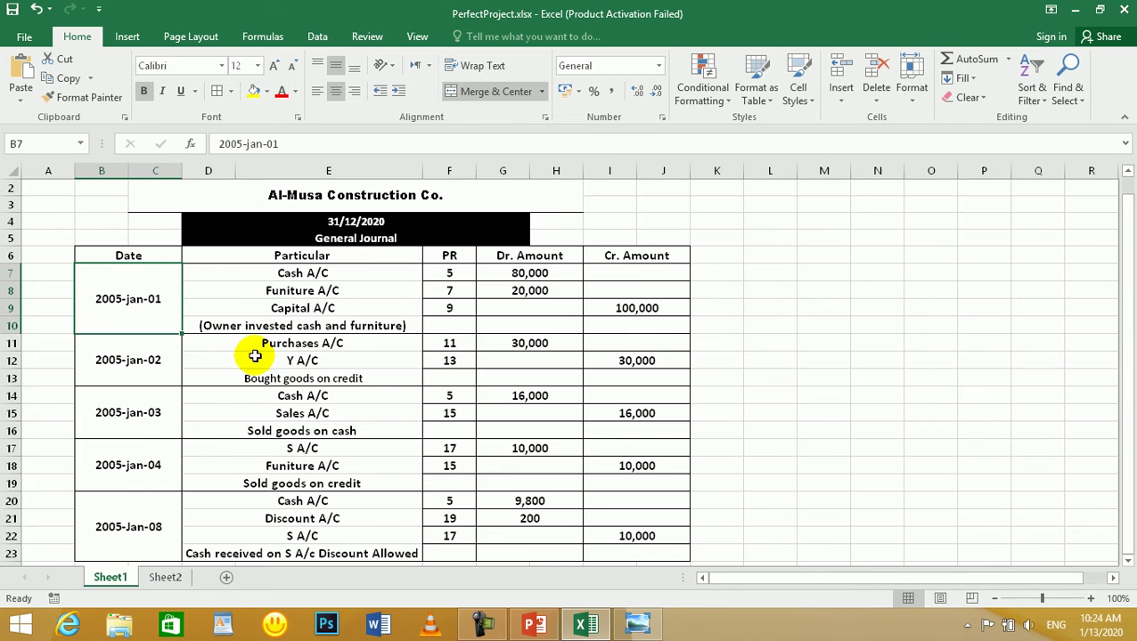
left_click(174, 577)
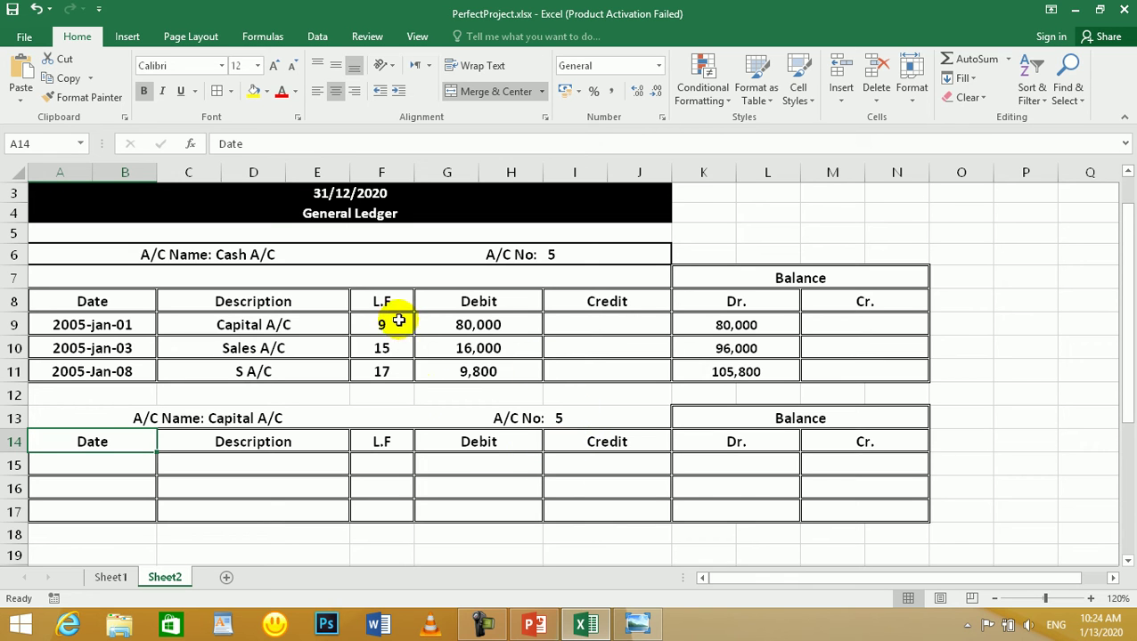
double_click(581, 423)
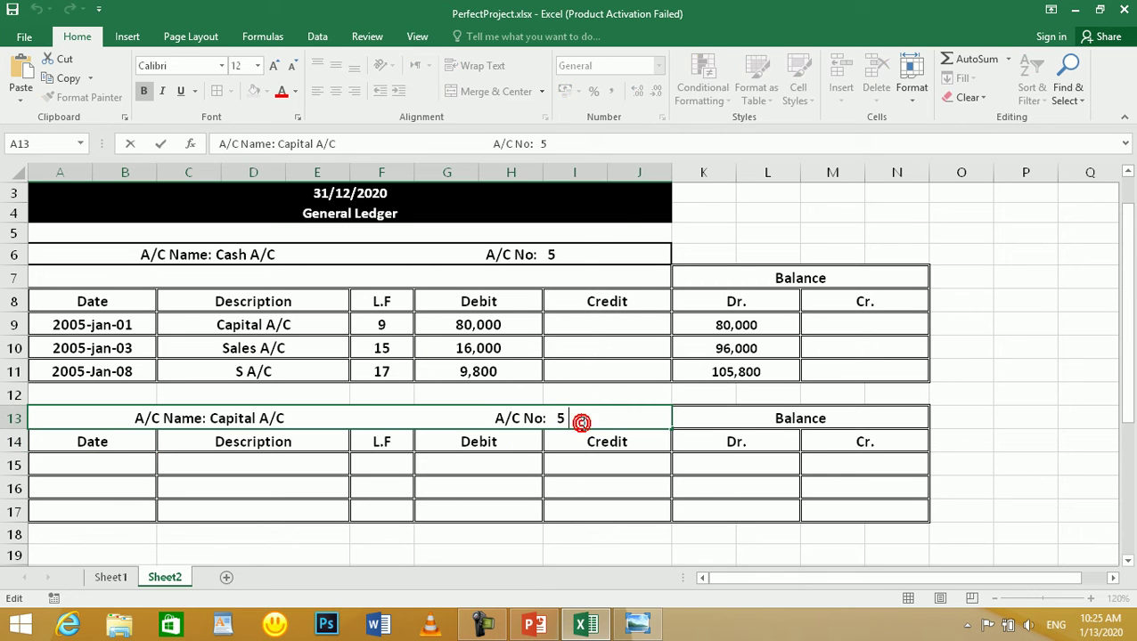
key("BackSpace")
type("9")
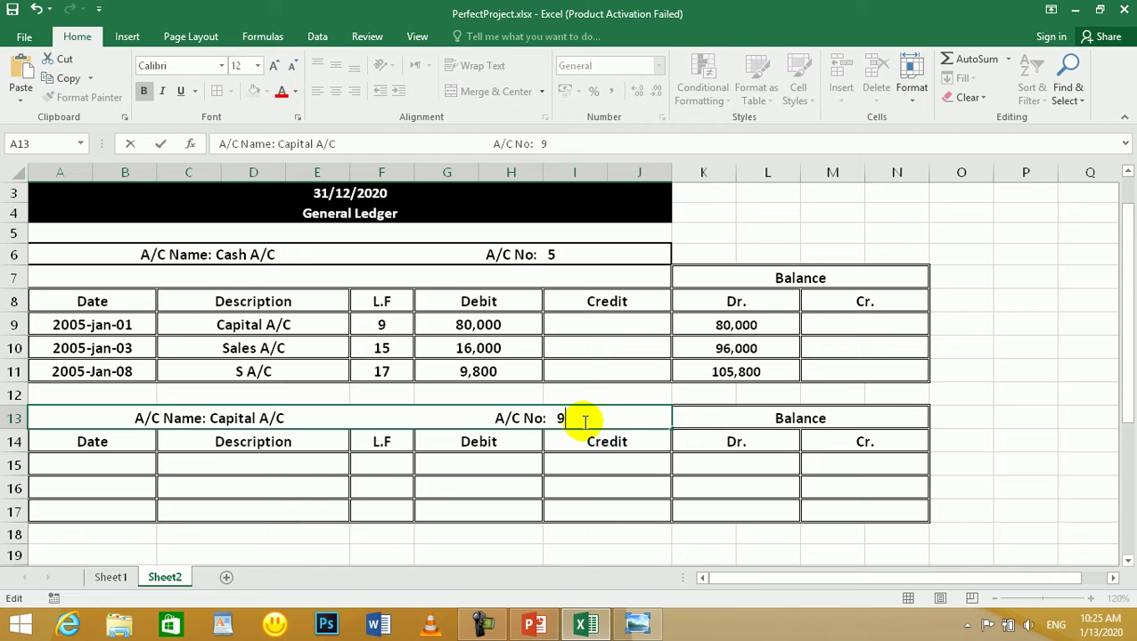
key("Return")
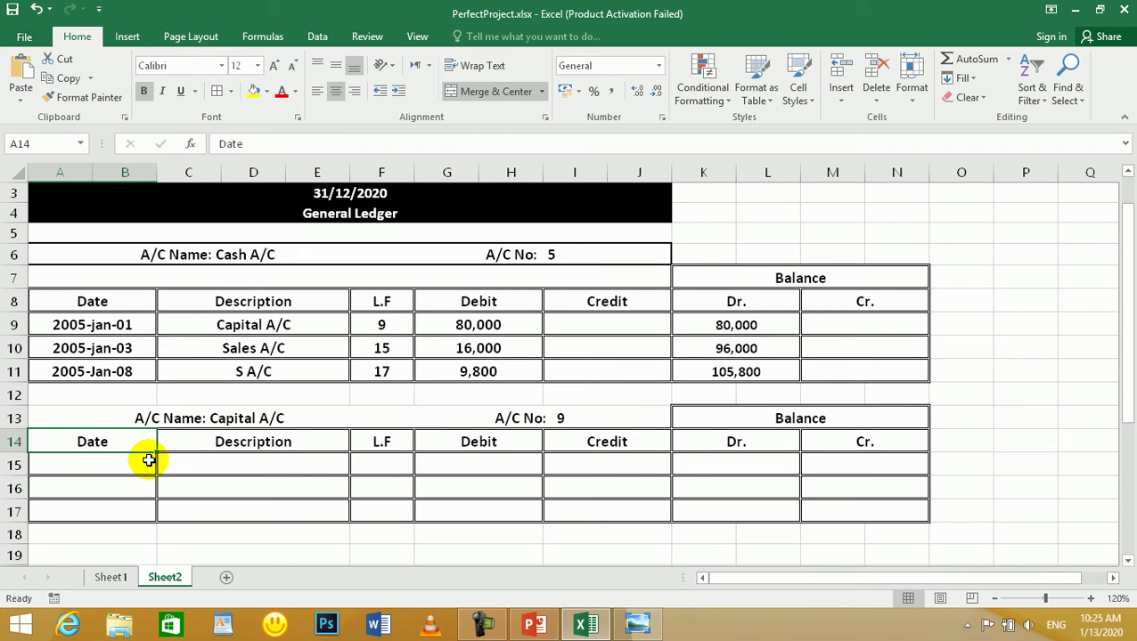
- Link the Capital A/C ledger's first Date cell A15 to the journal's 2005-jan-01 date in Sheet1 cell B7
left_click(108, 462)
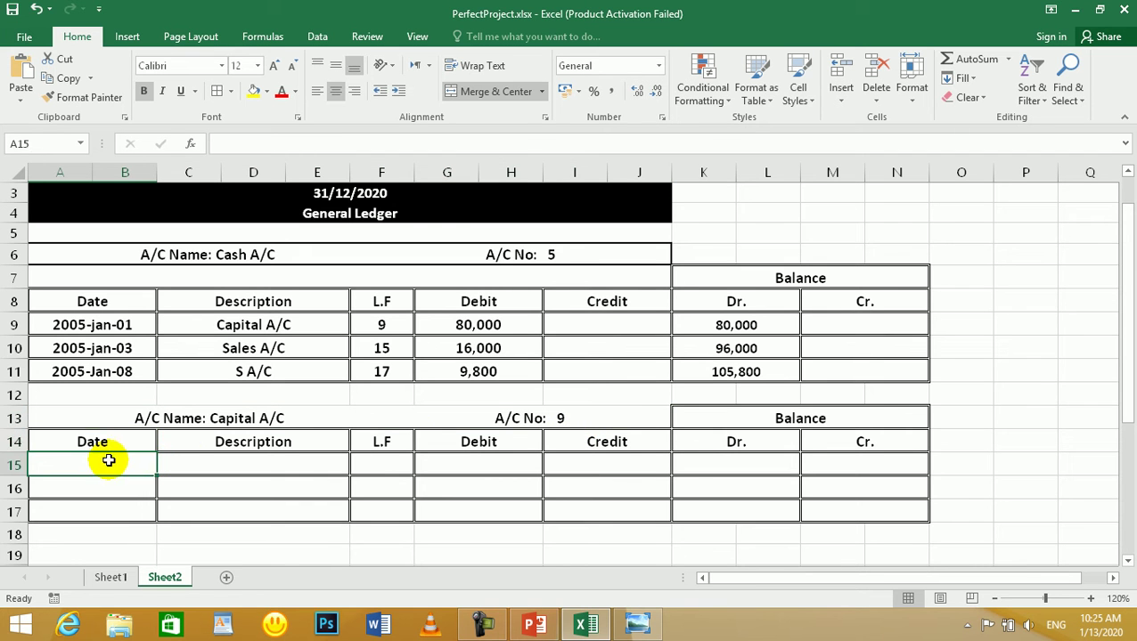
type("=")
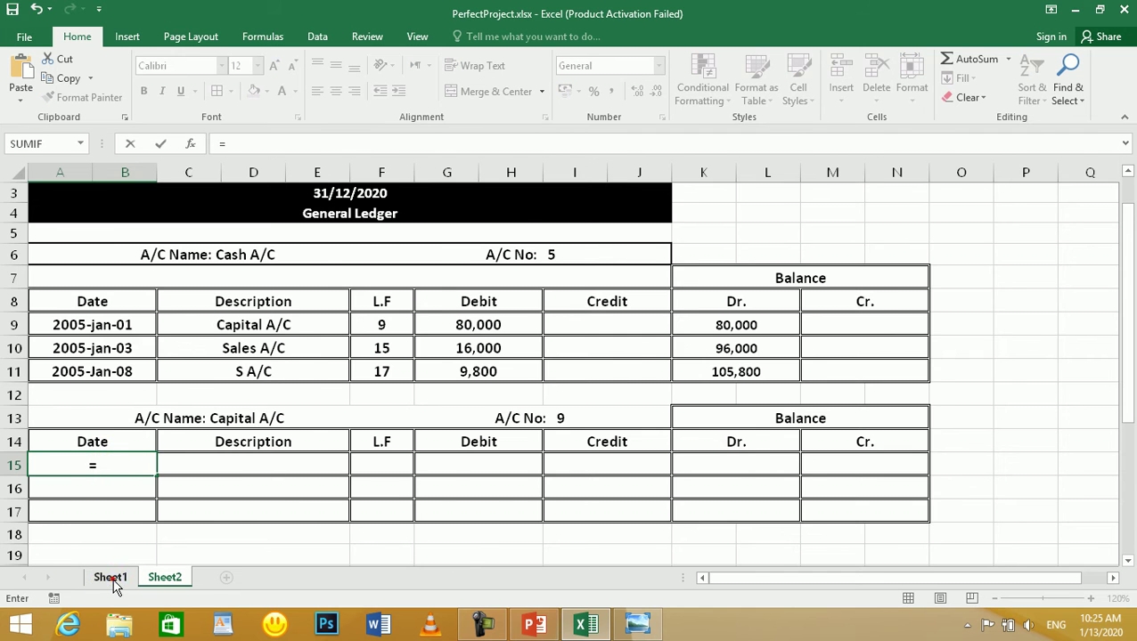
left_click(111, 579)
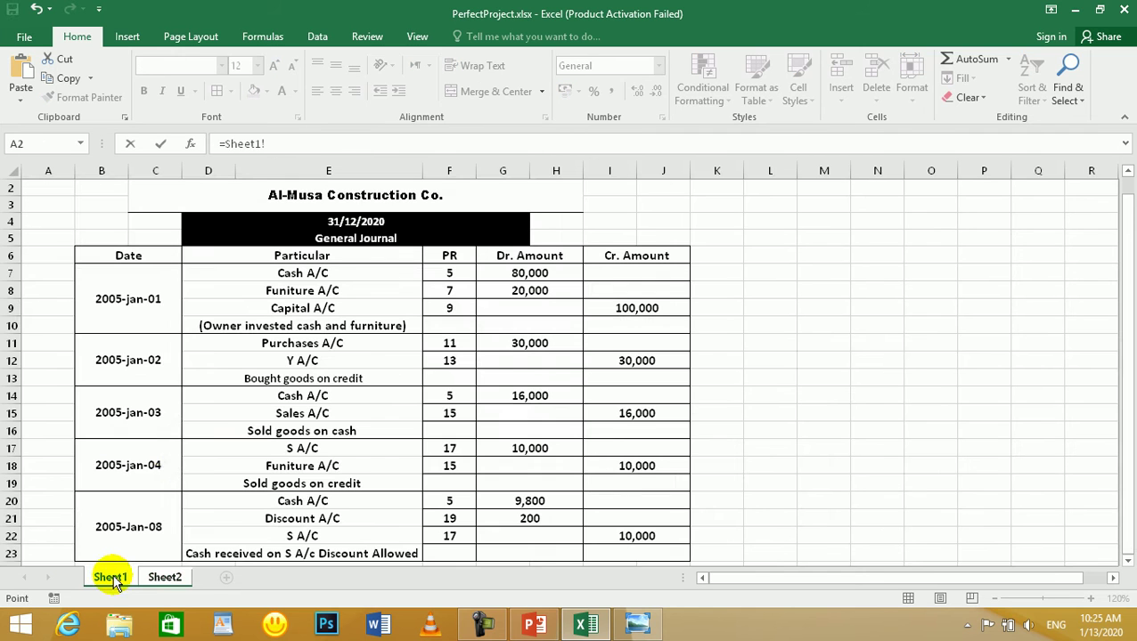
left_click(132, 304)
key("Return")
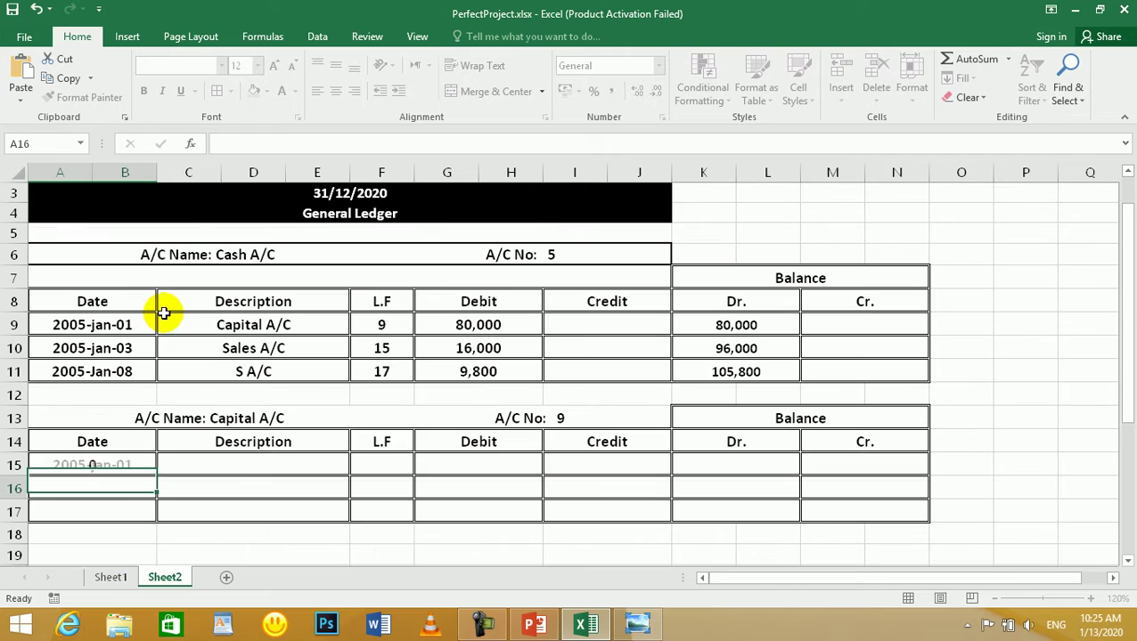
- Link the Description cell C15 to the journal's Capital A/C entry with =Sheet1!D9
left_click(272, 459)
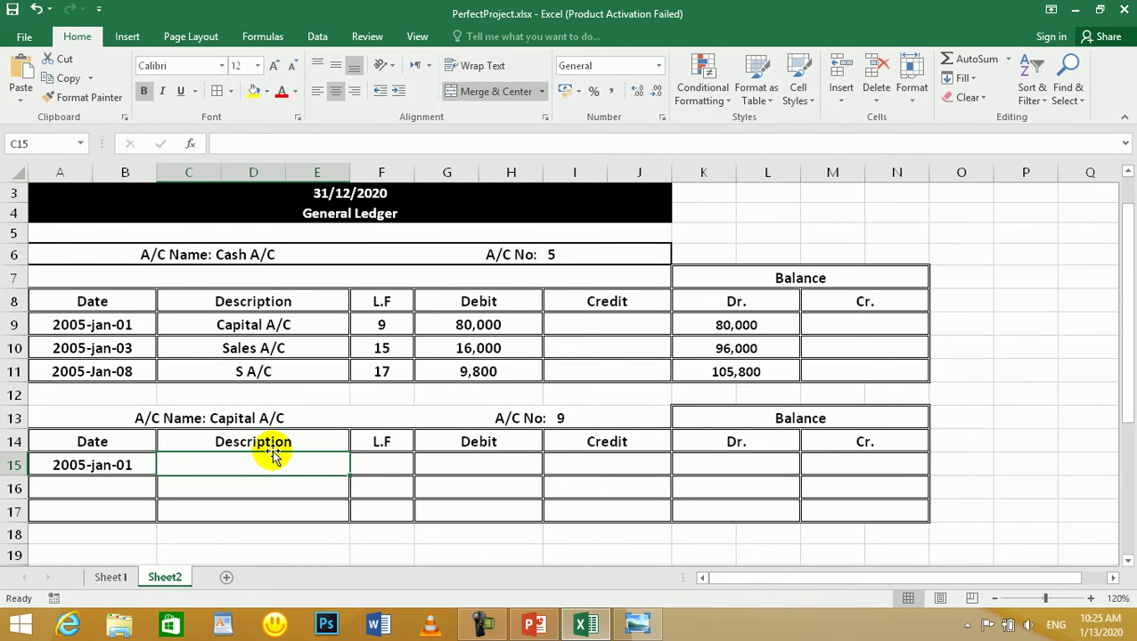
type("=")
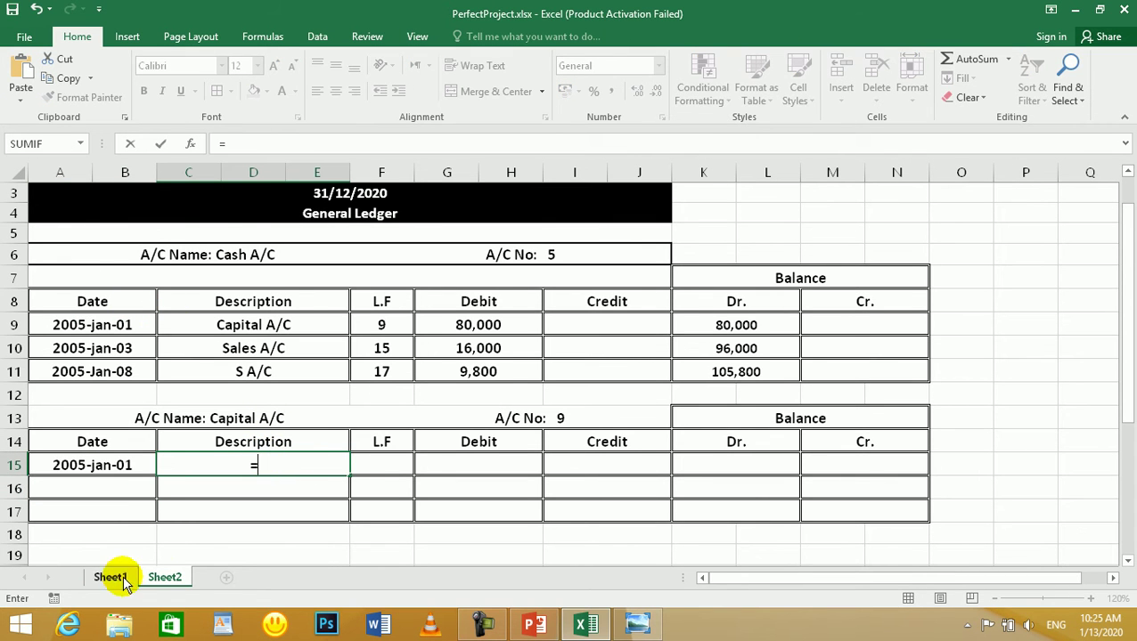
left_click(111, 577)
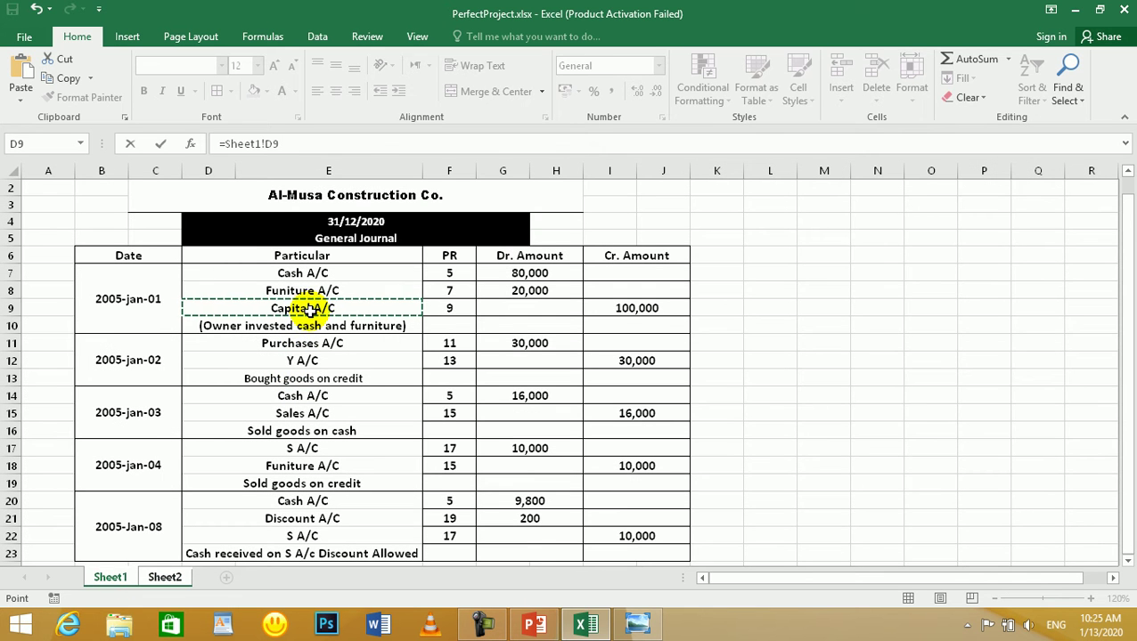
key("Return")
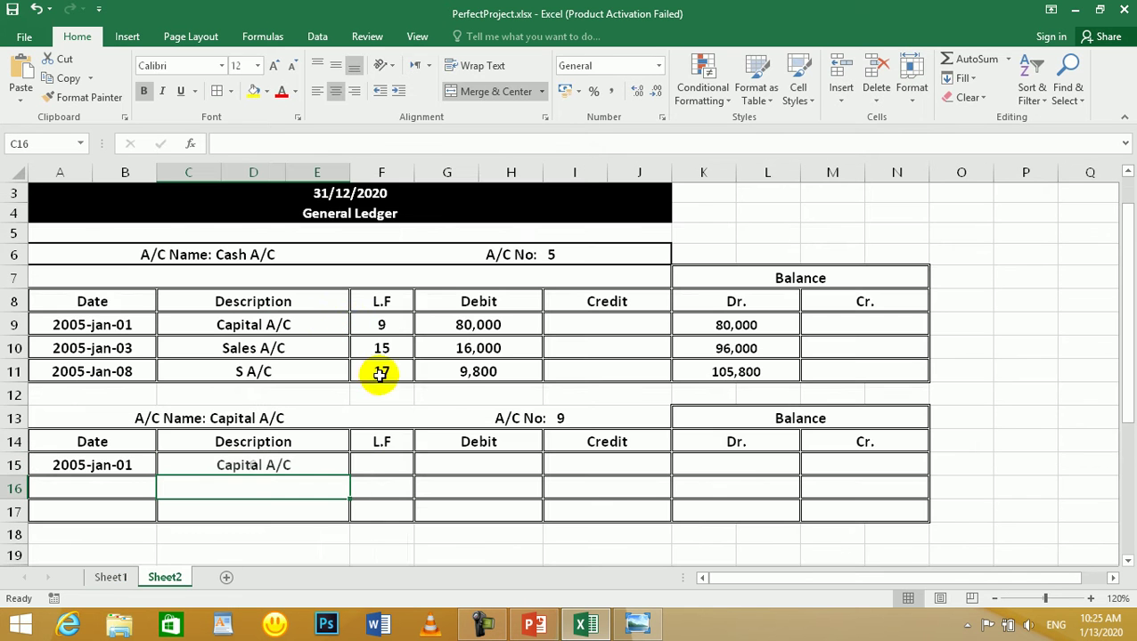
- Link the L.F cell F15 to the Capital A/C folio in F9 of the Cash A/C ledger
left_click(397, 458)
type("=")
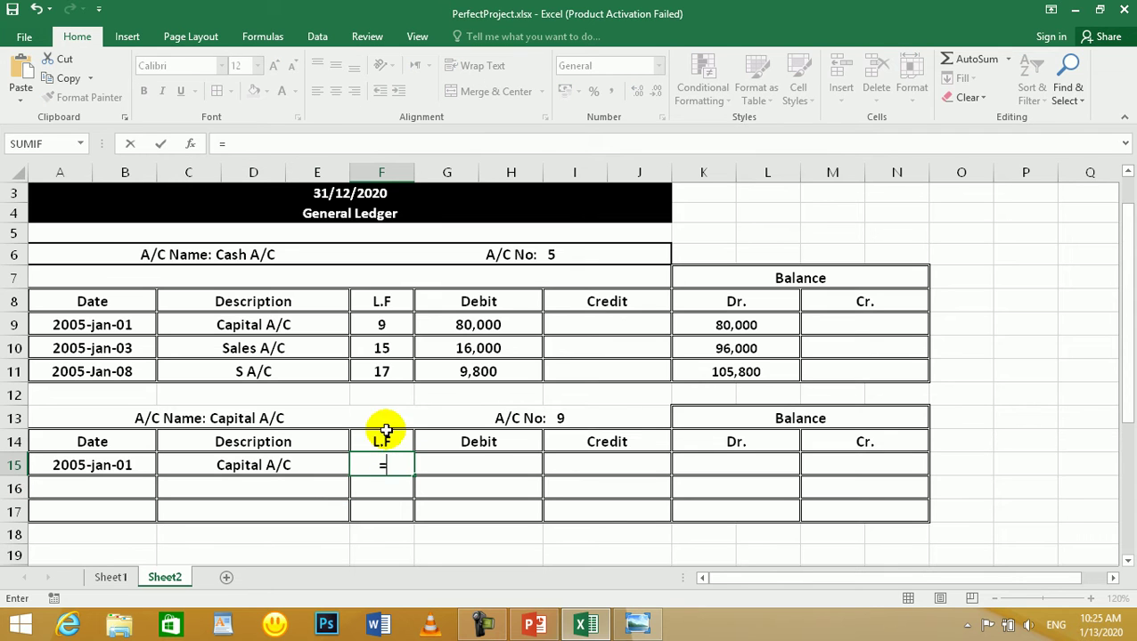
left_click(382, 325)
key("Return")
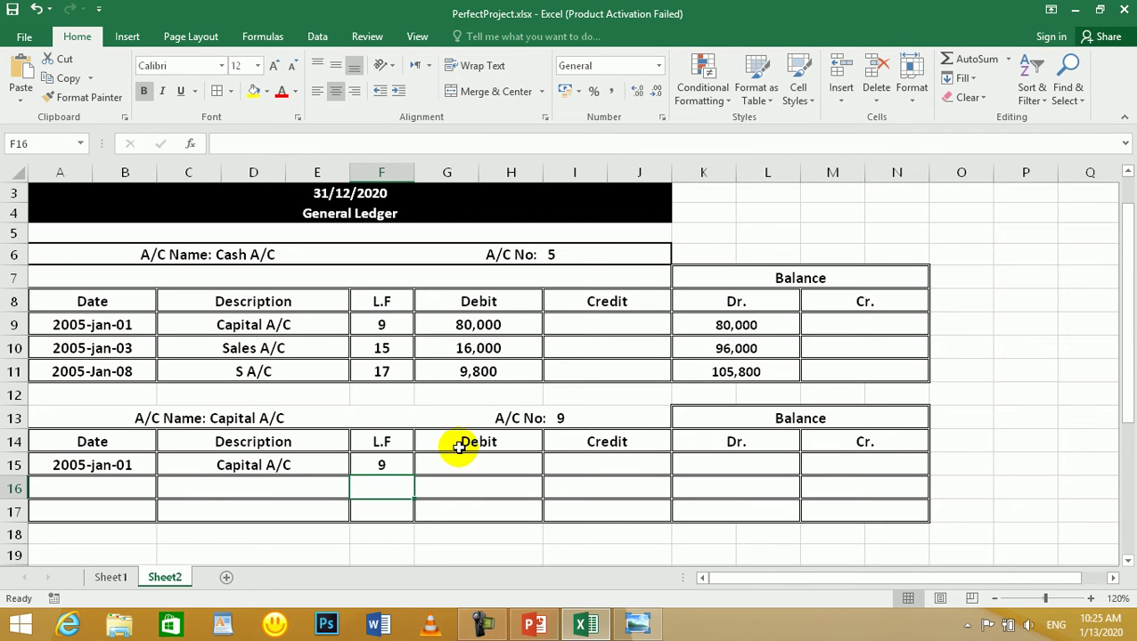
- Link the Credit cell I15 to the journal's Capital A/C credit amount with =Sheet1!I9
left_click(628, 462)
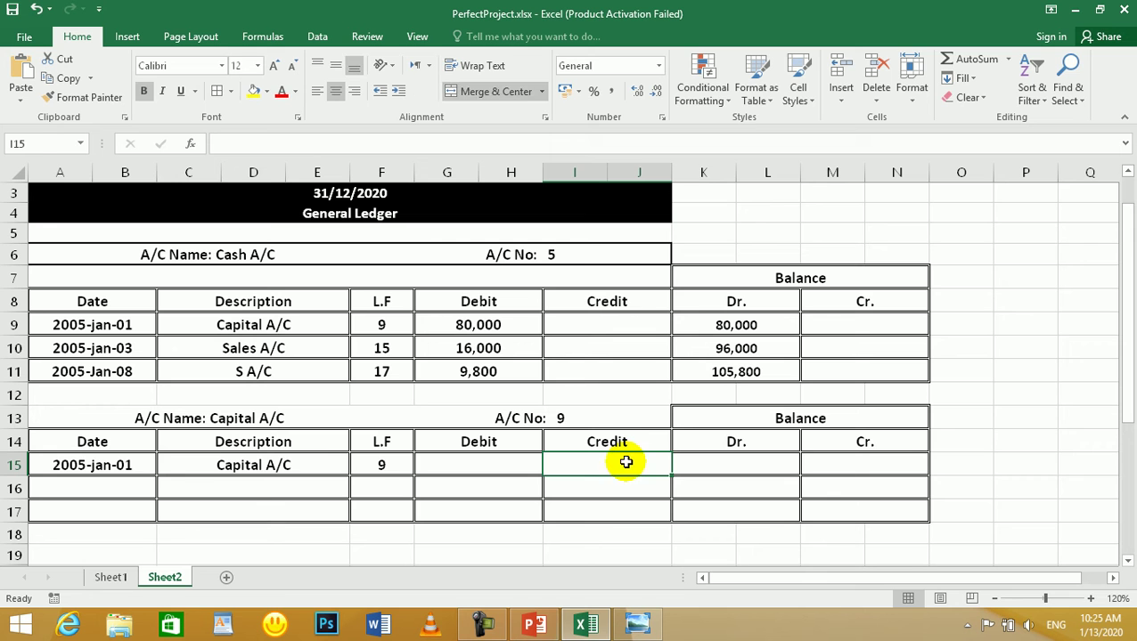
type("=")
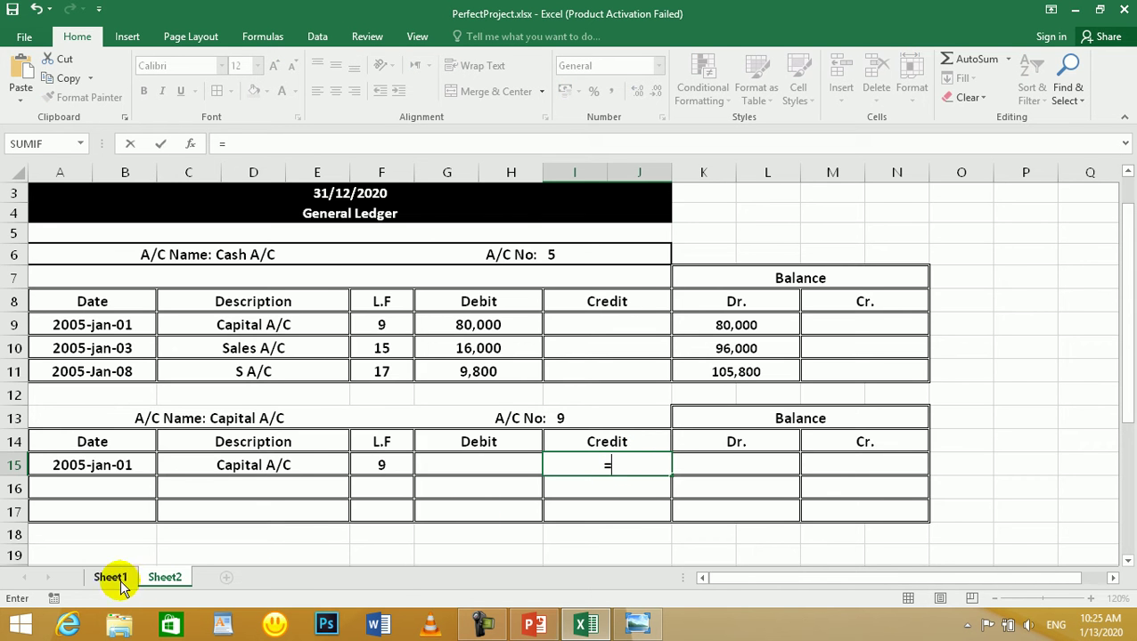
left_click(114, 577)
left_click(659, 310)
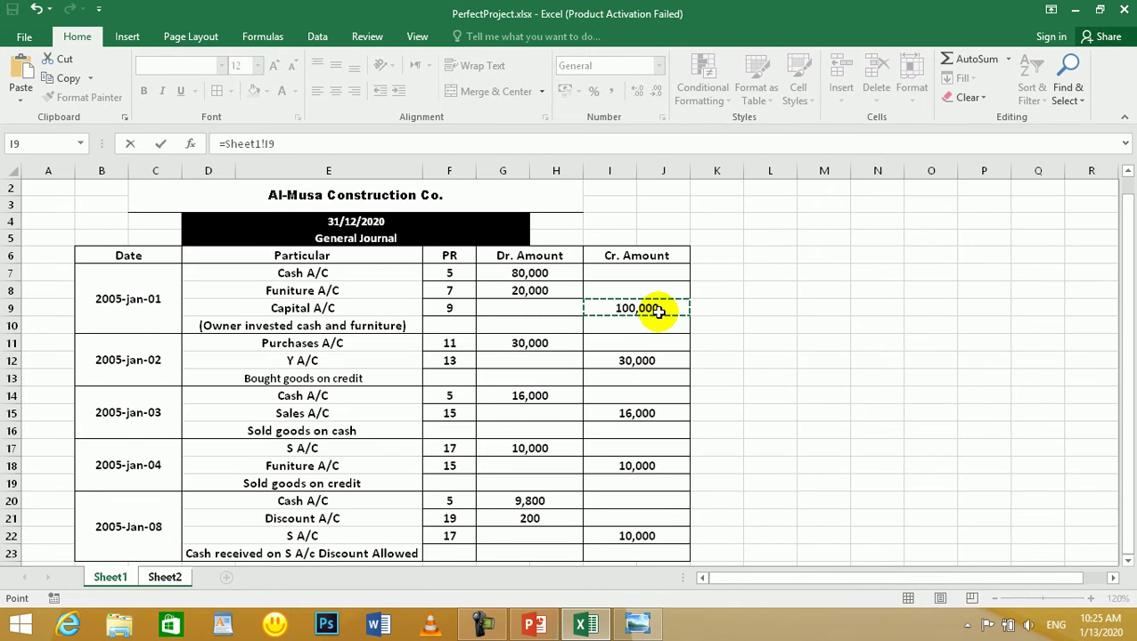
key("Return")
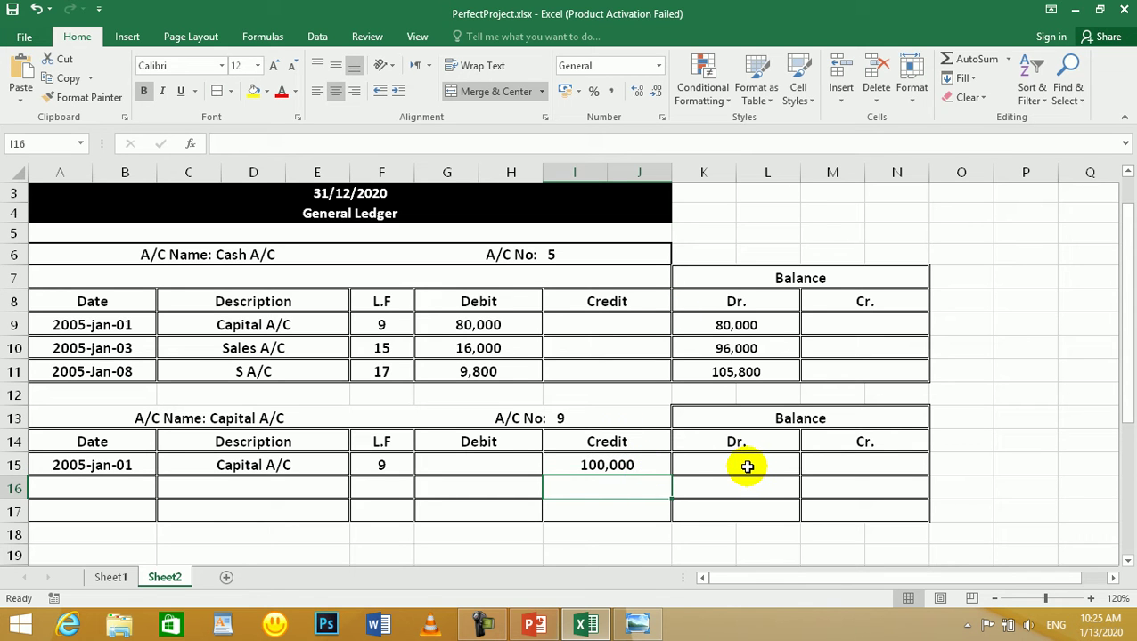
- Set the Capital A/C row's Cr. balance in M15 to the credit amount with =I15
left_click(593, 467)
left_click(847, 464)
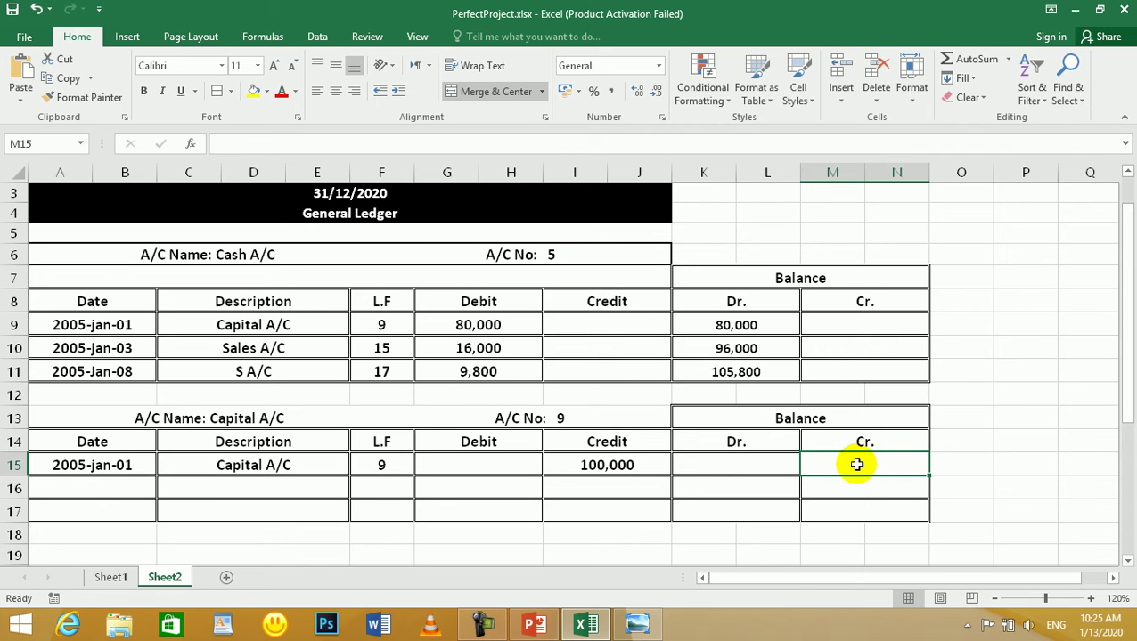
type("=")
left_click(605, 467)
key("Return")
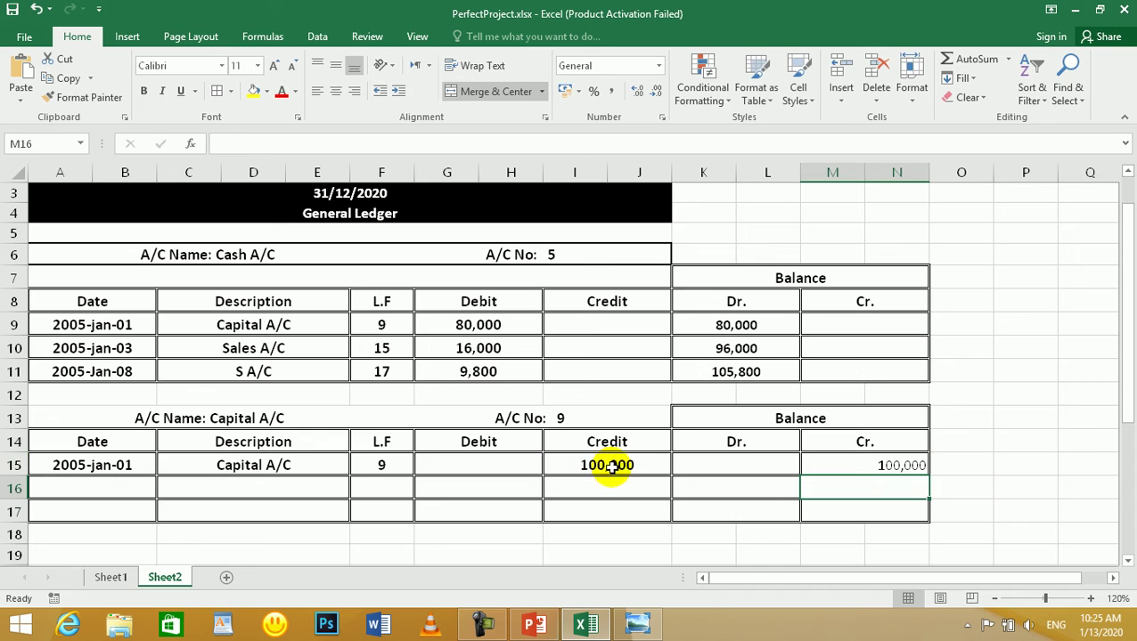
left_click(856, 464)
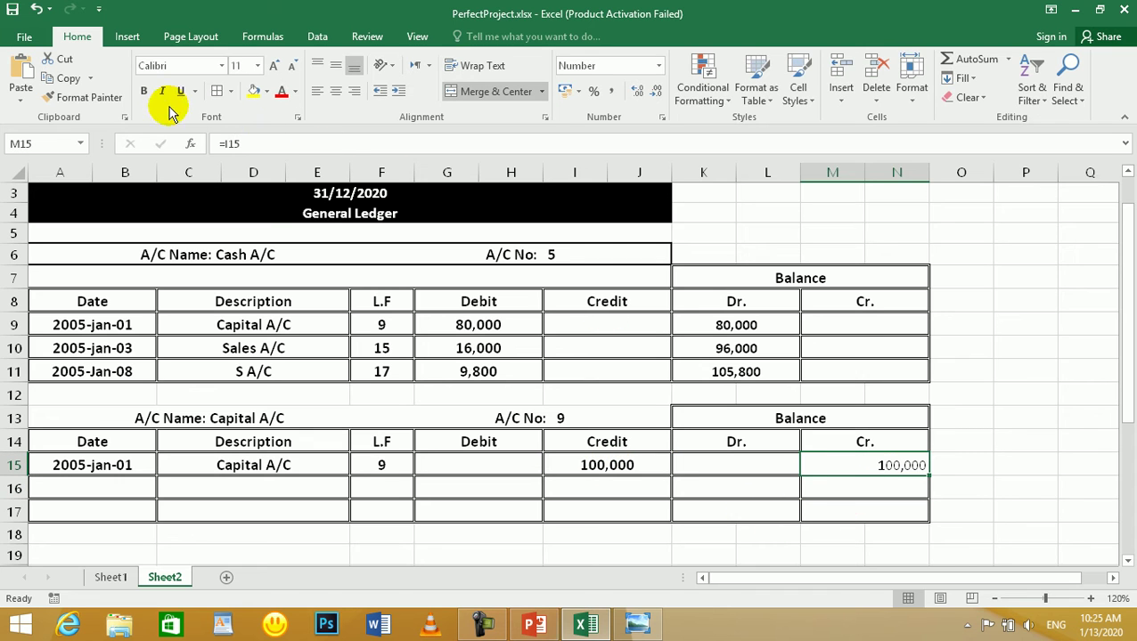
- Make the Capital A/C row's Cr. balance in M15 bold
left_click(150, 89)
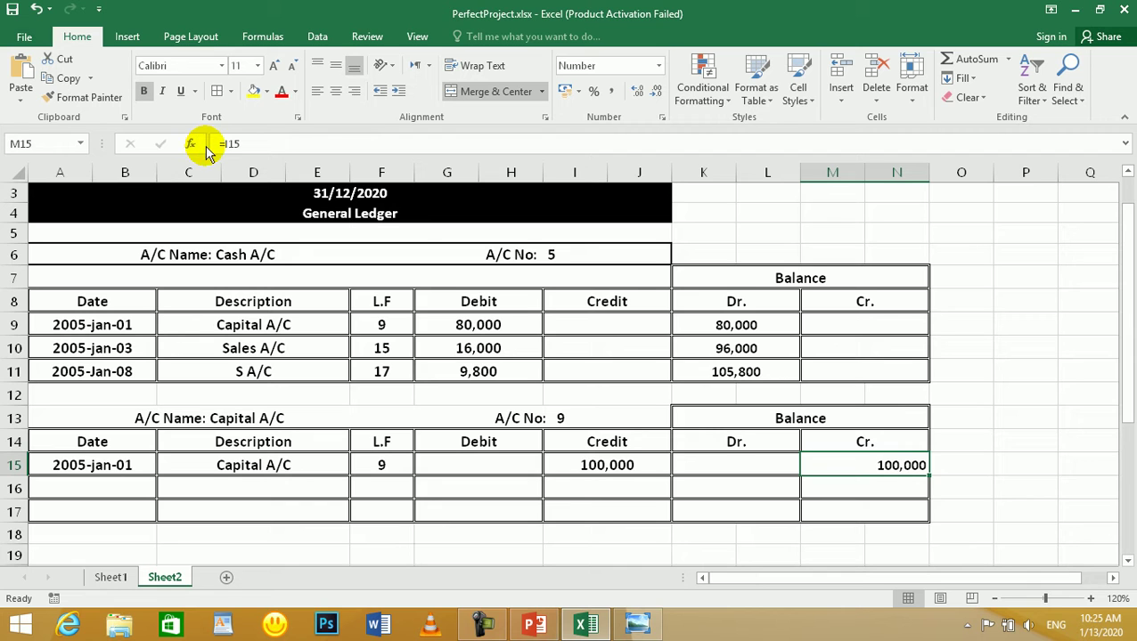
left_click(895, 431)
- Try to erase the borders of the empty Capital A/C rows 16 and 17, and undo the erasure
left_click_drag(78, 487, 878, 513)
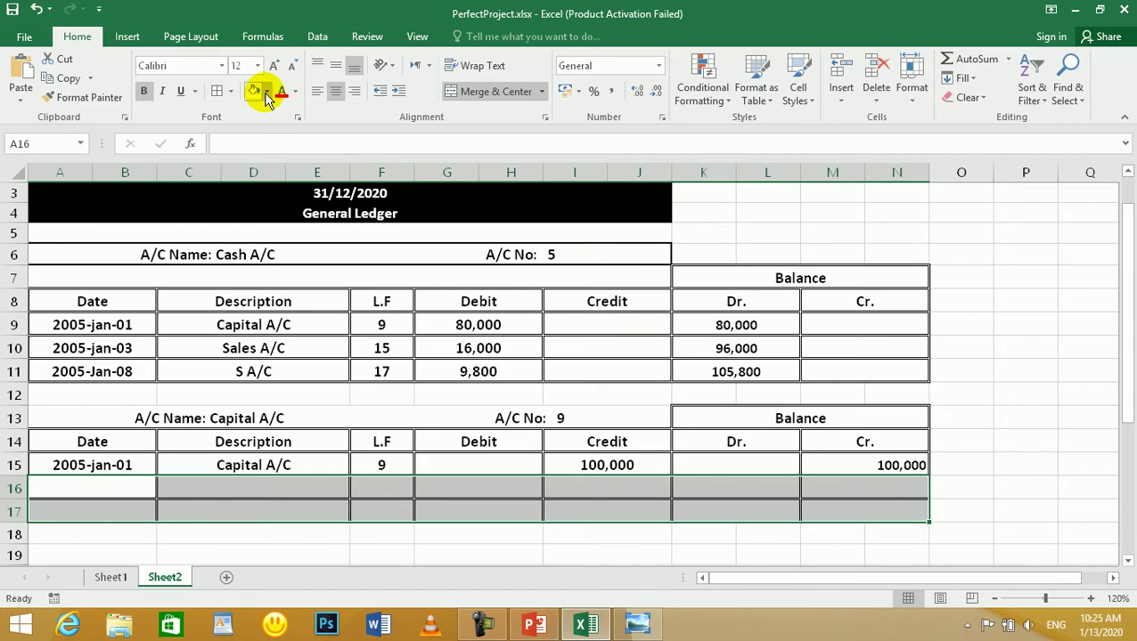
left_click(232, 92)
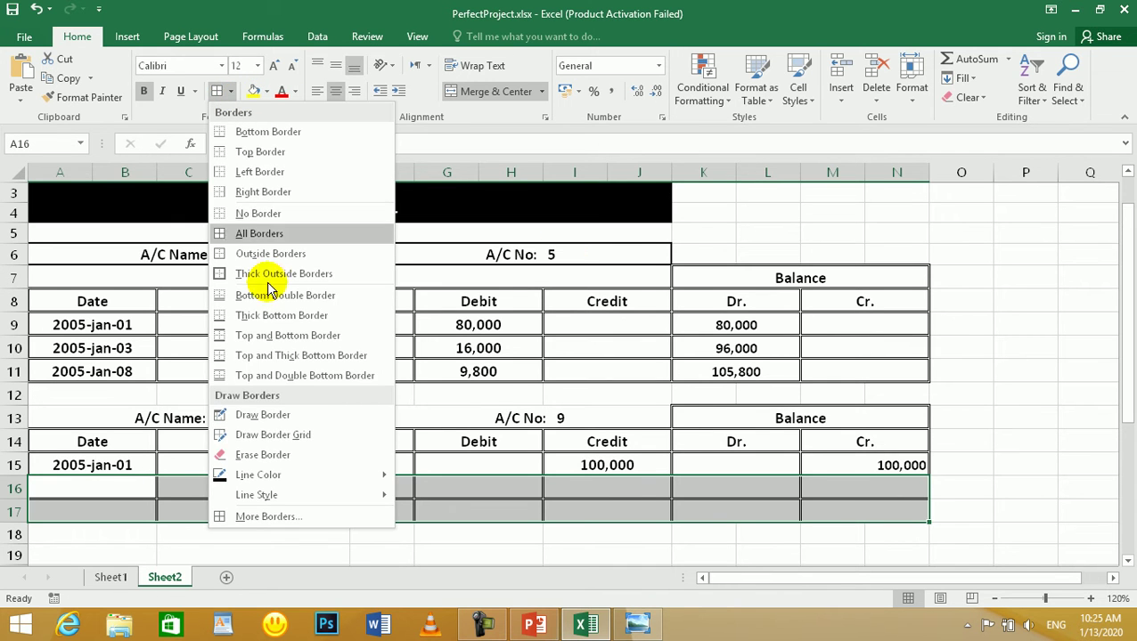
left_click(287, 459)
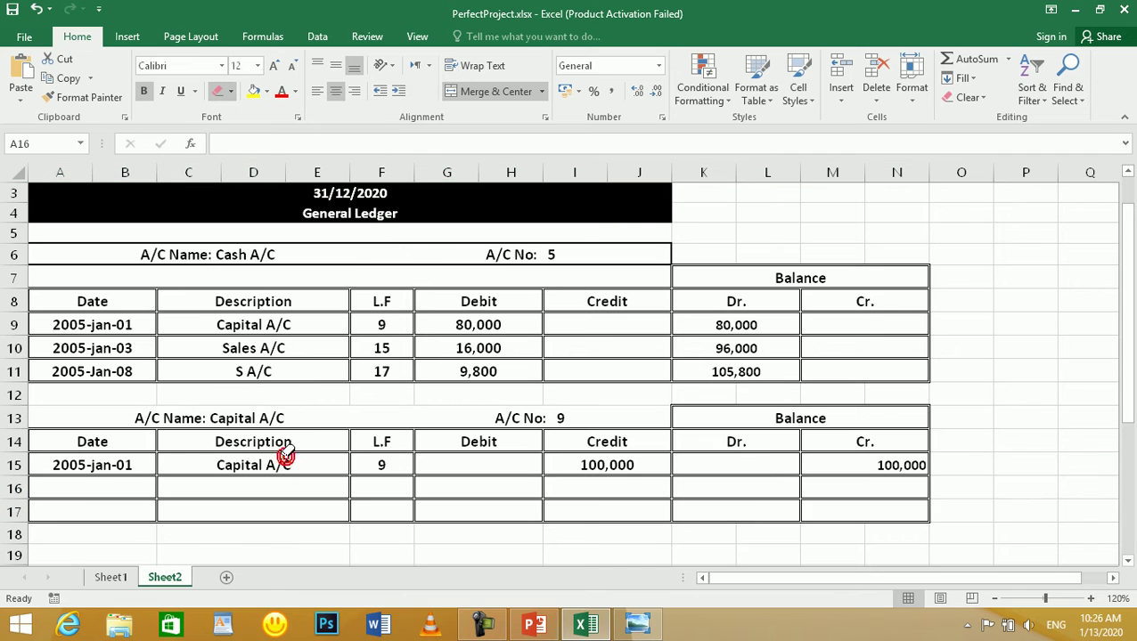
mouse_move(964, 489)
left_mouse_down()
mouse_move(618, 516)
mouse_move(68, 506)
left_mouse_up()
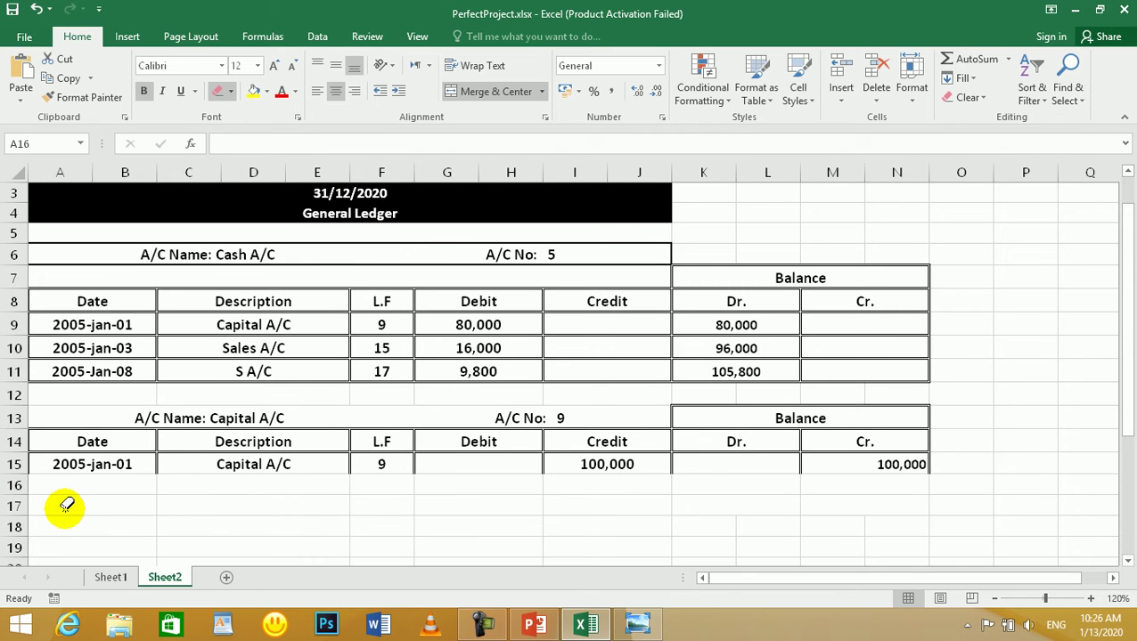
key("ctrl+z")
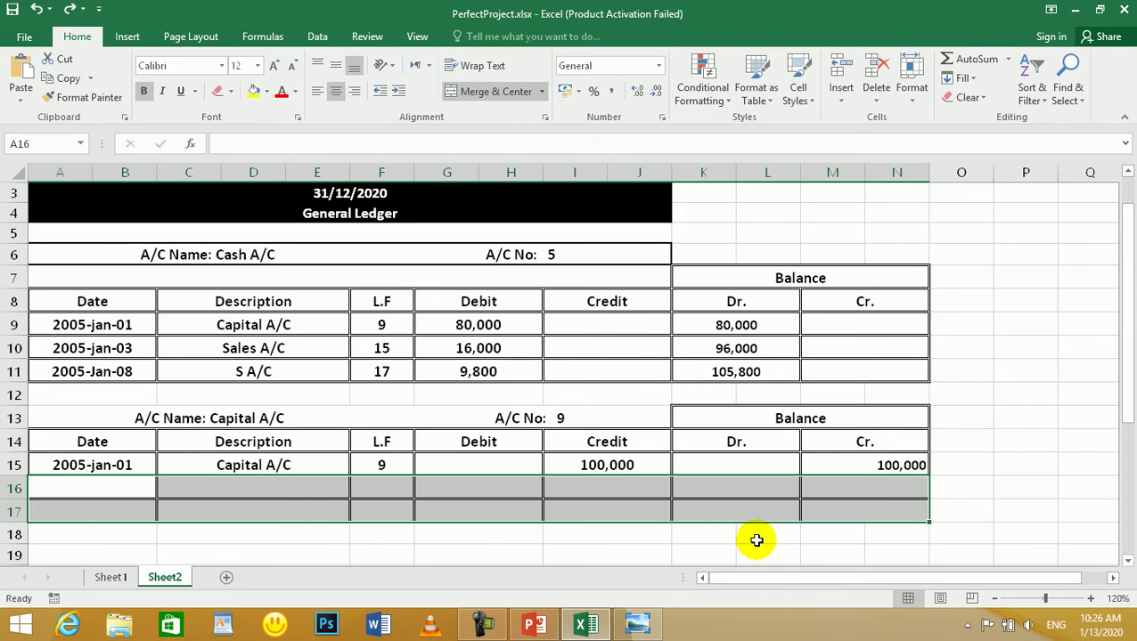
- Clear all contents and formatting, including the borders, from the unused ledger rows in A16:O18
left_click(989, 512)
mouse_move(964, 494)
left_mouse_down()
mouse_move(897, 525)
mouse_move(85, 545)
left_mouse_up()
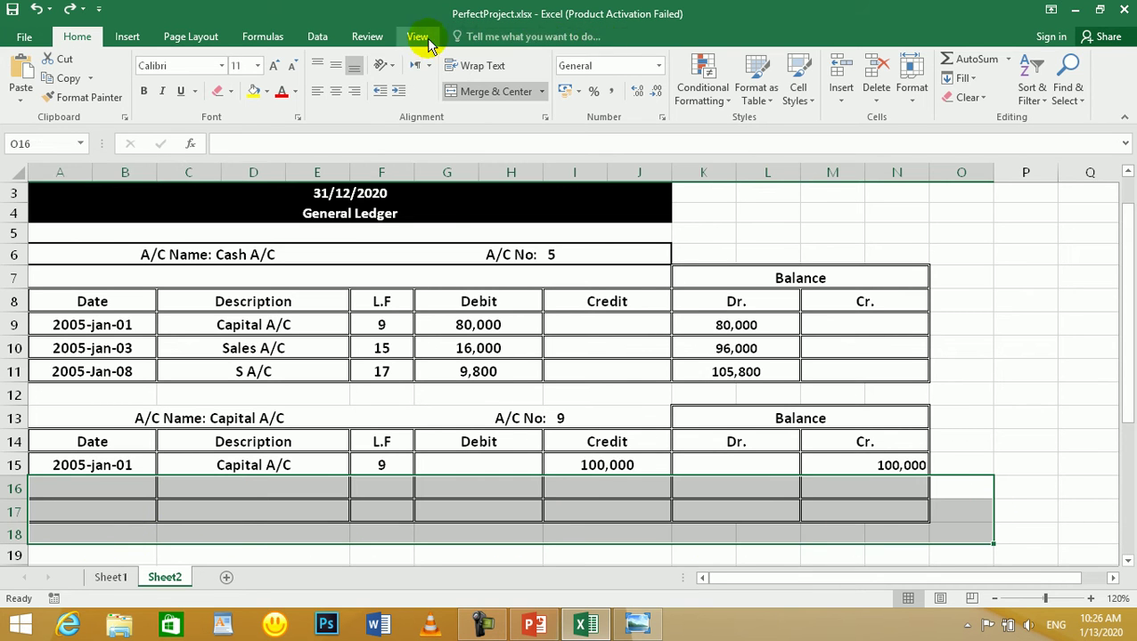
left_click(964, 98)
left_click(982, 118)
left_click(951, 351)
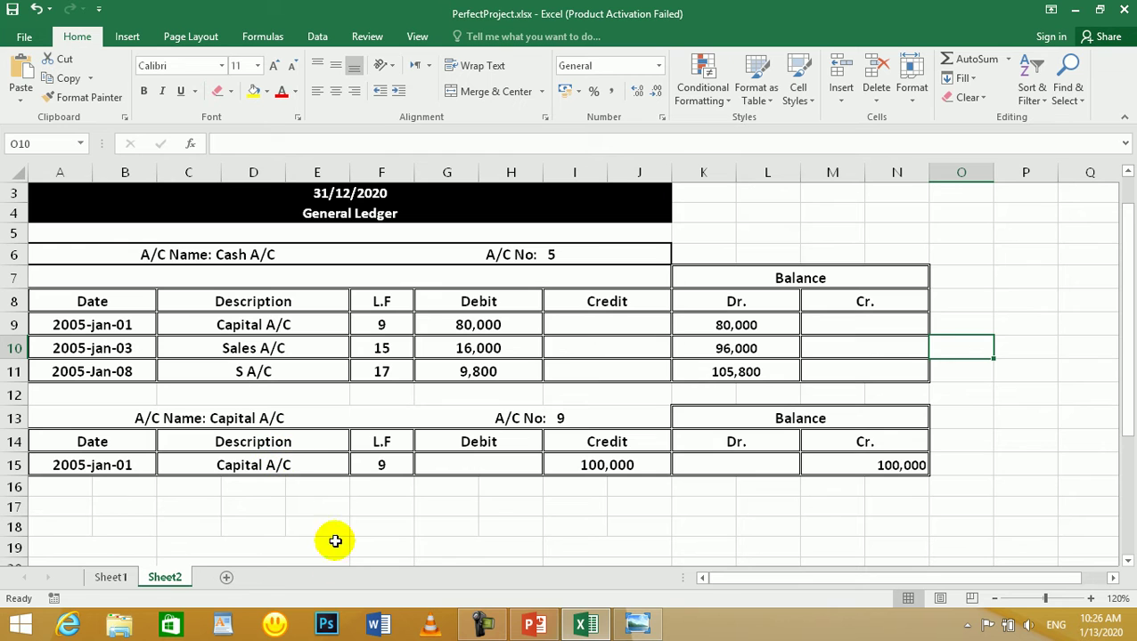
- Copy the Capital A/C ledger block with its Balance columns from A13:N15 and paste it at A17
left_click_drag(89, 420, 823, 458)
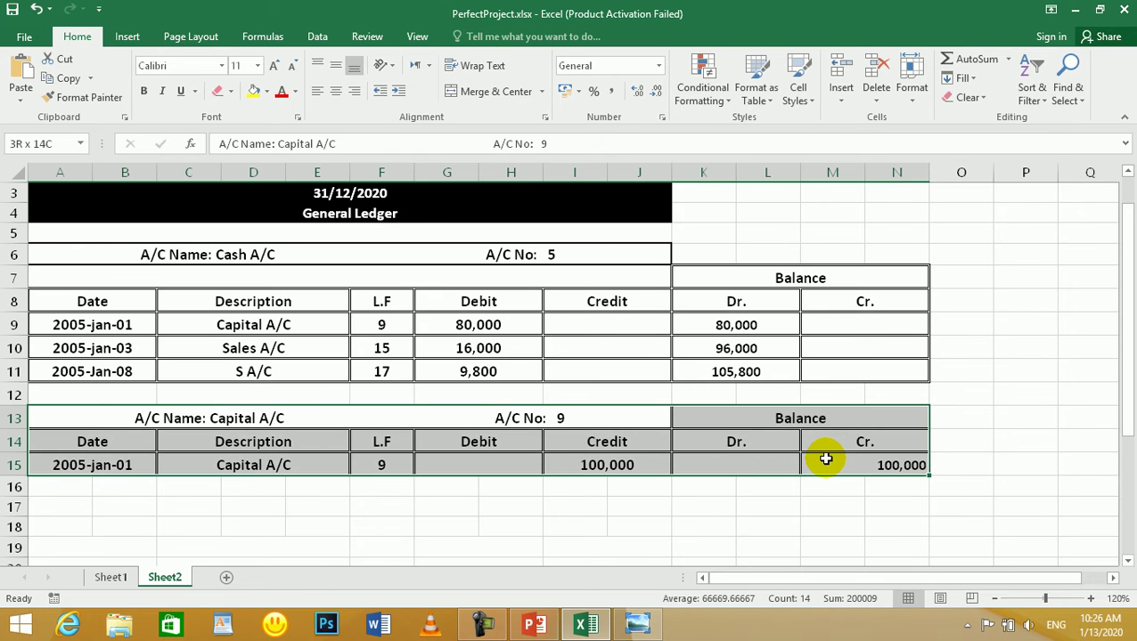
key("ctrl+c")
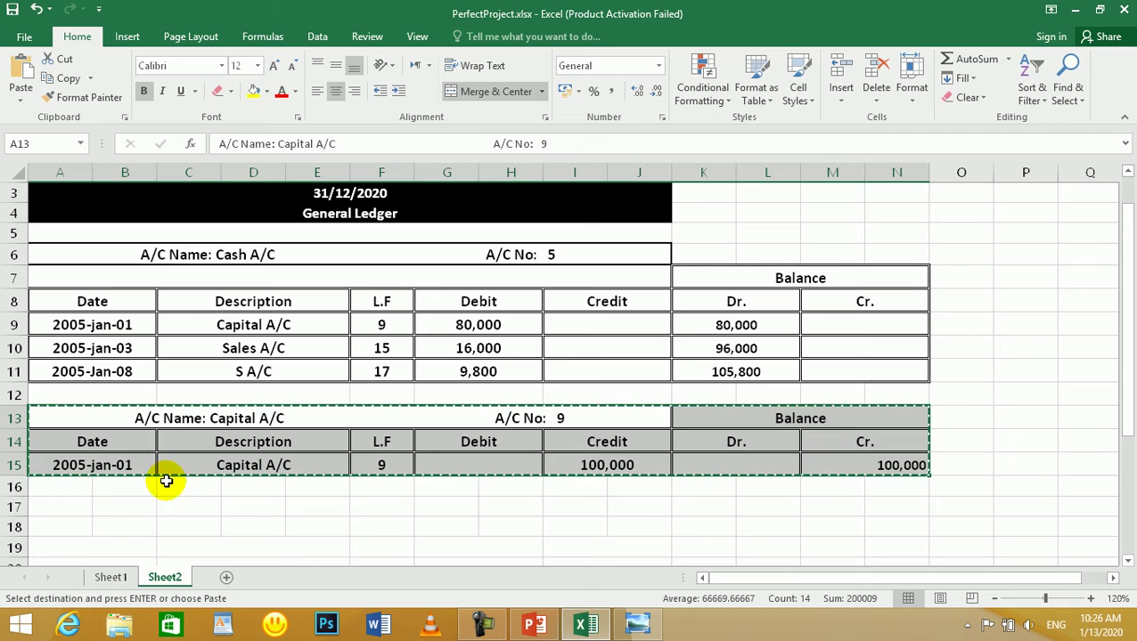
left_click(79, 505)
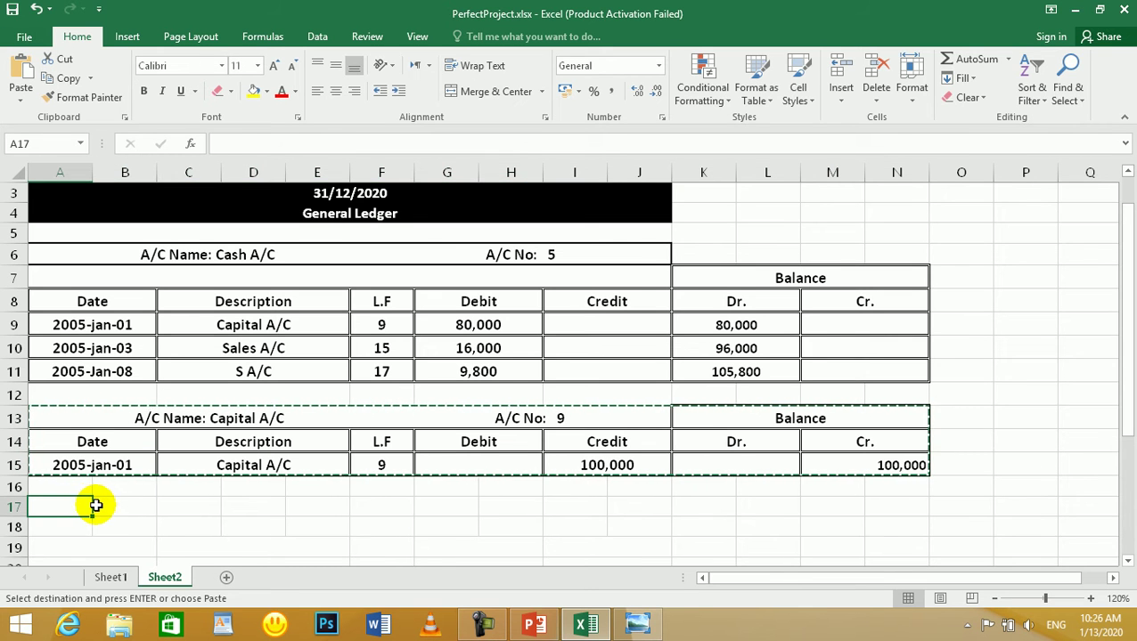
key("ctrl+v")
left_click(744, 538)
scroll(685, 374, "down", 3)
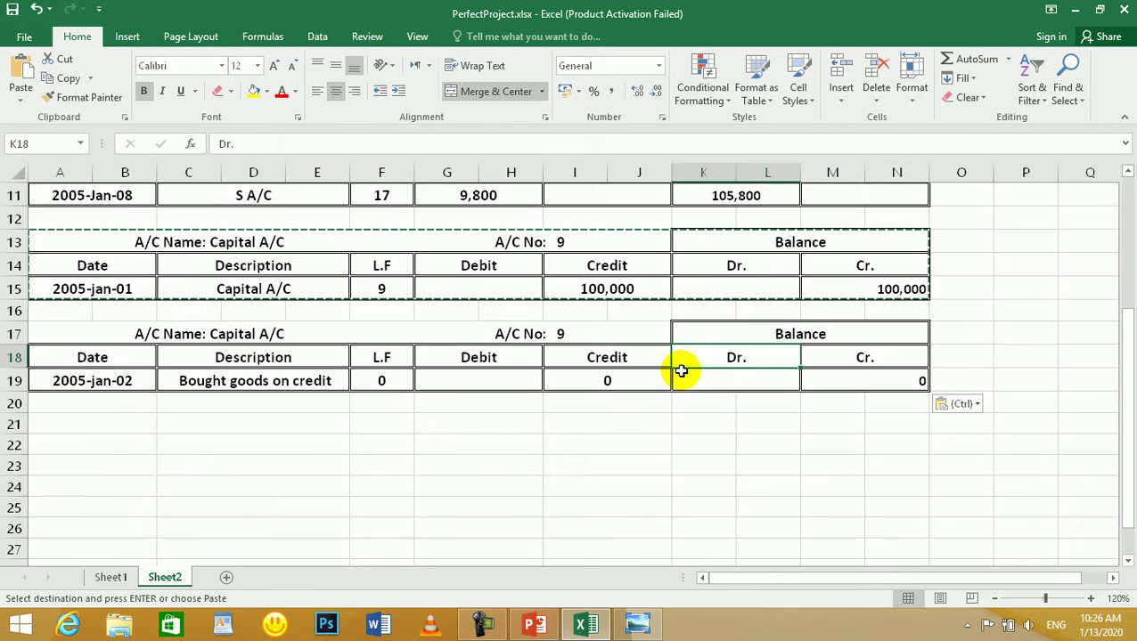
key("Escape")
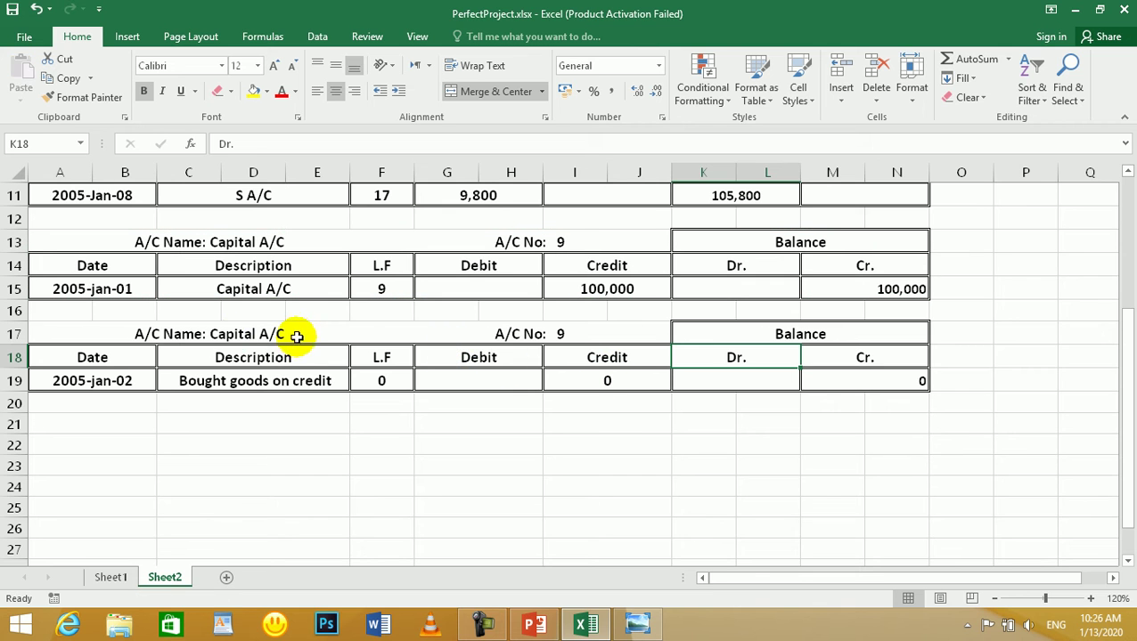
- Rename the copied ledger's account in A17 as Furniture A/C
double_click(258, 333)
key("BackSpace")
key("BackSpace")
key("BackSpace")
key("BackSpace")
key("BackSpace")
key("BackSpace")
key("BackSpace")
key("BackSpace")
type("F")
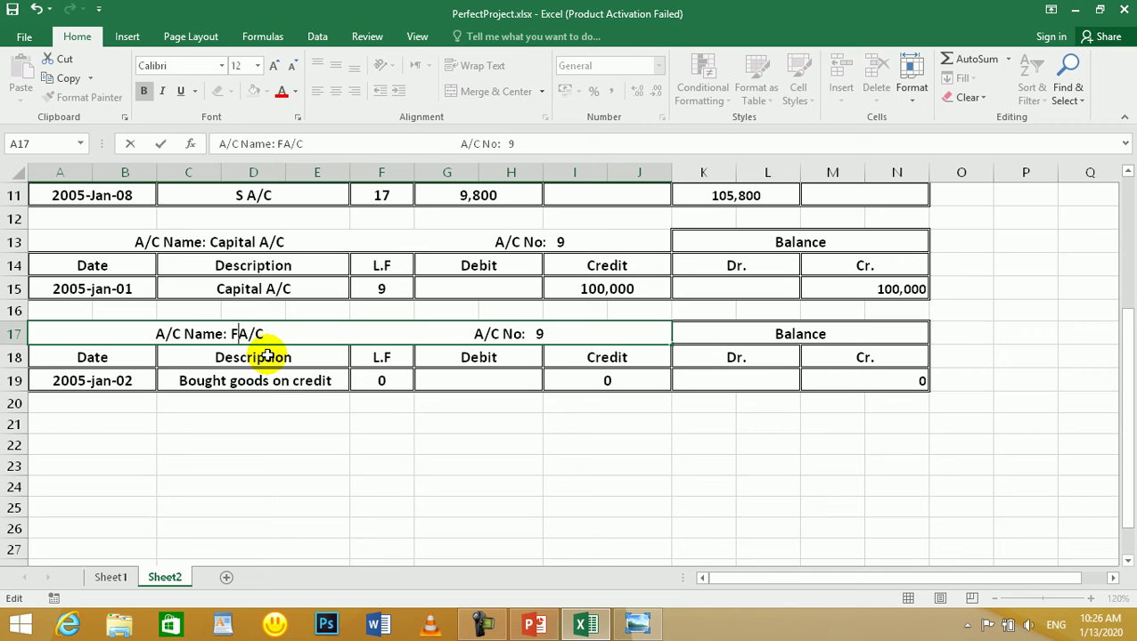
type("urniture")
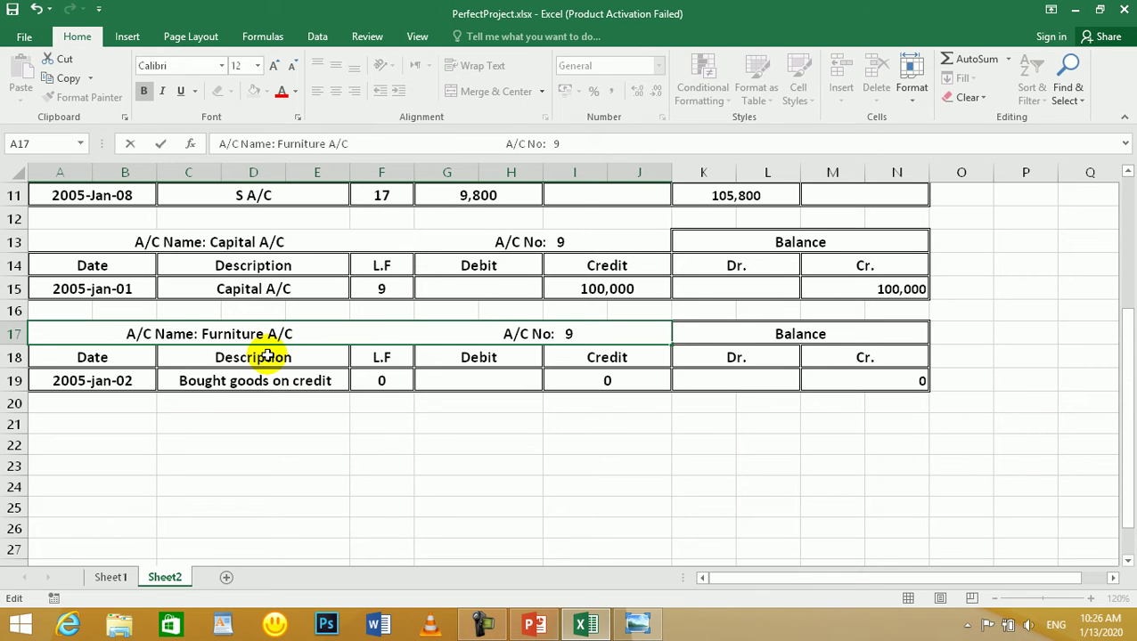
key("Return")
- Look up the furniture account's PR number in the Sheet1 journal and set the A/C No in A17 to 7
double_click(621, 333)
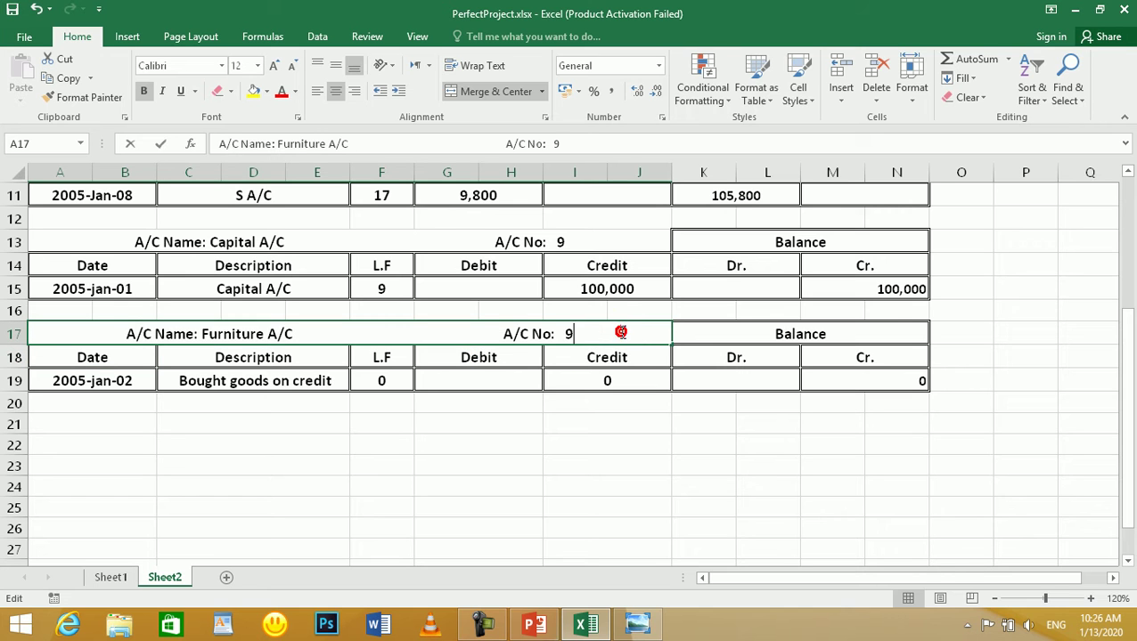
key("BackSpace")
type("=")
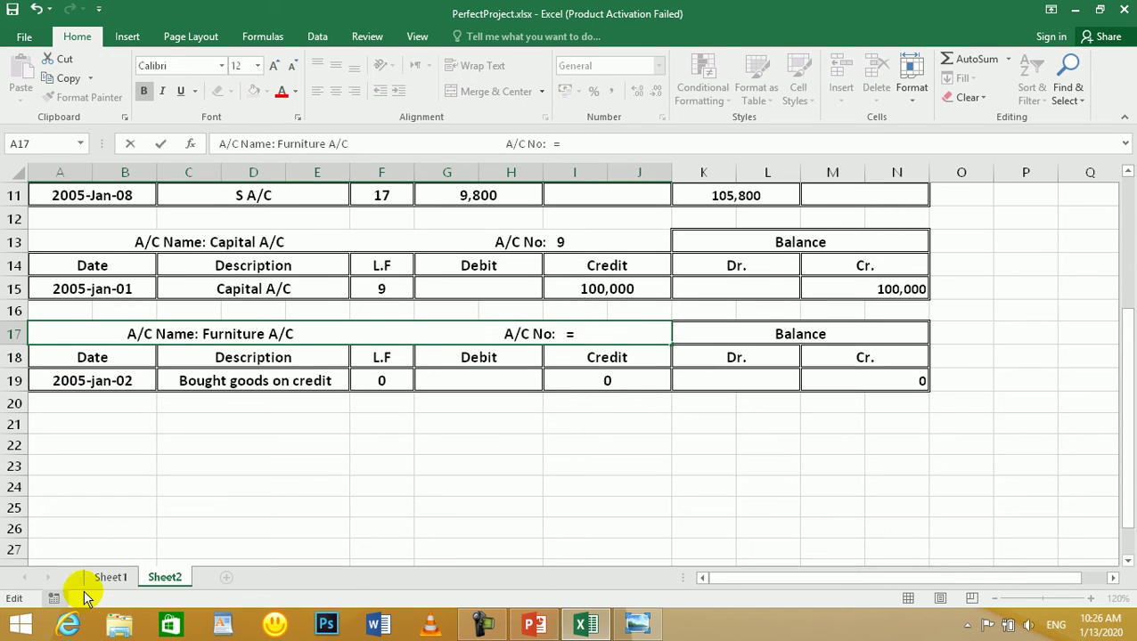
left_click(110, 578)
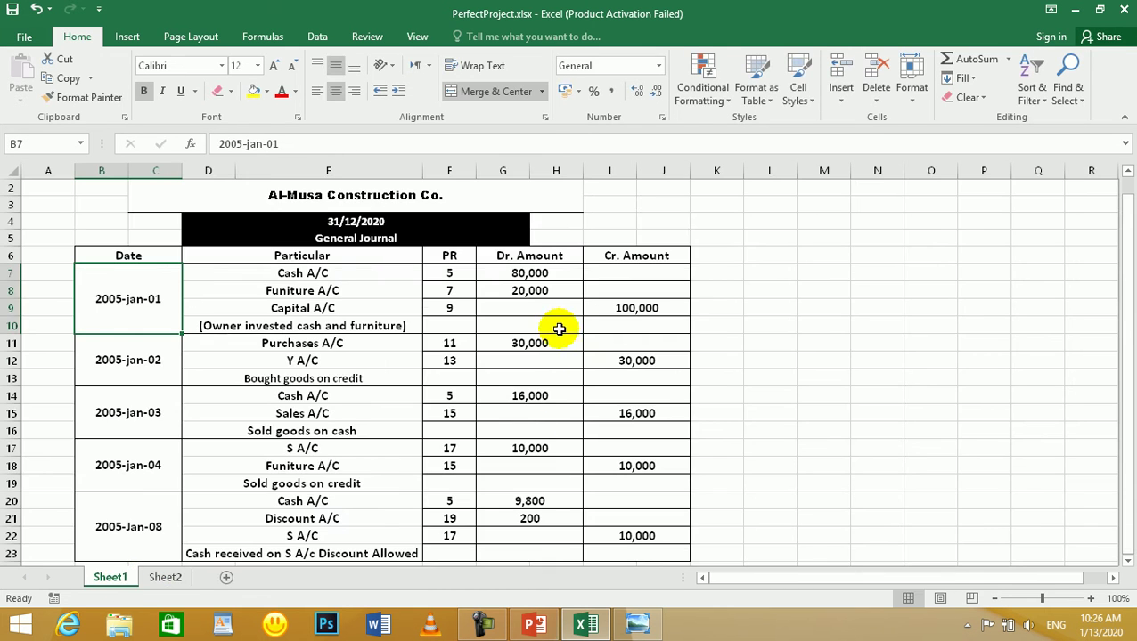
left_click(459, 291)
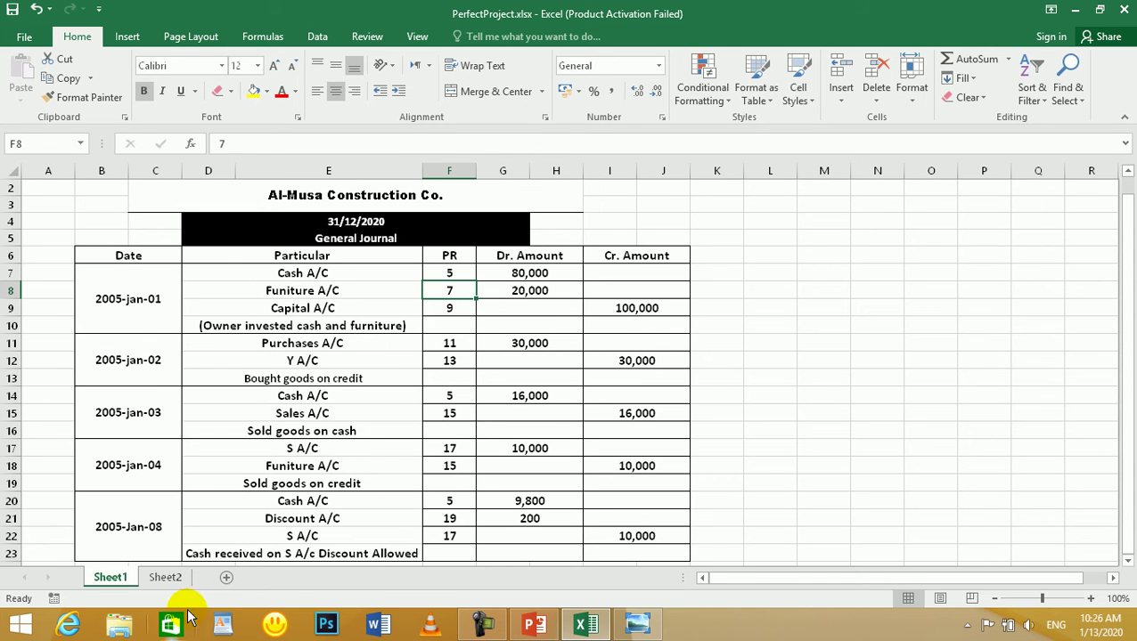
left_click(163, 577)
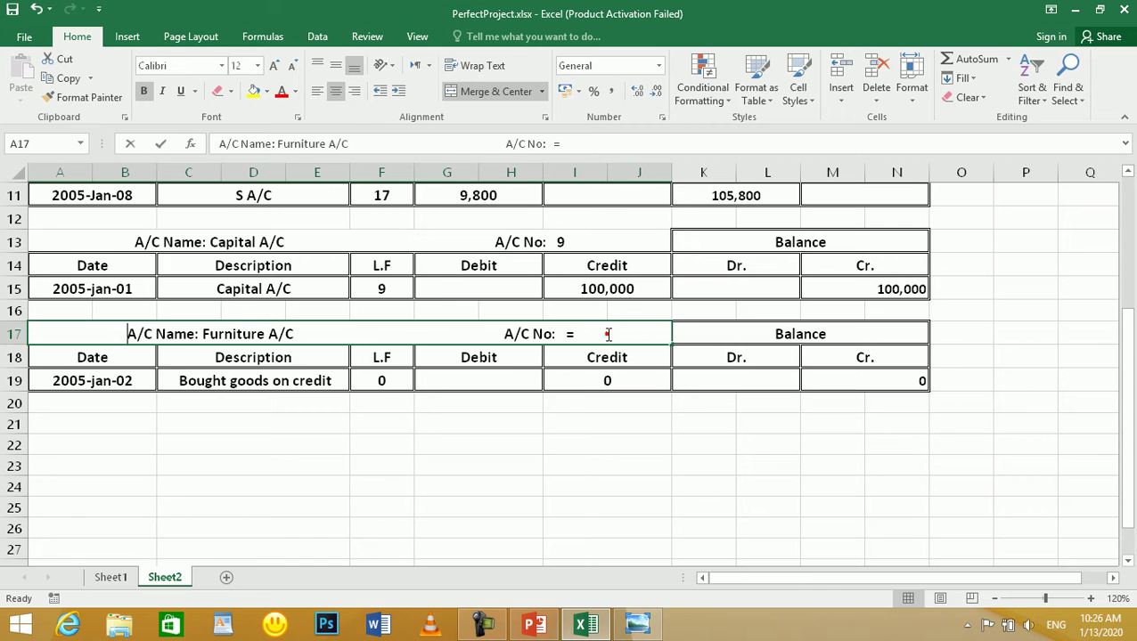
double_click(606, 334)
key("BackSpace")
type("7")
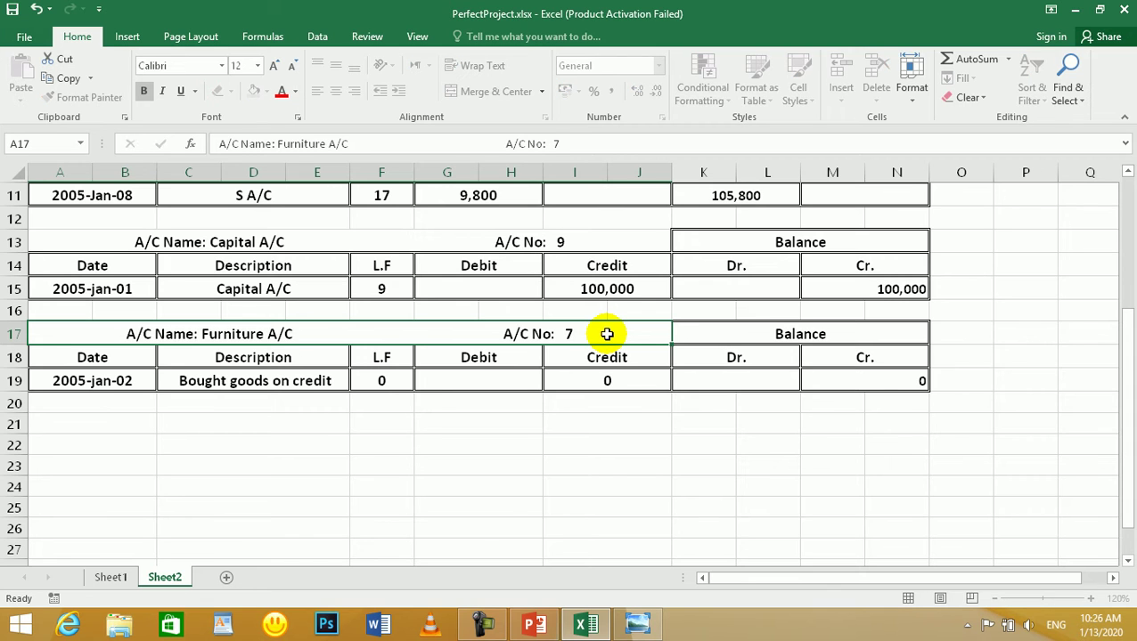
key("Return")
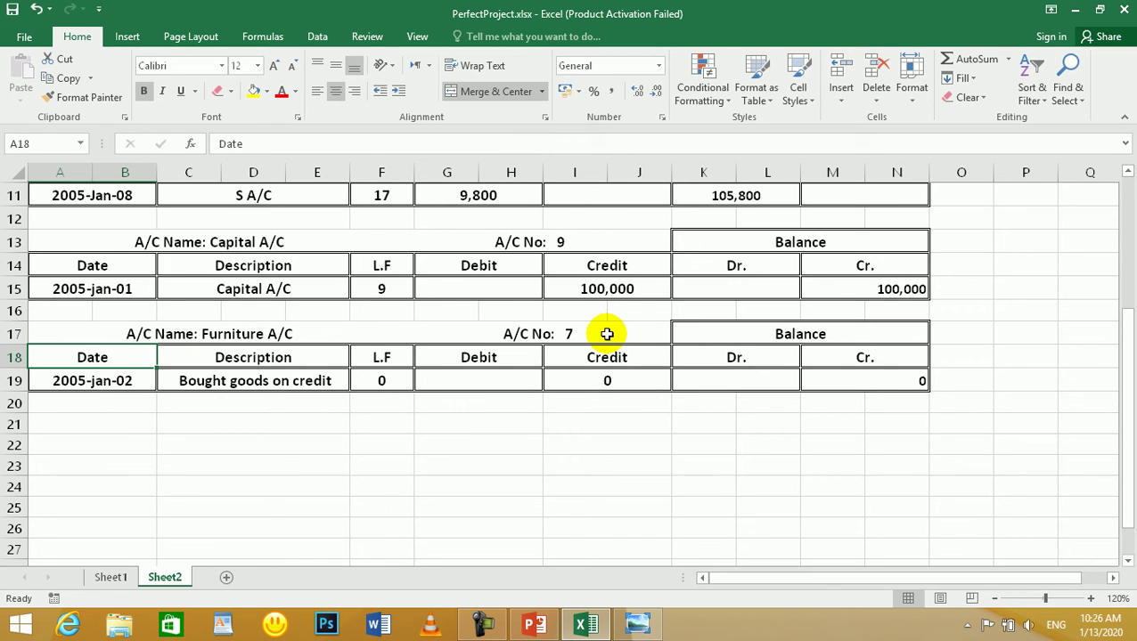
- Clear the copied description in C19 and link the Date cell A19 to the journal's 2005-jan-01 date on Sheet1
left_click(240, 383)
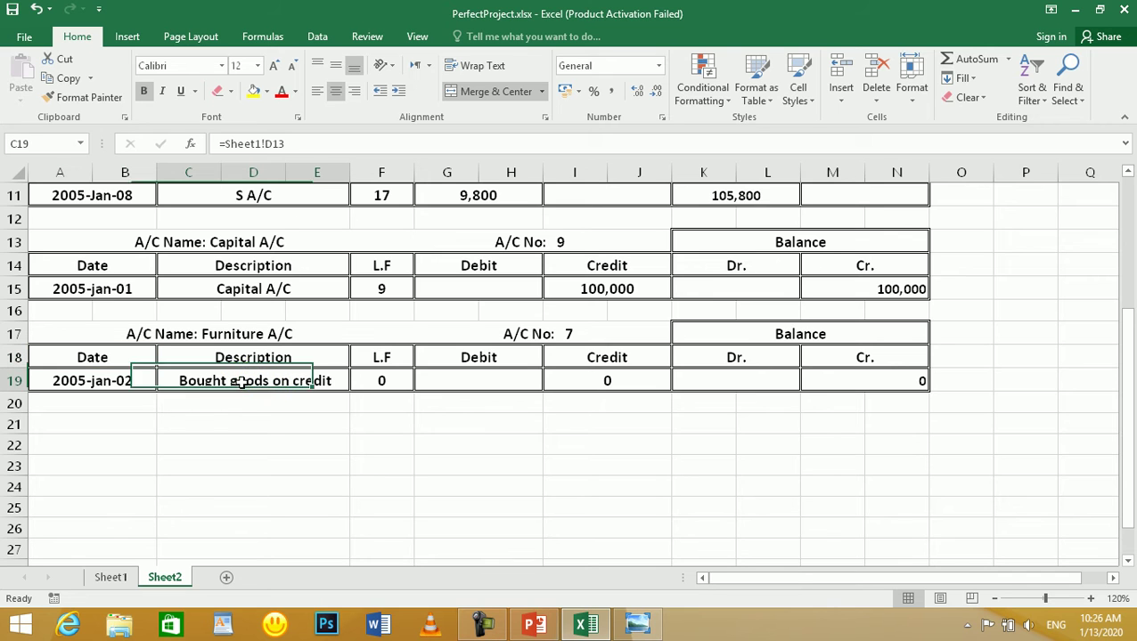
key("Delete")
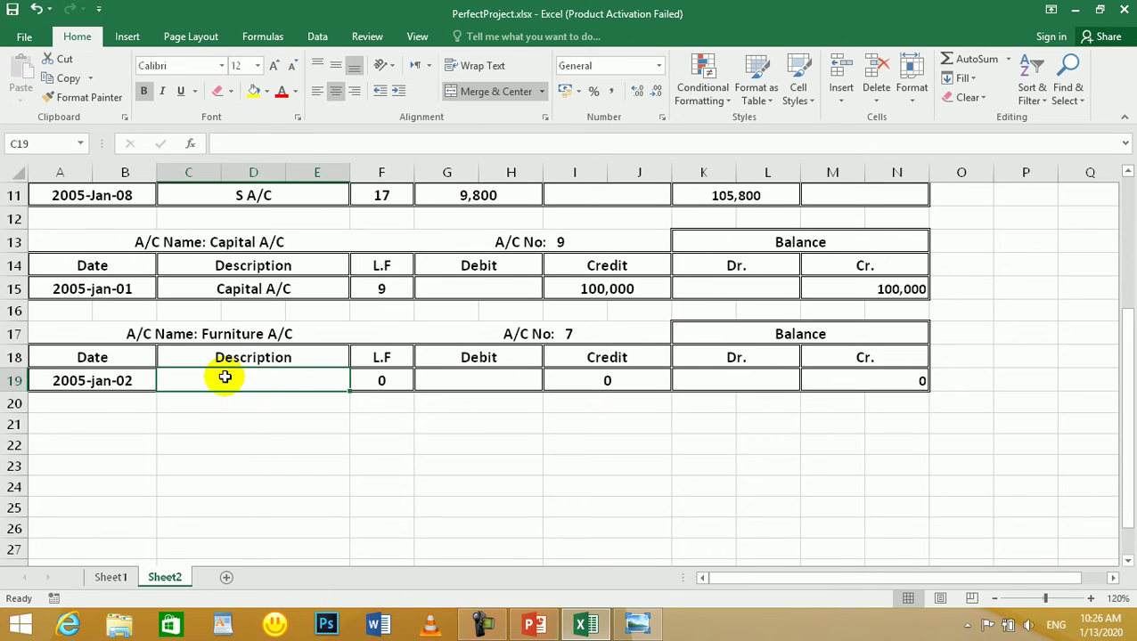
left_click(92, 382)
type("=")
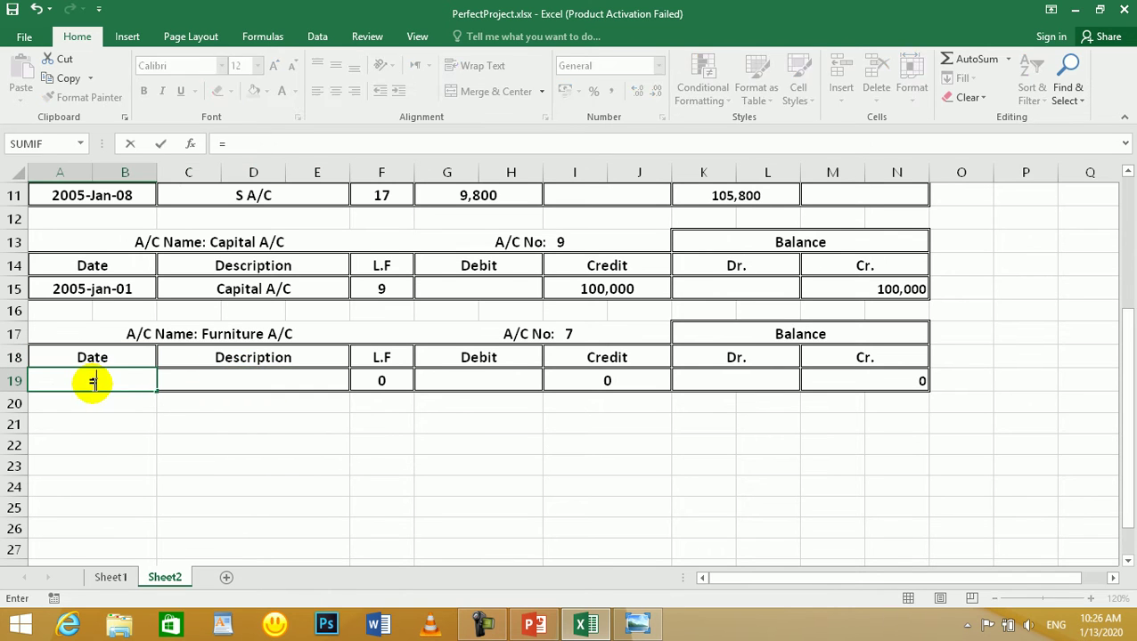
key("Escape")
type("=")
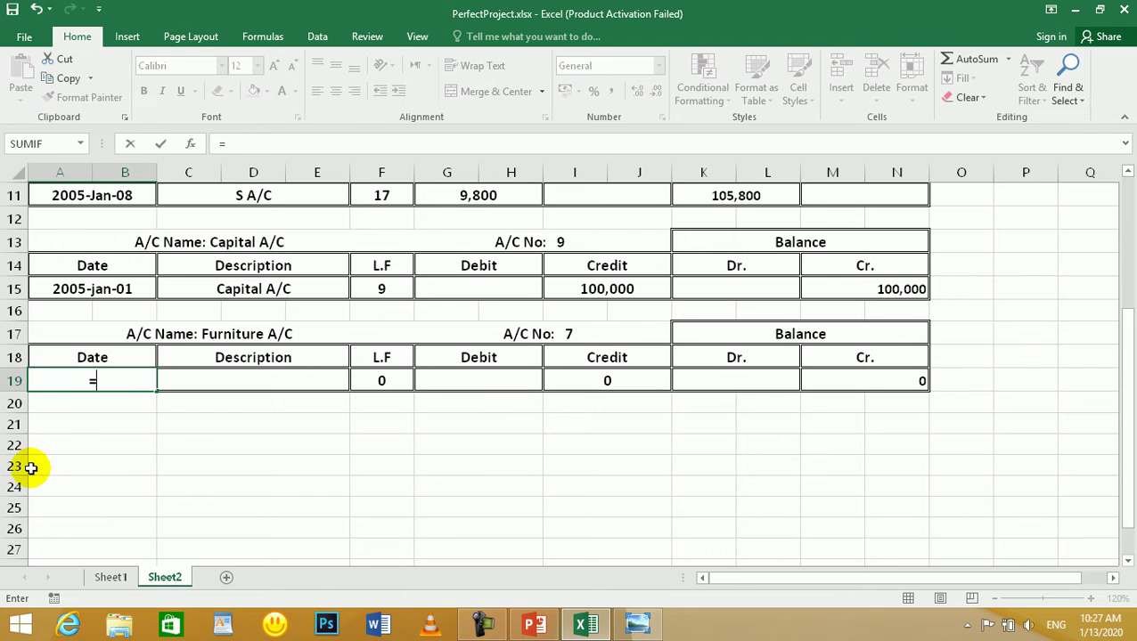
left_click(111, 577)
key("Return")
- Link the Description cell C19 to the Funiture A/C entry in row 8 of the Sheet1 journal
left_click(243, 380)
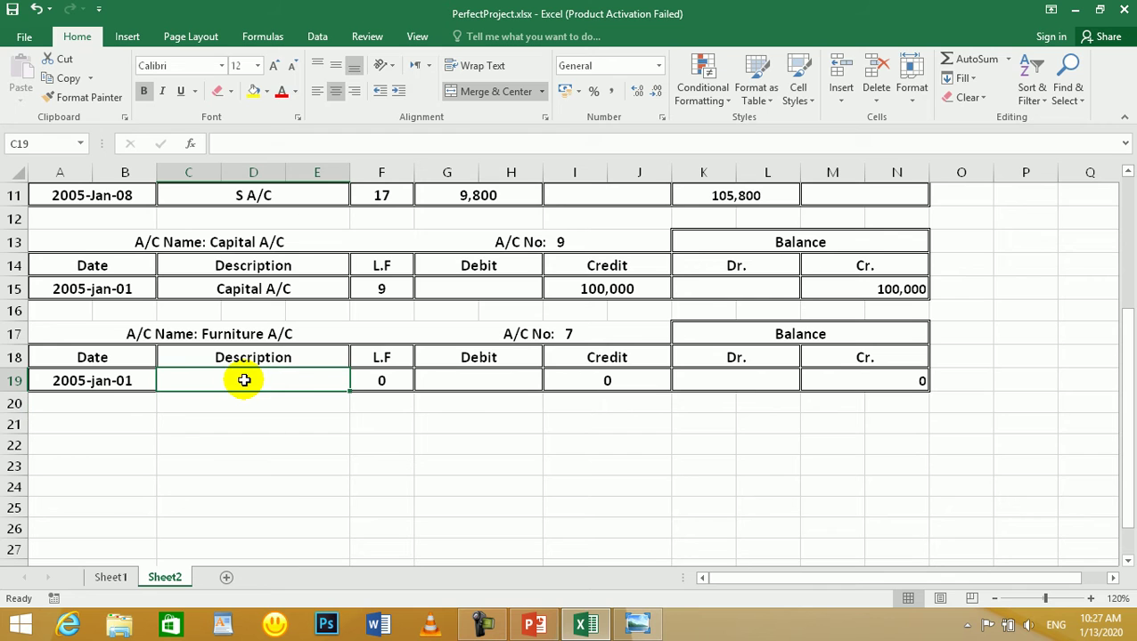
type("=")
left_click(111, 578)
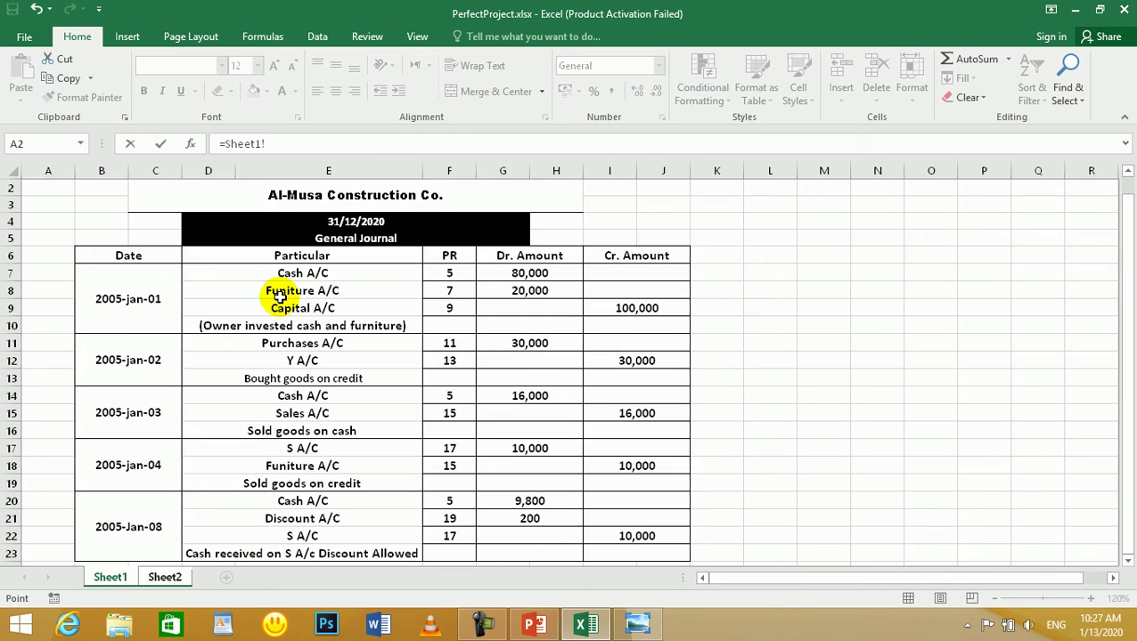
left_click(300, 294)
key("Return")
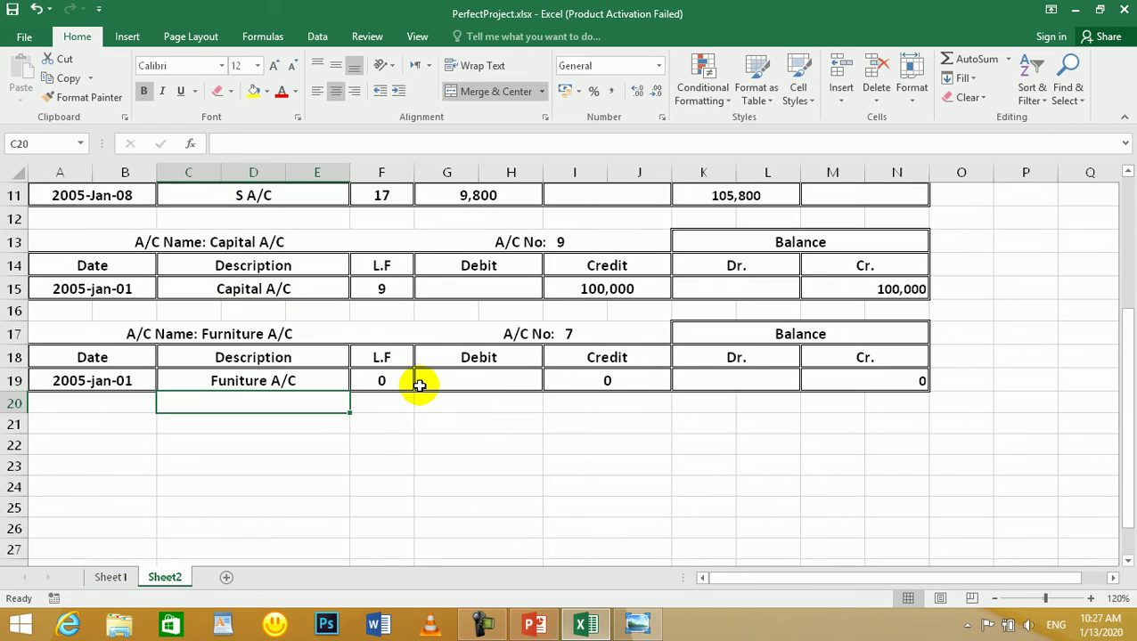
- Link the L.F cell F19 to the Funiture A/C PR number in row 8 of the Sheet1 journal
left_click(378, 381)
type("=")
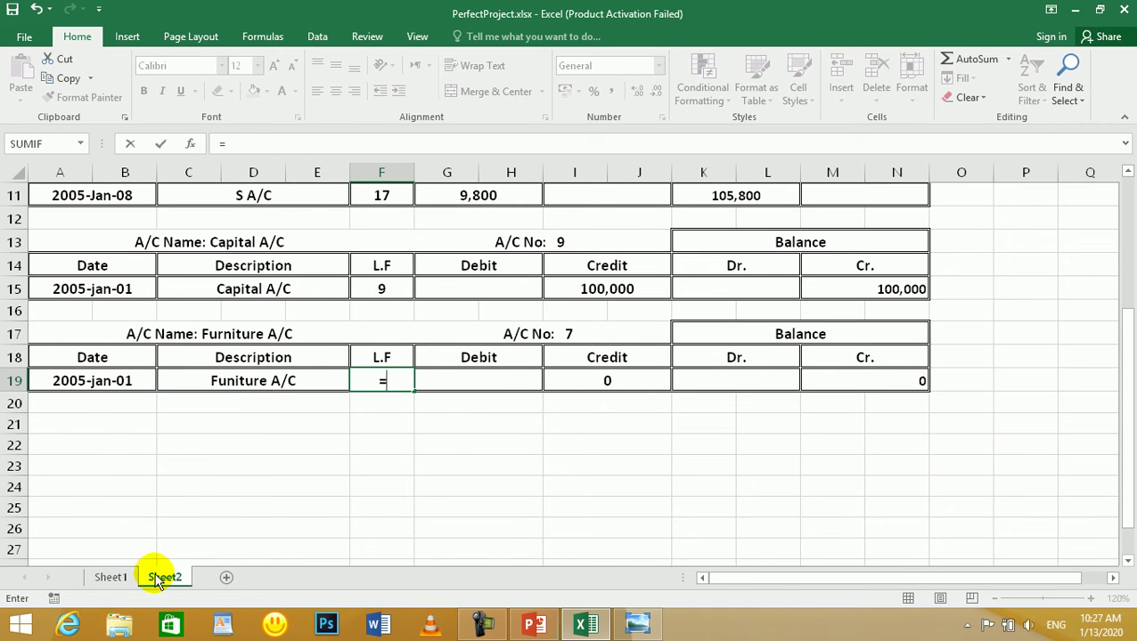
left_click(111, 577)
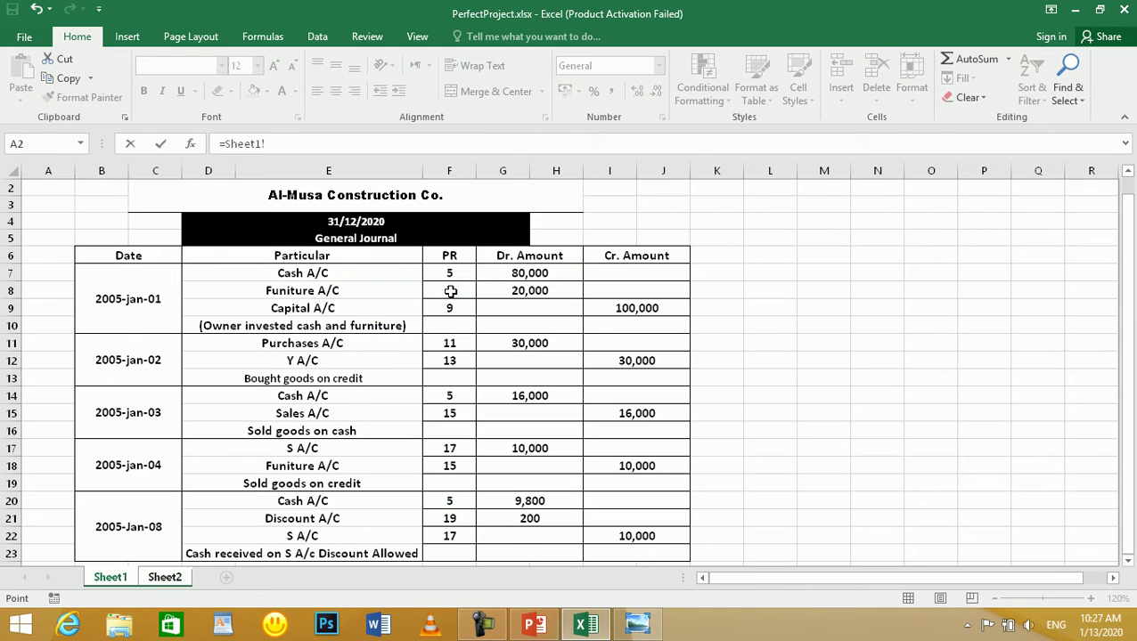
key("Return")
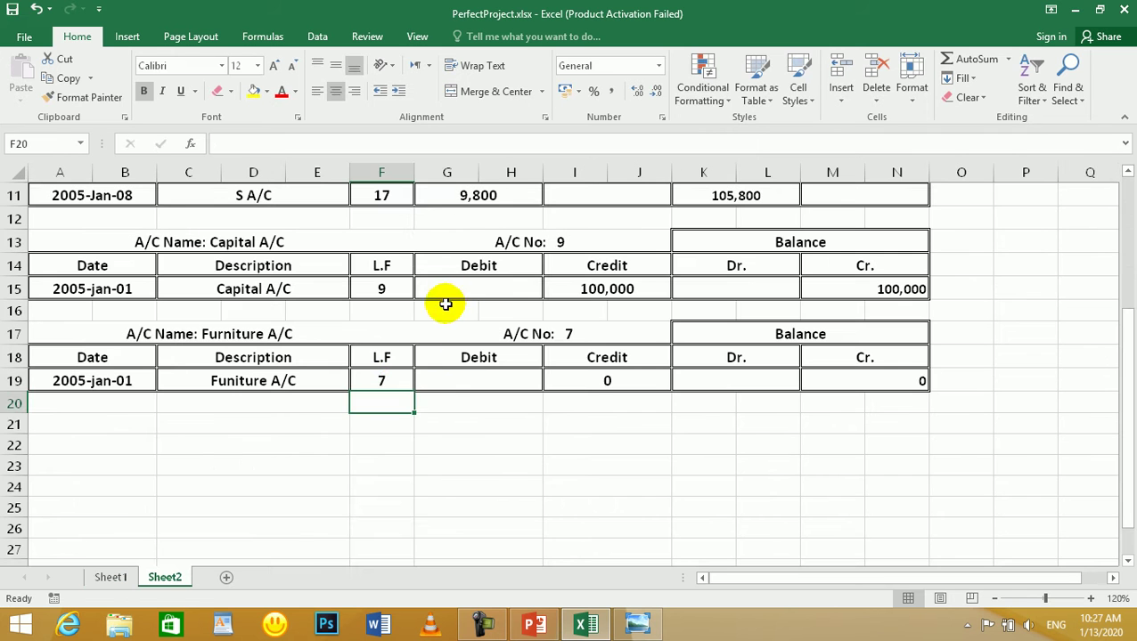
- Clear the copied credit formula from I19 in the Furniture A/C row and select its Debit cell G19
left_click(462, 377)
left_click(603, 382)
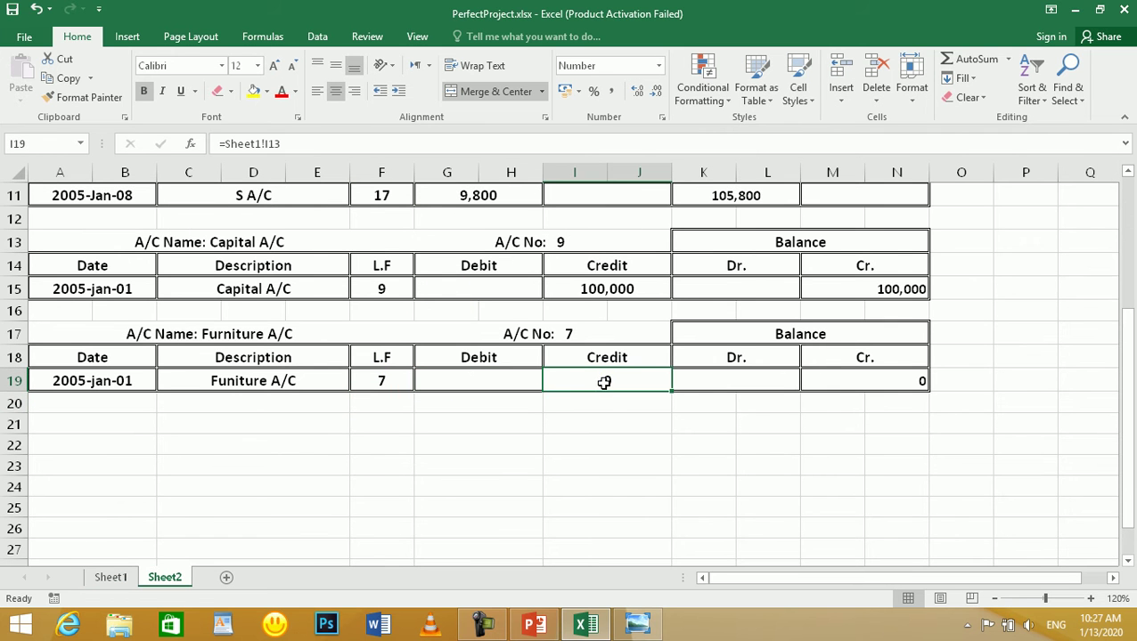
scroll(555, 401, "up", 2)
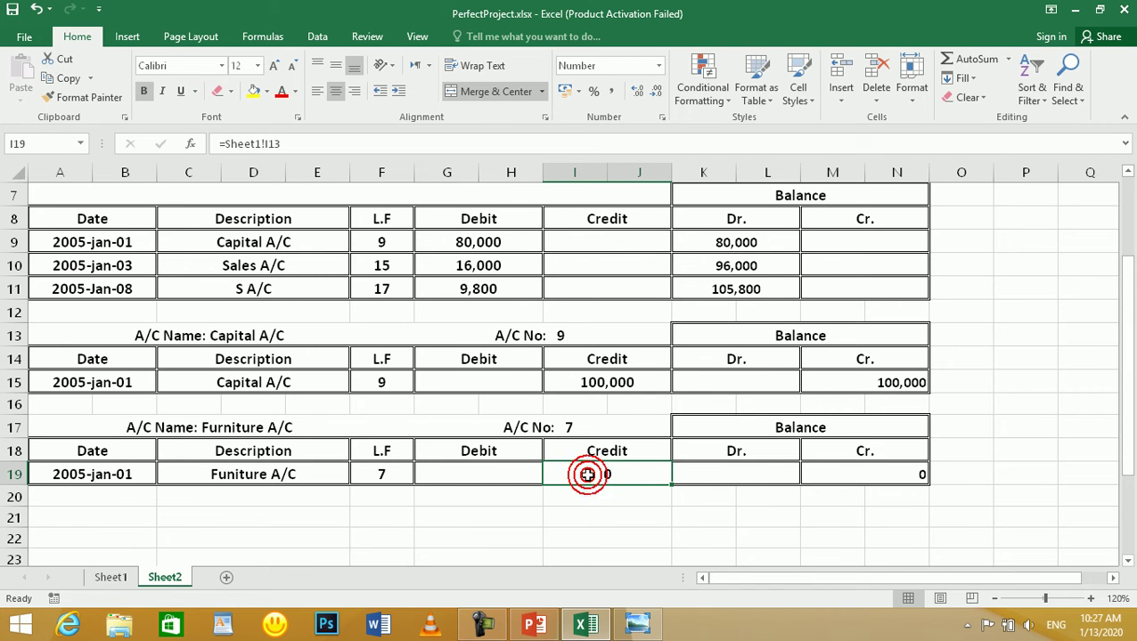
key("Delete")
left_click(495, 479)
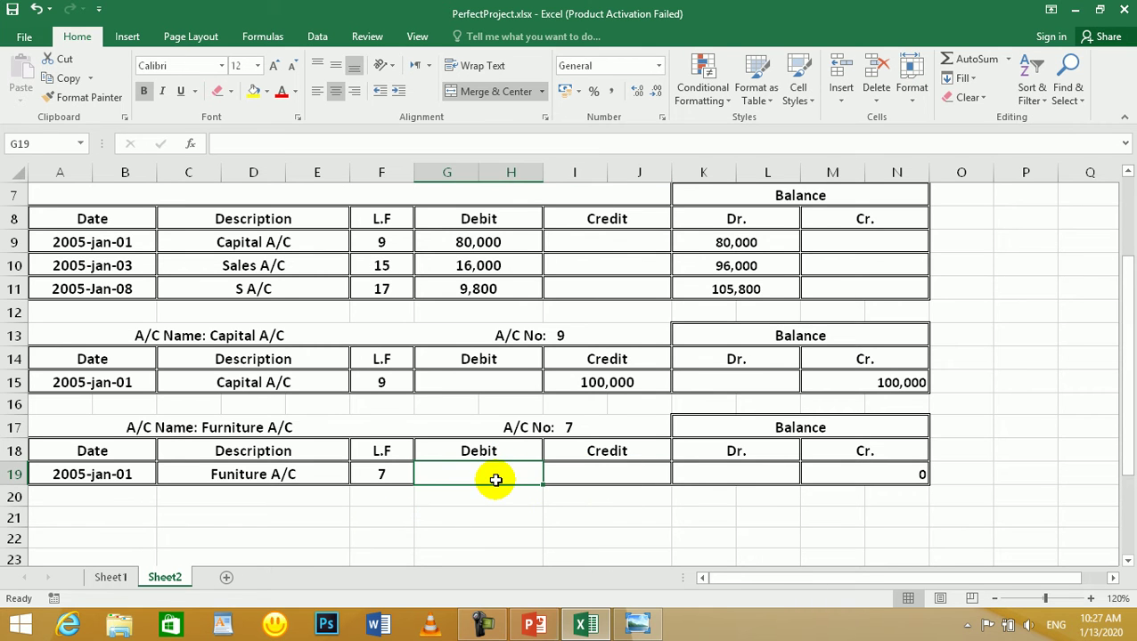
- Link the Furniture A/C Debit cell G19 to the Funiture A/C Dr. Amount in G8 of the Sheet1 journal
type("=")
left_click(99, 579)
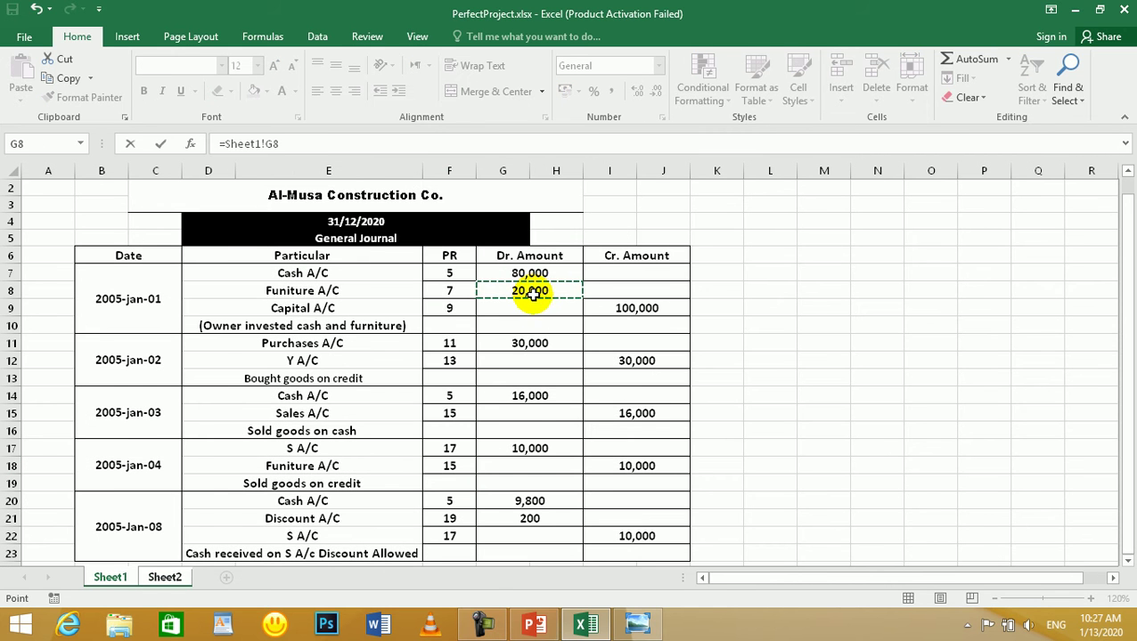
key("Return")
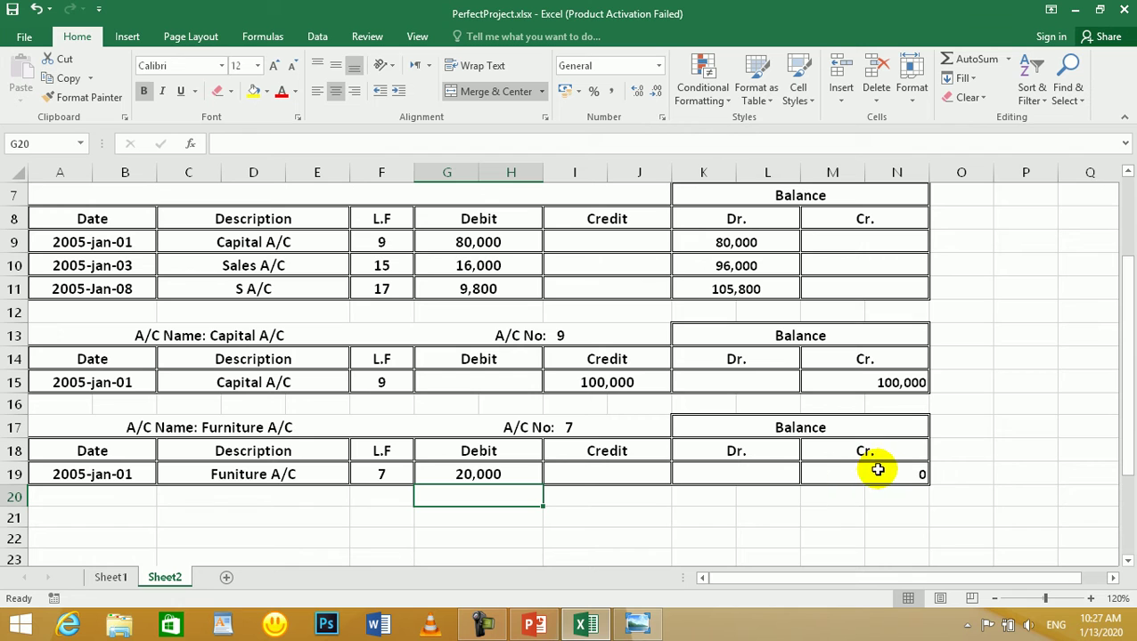
- Clear the copied Cr. balance in M19 and set the Furniture A/C Dr. balance K19 to =G19
left_click(913, 476)
key("Delete")
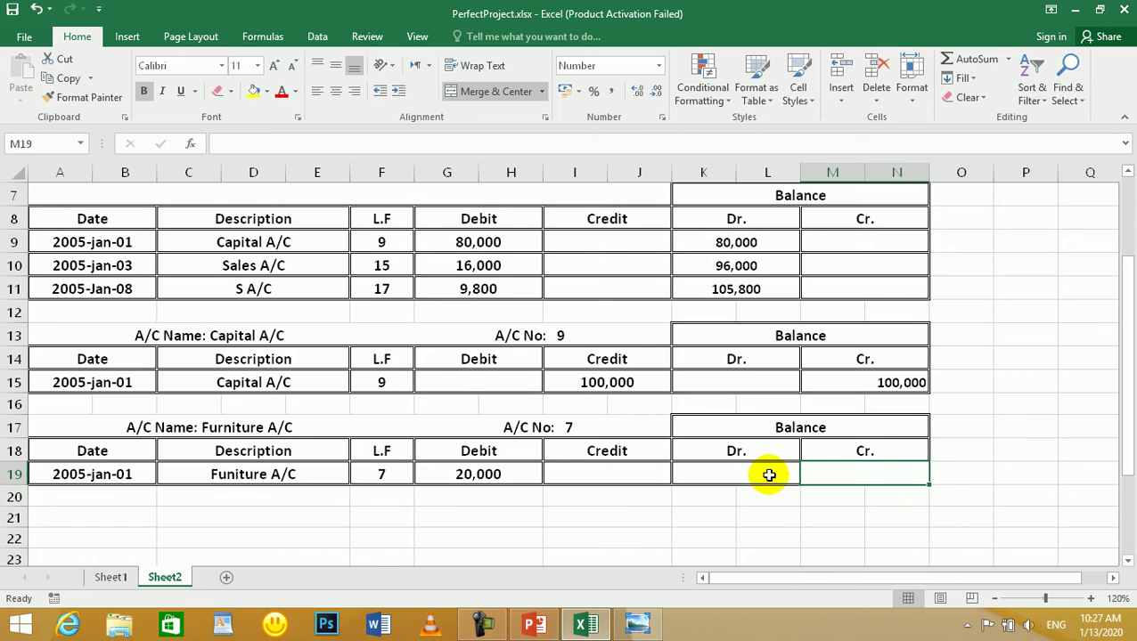
left_click(769, 475)
type("=")
left_click(505, 474)
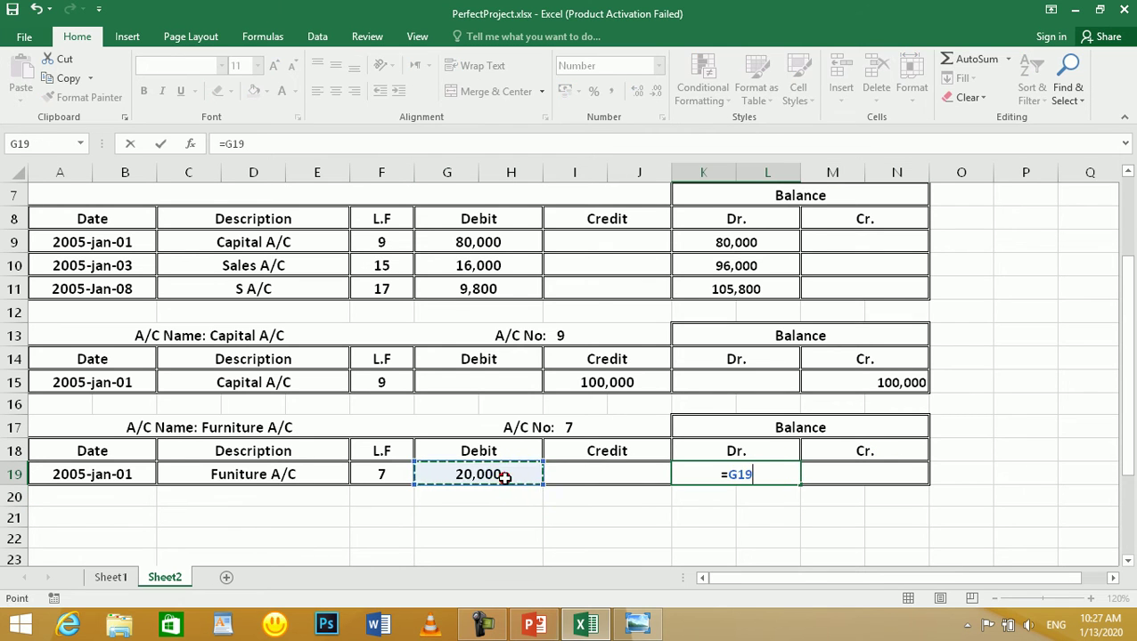
key("Return")
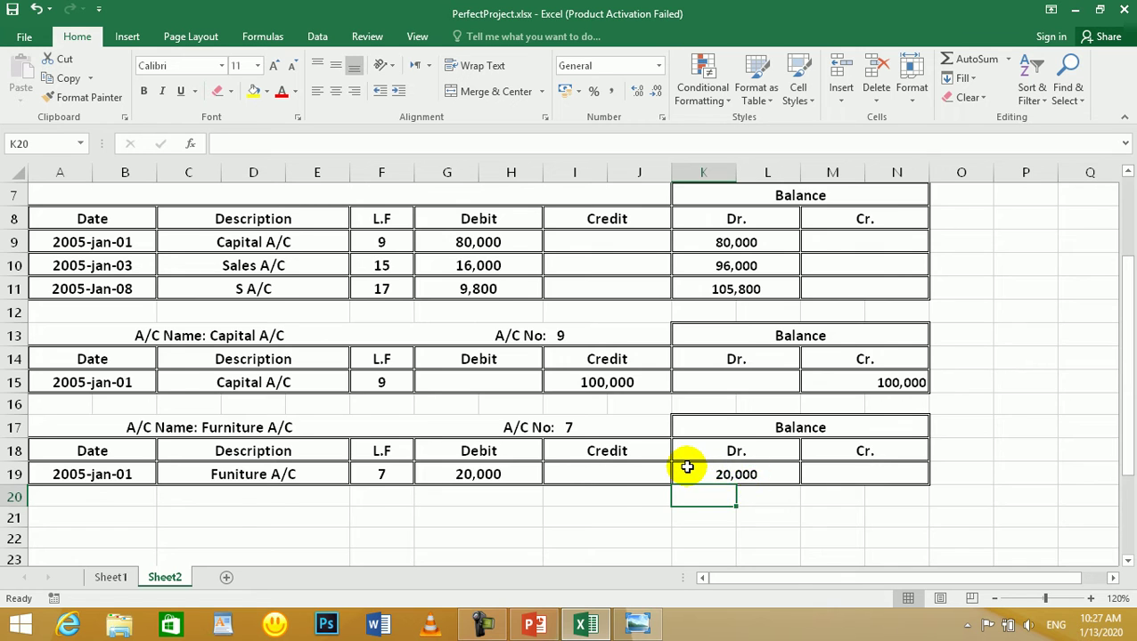
- Copy the Furniture A/C ledger block A17:N19 on Sheet2 and paste it below, starting at A21
scroll(685, 458, "up", 2)
scroll(686, 450, "down", 3)
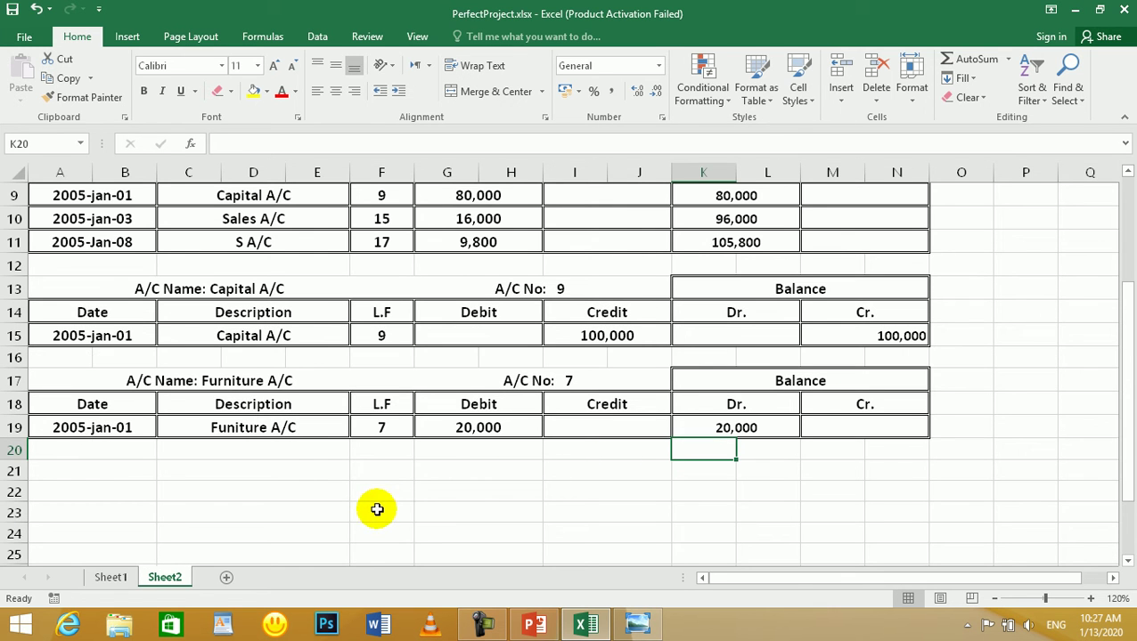
left_click(120, 576)
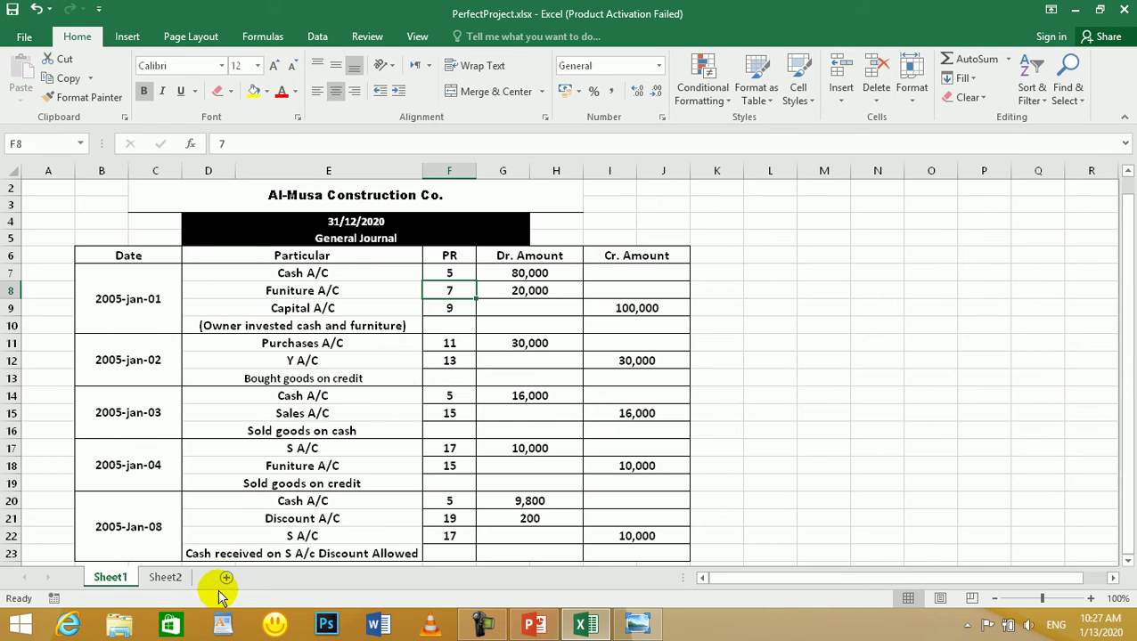
left_click(172, 579)
left_click_drag(90, 378, 878, 424)
key("ctrl+c")
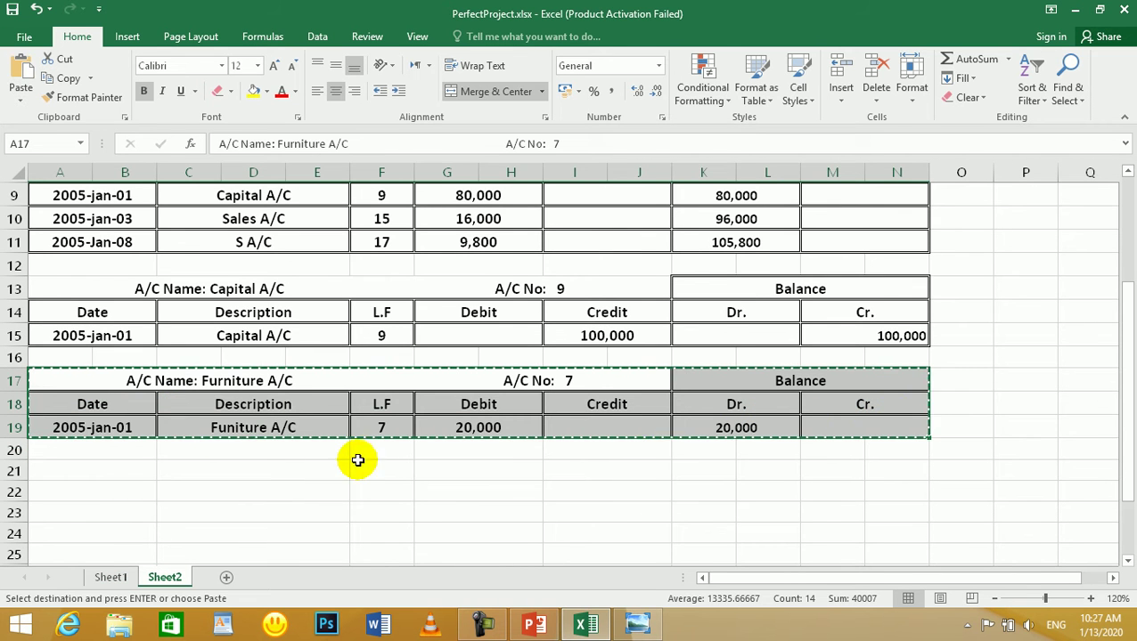
left_click(97, 468)
key("ctrl+v")
key("Escape")
left_click(525, 496)
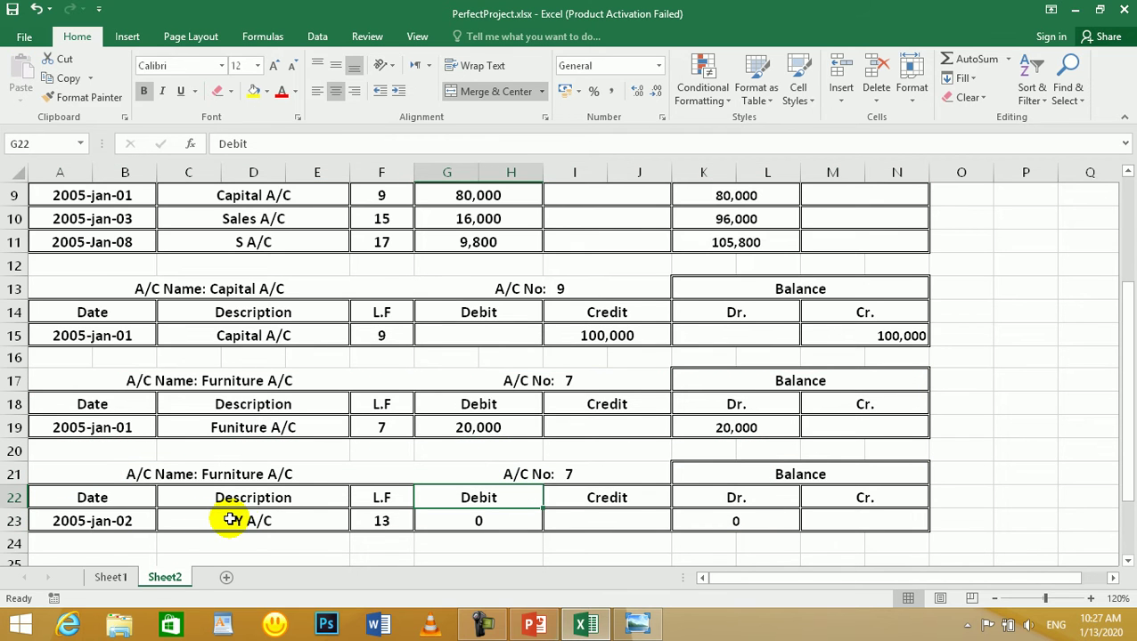
double_click(265, 474)
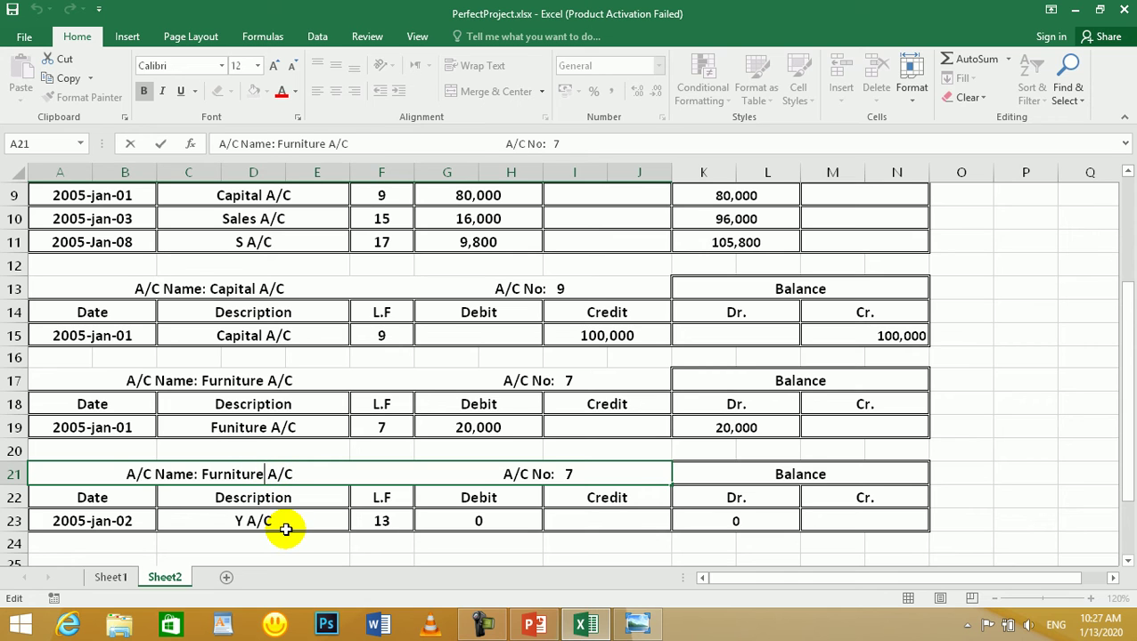
key("BackSpace")
key("BackSpace")
key("BackSpace")
key("BackSpace")
key("BackSpace")
key("BackSpace")
key("BackSpace")
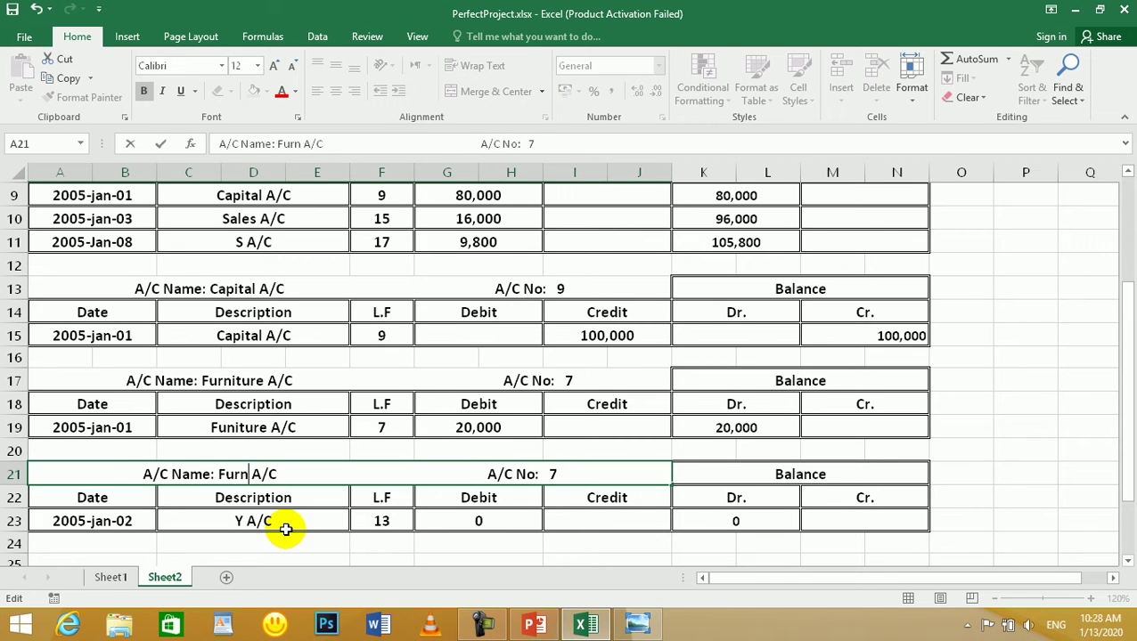
key("BackSpace")
key("BackSpace")
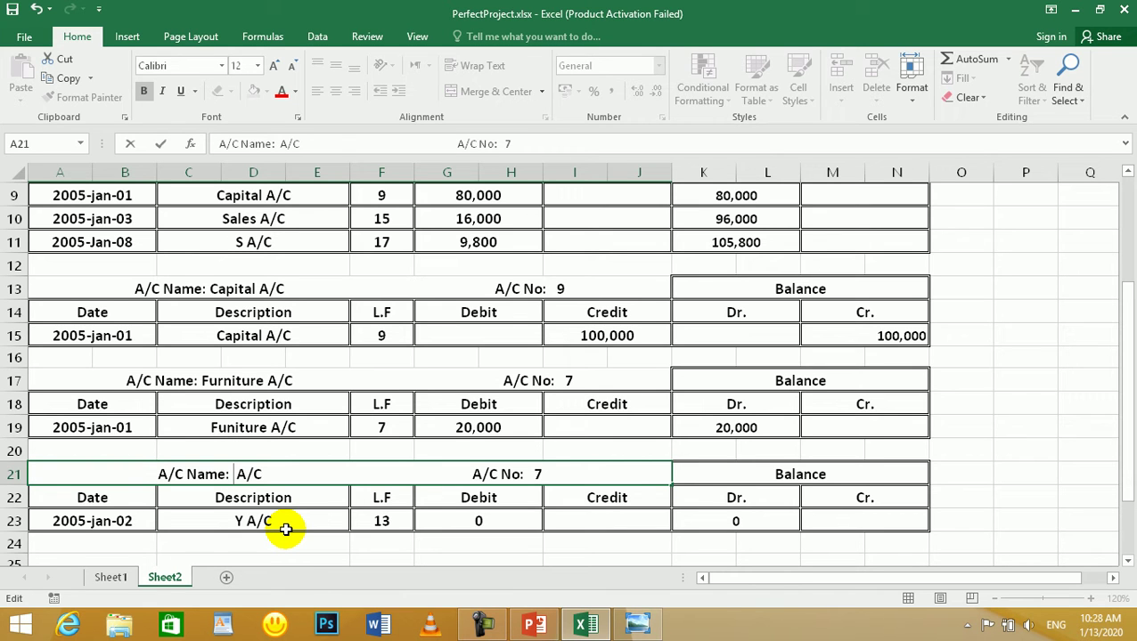
key("Escape")
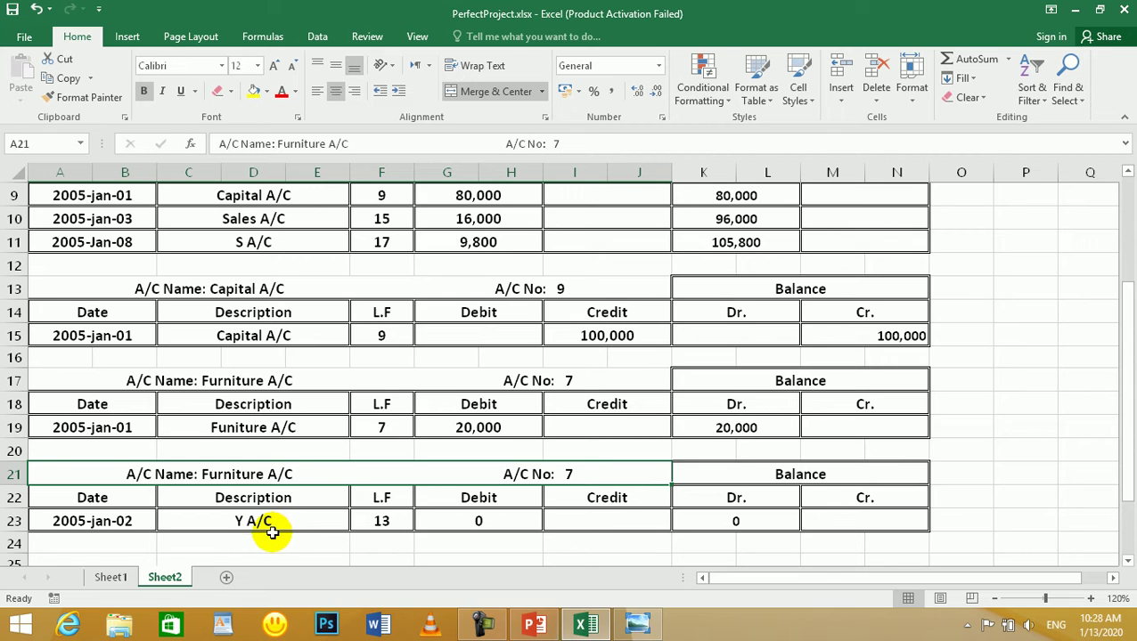
- Check the Capital A/C description formula in C15 against the Capital Account entries in Ledger.JPG in Windows Photo Viewer, and return to Excel
double_click(252, 335)
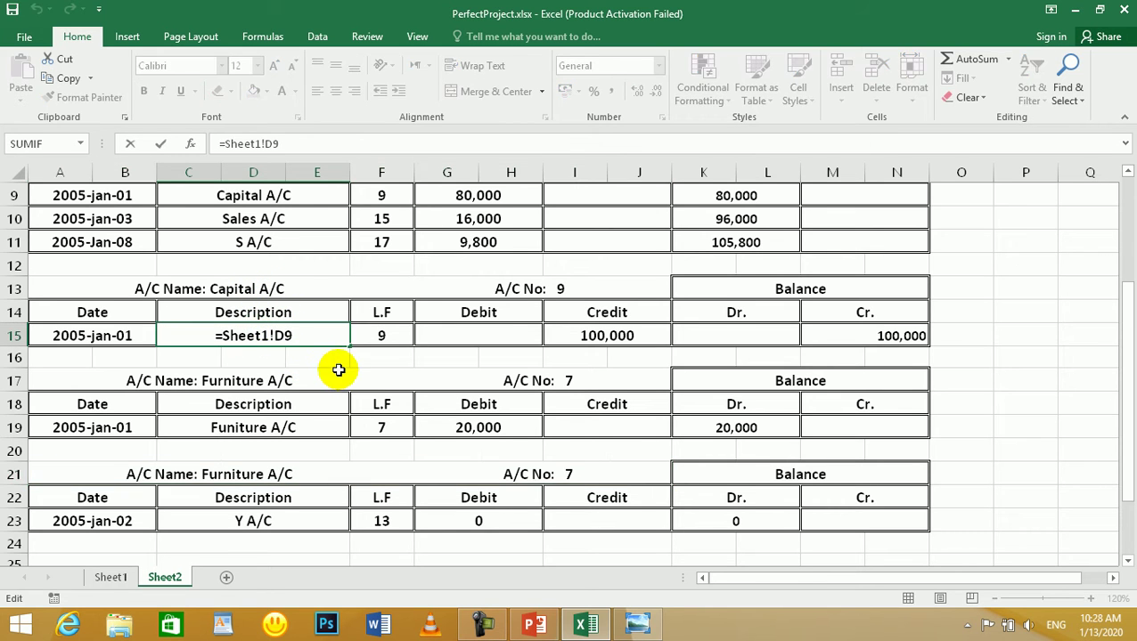
key("Escape")
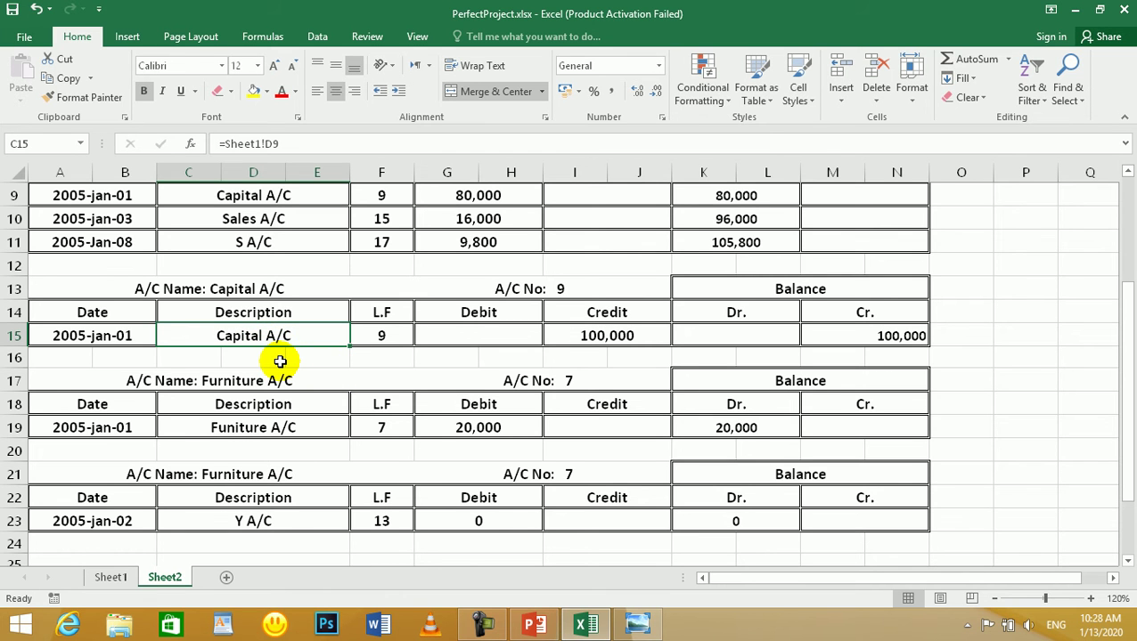
scroll(885, 447, "up", 2)
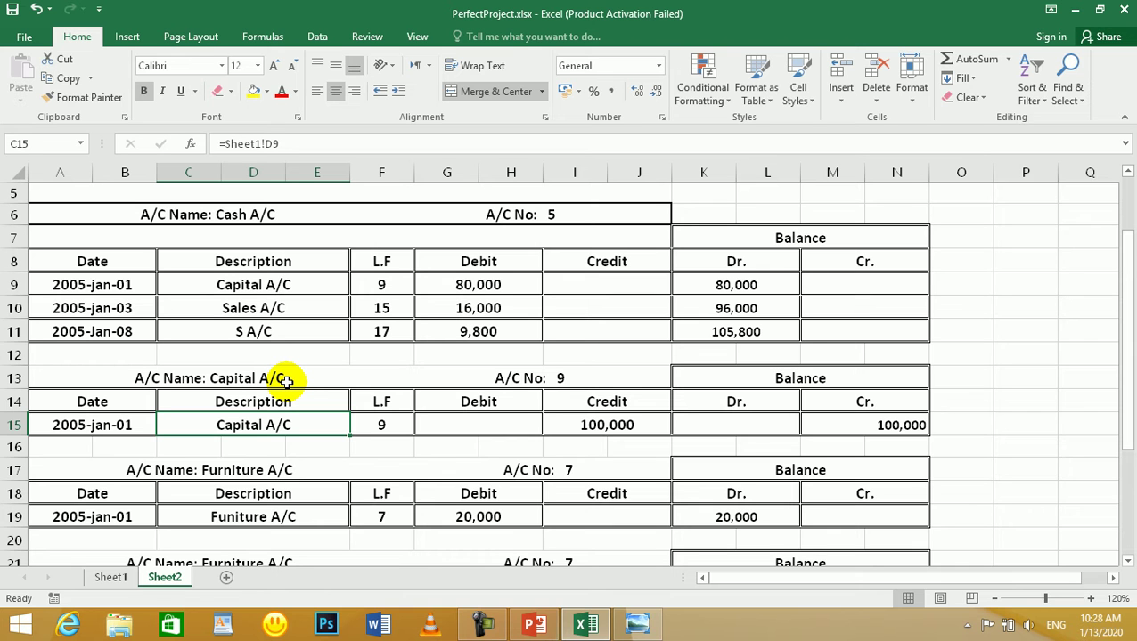
left_click(650, 627)
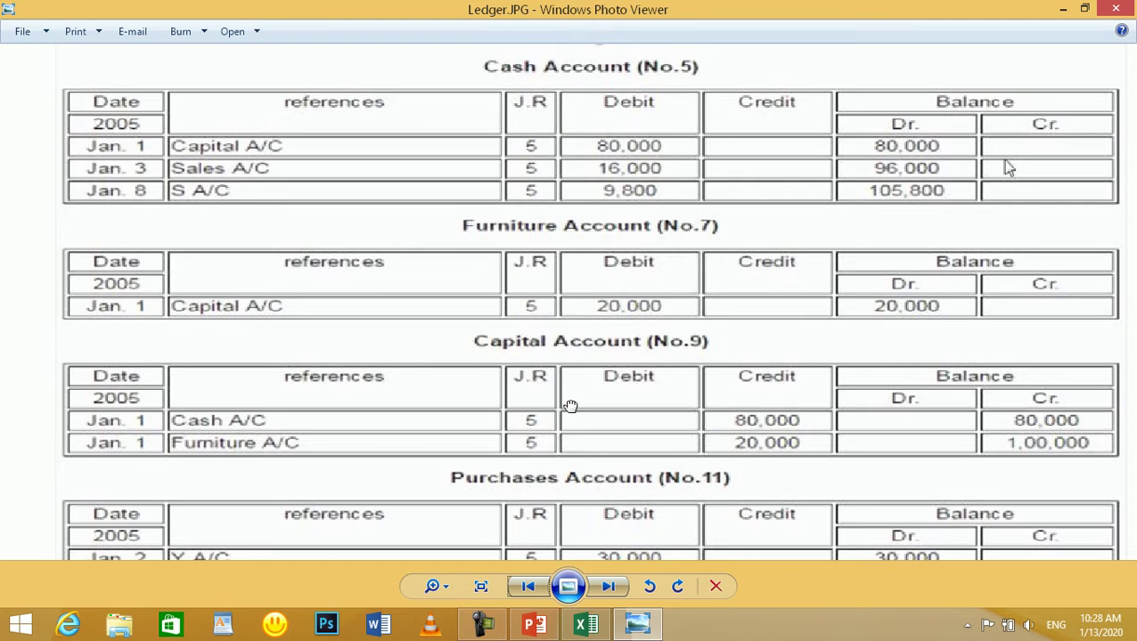
left_click_drag(576, 549, 571, 405)
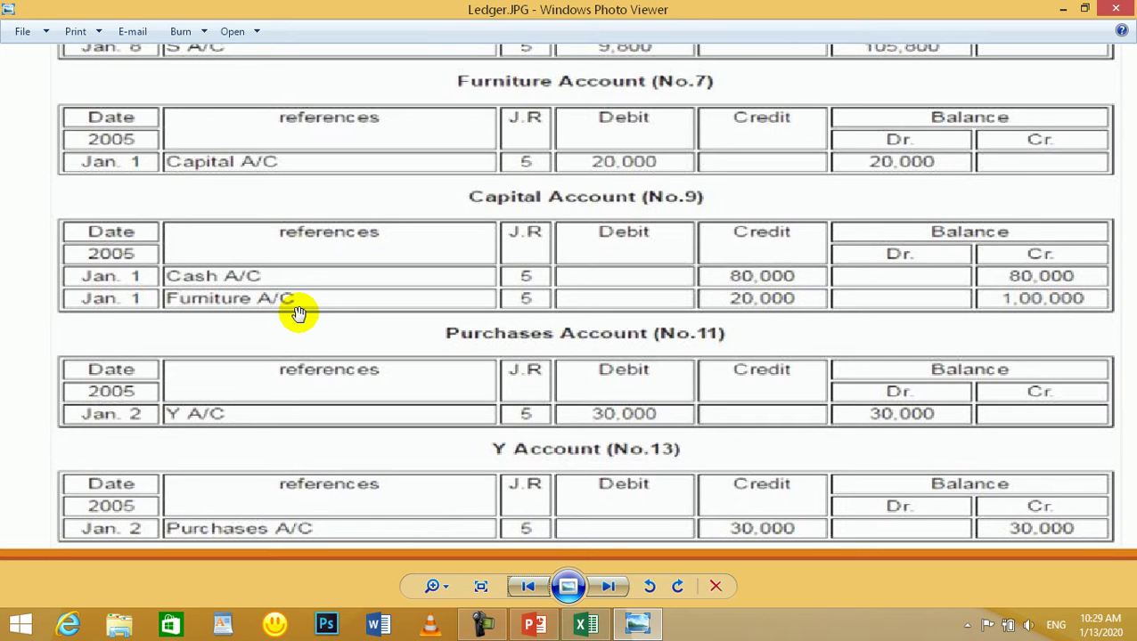
left_click(586, 624)
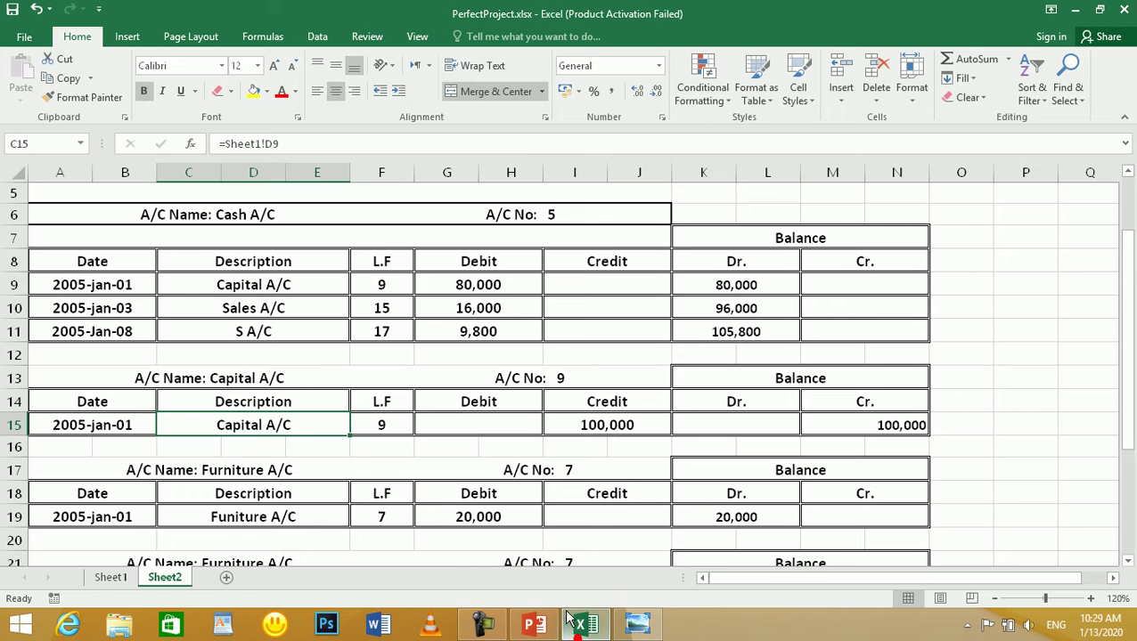
- Replace the Capital A/C Description in C15 with a link to the Cash A/C entry in row 7 of the Sheet1 journal
double_click(182, 447)
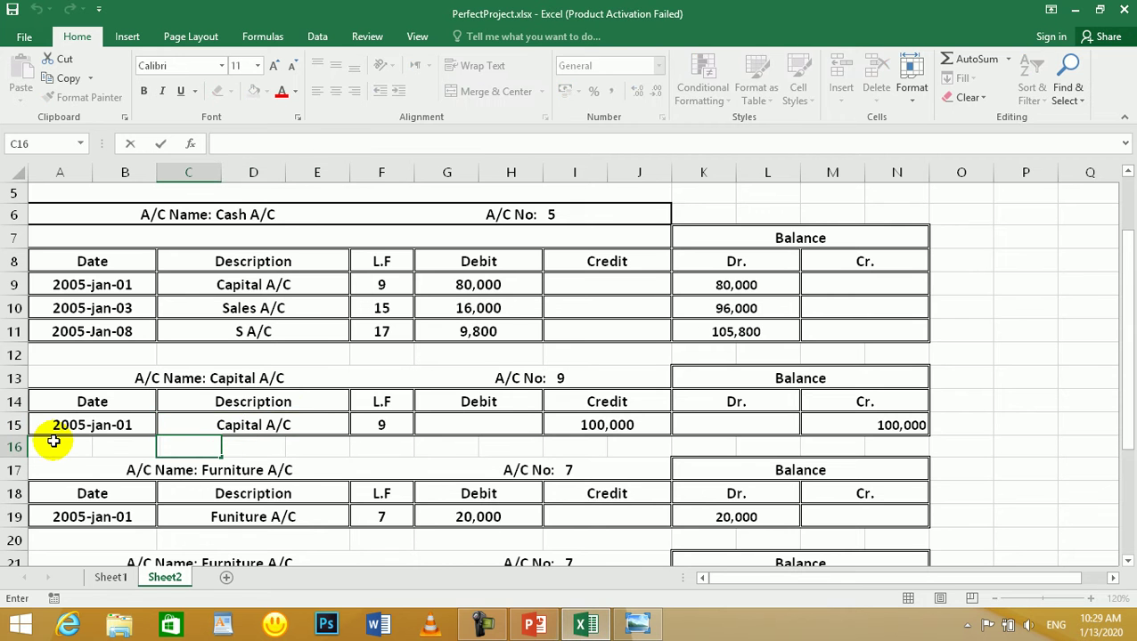
left_click(293, 426)
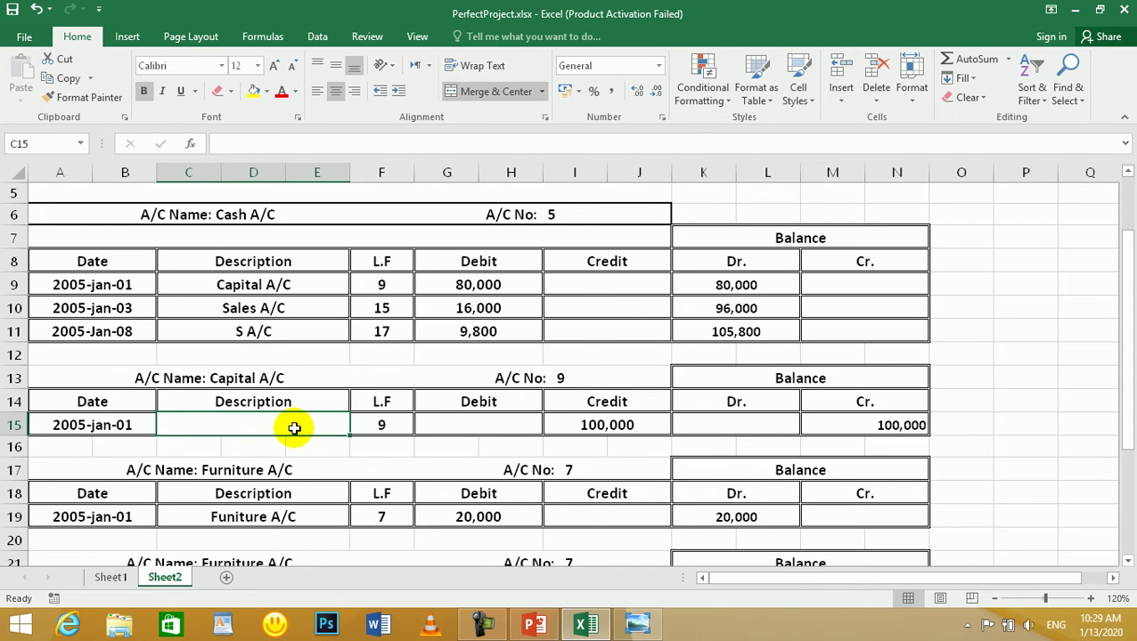
type("=")
left_click(110, 579)
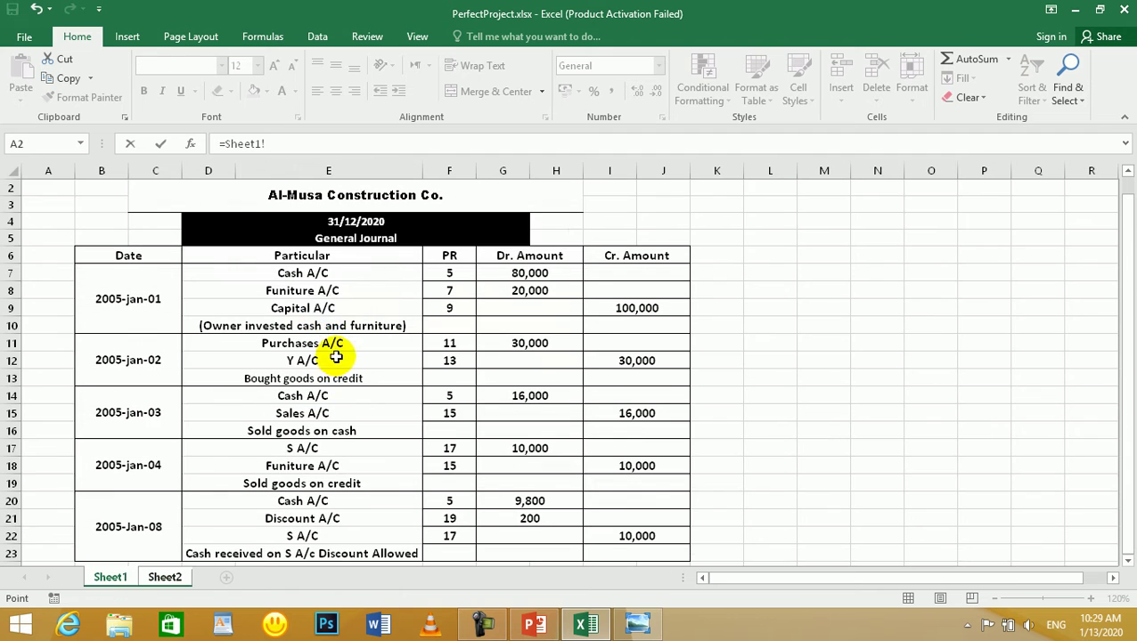
left_click(318, 292)
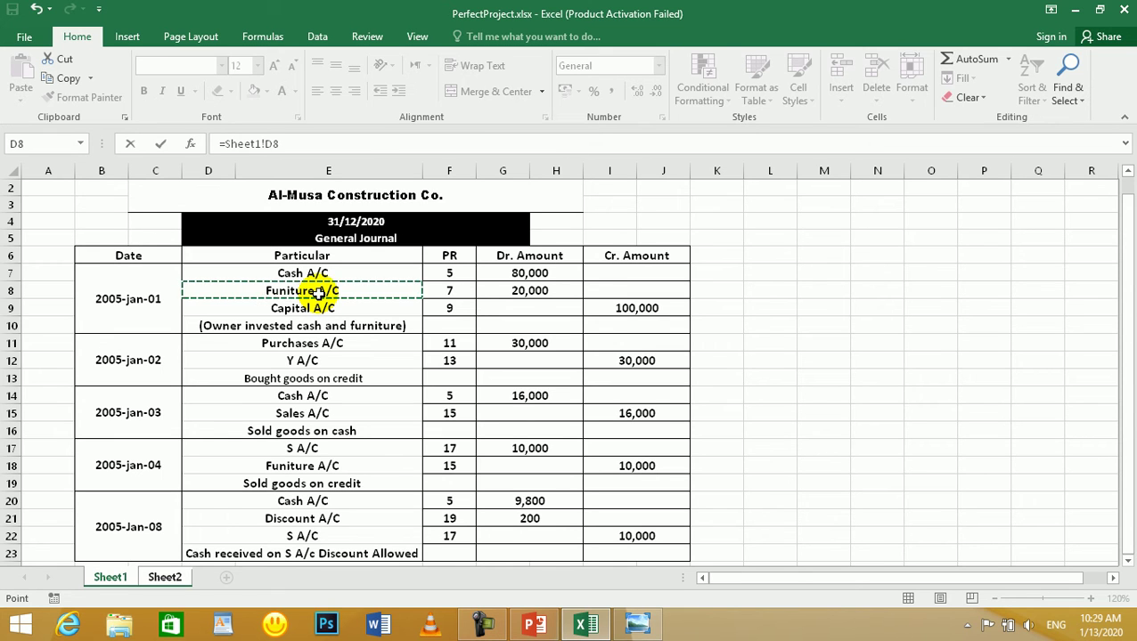
left_click(310, 275)
key("Return")
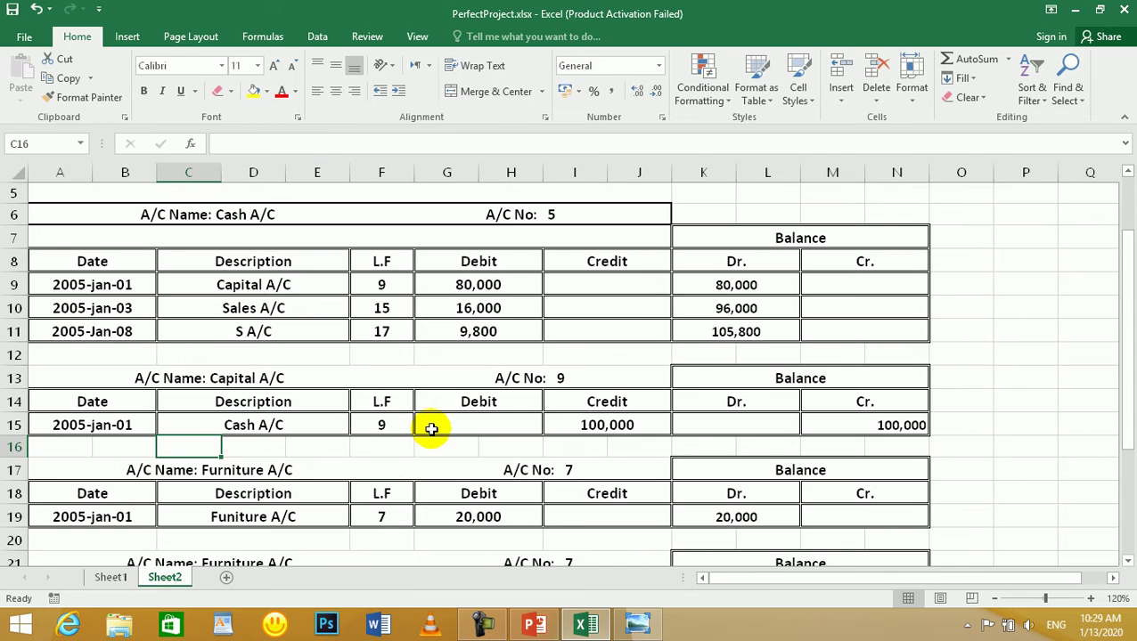
- Relink the Capital A/C Credit cell I15 to the Cash A/C Dr. Amount in row 7 of the Sheet1 journal
left_click(595, 425)
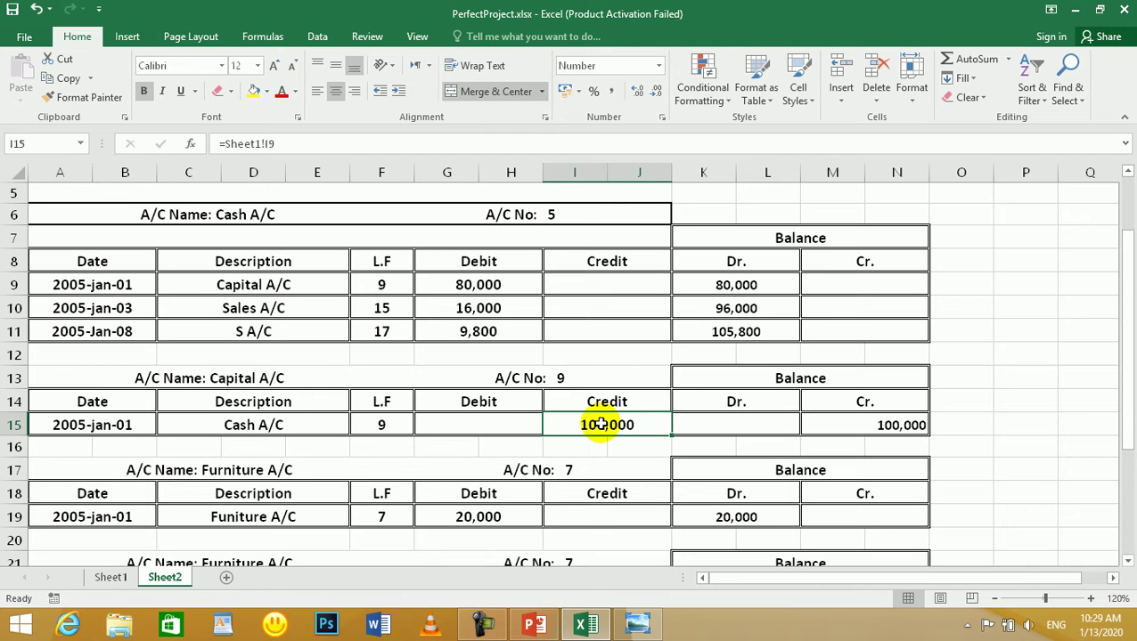
type("=")
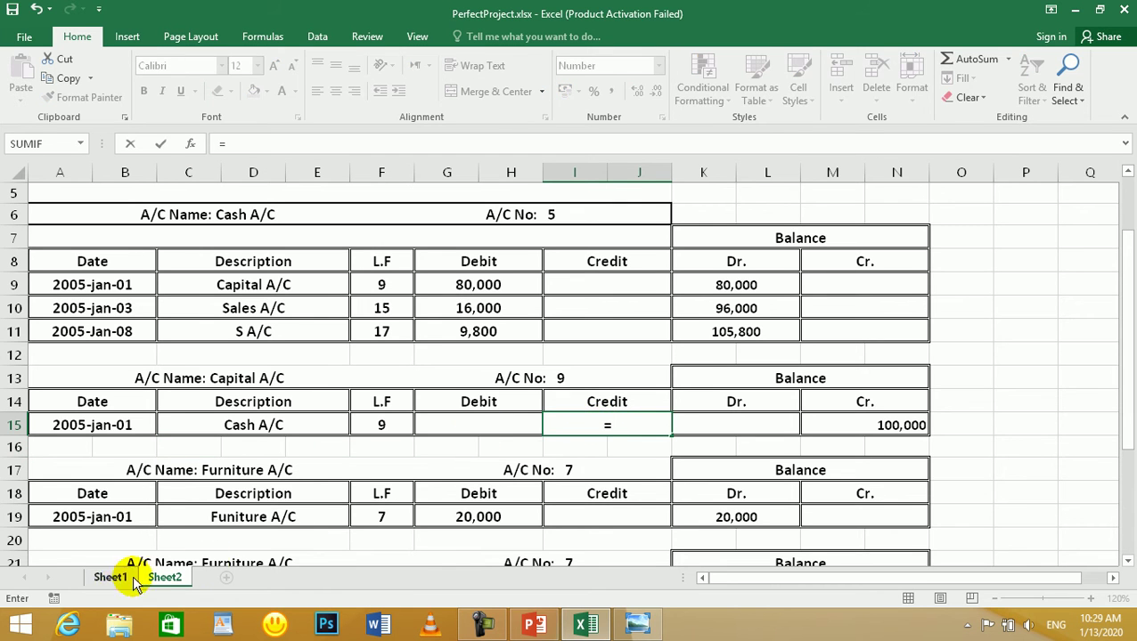
left_click(113, 577)
left_click(544, 275)
key("Return")
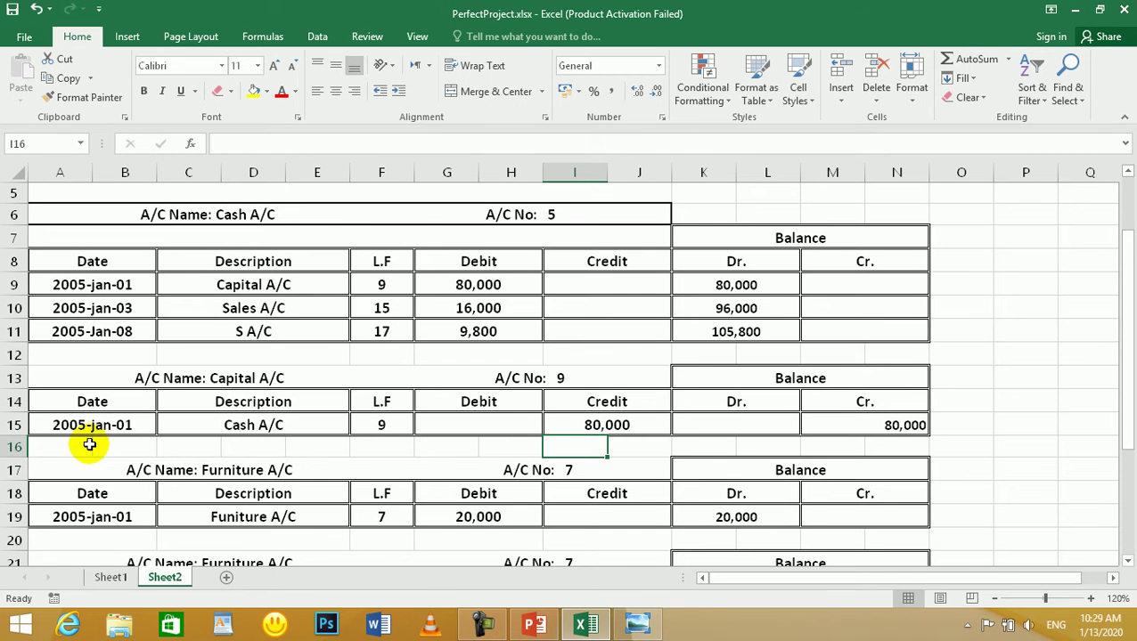
- Apply All Borders to the empty row A16:N16 below the Capital A/C entry
left_click_drag(68, 443, 893, 441)
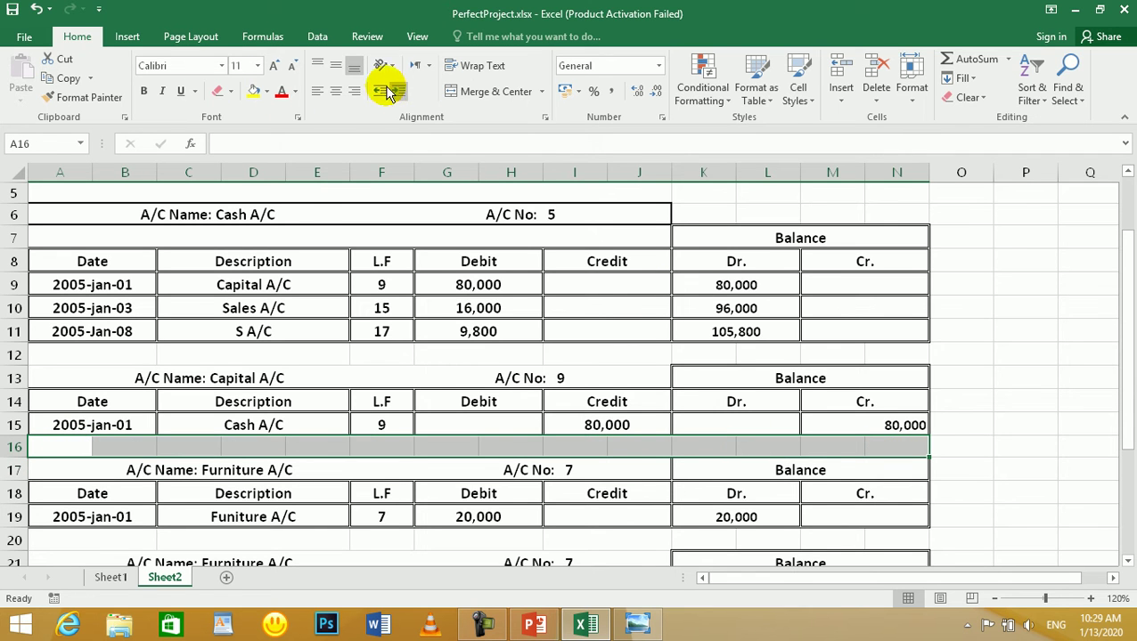
left_click(230, 91)
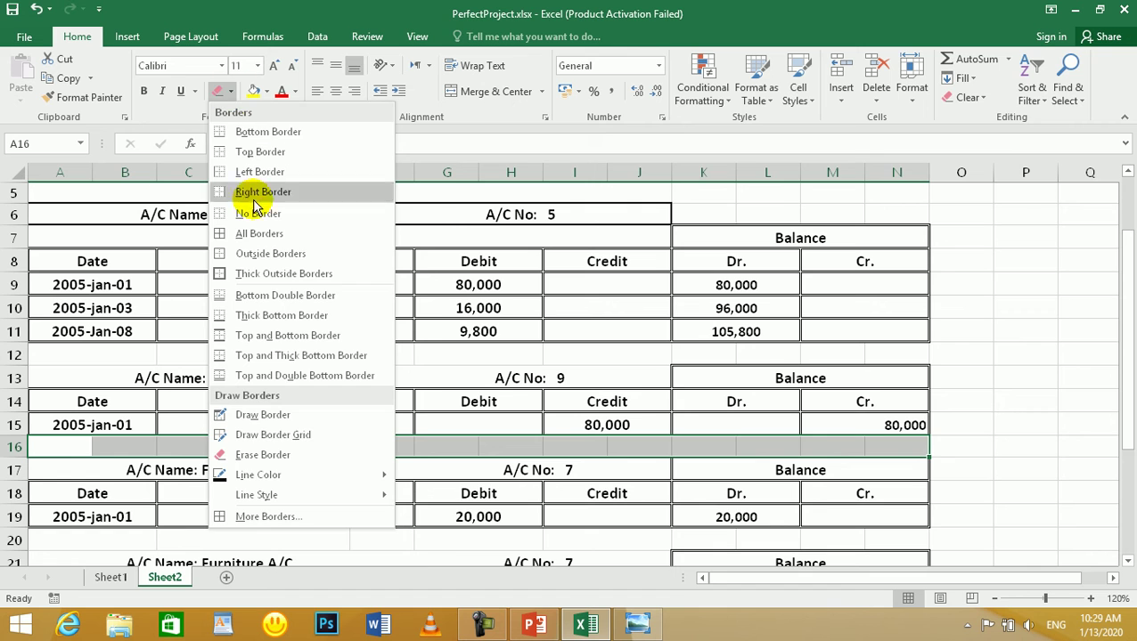
left_click(264, 235)
left_click(357, 488)
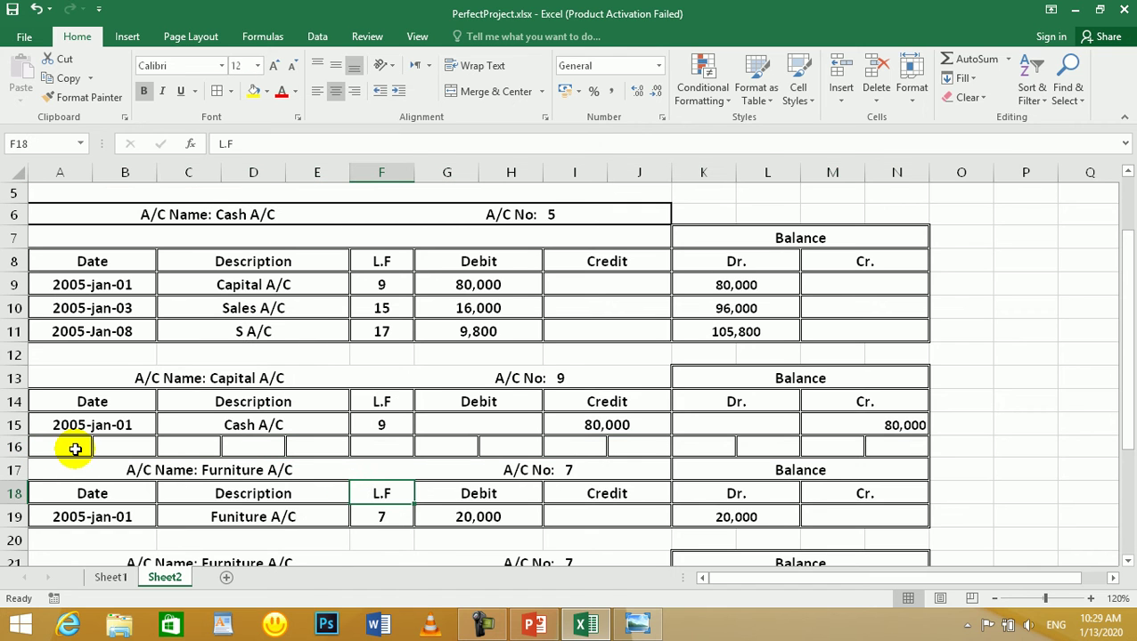
- Merge and center the row 16 cells C16:E16, G16:H16, I16:J16, K16:L16 and M16:N16 to match the ledger columns
left_click_drag(75, 446, 345, 449)
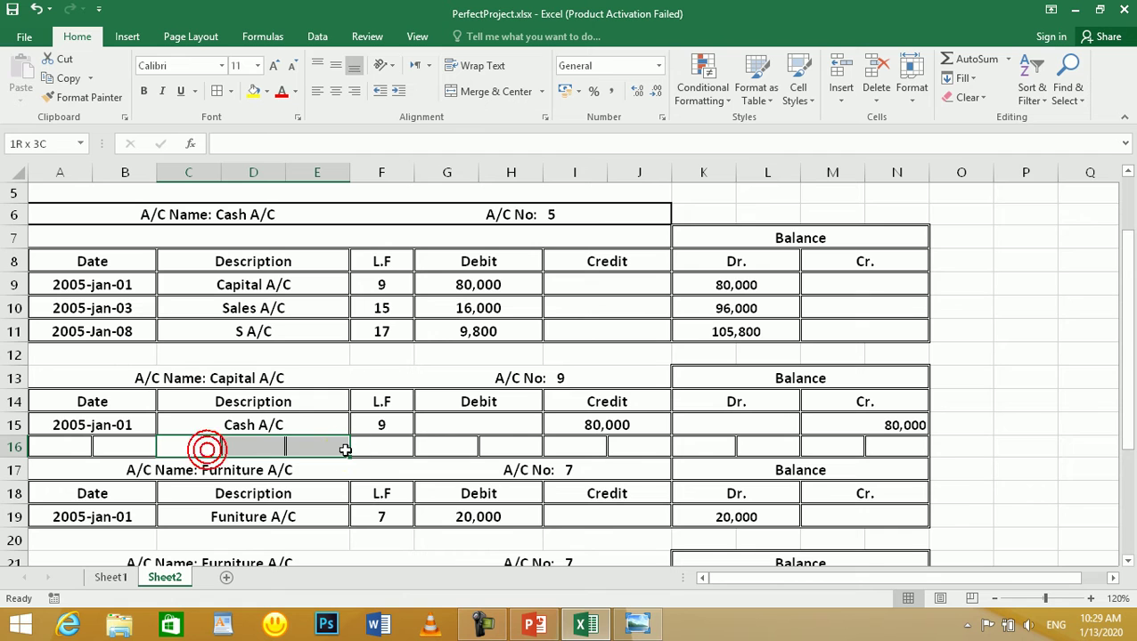
left_click(454, 92)
left_click(82, 448)
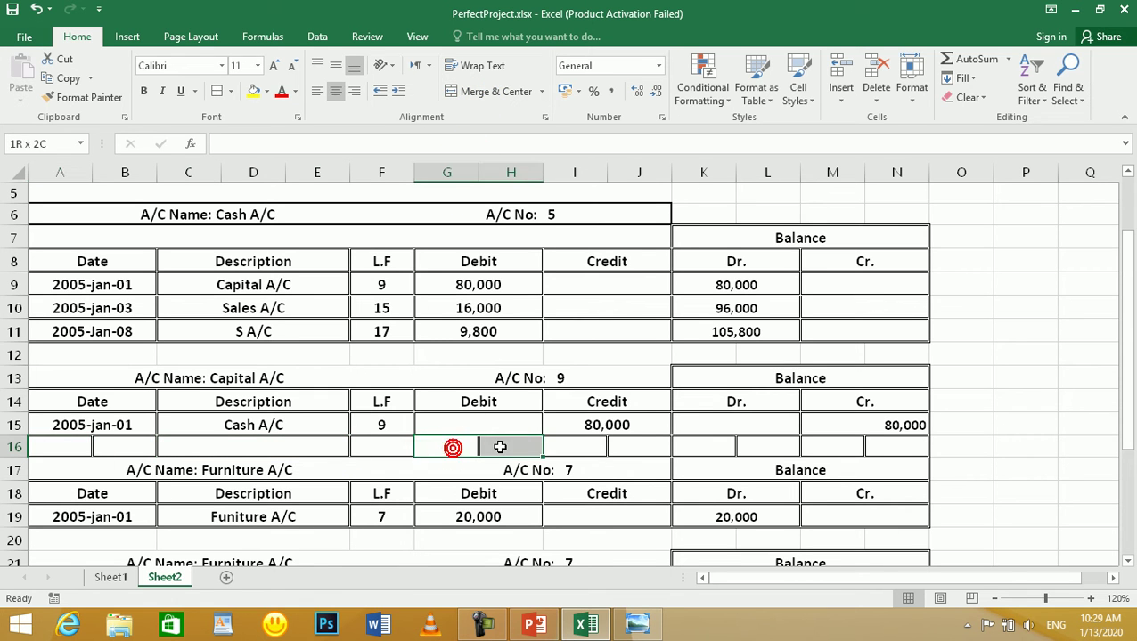
left_click_drag(452, 447, 500, 446)
left_click(476, 96)
left_click_drag(596, 447, 641, 447)
left_click(476, 92)
left_click_drag(723, 439, 766, 446)
left_click(500, 91)
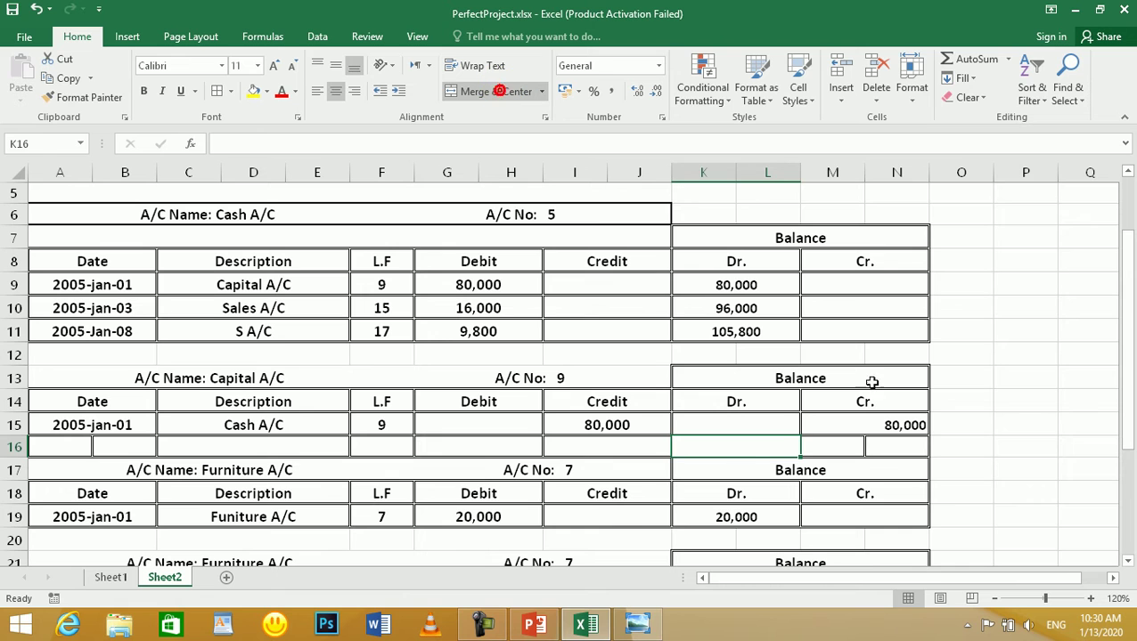
left_click_drag(855, 446, 925, 446)
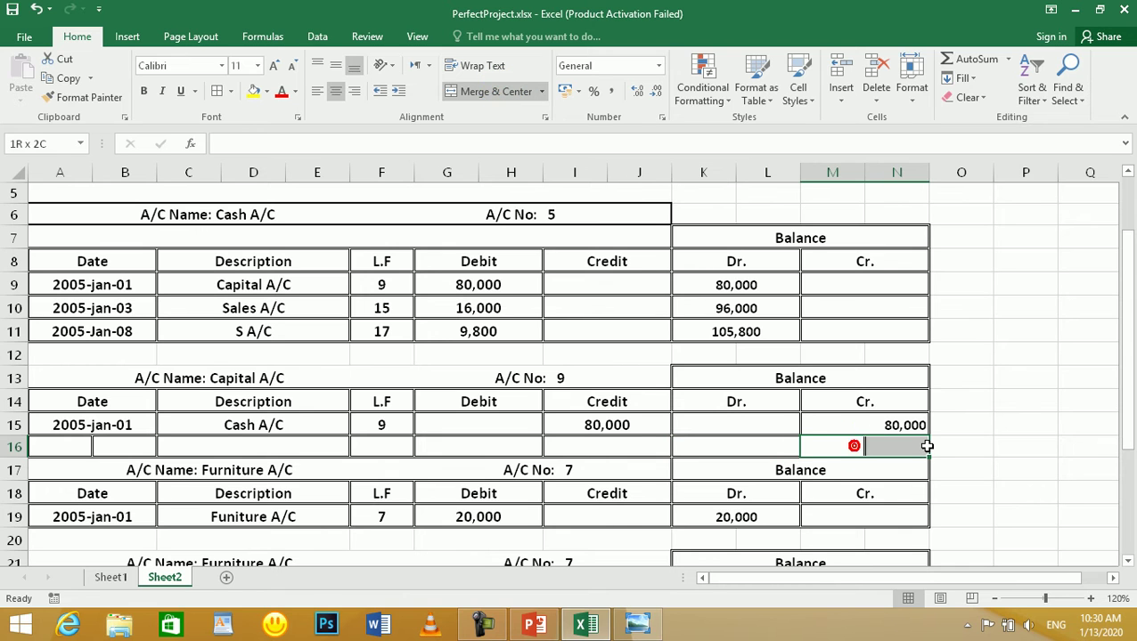
left_click(481, 92)
left_click(595, 349)
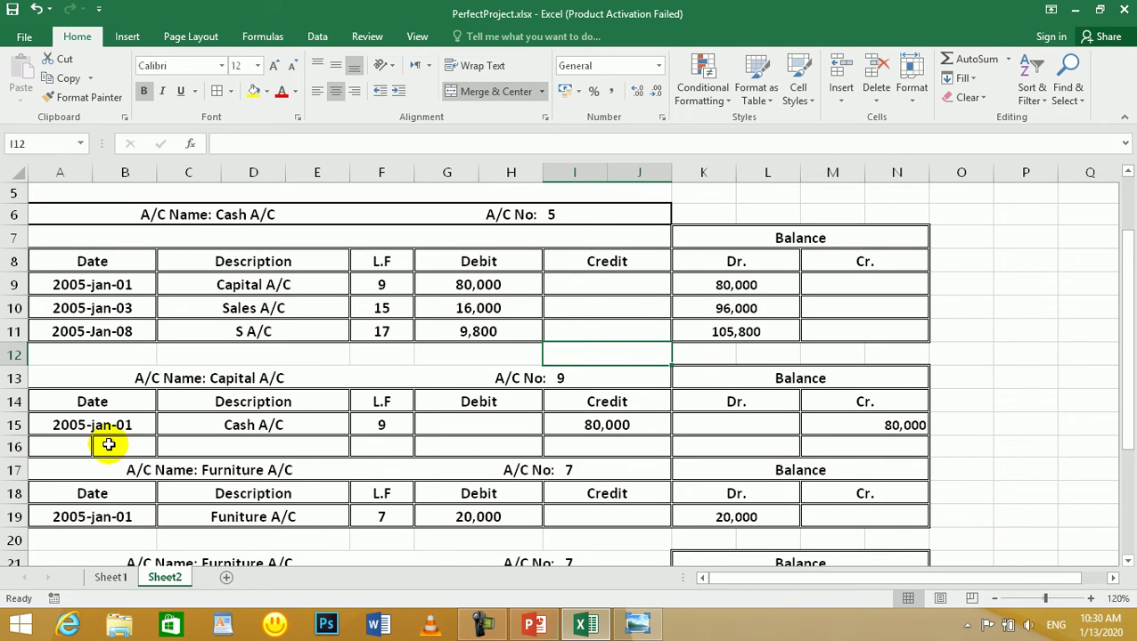
- Merge and center the empty Date cells A16:B16 in the Capital A/C
left_click_drag(56, 440, 98, 443)
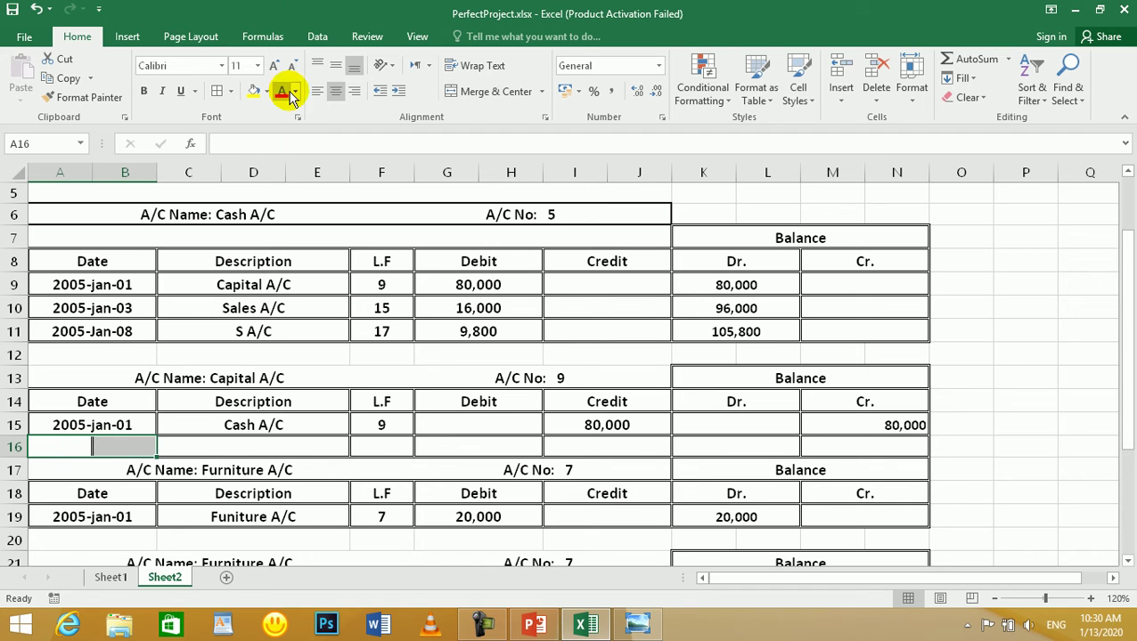
left_click(481, 92)
left_click(207, 443)
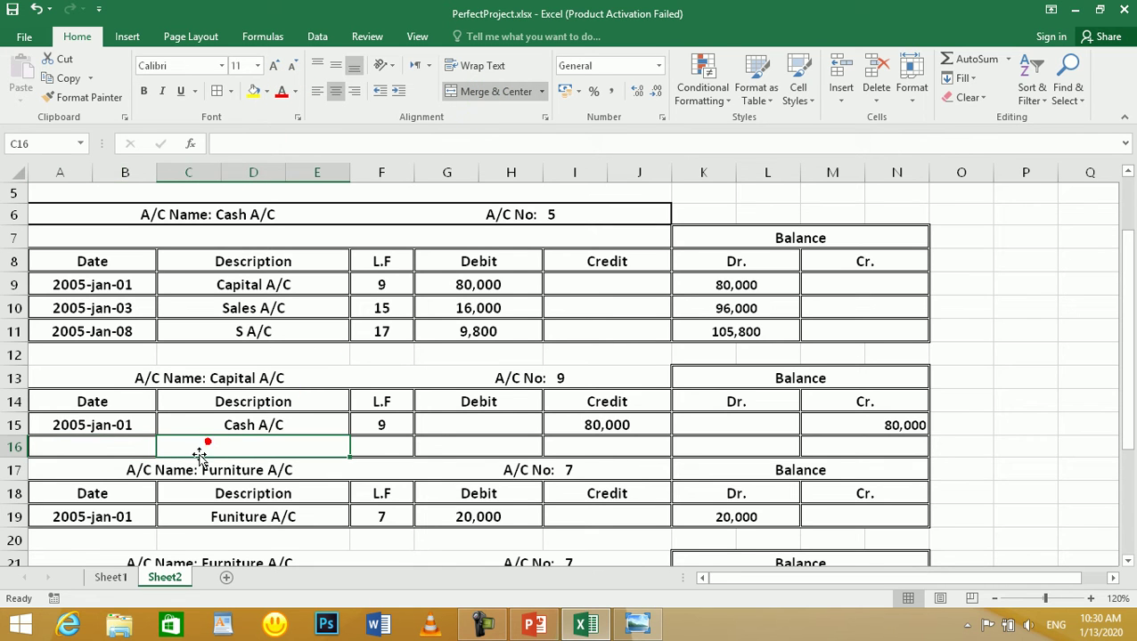
left_click(121, 425)
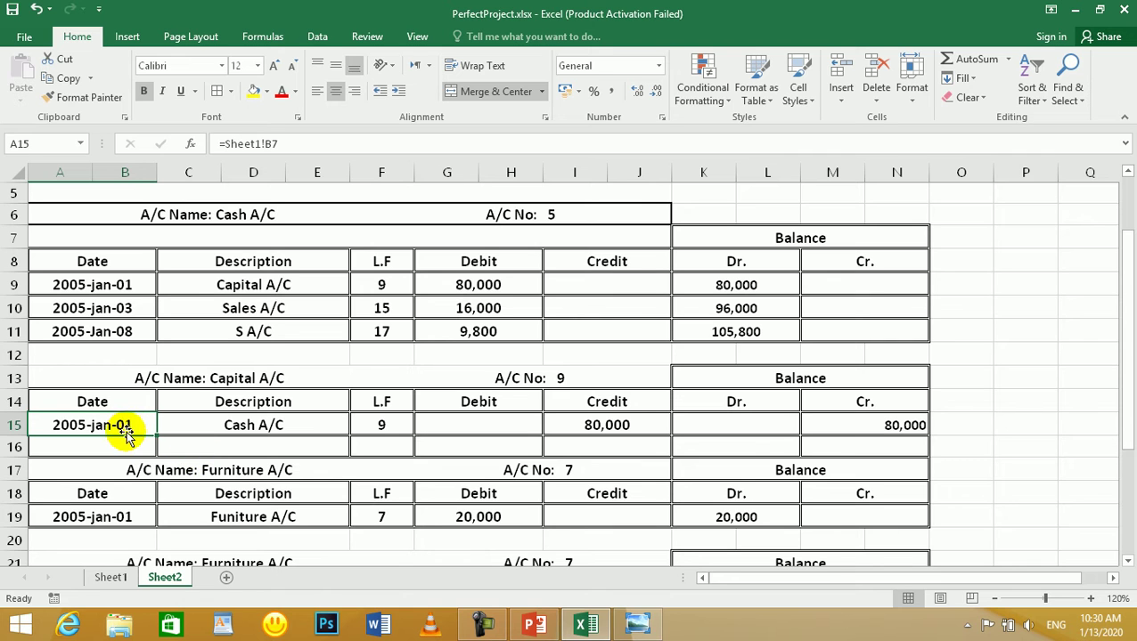
left_click(235, 447)
- Try to merge the Capital A/C date in row 15 with the empty Date cell below as one block A15:B16
left_click_drag(119, 427, 114, 440)
left_click(500, 93)
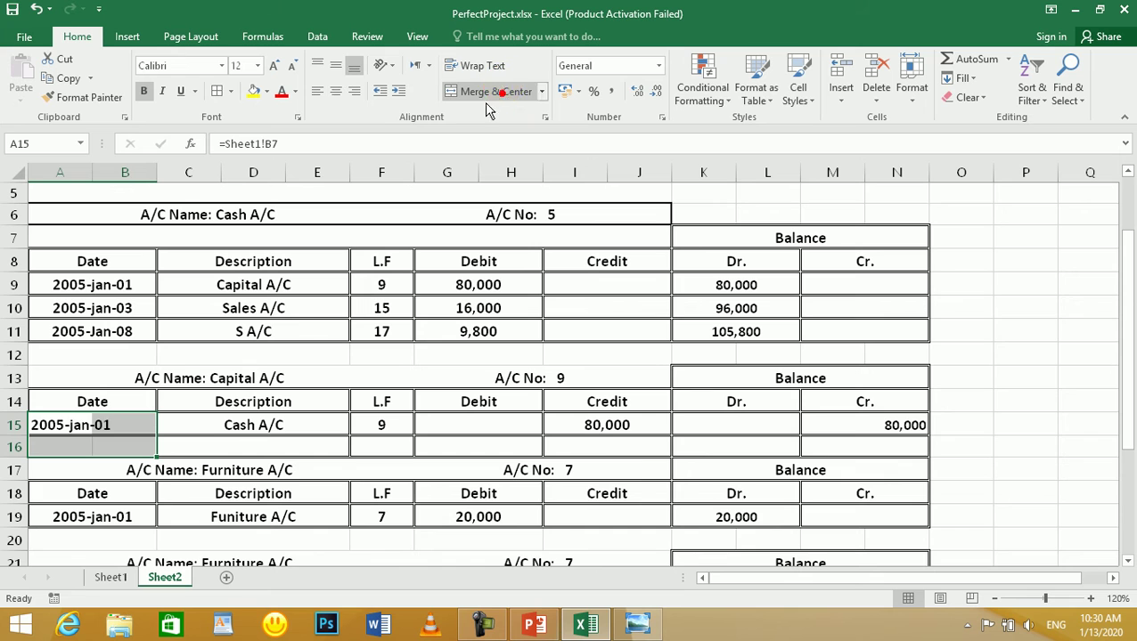
left_click(478, 94)
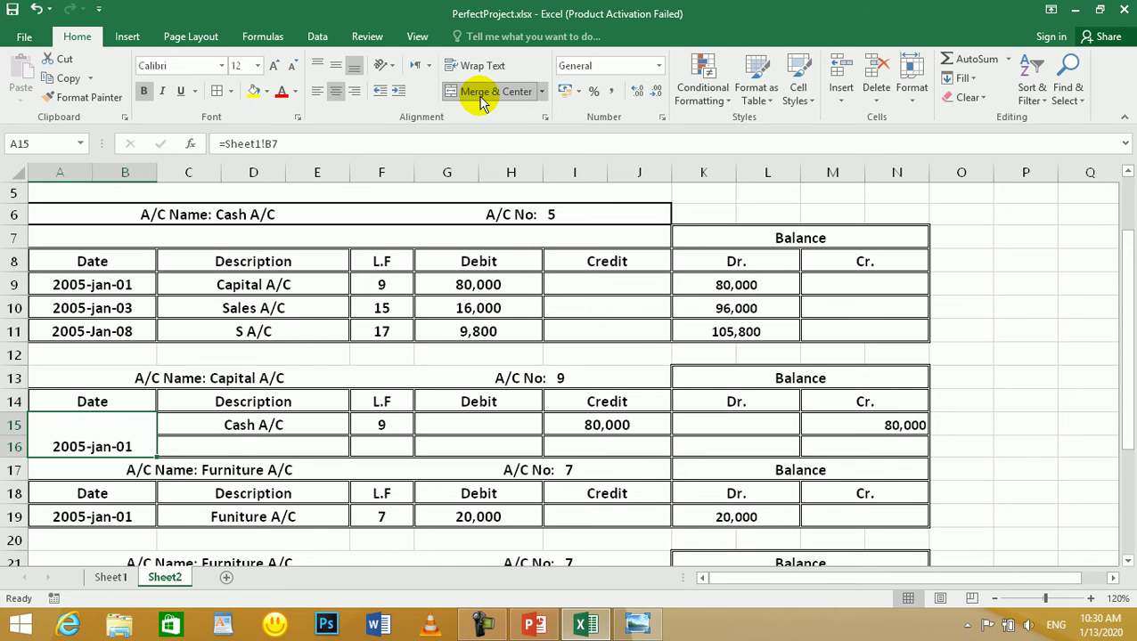
left_click(479, 96)
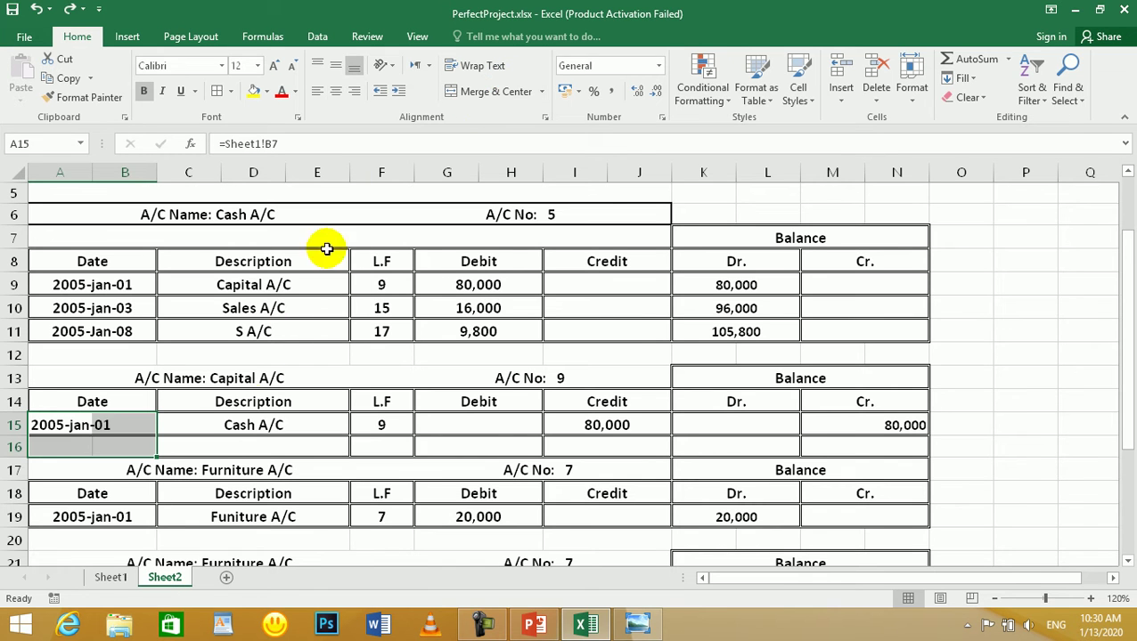
- Merge and center A16:B16 separately and center the Capital A/C date in A15
left_click(134, 438)
left_click(67, 444)
left_click_drag(72, 444, 125, 445)
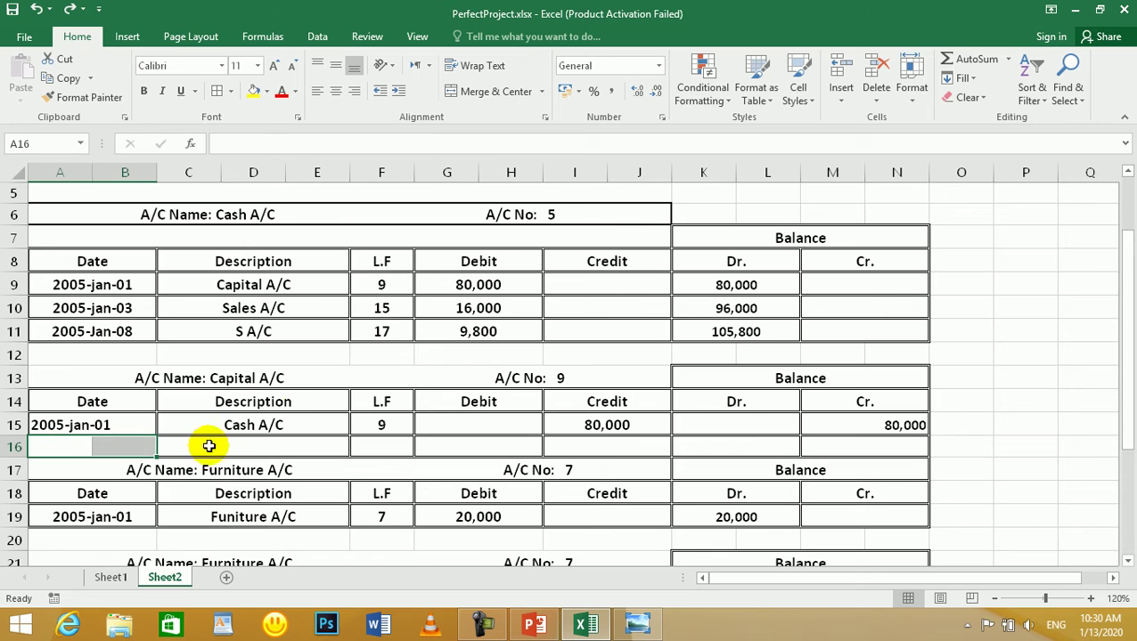
left_click(495, 92)
left_click(245, 354)
left_click(86, 425)
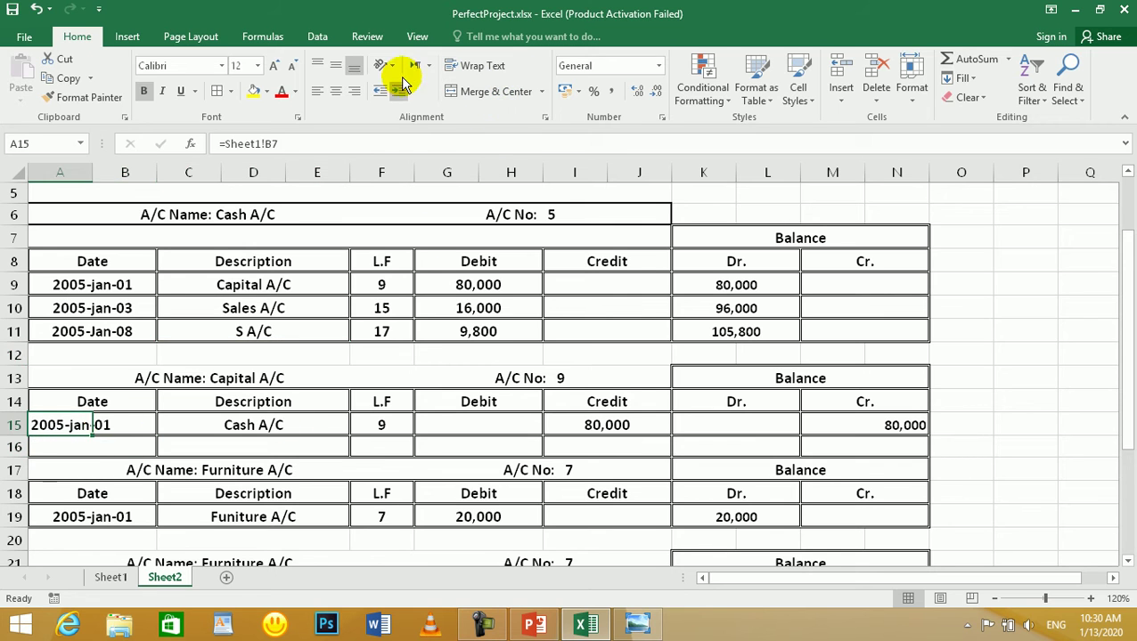
left_click(332, 92)
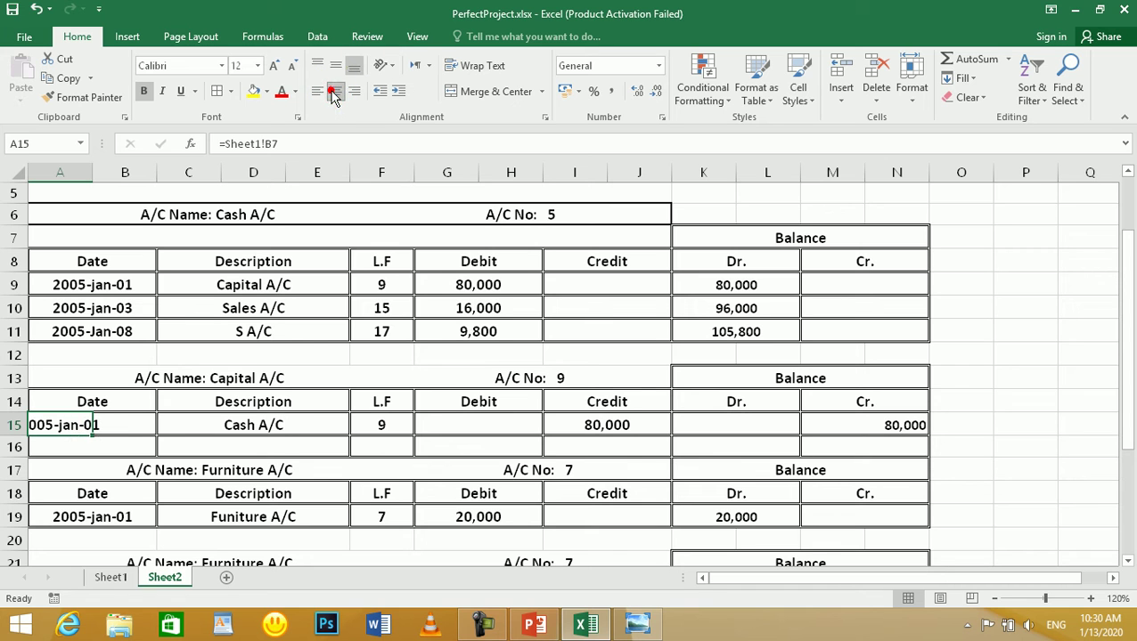
- Link the Capital A/C Description C16 to the Funiture A/C entry in row 8 of the Sheet1 journal and make it bold
left_click(265, 442)
type("=")
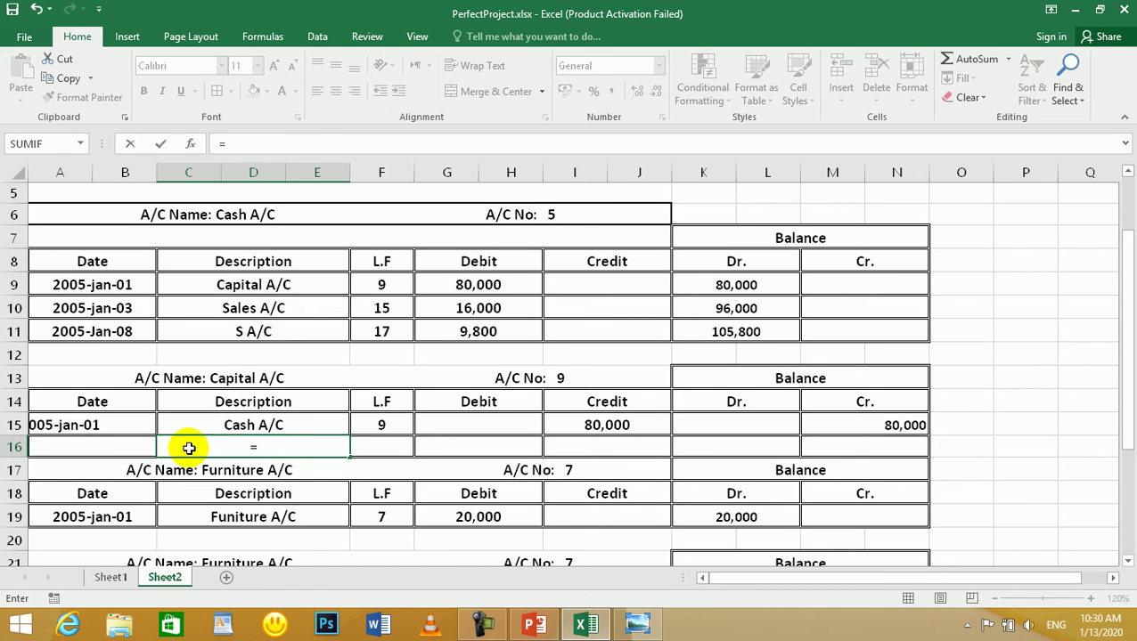
left_click(111, 578)
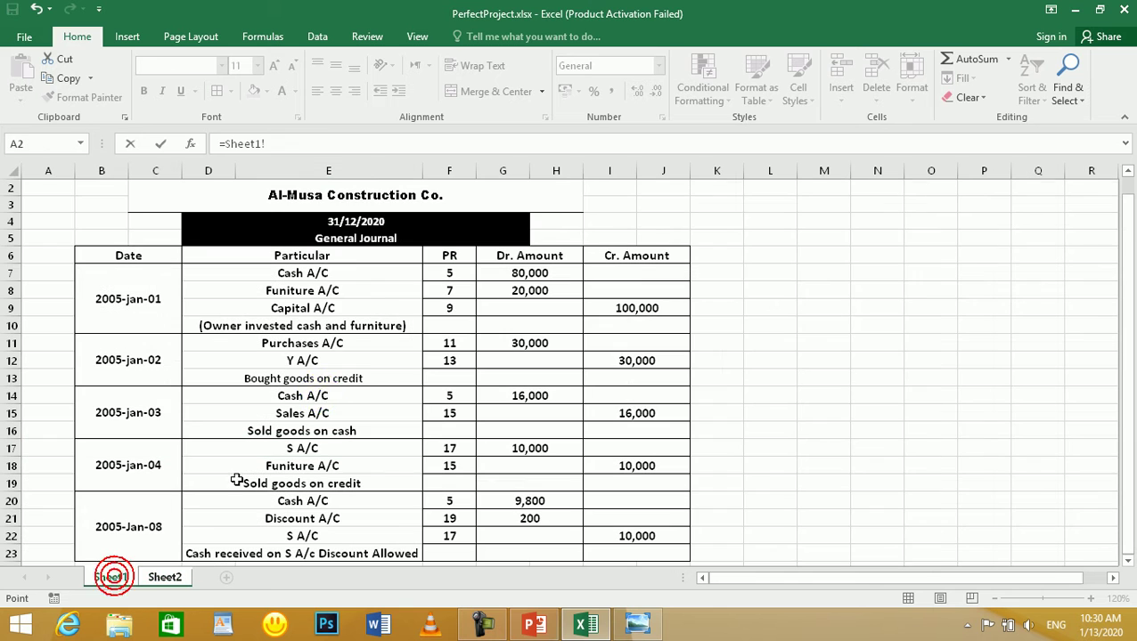
left_click(304, 294)
key("Return")
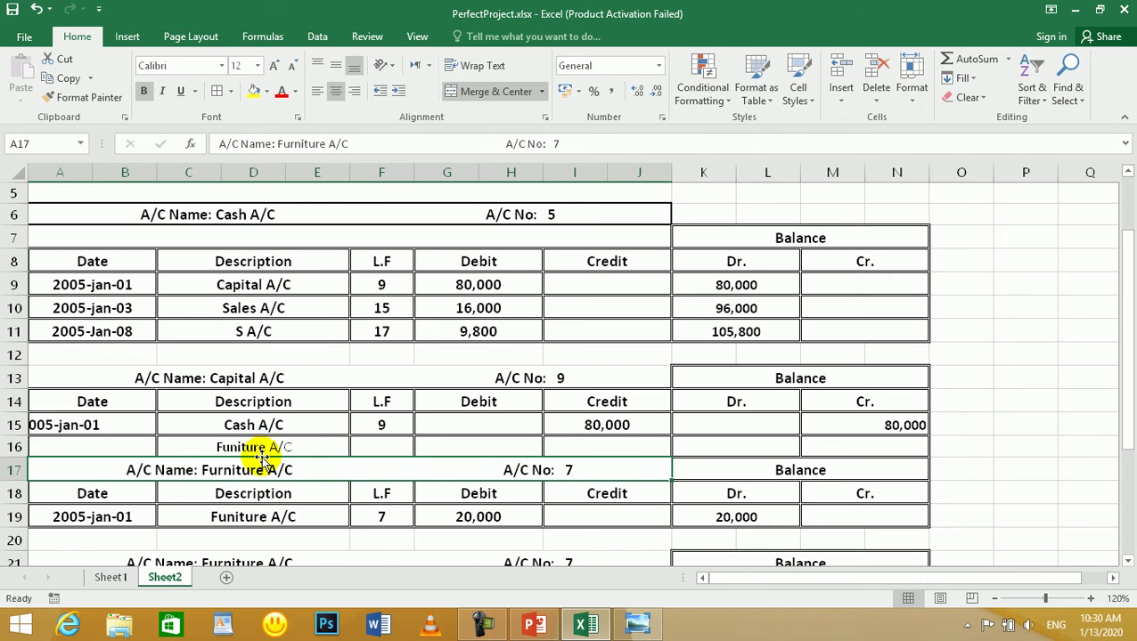
left_click(261, 444)
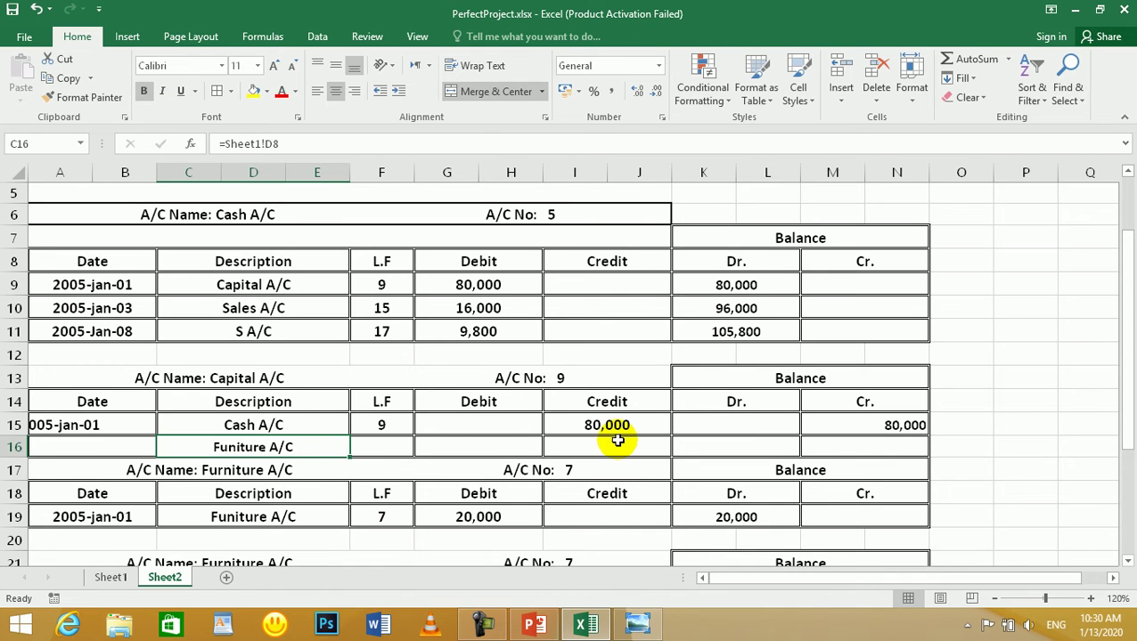
- Link the Capital A/C Credit cell I16 to the Funiture A/C Dr. Amount in row 8 of the Sheet1 journal and make it bold
left_click(585, 440)
type("=")
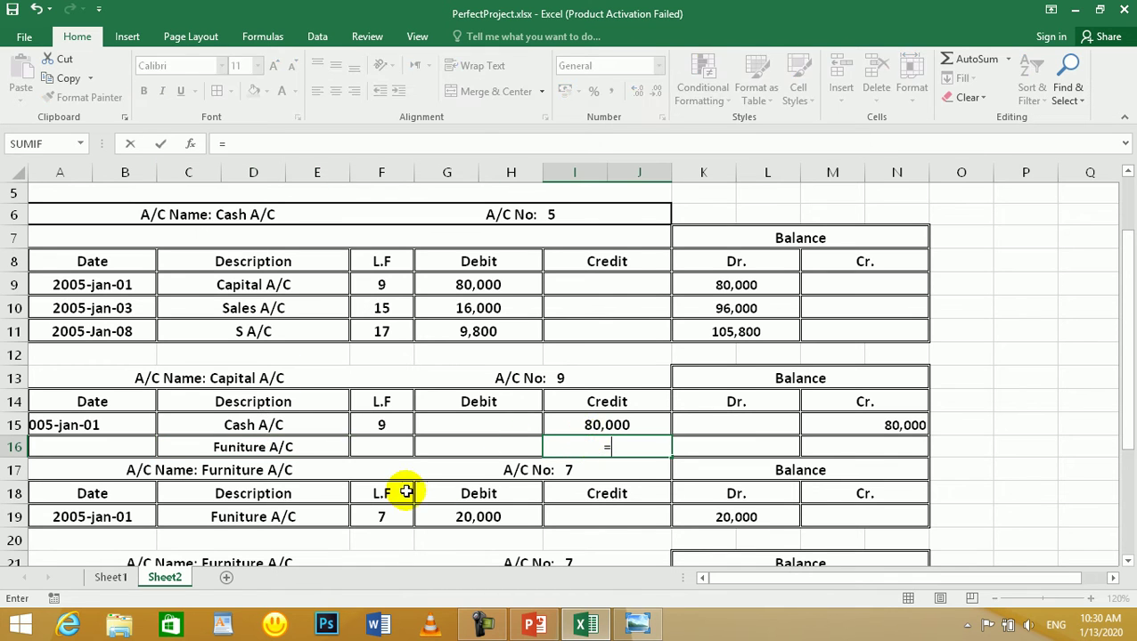
left_click(105, 577)
left_click(539, 291)
key("Return")
left_click(614, 438)
left_click(144, 90)
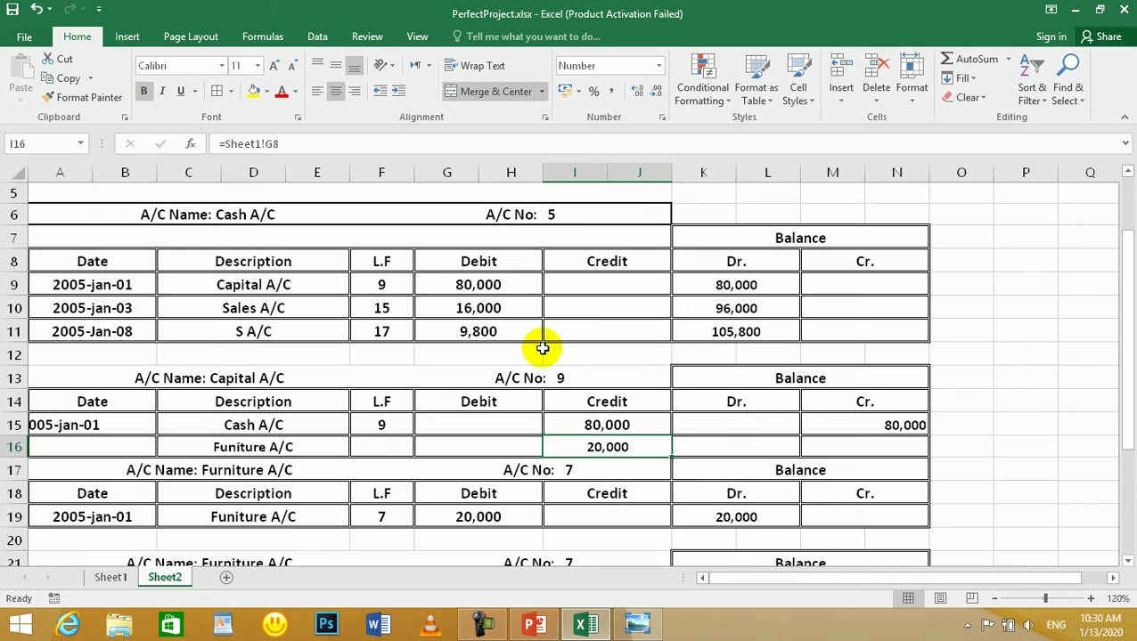
- Fill the Capital A/C Cr. balance cell M16 with the formula =I16
left_click(869, 424)
left_click(878, 441)
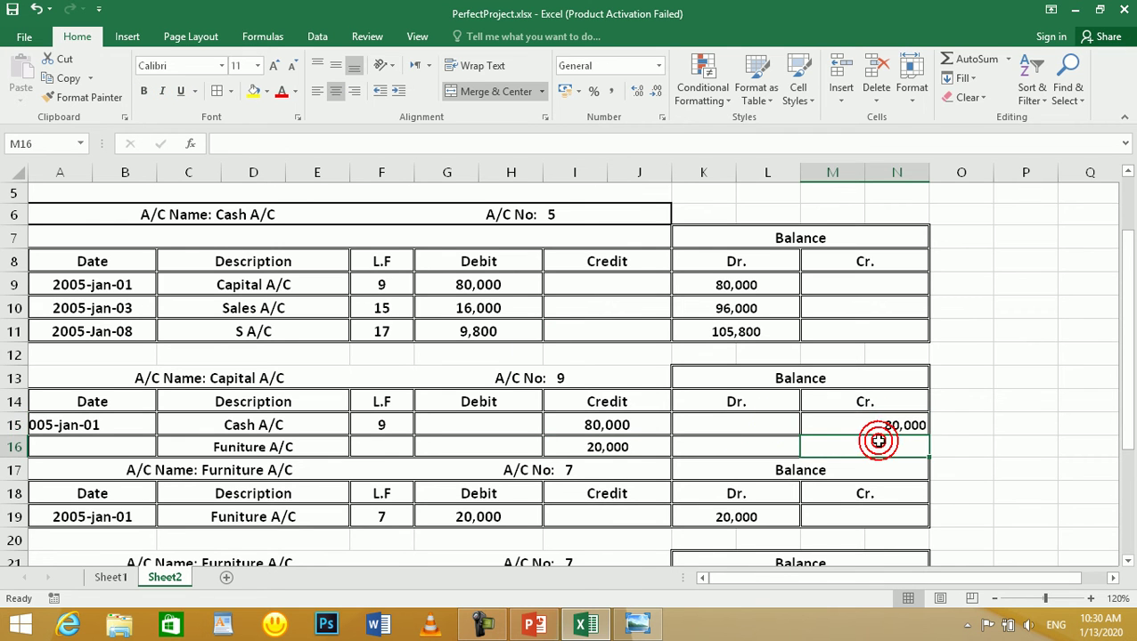
type("=")
left_click(574, 446)
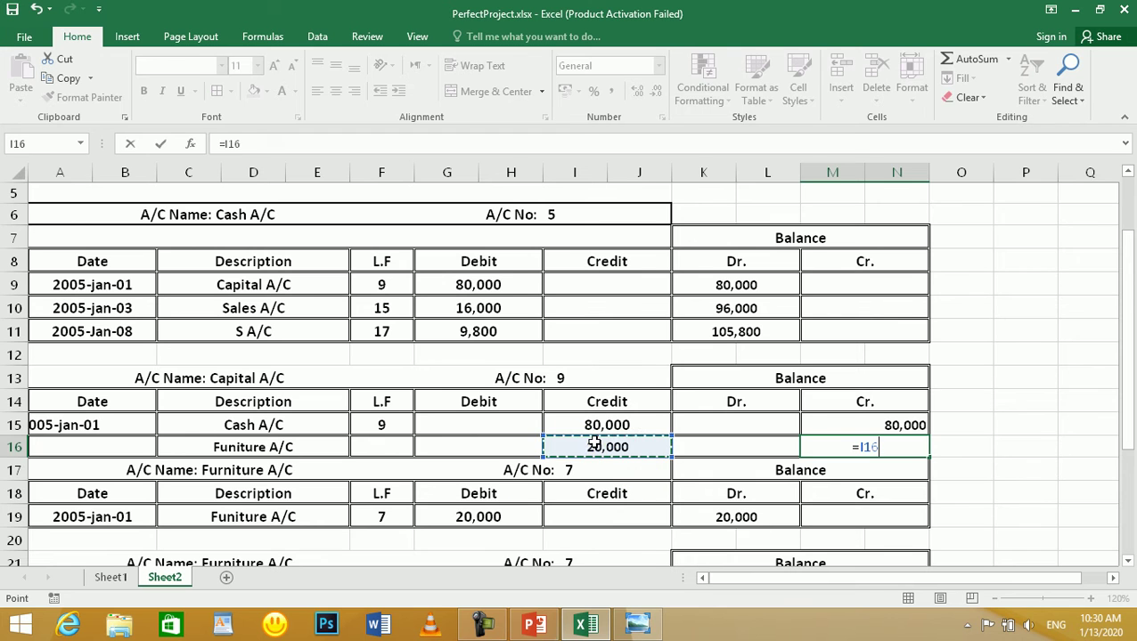
key("Return")
left_click(803, 448)
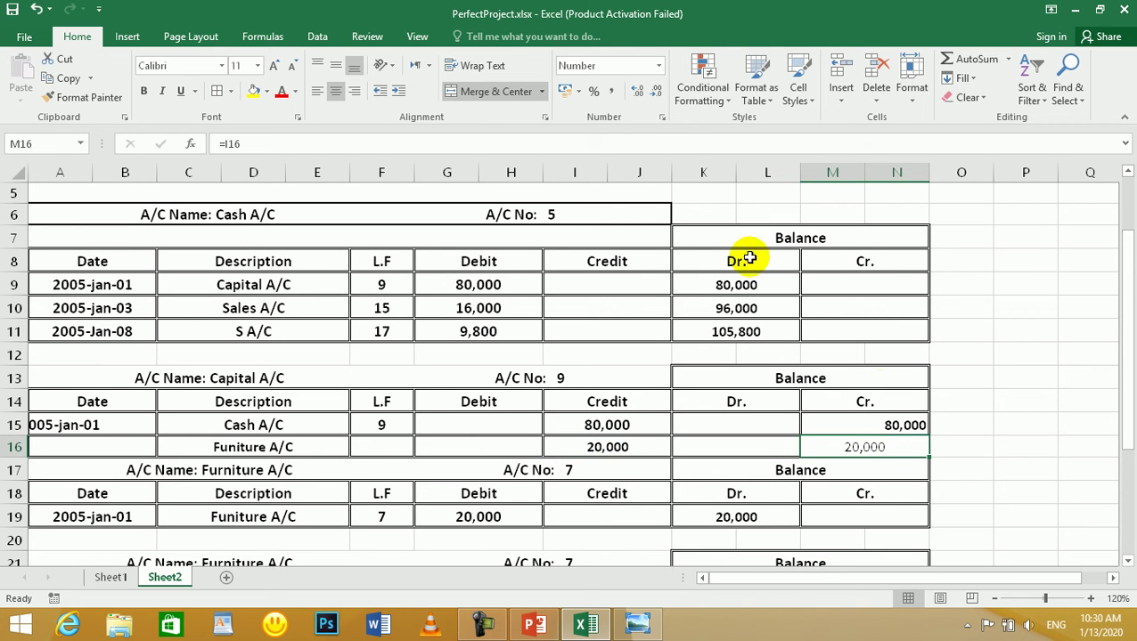
- Center the Capital A/C Cr. balances in M15:M16 and make them bold
left_click_drag(869, 429, 864, 445)
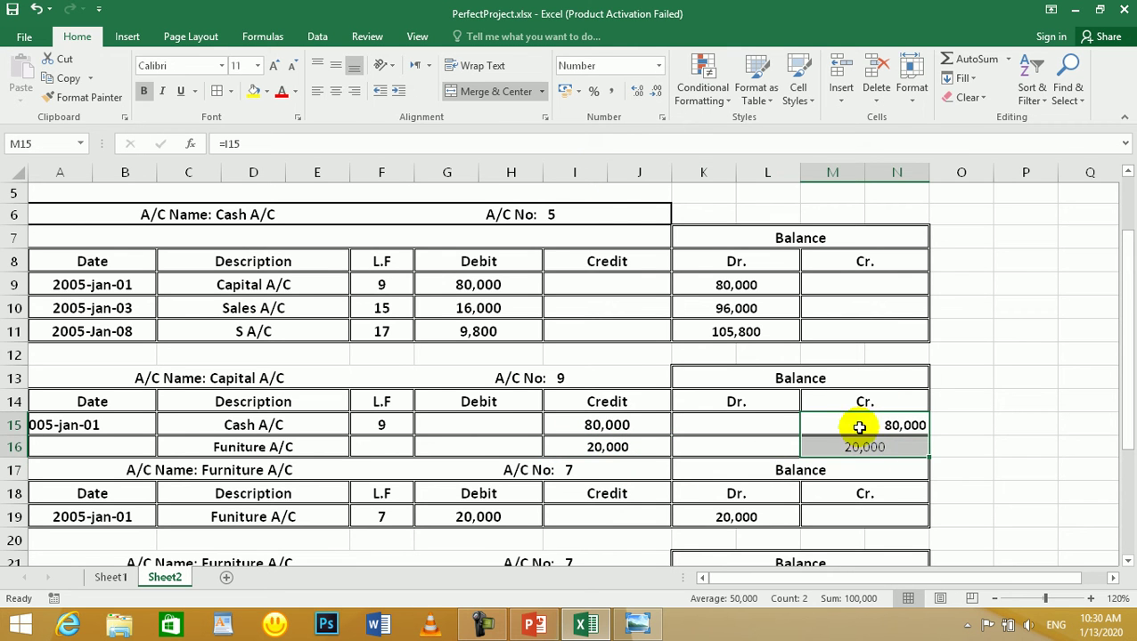
left_click(344, 93)
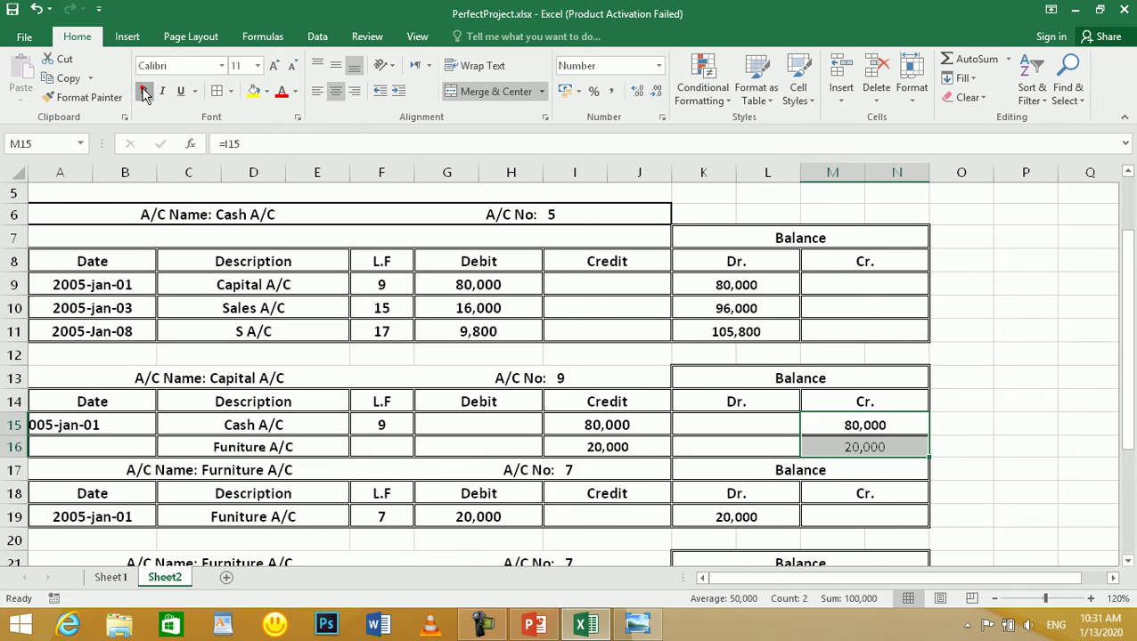
left_click(581, 383)
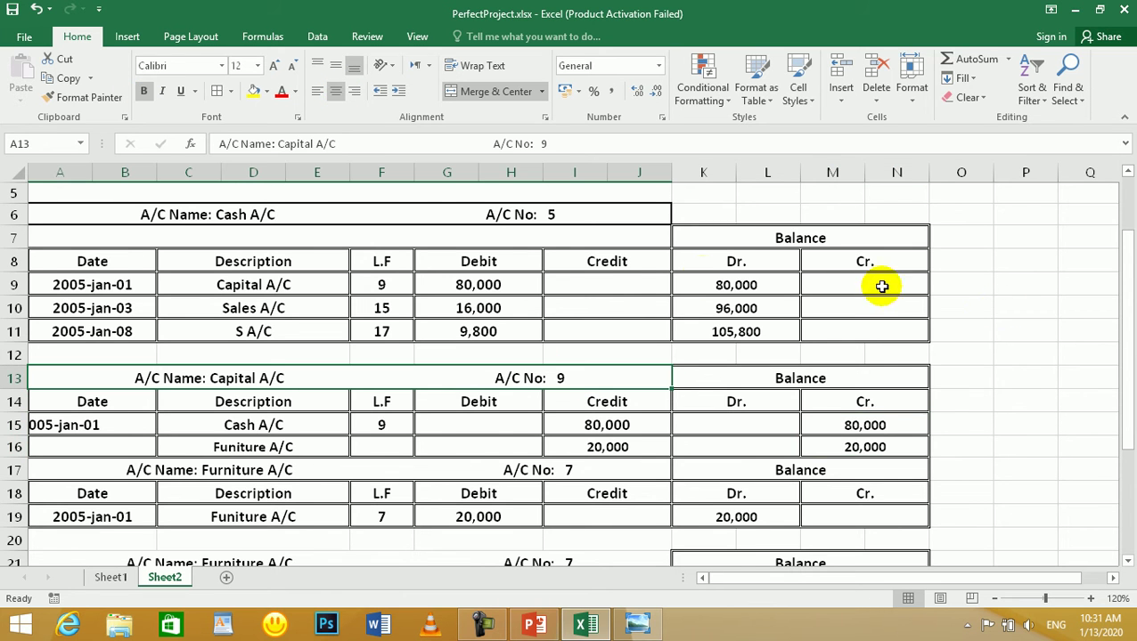
- Relink the Furniture A/C Description C19 to the Capital A/C entry in row 9 of the Sheet1 journal
scroll(595, 293, "down", 1)
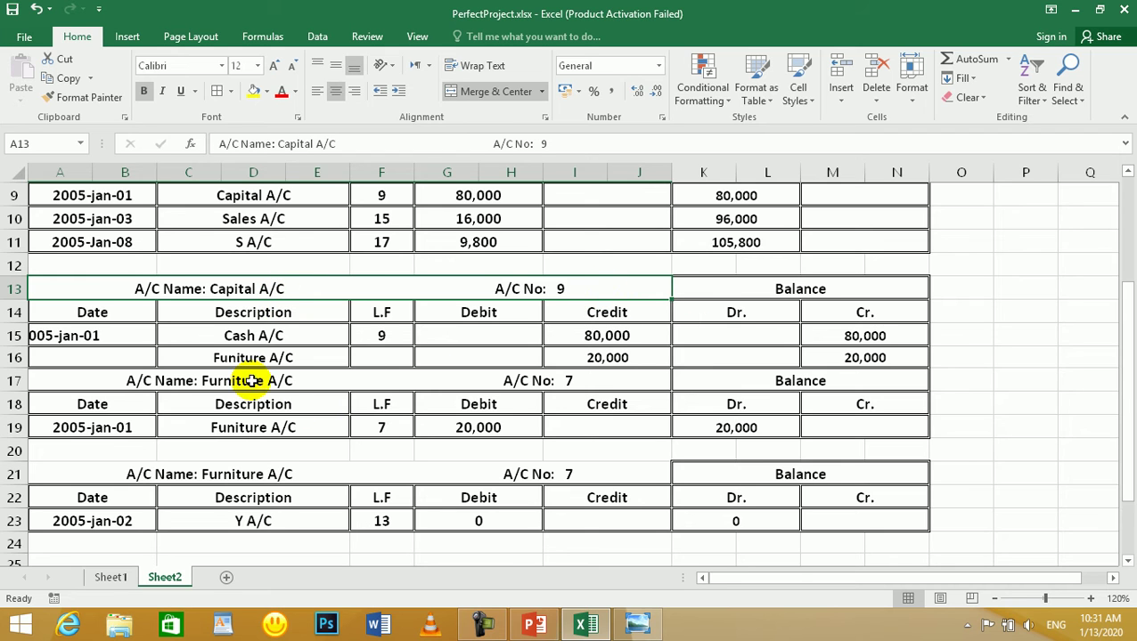
left_click(294, 427)
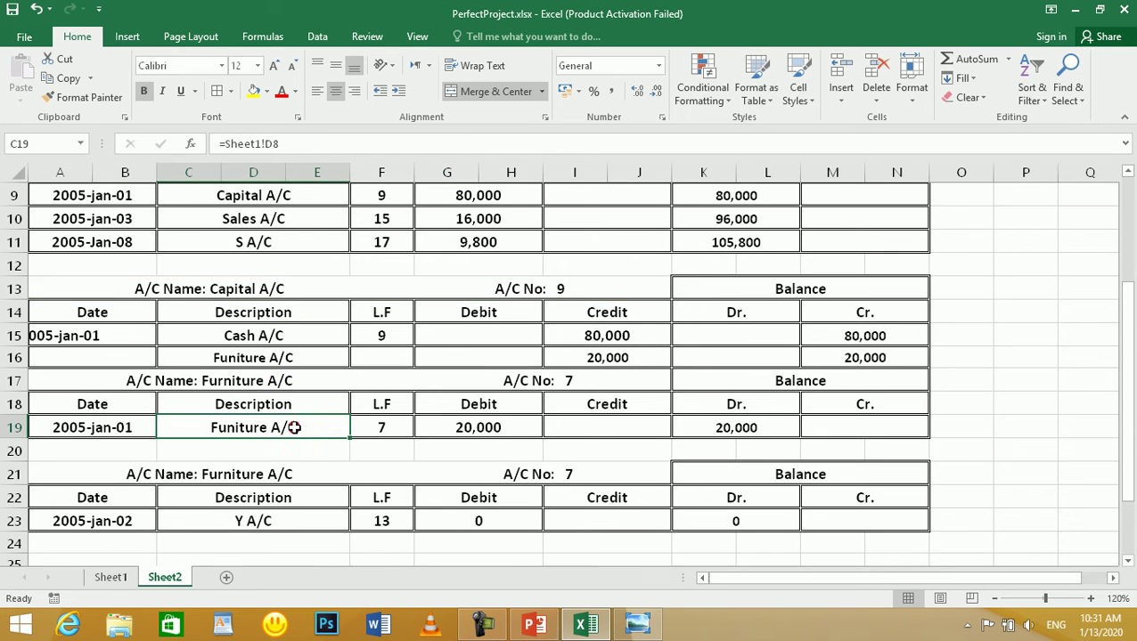
type("=")
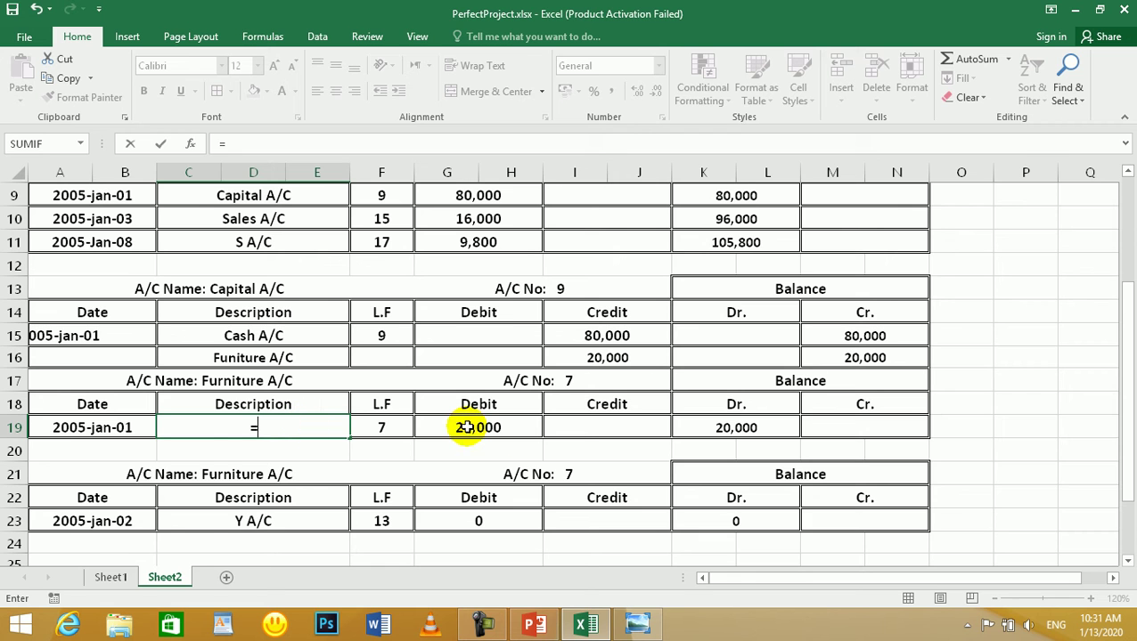
left_click(110, 577)
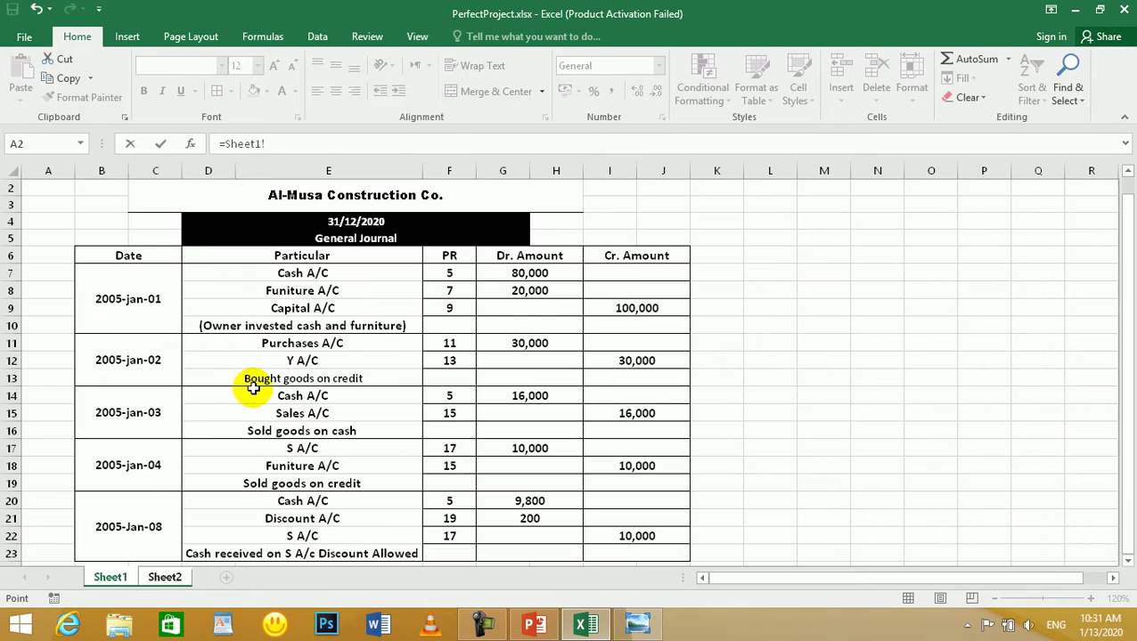
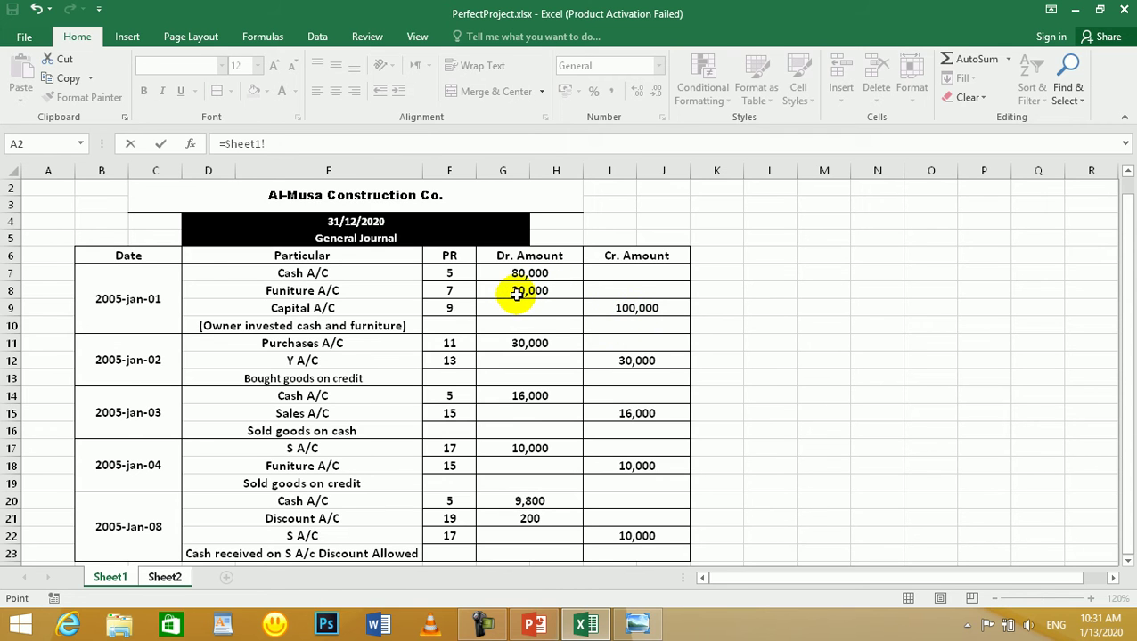
left_click(303, 308)
key("Return")
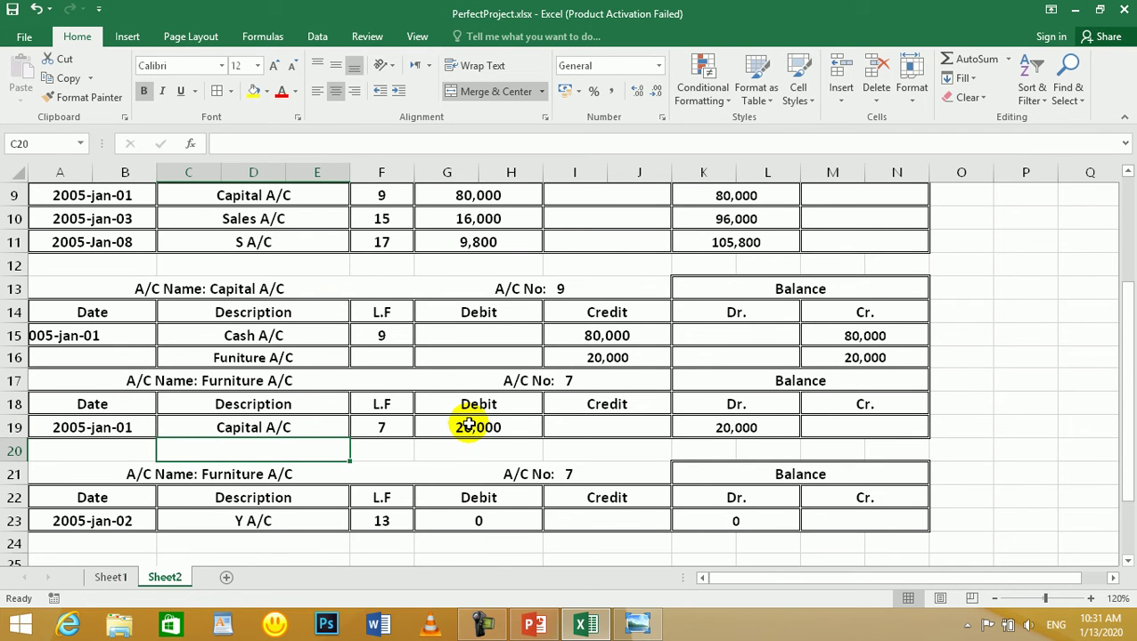
- Rename the account in the row 21 heading to Purchase A/C
scroll(419, 388, "down", 1)
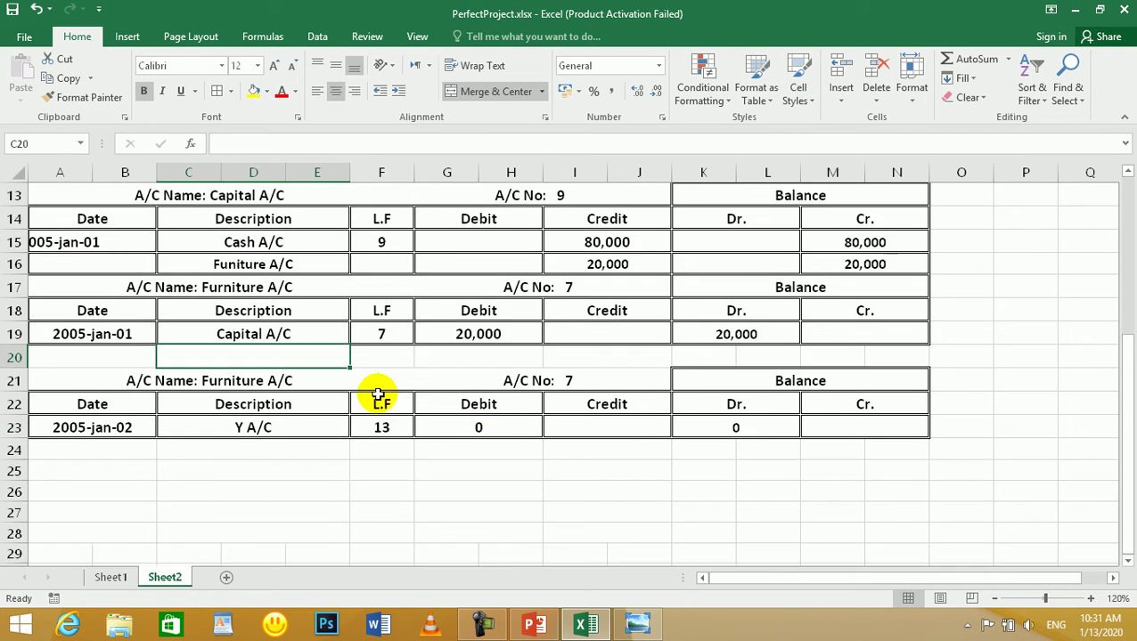
double_click(249, 382)
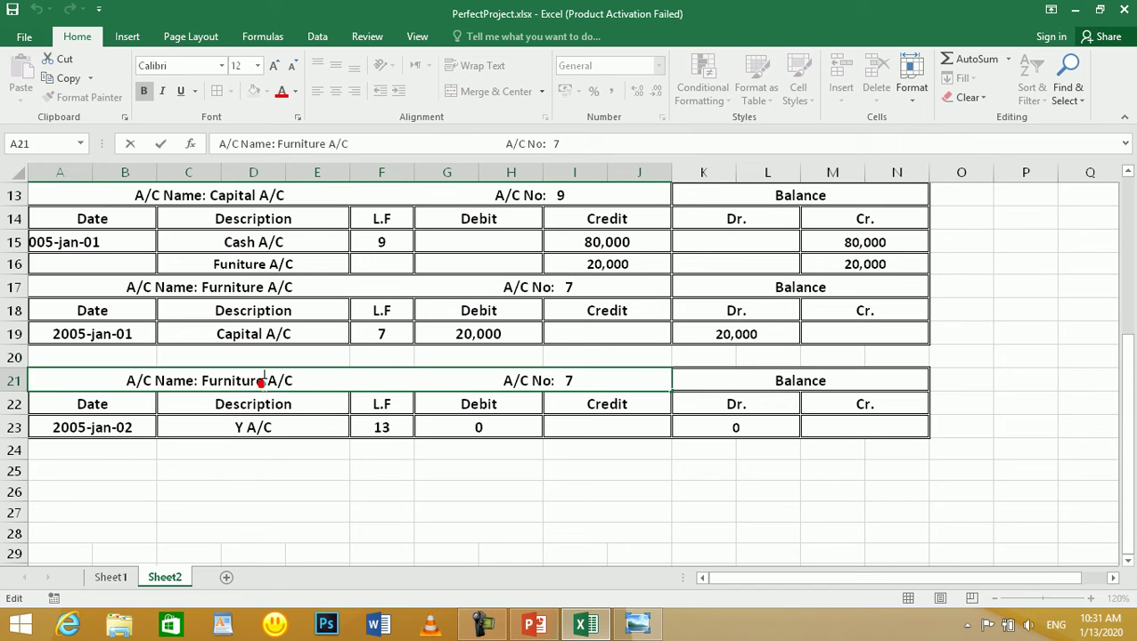
key("BackSpace")
key("BackSpace")
key("BackSpace")
key("BackSpace")
key("BackSpace")
key("BackSpace")
key("BackSpace")
key("BackSpace")
key("BackSpace")
key("BackSpace")
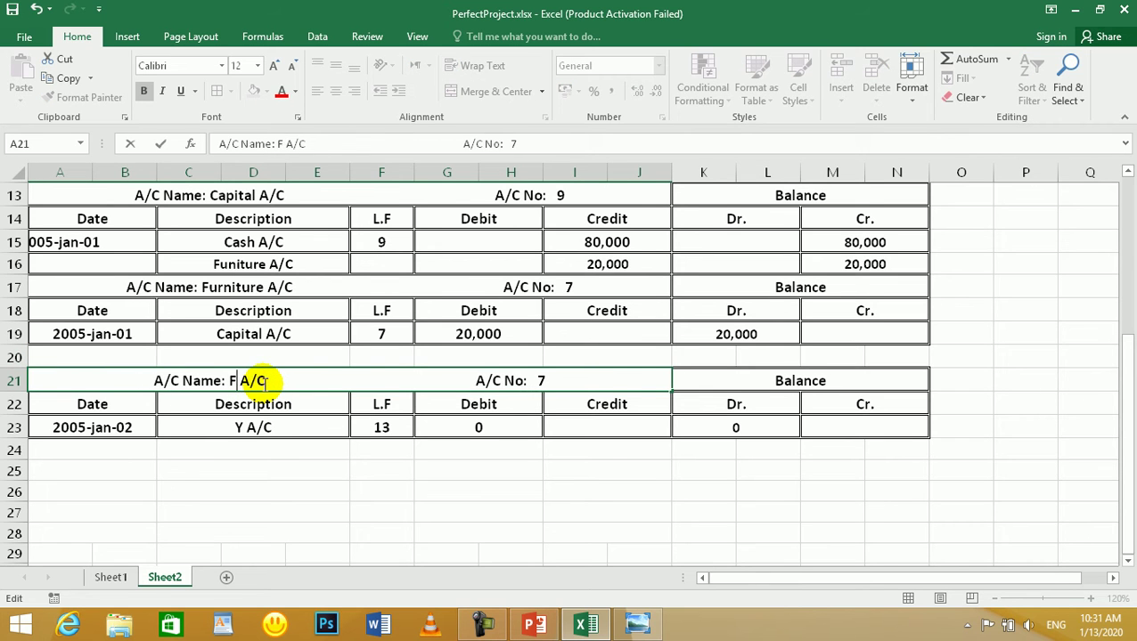
type("pUR")
key("BackSpace")
key("BackSpace")
key("BackSpace")
type("Purchase")
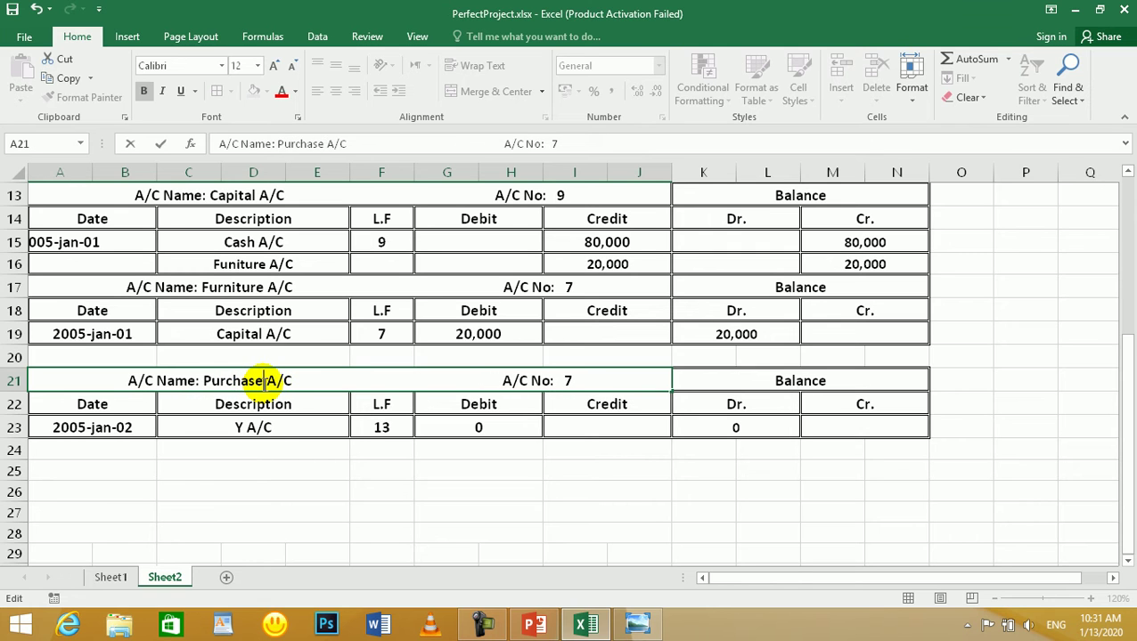
key("Return")
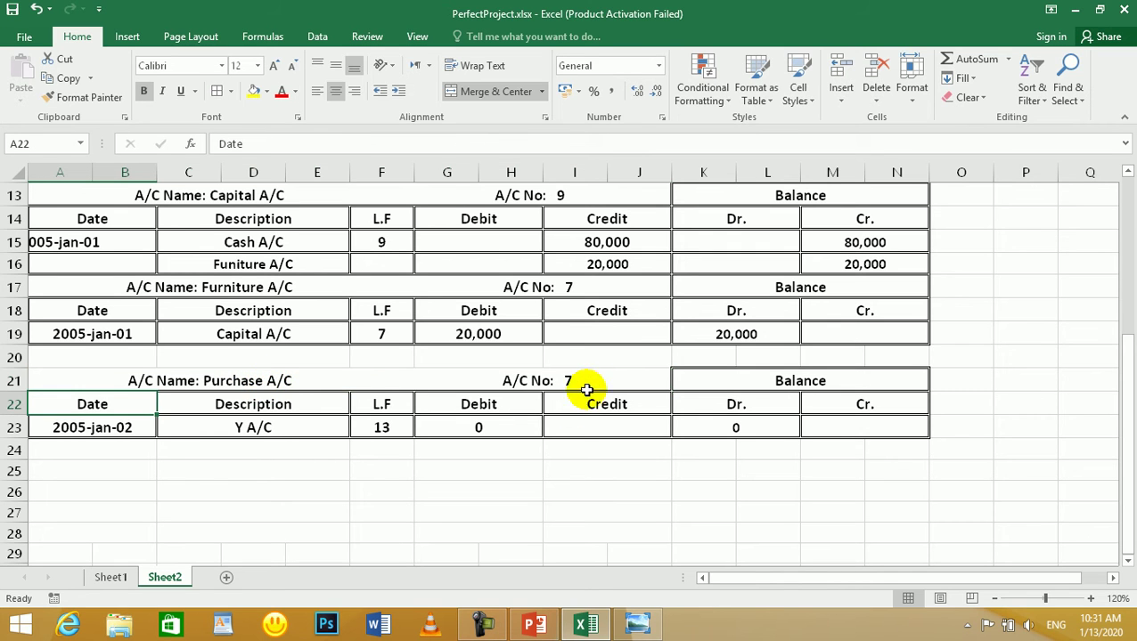
- Set the account number in the row 21 Purchase A/C heading to 11, as listed in the Sheet1 journal
left_click(111, 579)
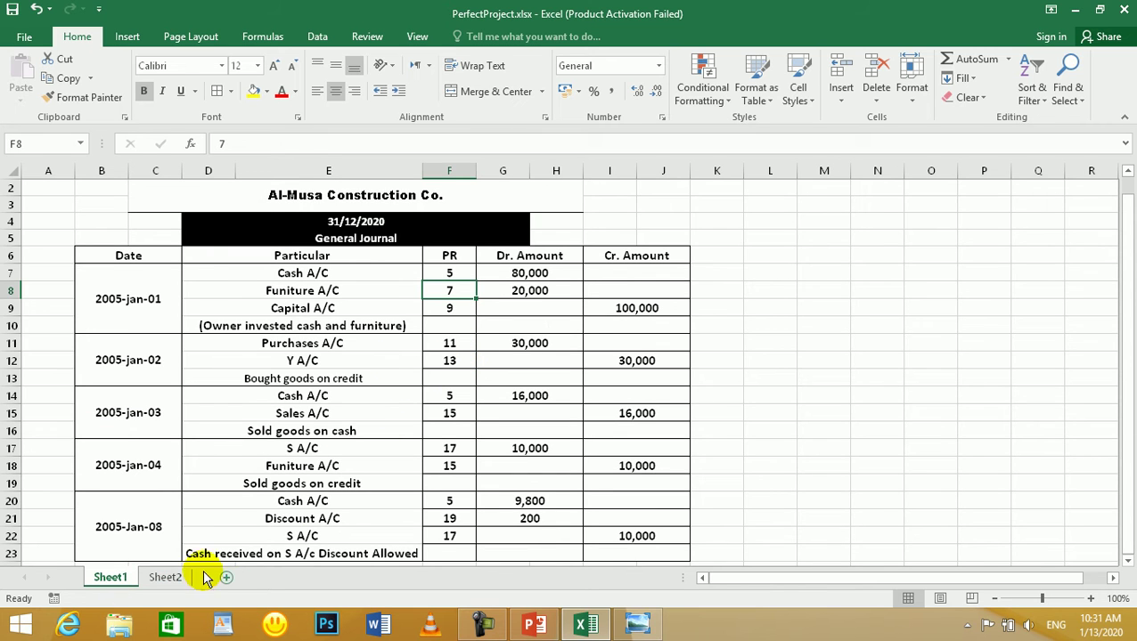
left_click(165, 578)
left_click(612, 385)
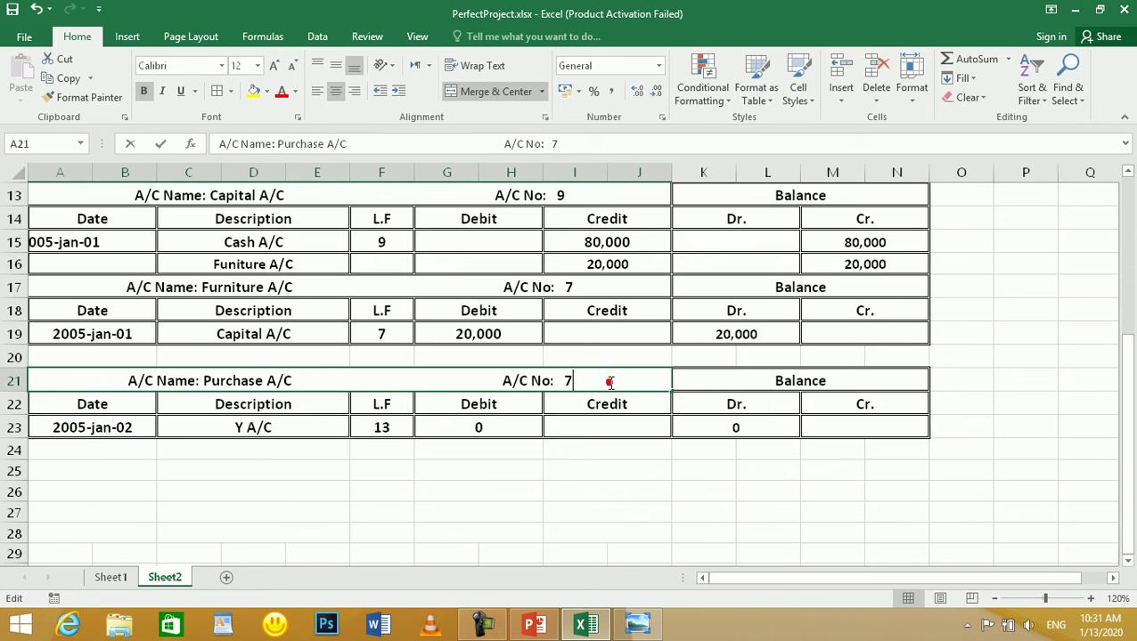
double_click(611, 385)
key("BackSpace")
type("11")
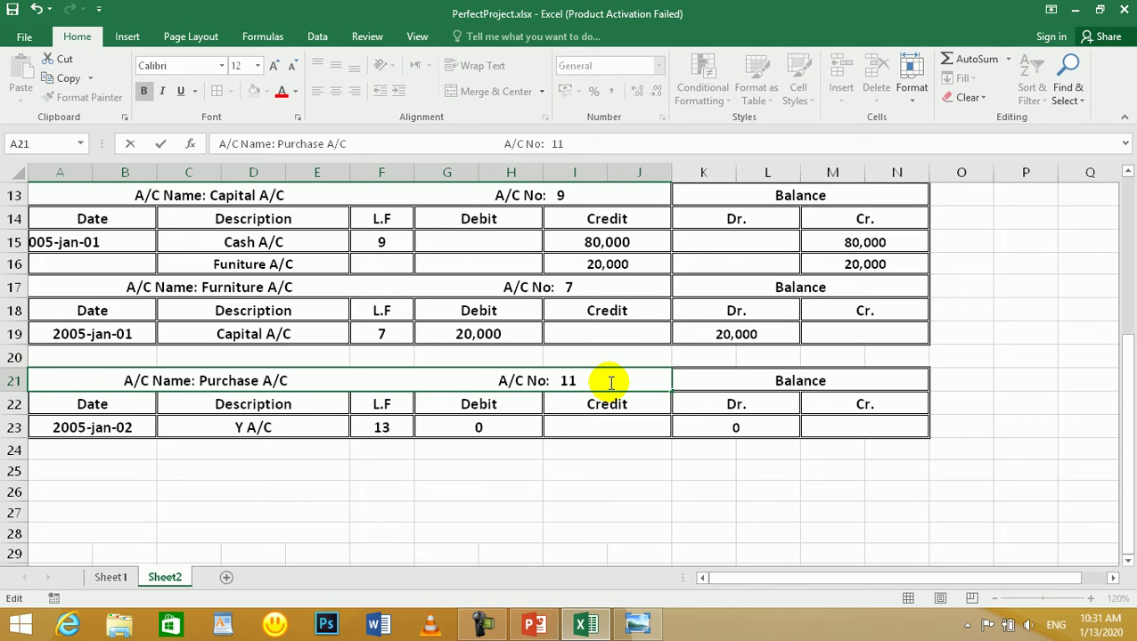
key("Return")
- Link the Purchase A/C Description C23 to the Y A/C entry in D12 of the Sheet1 journal
left_click(255, 429)
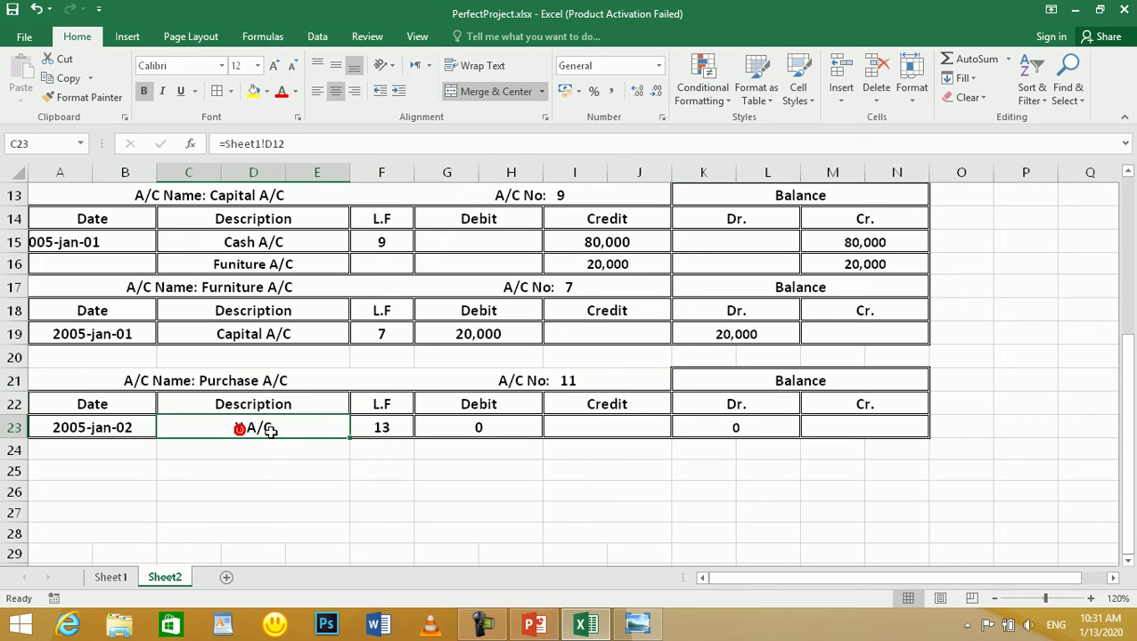
type("=")
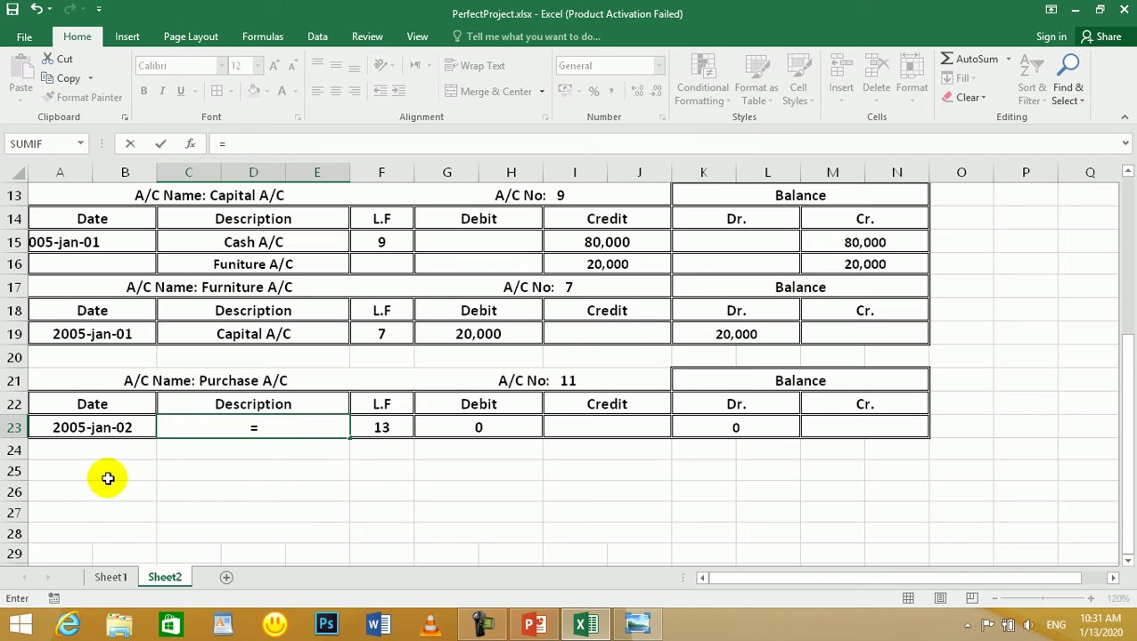
left_click(111, 579)
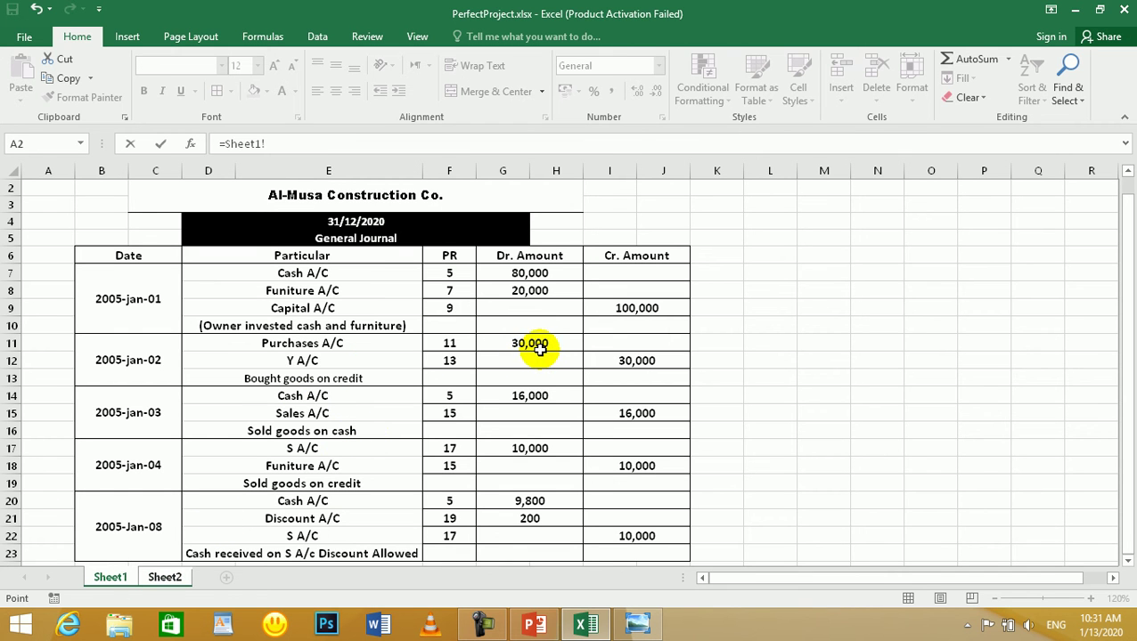
left_click(306, 362)
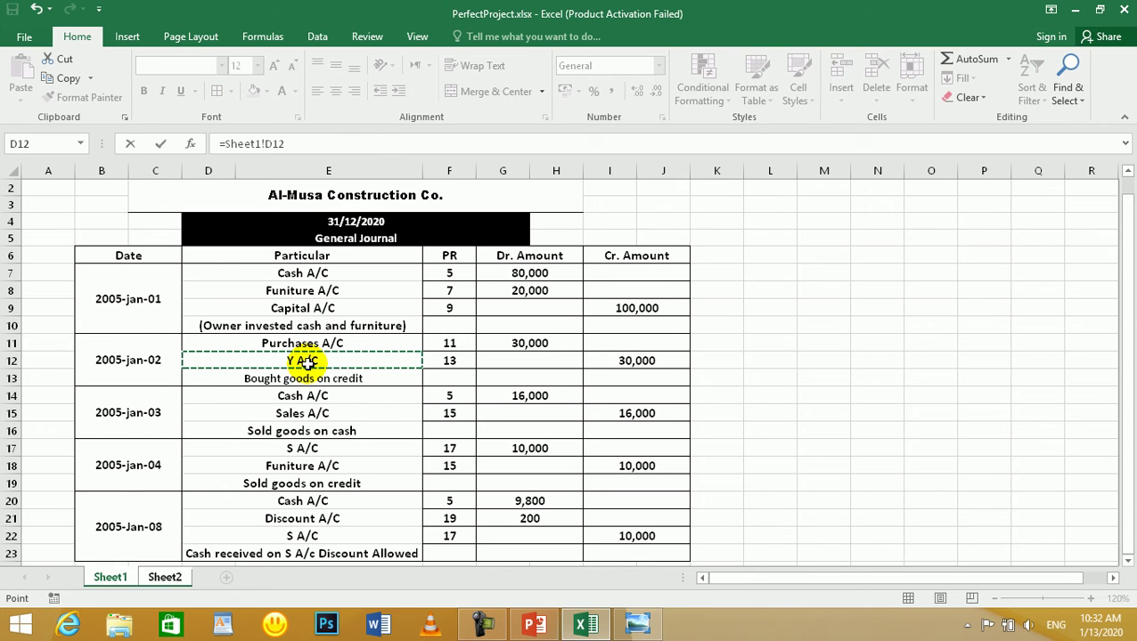
key("Return")
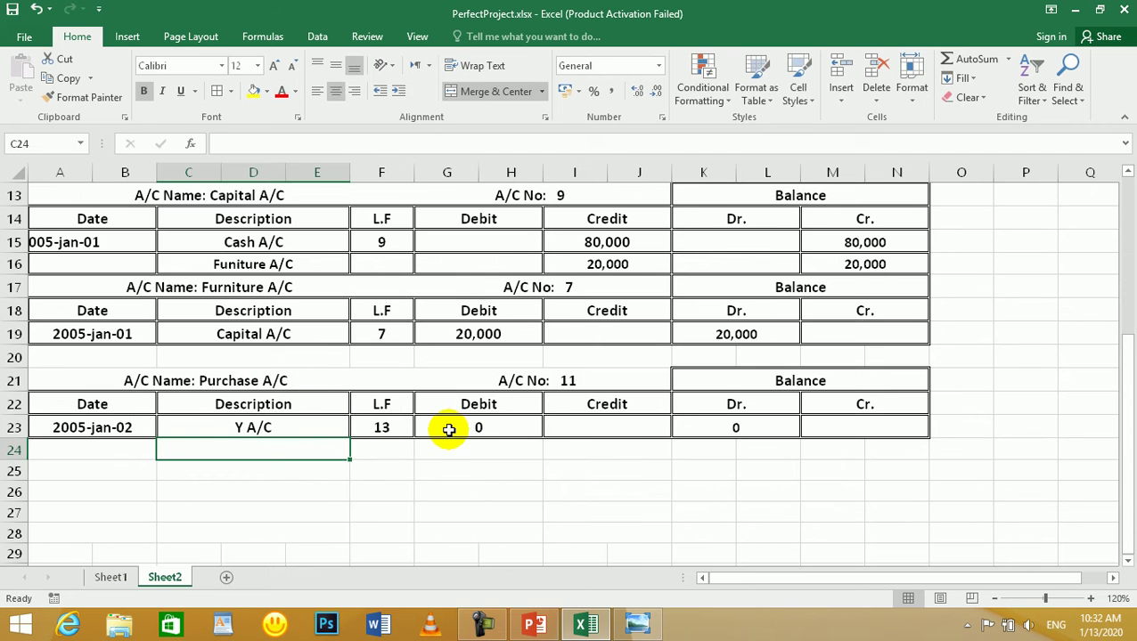
- Link the Purchase A/C L.F cell F23 to the Y A/C PR number in row 12 of the Sheet1 journal
left_click(389, 428)
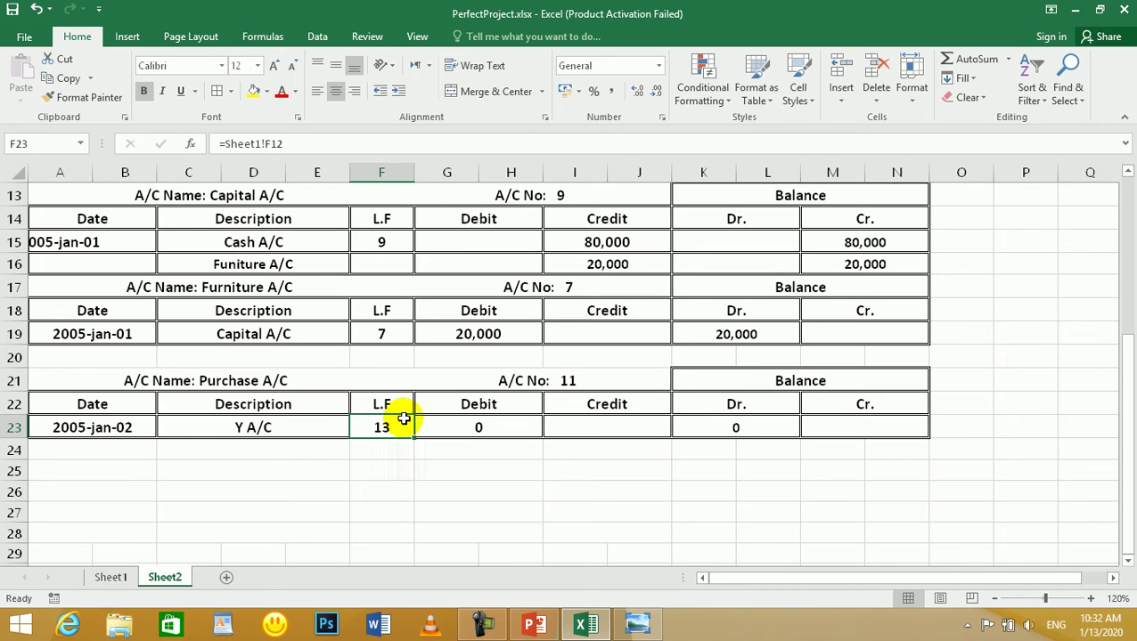
type("=")
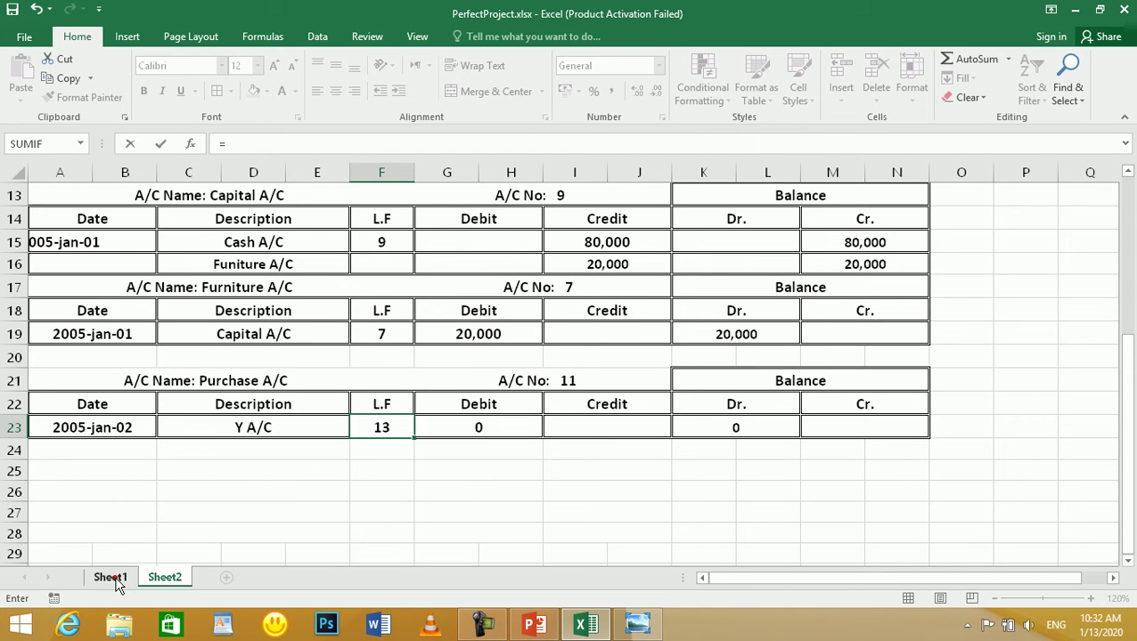
left_click(111, 578)
key("Return")
- Link the Purchase A/C Debit G23 to the Purchases A/C Dr. Amount in G11 of the Sheet1 journal
left_click(504, 428)
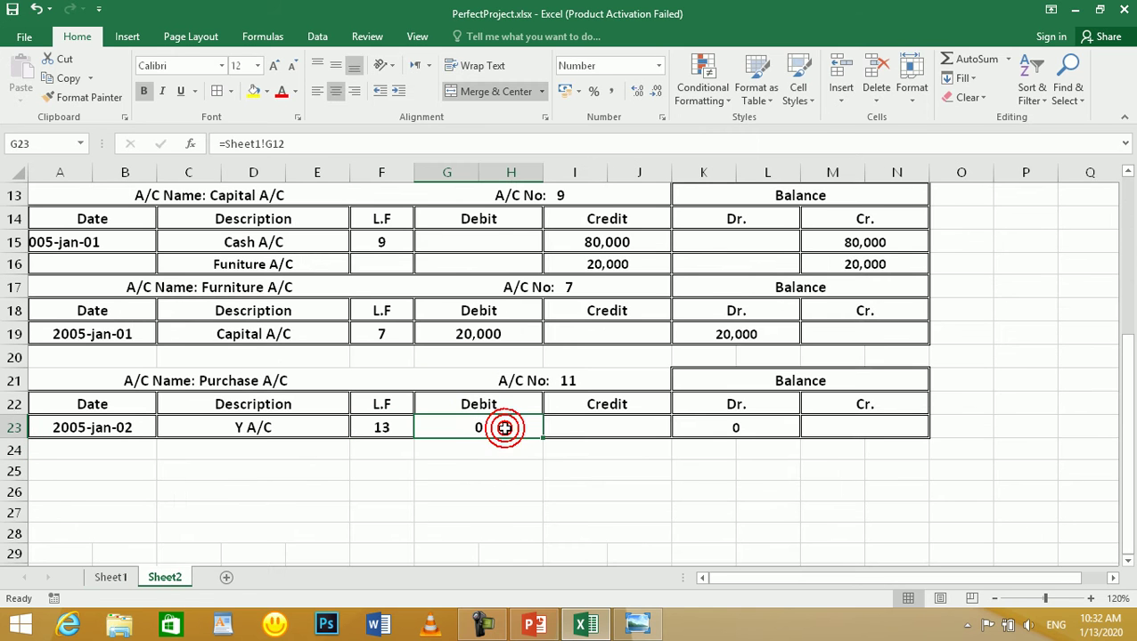
type("=")
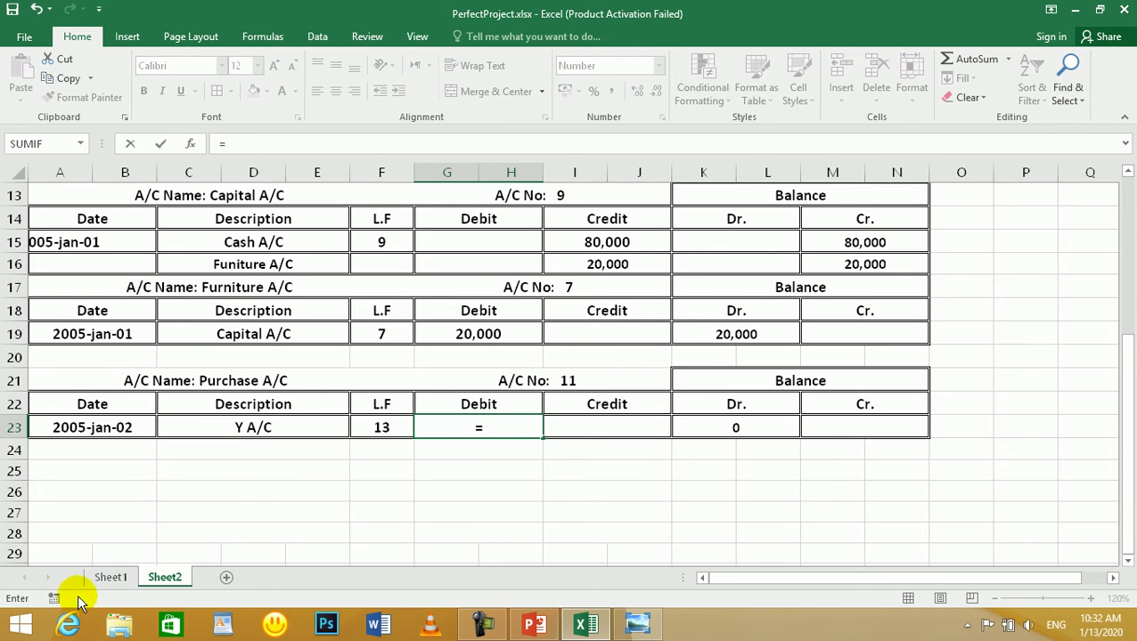
left_click(108, 578)
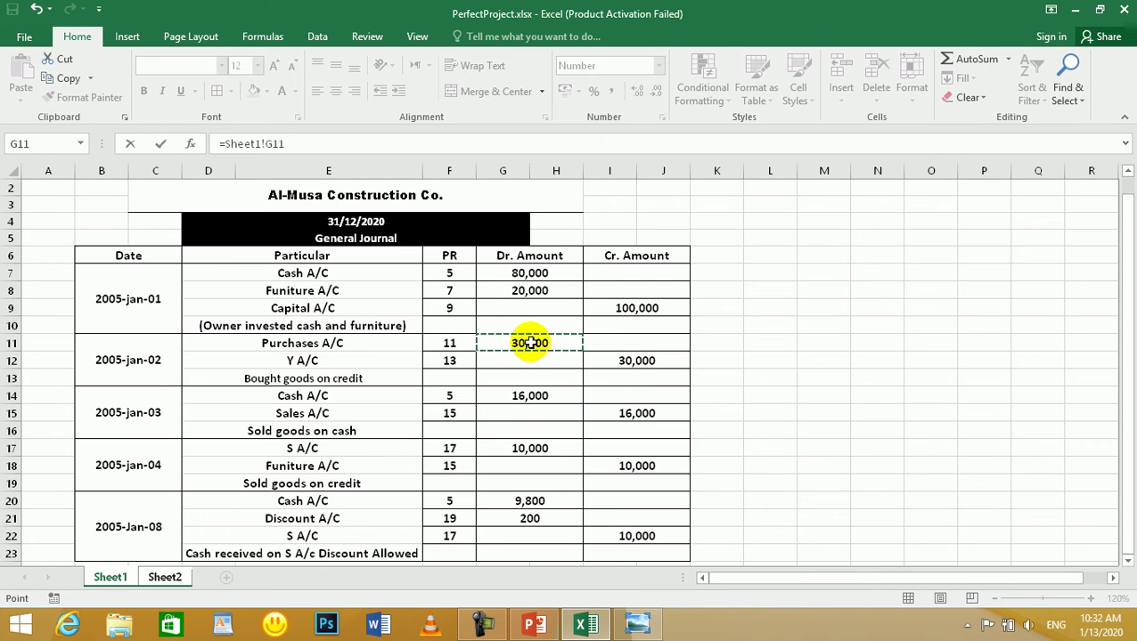
key("Return")
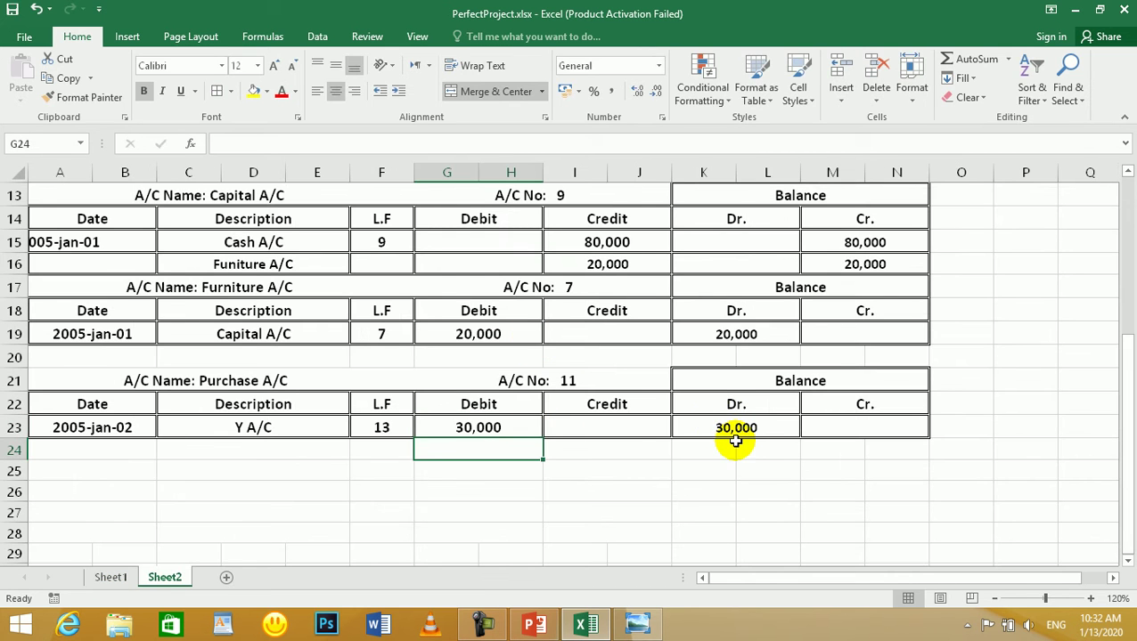
left_click(566, 515)
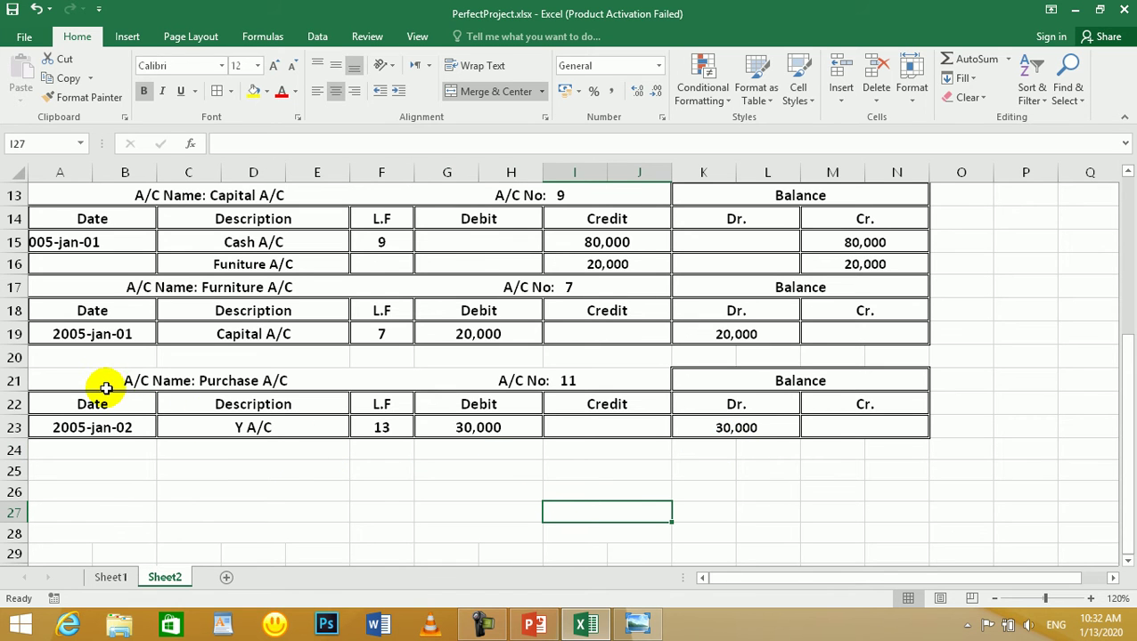
- Copy the Purchase A/C ledger table in rows 21 to 23 and paste it starting at A25
left_click(111, 578)
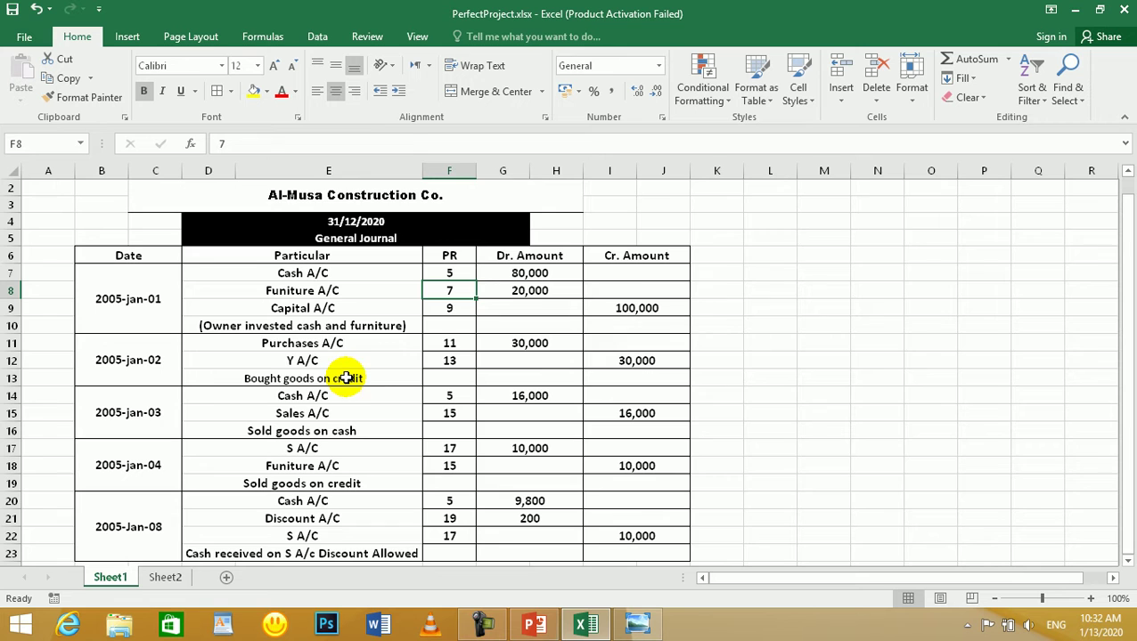
left_click(294, 360)
left_click(159, 577)
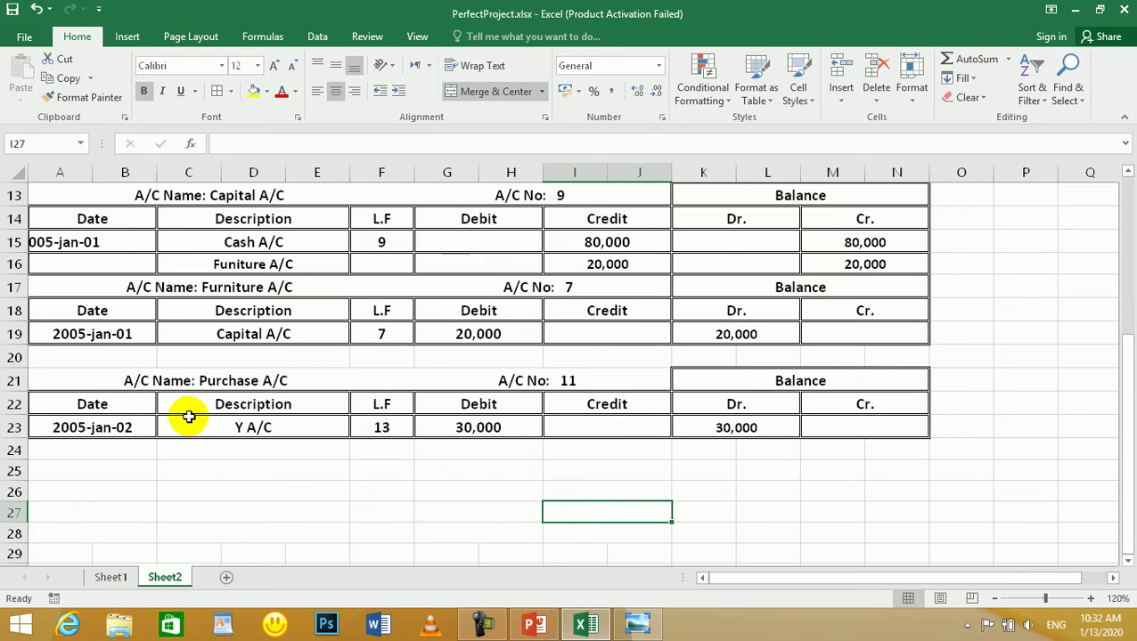
left_click_drag(87, 379, 807, 430)
key("ctrl+c")
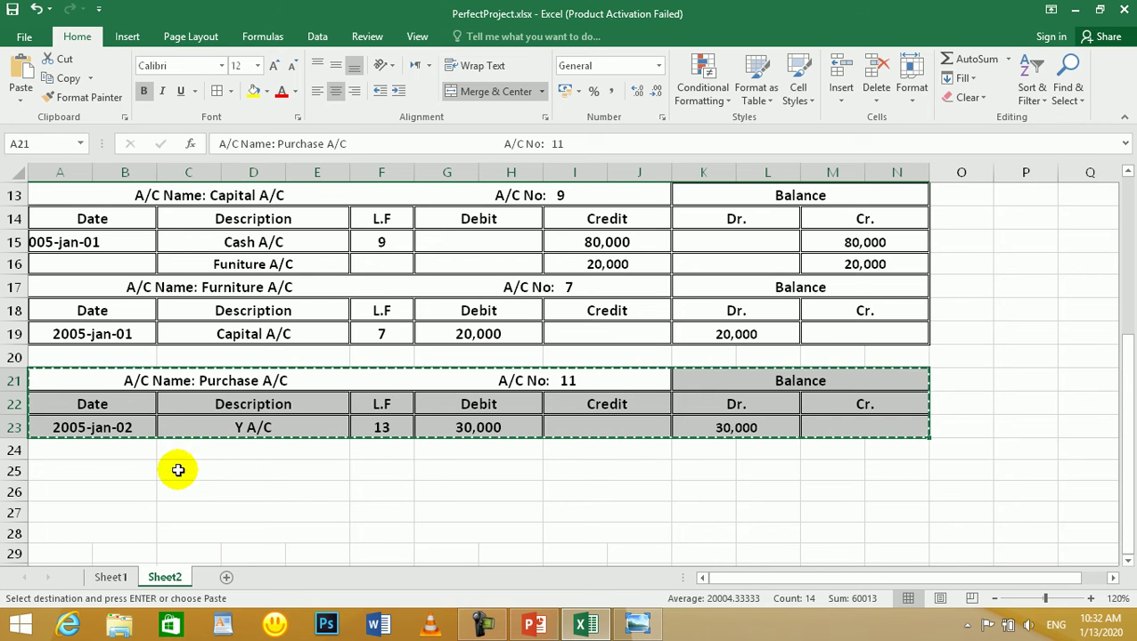
left_click(92, 463)
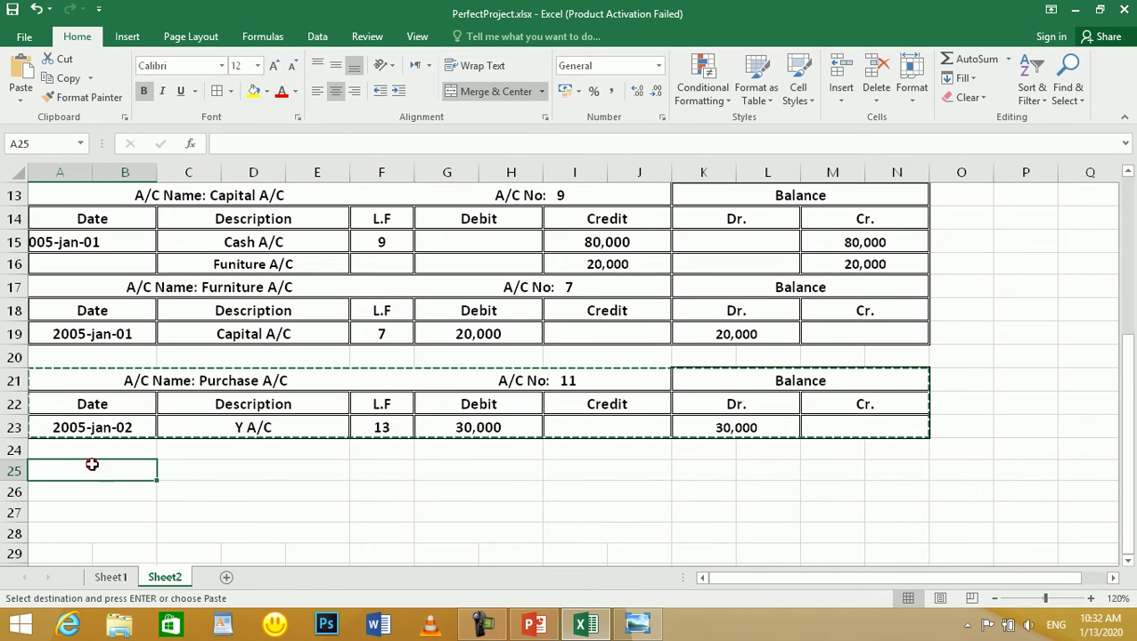
key("ctrl+v")
left_click(481, 491)
key("Escape")
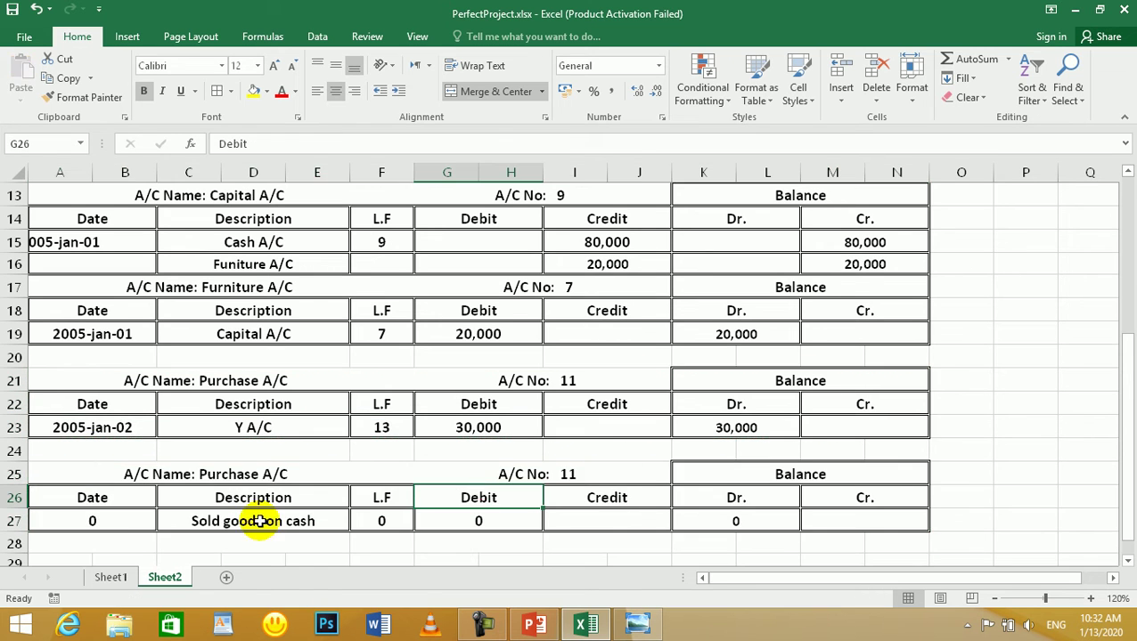
- Rename the account in the row 25 heading to Y A/C
double_click(261, 474)
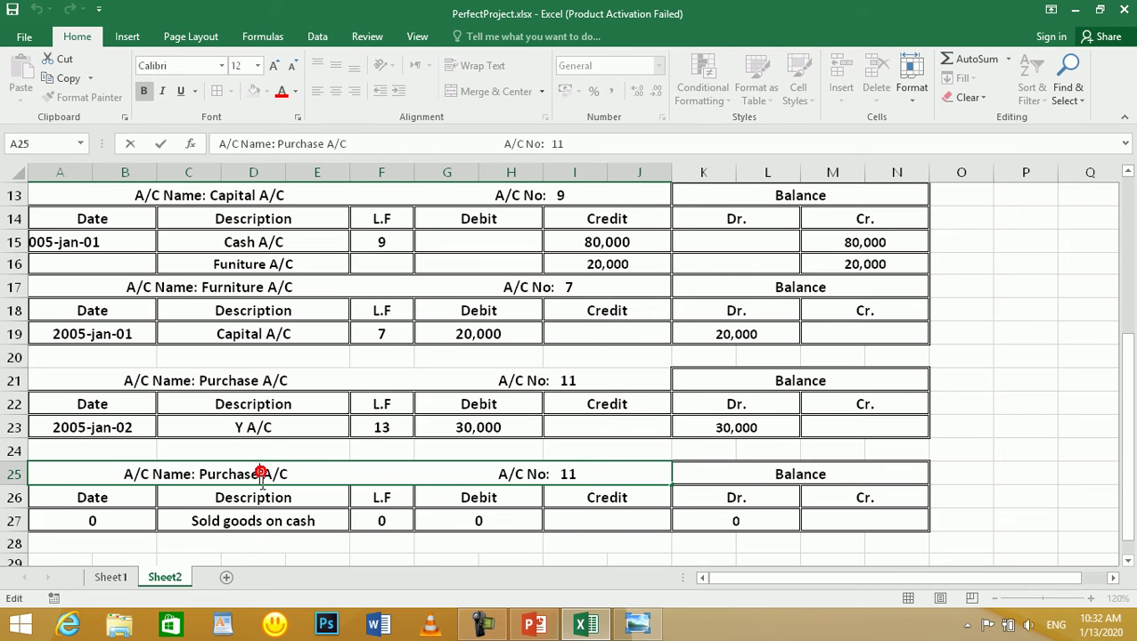
key("BackSpace")
key("BackSpace")
key("BackSpace")
key("BackSpace")
key("BackSpace")
key("BackSpace")
key("BackSpace")
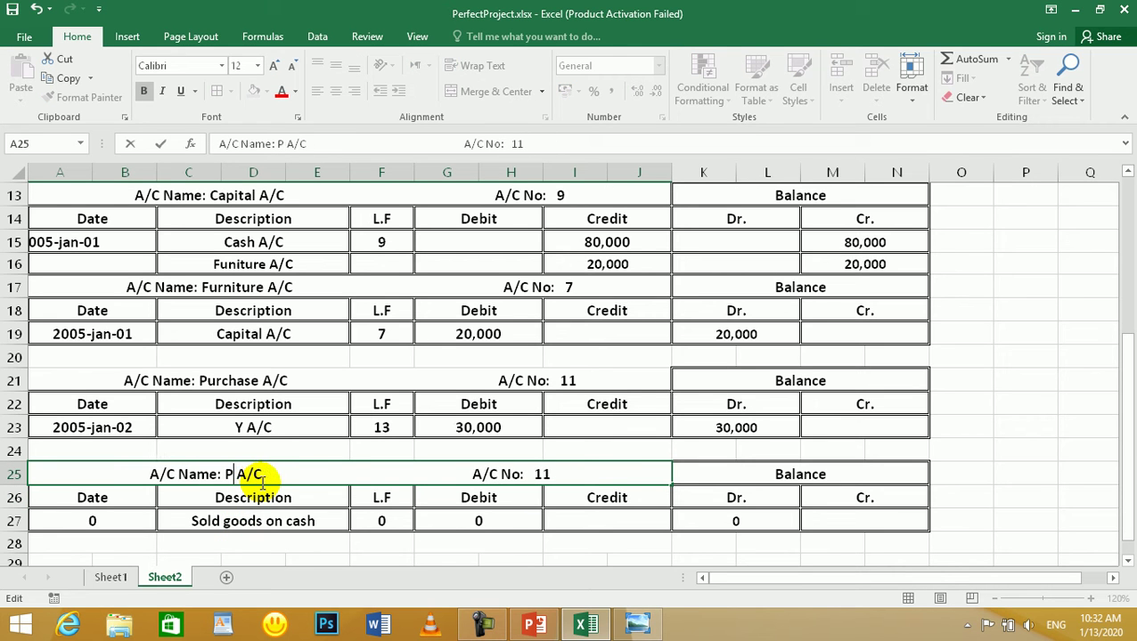
key("BackSpace")
type("Y")
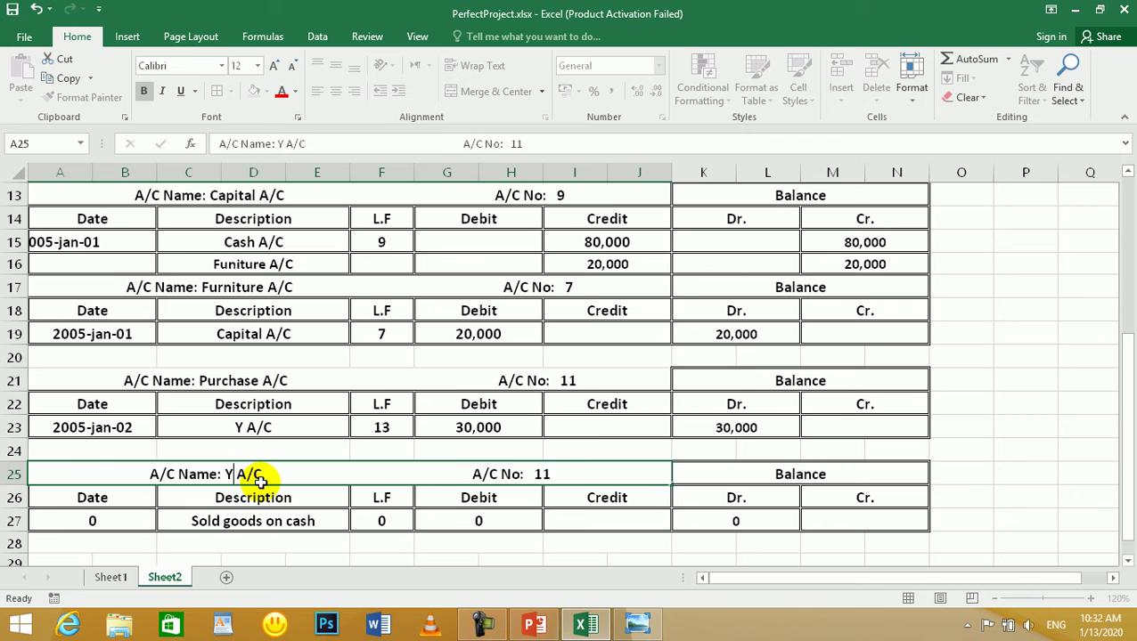
key("Return")
- Link the Y A/C Date cell A27 to the 2005-jan-02 date in the Sheet1 journal
left_click(246, 526)
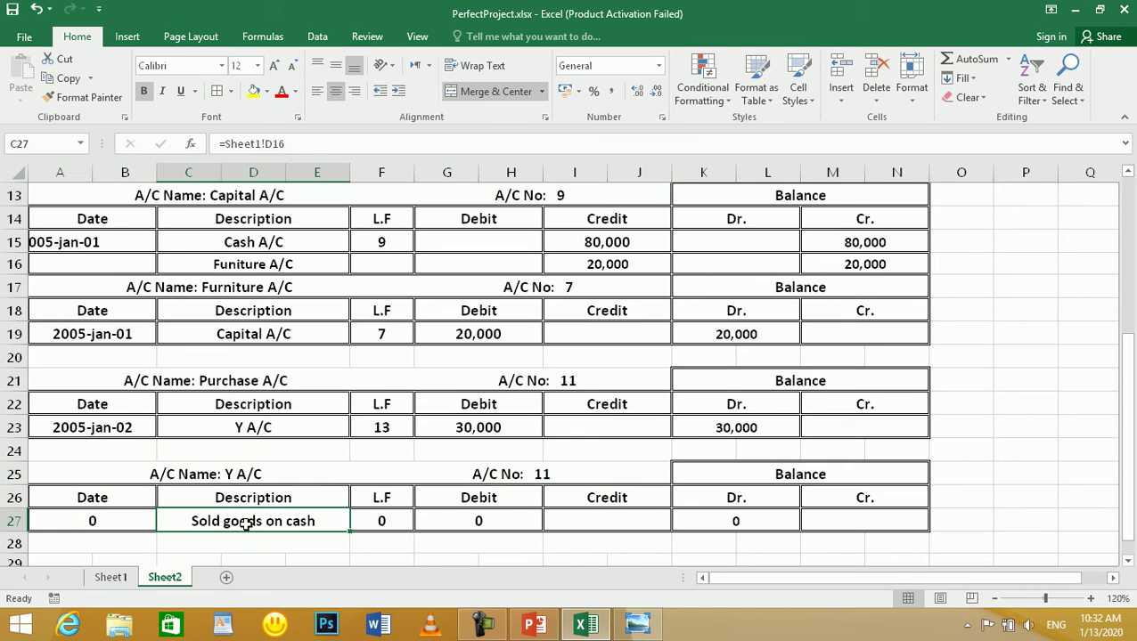
left_click(126, 526)
type("=")
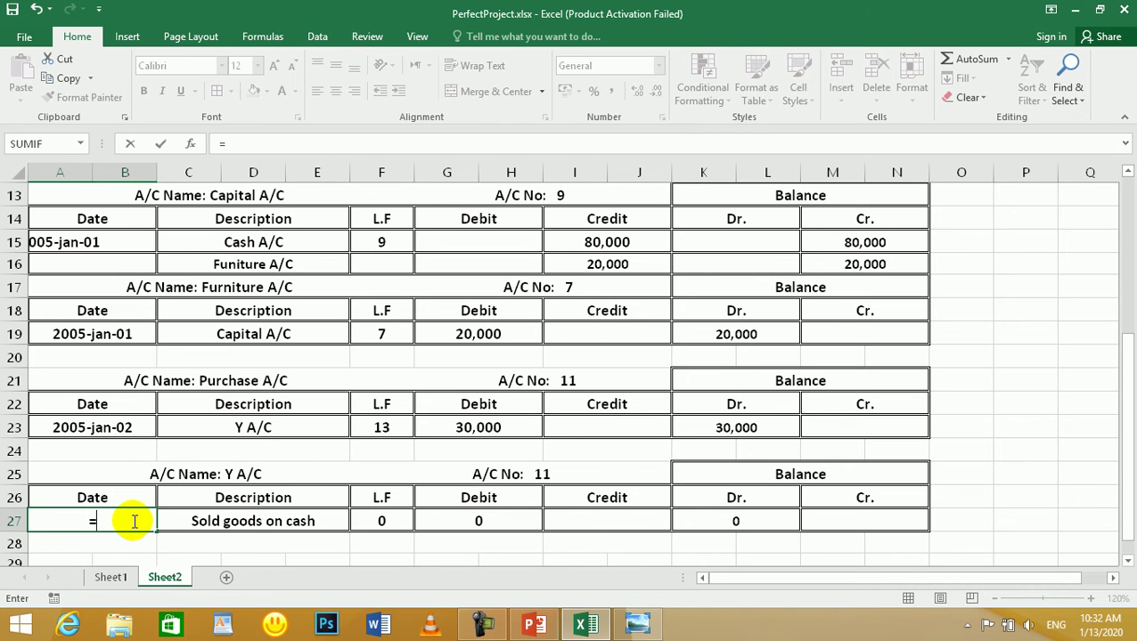
left_click(107, 577)
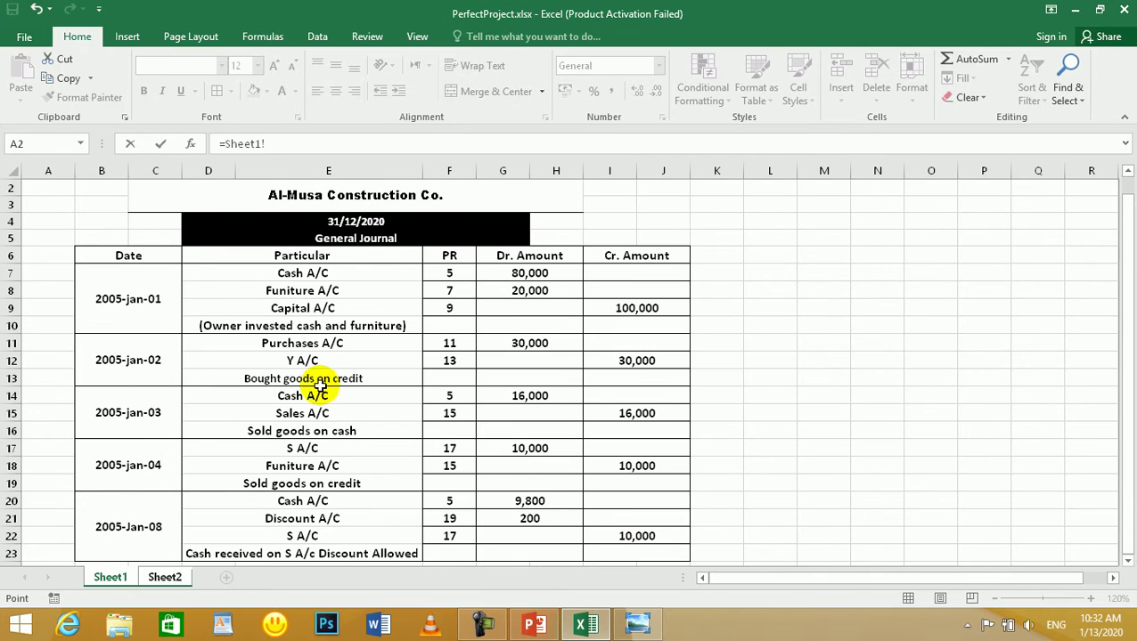
left_click(147, 370)
key("Return")
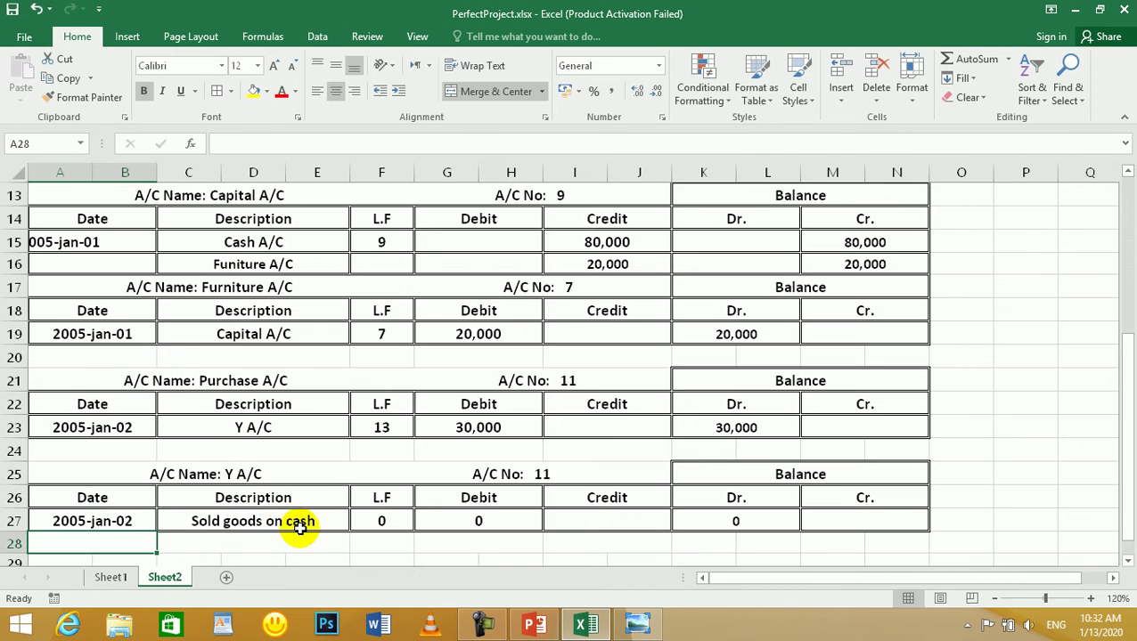
- Link the Y A/C Description C27 to the Purchases A/C entry in D11 of the Sheet1 journal
left_click(300, 526)
type("=")
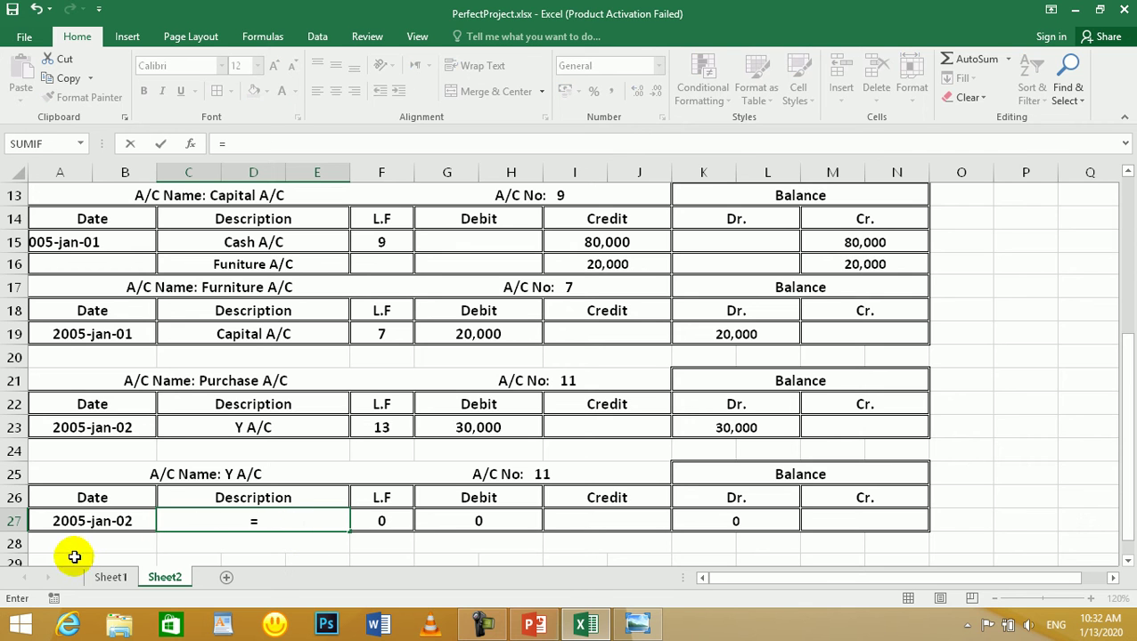
left_click(102, 579)
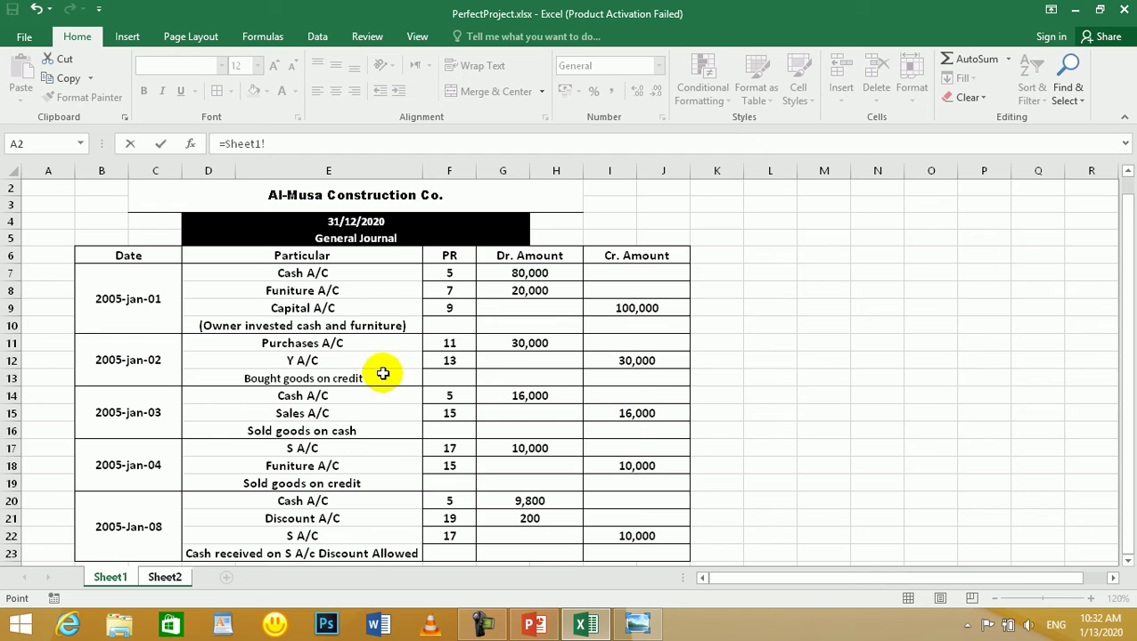
left_click(314, 344)
key("Return")
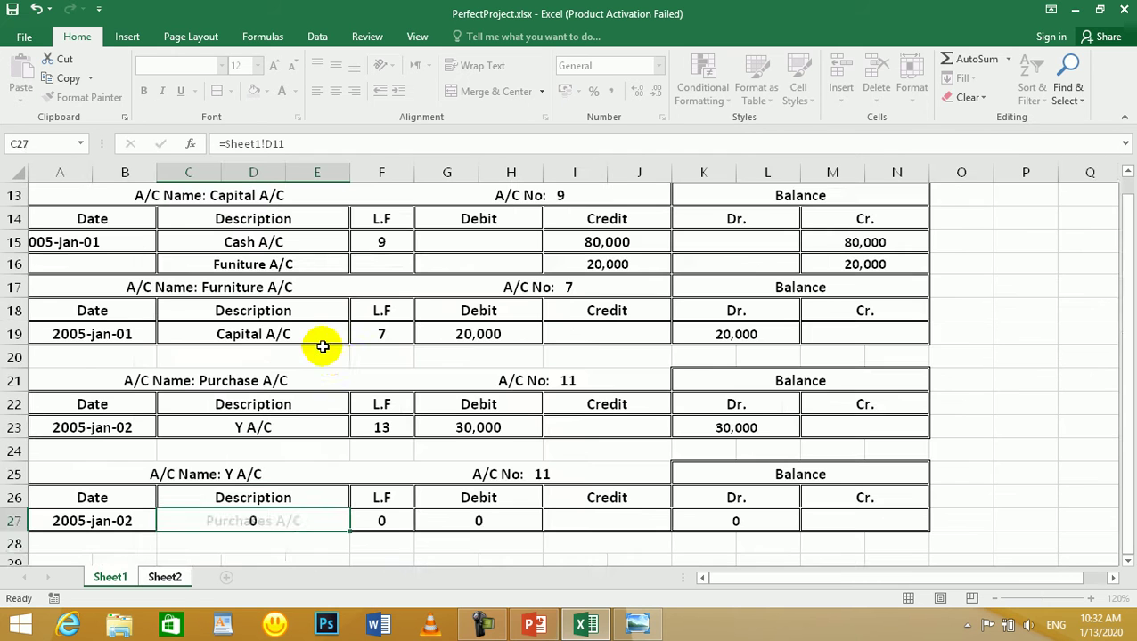
- Link the Y A/C L.F cell F27 to the Purchases A/C PR number in F11 of the Sheet1 journal
left_click(378, 521)
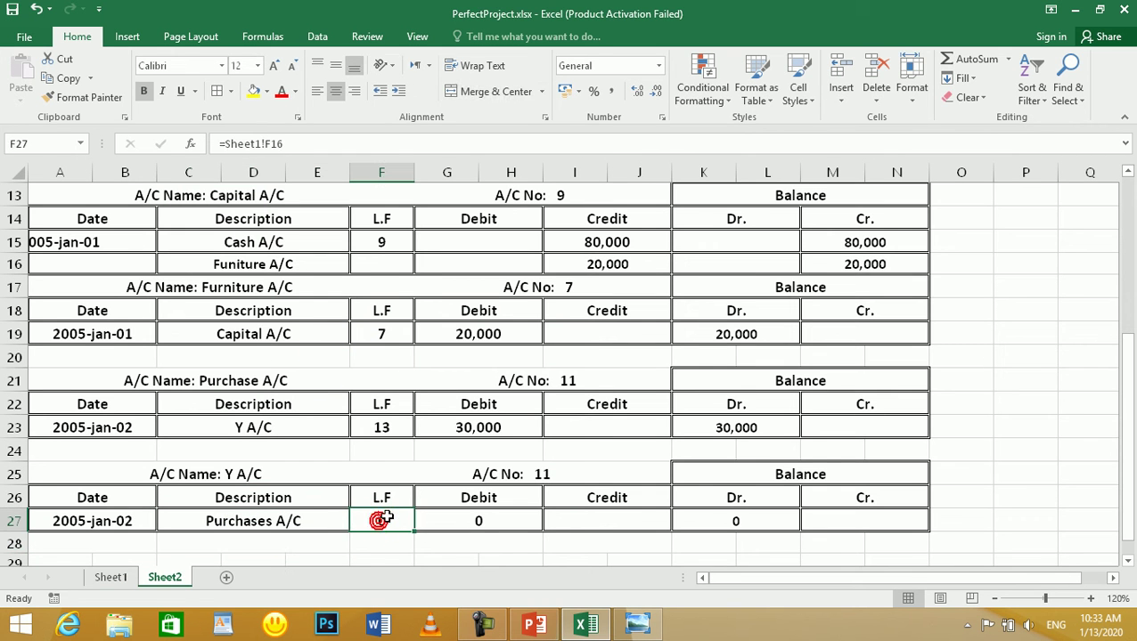
type("=")
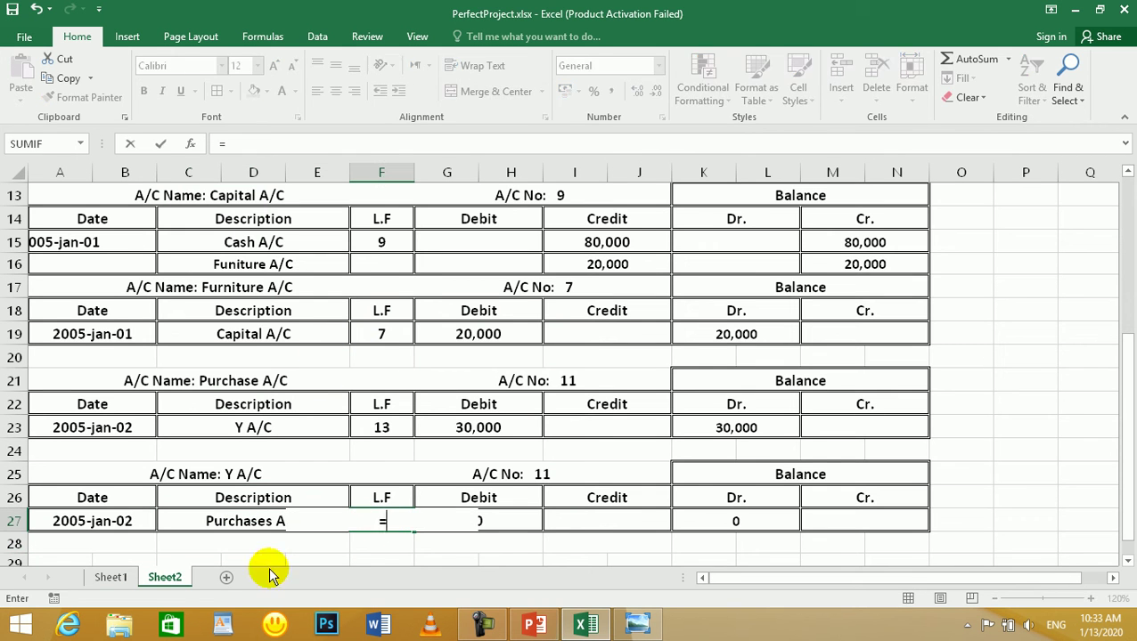
left_click(111, 579)
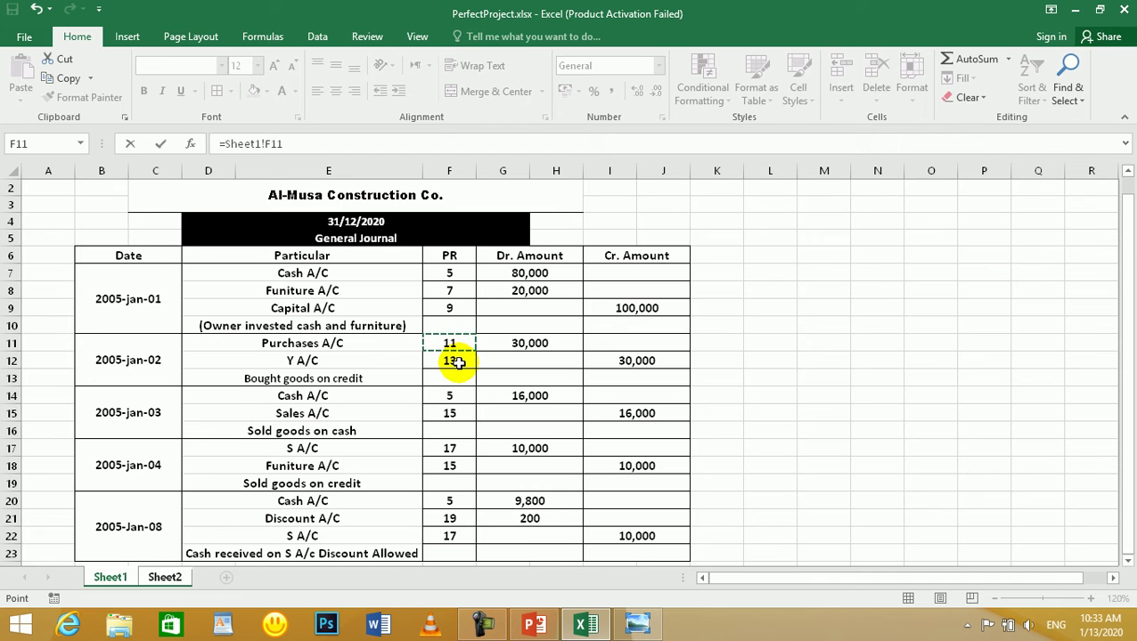
key("Return")
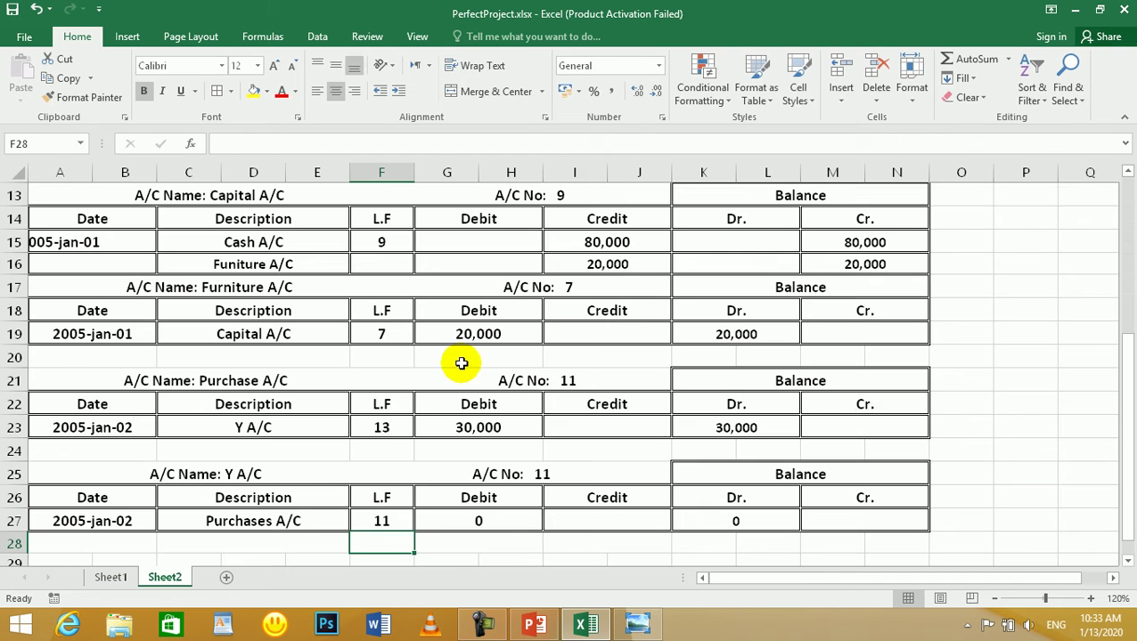
- Clear the Y A/C Debit cell G27 and link its Credit cell I27 to the 30,000 Cr. Amount in I12 of the Sheet1 journal
left_click(495, 516)
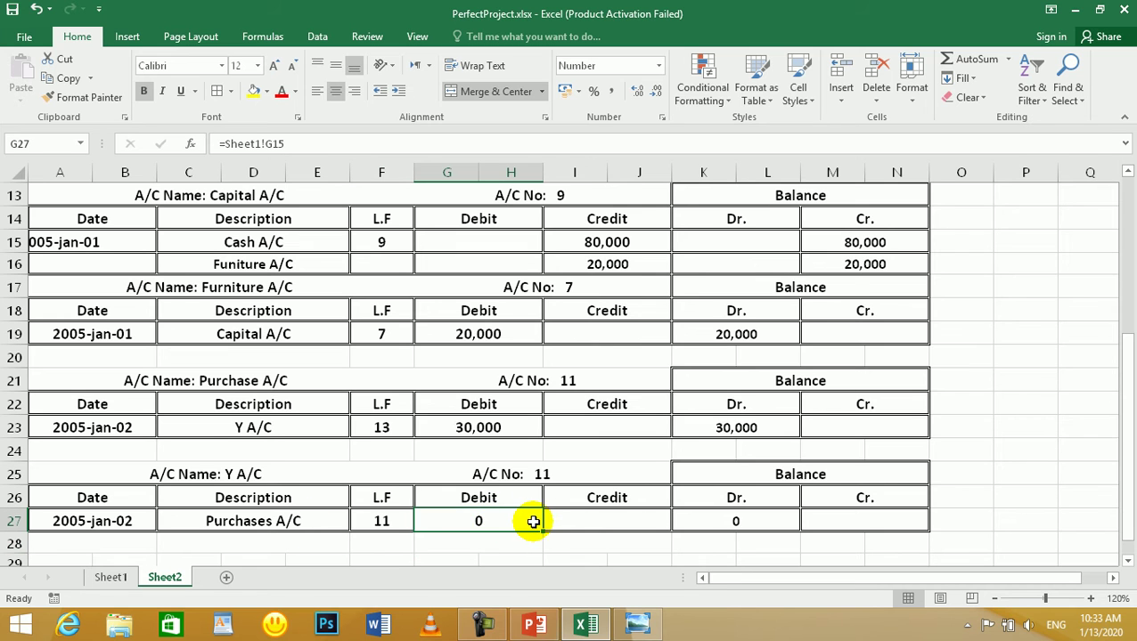
key("Delete")
left_click(591, 521)
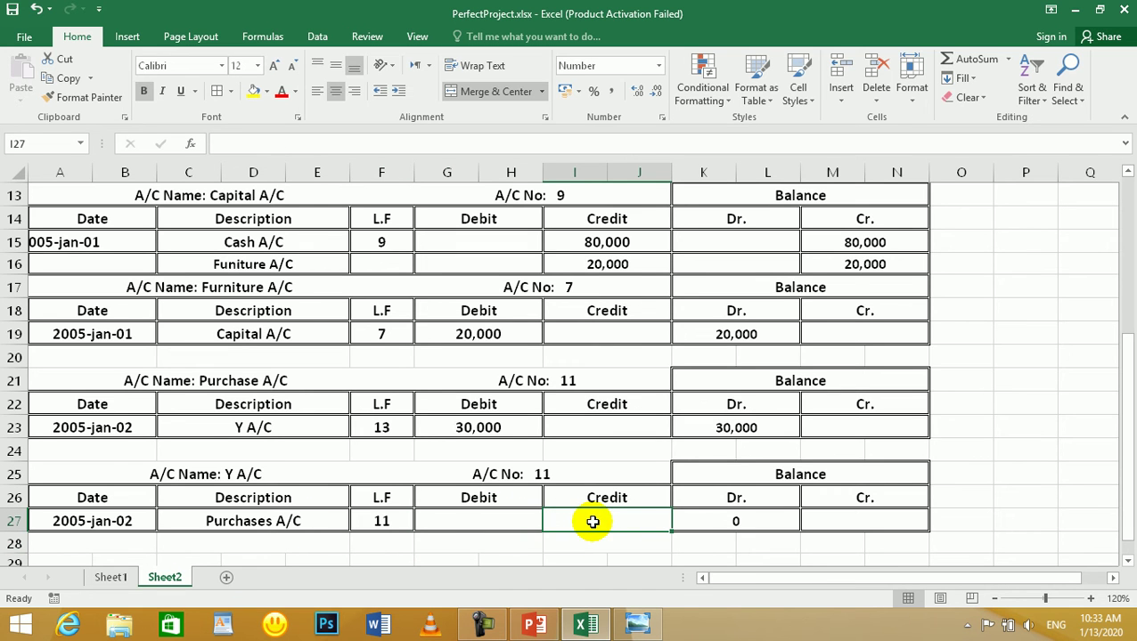
type("=")
left_click(96, 577)
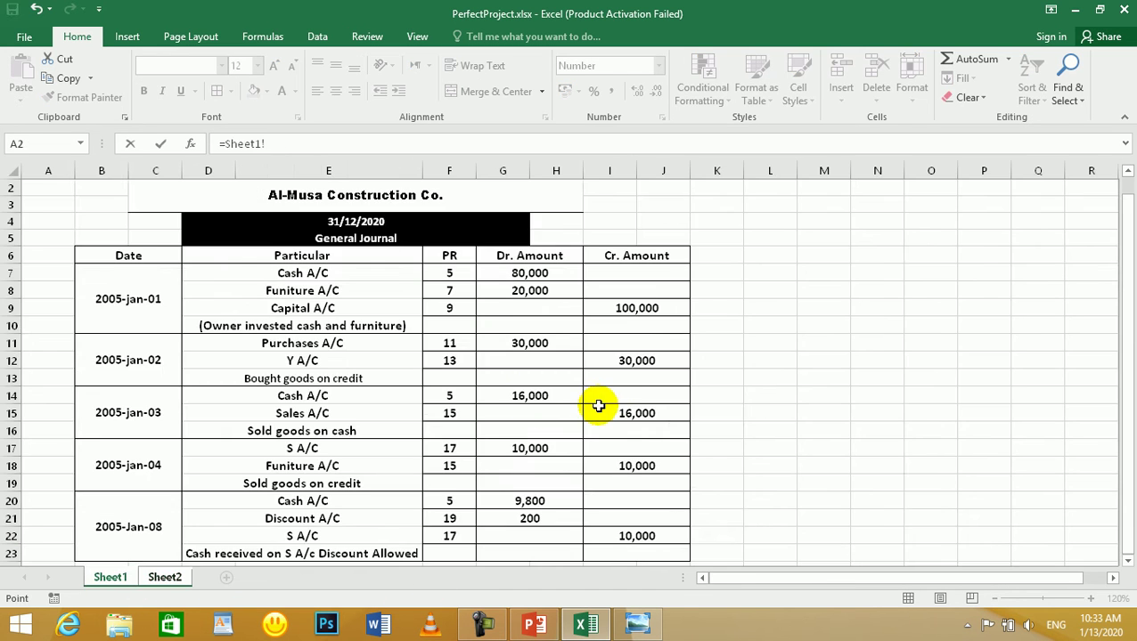
key("Return")
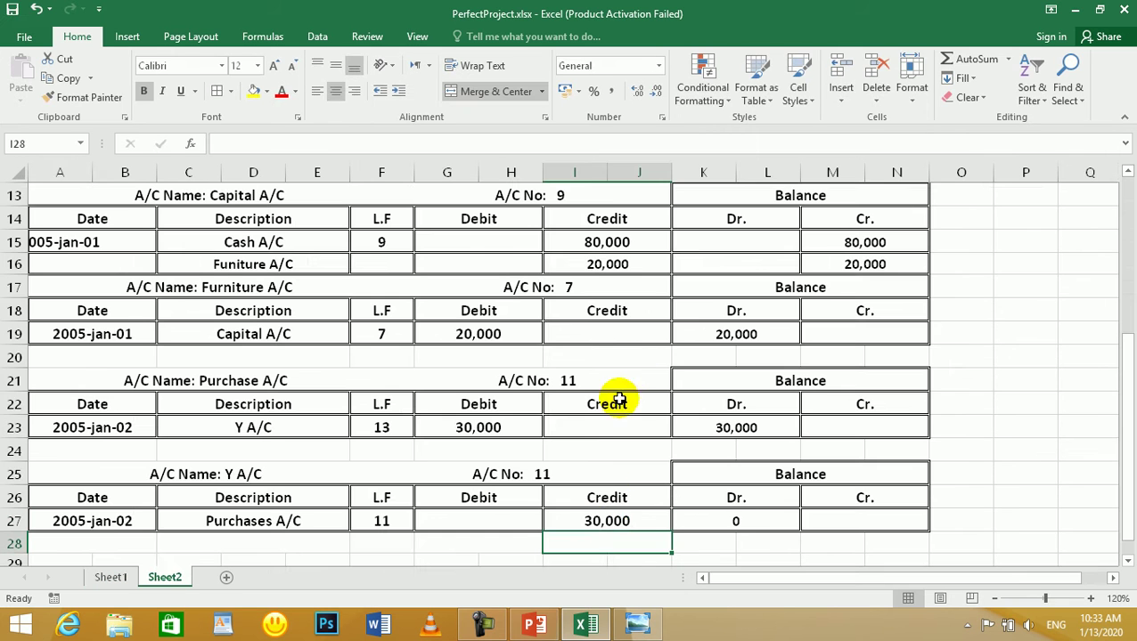
- Clear the Y A/C Dr. balance in K27 and set its Cr. balance in M27 to =I27
left_click(739, 521)
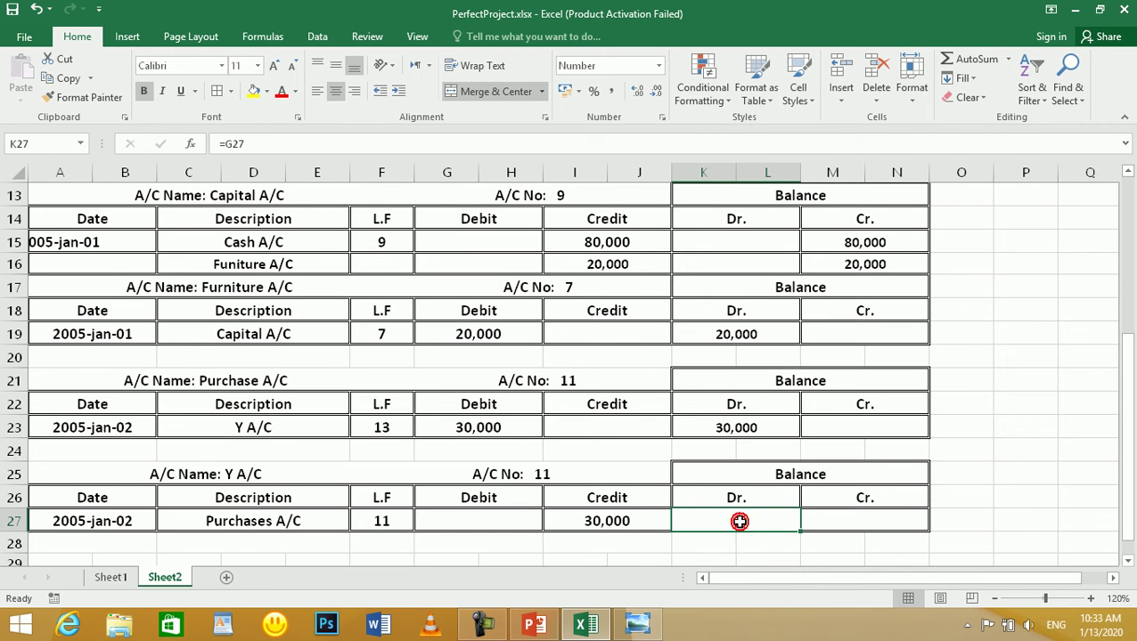
left_click(892, 514)
type("=")
left_click(605, 521)
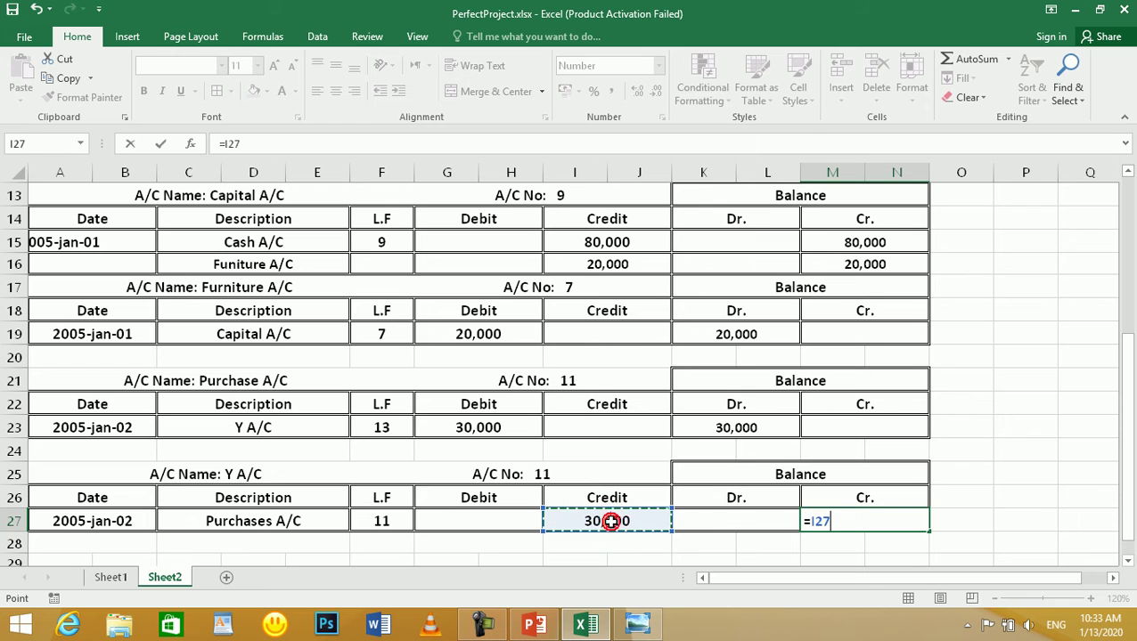
key("Return")
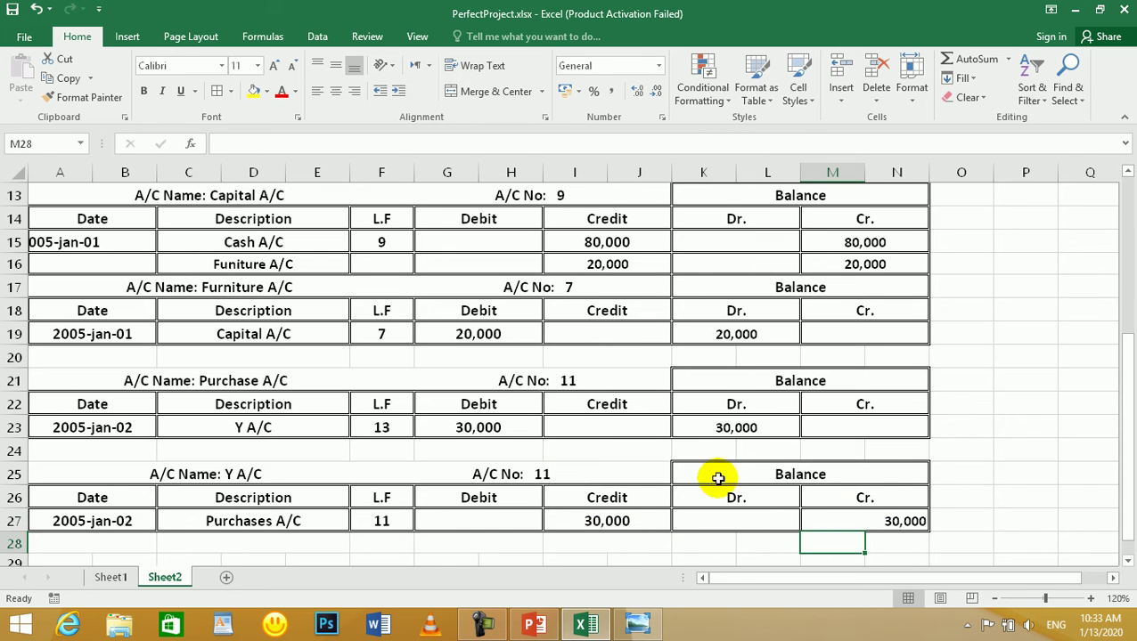
- Copy the whole Y A/C ledger block in rows 25 to 27 and paste it at A29 for the Sales account
scroll(710, 414, "down", 4)
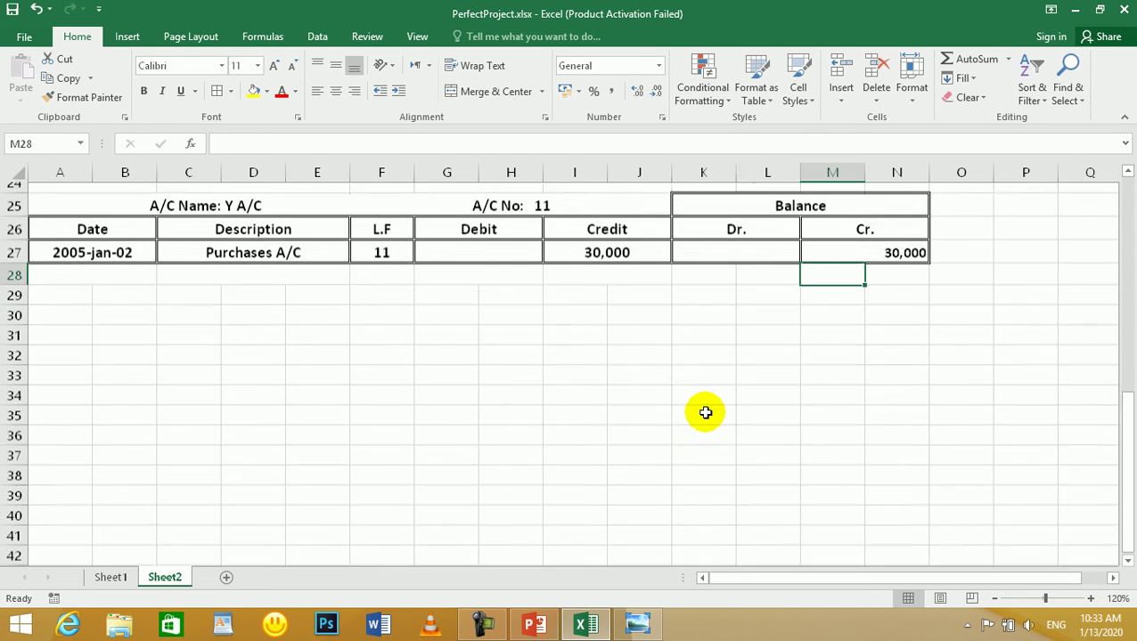
scroll(704, 412, "down", 1)
scroll(356, 392, "up", 1)
left_click(112, 577)
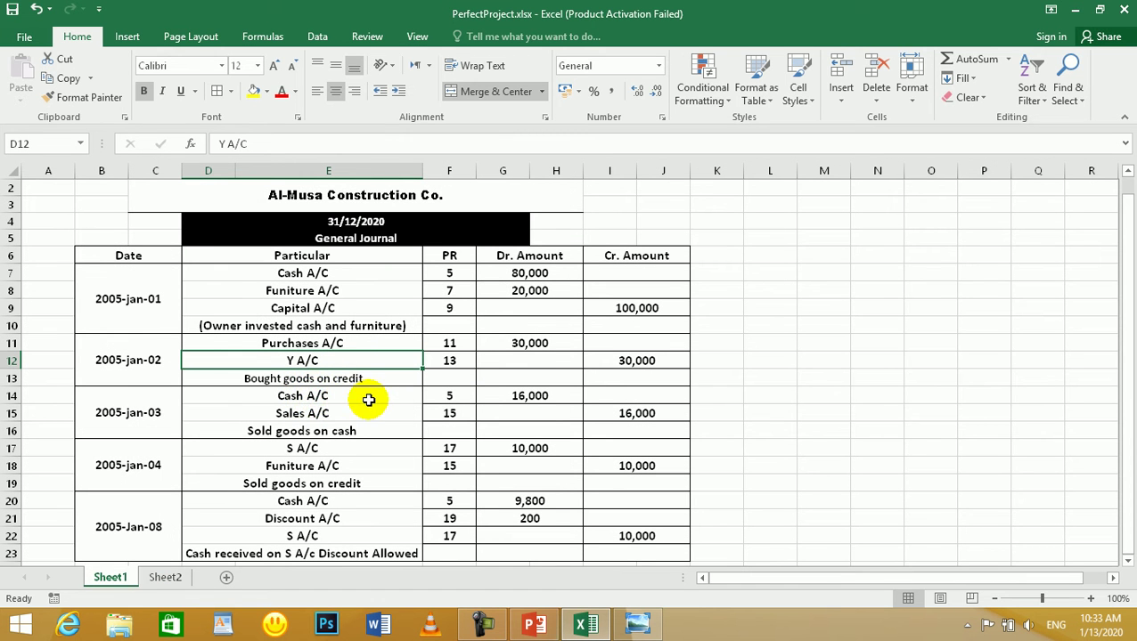
left_click(310, 414)
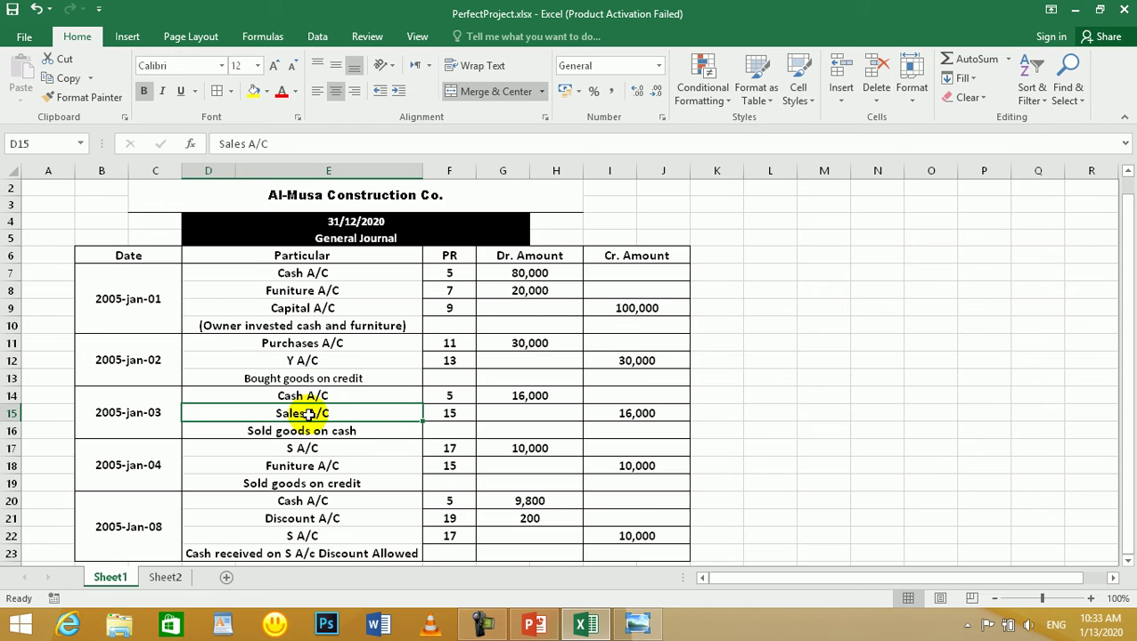
left_click(165, 577)
left_click(335, 436)
left_click_drag(145, 287, 855, 333)
key("ctrl+c")
left_click(75, 377)
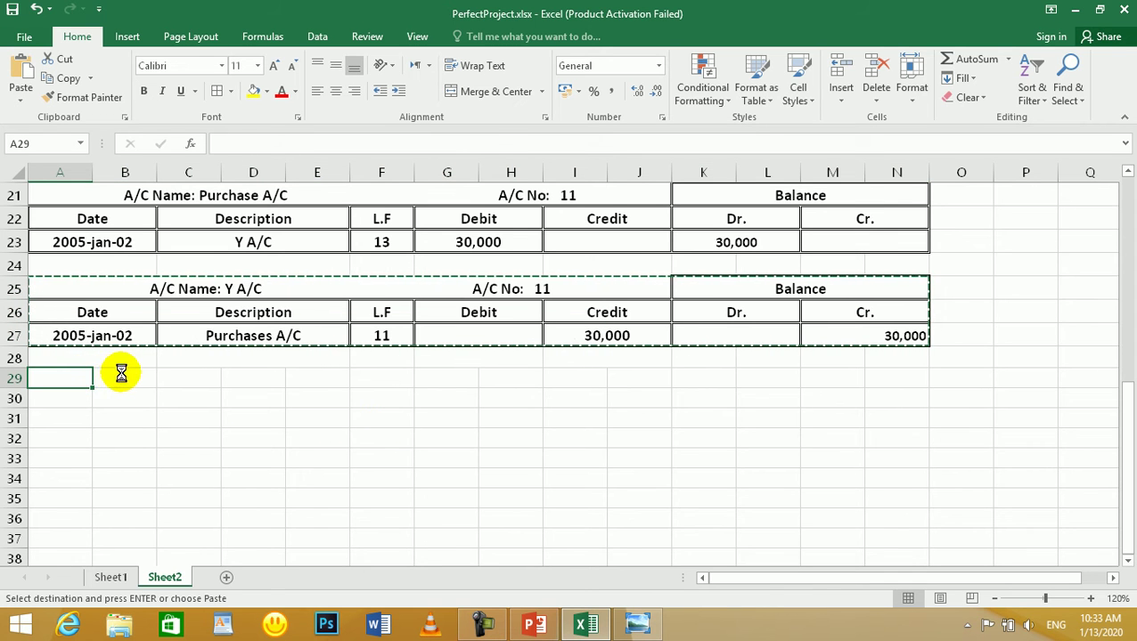
left_click(415, 472)
- Rename the account in the row 29 heading to Sales A/C
double_click(234, 381)
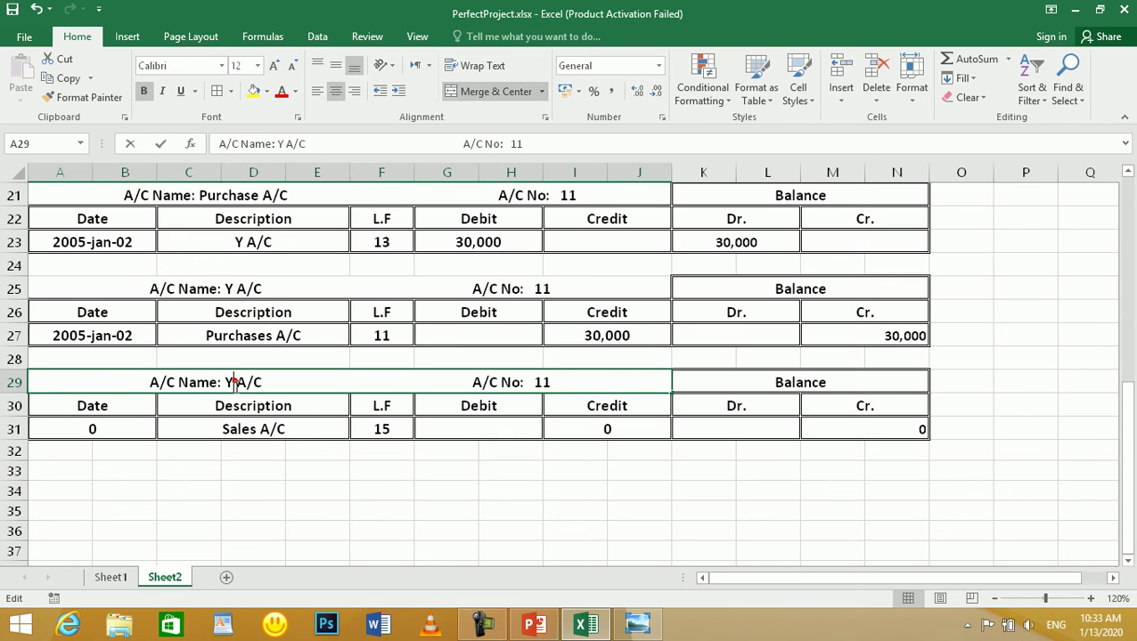
key("BackSpace")
key("BackSpace")
type("Sales")
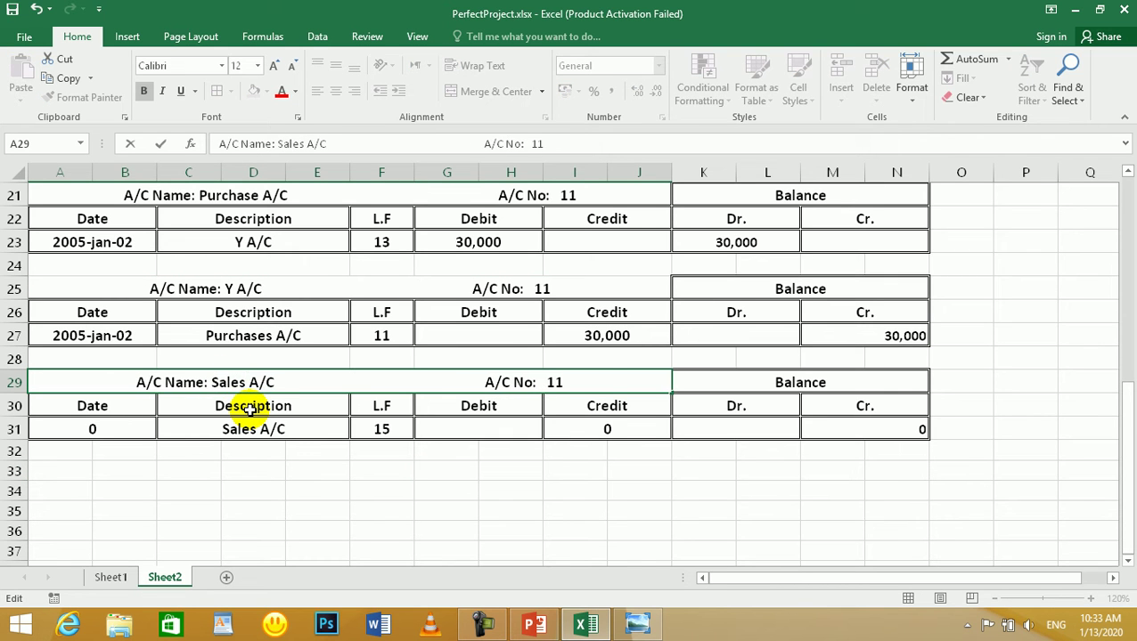
left_click(591, 472)
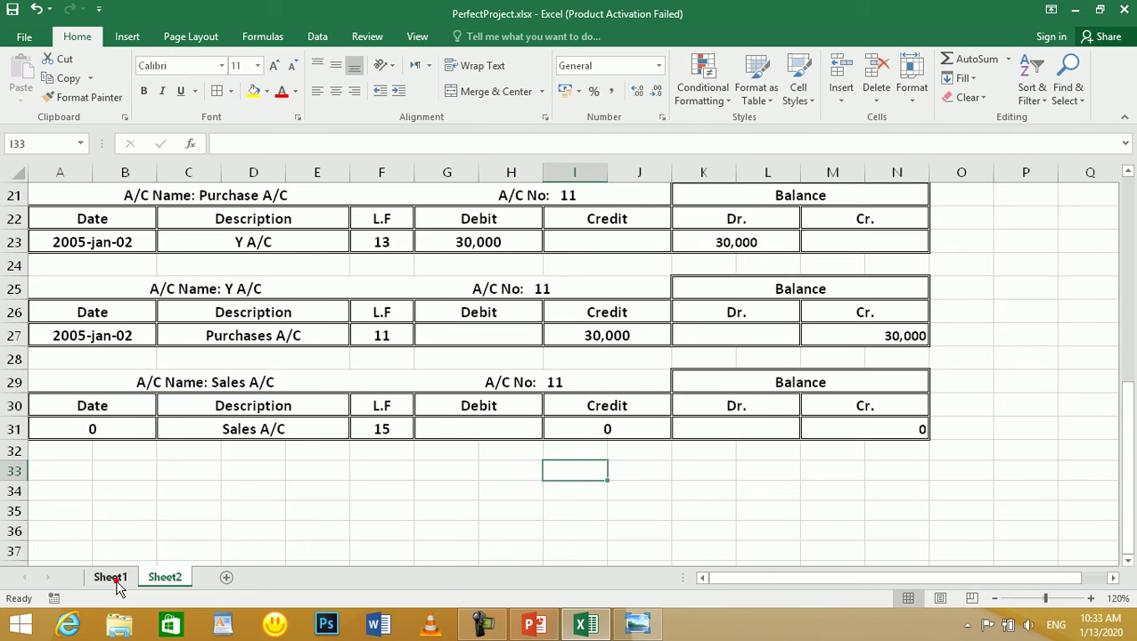
- Set the A/C No in the Sales A/C heading to 15, matching the journal's Sales A/C PR number
left_click(112, 579)
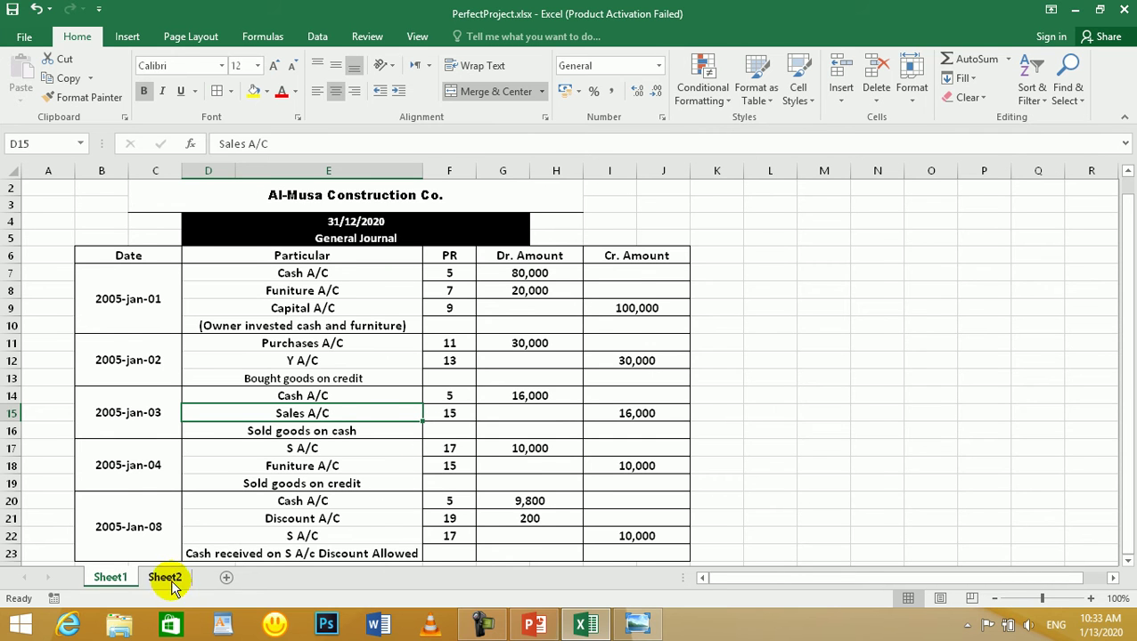
left_click(165, 579)
double_click(579, 384)
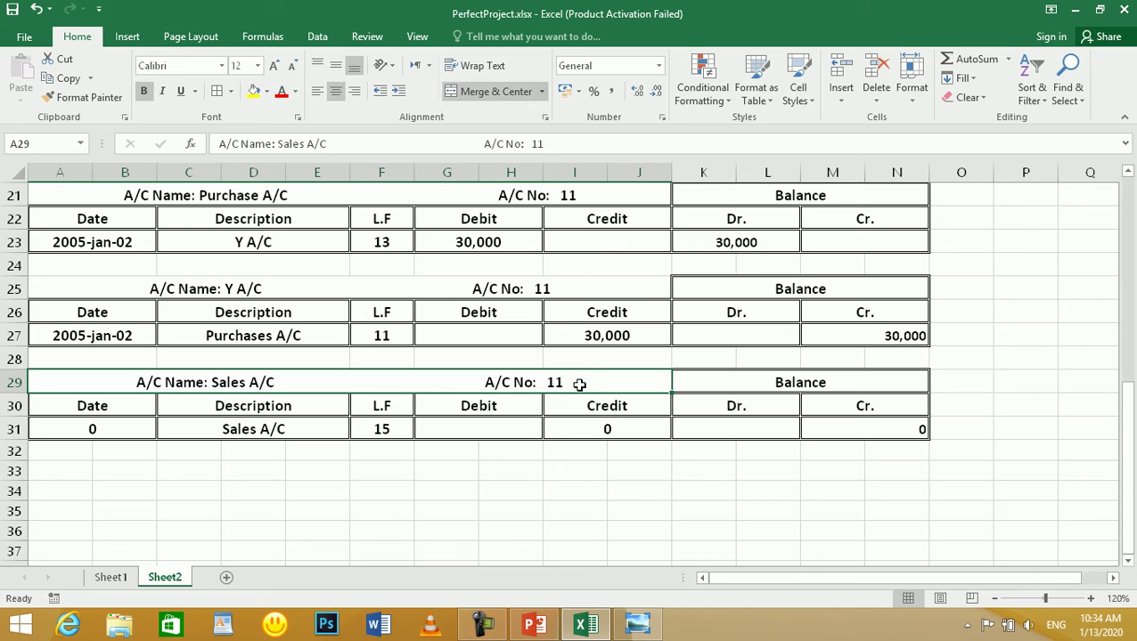
key("BackSpace")
type("5")
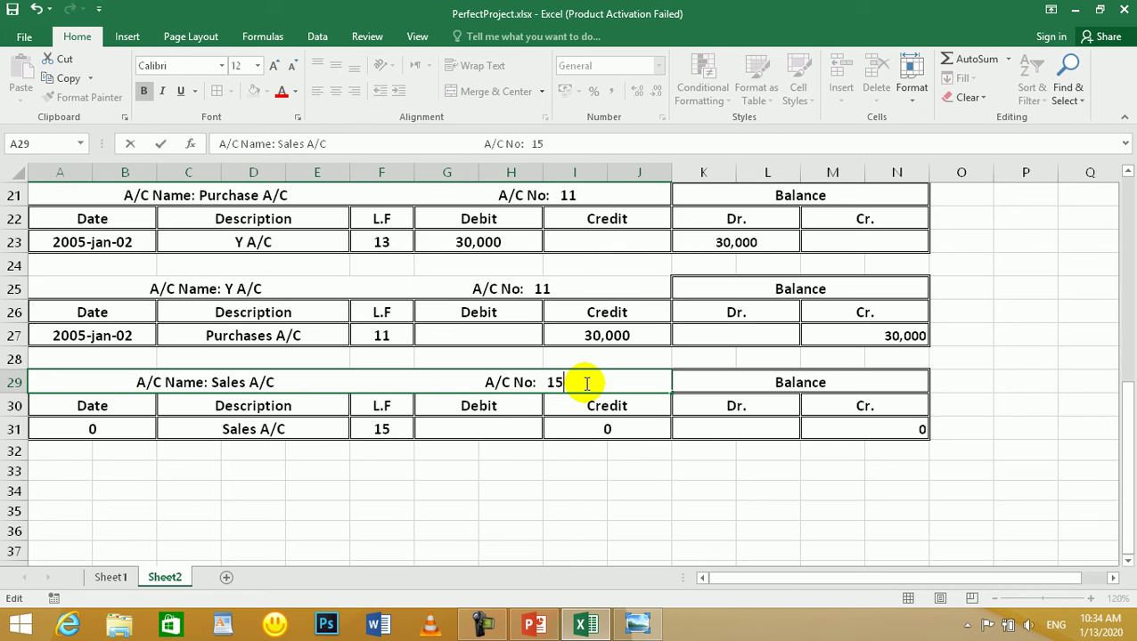
key("Return")
left_click(472, 469)
- Link the Sales A/C Description C31 to the Cash A/C entry in D14 of the Sheet1 journal
left_click(305, 434)
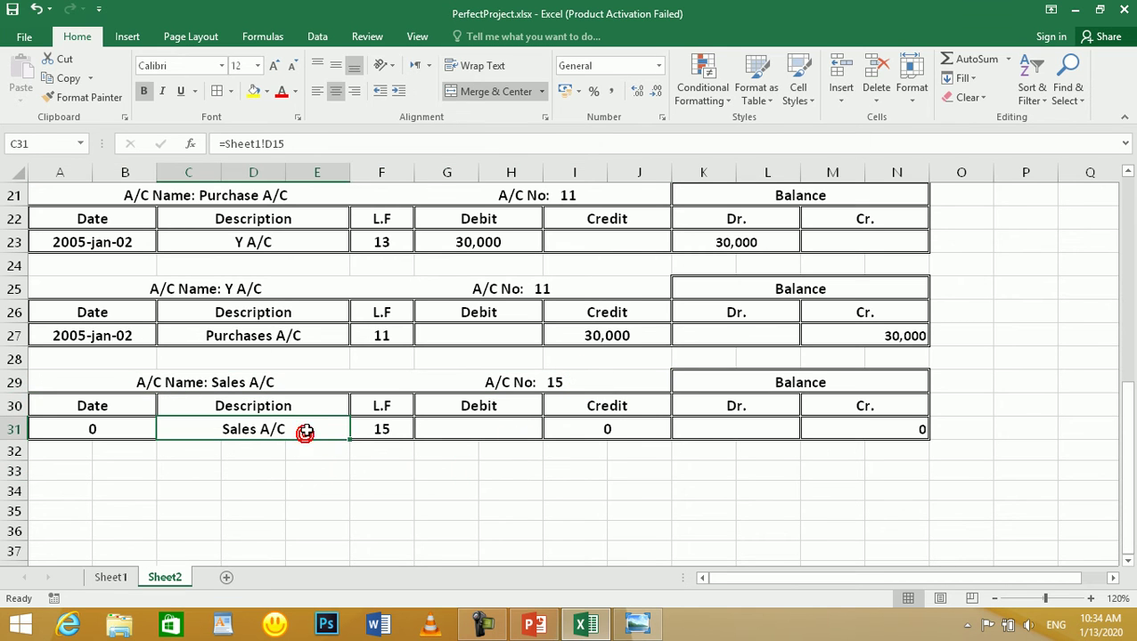
type("=")
left_click(110, 577)
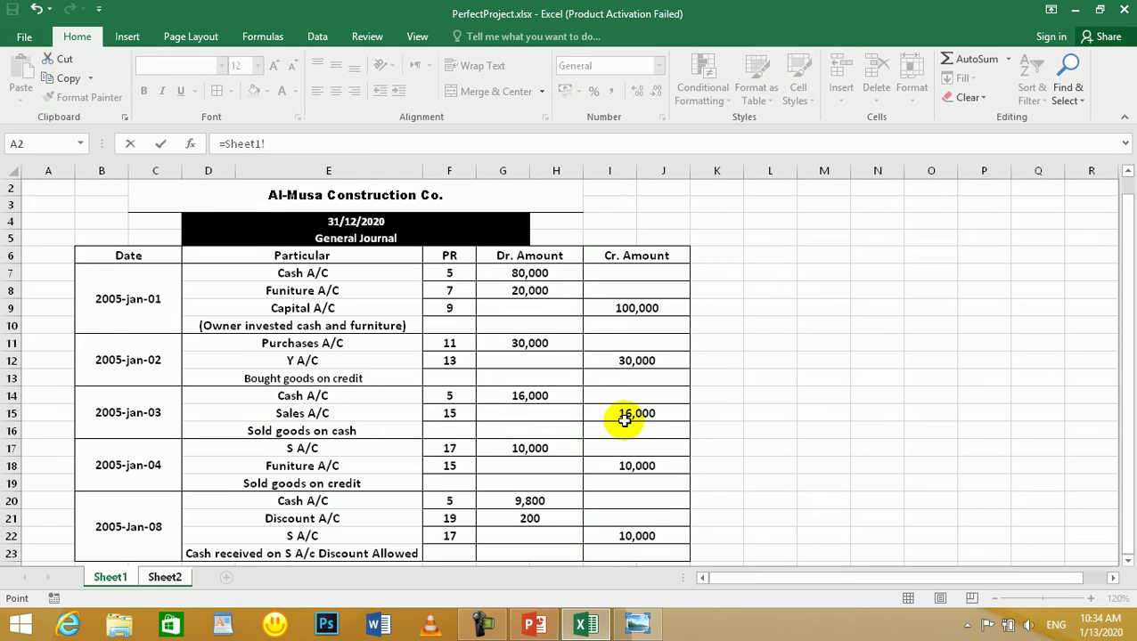
left_click(318, 395)
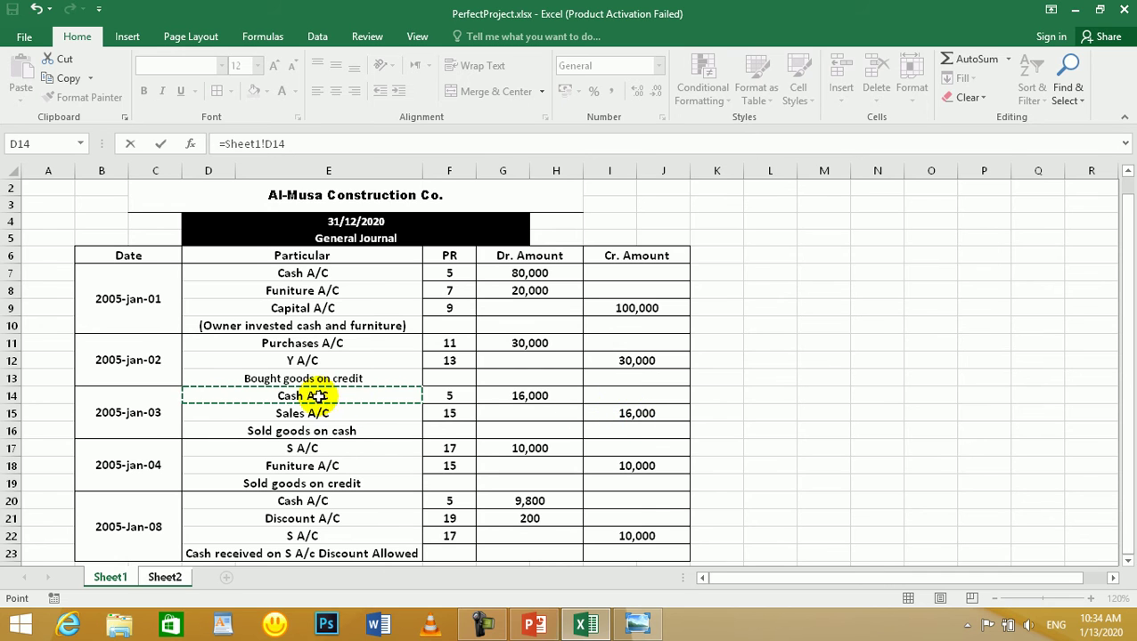
key("Return")
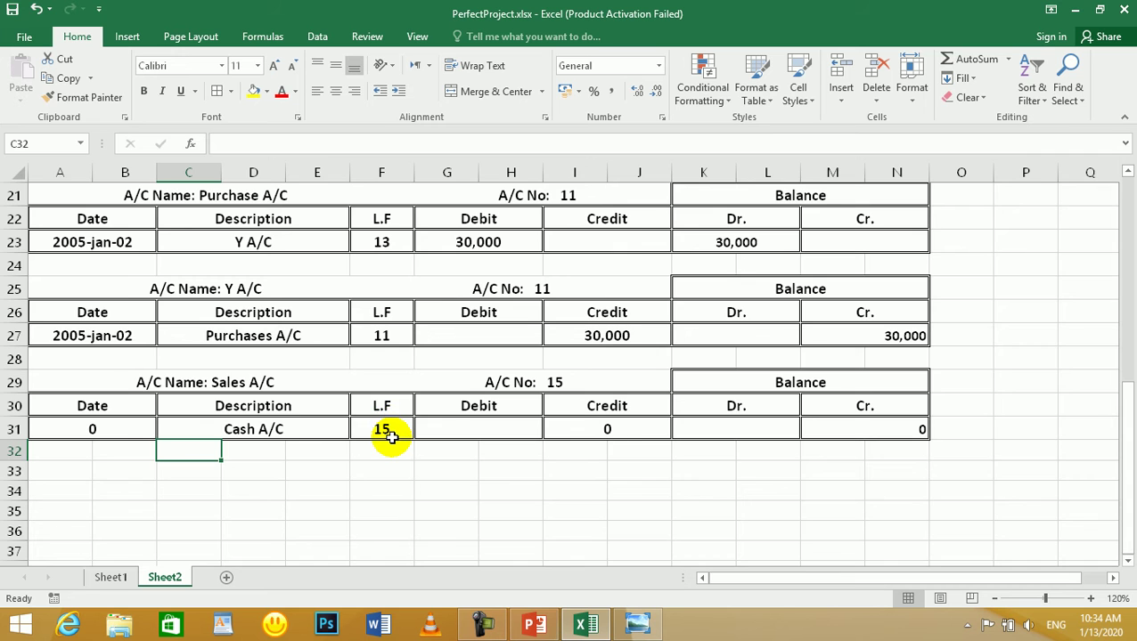
- Link the Sales A/C L.F cell F31 to the Cash A/C PR number 5 in the Sheet1 journal
scroll(392, 435, "up", 5)
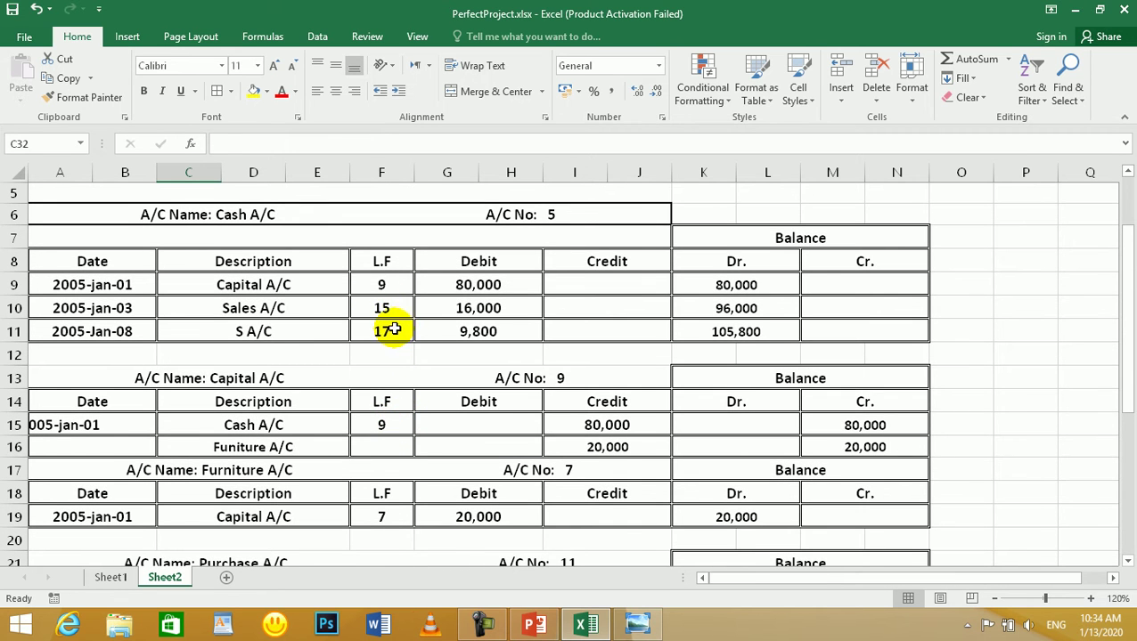
scroll(393, 328, "up", 2)
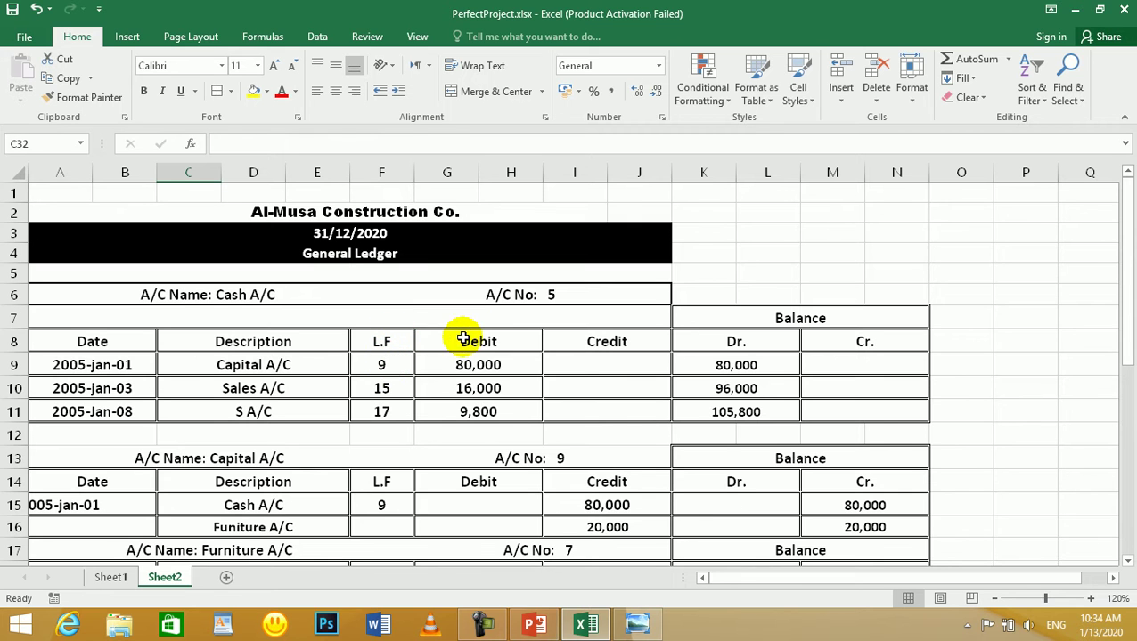
scroll(395, 387, "down", 3)
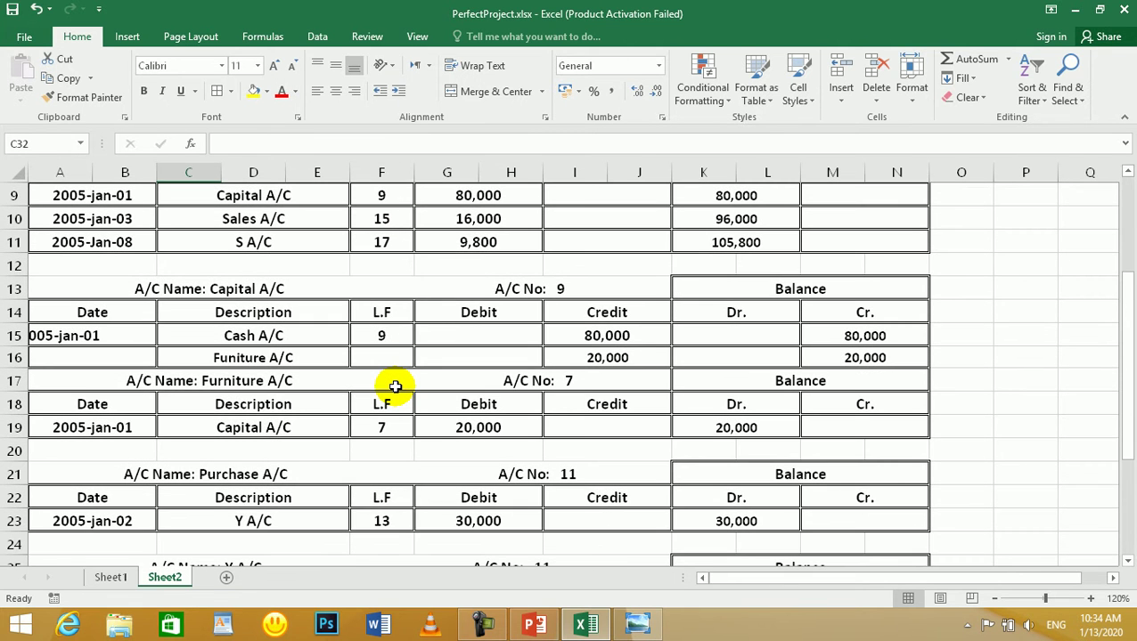
scroll(394, 387, "down", 4)
left_click(389, 431)
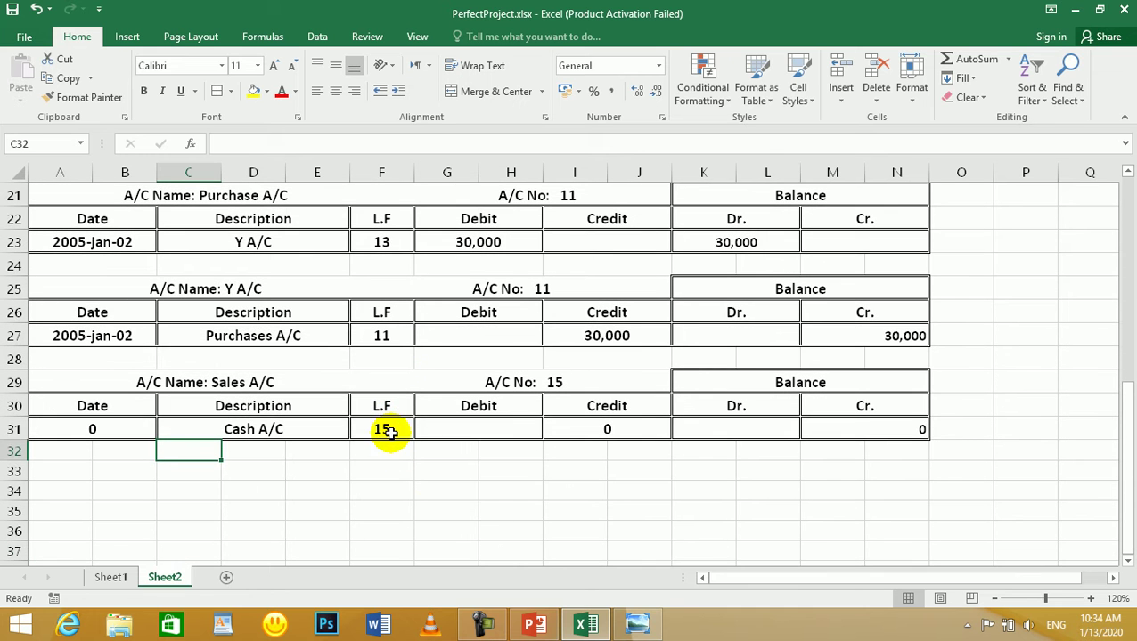
scroll(389, 431, "up", 1)
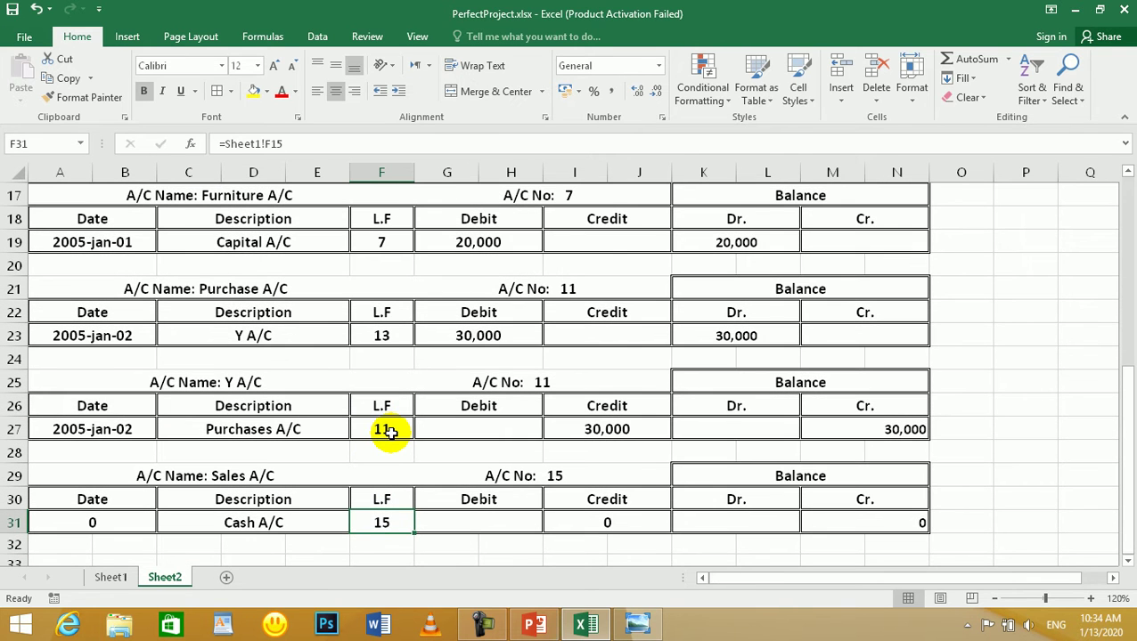
type("=")
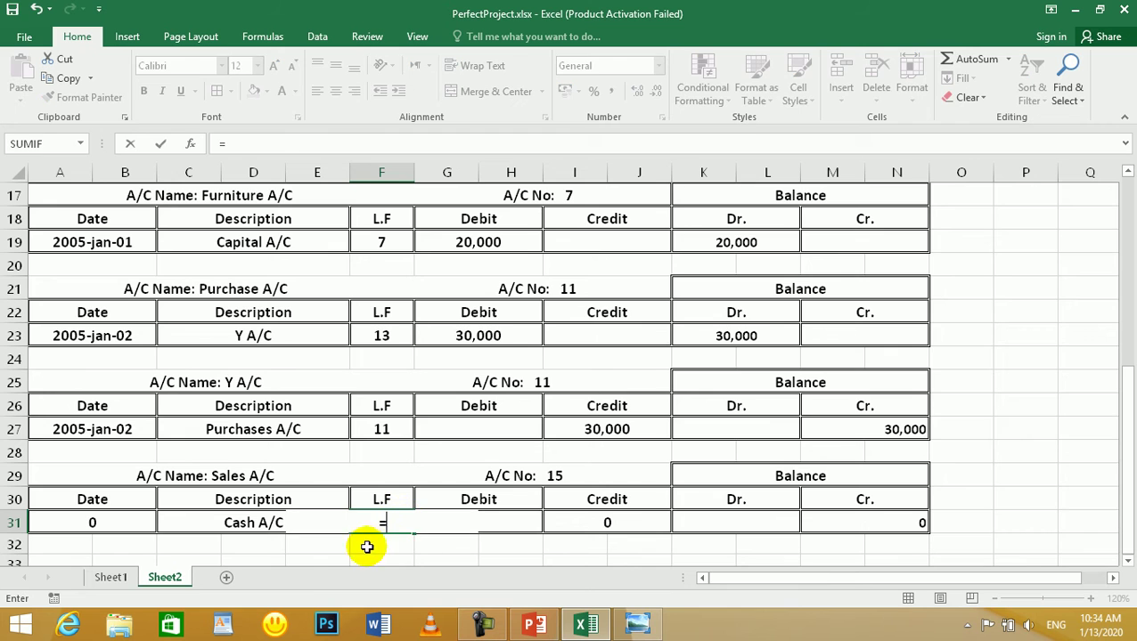
left_click(110, 577)
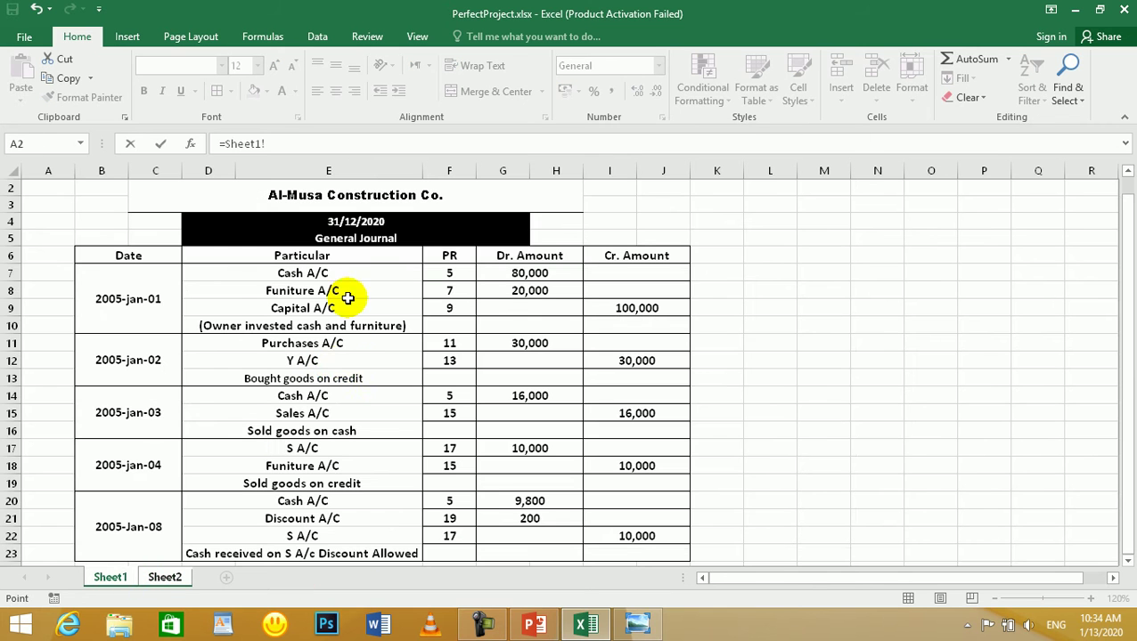
key("Return")
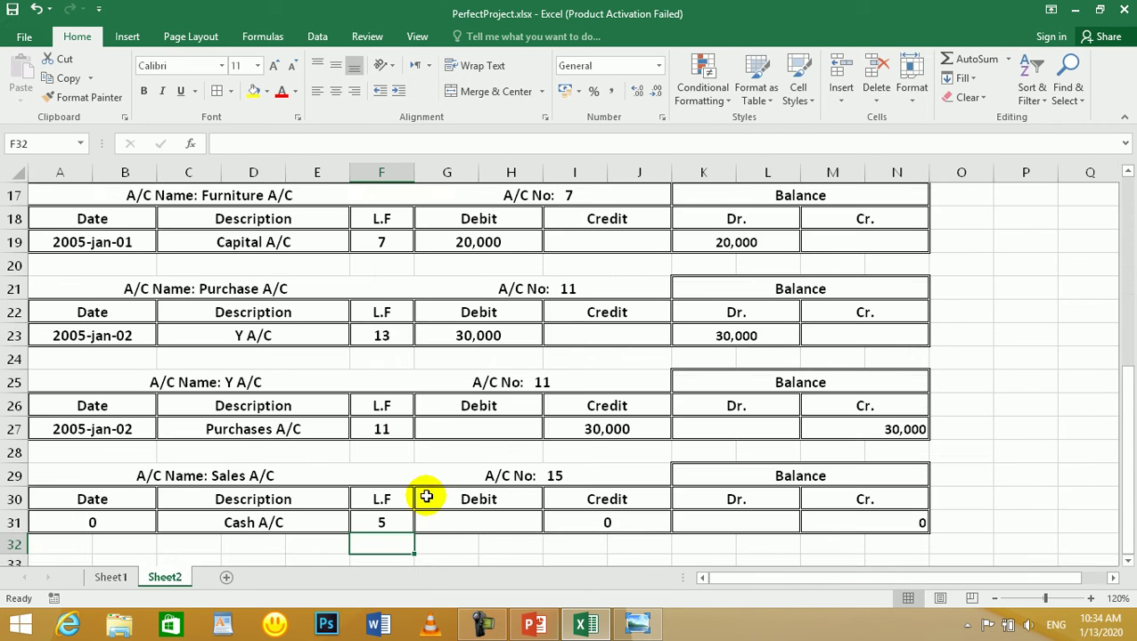
- Link the Sales A/C Credit cell I31 to the 16,000 Cr. Amount in I15 of the Sheet1 journal and centre the Cr. balance M31
left_click(482, 525)
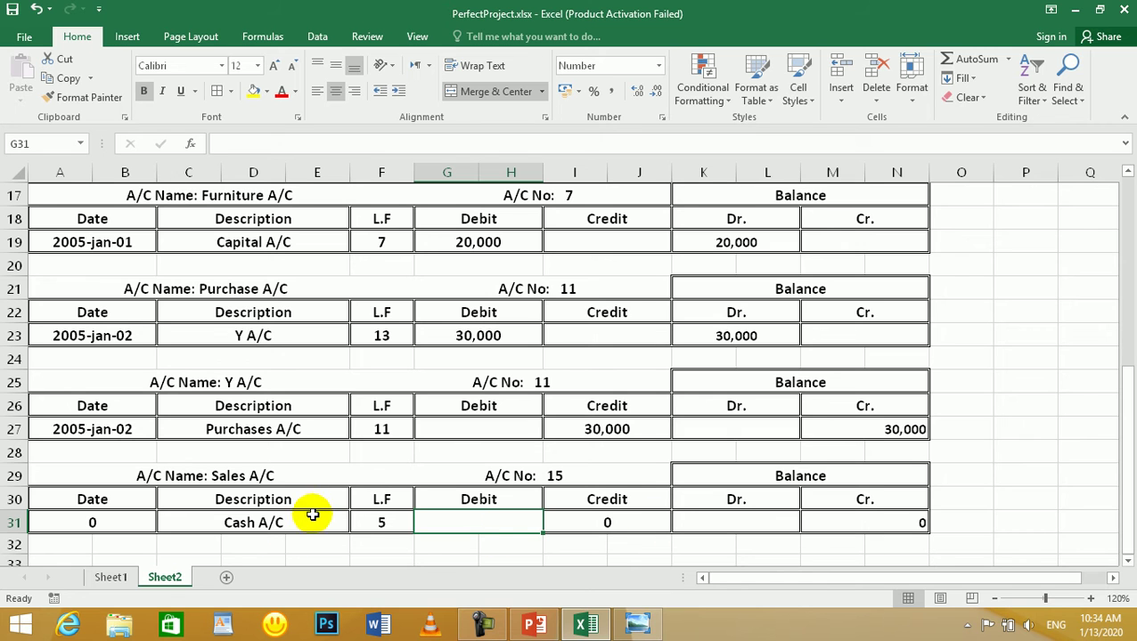
left_click(599, 523)
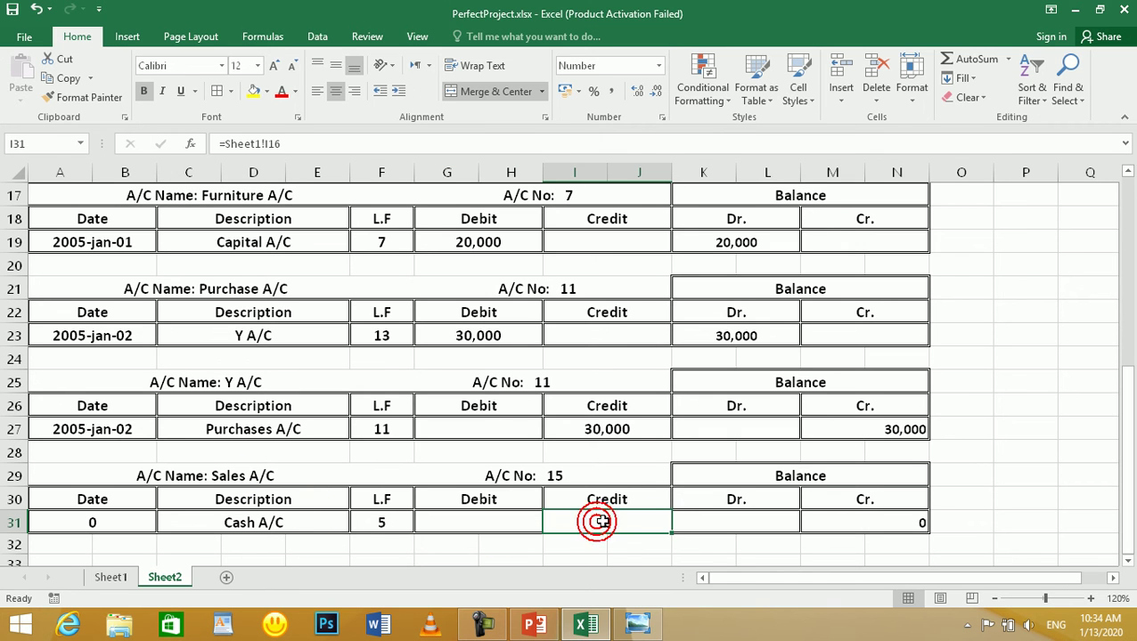
type("=")
left_click(120, 576)
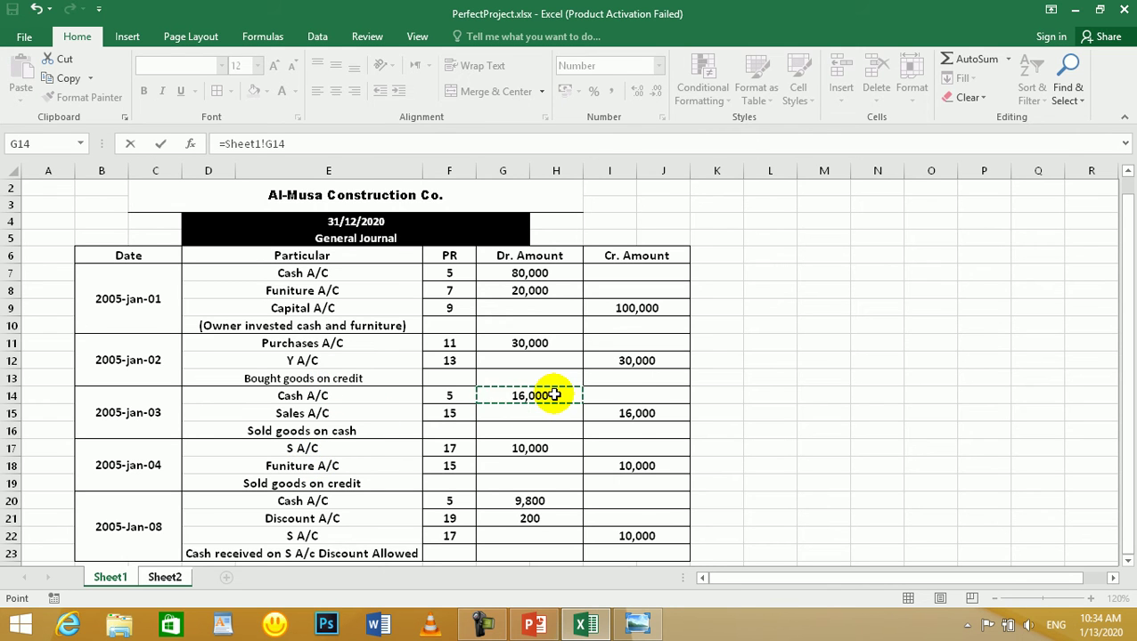
left_click(634, 415)
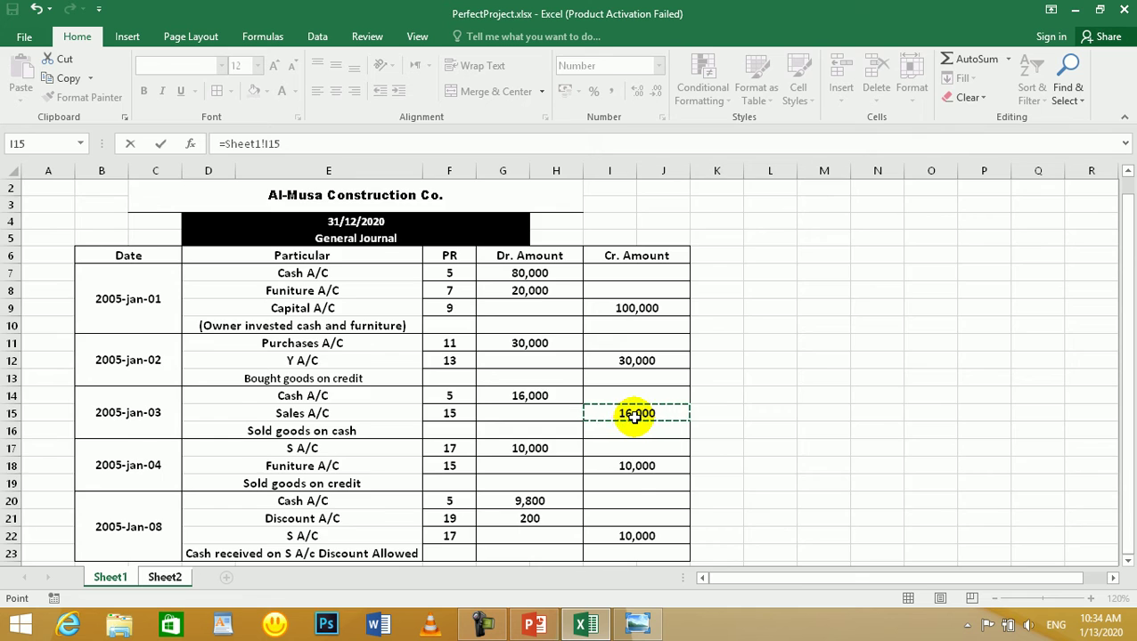
key("Return")
left_click(914, 524)
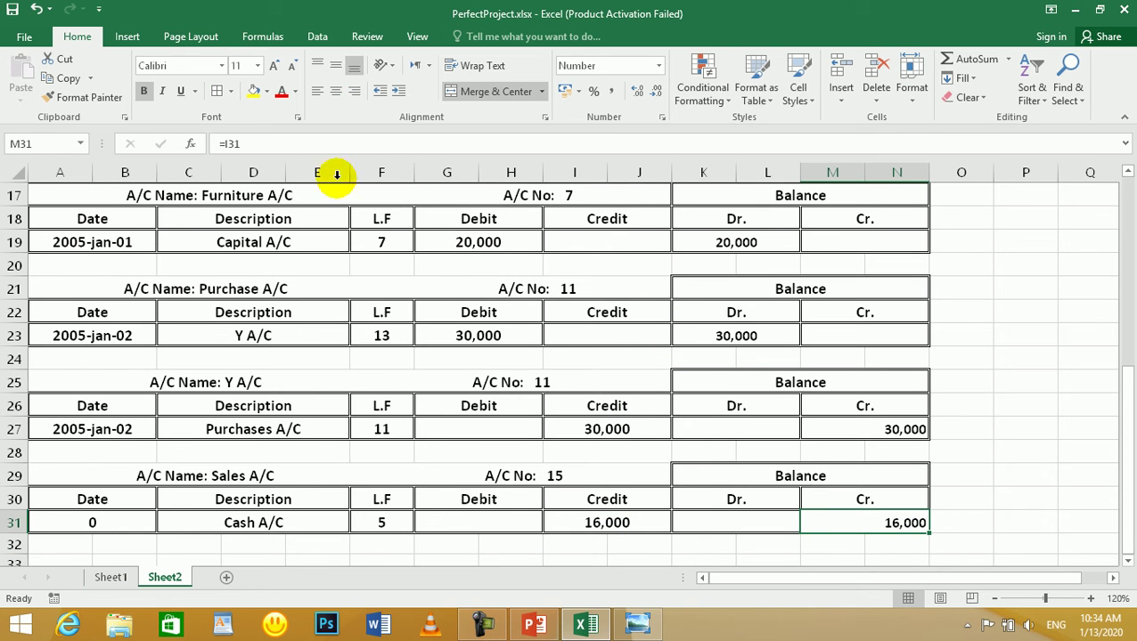
left_click(625, 327)
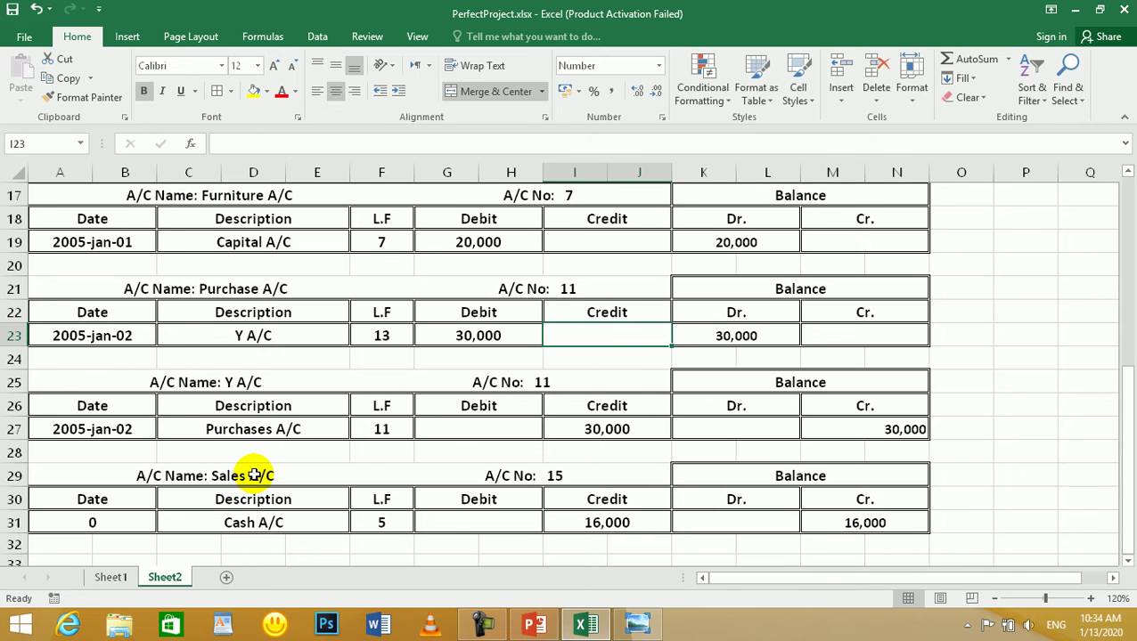
- Change the Particular in D18 of the 2005-jan-04 entry in the Sheet1 journal to Sales A/C
left_click(112, 577)
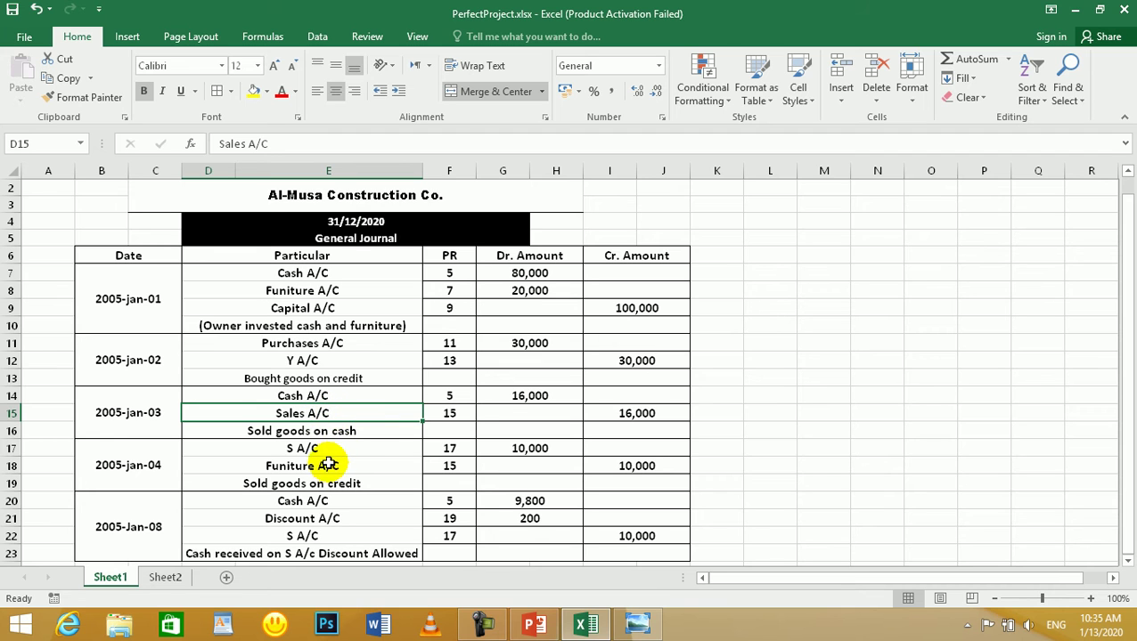
left_click(358, 515)
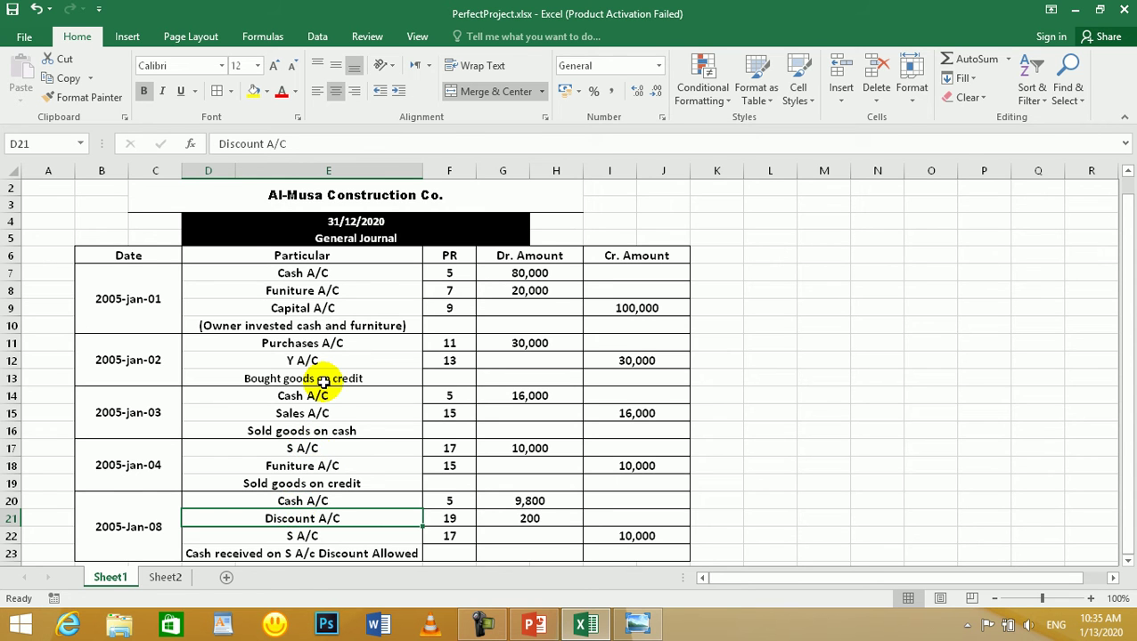
scroll(324, 383, "down", 4)
scroll(324, 383, "up", 1)
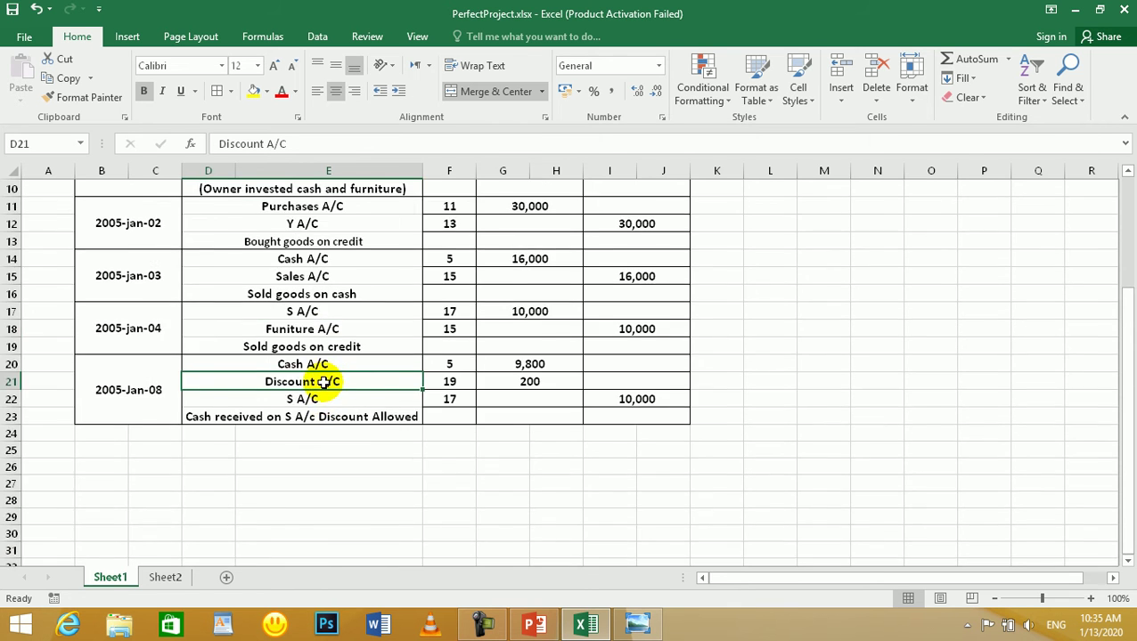
left_click(317, 401)
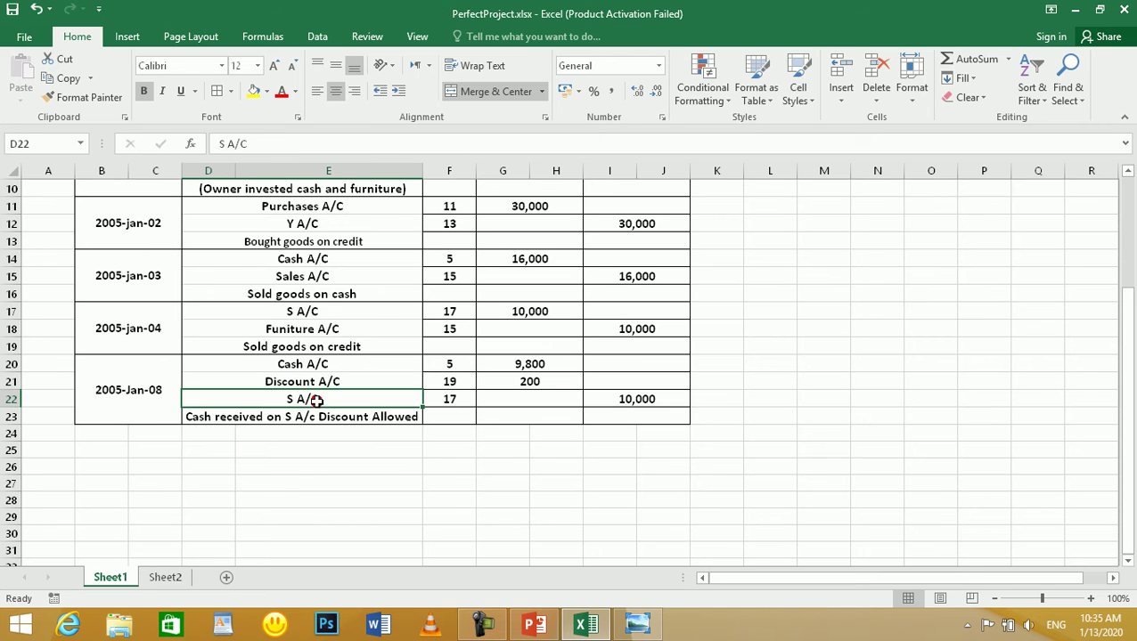
left_click(483, 625)
left_click(940, 539)
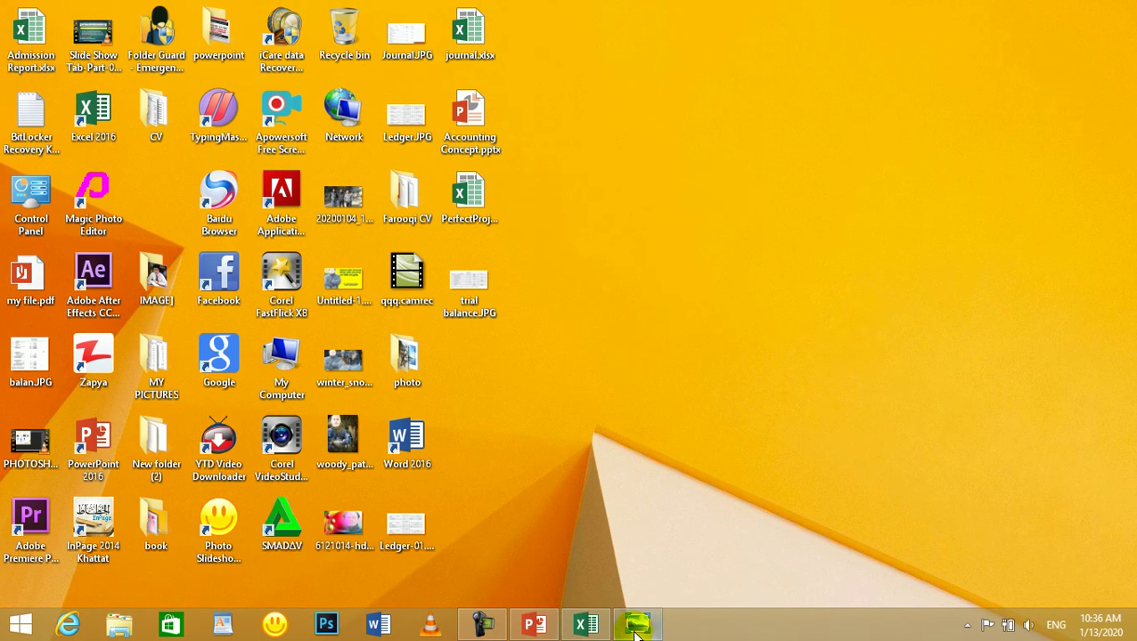
left_click(586, 624)
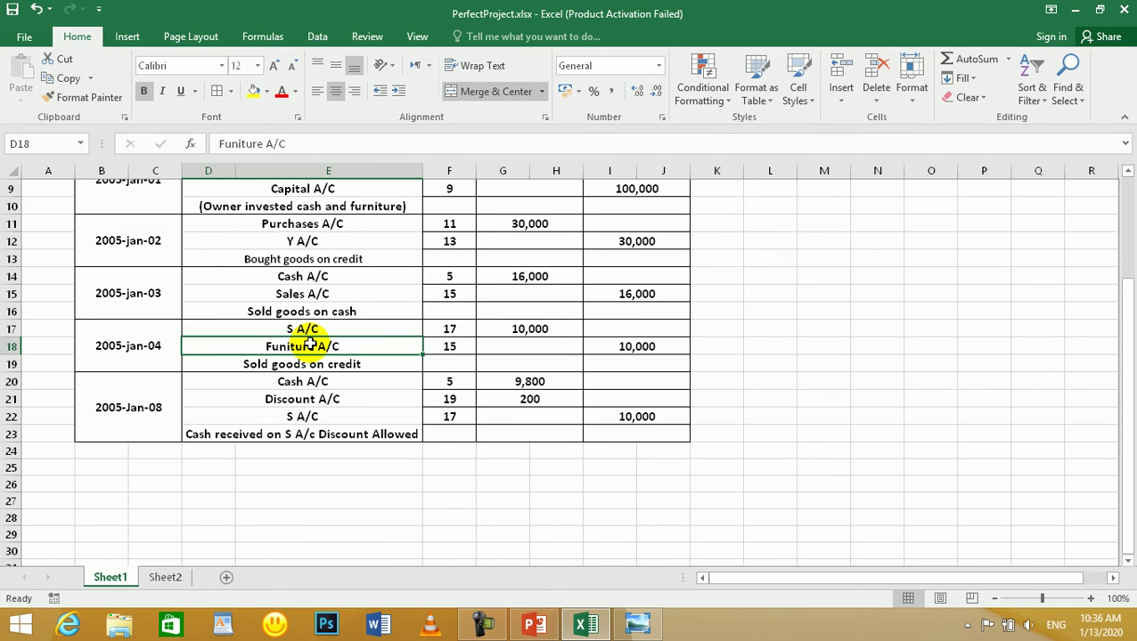
type("Sales")
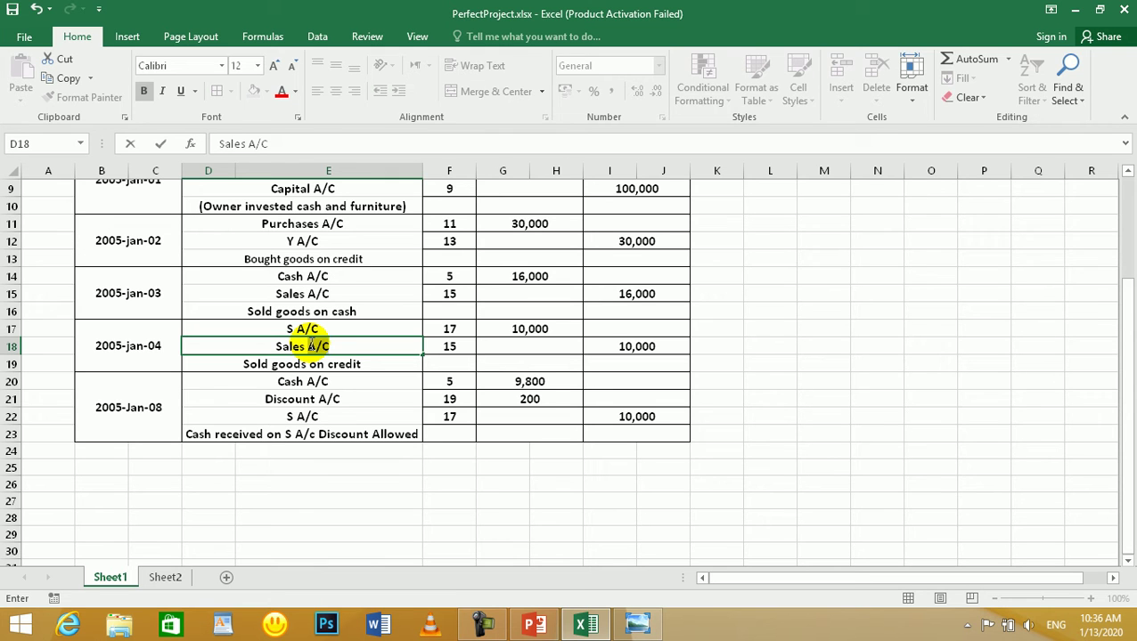
key("Return")
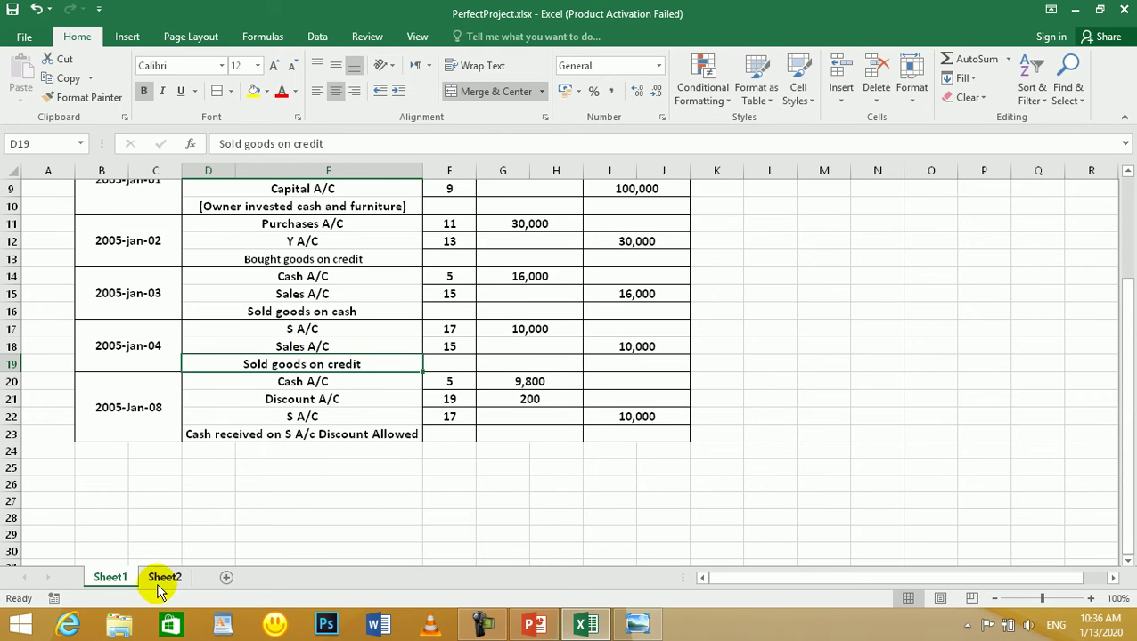
left_click(496, 629)
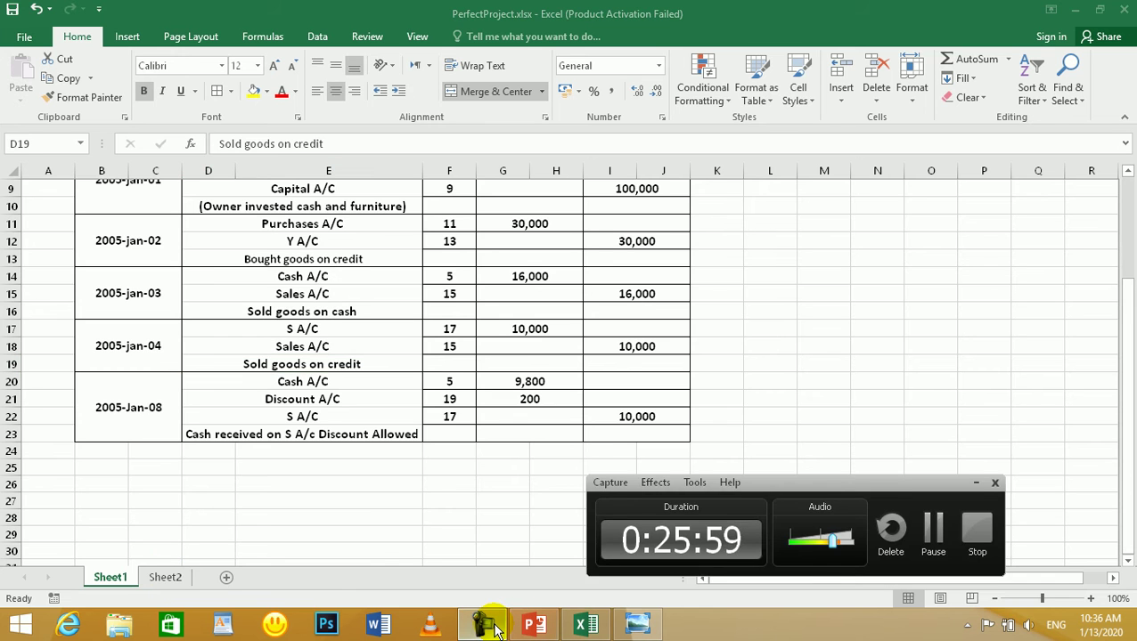
left_click(496, 629)
- Compare the Sales A/C ledger entry on Sheet2 with the 2005-jan-04 Sales A/C line in row 18 of the Sheet1 journal
left_click(174, 577)
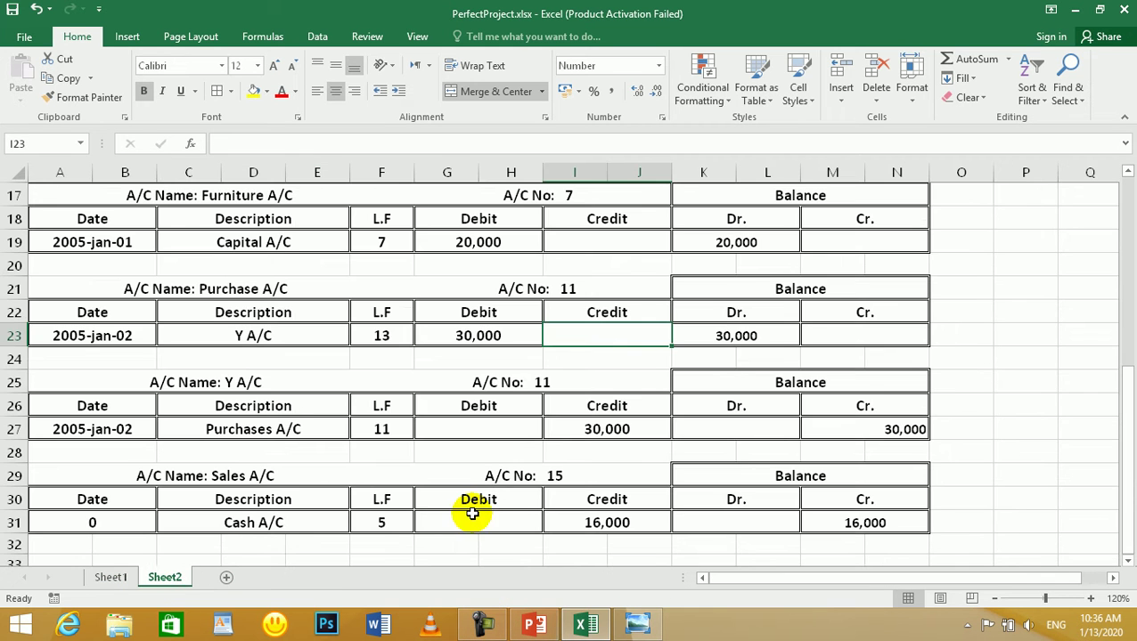
left_click(299, 523)
left_click(517, 546)
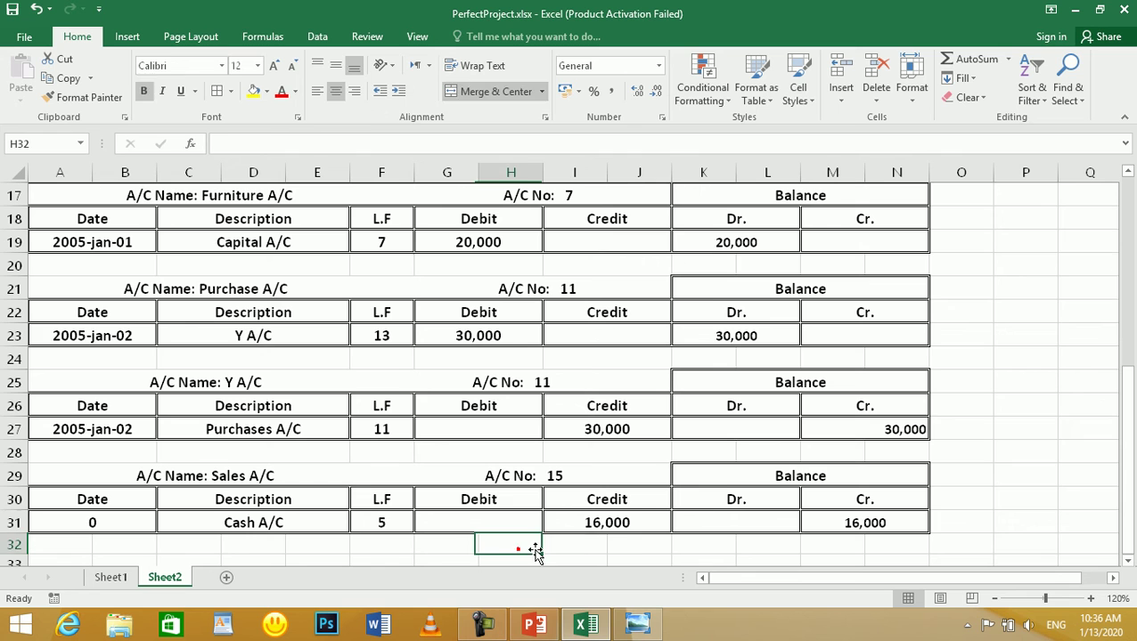
left_click(633, 523)
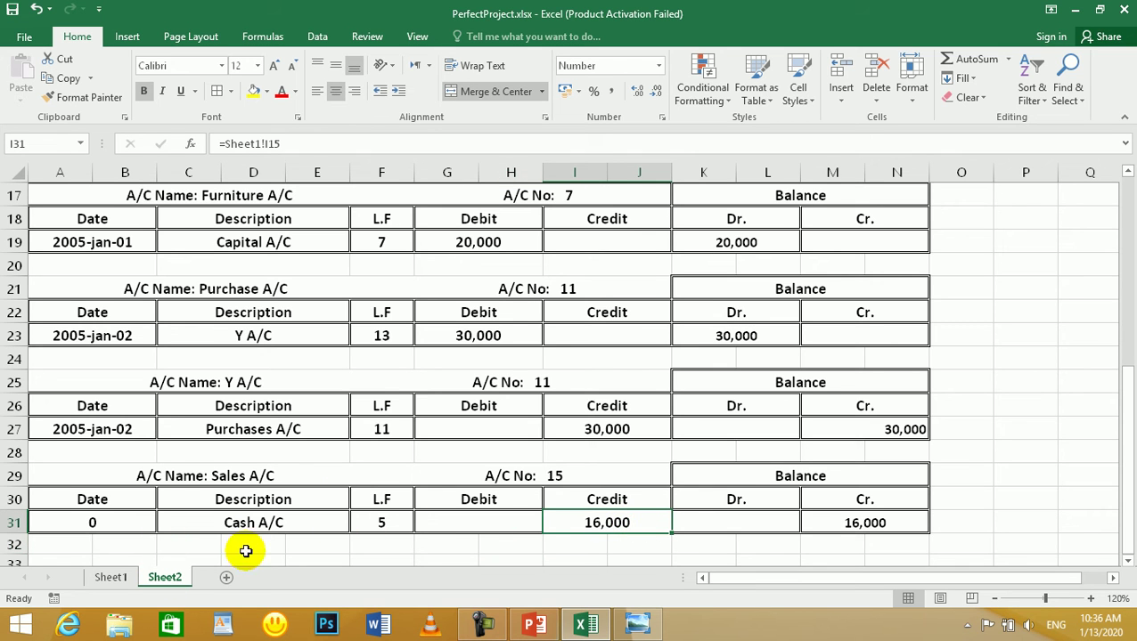
left_click(111, 579)
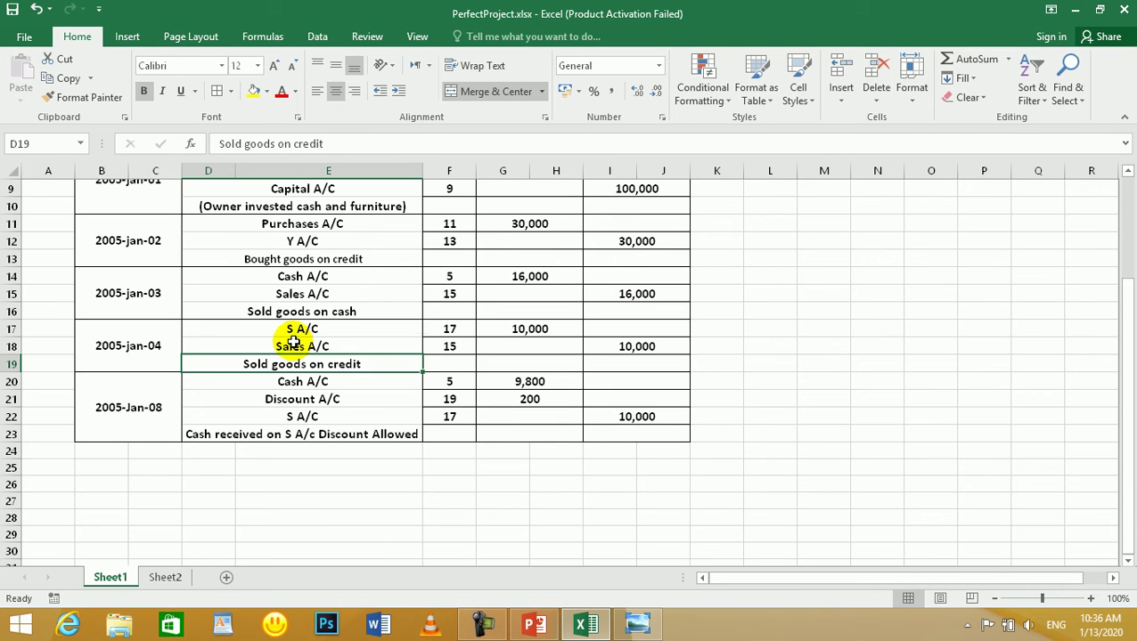
left_click_drag(292, 351, 648, 346)
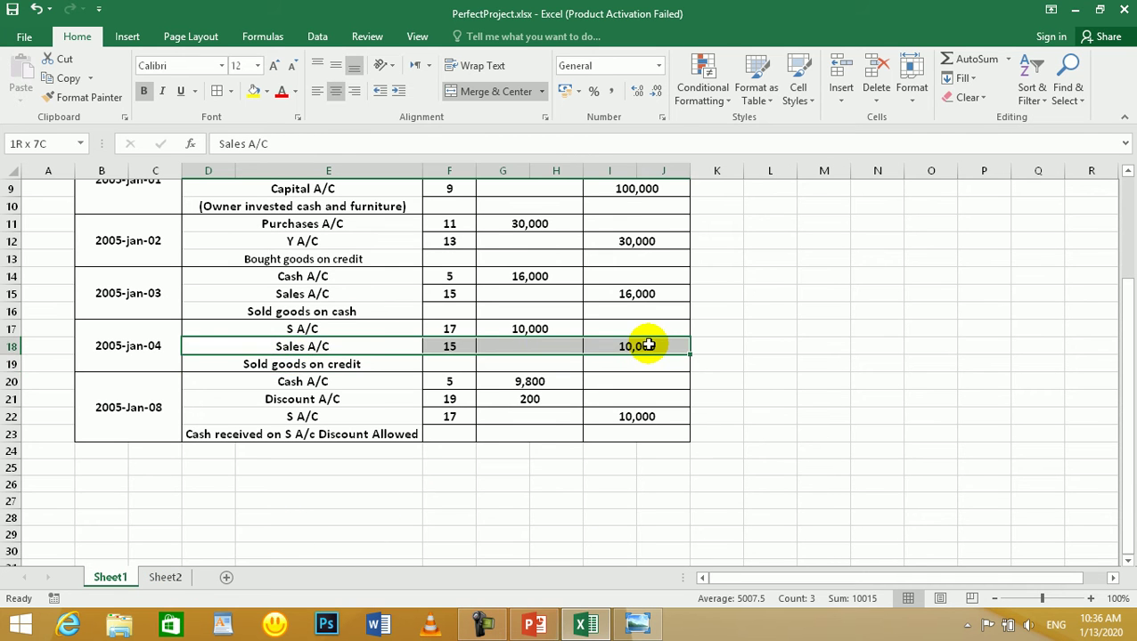
left_click(165, 579)
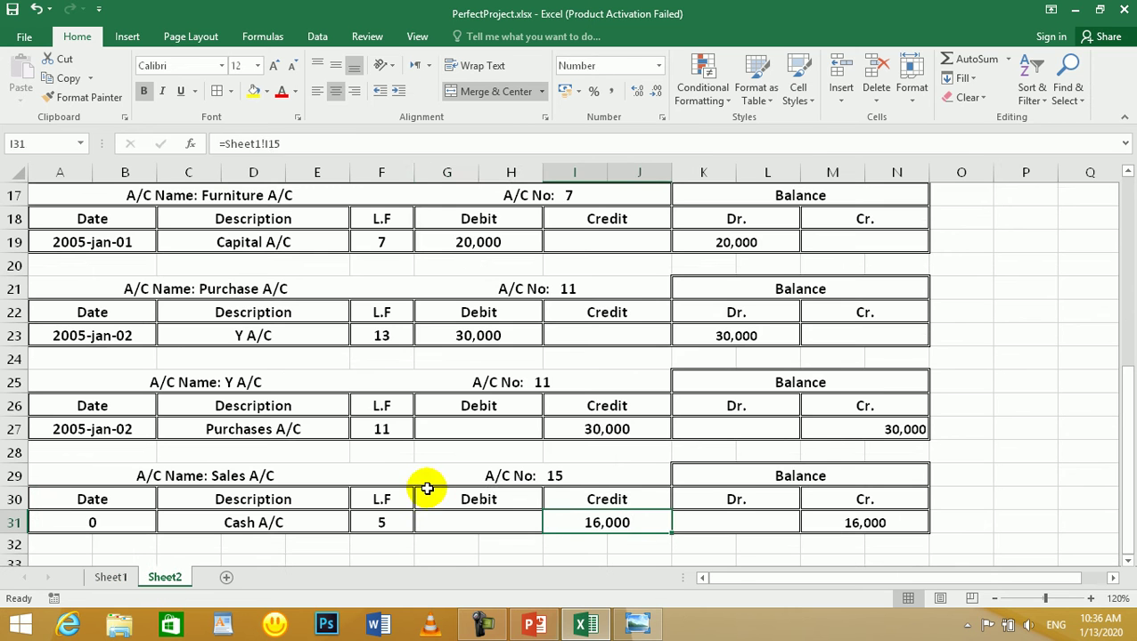
- Copy the Y A/C entry row A27:N27 into row 32 as a second entry row of the Sales A/C ledger
left_click(424, 489)
left_click_drag(89, 428, 926, 425)
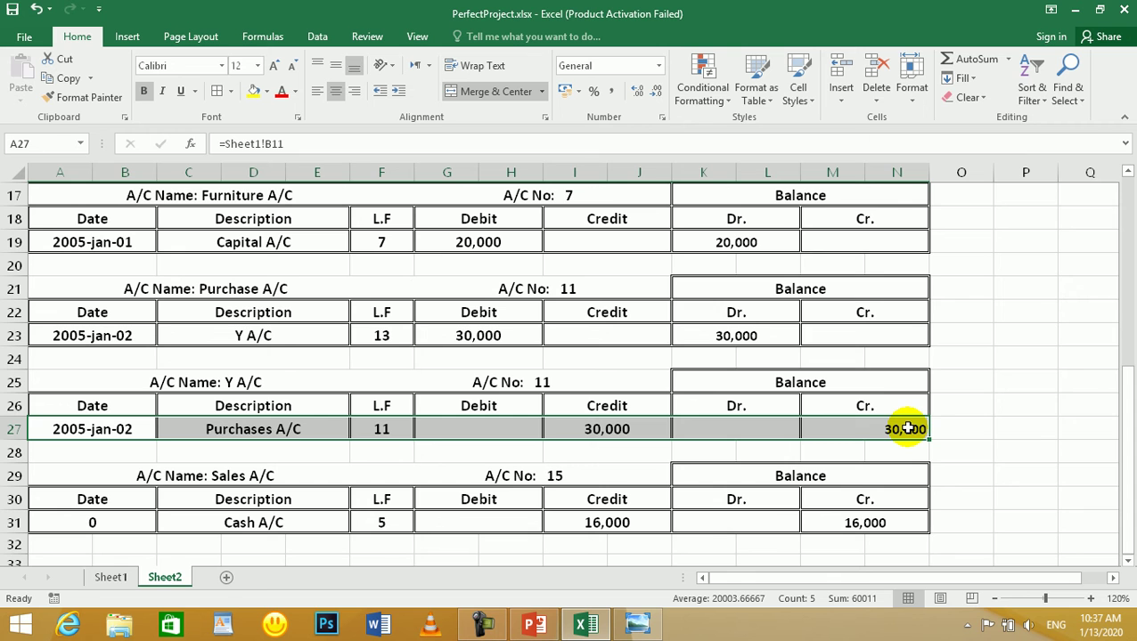
key("ctrl+c")
scroll(392, 459, "down", 2)
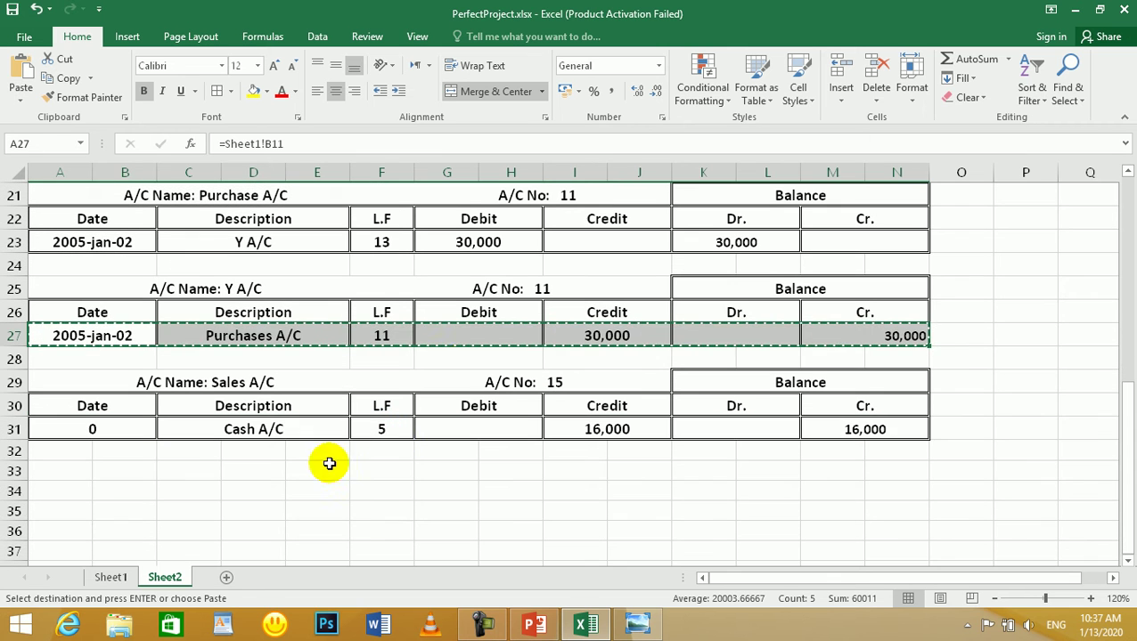
left_click(67, 449)
key("ctrl+v")
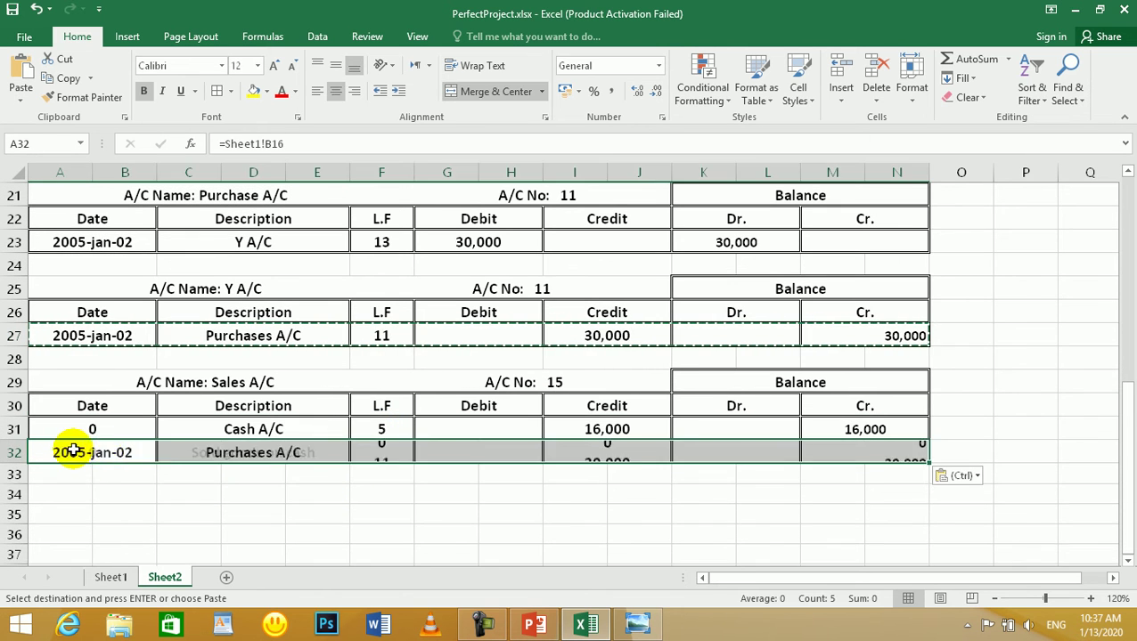
left_click(317, 516)
- Link the Sales A/C dates A31 and A32 to the Sheet1 journal dates 2005-jan-03 and 2005-jan-04
left_click(104, 431)
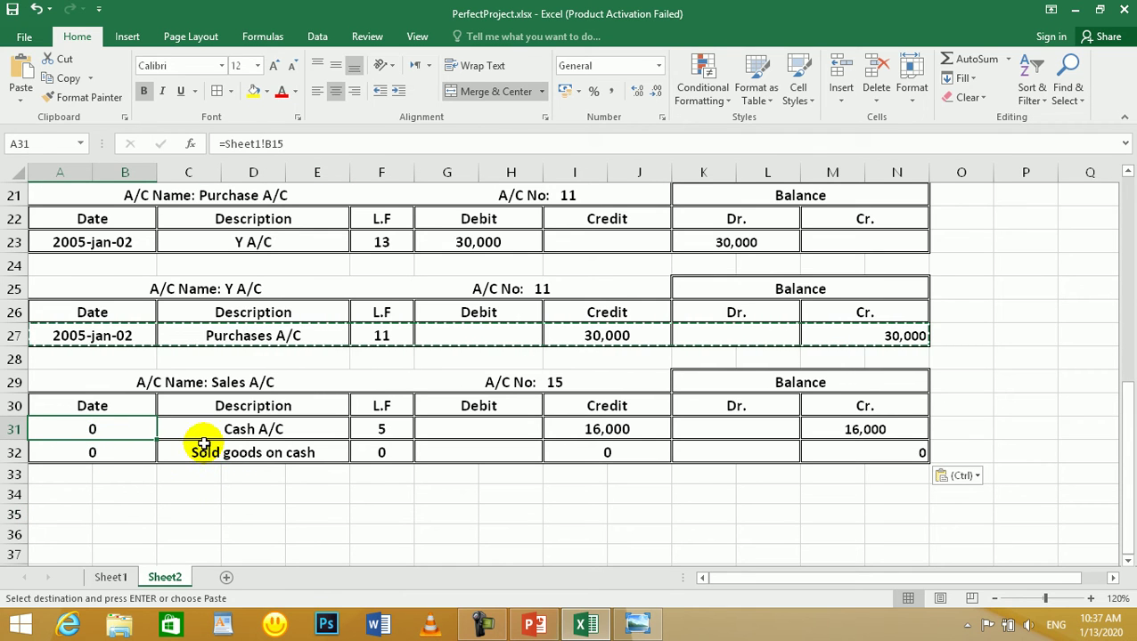
type("=")
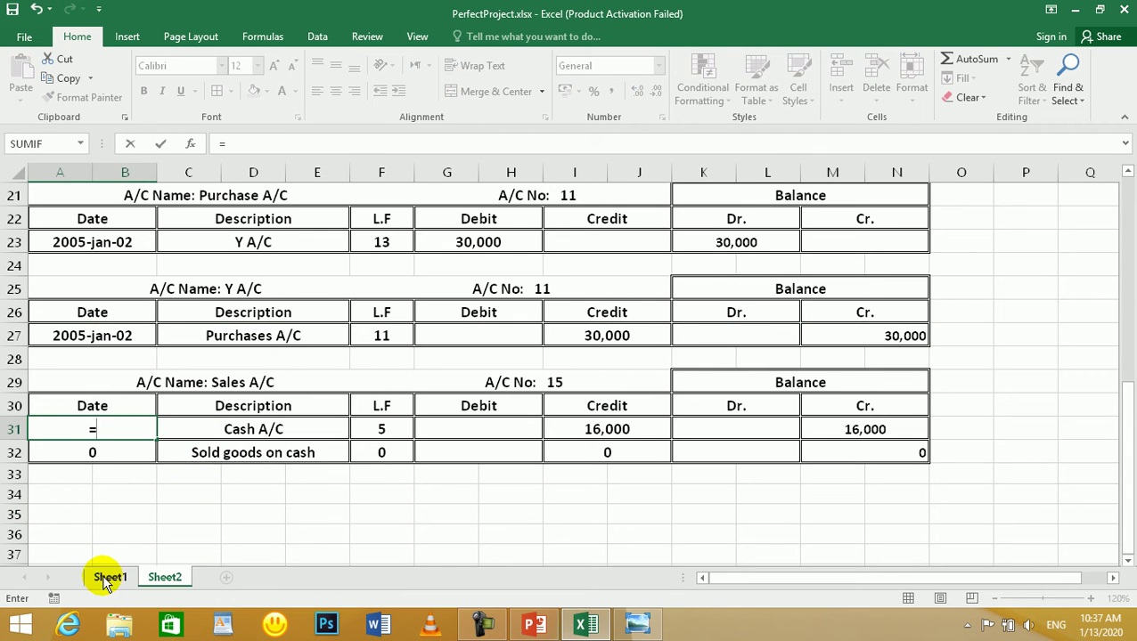
left_click(107, 579)
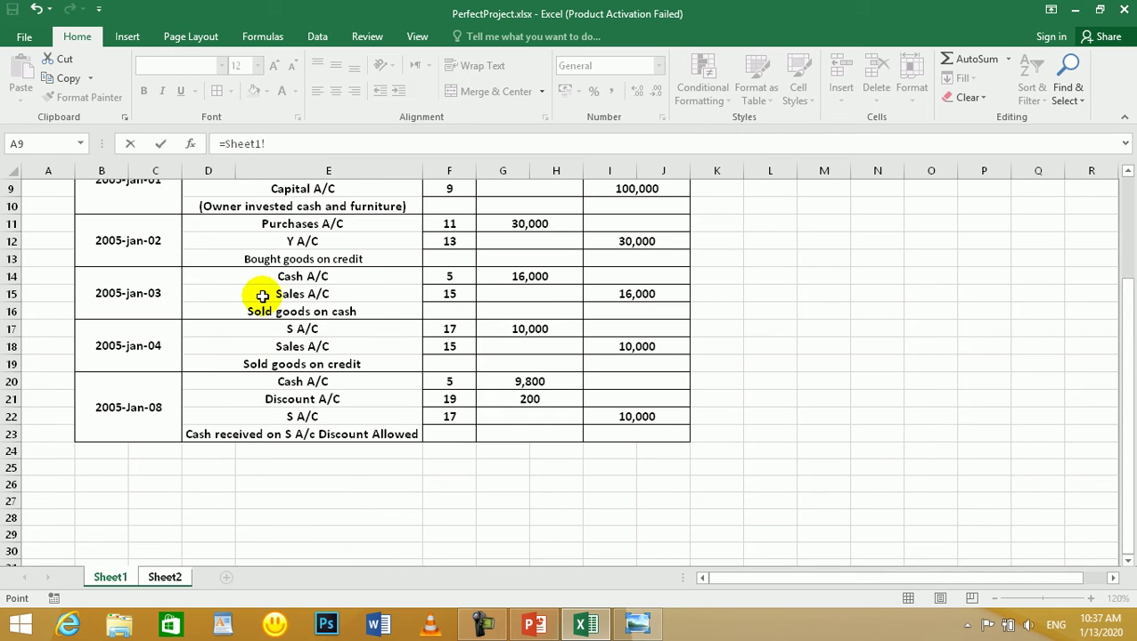
left_click(147, 290)
key("Return")
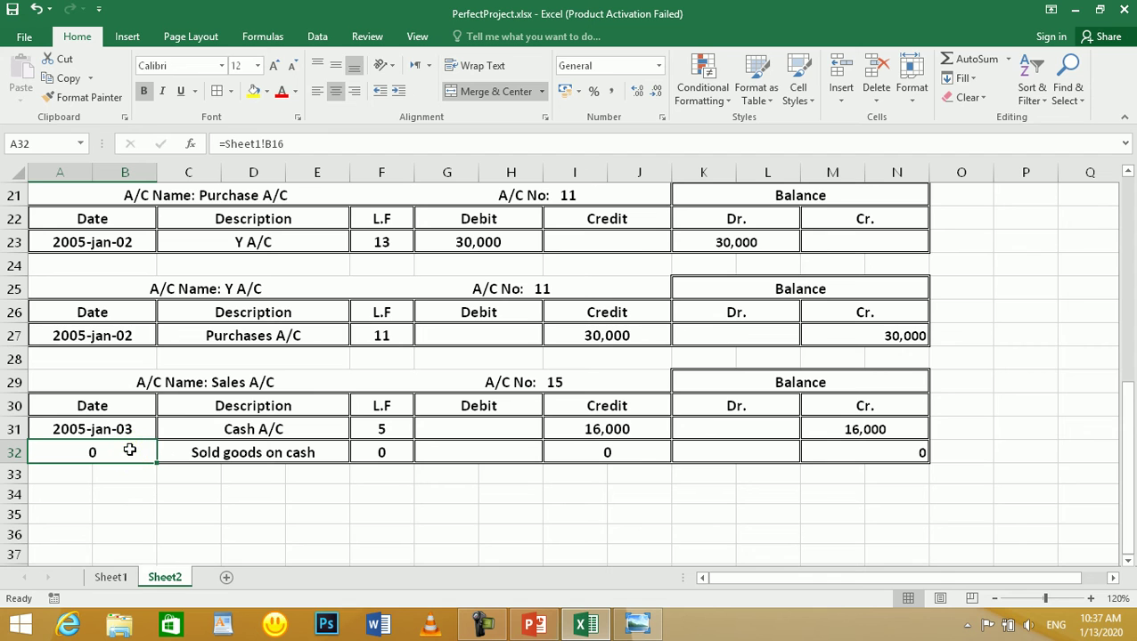
type("=")
left_click(111, 578)
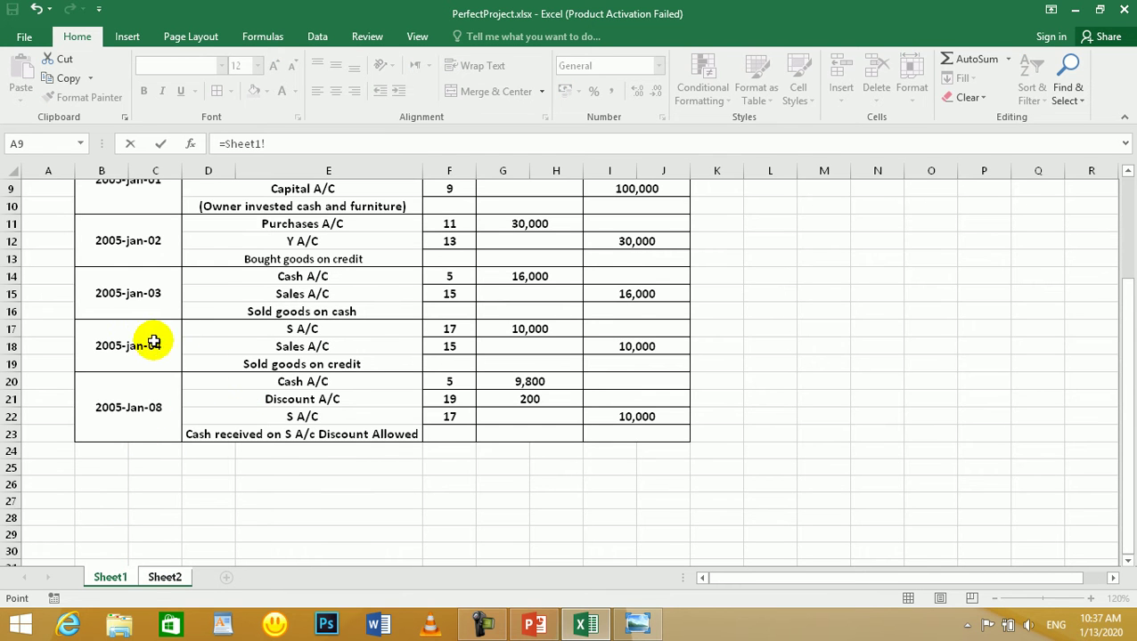
key("Return")
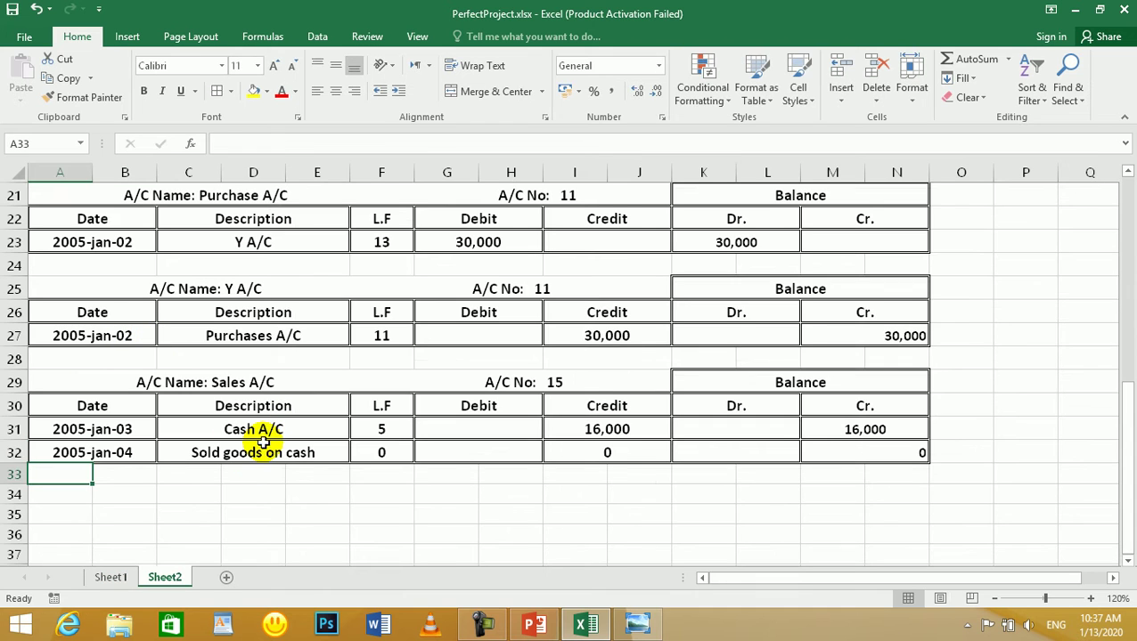
- Link the Sales A/C Description C32 to the S A/C entry in D17 of the Sheet1 journal
left_click(269, 462)
type("=")
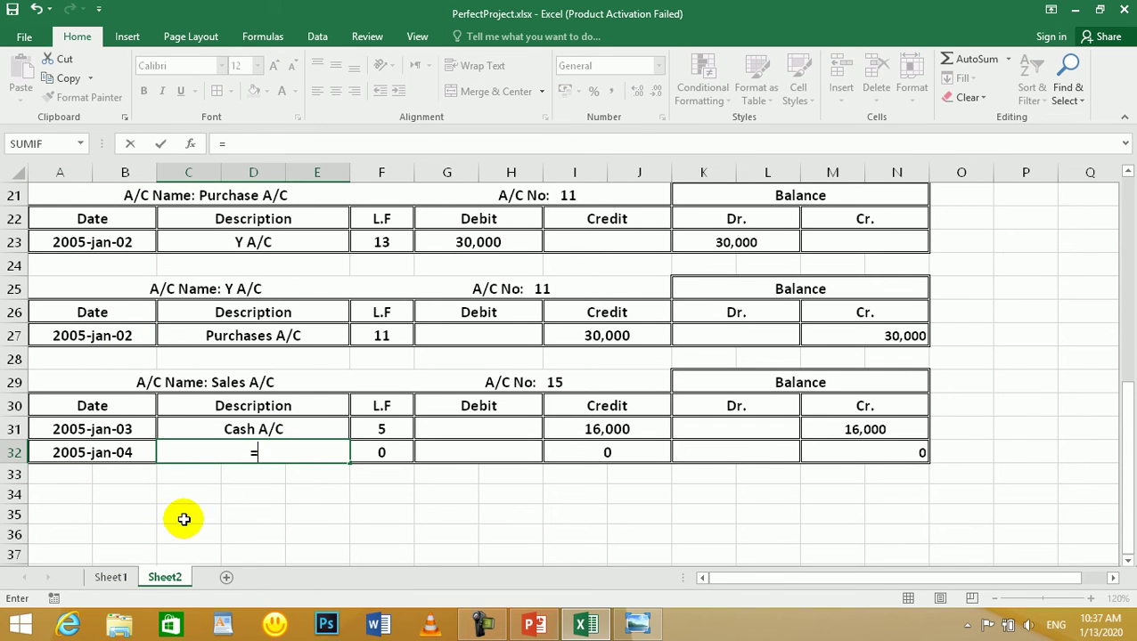
left_click(121, 578)
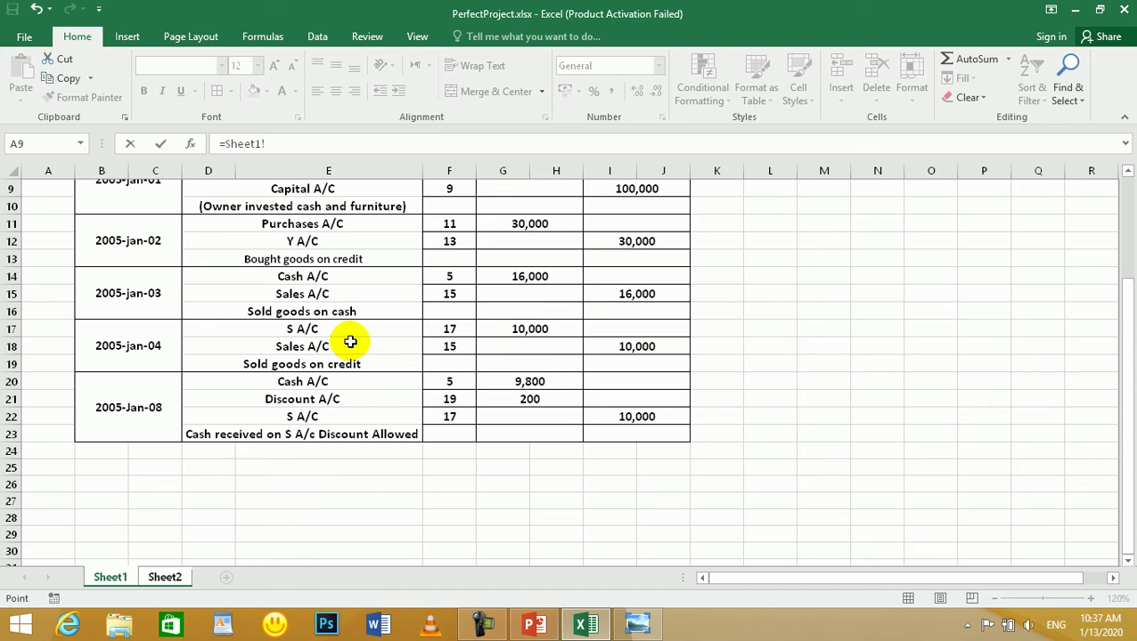
left_click(289, 330)
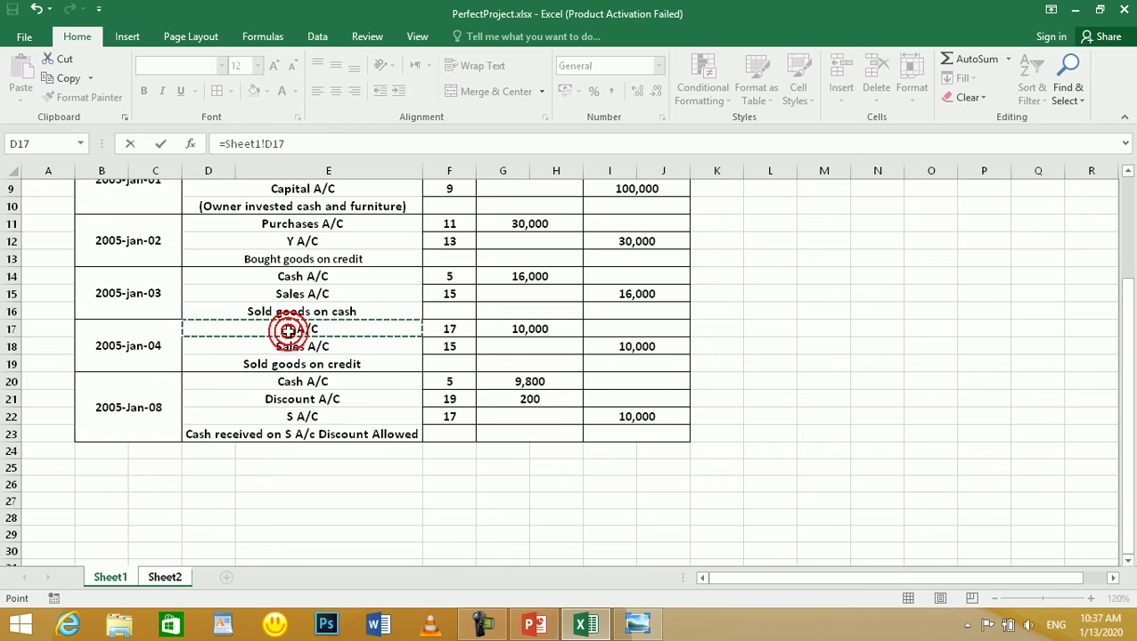
key("Return")
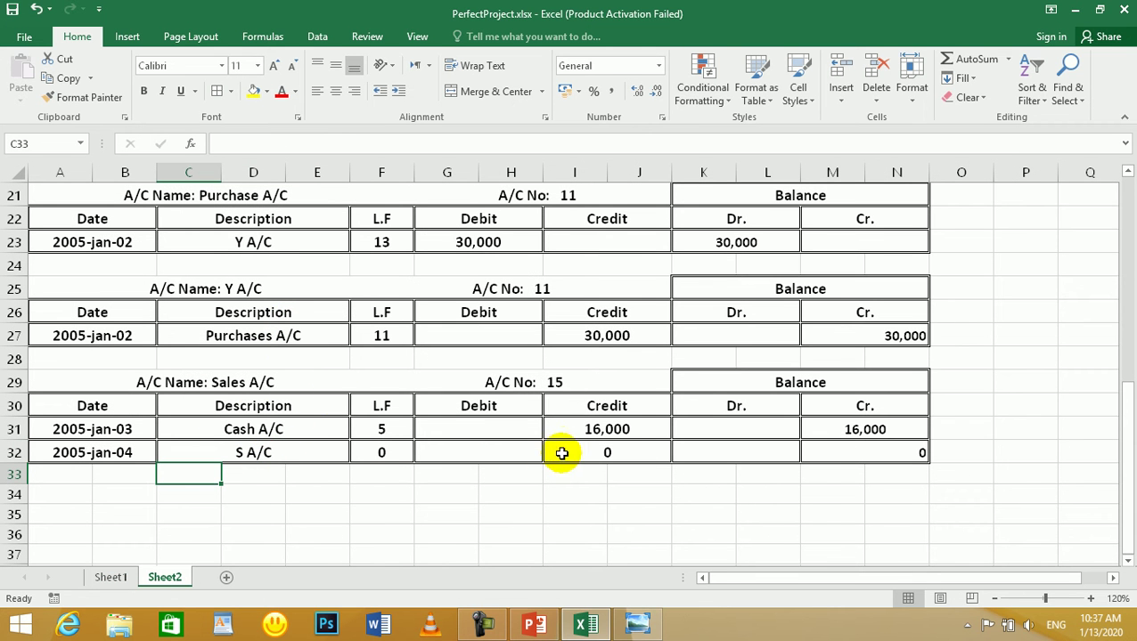
- Link the Sales A/C L.F cell F32 to the S A/C PR number 17 in F22 of the Sheet1 journal
left_click(368, 453)
type("=")
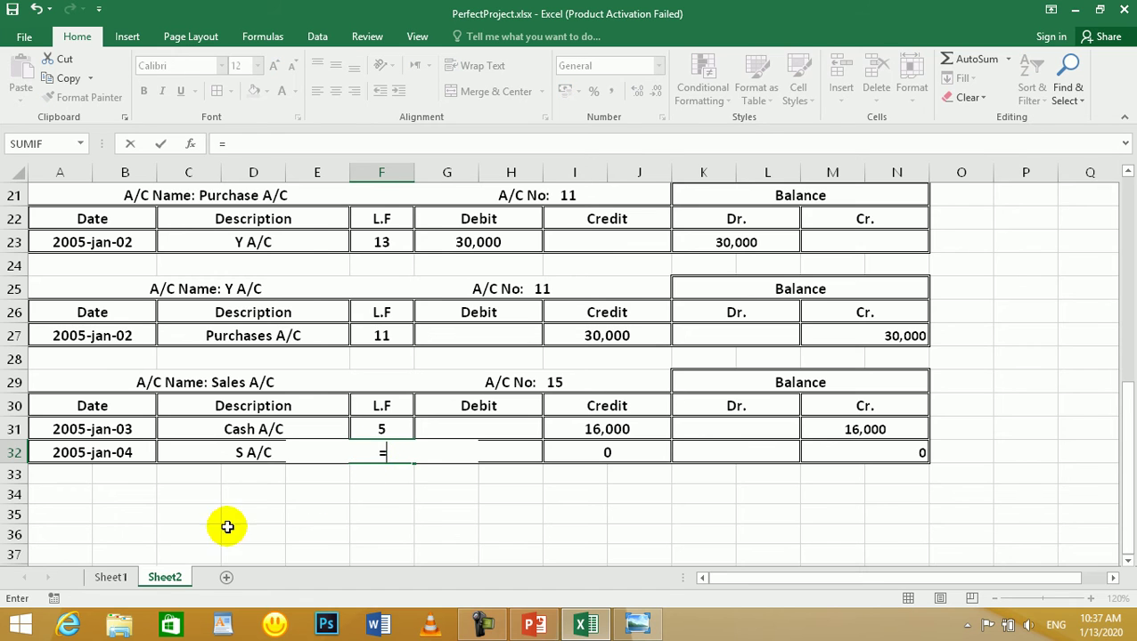
left_click(110, 578)
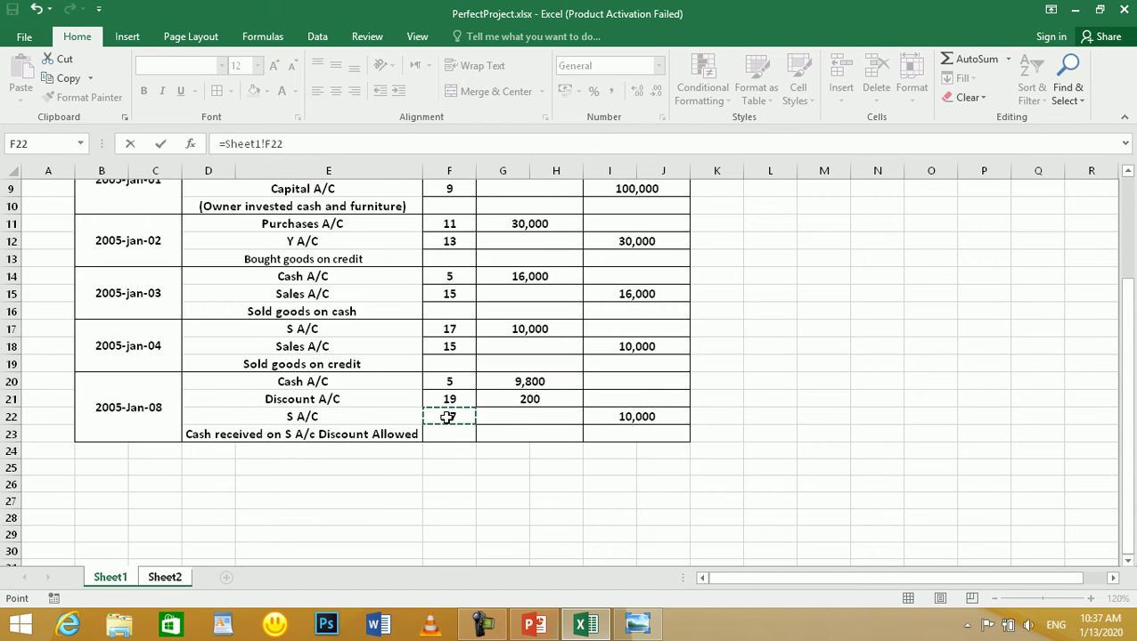
key("Return")
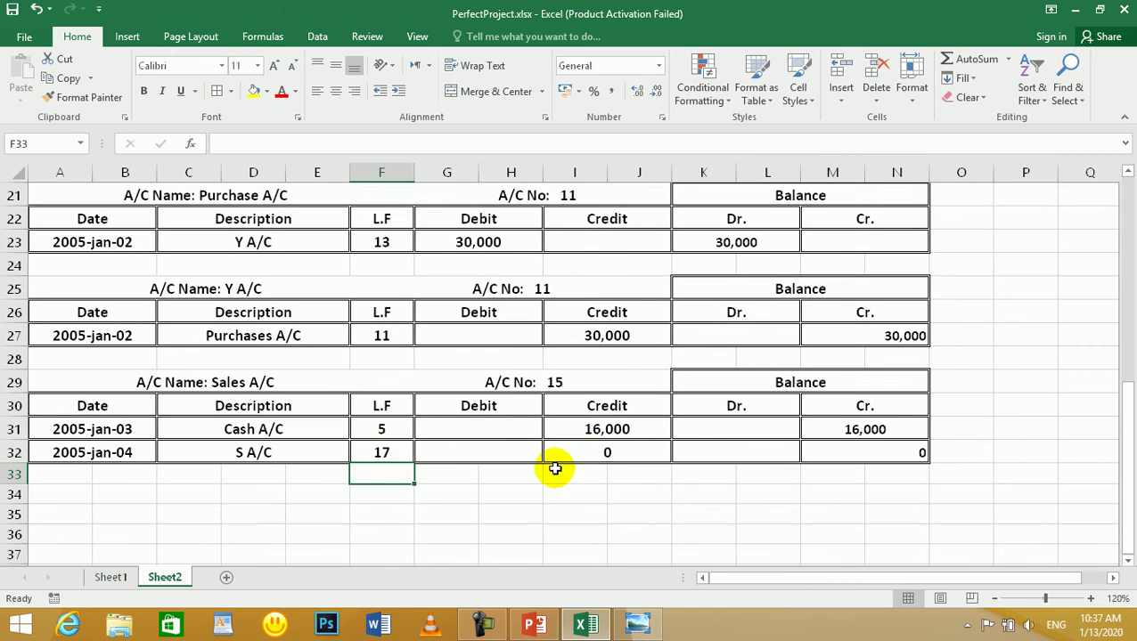
- Link the Sales A/C Credit cell I32 to the 10,000 Cr. Amount in I18 of the Sheet1 journal
left_click(613, 450)
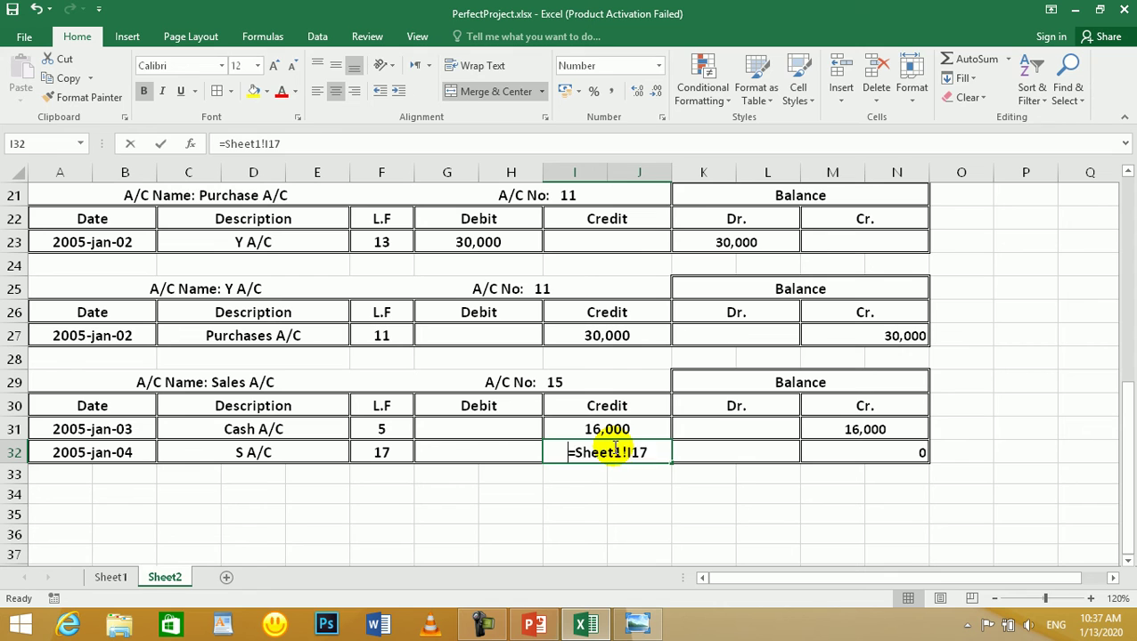
type("=")
left_click(118, 577)
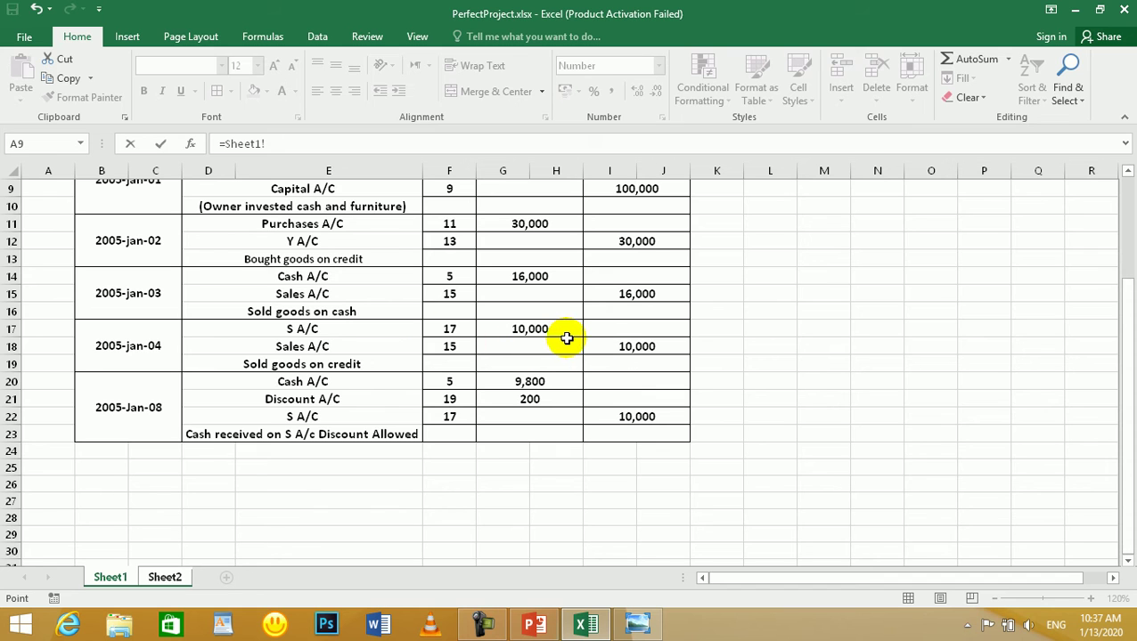
left_click(636, 347)
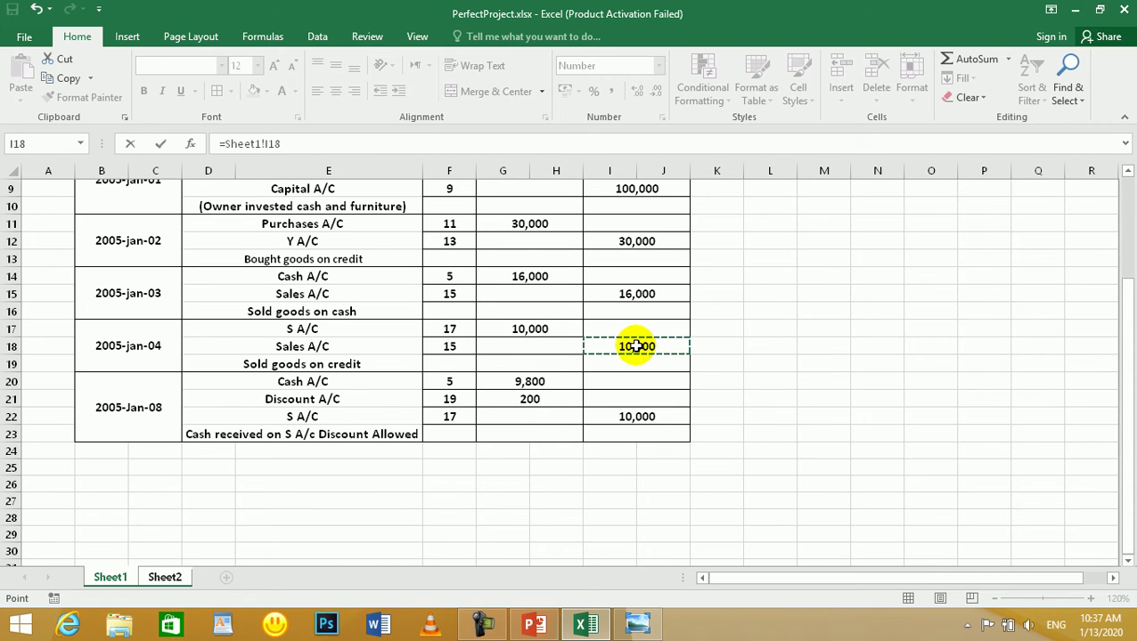
key("Return")
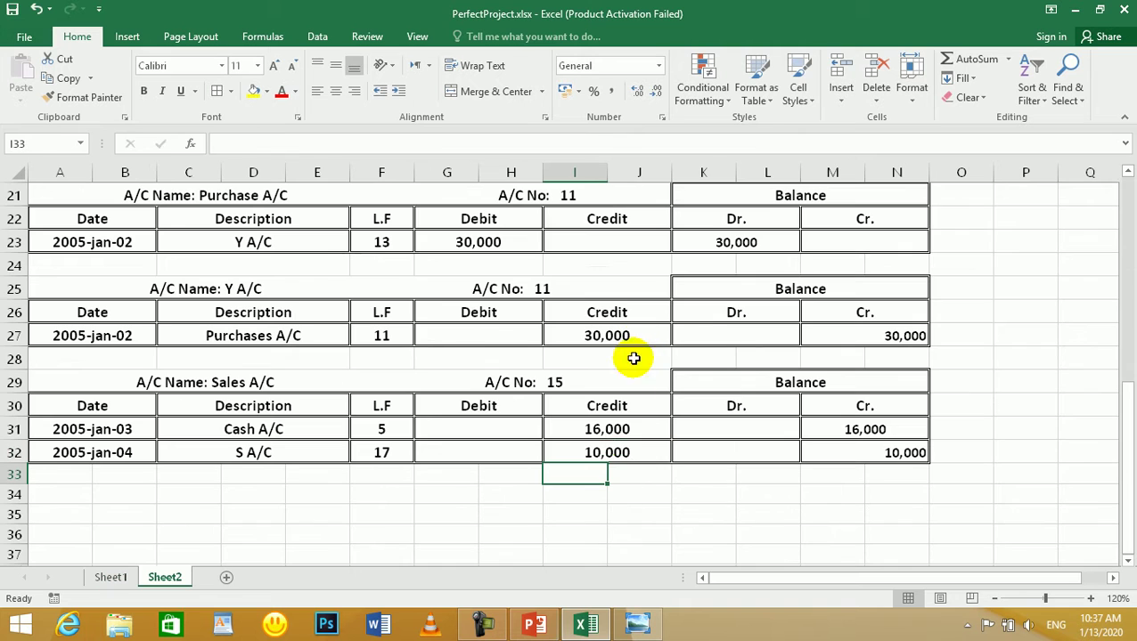
- Center the 10,000 Cr. balance in cell M32 of the Sales A/C table
left_click(891, 453)
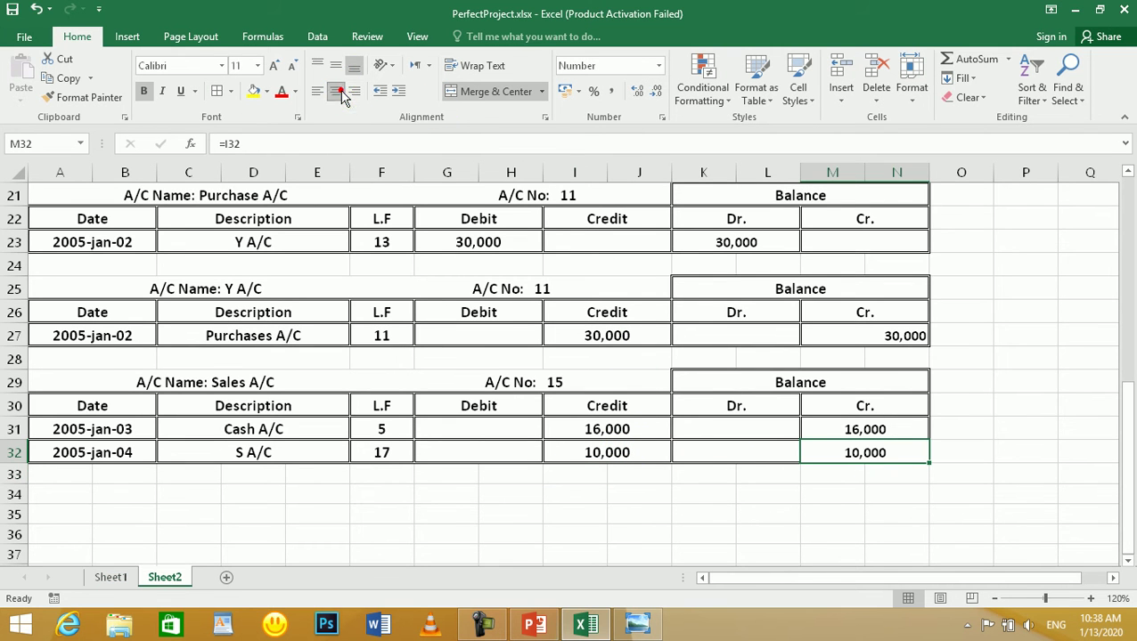
left_click(634, 328)
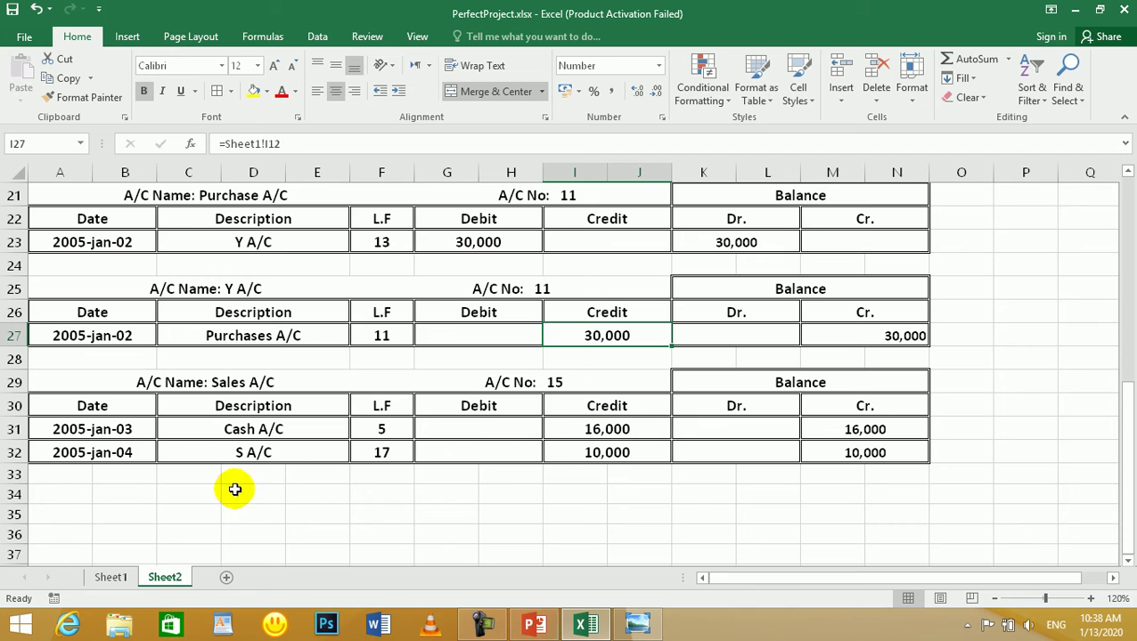
- Copy the Sales A/C table in rows 29 to 32 and paste the copy starting at A34 as the next ledger account
left_click(111, 579)
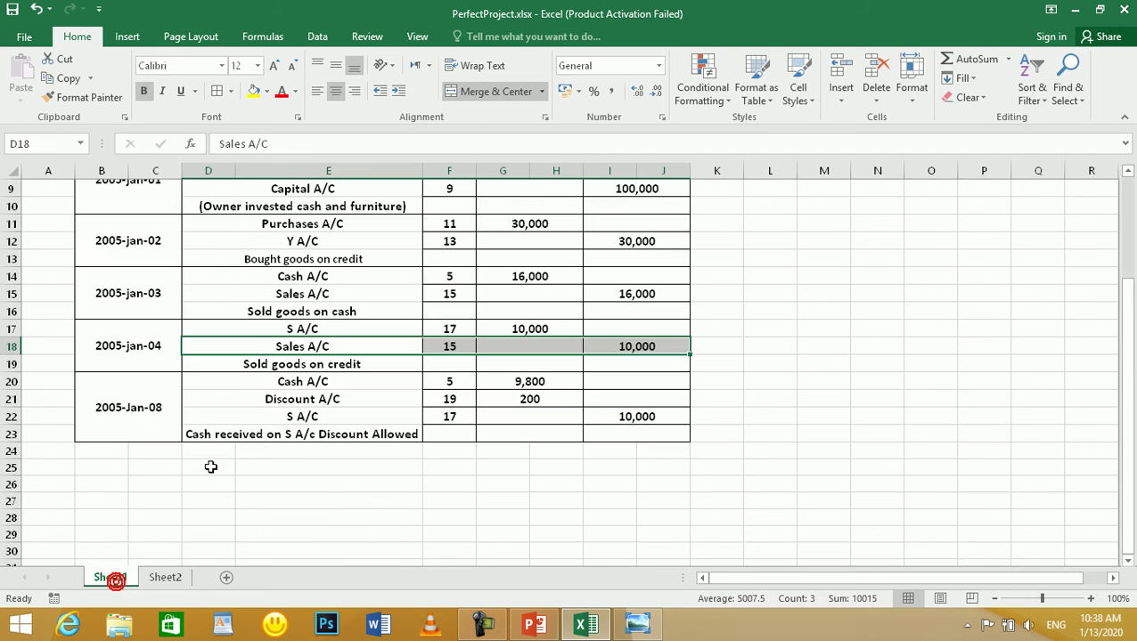
left_click(316, 329)
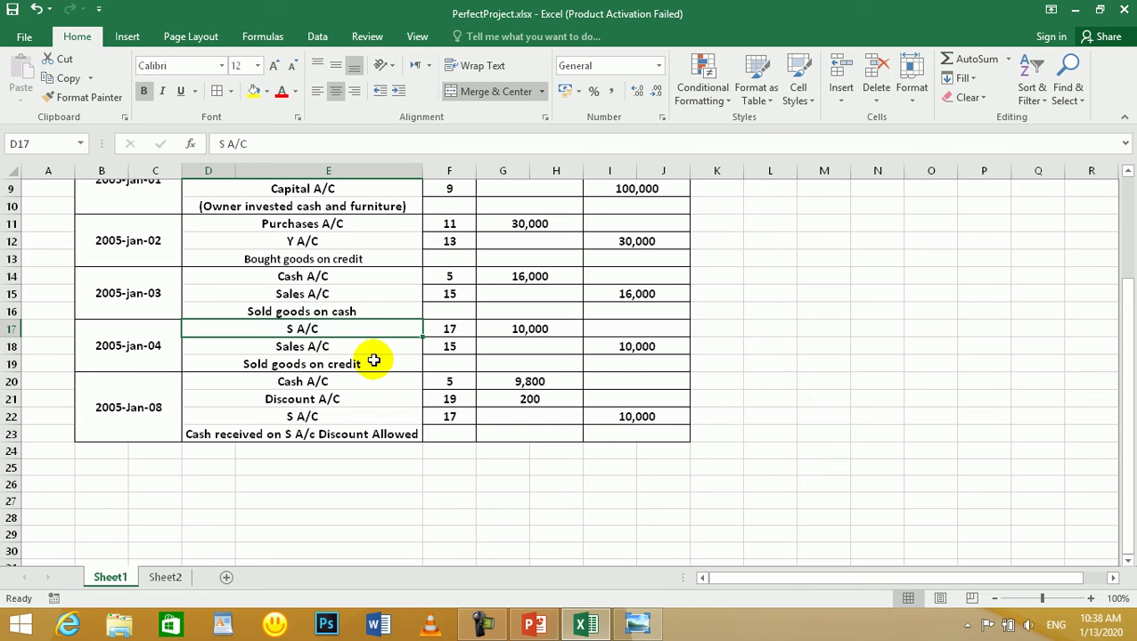
left_click(165, 578)
scroll(287, 415, "up", 3)
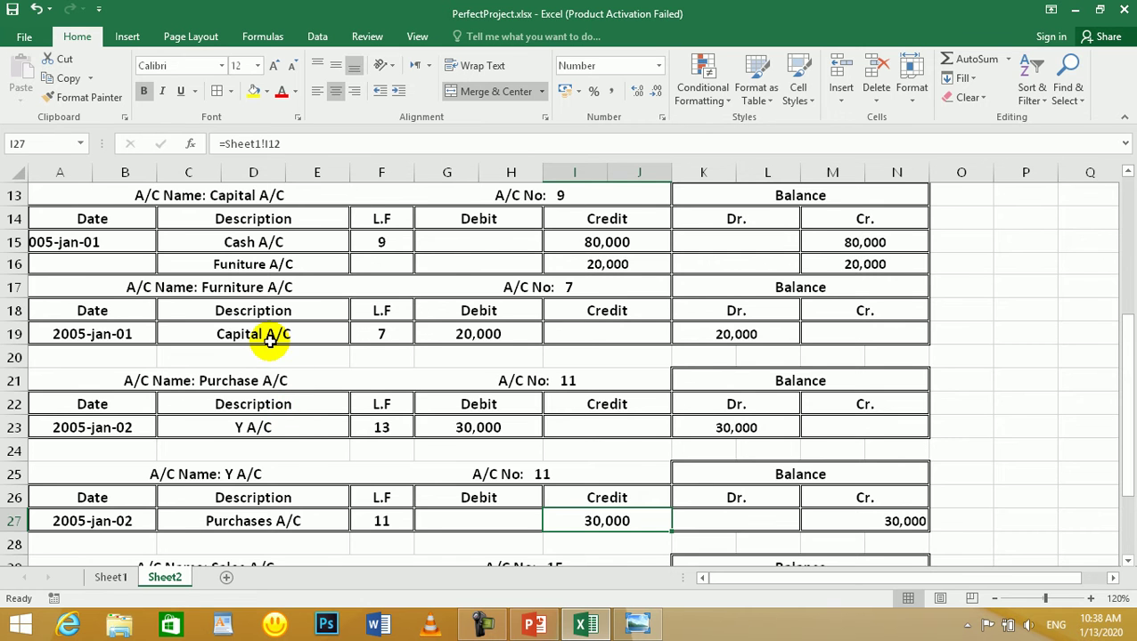
scroll(273, 361, "down", 4)
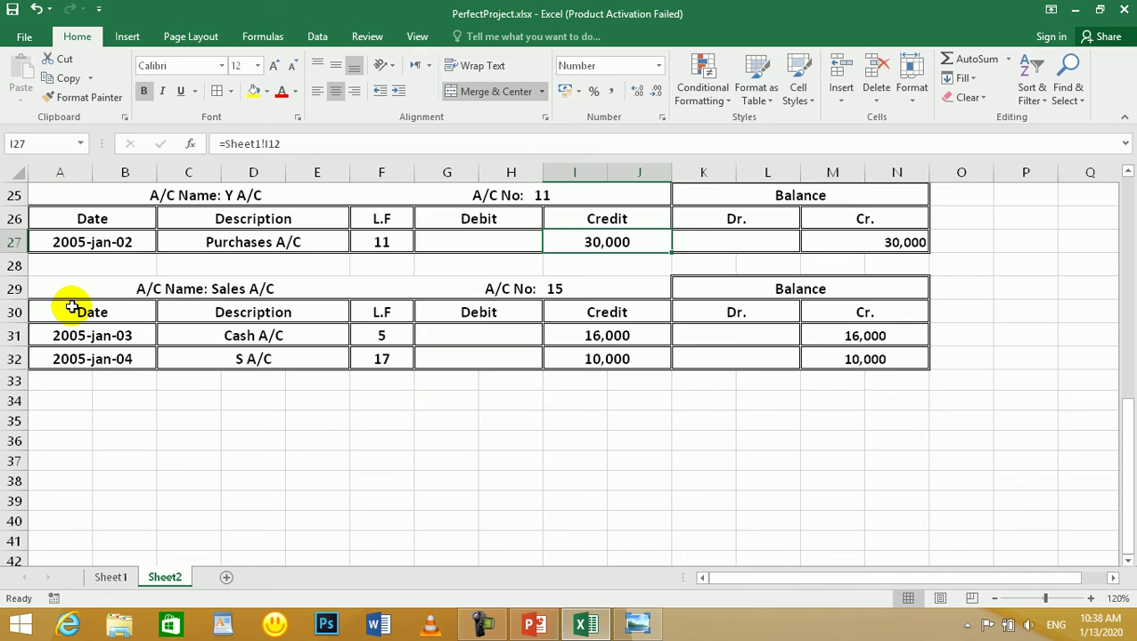
left_click_drag(74, 301, 865, 357)
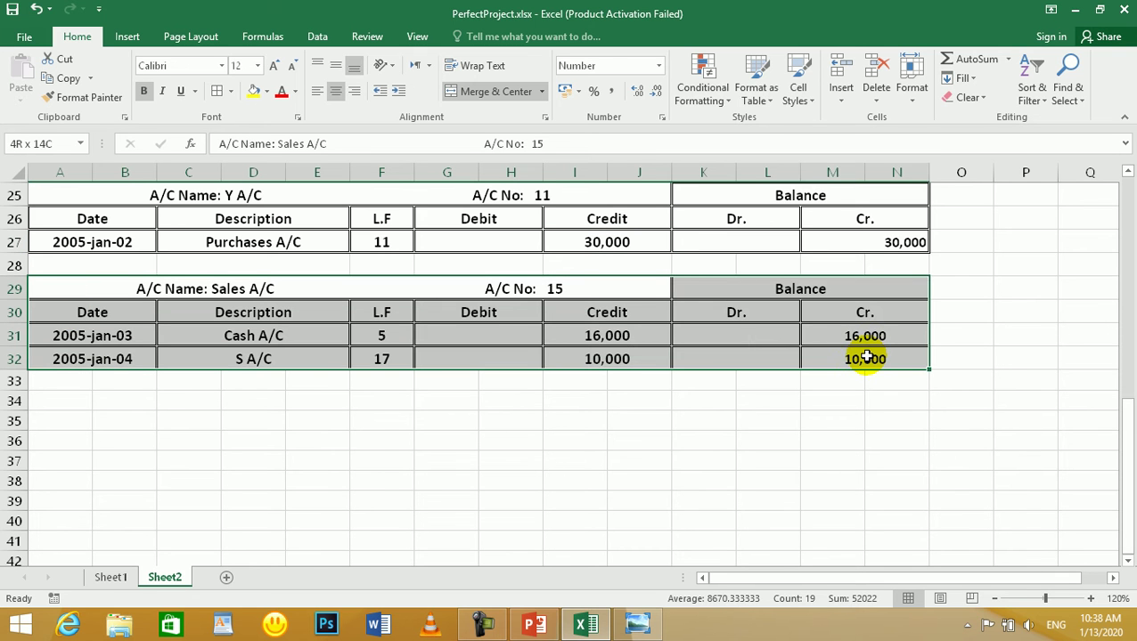
key("ctrl+c")
left_click_drag(68, 388, 78, 397)
left_click(81, 397)
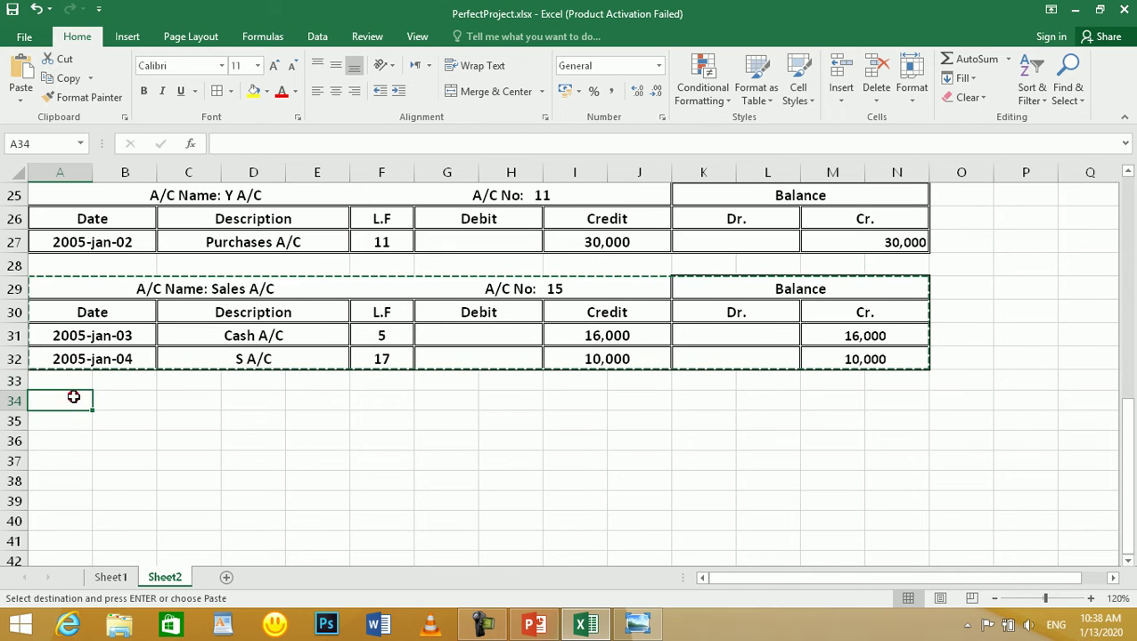
key("ctrl+v")
left_click(351, 433)
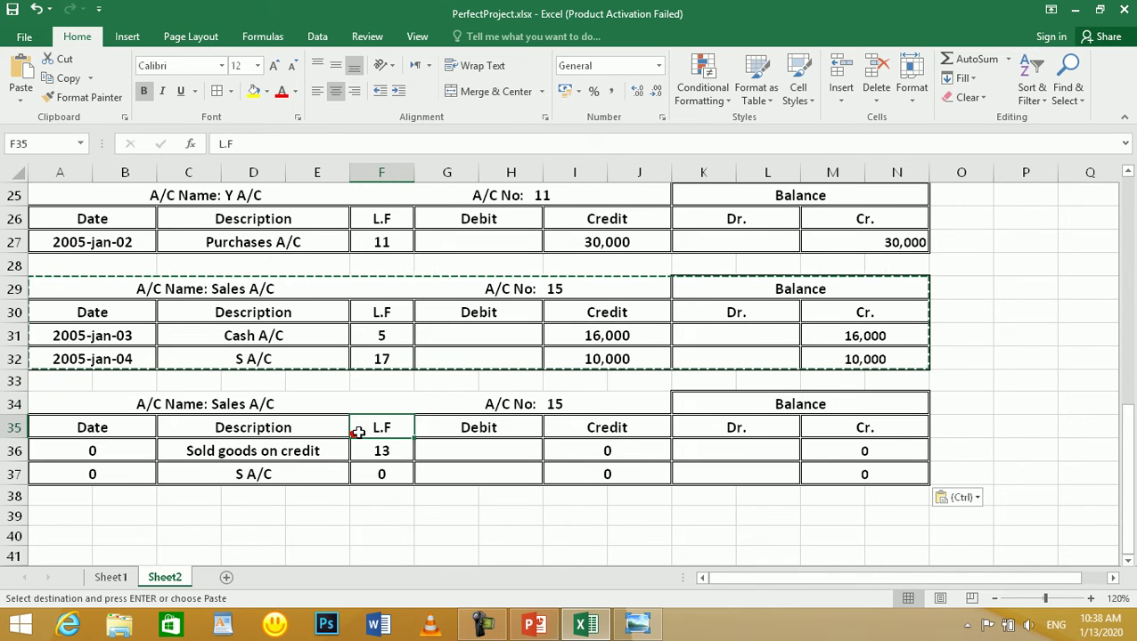
key("Escape")
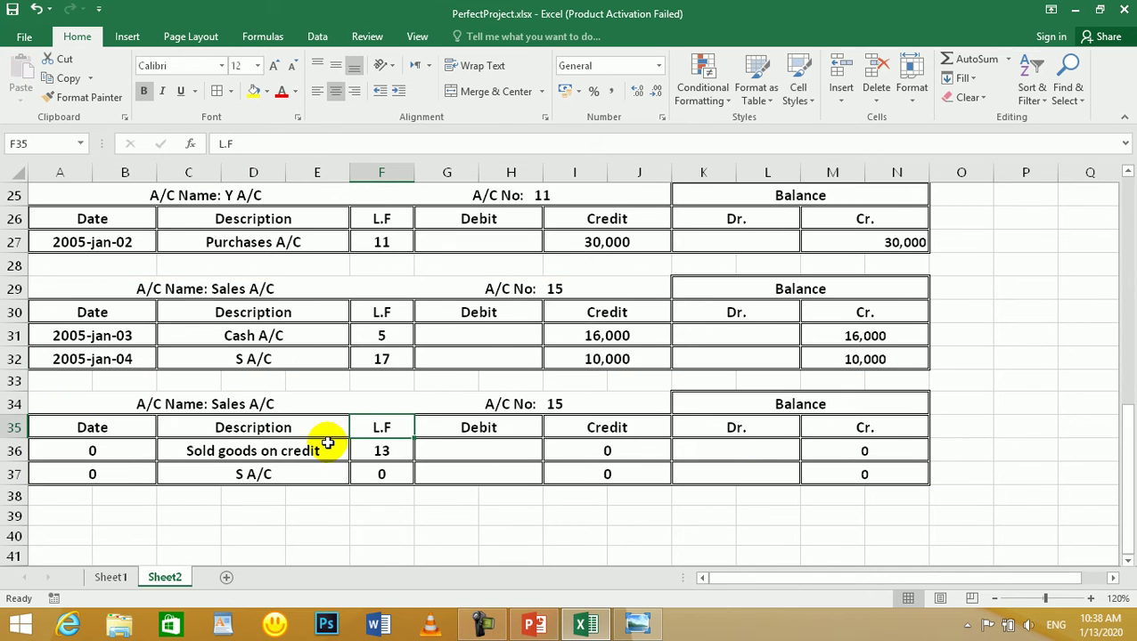
left_click(138, 453)
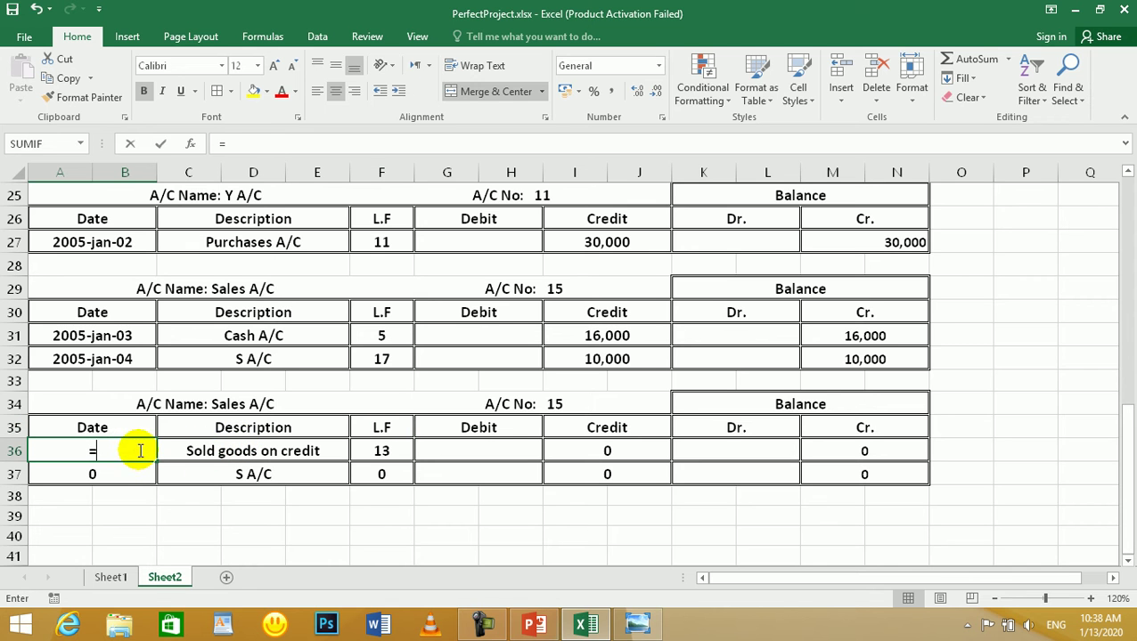
type("=")
left_click(121, 577)
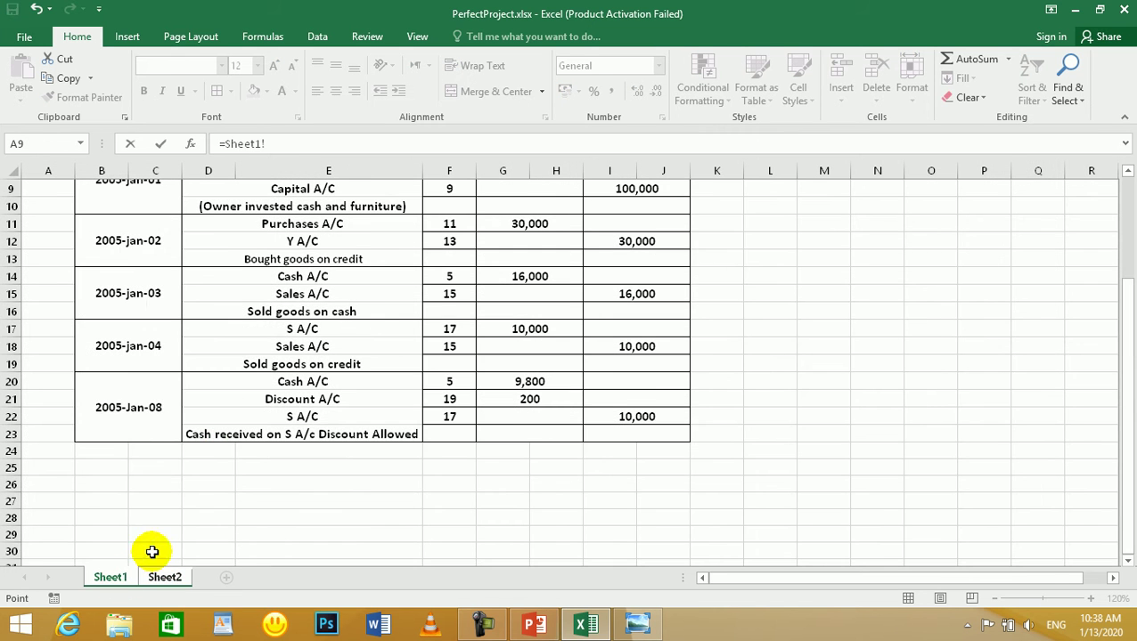
left_click(213, 457)
key("Return")
- Change the account name in the copied table's heading in row 34 to S A/C
double_click(245, 404)
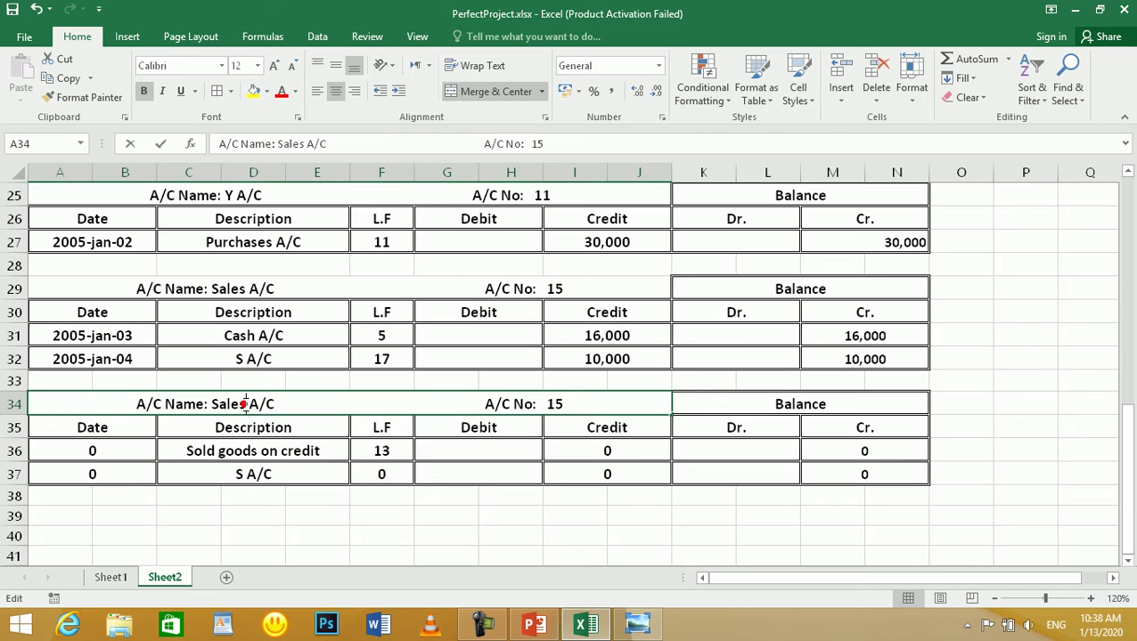
key("BackSpace")
key("BackSpace")
key("BackSpace")
key("BackSpace")
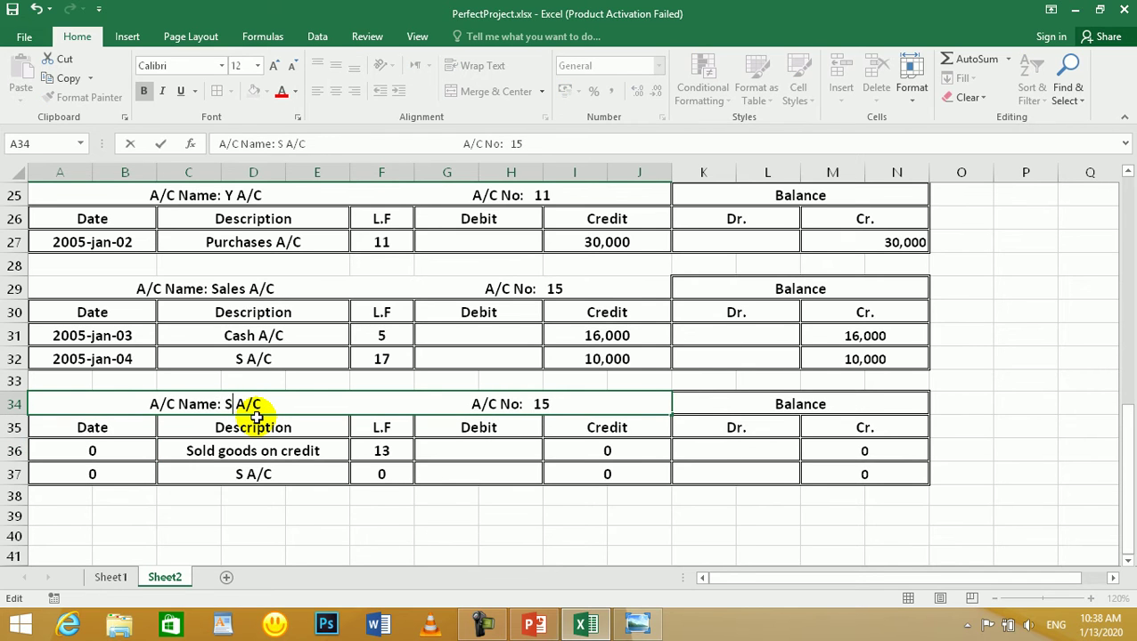
key("BackSpace")
type("S")
key("Return")
left_click(264, 494)
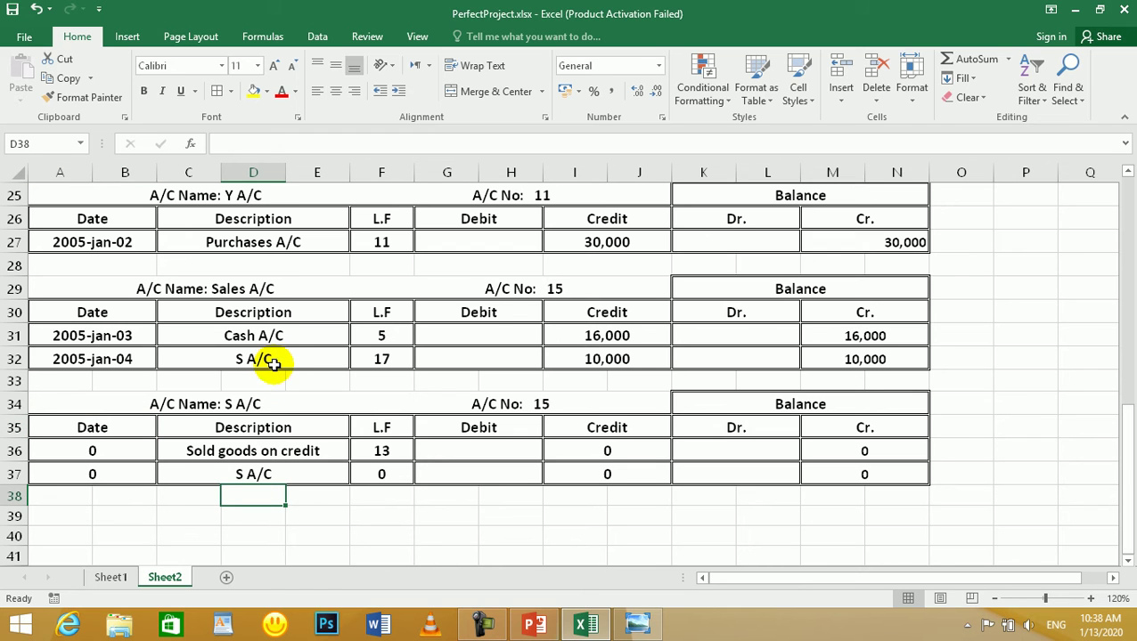
- Link the S A/C date cell A36 to the journal date 2005-jan-04 in B17 of Sheet1
left_click(246, 451)
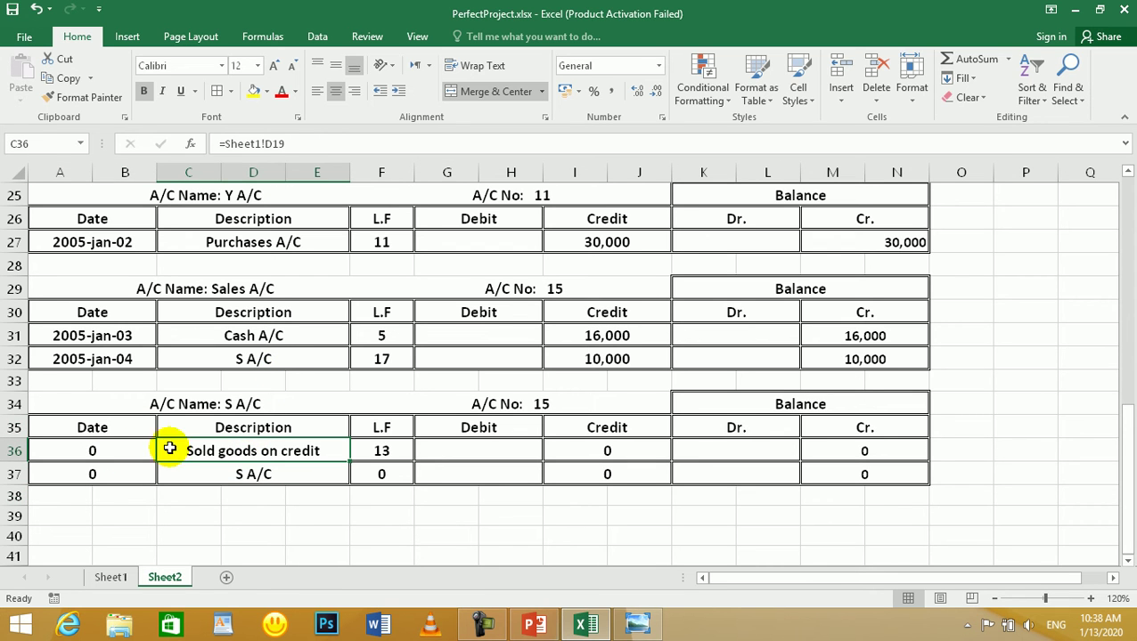
left_click(107, 459)
type("=")
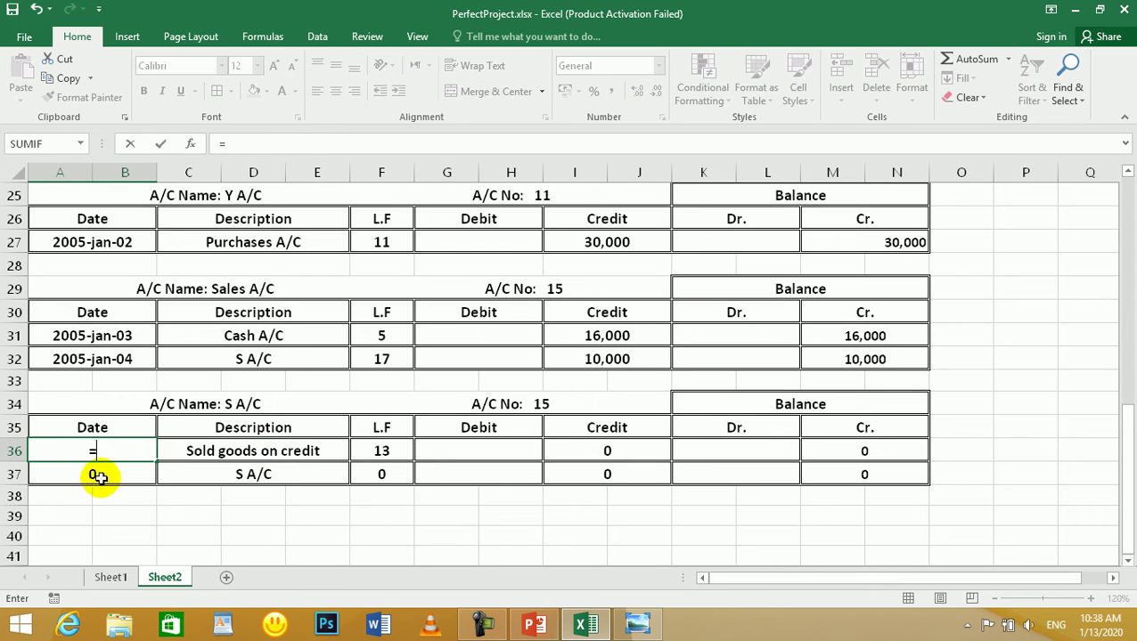
left_click(104, 577)
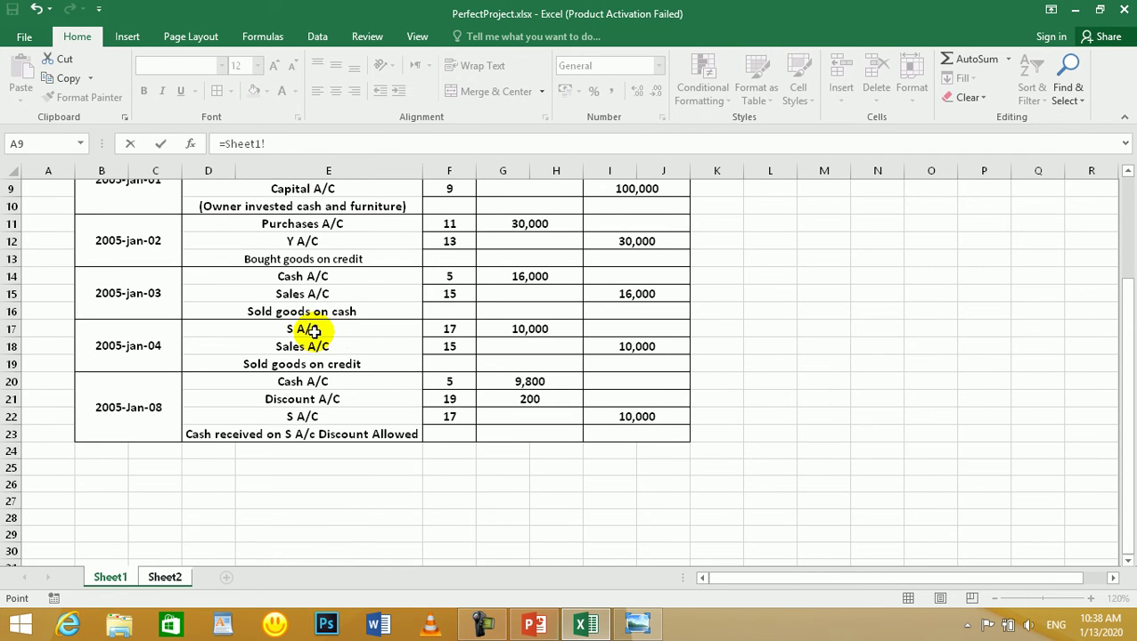
left_click(158, 342)
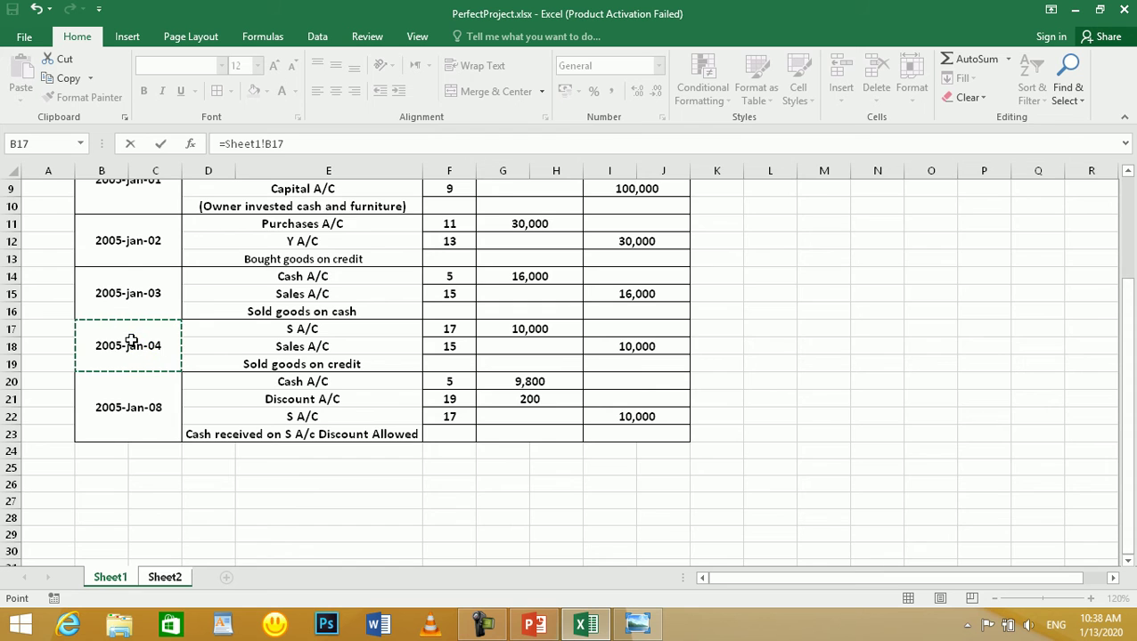
- Link the first S A/C ledger row's date to Sheet1!B17 and its description to the Sales A/C entry in Sheet1!D18
key("Return")
left_click(267, 454)
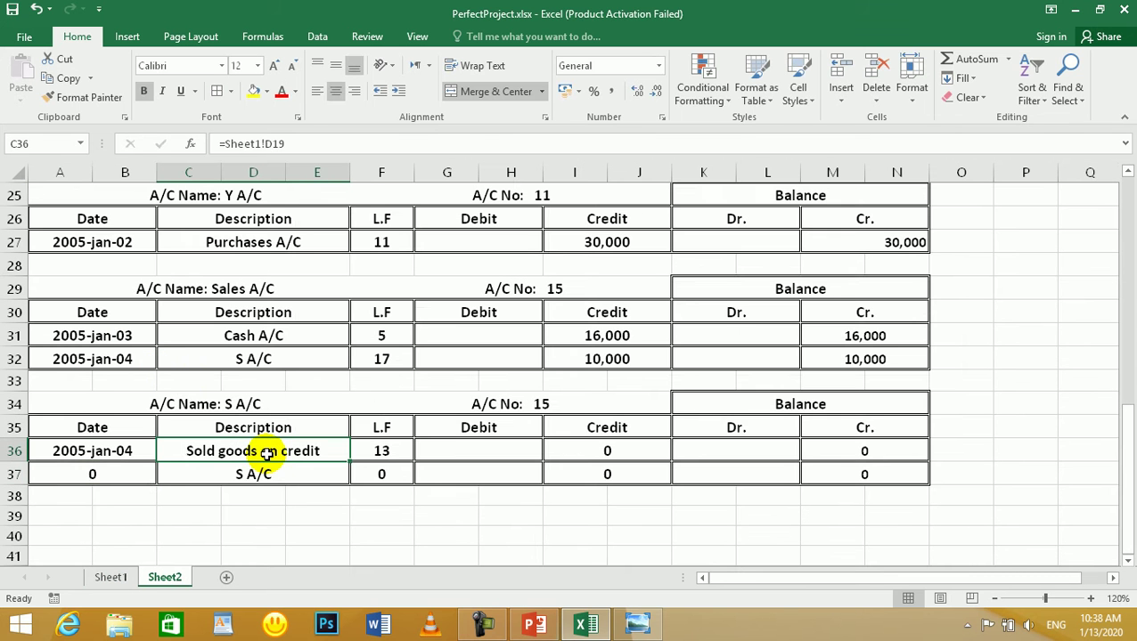
type("=")
left_click(108, 579)
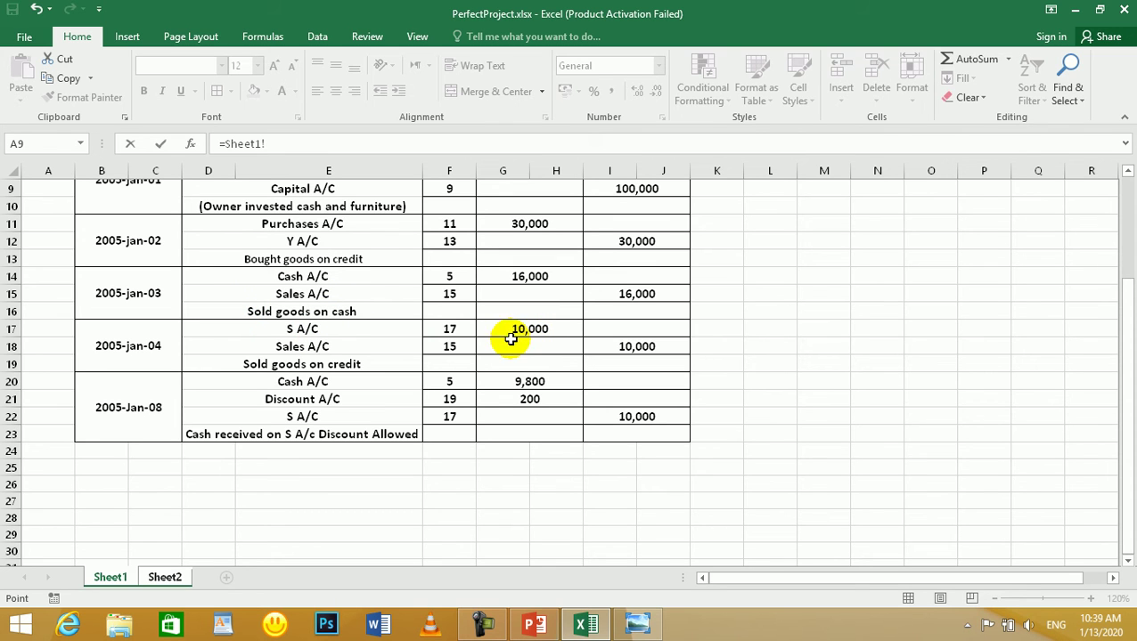
left_click(320, 347)
key("Return")
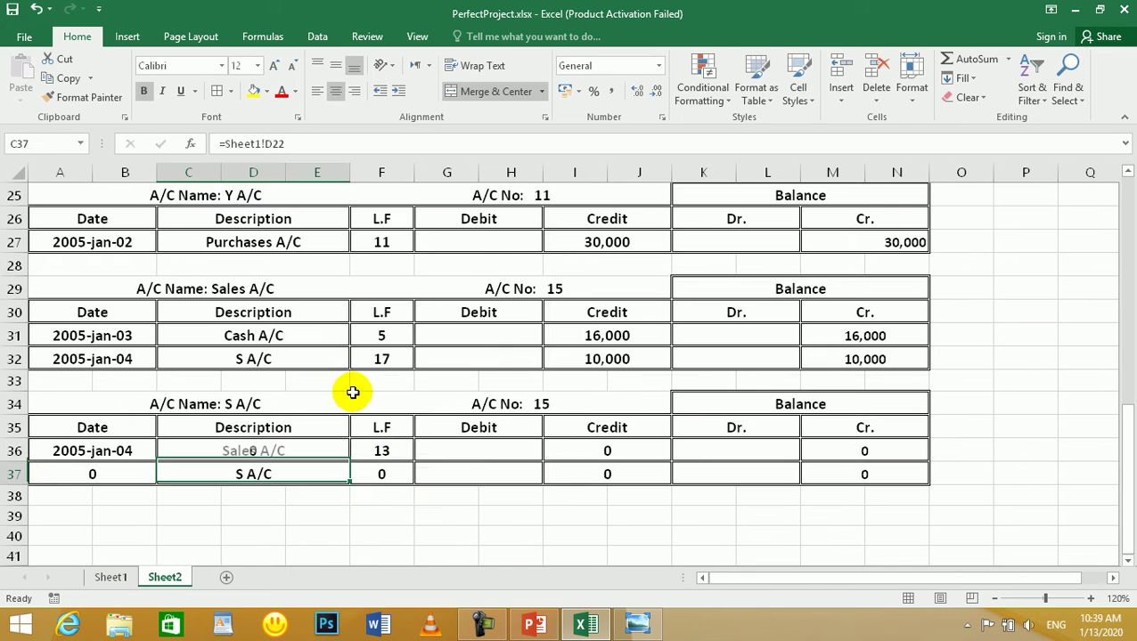
- Link the debit cell G36 of the S A/C ledger's Sales A/C row to Sheet1!G17
left_click(492, 450)
type("=")
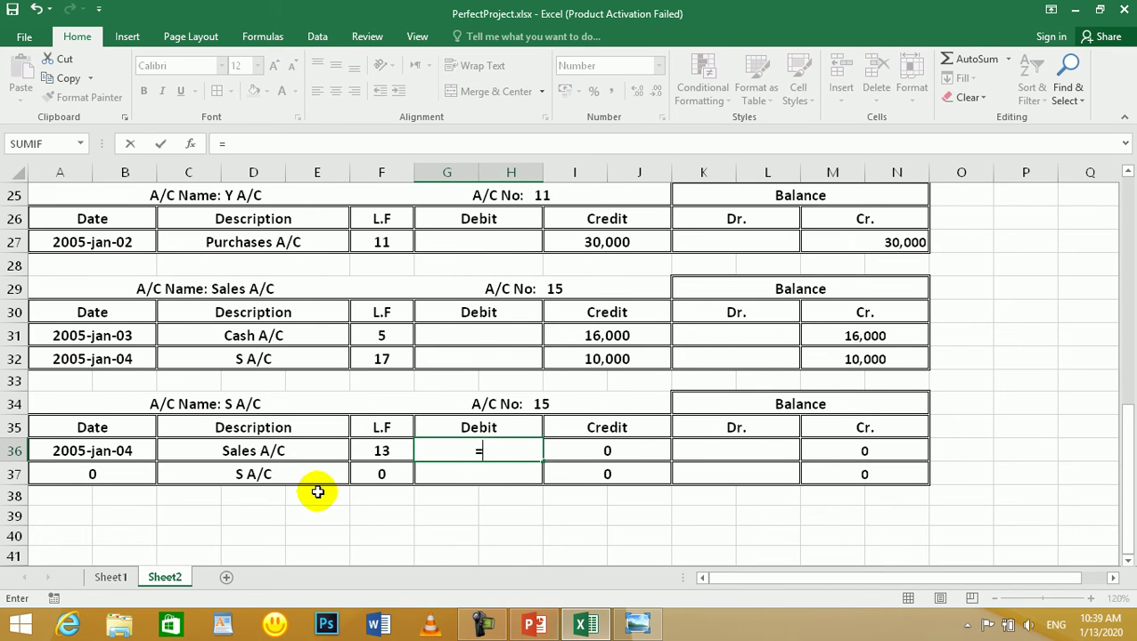
left_click(111, 578)
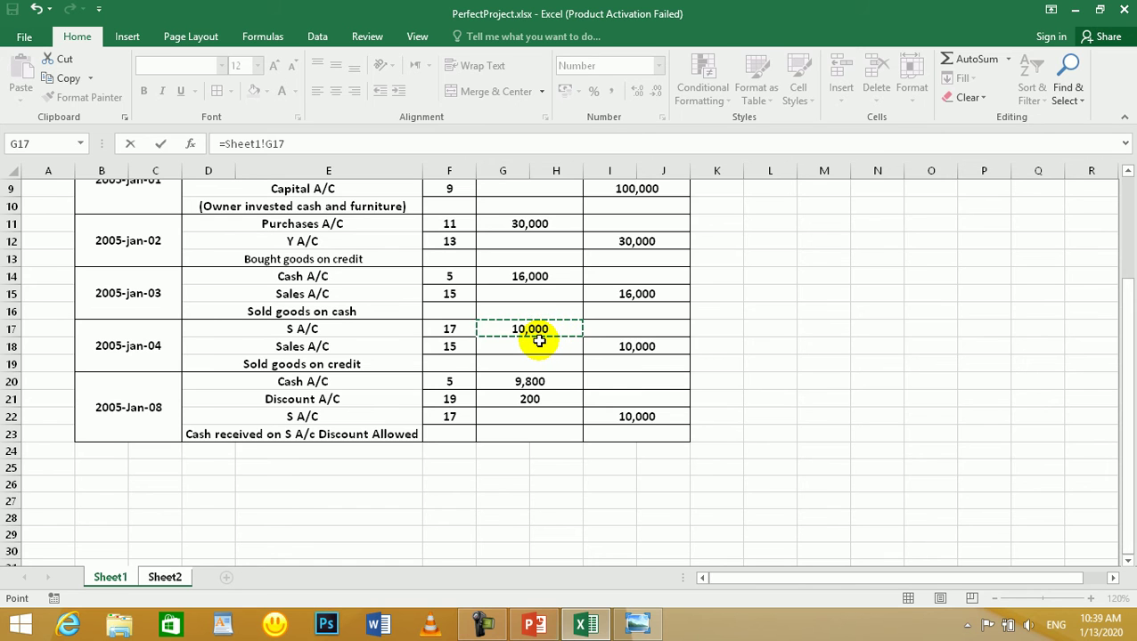
key("Return")
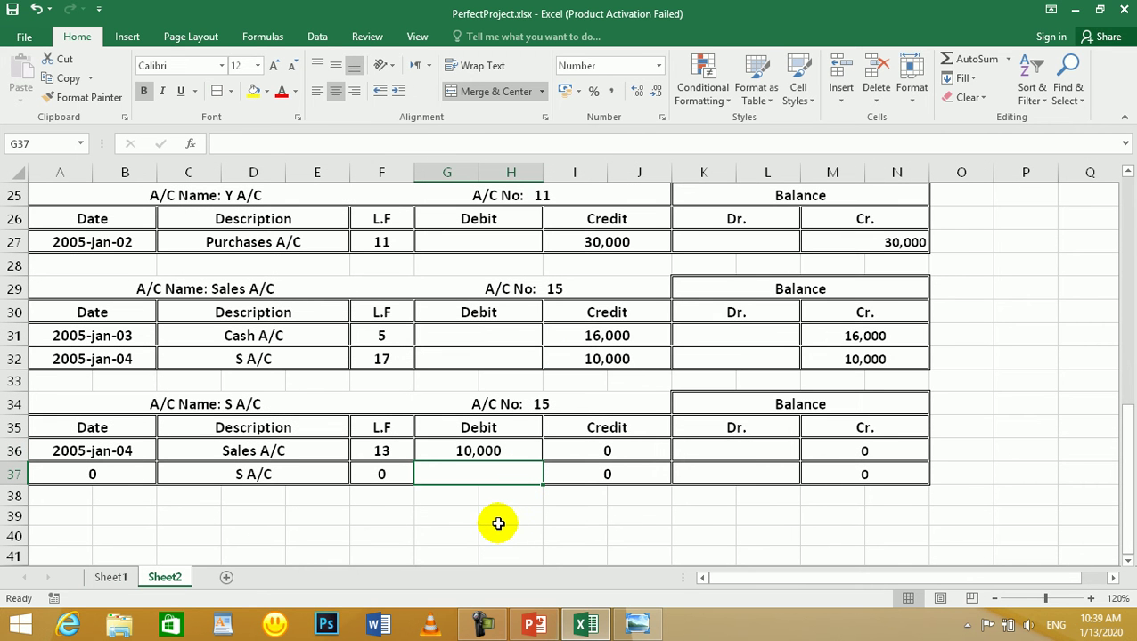
left_click(299, 470)
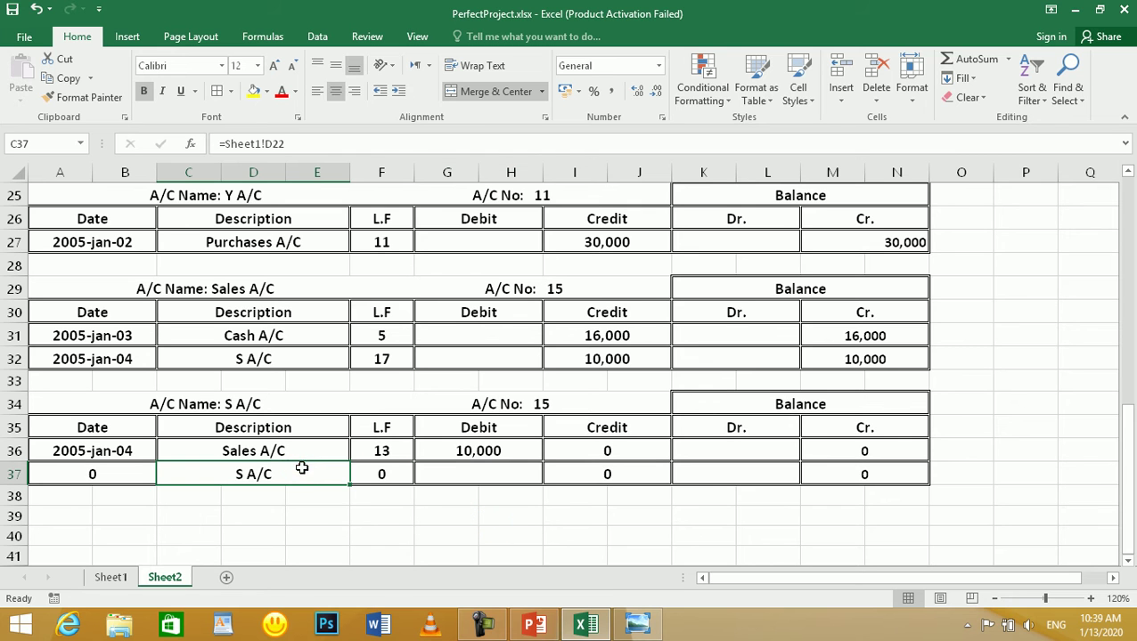
type("=")
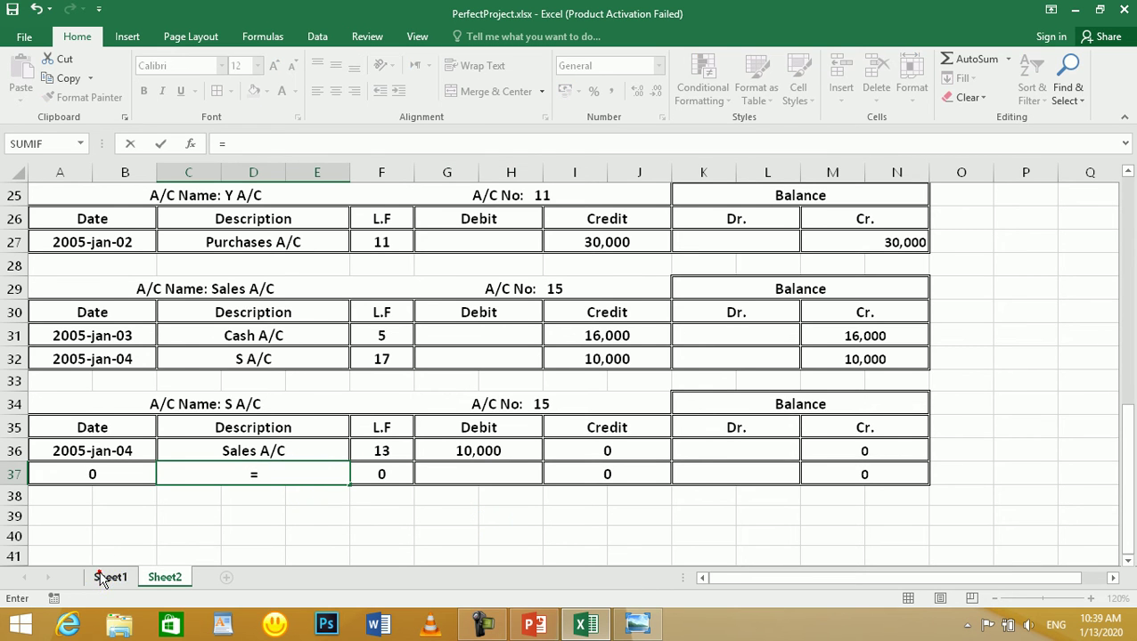
left_click(98, 575)
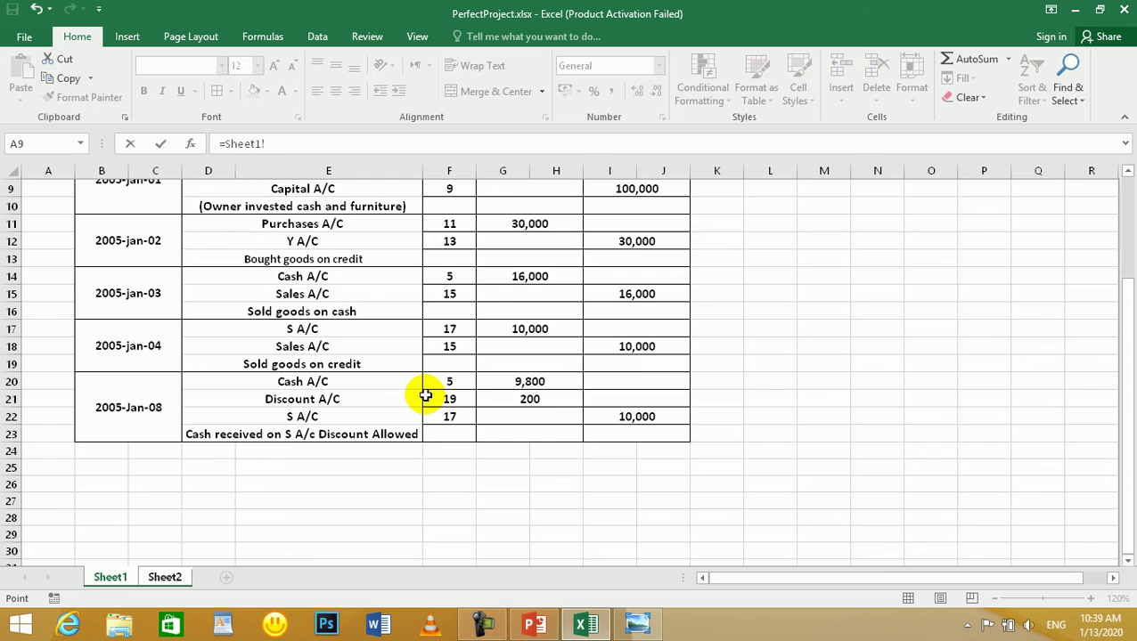
scroll(526, 409, "up", 2)
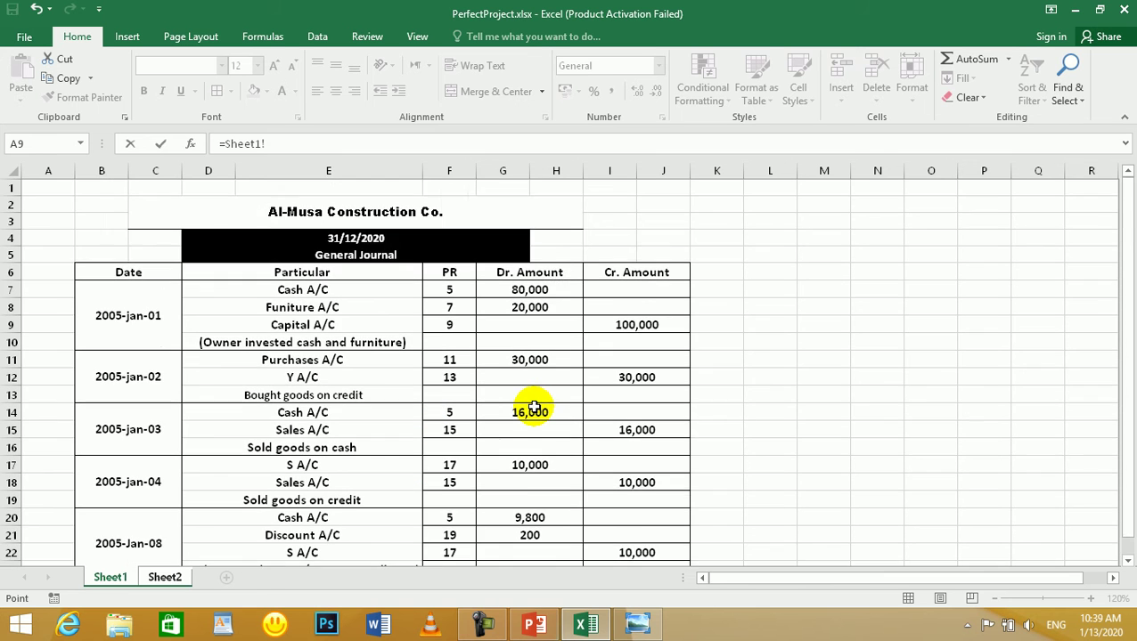
scroll(533, 409, "down", 1)
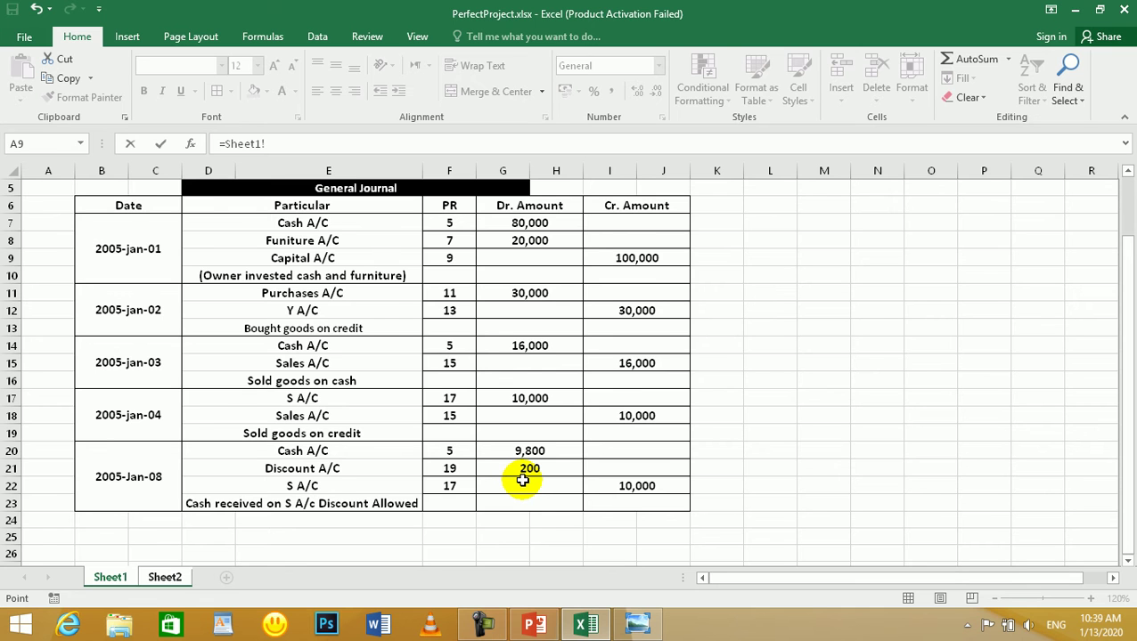
left_click(523, 481)
key("Return")
left_click(436, 510)
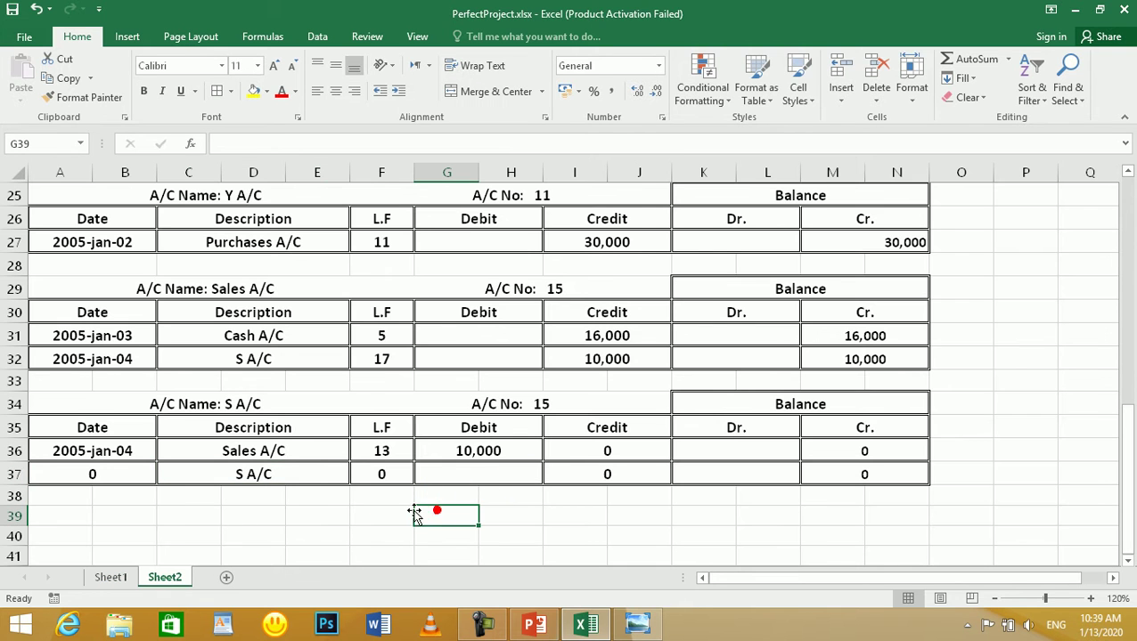
left_click(106, 472)
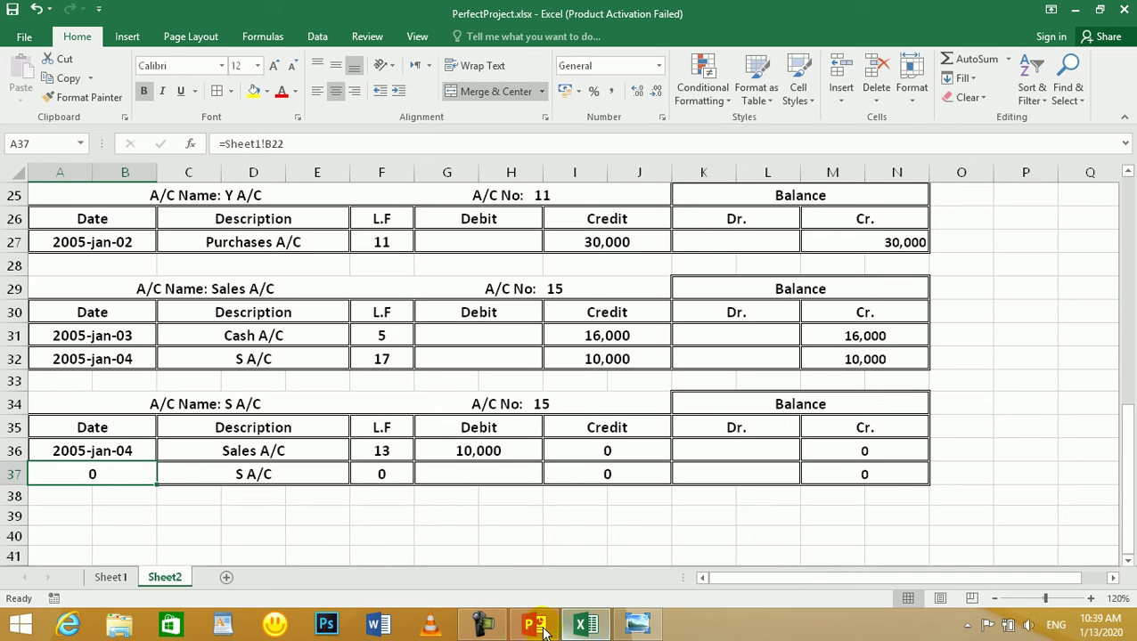
left_click(482, 627)
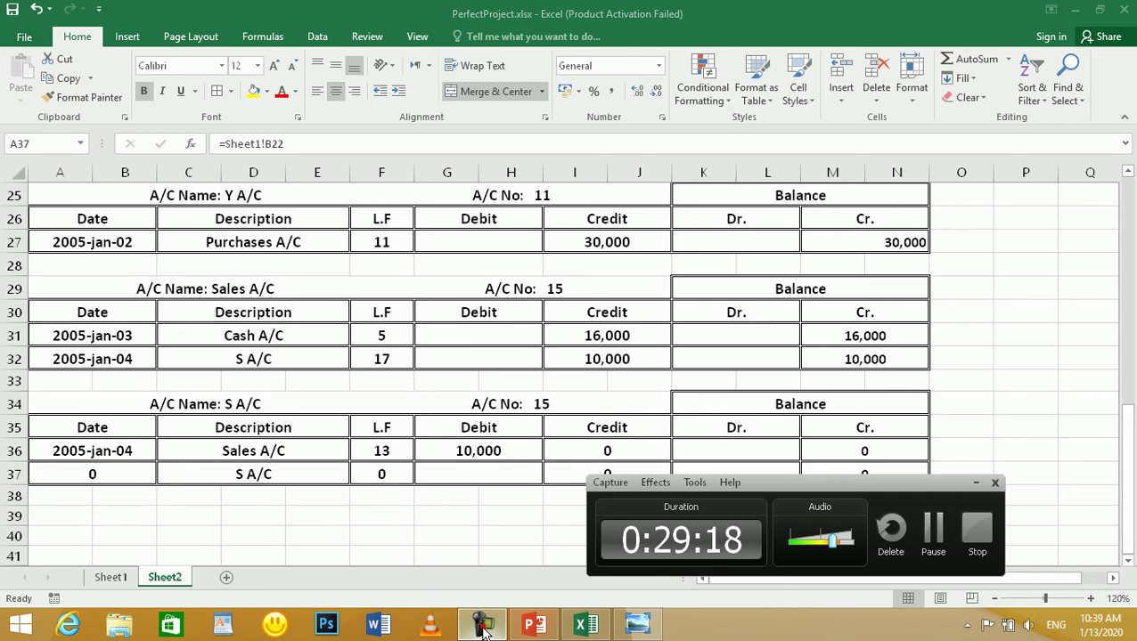
left_click(933, 531)
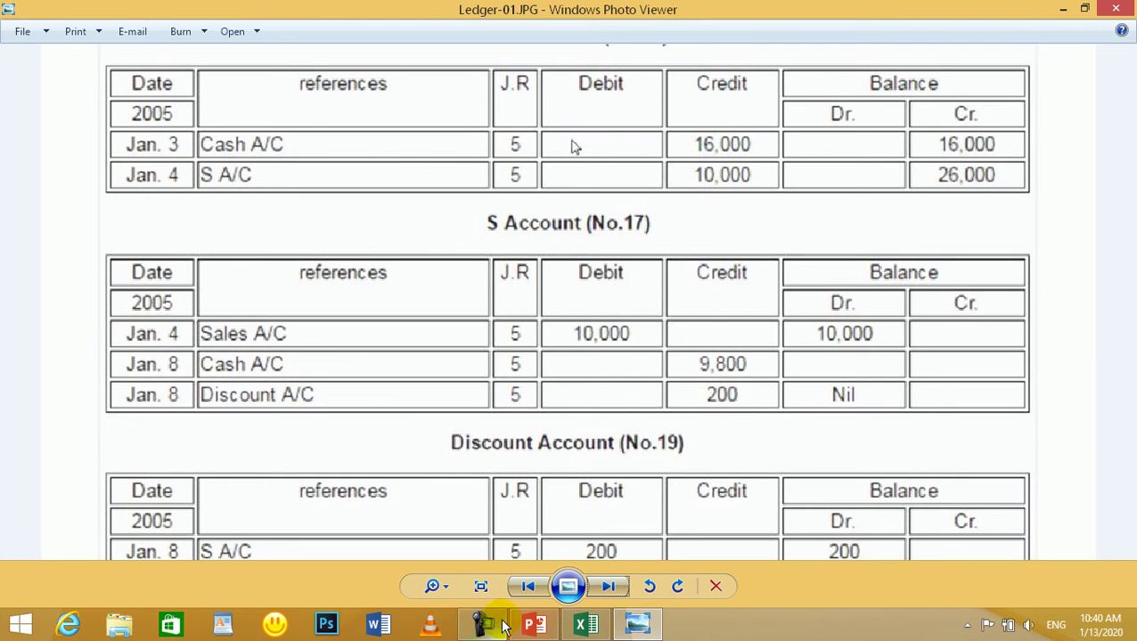
- Switch back to the Excel workbook and link the second S A/C row's description, C37, to the Cash A/C entry in Sheet1!D20
left_click(585, 624)
left_click(274, 476)
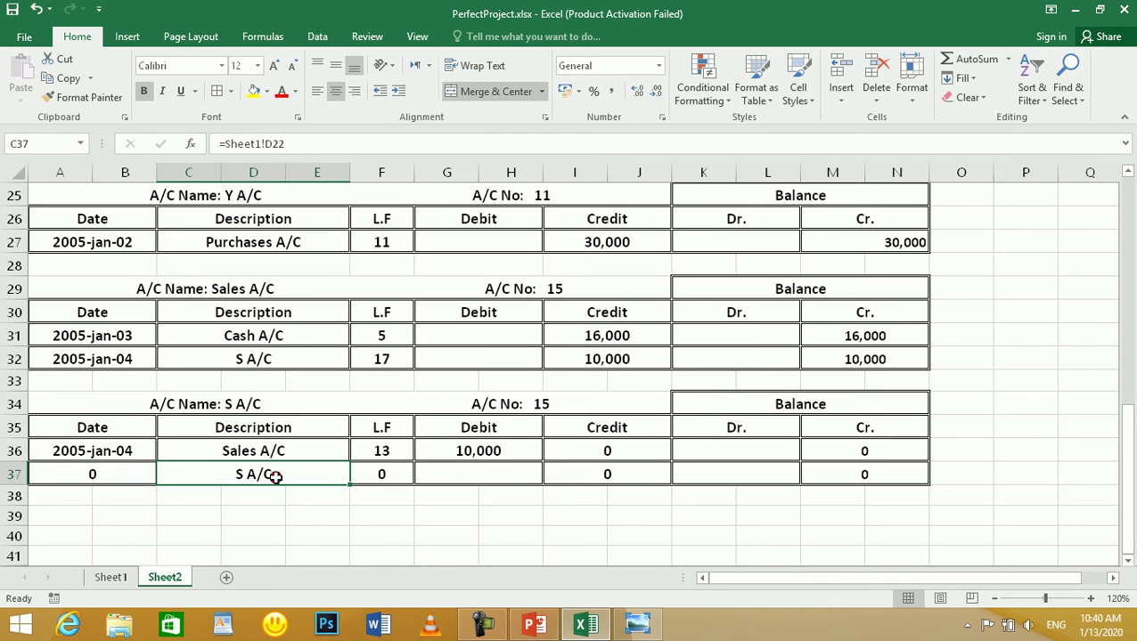
type("=")
left_click(110, 577)
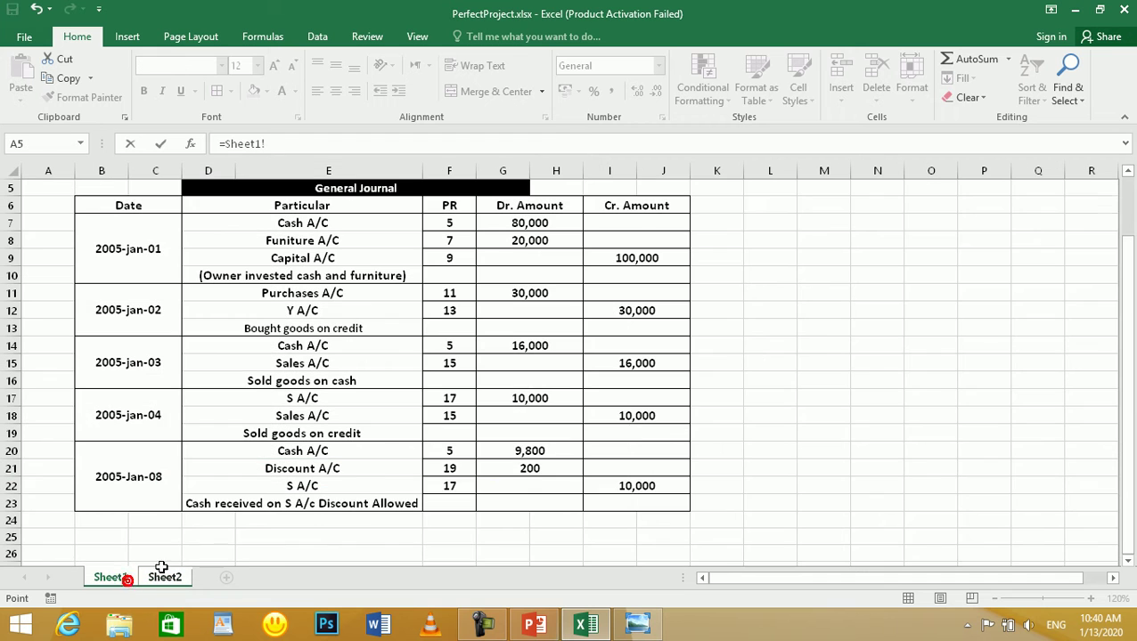
left_click(297, 452)
key("Return")
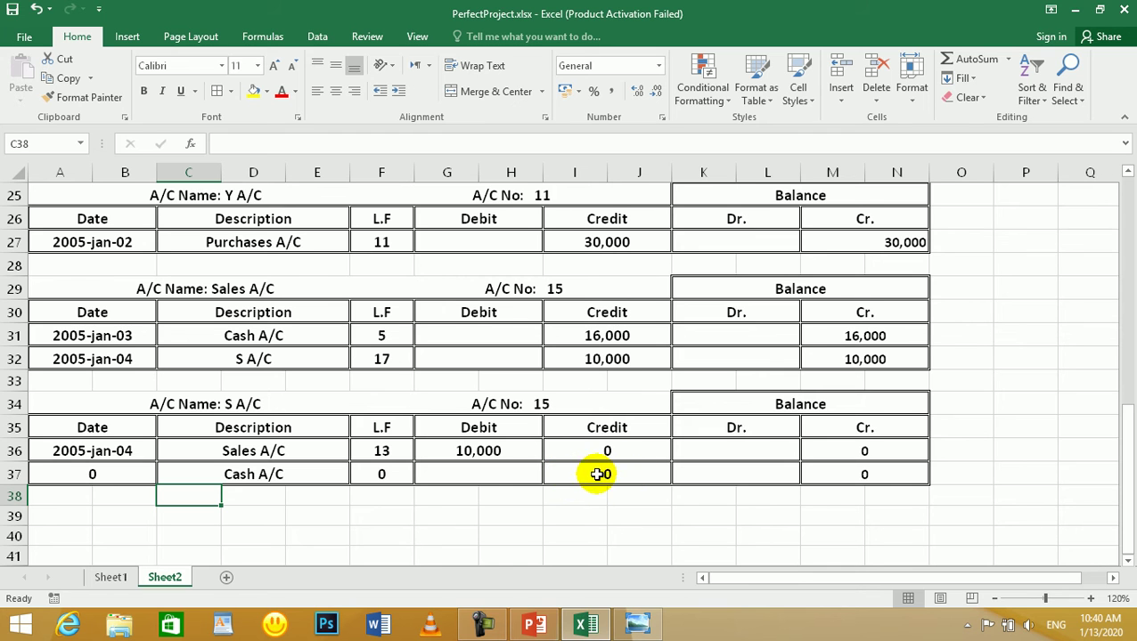
- Clear the Sales A/C row's credit cell I36 and link the Cash A/C row's credit cell I37 to Sheet1!G20
left_click(638, 625)
left_click(638, 626)
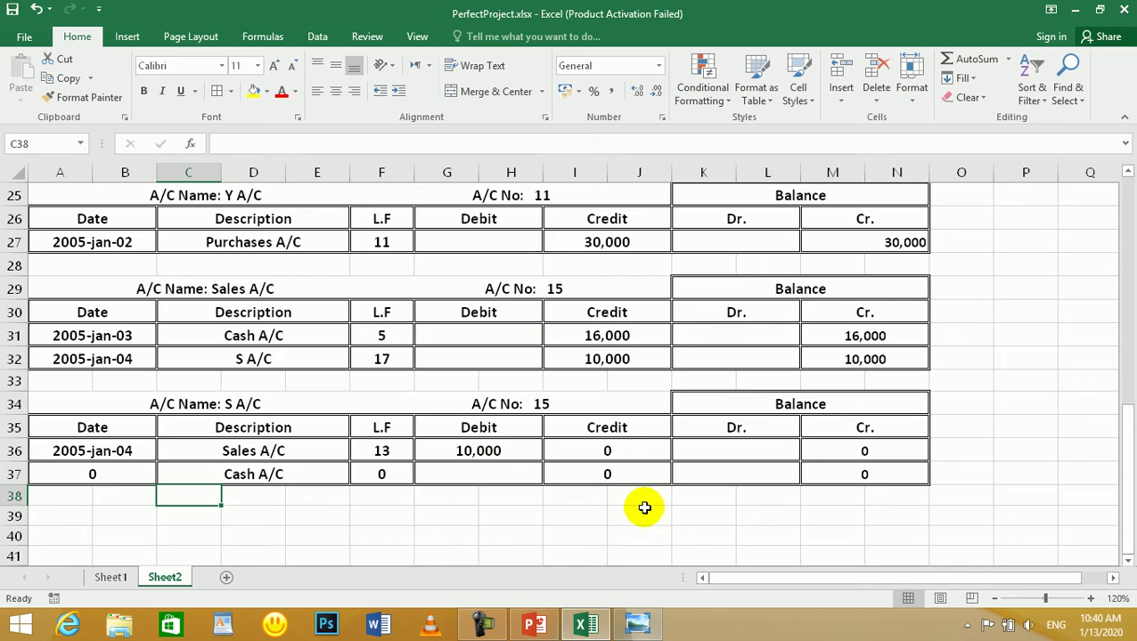
left_click(604, 472)
left_click(606, 450)
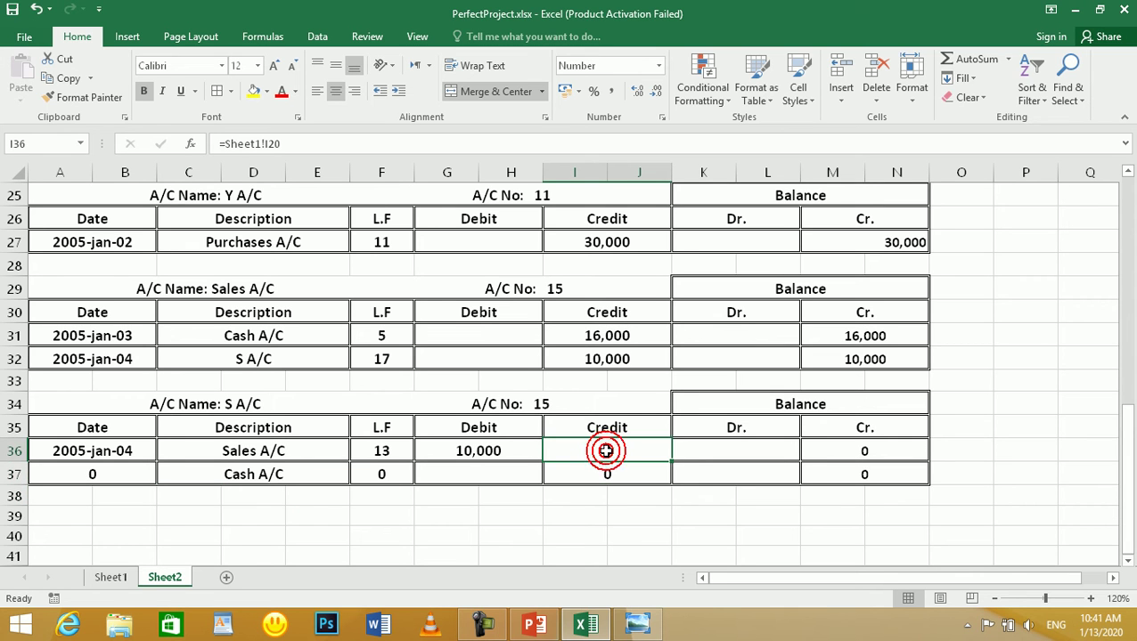
left_click(601, 477)
type("=")
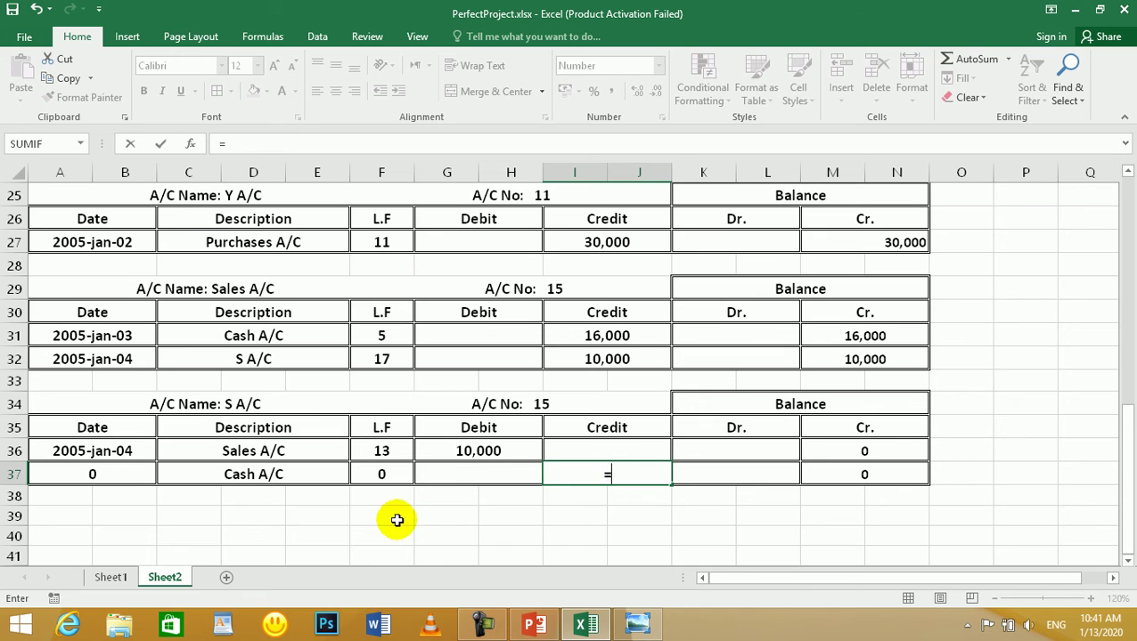
left_click(112, 577)
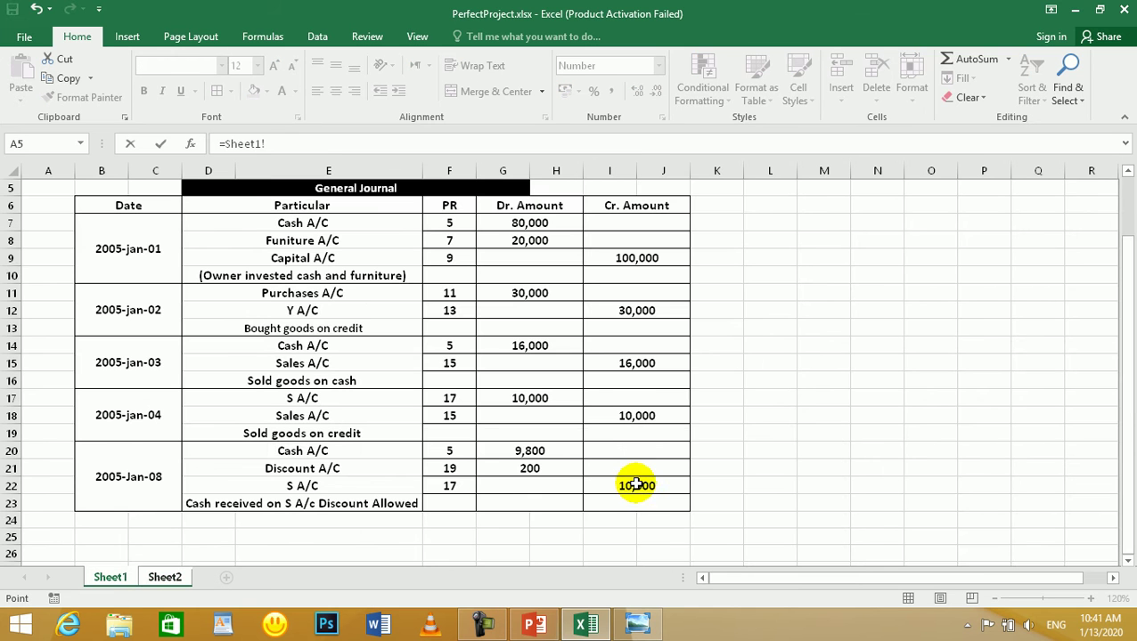
left_click(530, 451)
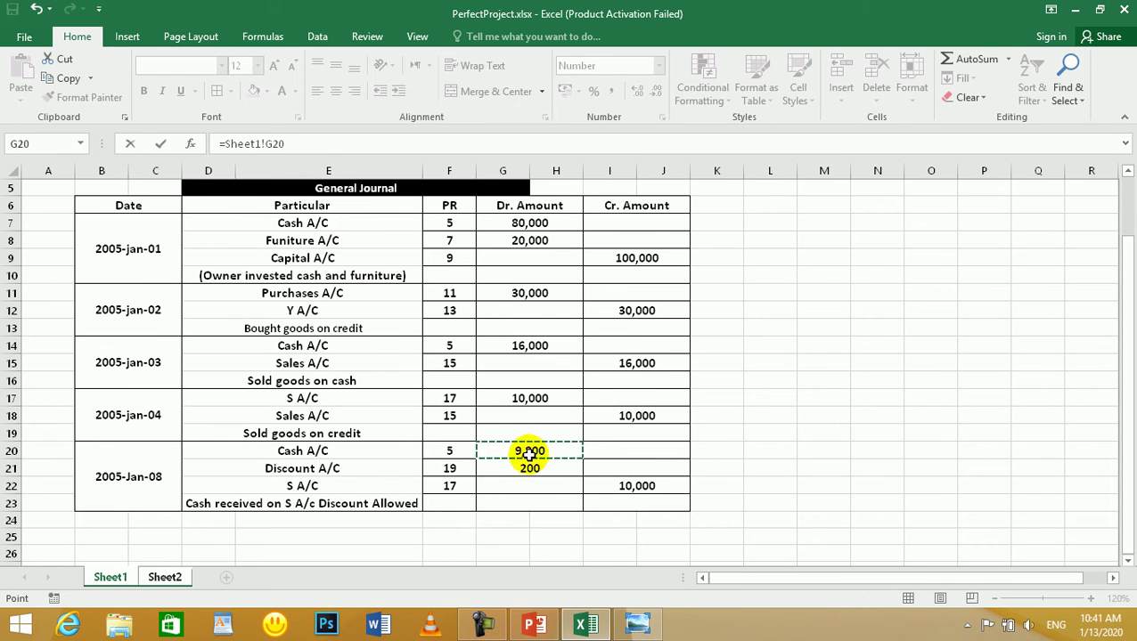
key("Return")
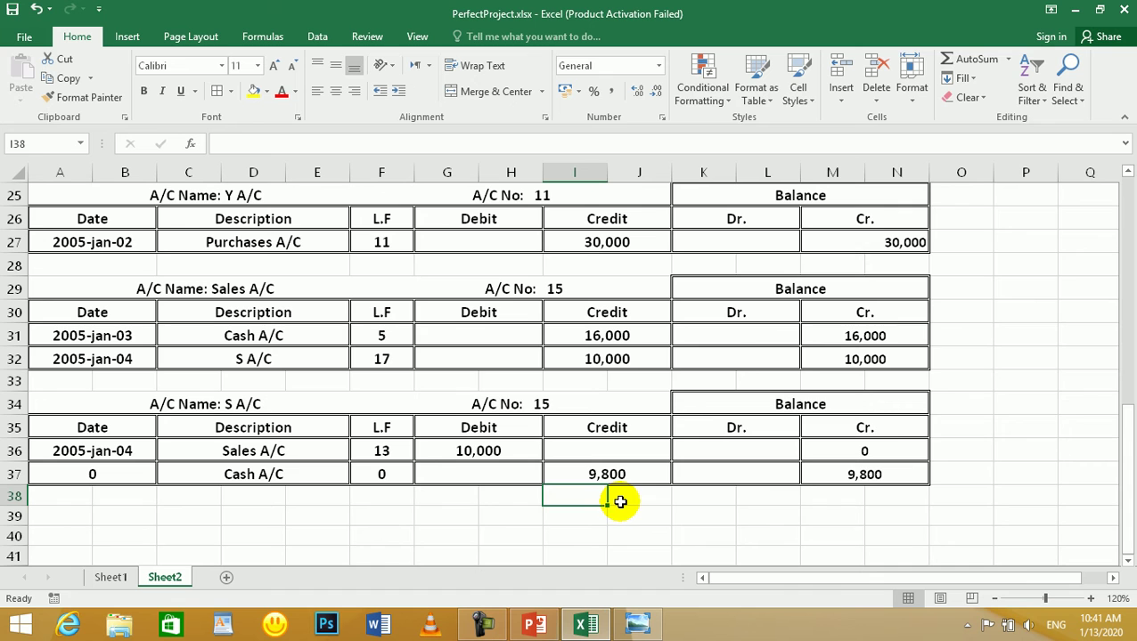
- Clear the credit balance in M36 and the date in A37 of the S A/C ledger
left_click(853, 454)
key("Delete")
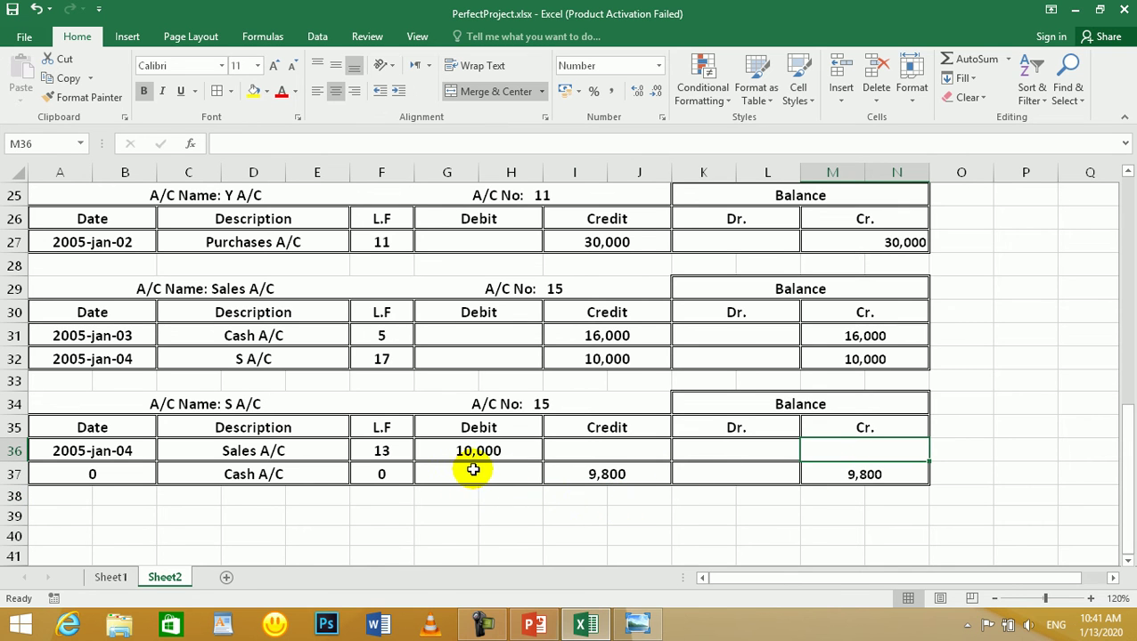
left_click(90, 475)
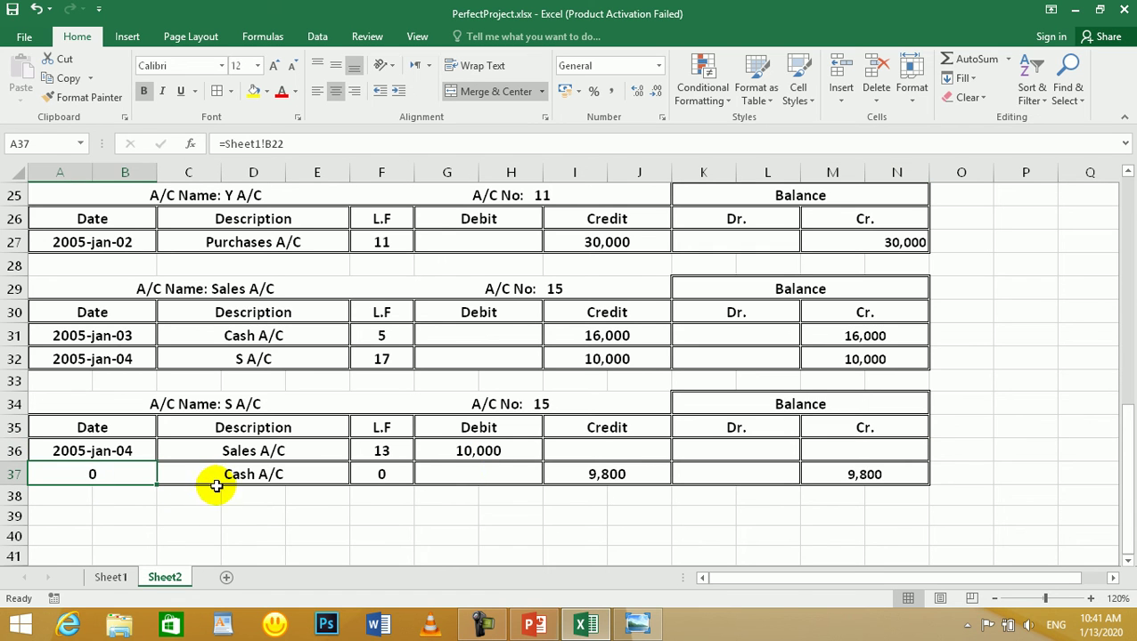
key("Delete")
- Copy the S A/C ledger's Cash A/C row 37 into row 38 to create the Discount A/C row
left_click_drag(99, 472, 866, 463)
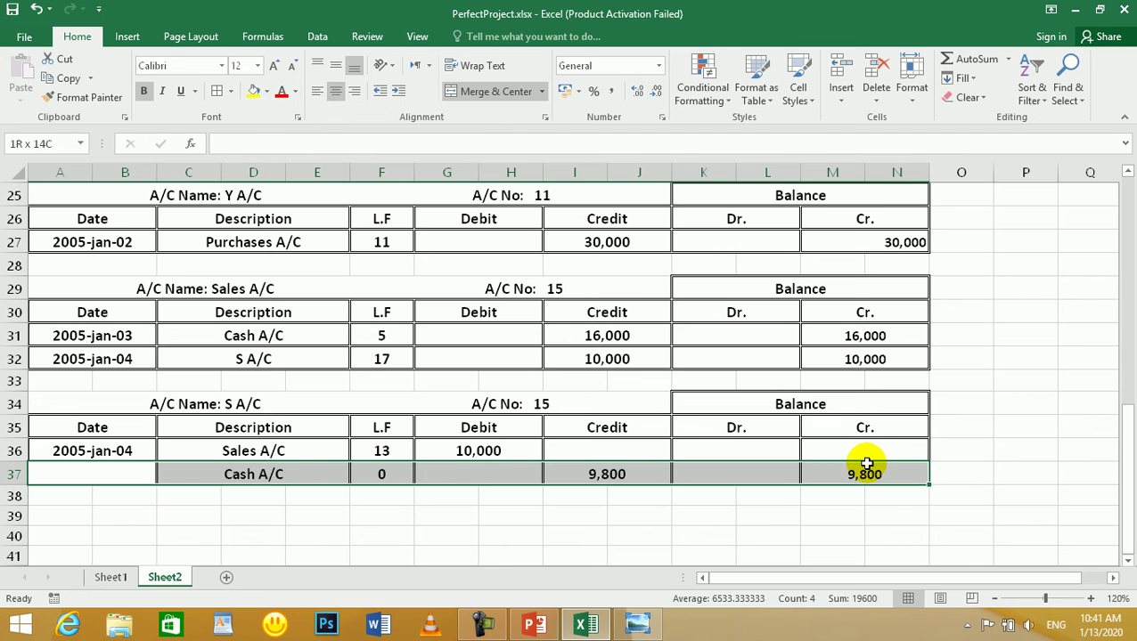
key("ctrl+c")
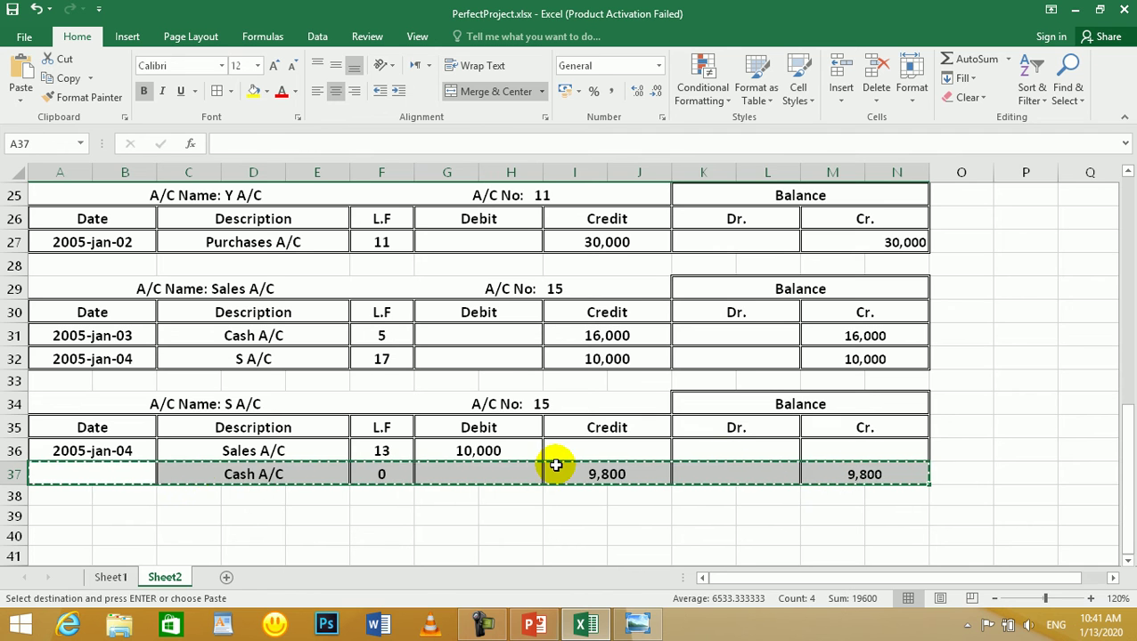
left_click(66, 491)
key("ctrl+v")
key("Escape")
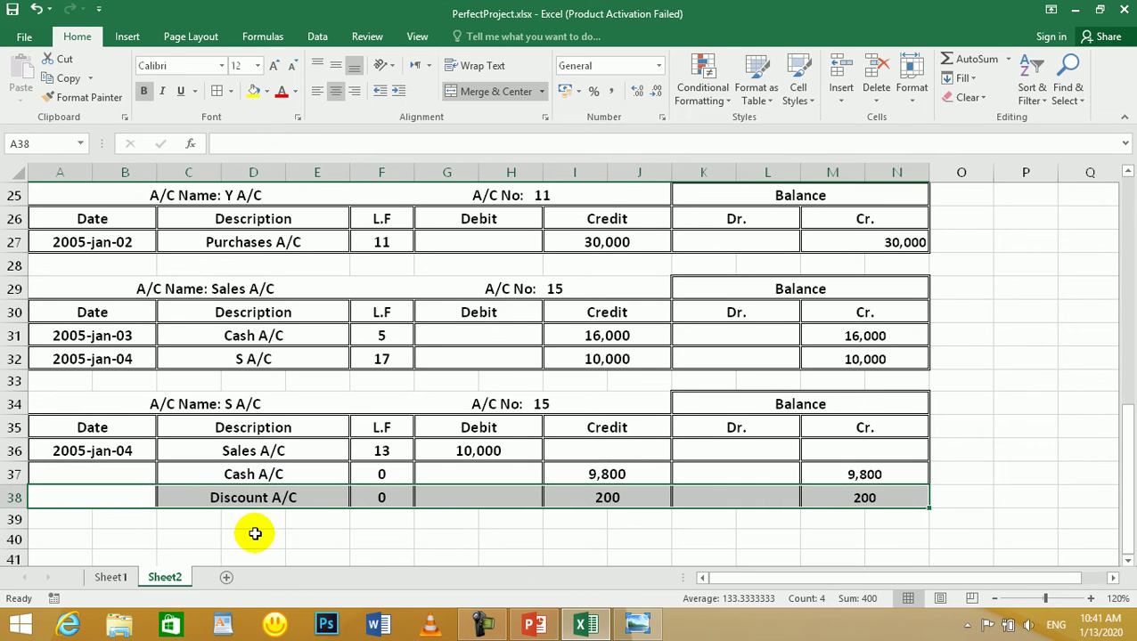
- Link the dates of the Cash A/C and Discount A/C rows, A37 and A38, to 2005-Jan-08 in Sheet1!B20
left_click(129, 469)
type("=")
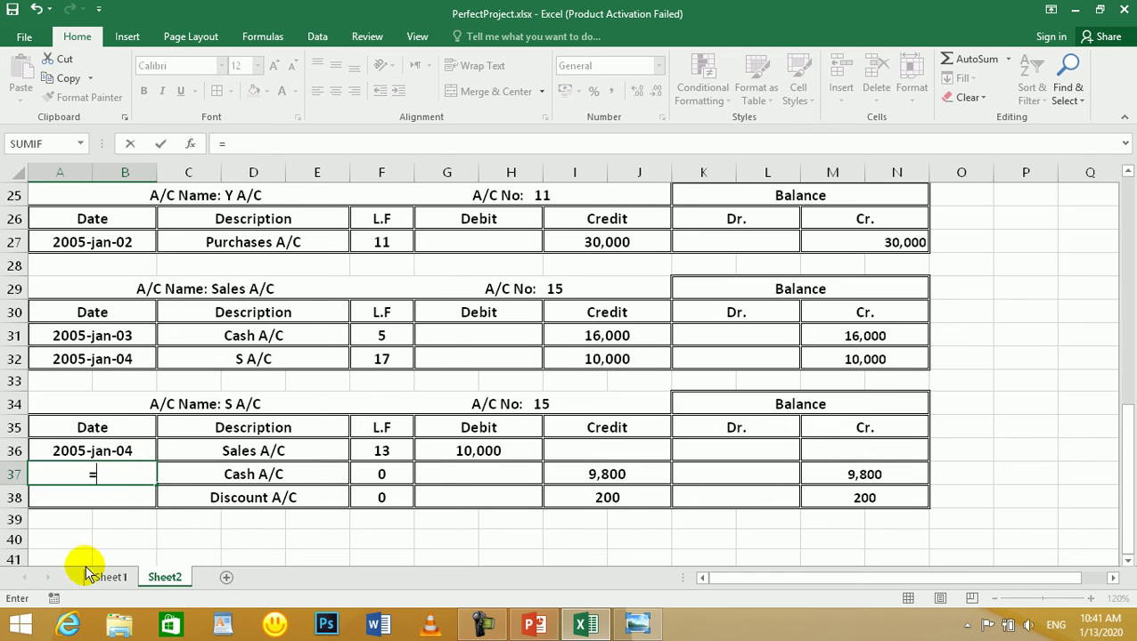
left_click(110, 577)
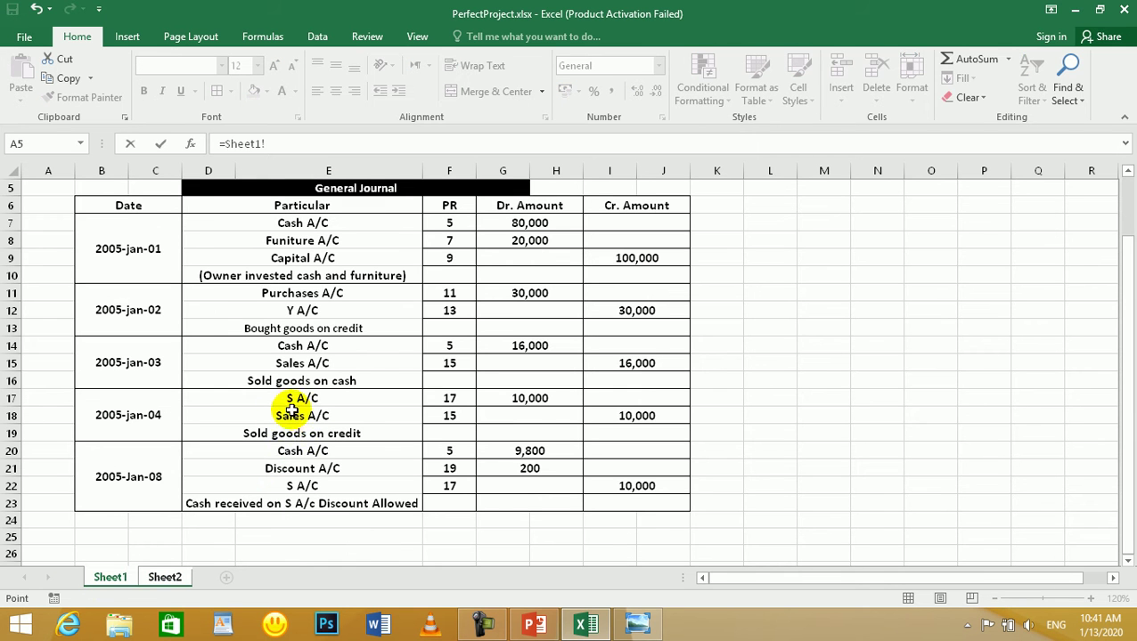
left_click(135, 466)
key("Return")
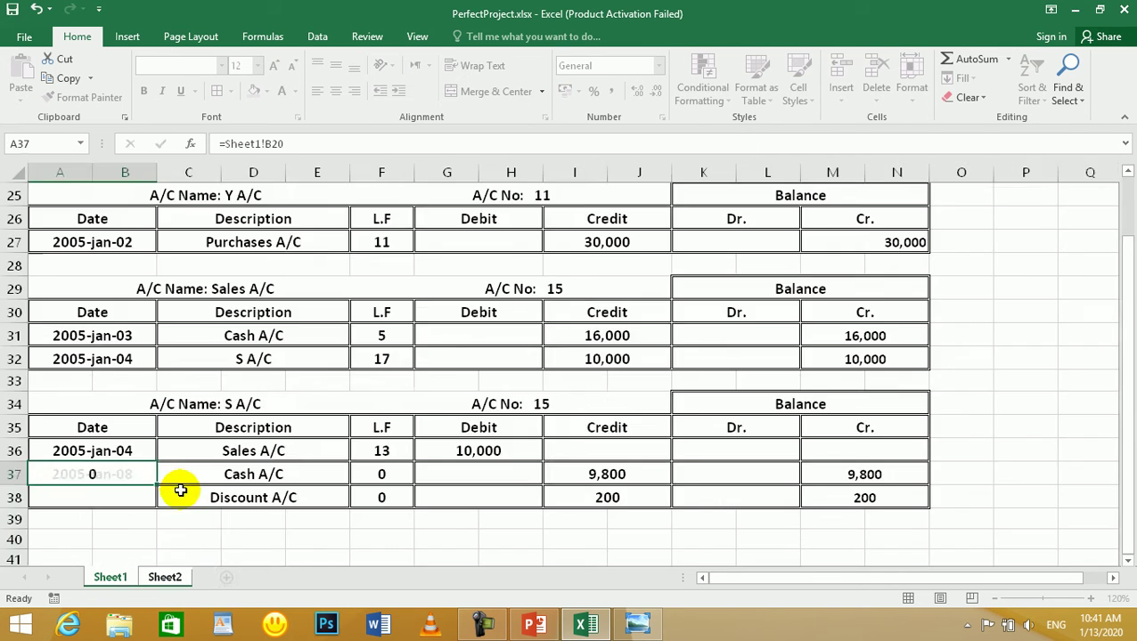
type("=")
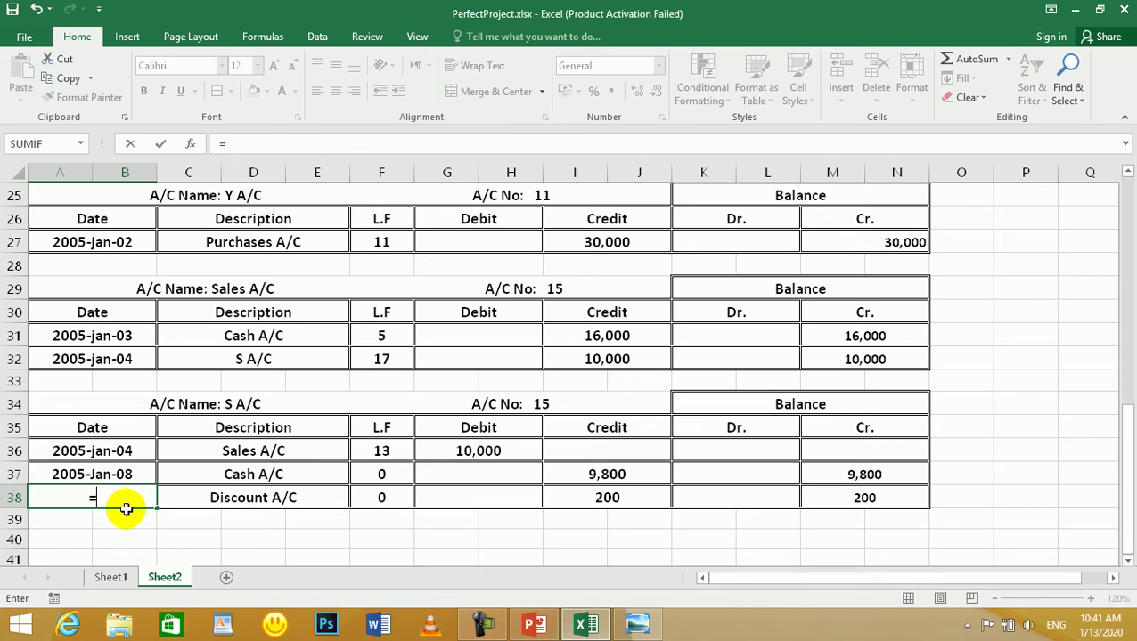
left_click(111, 577)
left_click(147, 474)
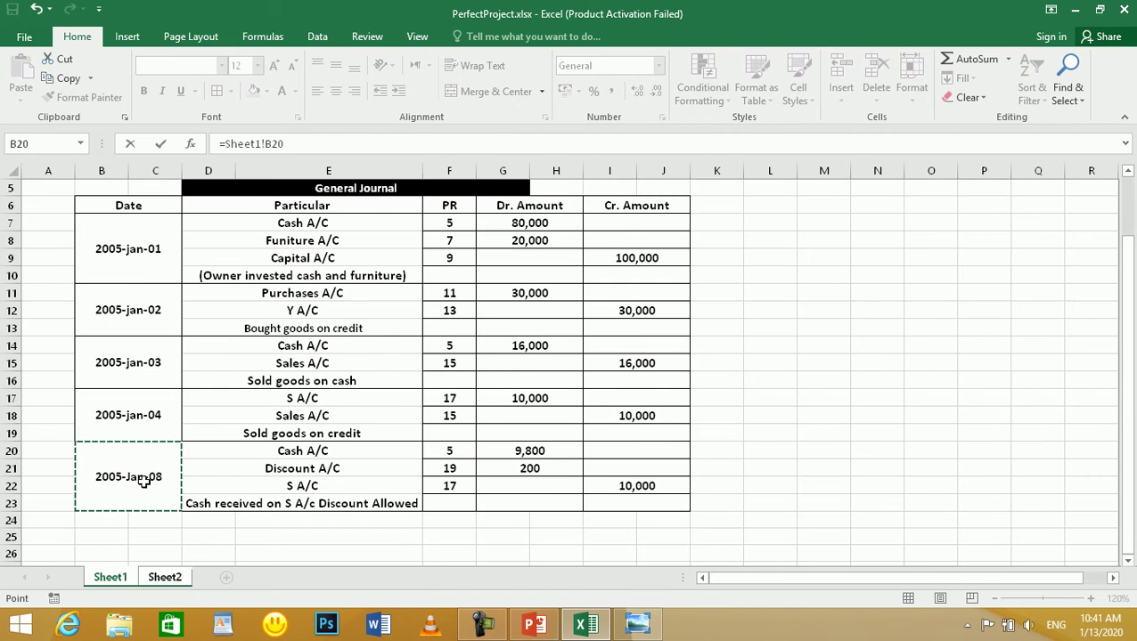
key("Return")
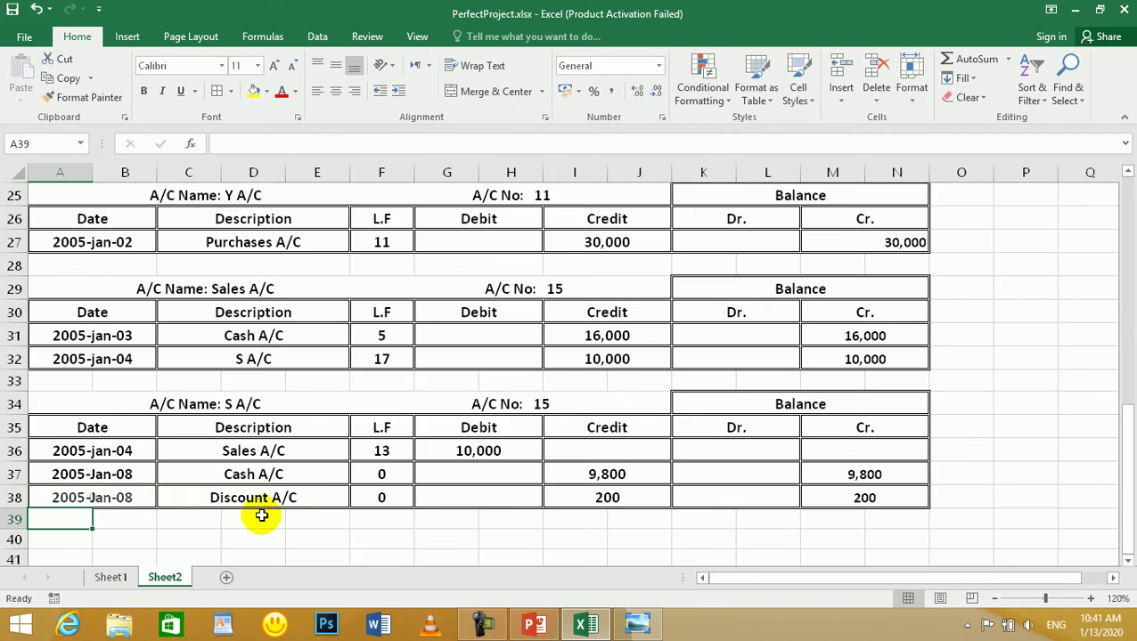
- Link the Cash A/C row's L.F cell F37 to cell F31 in the Sales A/C ledger
left_click(305, 498)
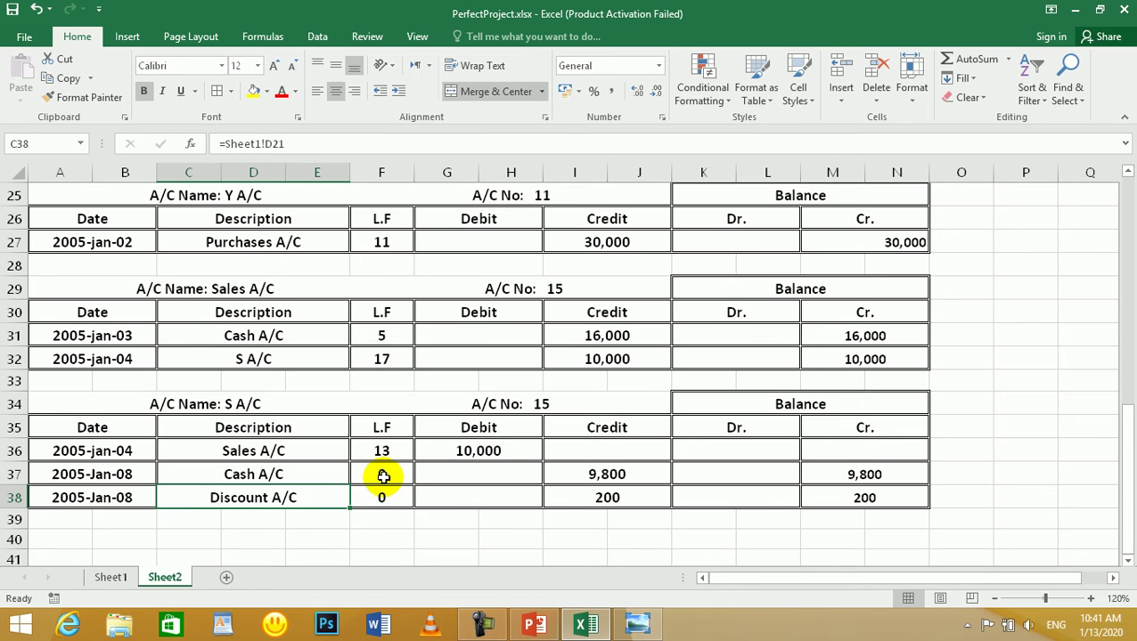
left_click(383, 478)
type("=")
left_click(379, 339)
key("Return")
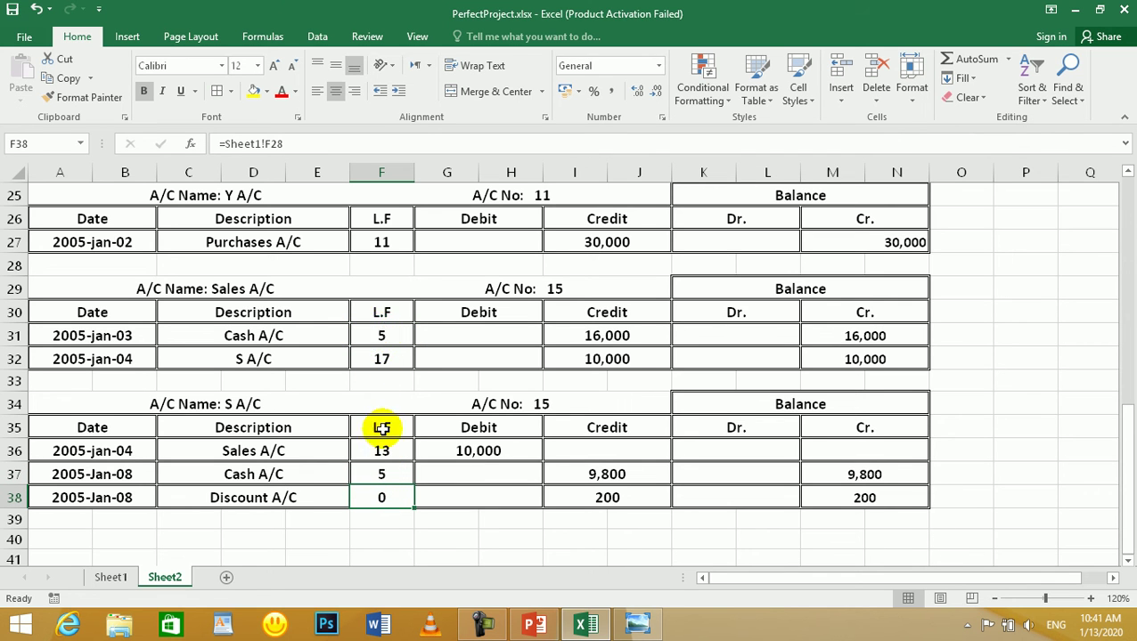
- Relink the Cash A/C row's L.F cell F37 to the Cash A/C PR number in Sheet1!F7
left_click(382, 474)
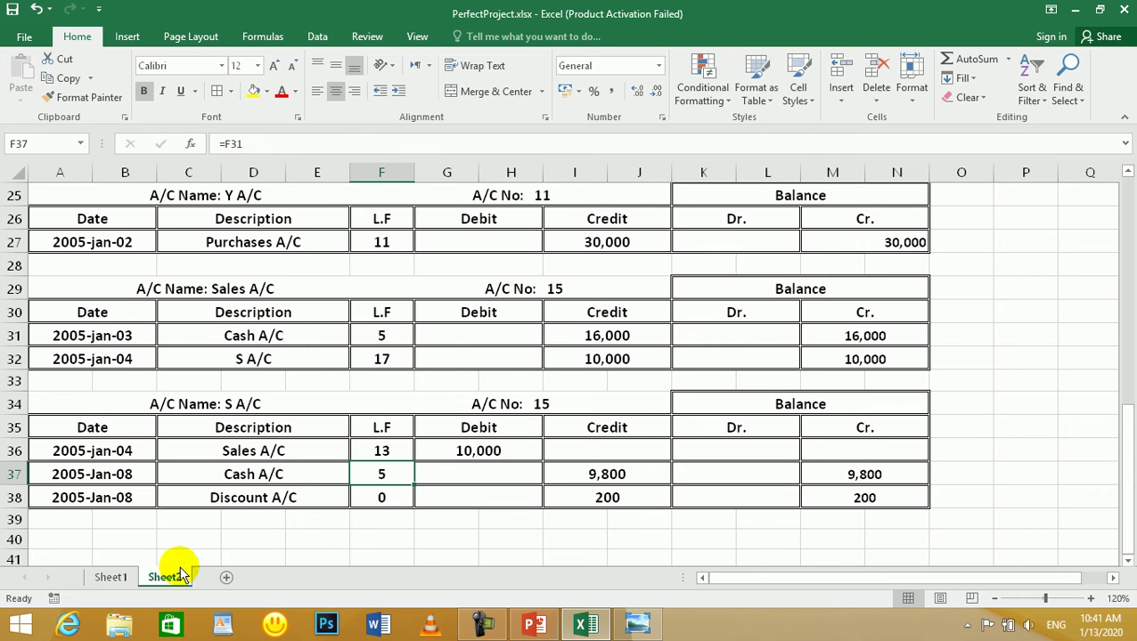
left_click(111, 577)
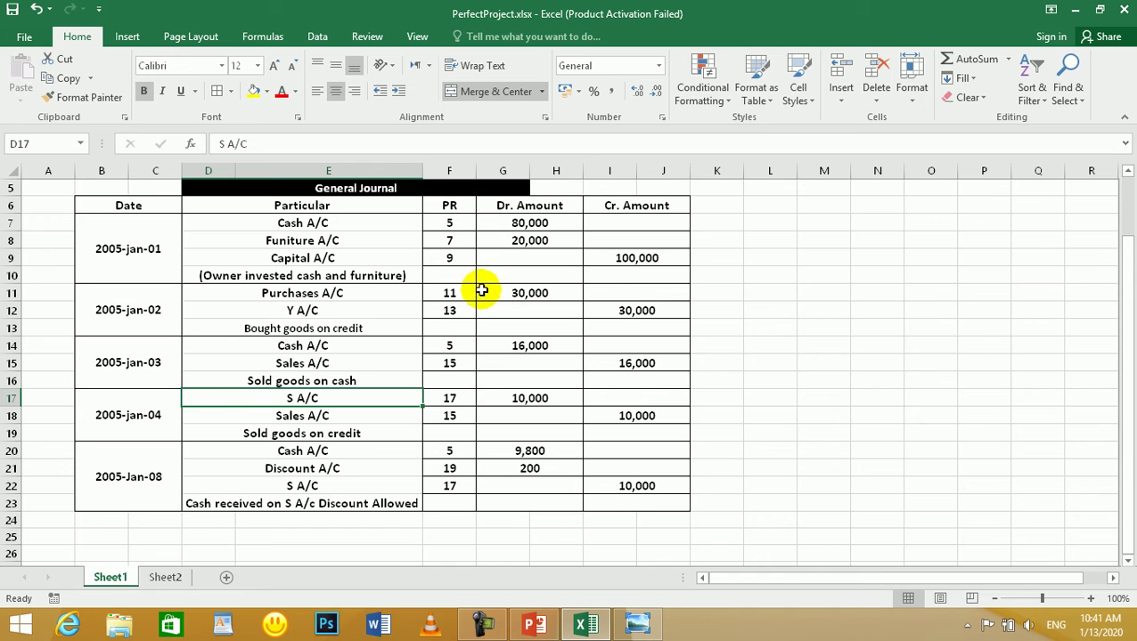
left_click(165, 578)
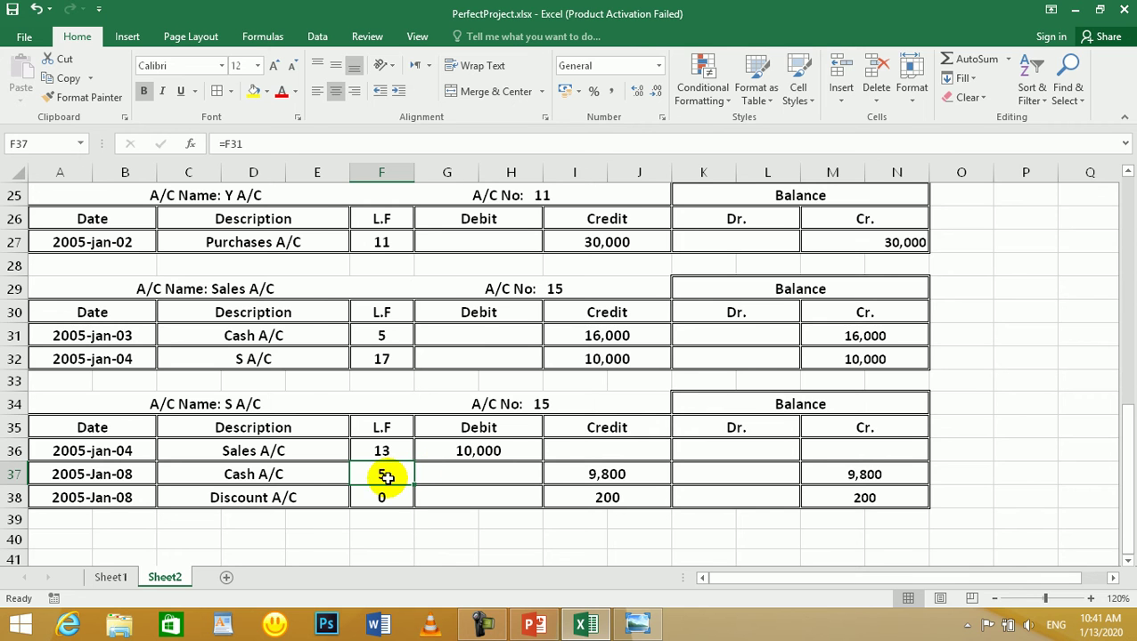
type("=")
left_click(111, 577)
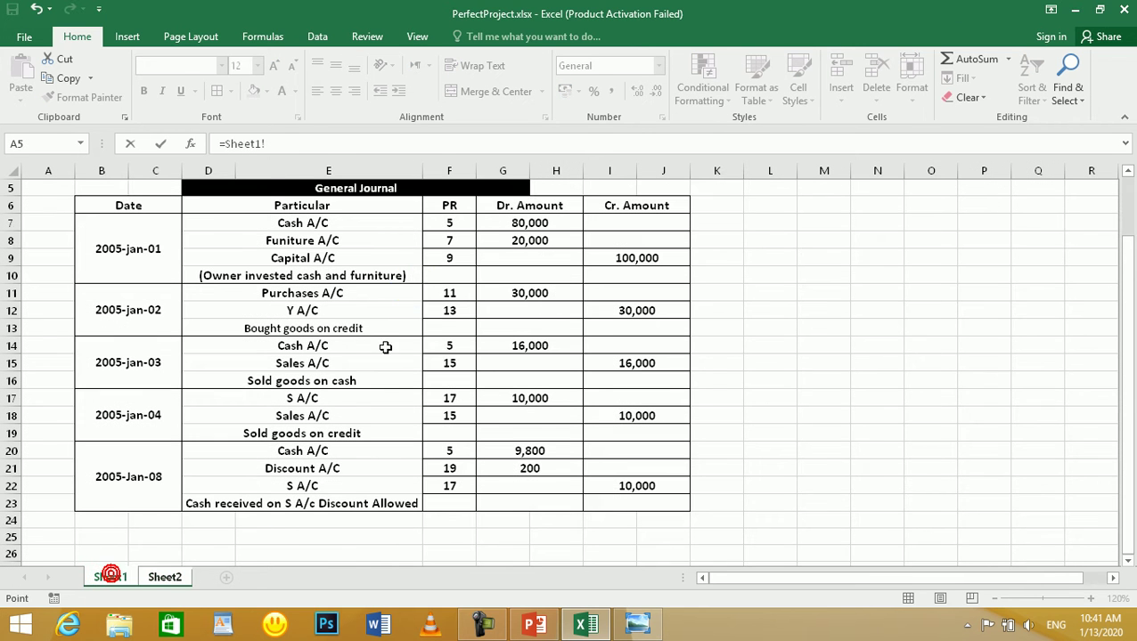
left_click(456, 225)
key("Return")
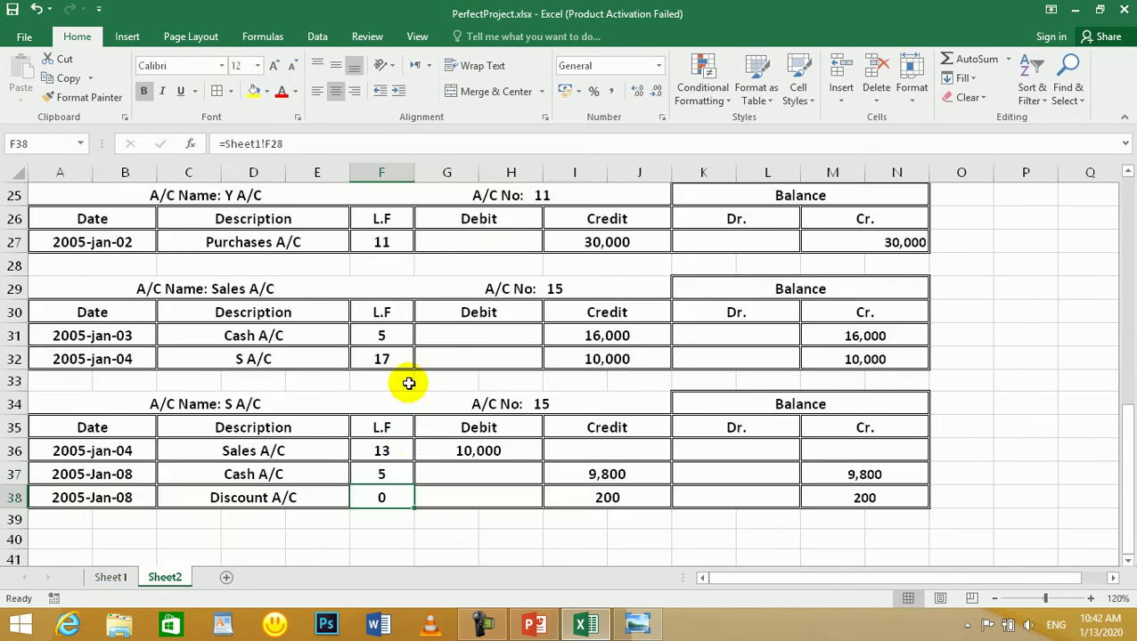
- Link the Discount A/C row's L.F cell F38 to the Discount A/C PR number in Sheet1!F21
type("=")
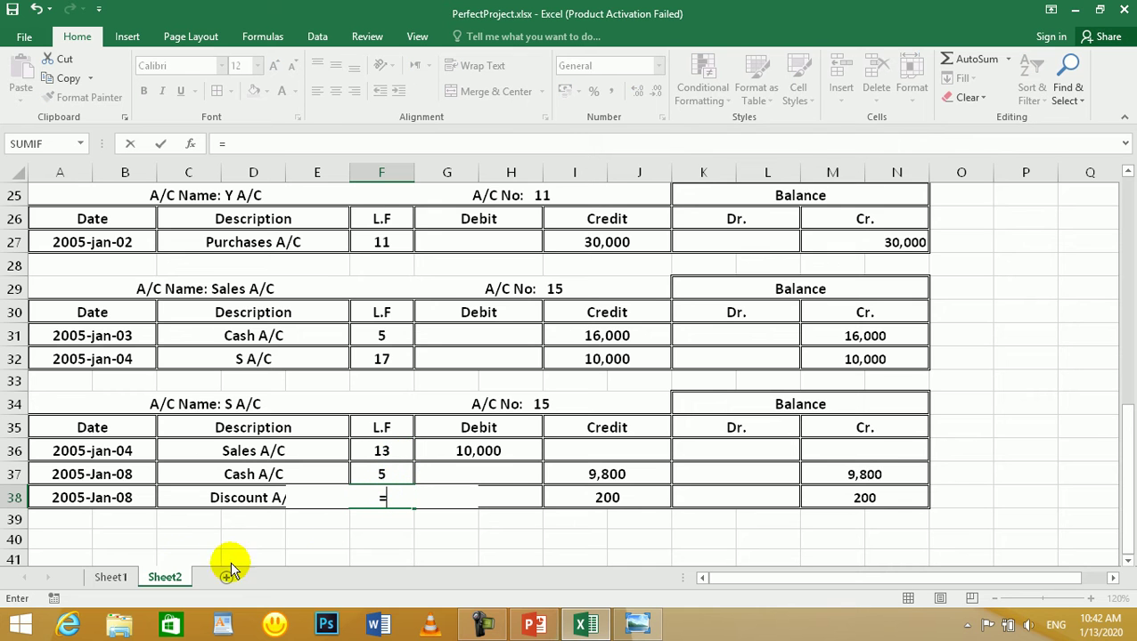
left_click(111, 577)
left_click(448, 470)
key("Return")
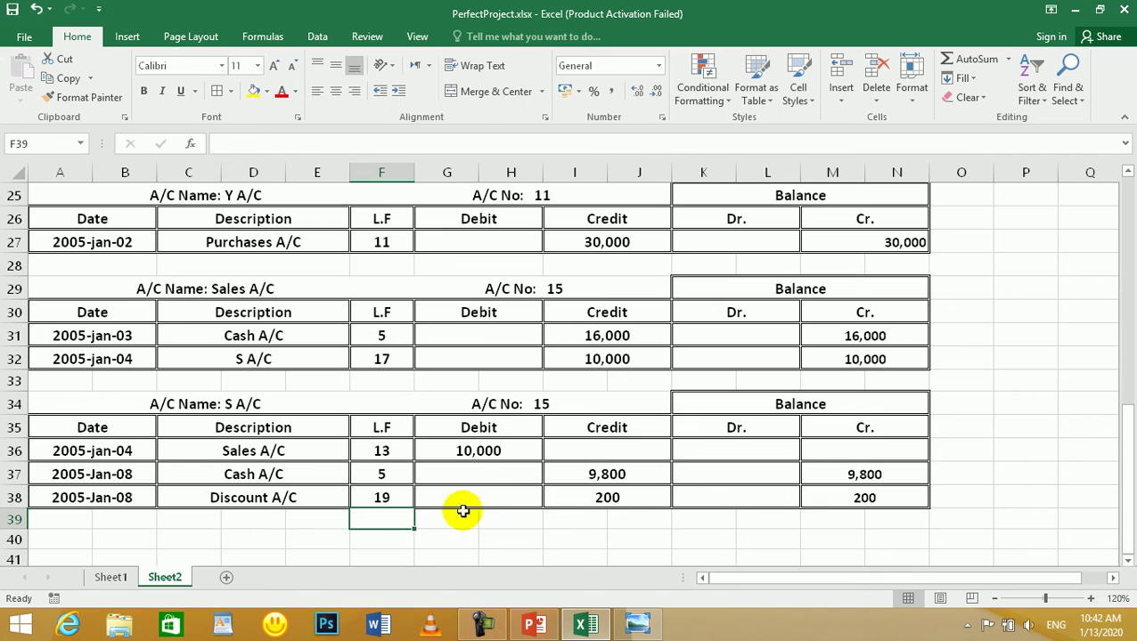
- Check the S Account in Ledger-01.JPG in Windows Photo Viewer and enter Nil as the Discount A/C row's debit balance in K38
left_click(597, 498)
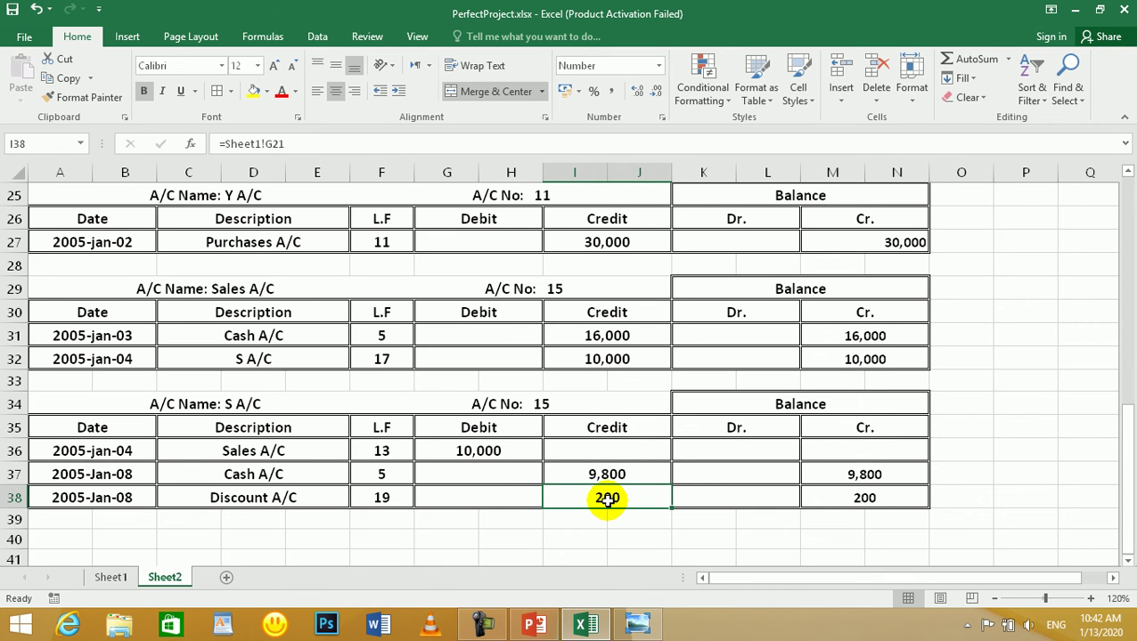
left_click(640, 623)
left_click_drag(635, 502, 650, 239)
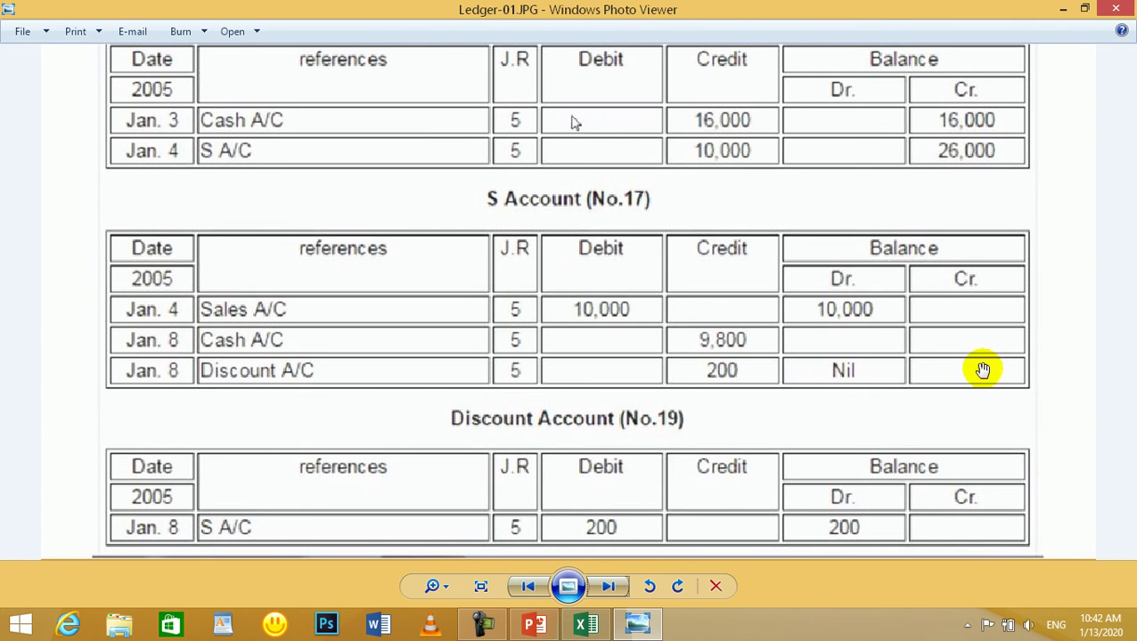
left_click(585, 623)
left_click(749, 501)
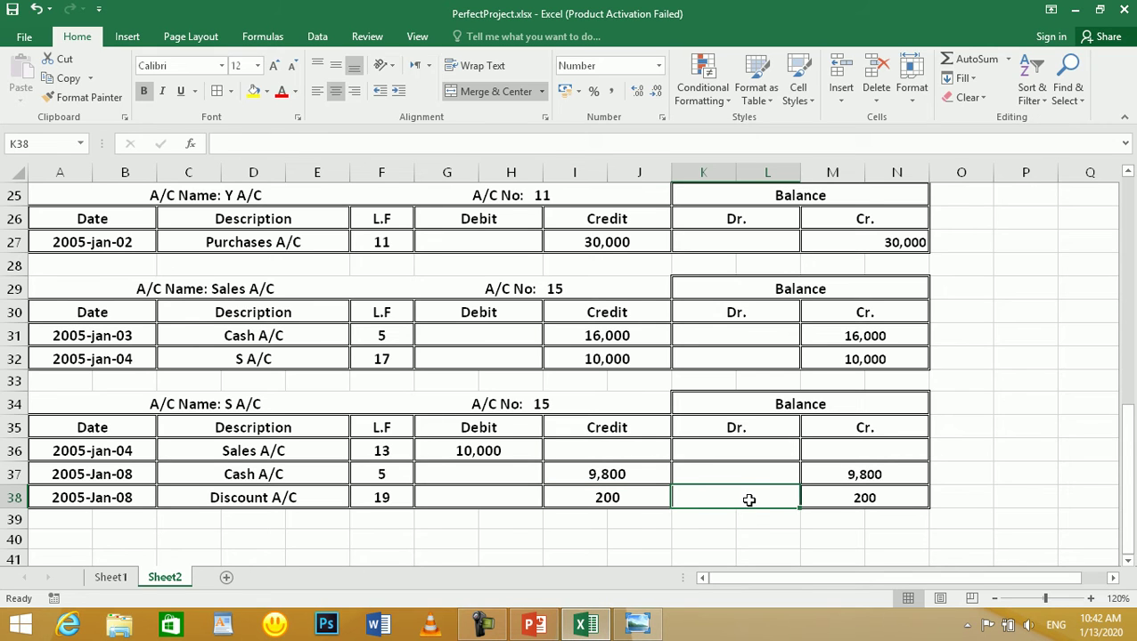
type("n")
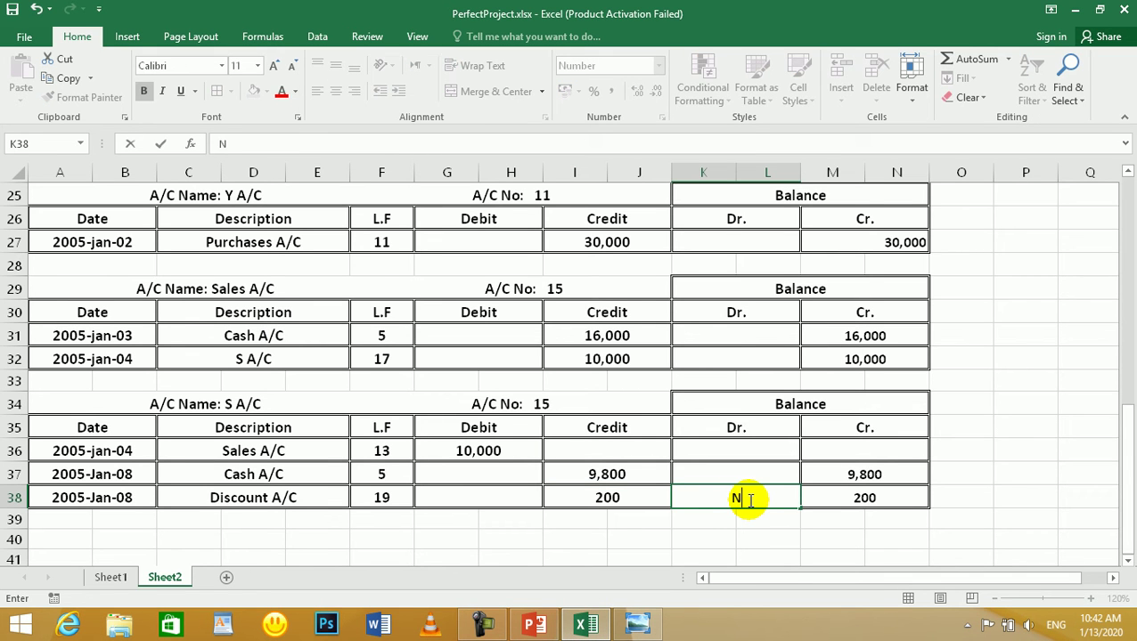
key("Return")
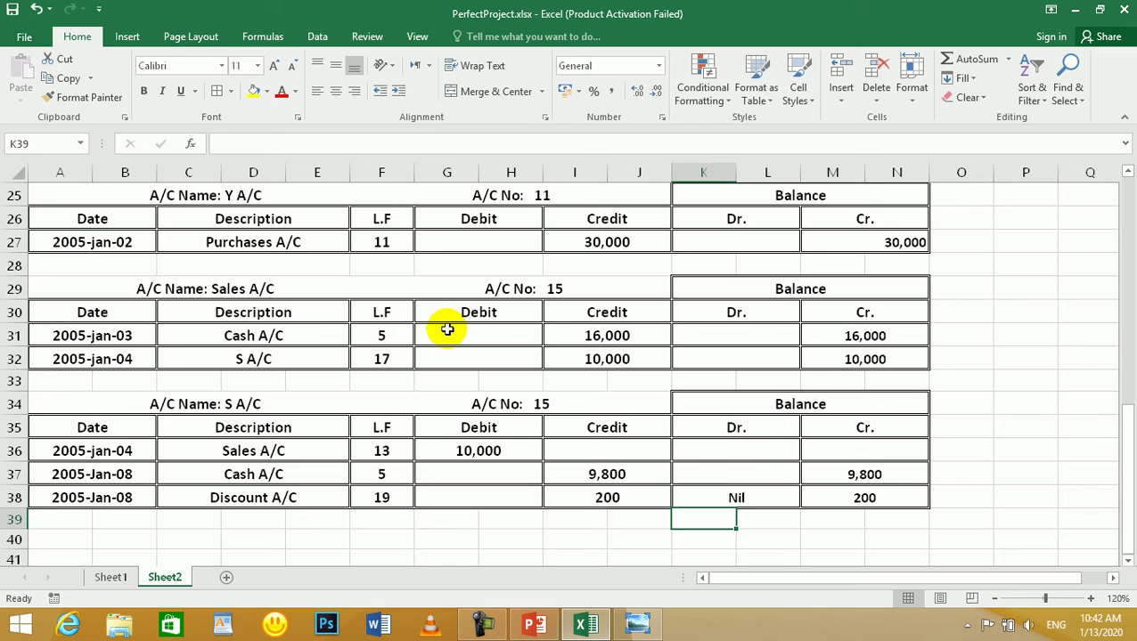
- Copy the Y A/C ledger block in rows 25 to 27 to A40, below the S A/C ledger
scroll(119, 316, "up", 2)
left_click_drag(101, 288, 874, 336)
key("ctrl+c")
scroll(635, 307, "down", 4)
scroll(635, 308, "down", 1)
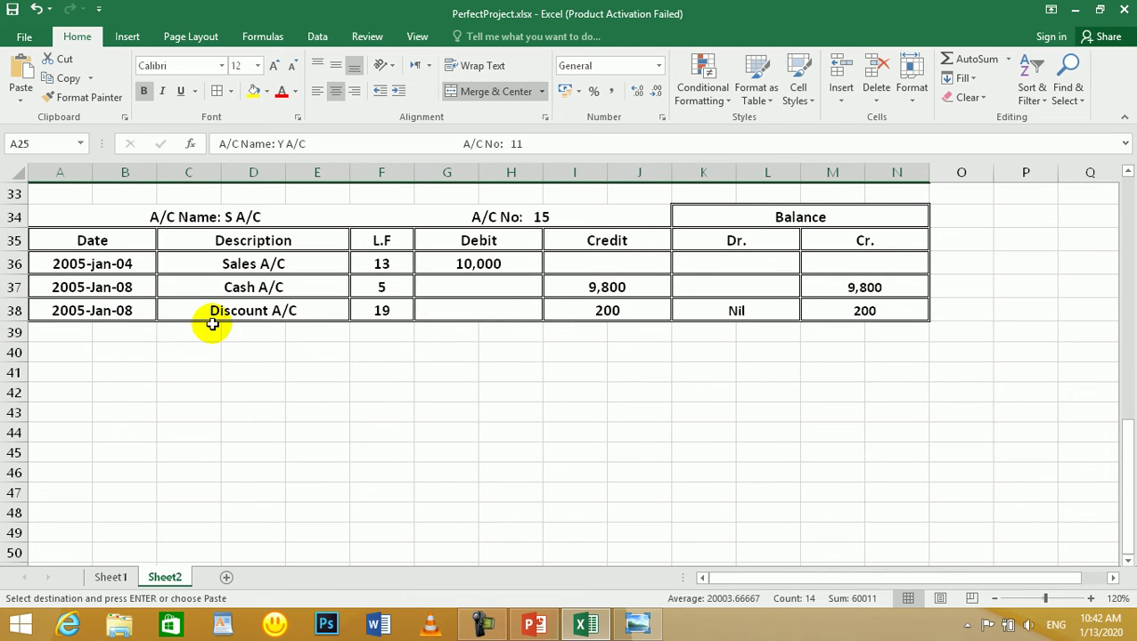
left_click(71, 330)
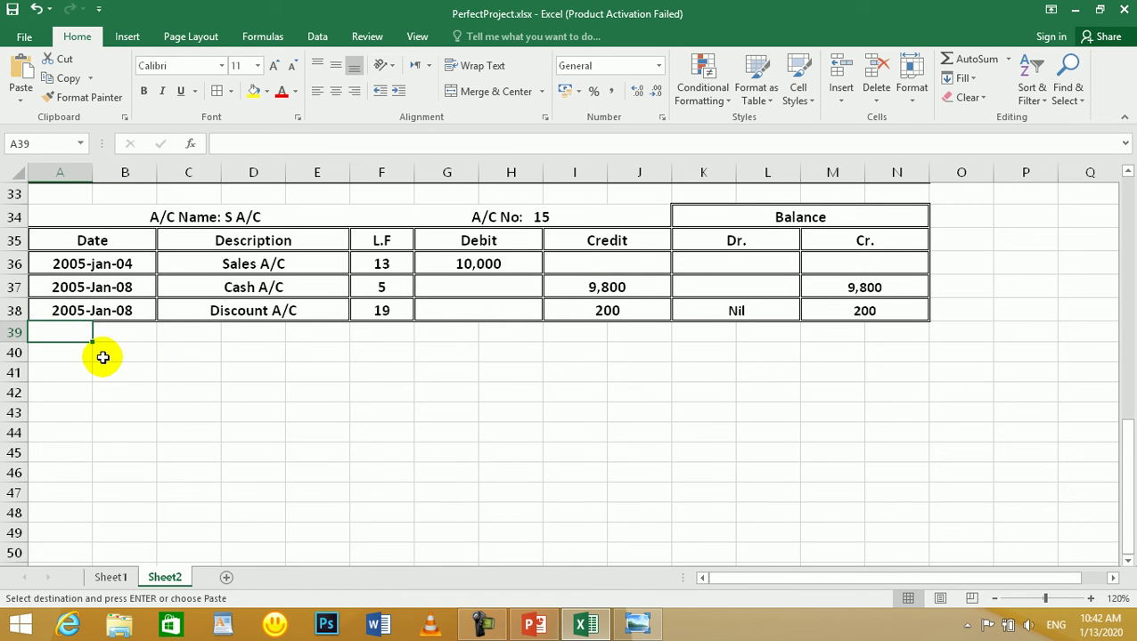
left_click(73, 352)
key("ctrl+v")
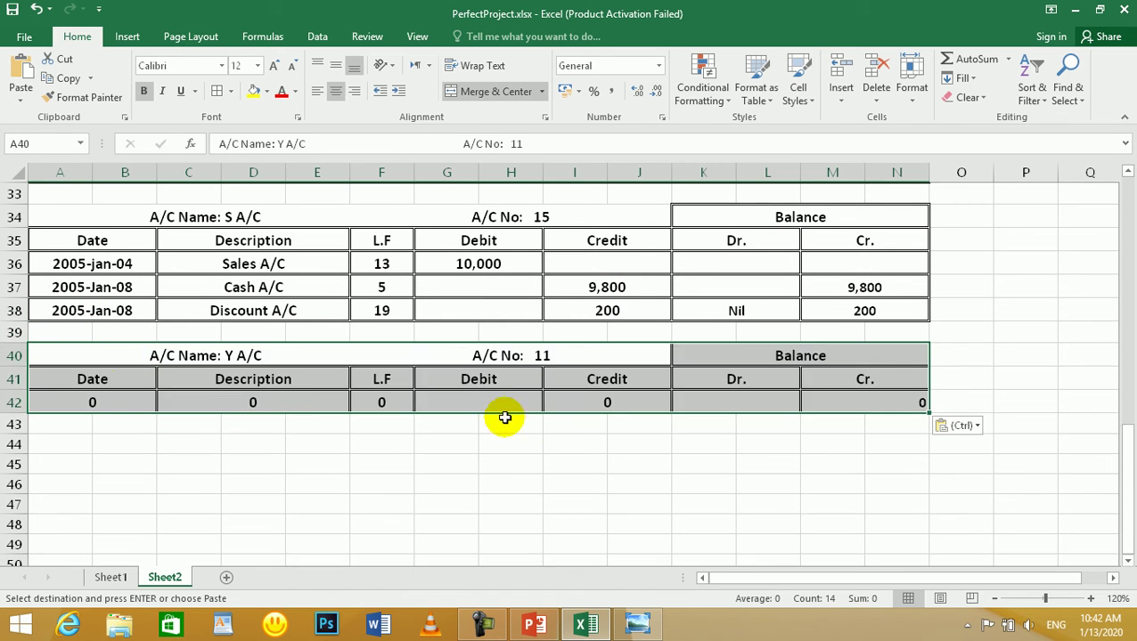
left_click(640, 474)
left_click(478, 473)
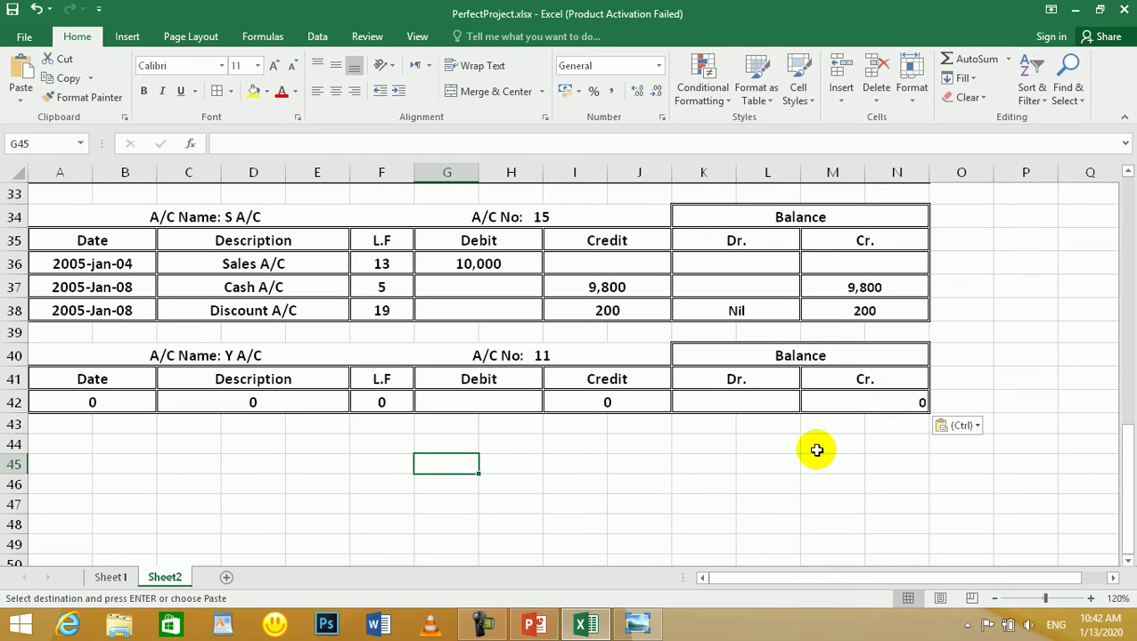
- Change the account name in the copied ledger's title A40 to Discount A/C
left_click(233, 356)
double_click(234, 357)
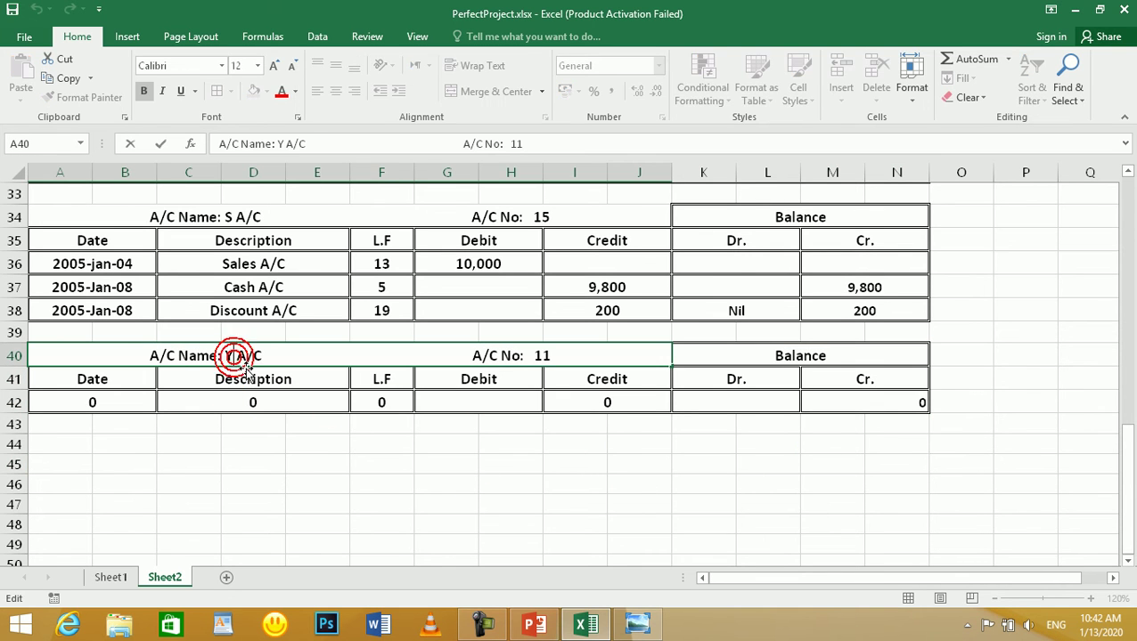
key("BackSpace")
type("Discount")
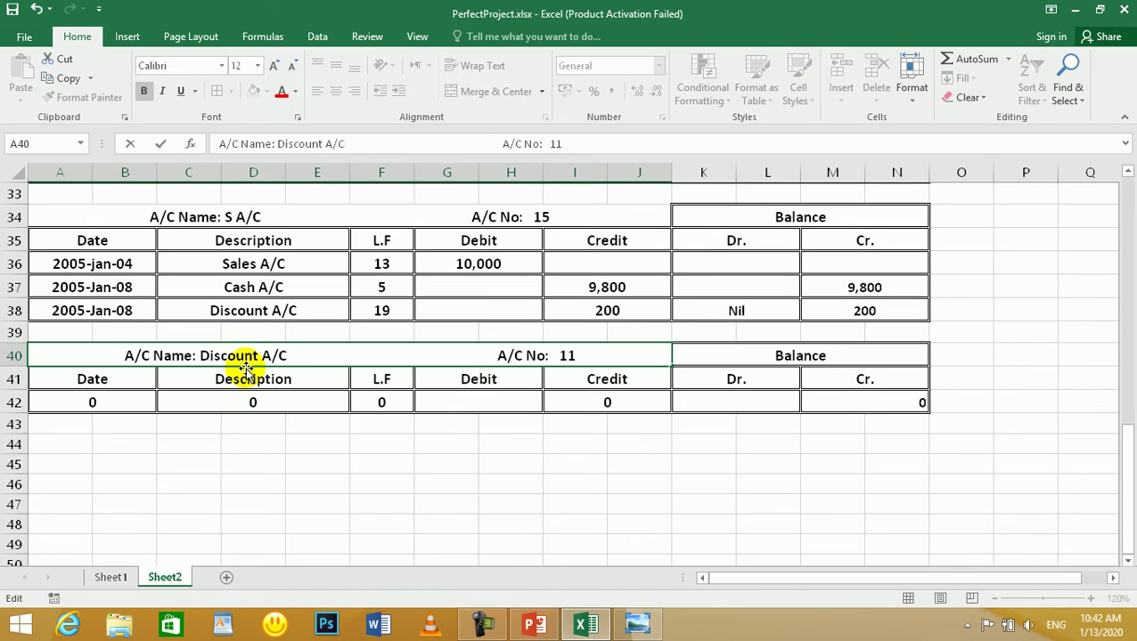
key("Return")
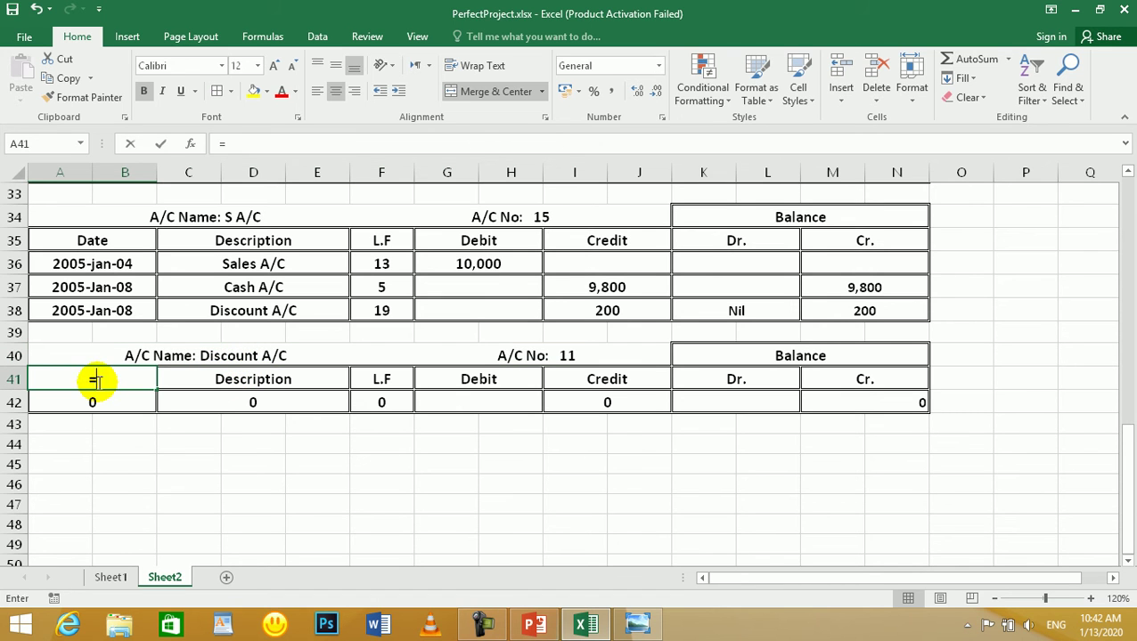
type("=")
key("Escape")
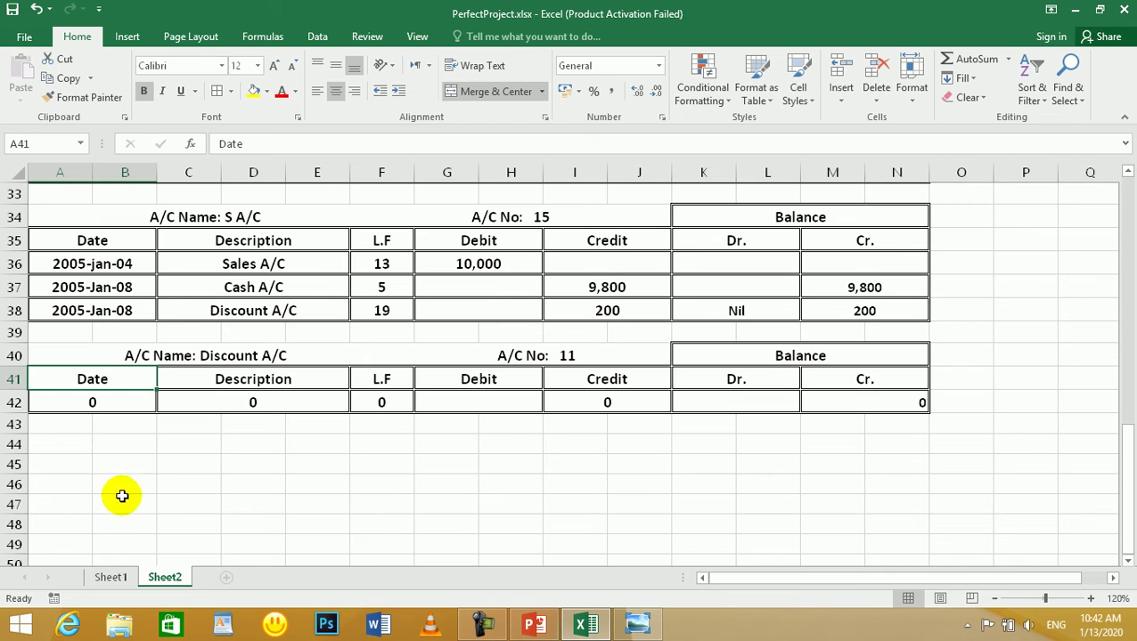
- Link the Discount A/C ledger's date cell A42 to 2005-Jan-08 in Sheet1!B20
left_click(96, 405)
type("=")
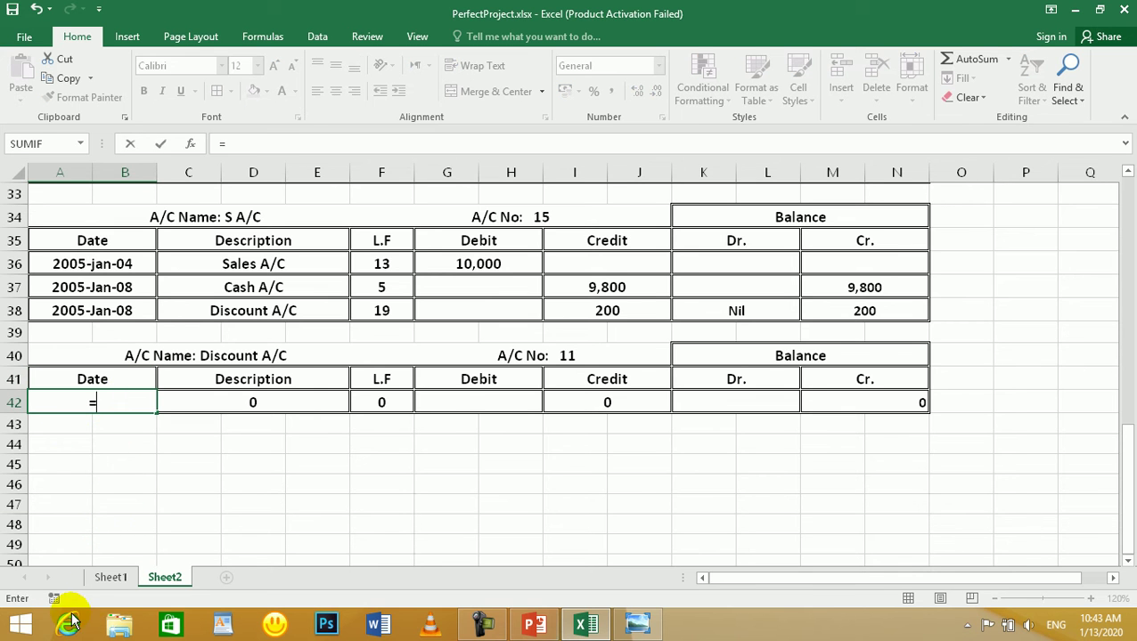
left_click(104, 576)
left_click(156, 477)
key("Return")
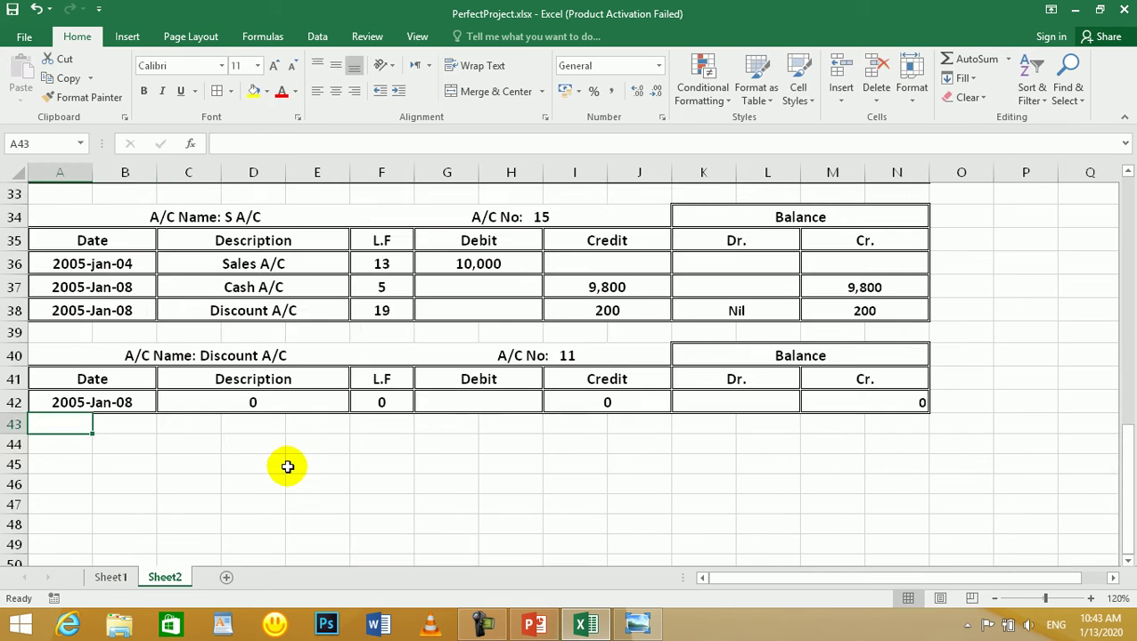
- Link the Discount A/C ledger's description cell C42 to S A/C in Sheet1!D22
left_click(285, 401)
type("=")
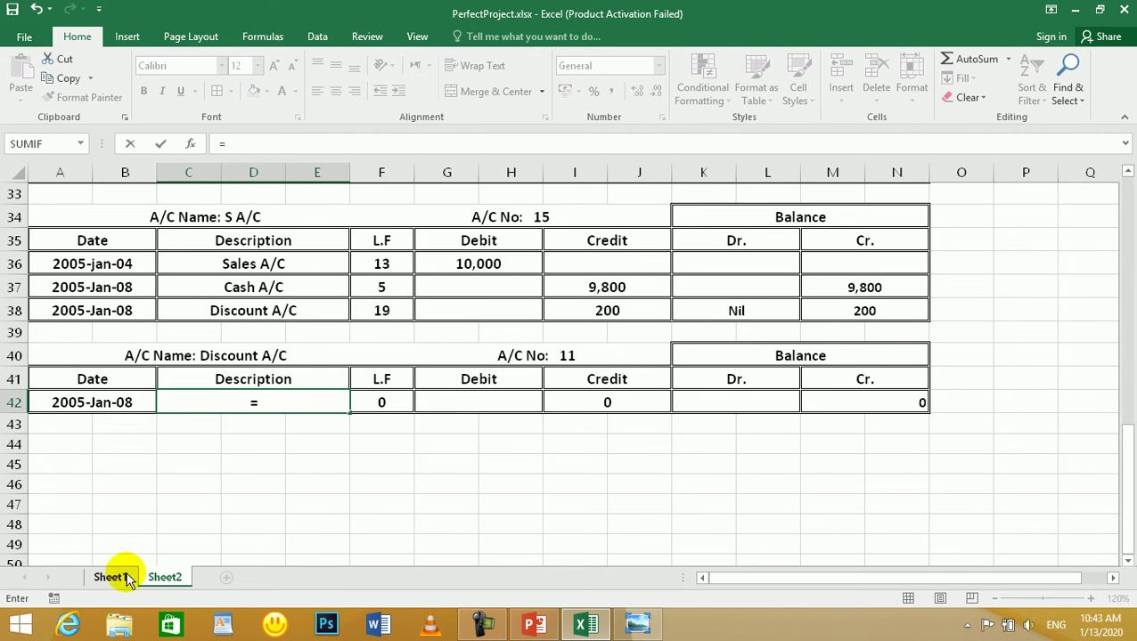
left_click(114, 578)
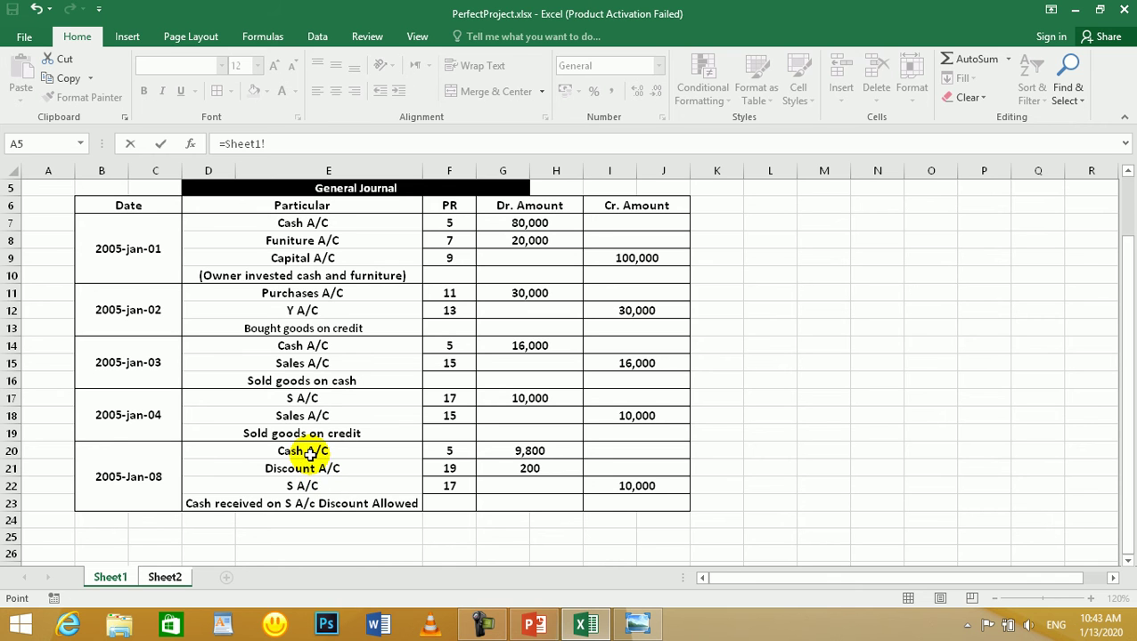
left_click(312, 485)
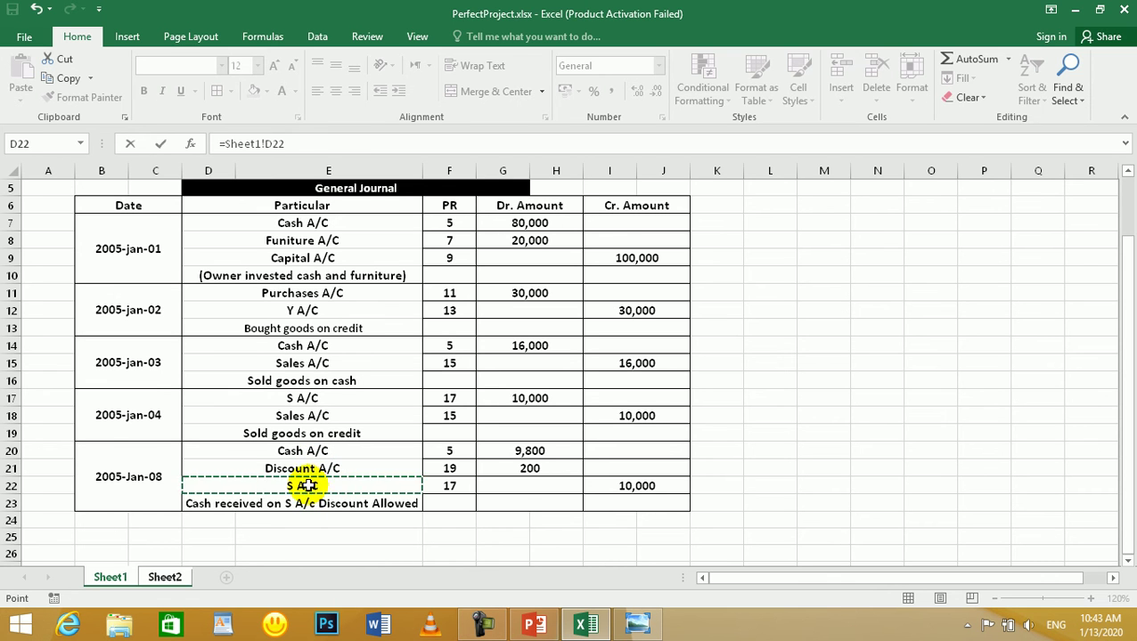
key("Return")
- Link the Discount A/C ledger's L.F cell F42 to the S A/C PR number 17 on Sheet1
left_click(382, 402)
type("=")
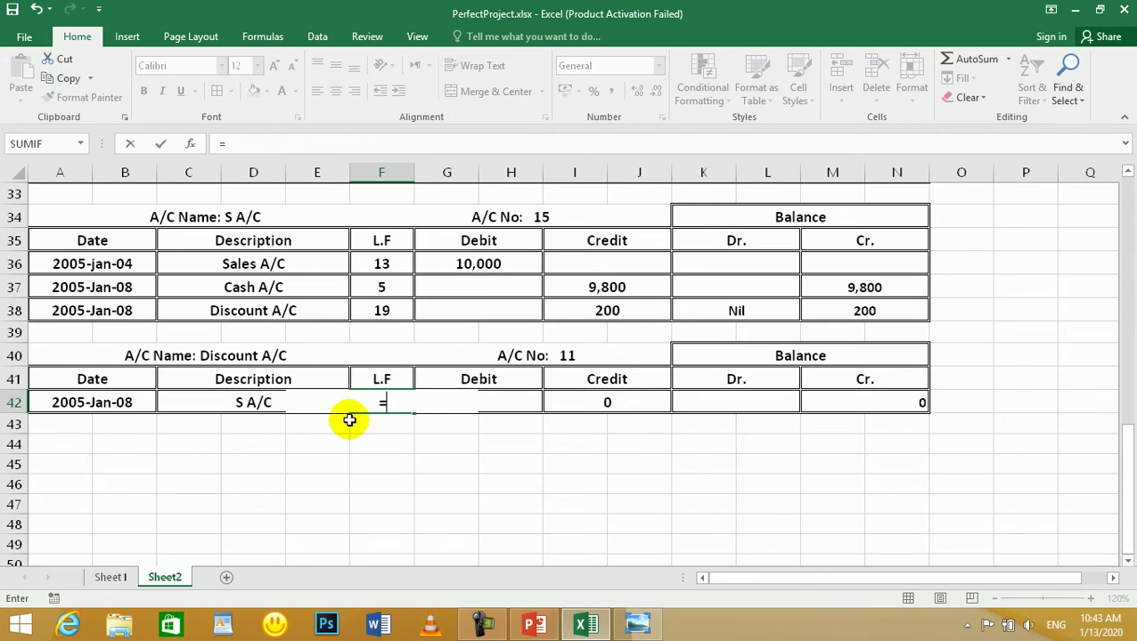
left_click(110, 578)
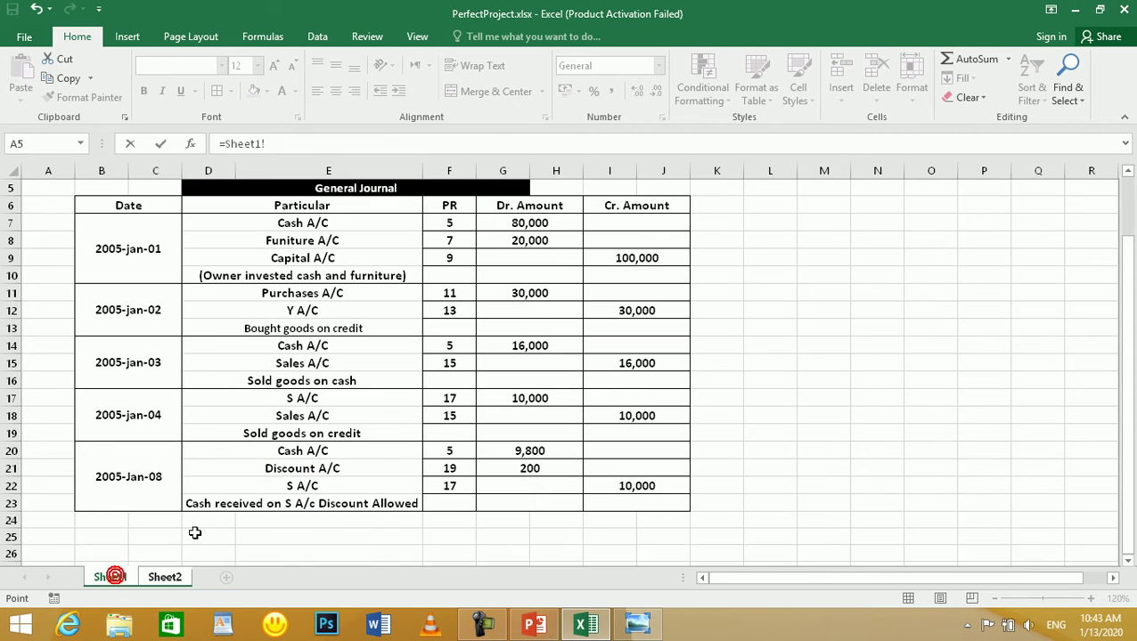
key("Return")
- Following the Discount Account in Ledger-01.JPG, link debit cell G42 to Sheet1!G21 and clear credit cell I42 and credit balance M42
left_click(603, 402)
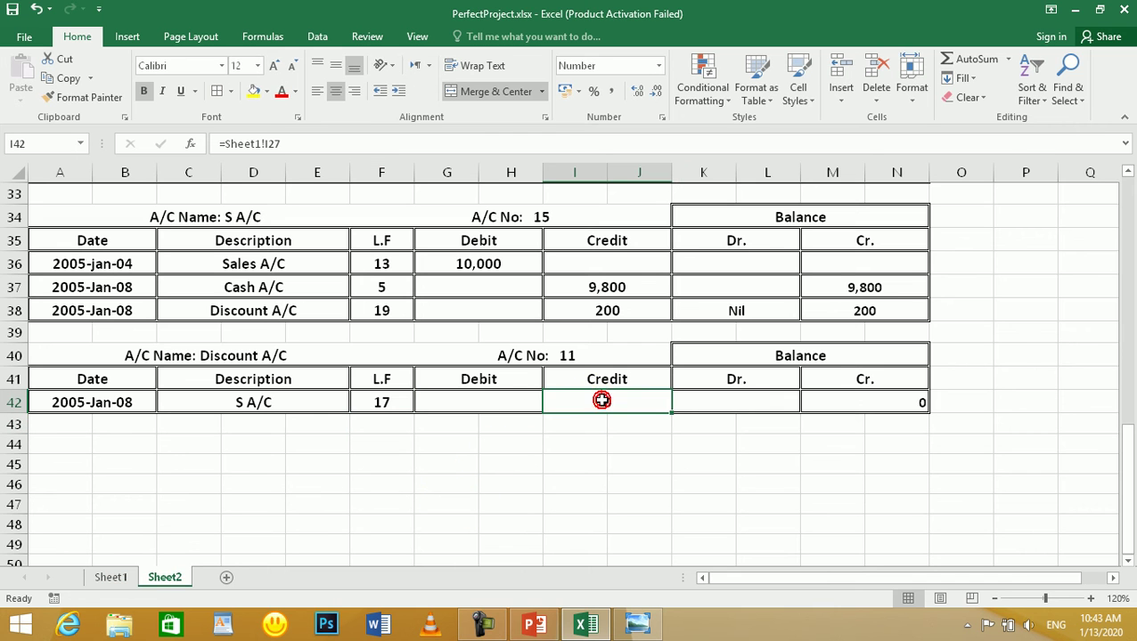
left_click(632, 633)
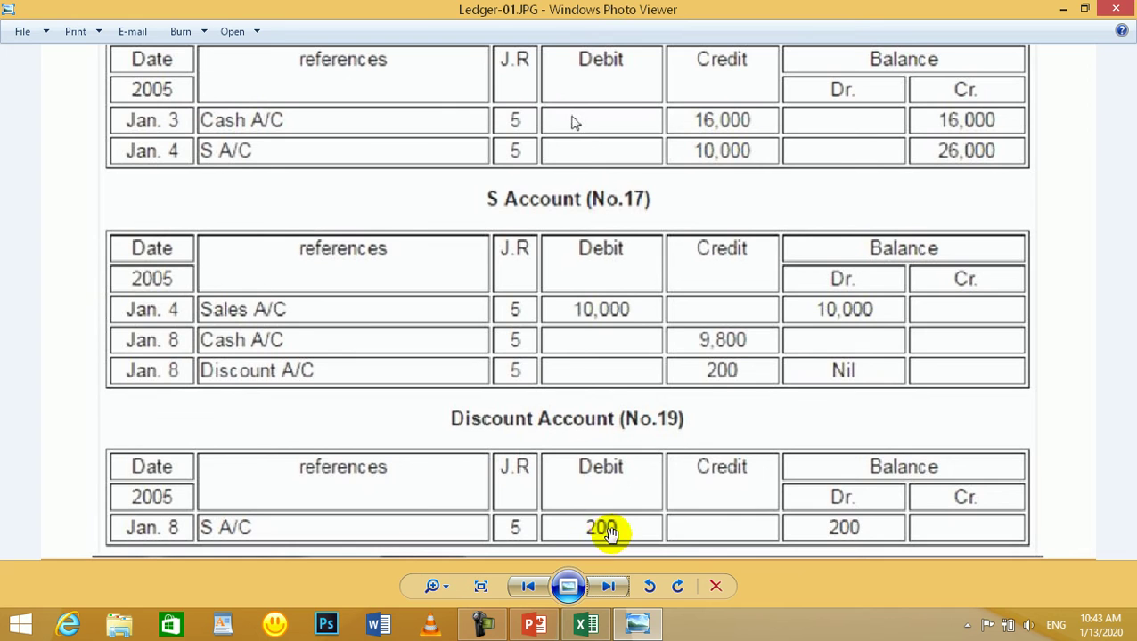
left_click(586, 624)
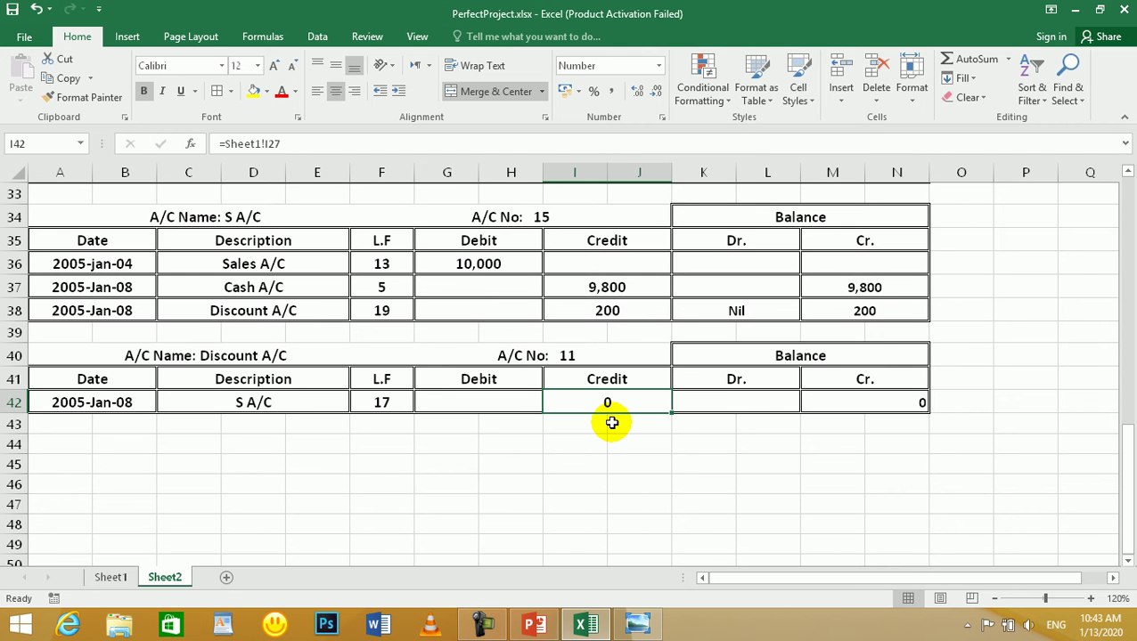
left_click(512, 406)
type("=")
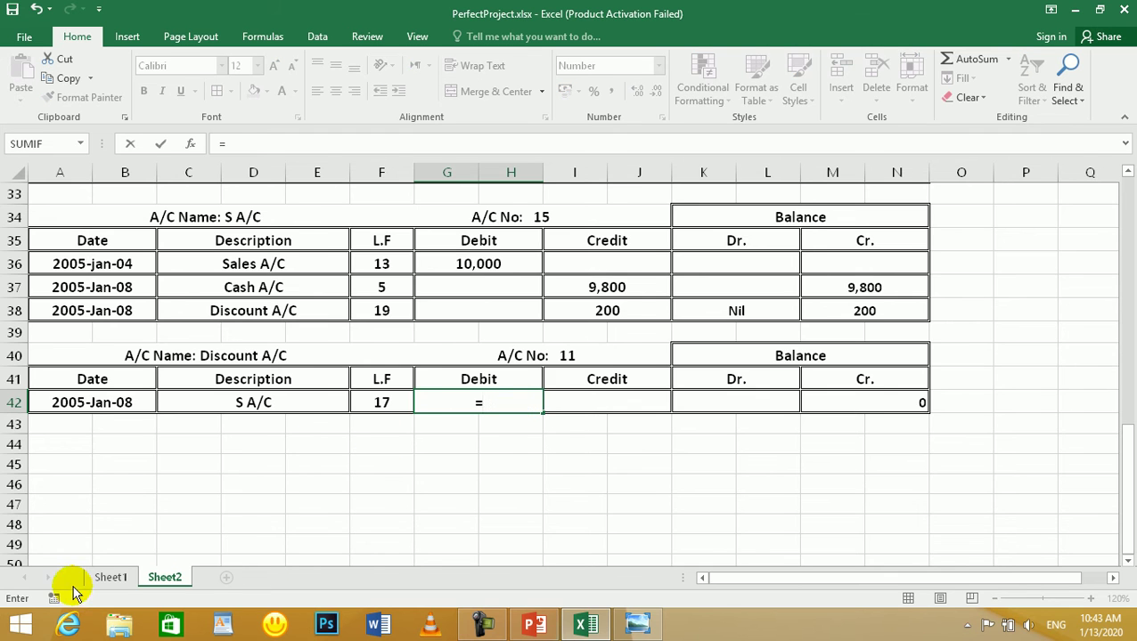
left_click(100, 575)
left_click(525, 470)
key("Return")
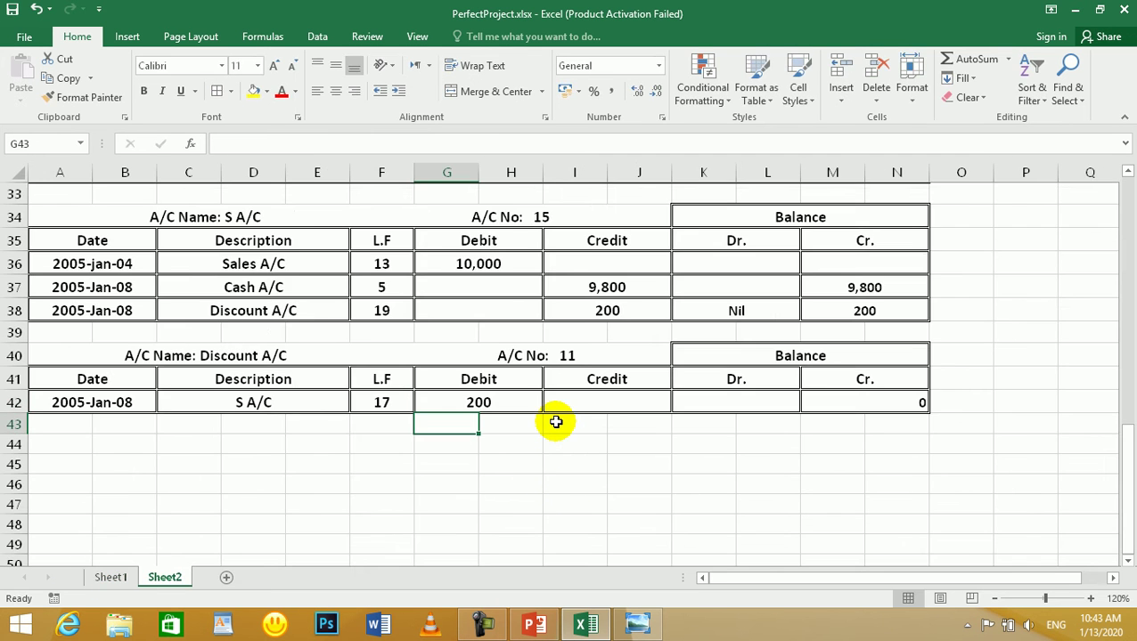
left_click(895, 402)
key("Delete")
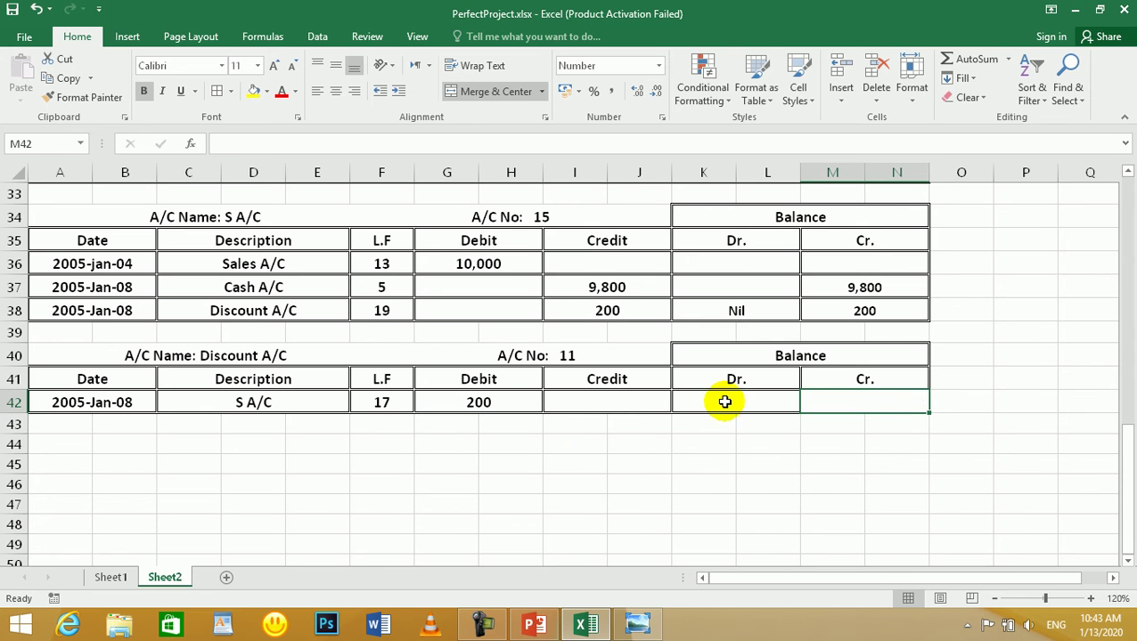
- Link the Discount A/C ledger's debit balance cell K42 to its debit cell G42
left_click(724, 403)
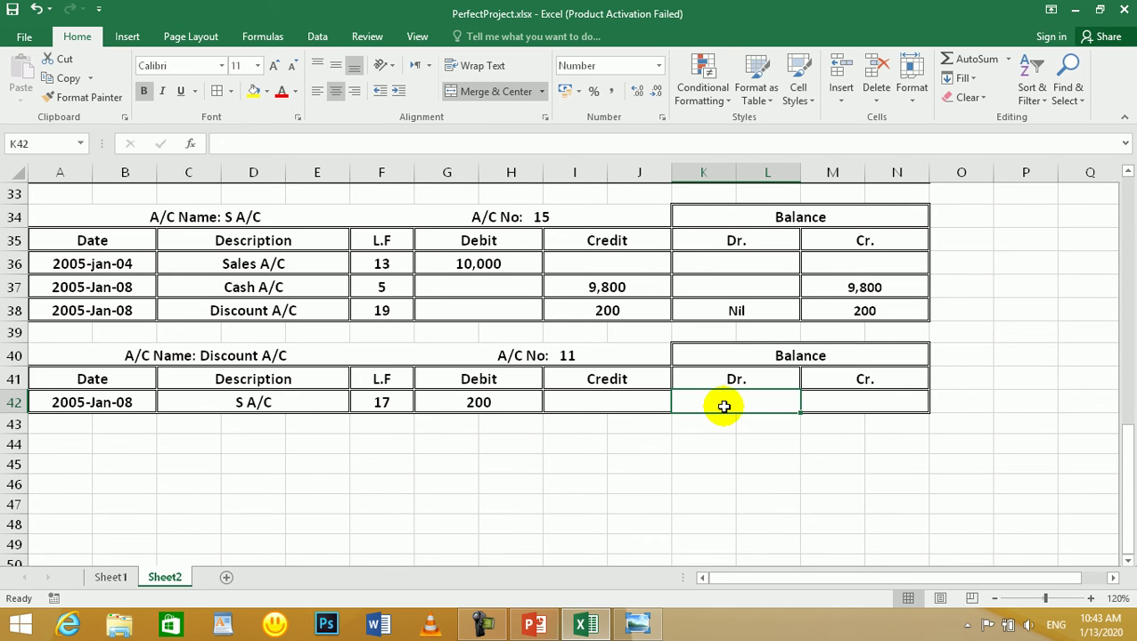
type("=")
left_click(459, 402)
key("Return")
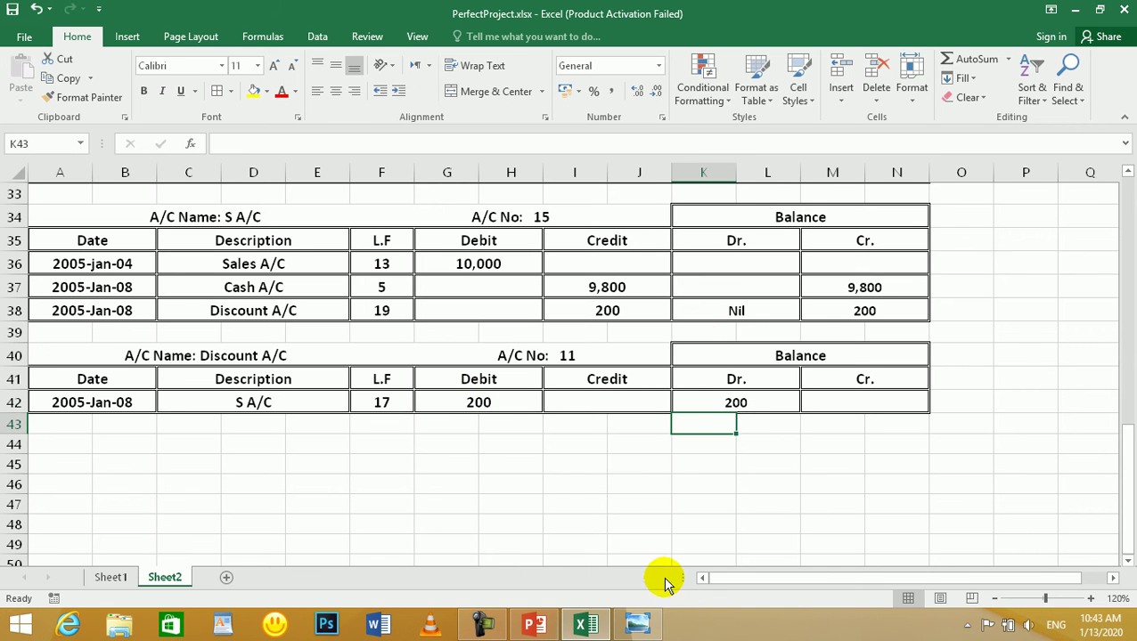
- Rename Sheet1 as Journal and Sheet2 as Ledger
scroll(517, 436, "up", 11)
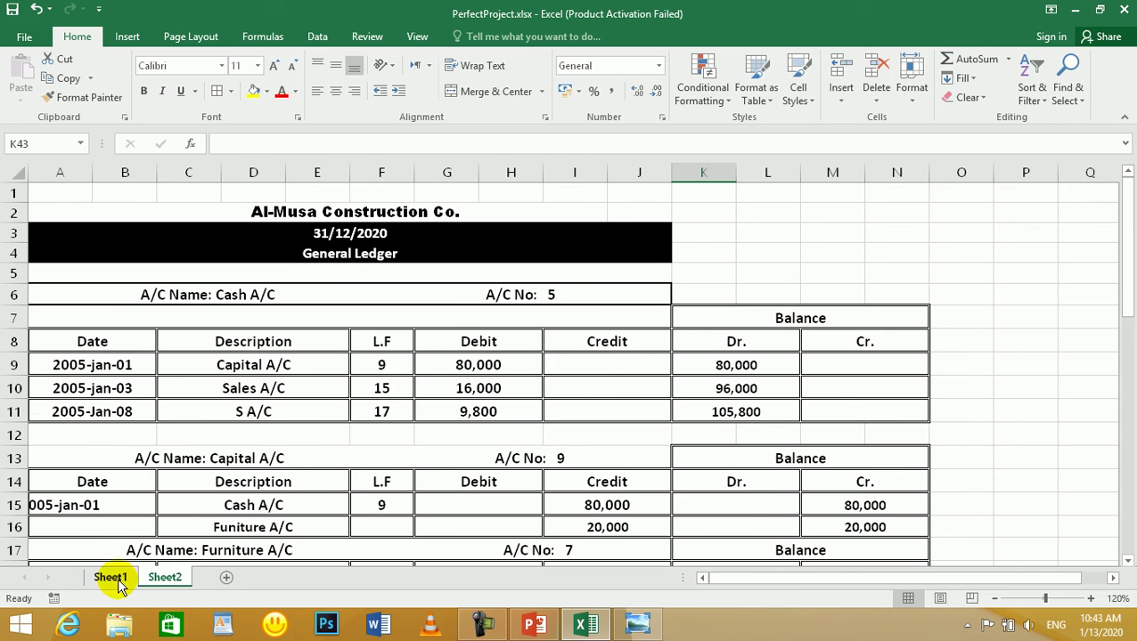
left_click(112, 579)
scroll(526, 292, "down", 4)
scroll(552, 330, "up", 5)
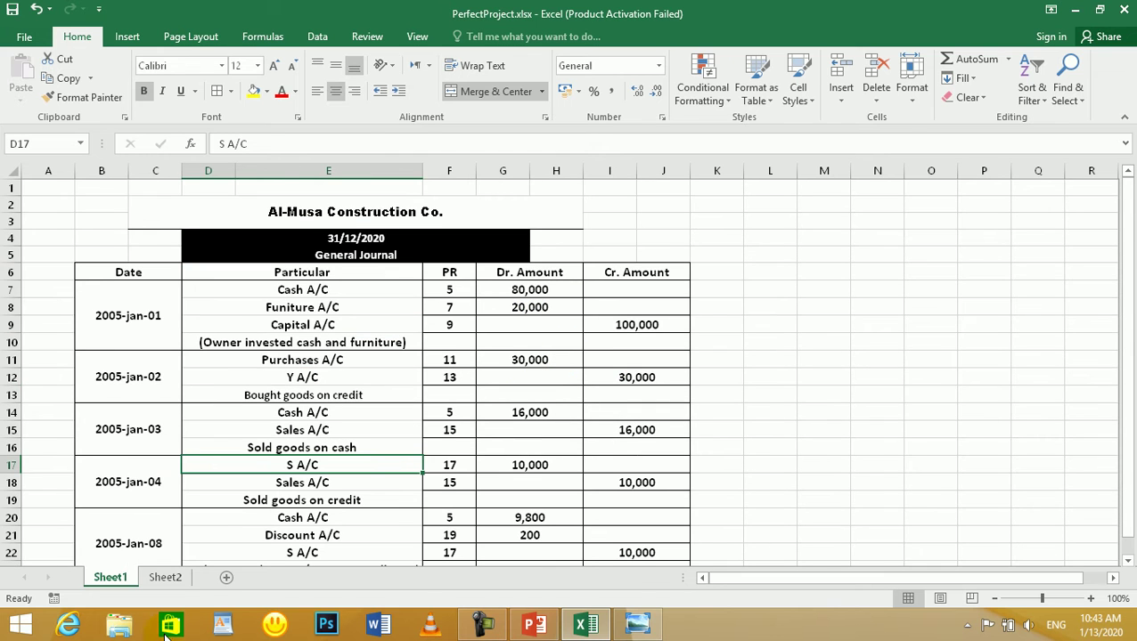
left_click(123, 578)
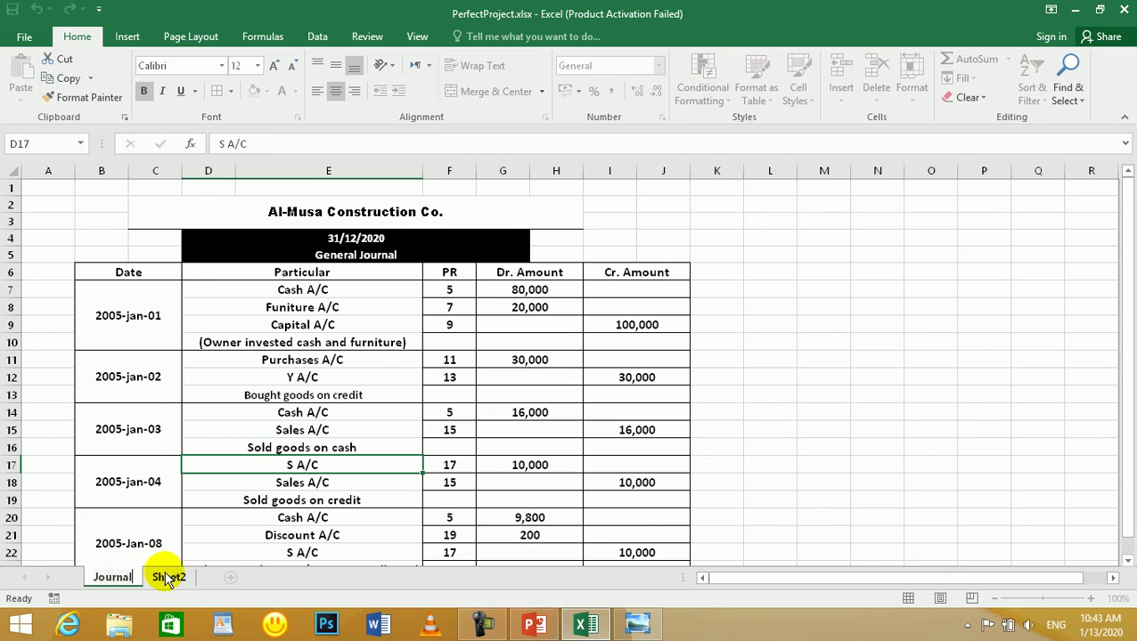
left_click(168, 577)
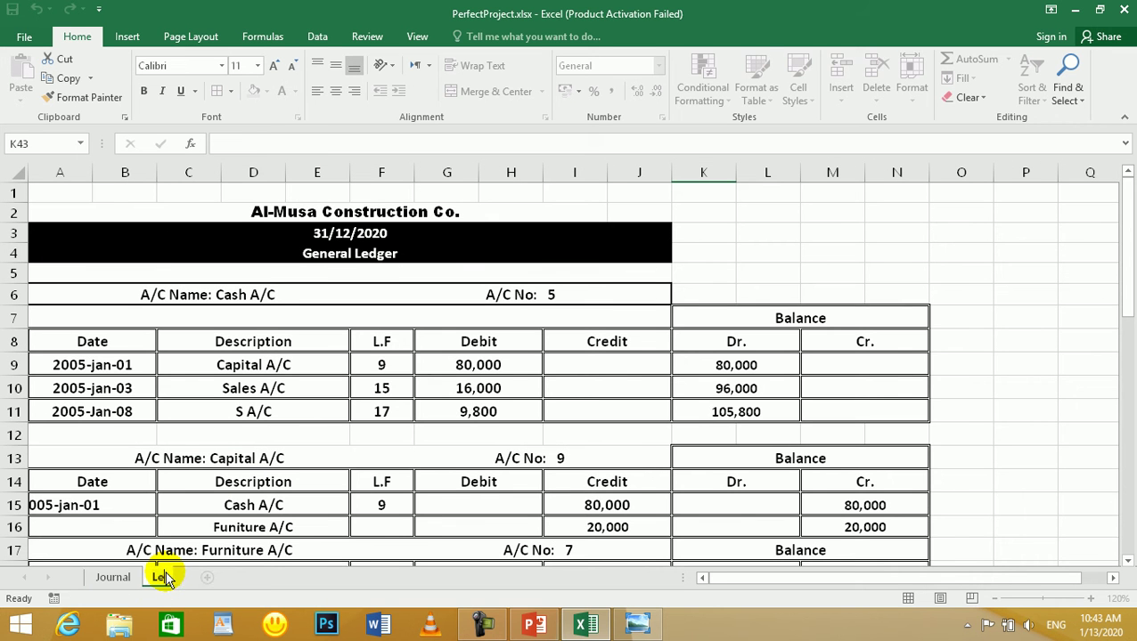
left_click(256, 504)
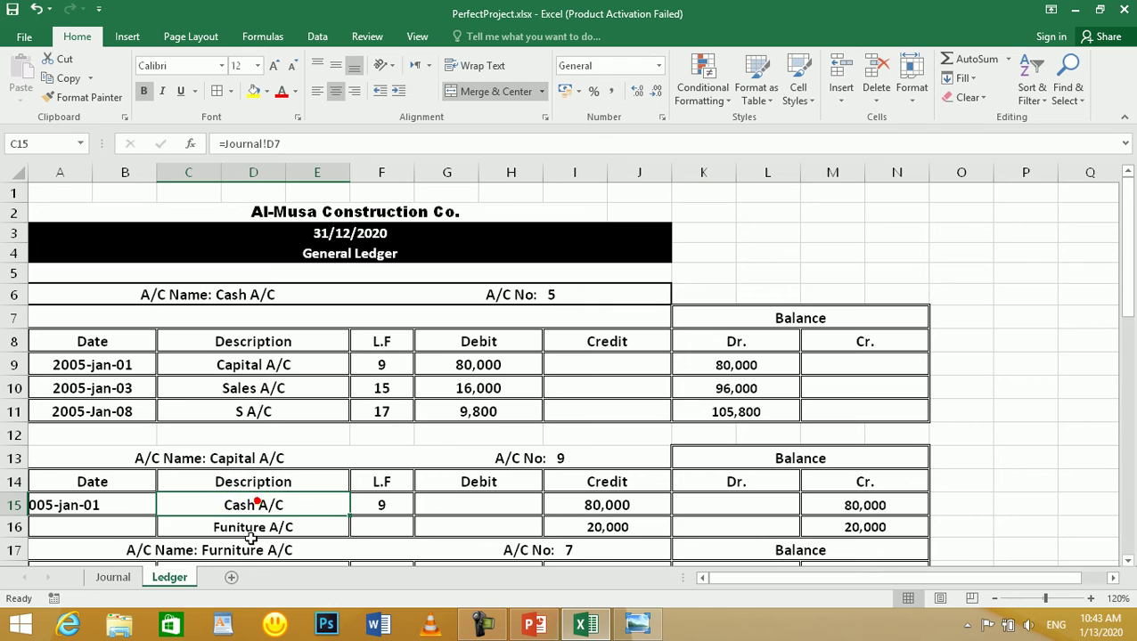
- Add a new worksheet after Ledger and name it Trial Balance
left_click(231, 578)
double_click(224, 577)
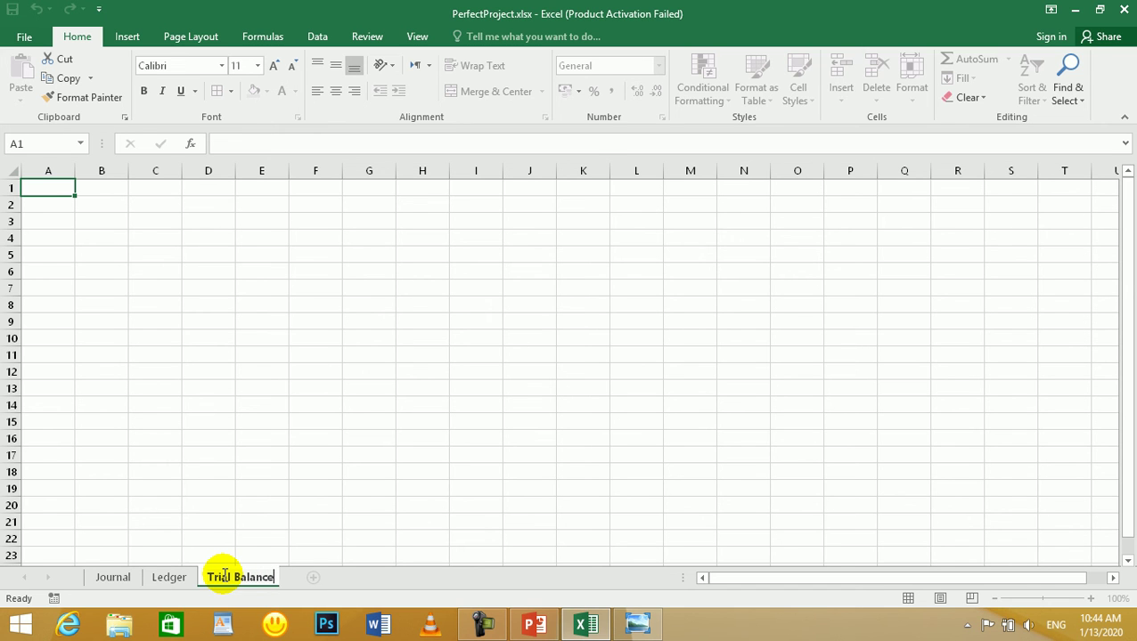
left_click(345, 514)
- Copy the company, date and General Ledger heading rows A2:J4 from the Ledger sheet to cell C2 of the Trial Balance sheet
left_click(171, 578)
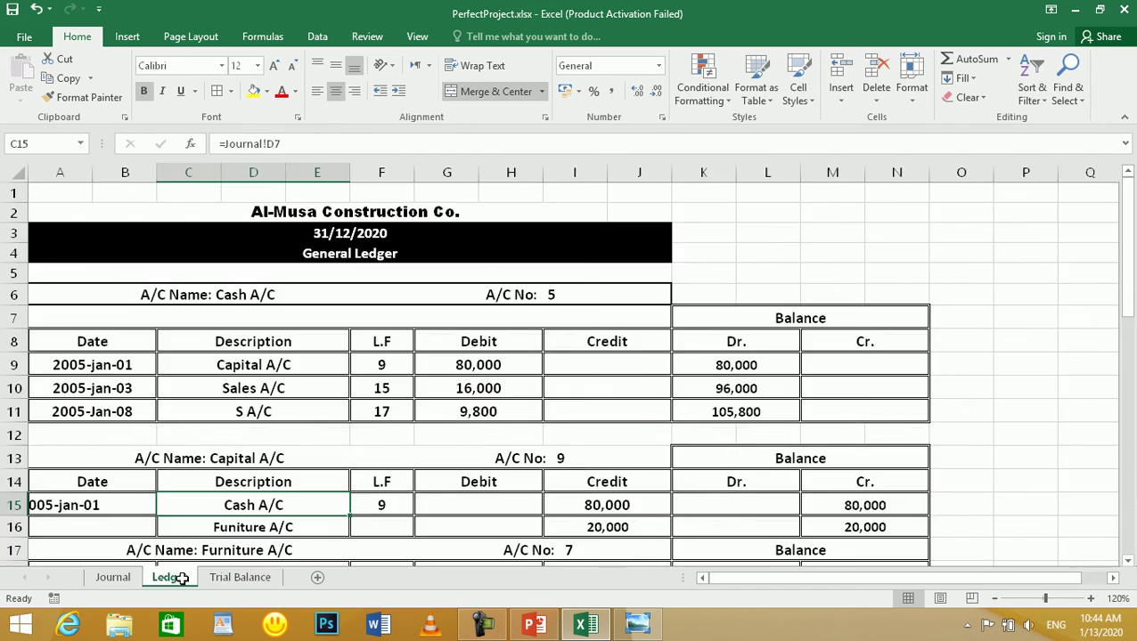
left_click_drag(339, 212, 339, 254)
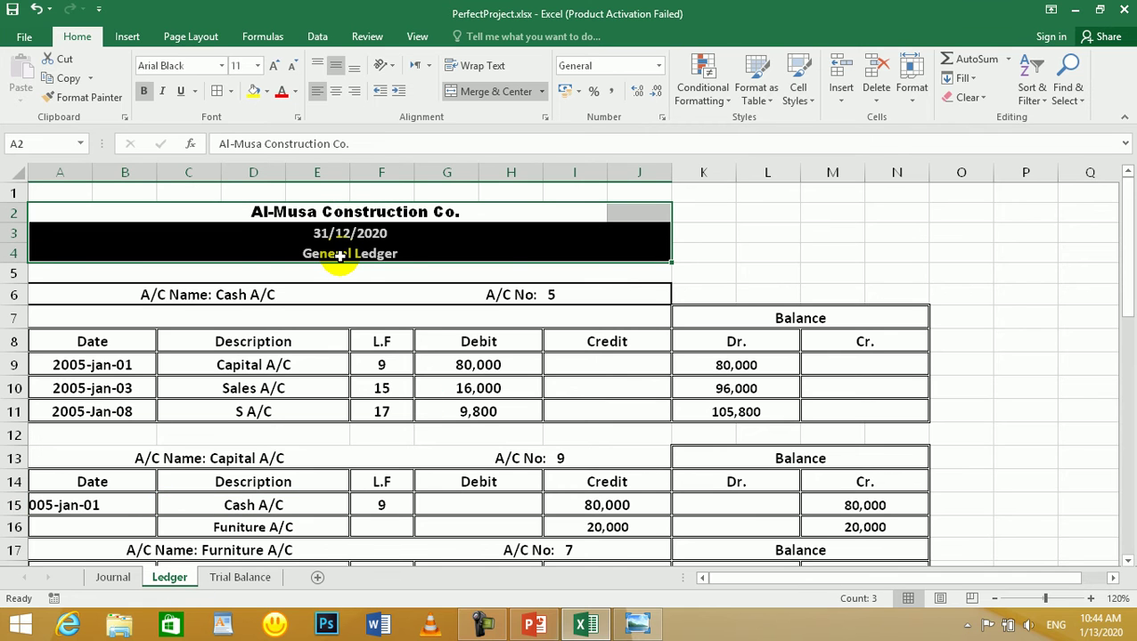
key("ctrl+c")
left_click(254, 578)
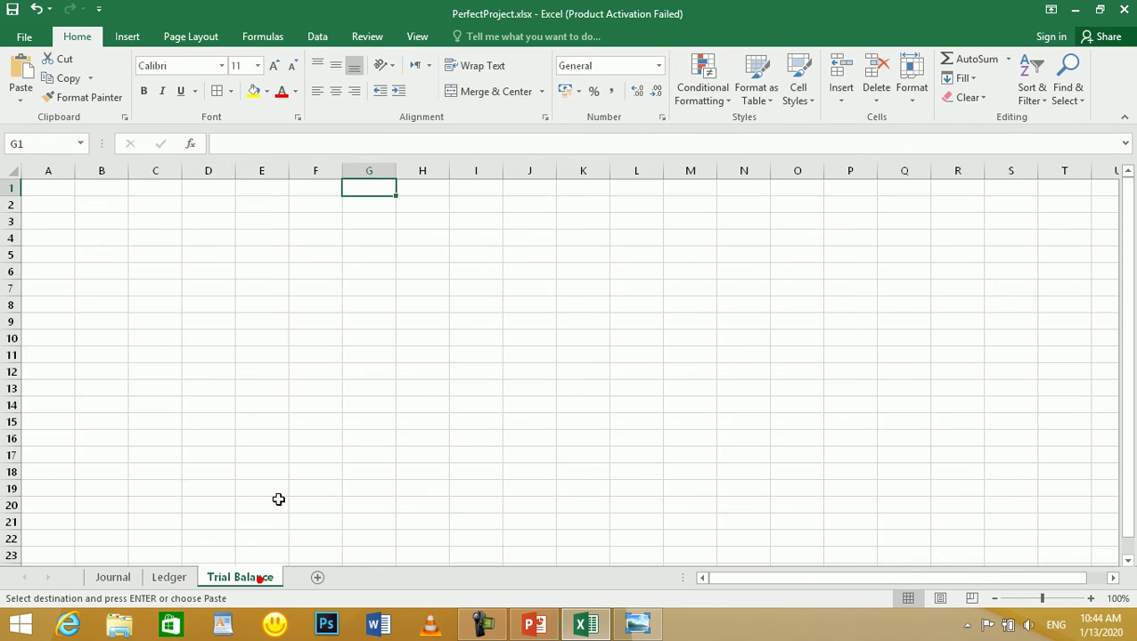
left_click(158, 204)
key("ctrl+v")
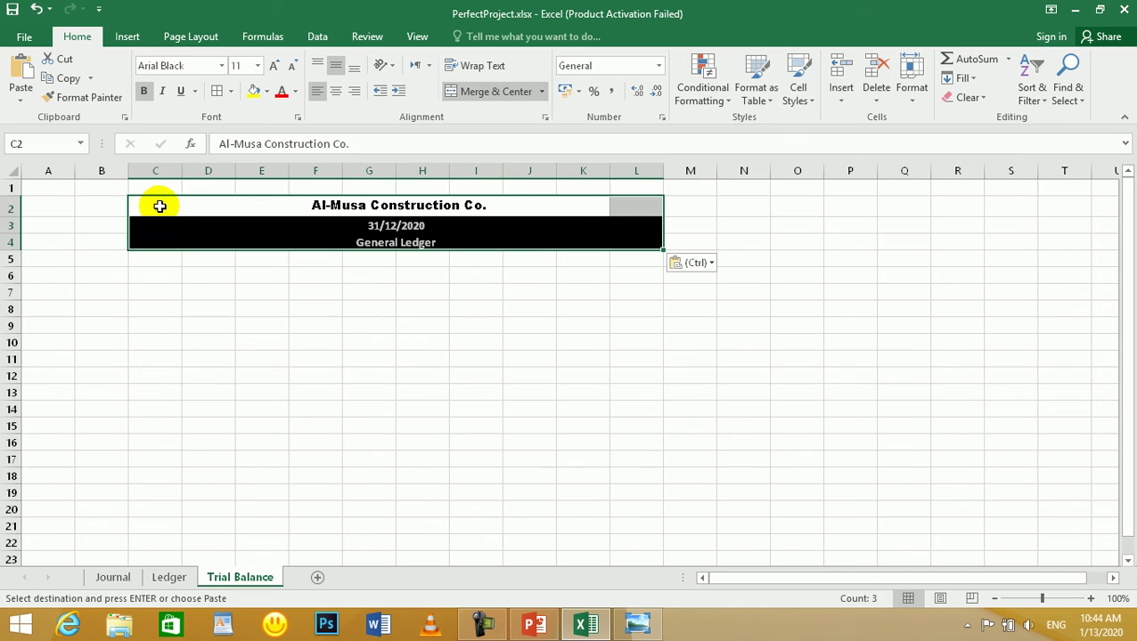
left_click(223, 291)
left_click(459, 335)
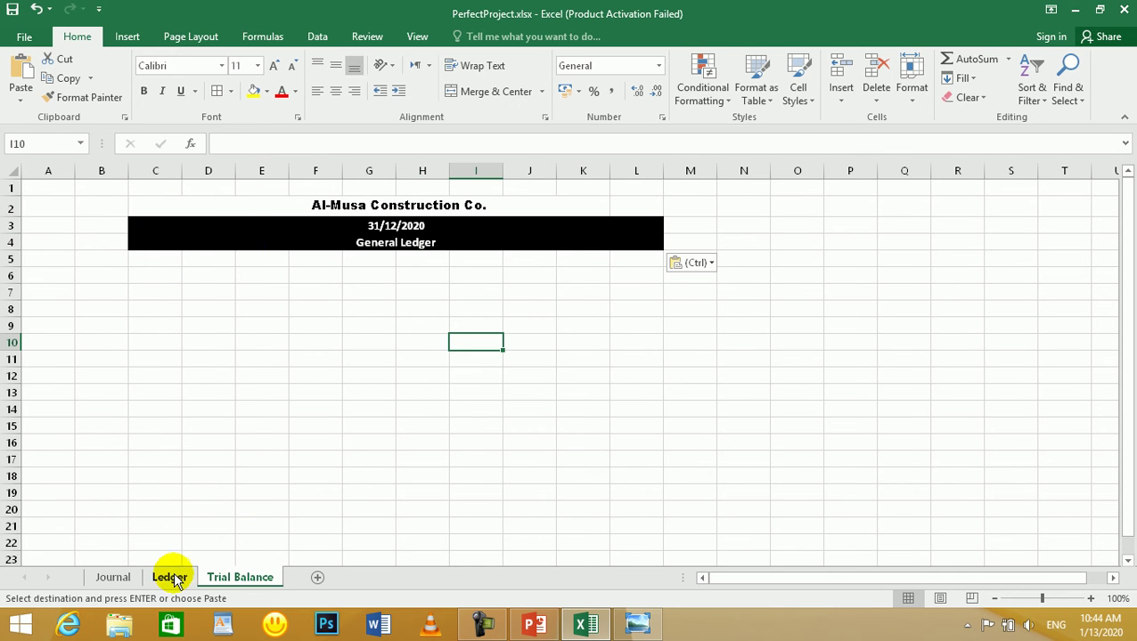
left_click(161, 262)
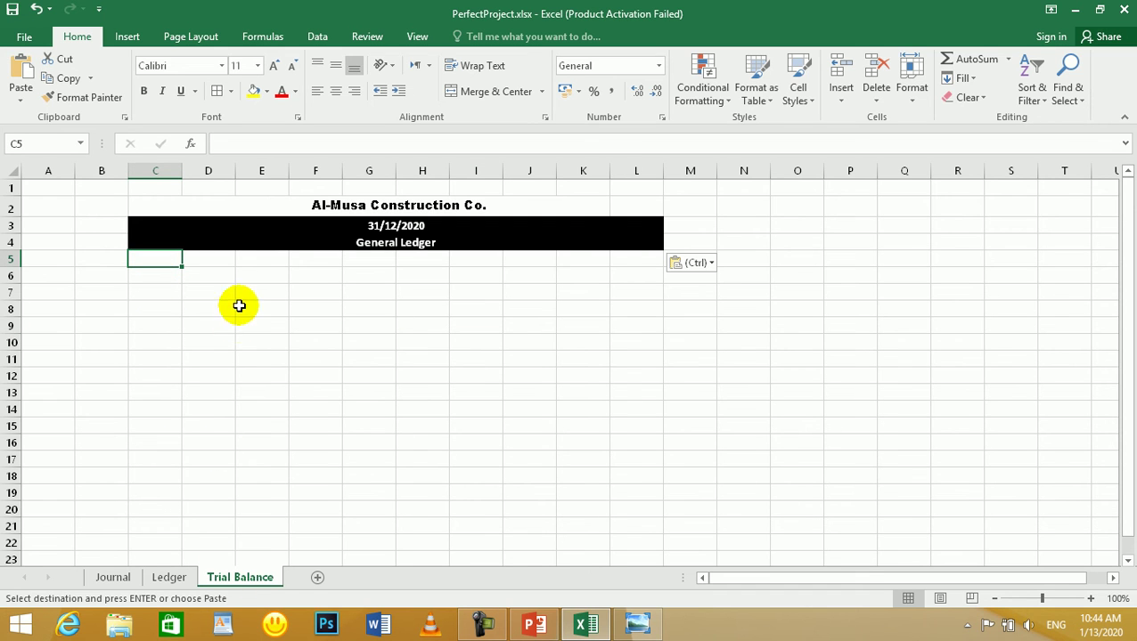
left_click_drag(162, 257, 273, 255)
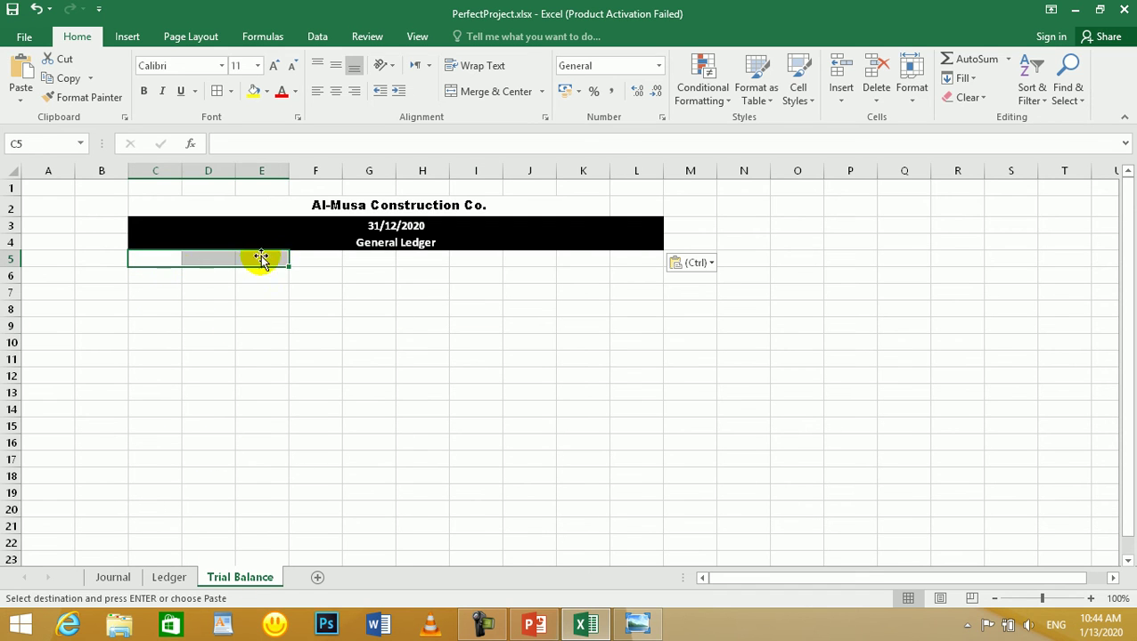
left_click_drag(162, 255, 282, 262)
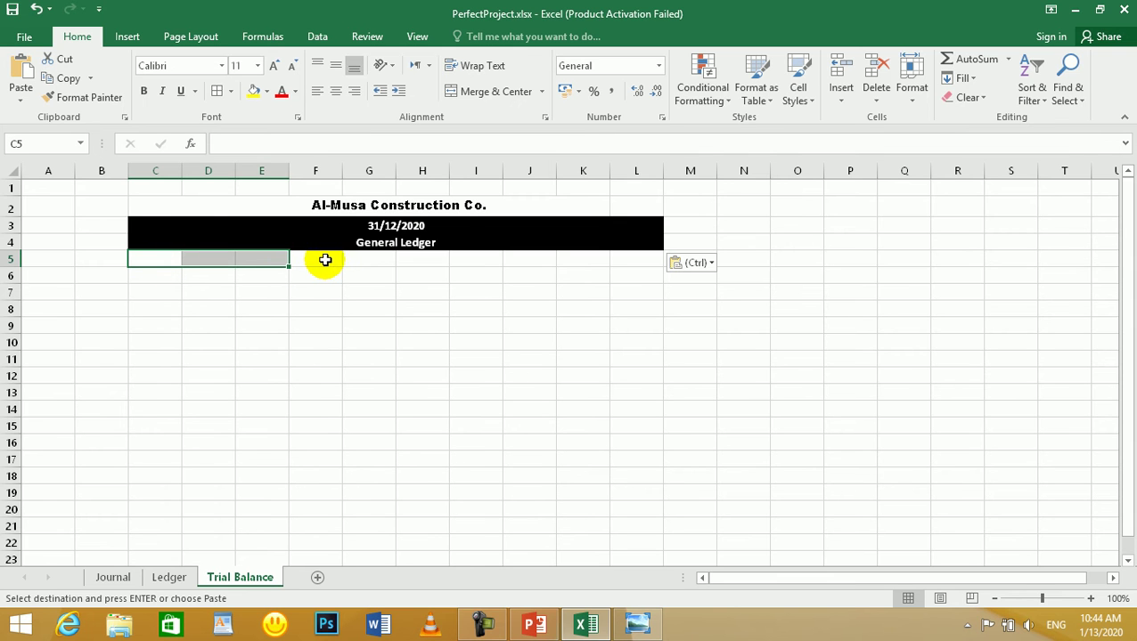
- Open trial balance.JPG in Windows Photo Viewer, examine the trial balance's column layout, and return to the Excel workbook
left_click(626, 629)
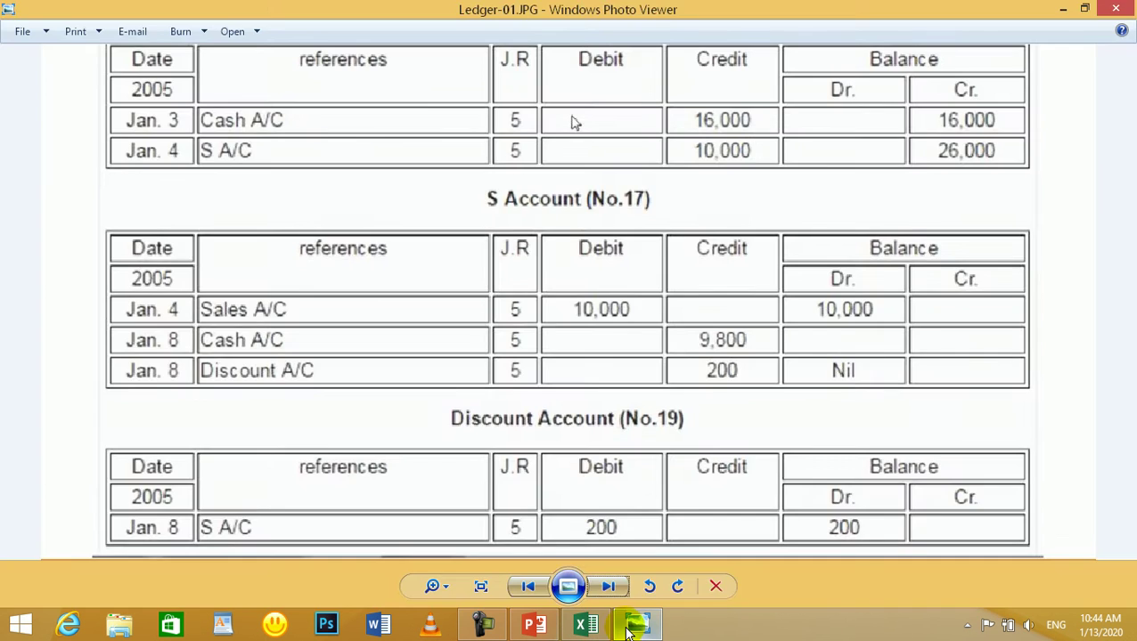
left_click(626, 629)
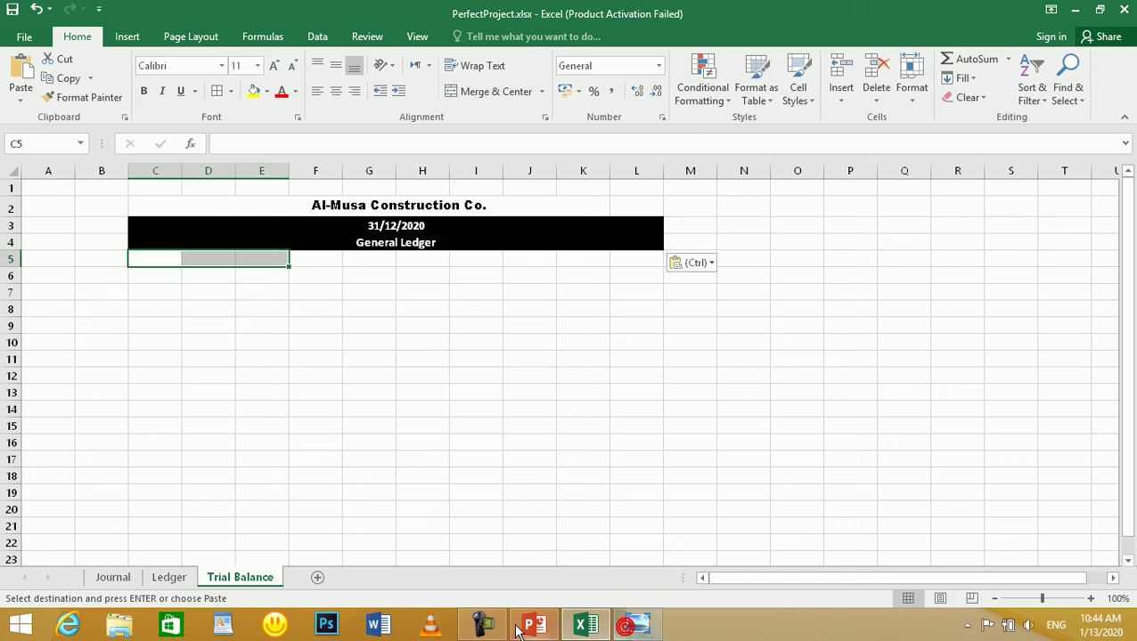
left_click(1076, 11)
double_click(486, 296)
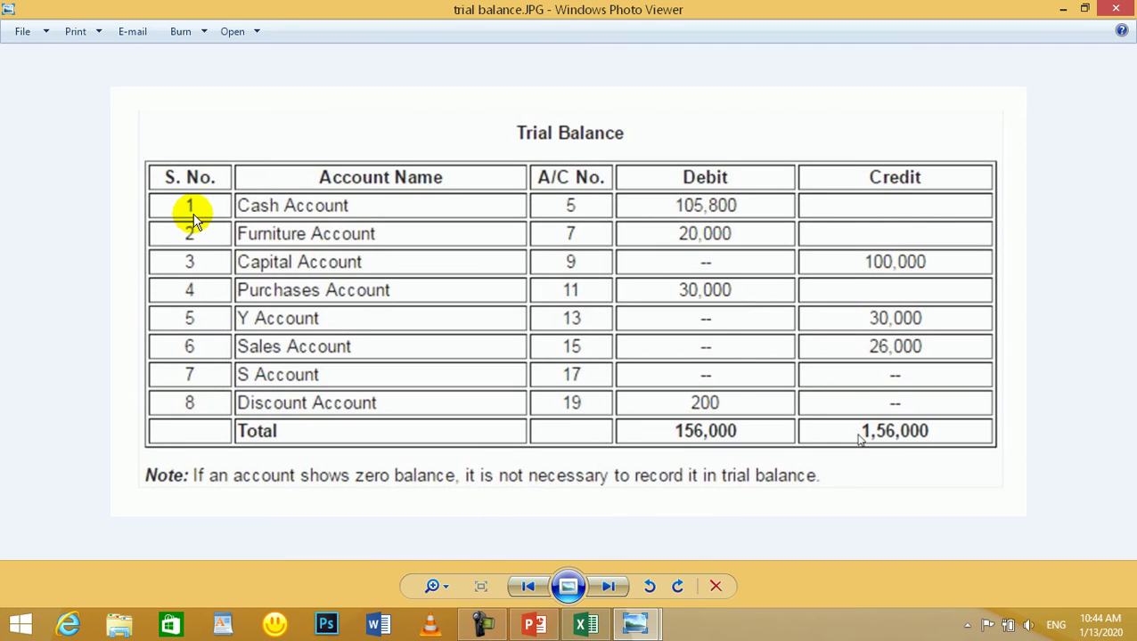
left_click(585, 623)
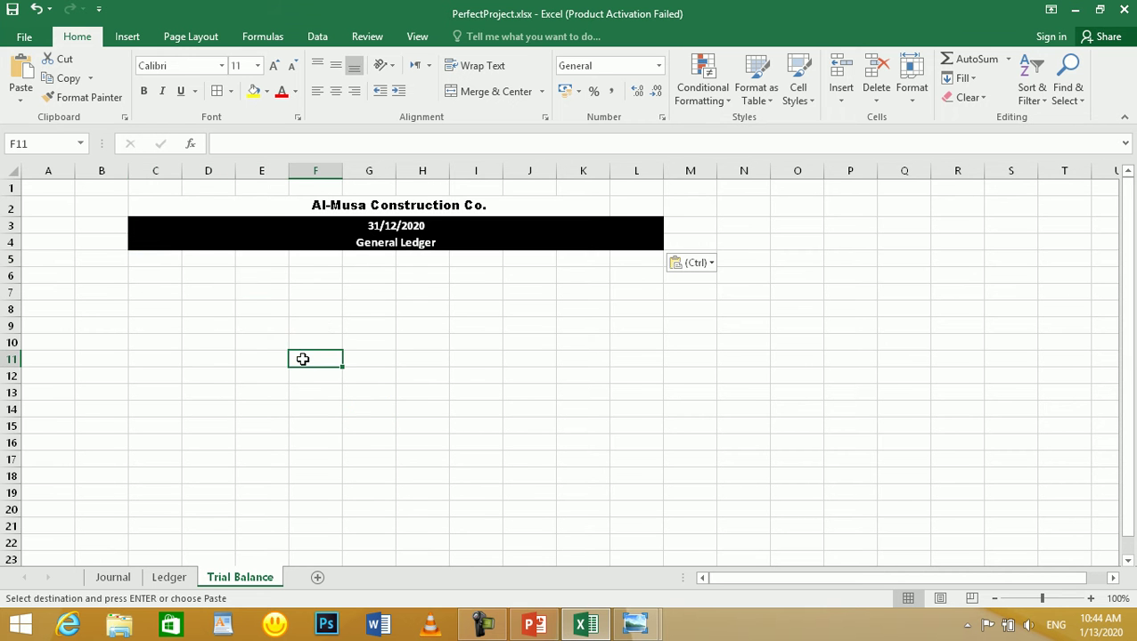
- Merge B5:C23 on the Trial Balance sheet row by row with Merge Across
left_click_drag(93, 256, 164, 540)
left_click(162, 553)
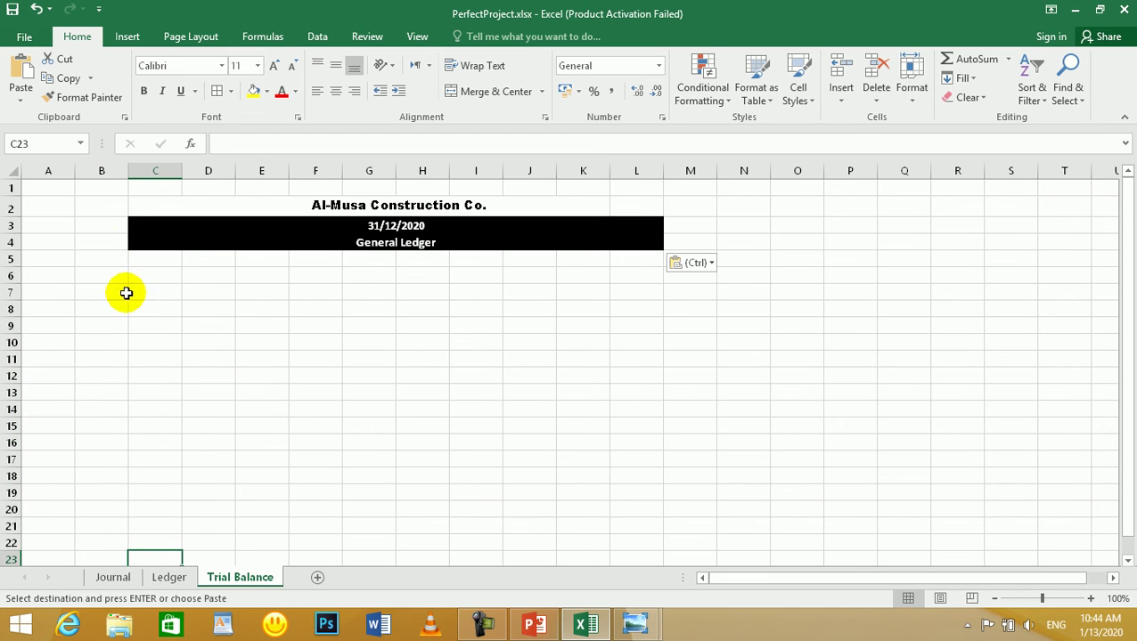
left_click(103, 261)
left_click_drag(103, 261, 167, 564)
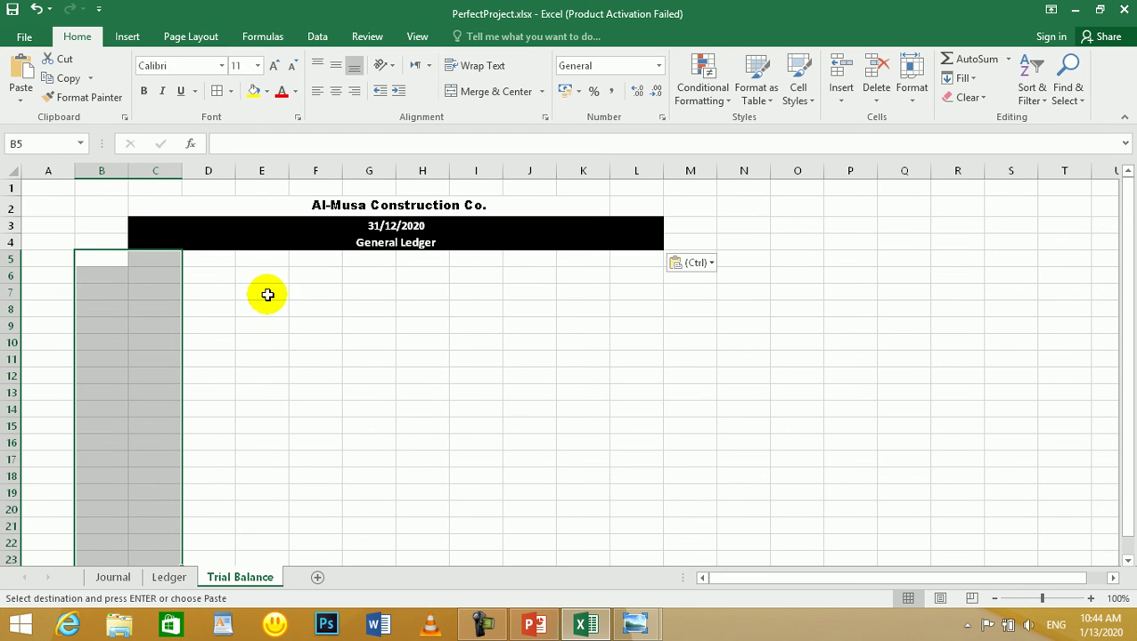
left_click(158, 329)
left_click_drag(100, 258, 172, 556)
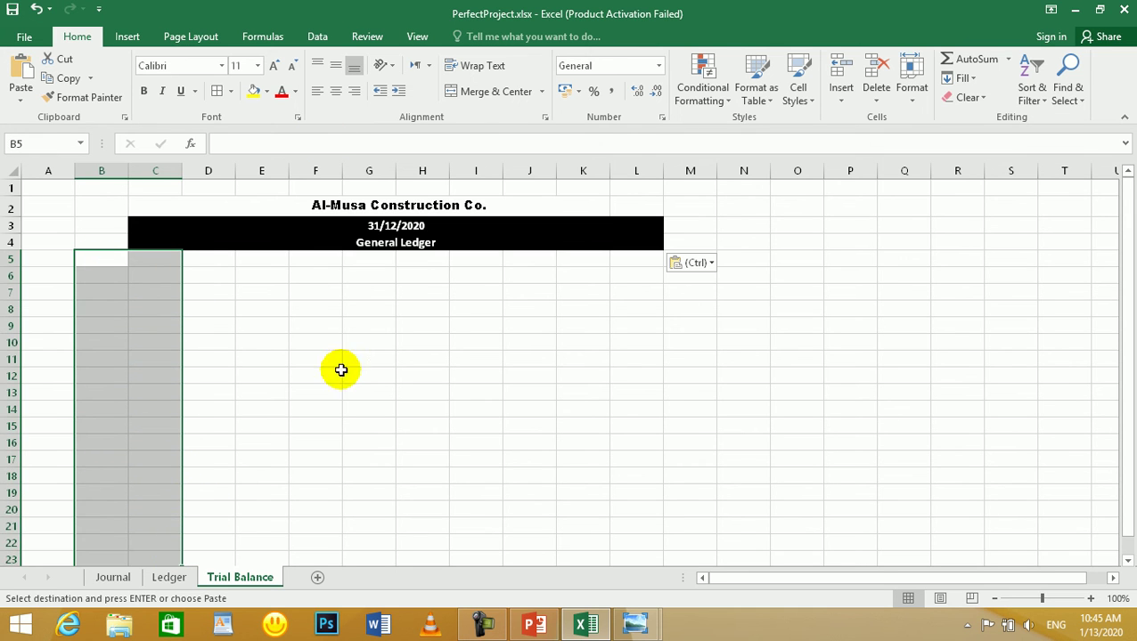
left_click(542, 93)
left_click(535, 132)
- Apply Merge Across to D5:F23 and G5:H23 on the Trial Balance sheet
left_click_drag(217, 264, 318, 561)
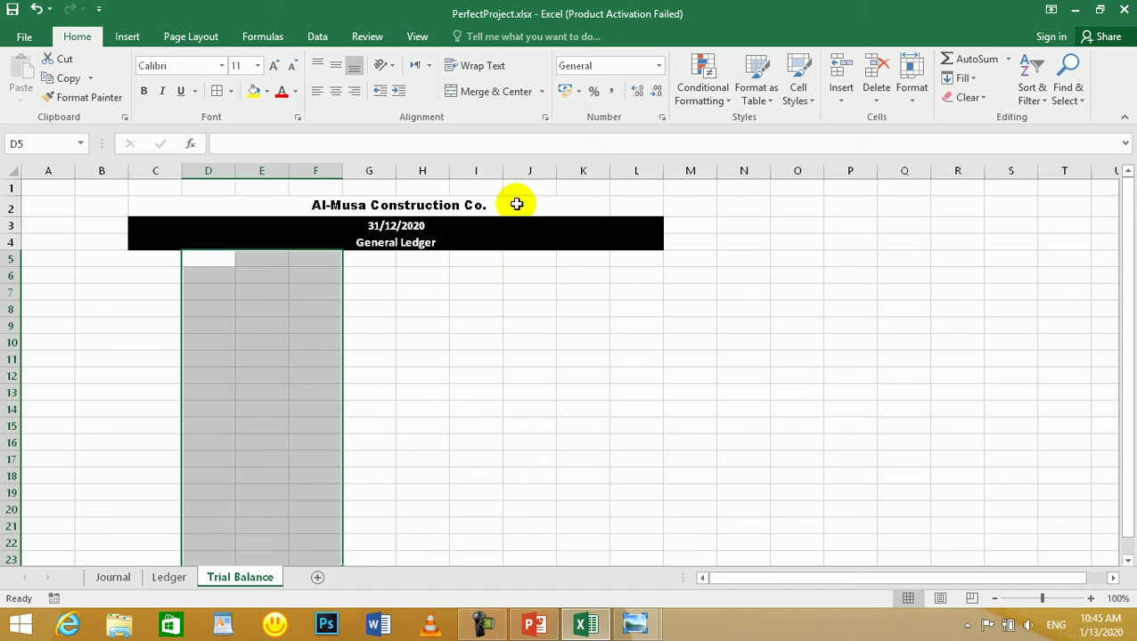
left_click(544, 94)
left_click(531, 132)
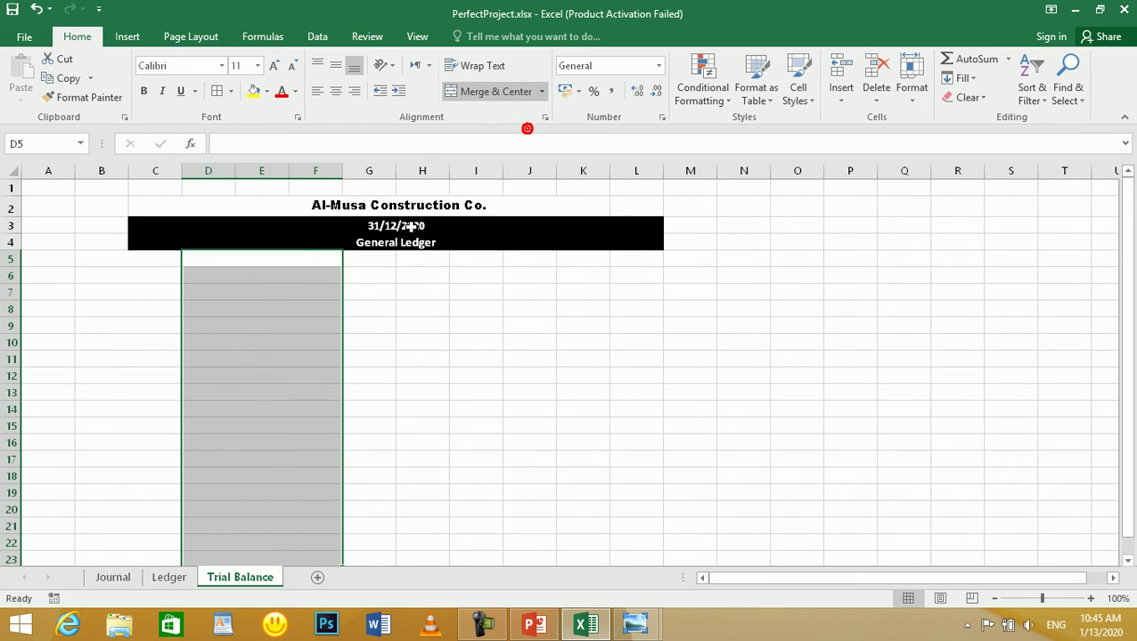
left_click(374, 261)
left_click_drag(390, 267, 415, 562)
left_click(434, 260)
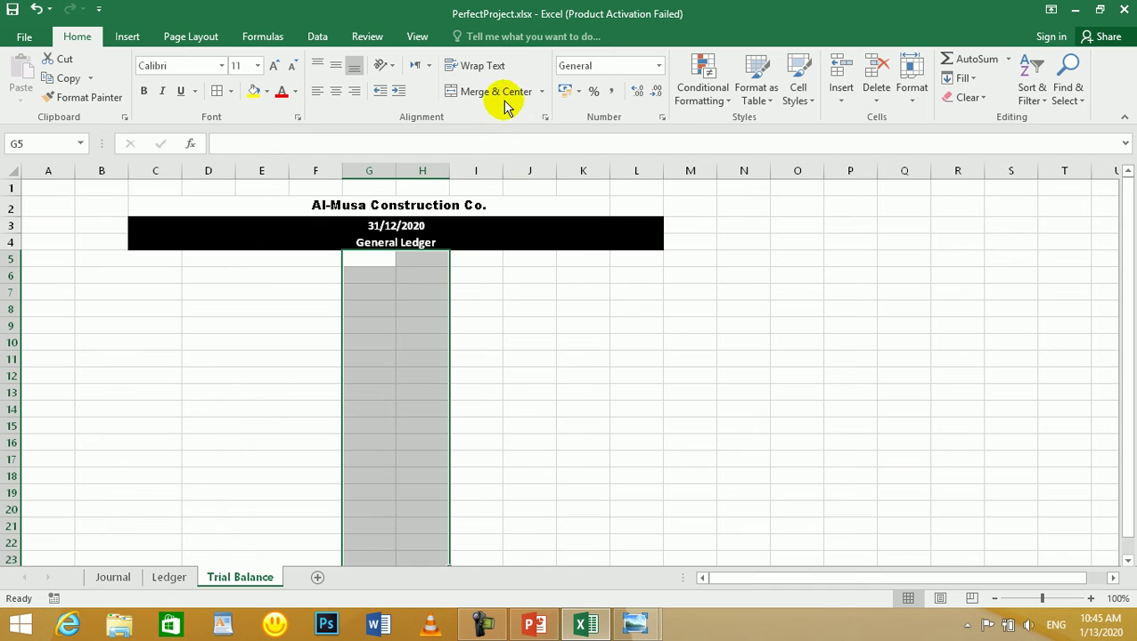
left_click(541, 92)
left_click(535, 132)
- Apply Merge Across to I5:J23 and K5:L22 on the Trial Balance sheet
left_click_drag(487, 260, 530, 560)
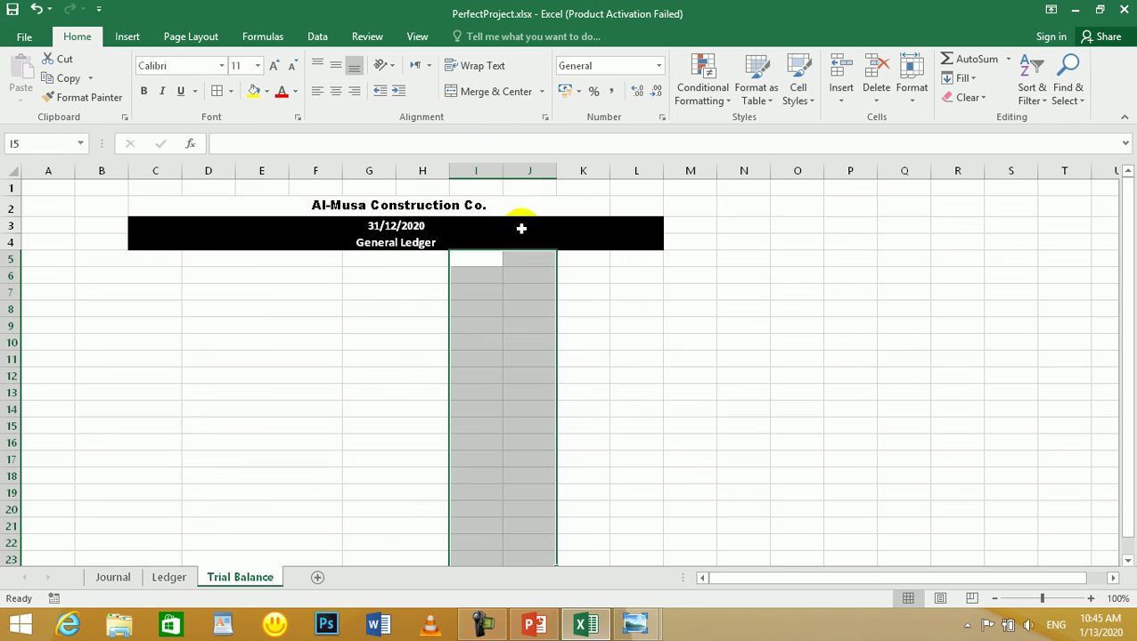
left_click(541, 92)
left_click(533, 132)
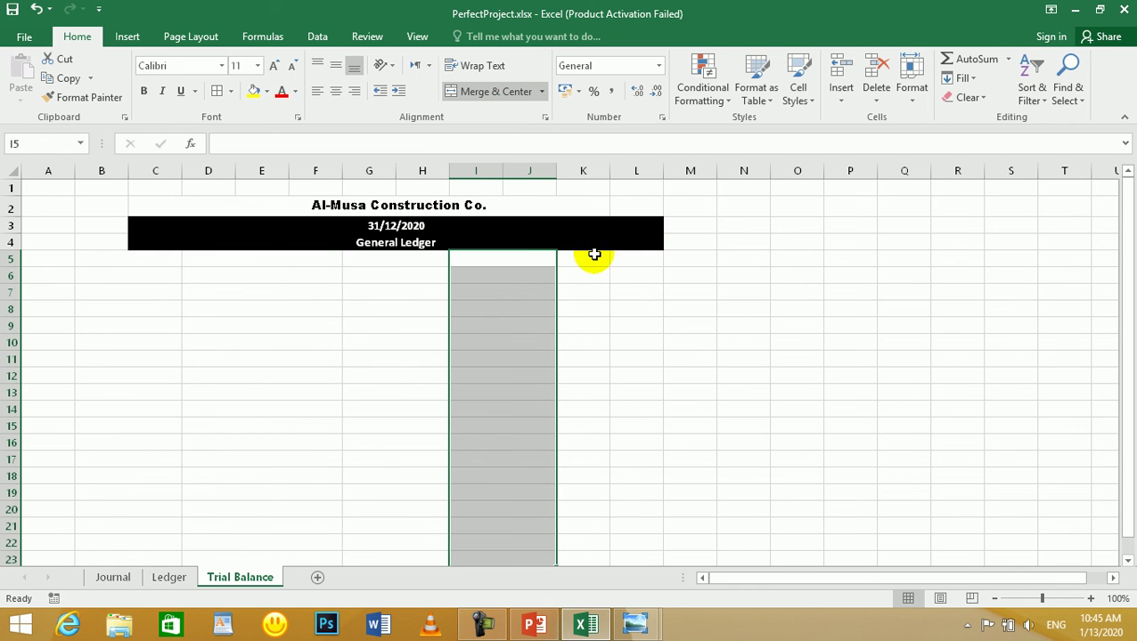
left_click_drag(588, 259, 633, 544)
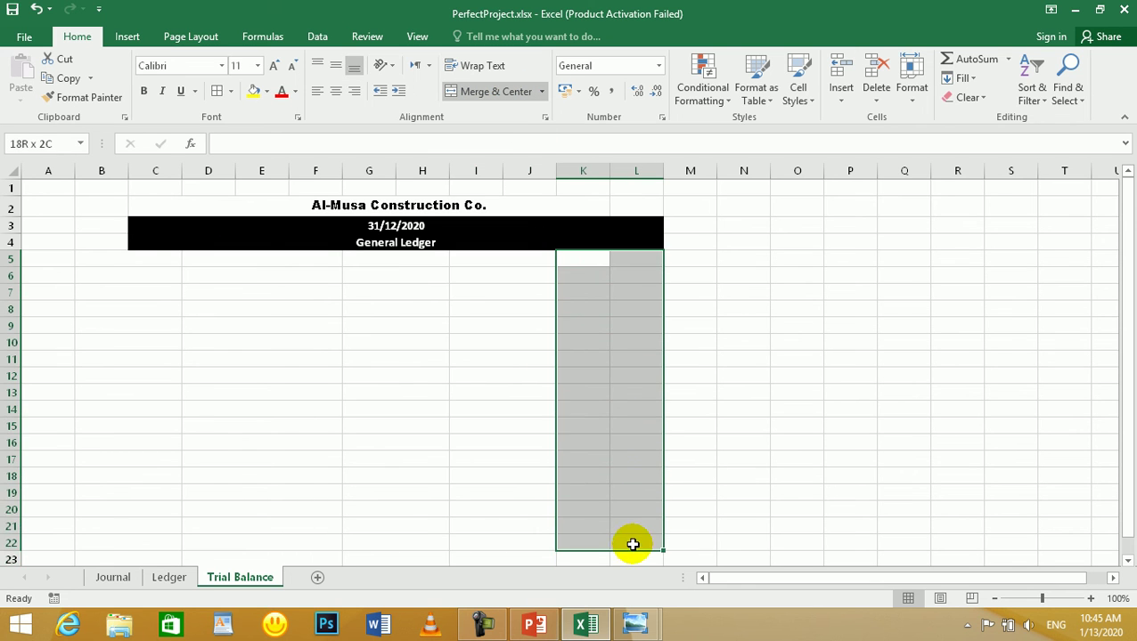
left_click(540, 92)
left_click(517, 138)
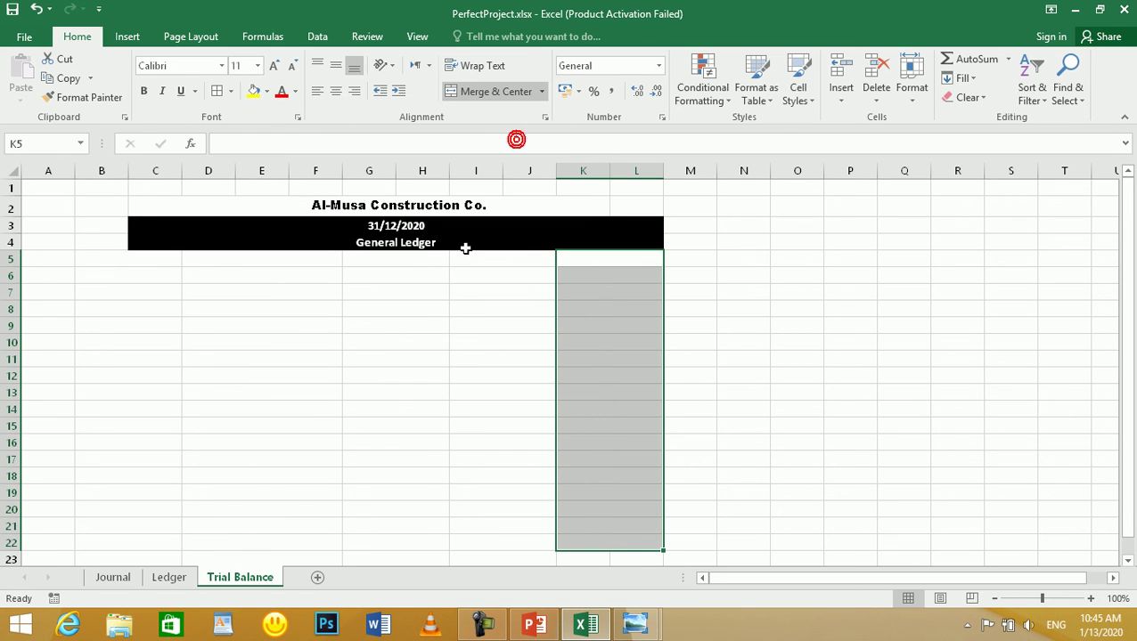
left_click(439, 292)
mouse_move(110, 259)
left_mouse_down()
mouse_move(284, 312)
mouse_move(591, 377)
mouse_move(109, 261)
left_mouse_up()
left_click(225, 332)
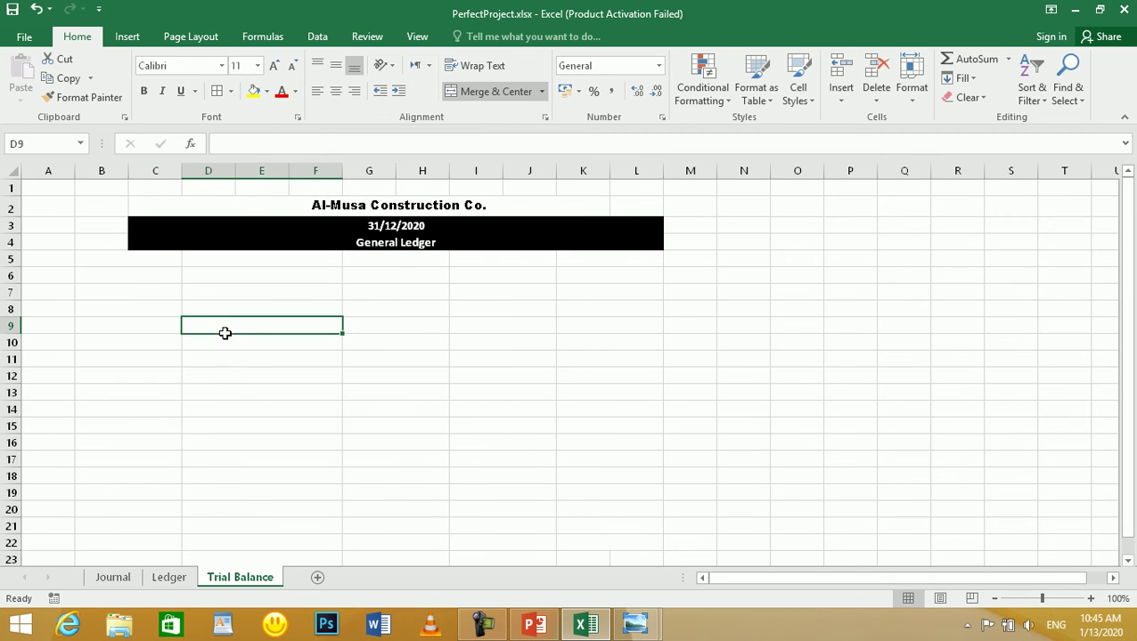
- Check the column headings in trial balance.JPG again and return to merged cell B5 on the Trial Balance sheet
left_click(635, 623)
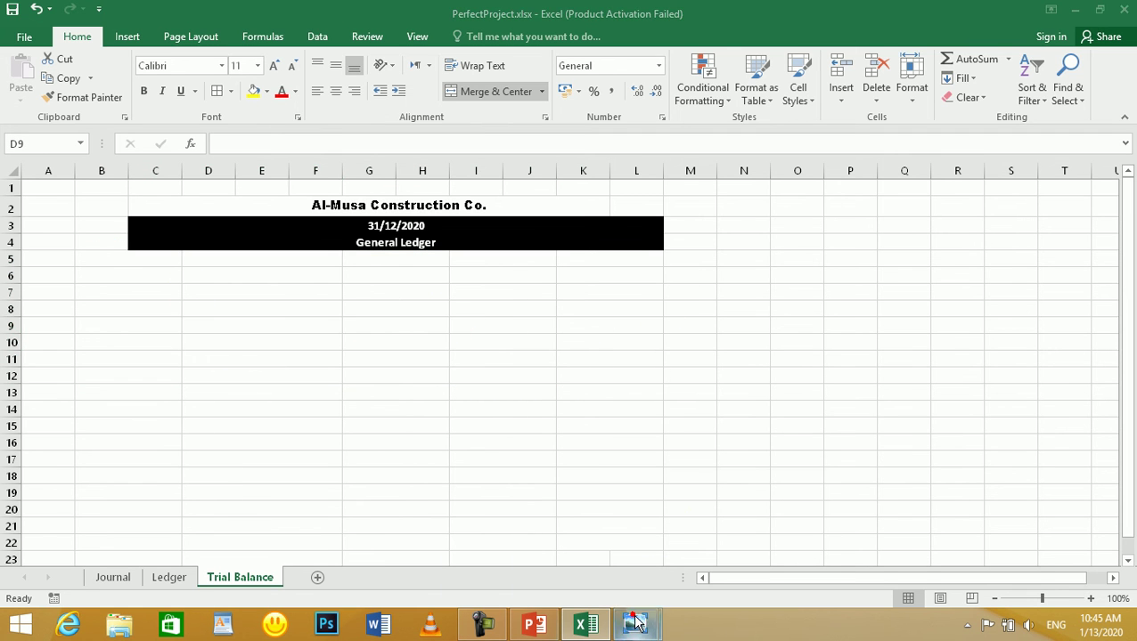
left_click(707, 552)
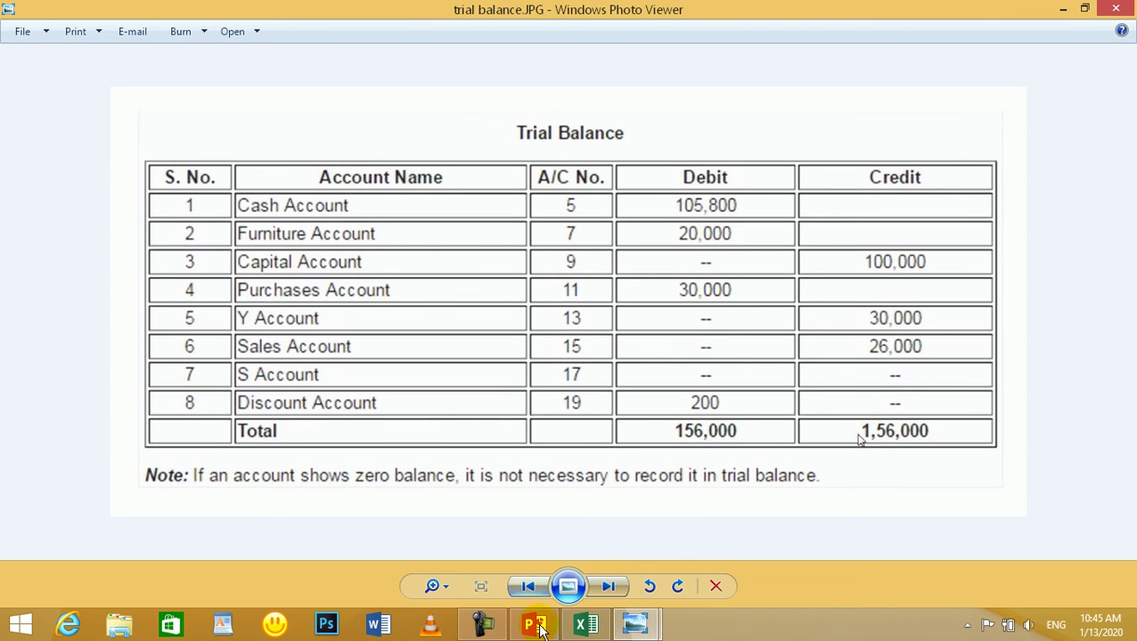
left_click(585, 626)
left_click(399, 374)
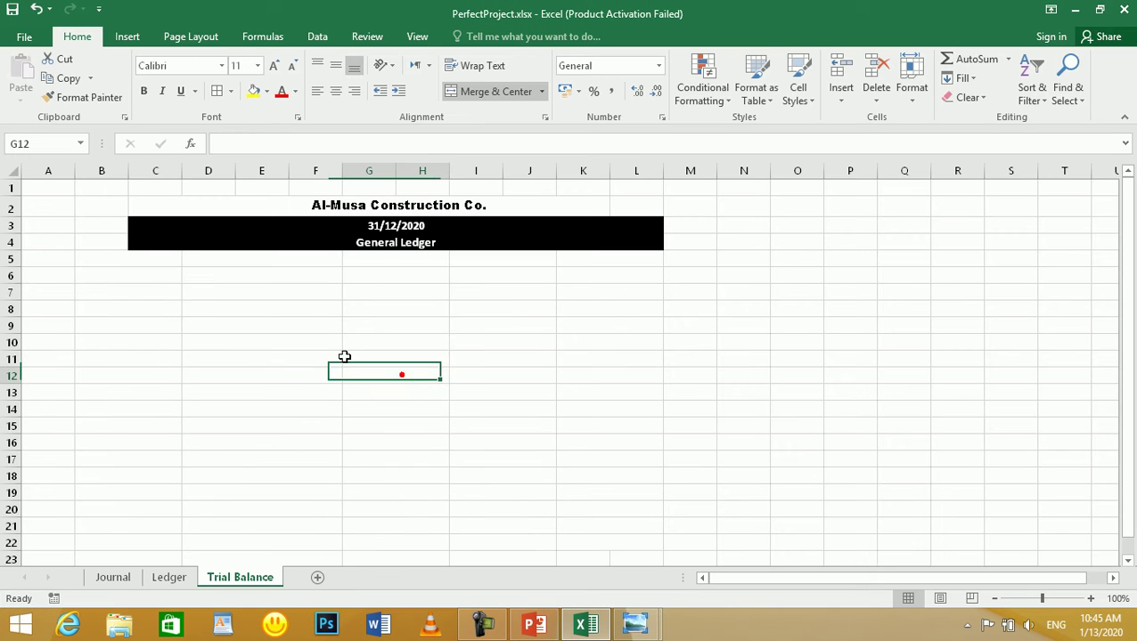
left_click(107, 260)
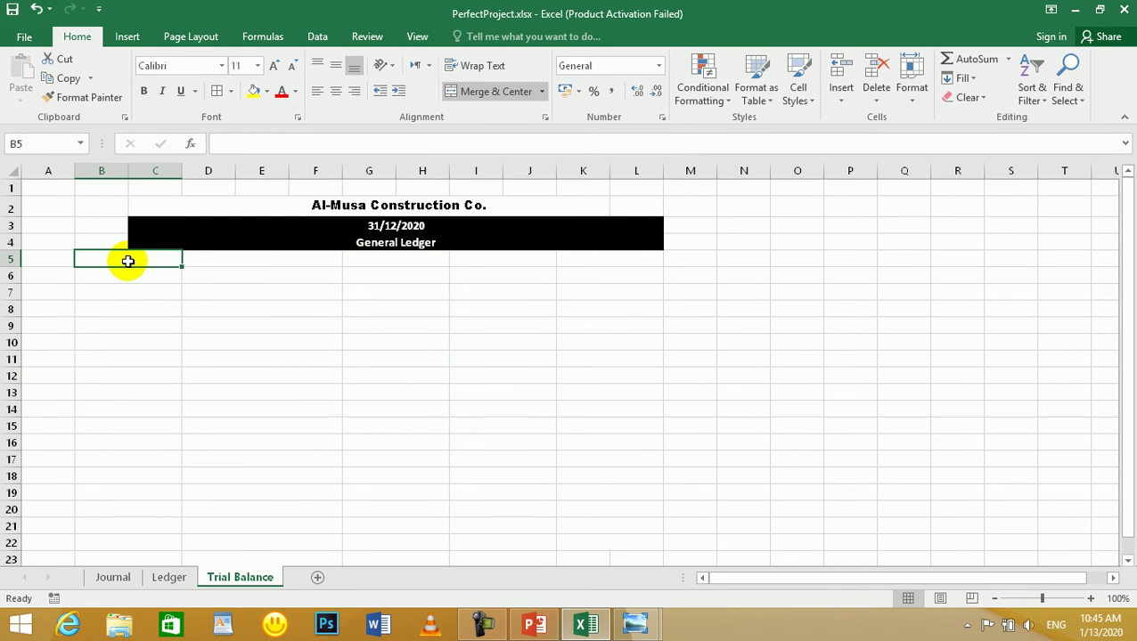
- Enter the headings "Sr.No" in B5 and "Account Name" in D5 on the Trial Balance sheet
type("Sr")
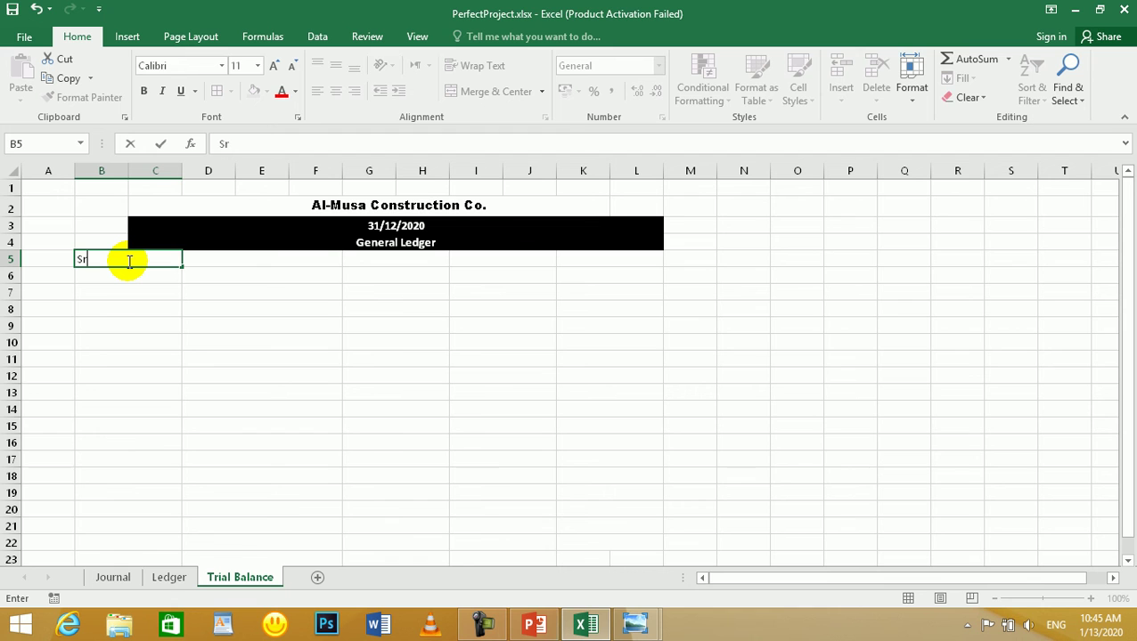
key("Tab")
key("Tab")
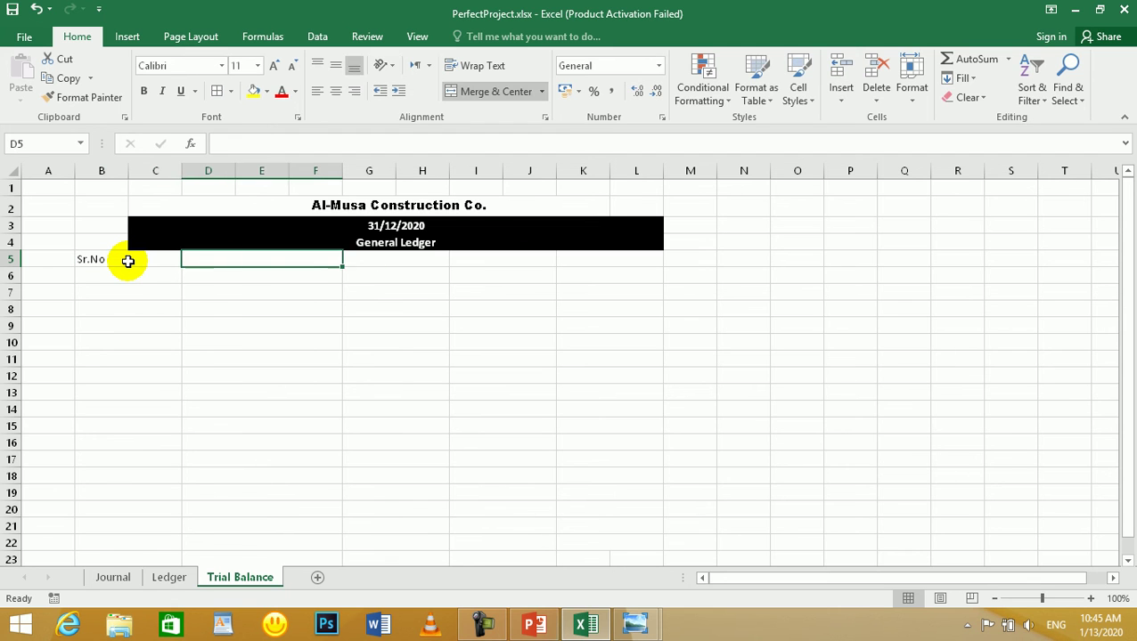
key("shift+Tab")
type("A")
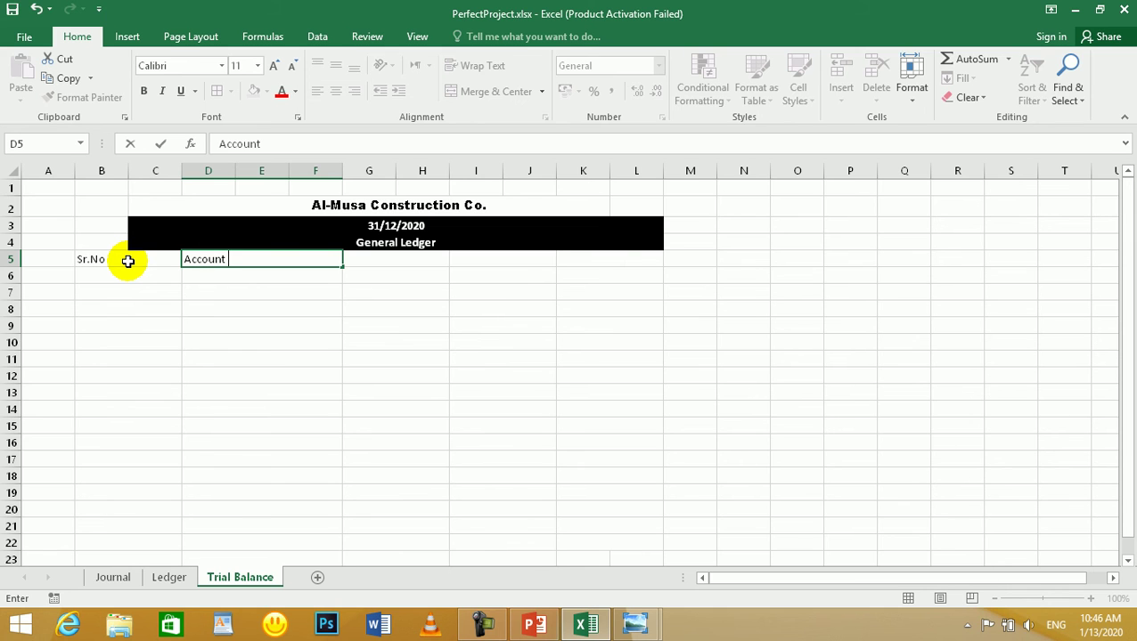
type("e")
key("Tab")
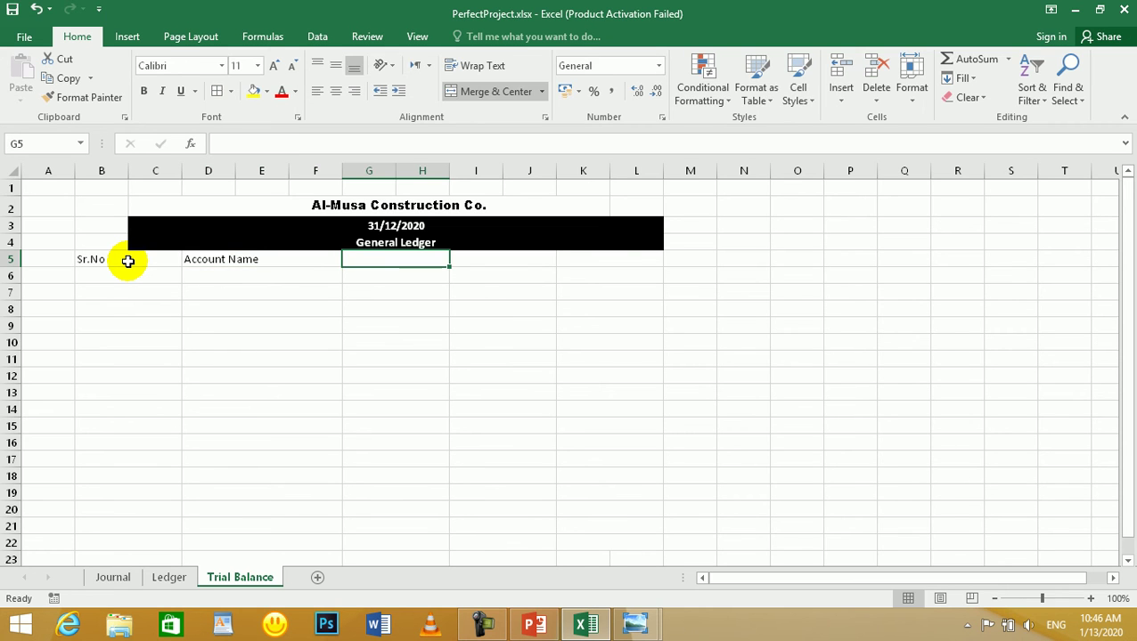
- Enter the headings "Account No." in G5, "Debit Amount" in I5 and "Credit Amount" in K5
type("Account No")
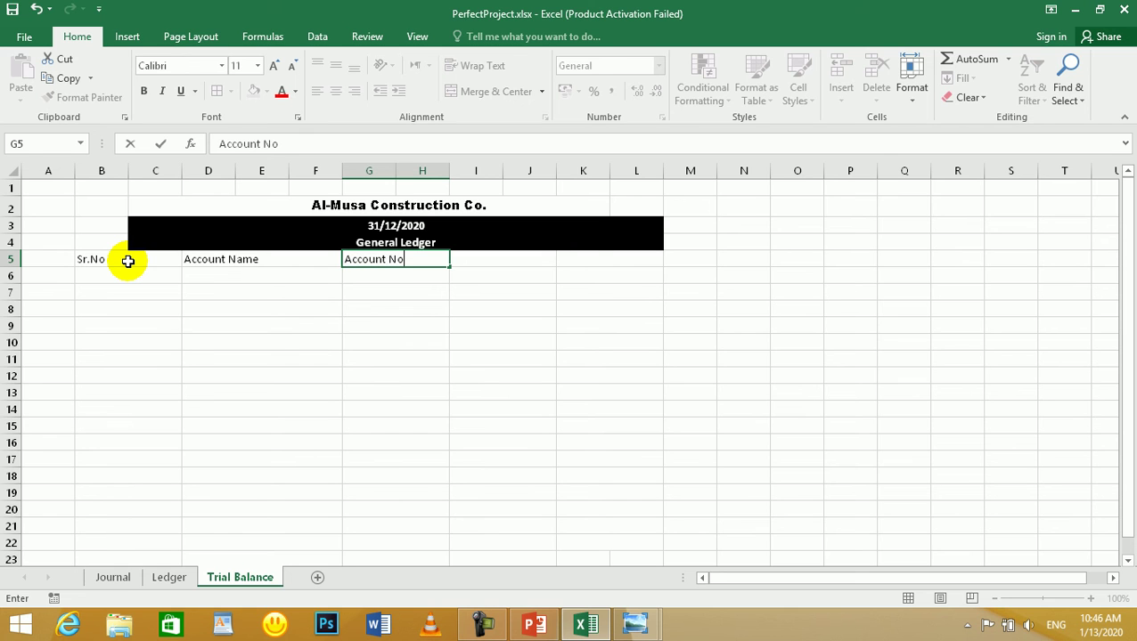
type(".")
key("Tab")
type("DE")
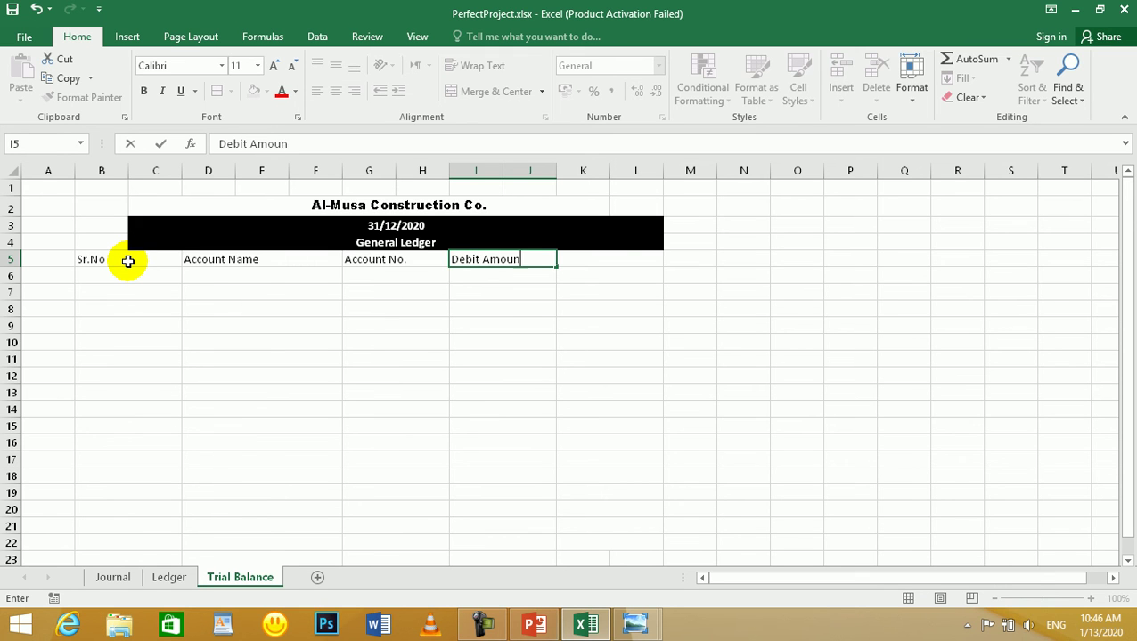
key("Tab")
type("C")
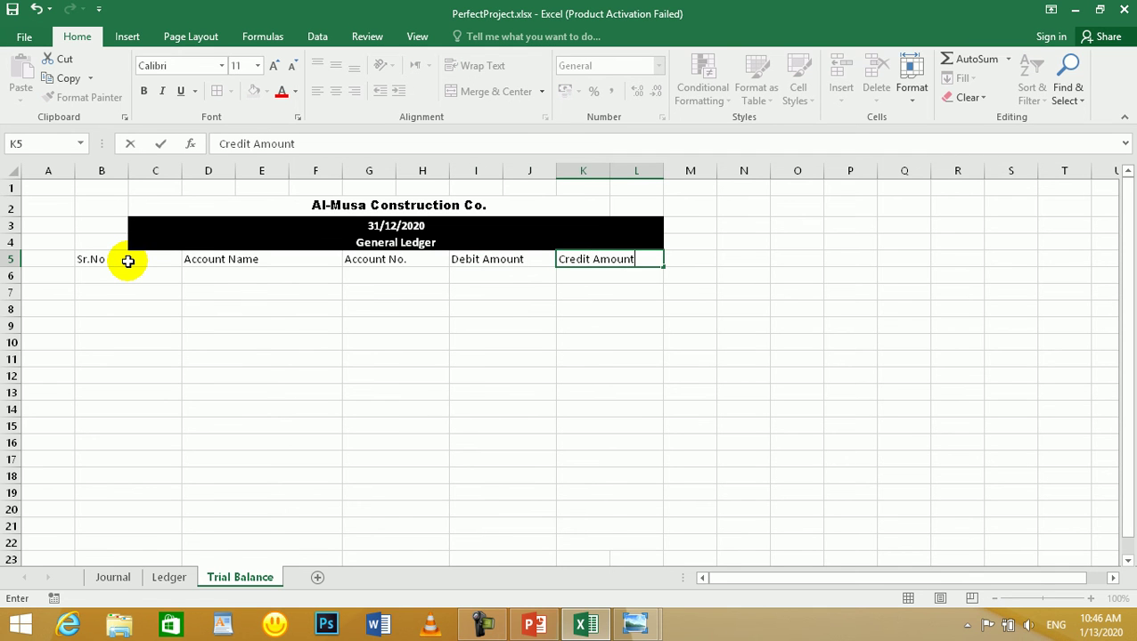
type("redit Amount")
key("Return")
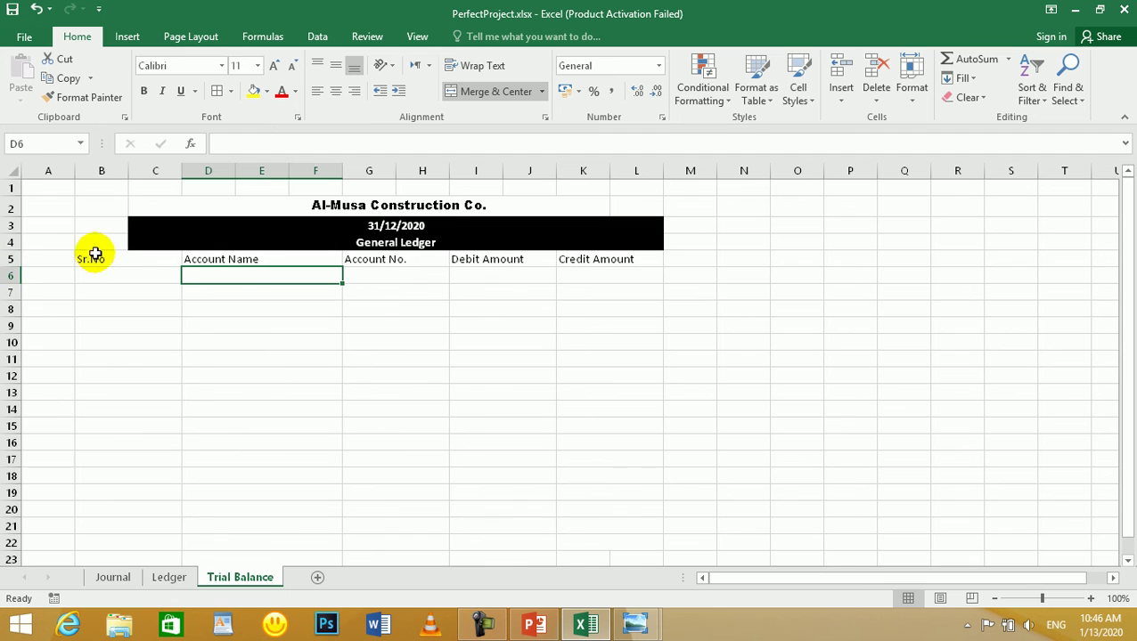
- Format B5:L22 as a centred, bold table with font size 12 and double-line borders around all cells
left_click(107, 260)
left_click_drag(107, 260, 642, 538)
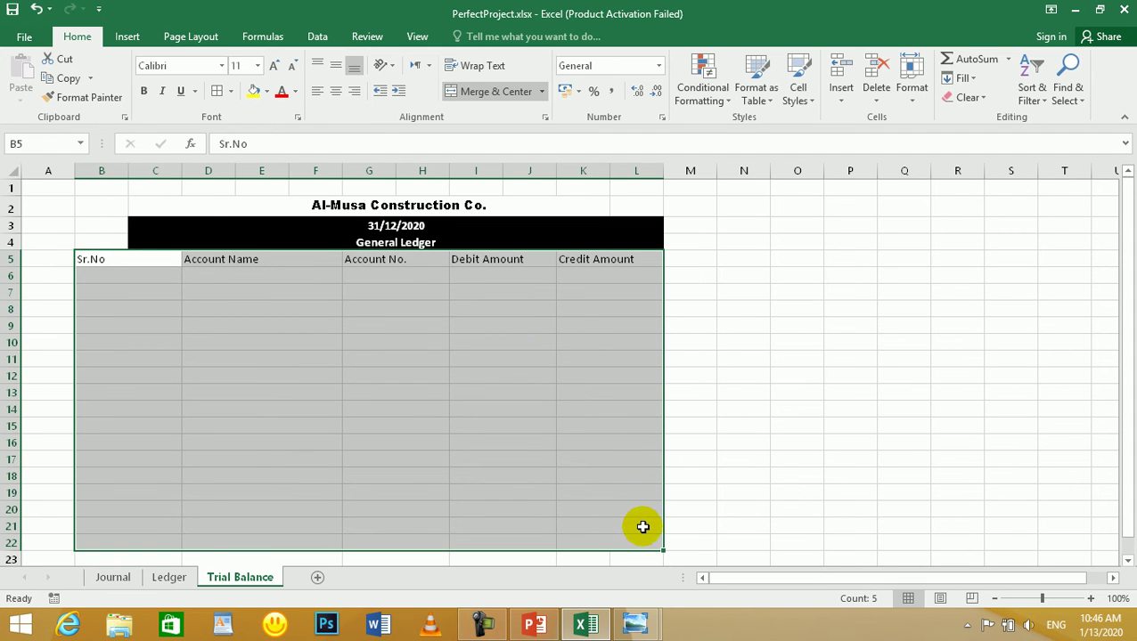
left_click(336, 91)
left_click(143, 91)
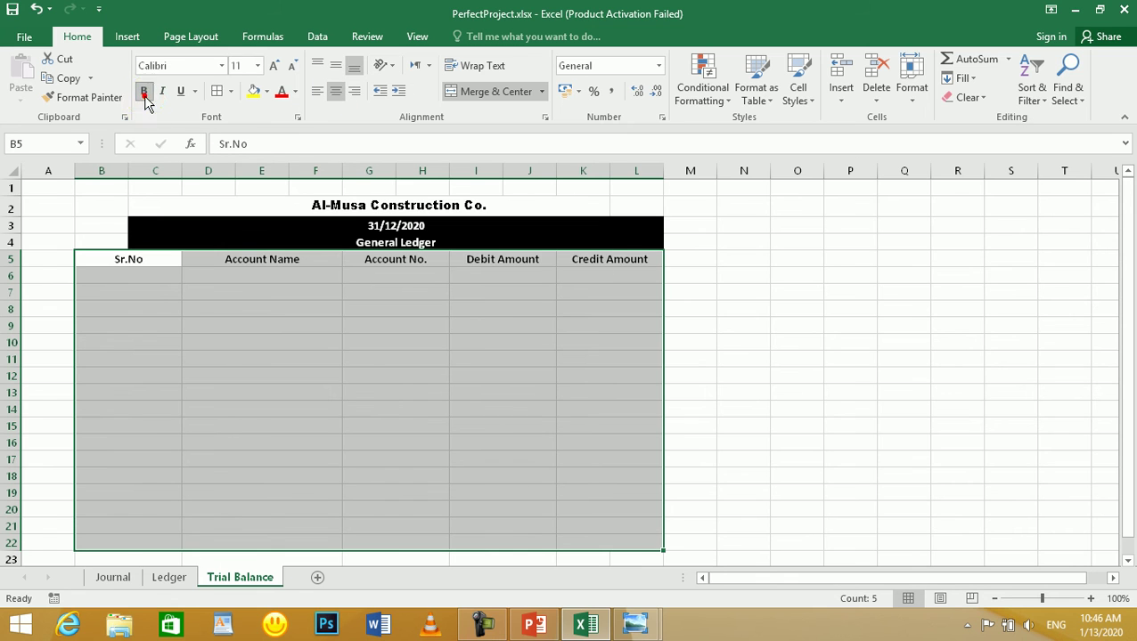
left_click(218, 92)
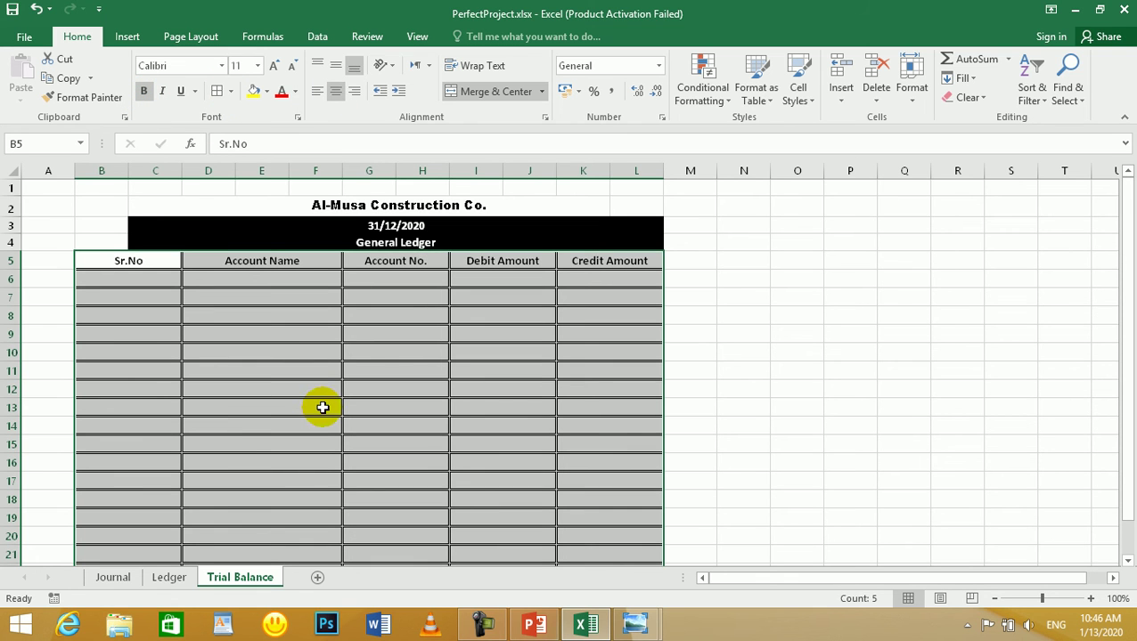
left_click(274, 66)
left_click(364, 402)
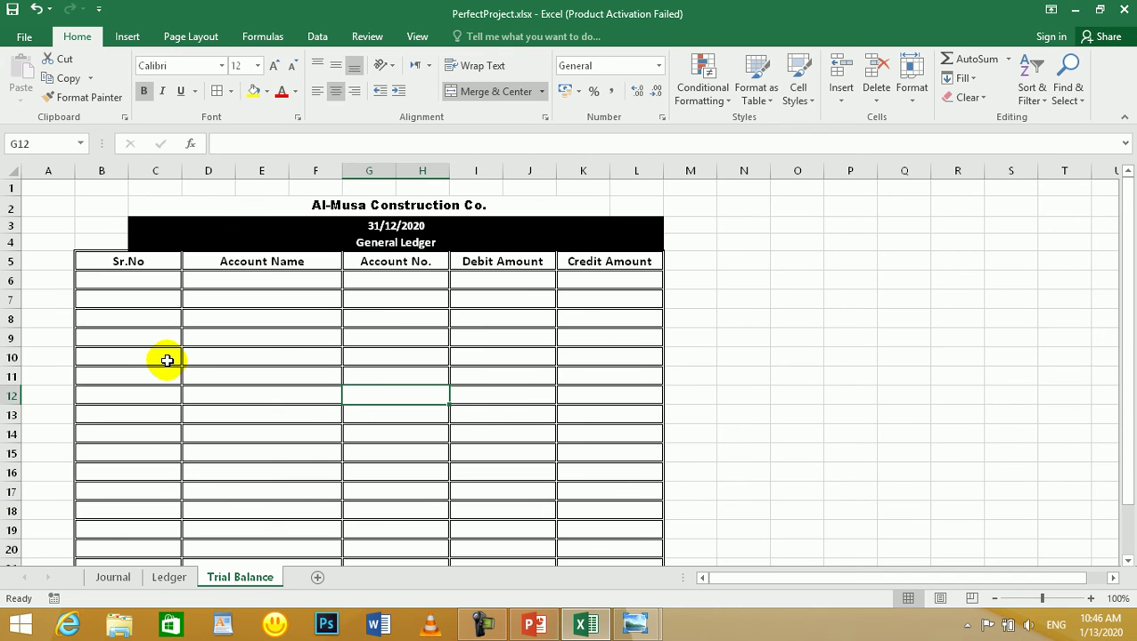
left_click(165, 359)
left_click(512, 396)
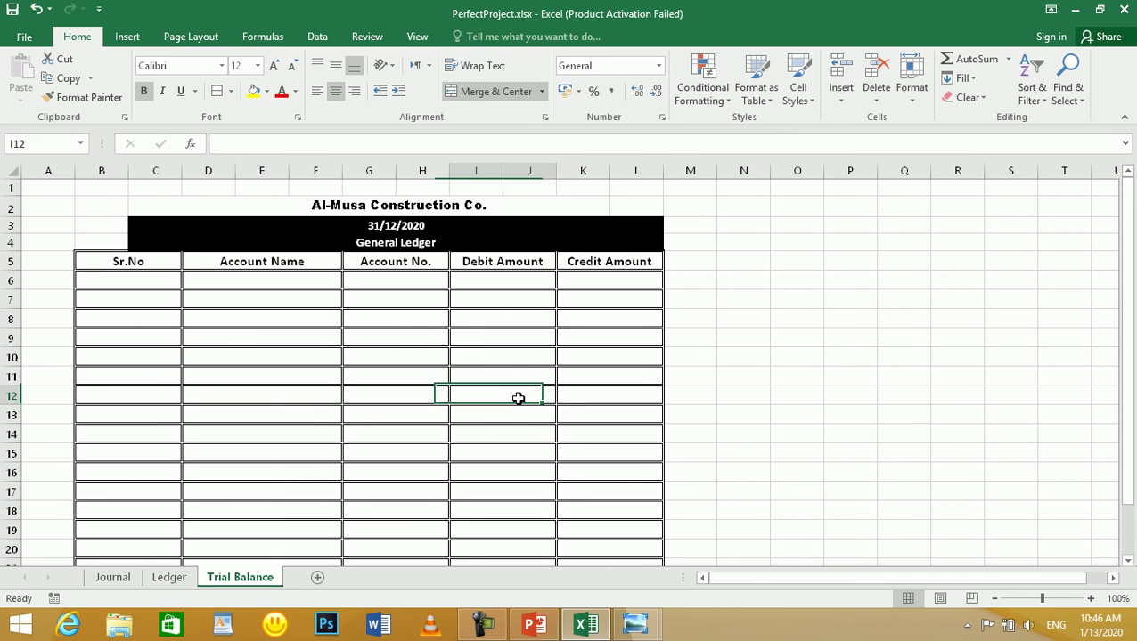
left_click(596, 244)
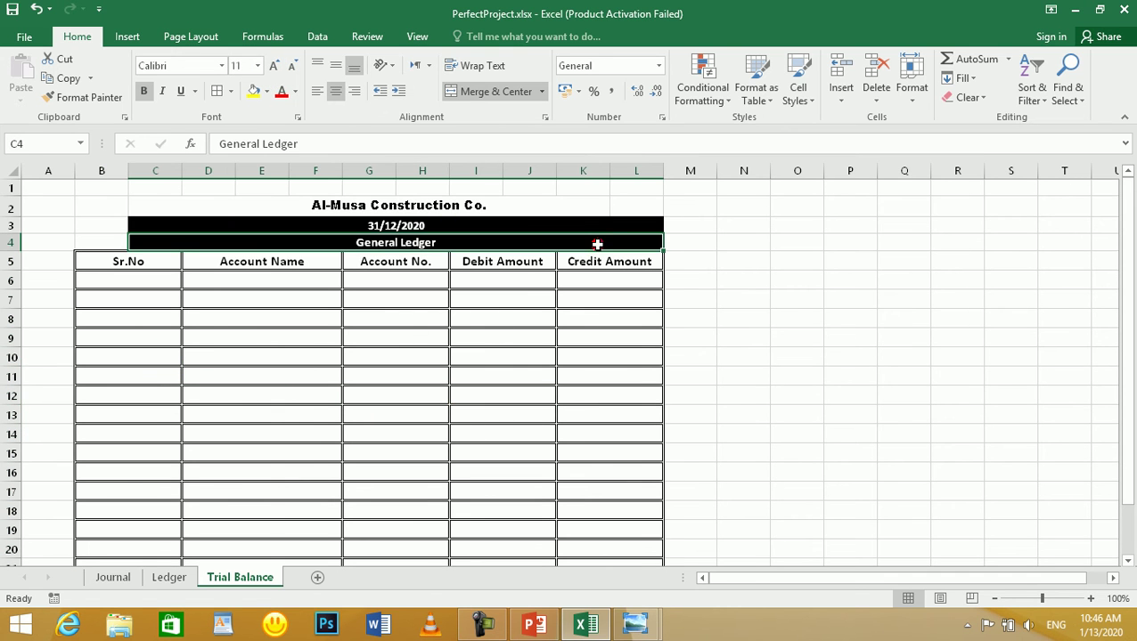
- Insert a blank sheet row between the General Ledger title and the table headings
left_click(424, 261)
left_click(841, 102)
left_click(881, 143)
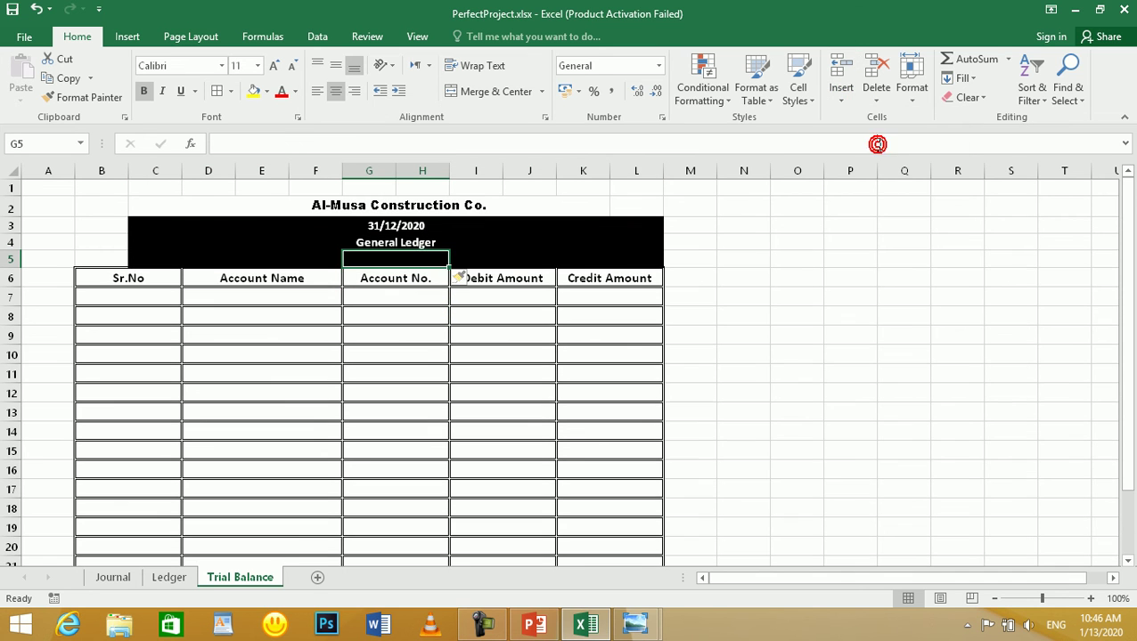
left_click(579, 317)
- Remove the fill colour from B5:L5 in the new blank row using No Fill
left_click(630, 261)
left_click_drag(630, 261, 101, 257)
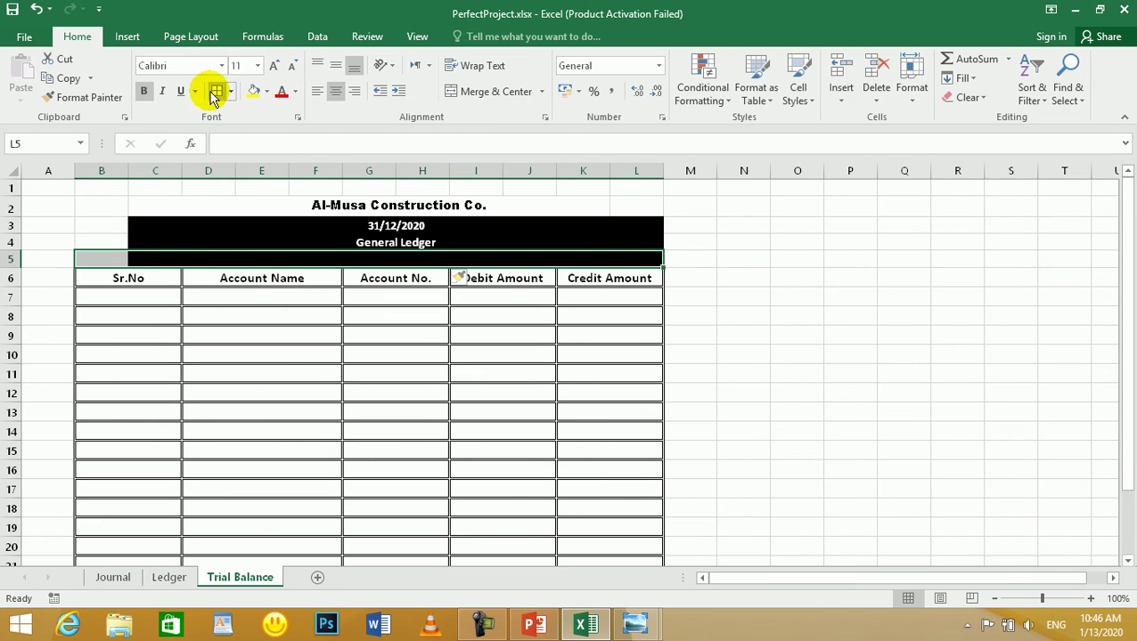
left_click(266, 92)
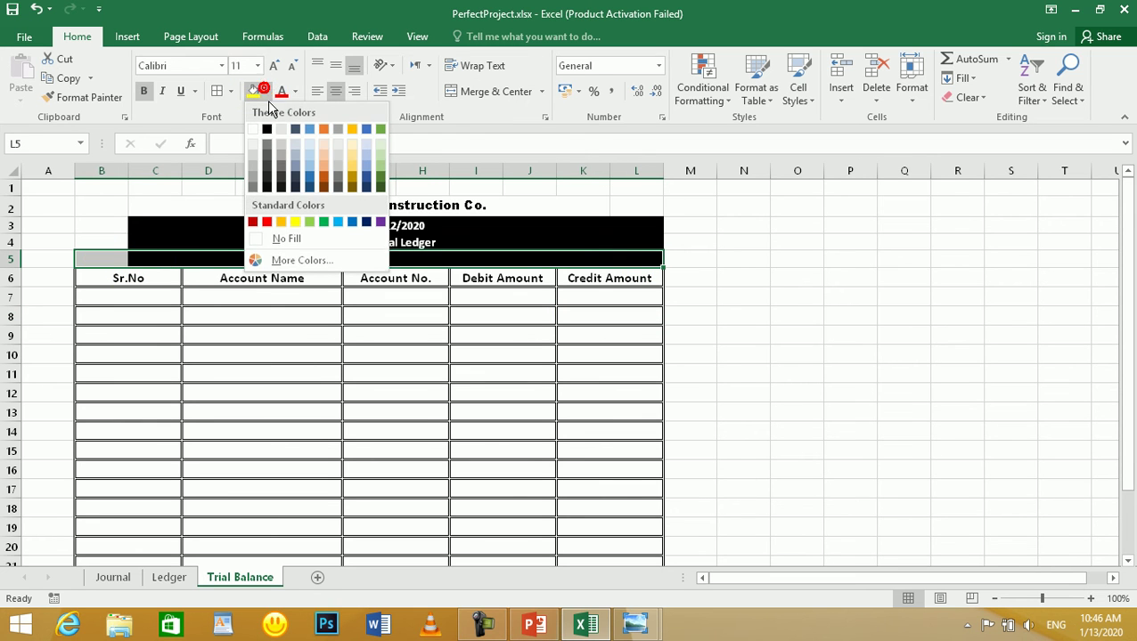
left_click(286, 237)
left_click(414, 378)
left_click(607, 338)
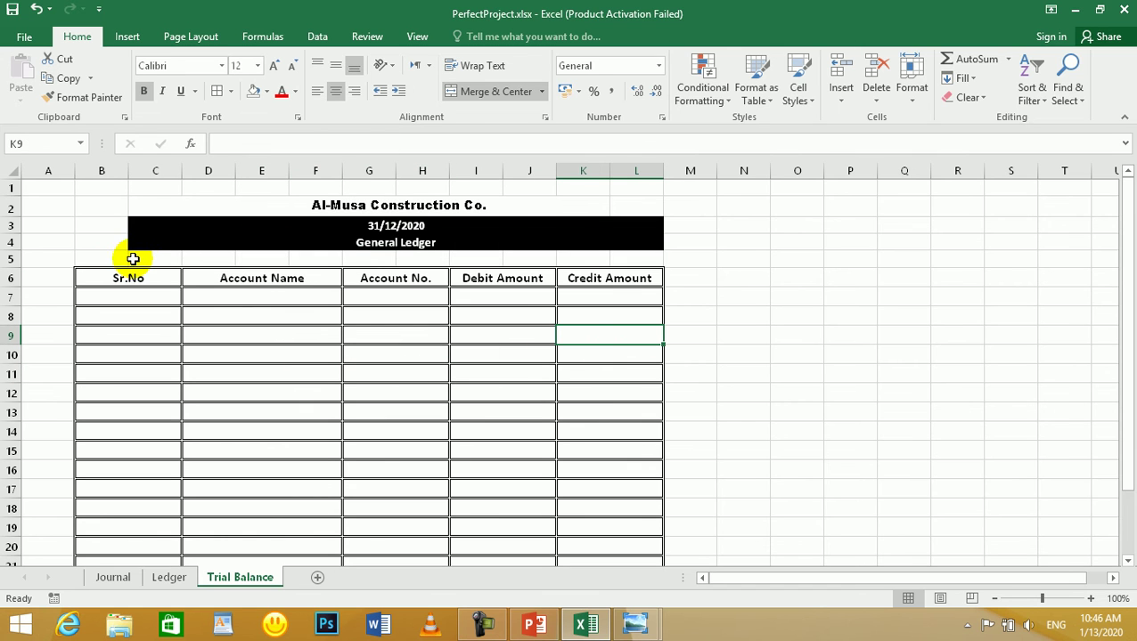
- Enter 1 in B7 and fill the Sr.No column down to row 20 as a series
left_click(250, 317)
left_click(112, 296)
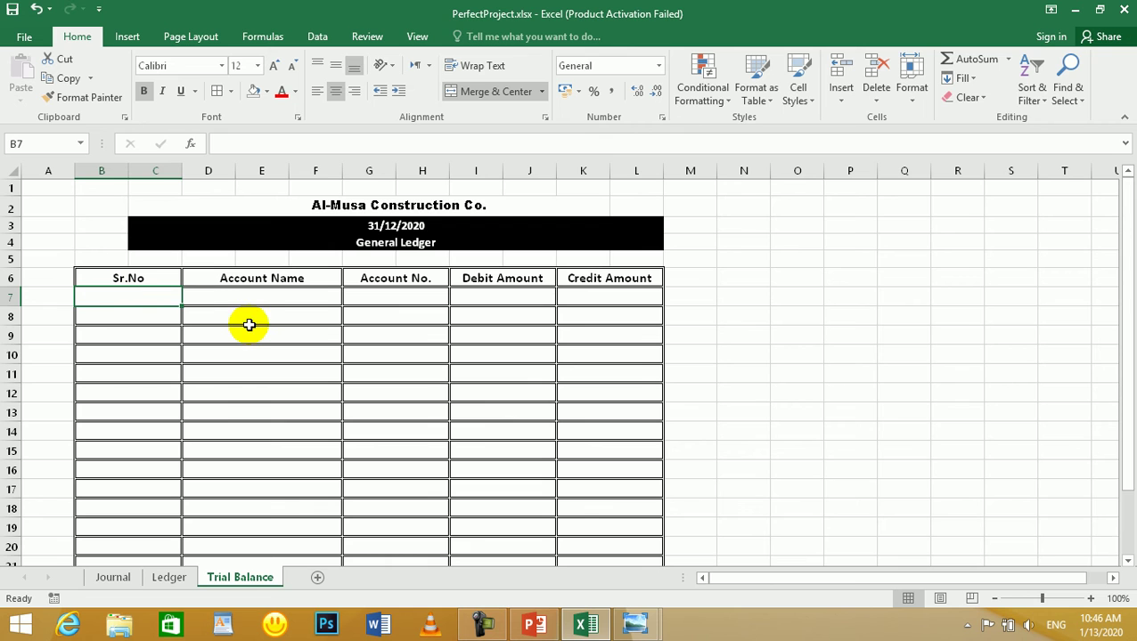
type("1")
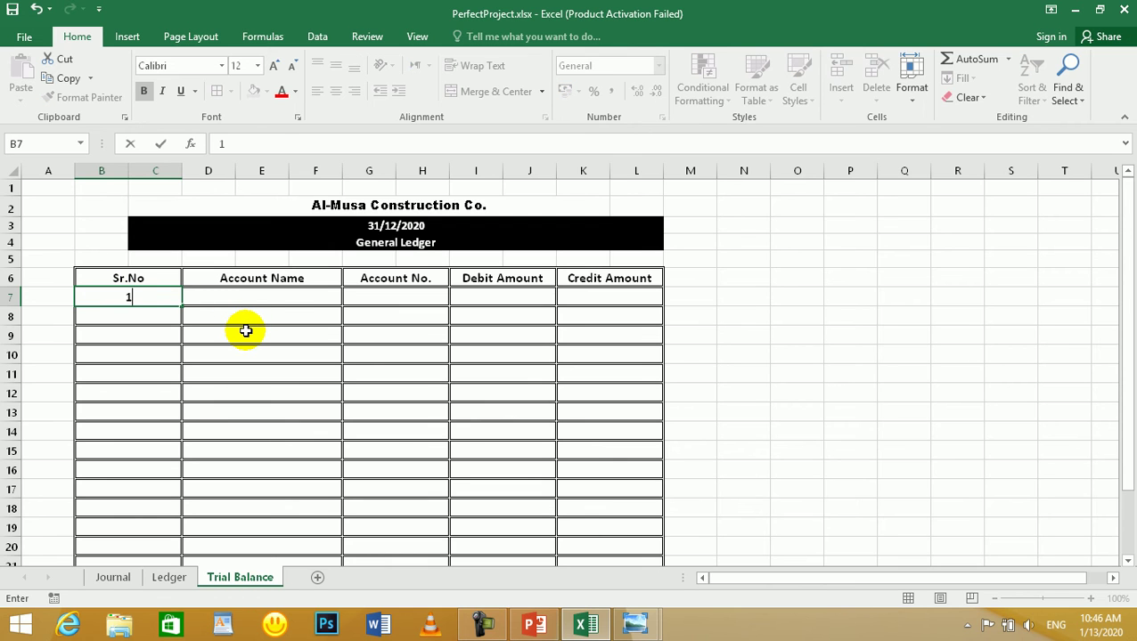
left_click(120, 295)
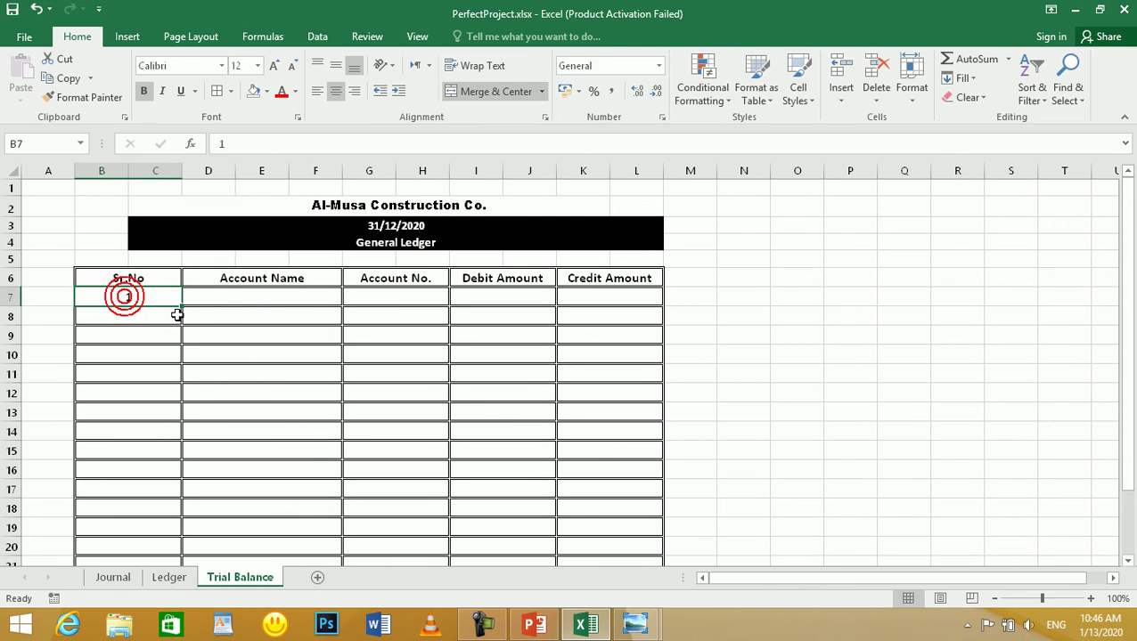
left_click_drag(183, 308, 161, 547)
left_click(192, 545)
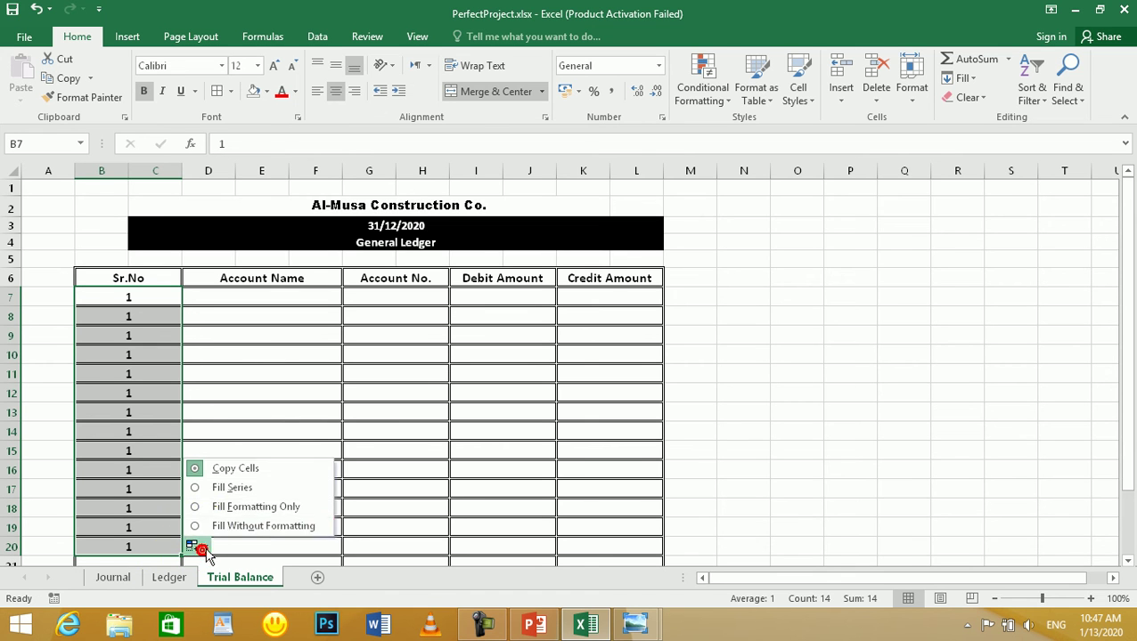
left_click(223, 488)
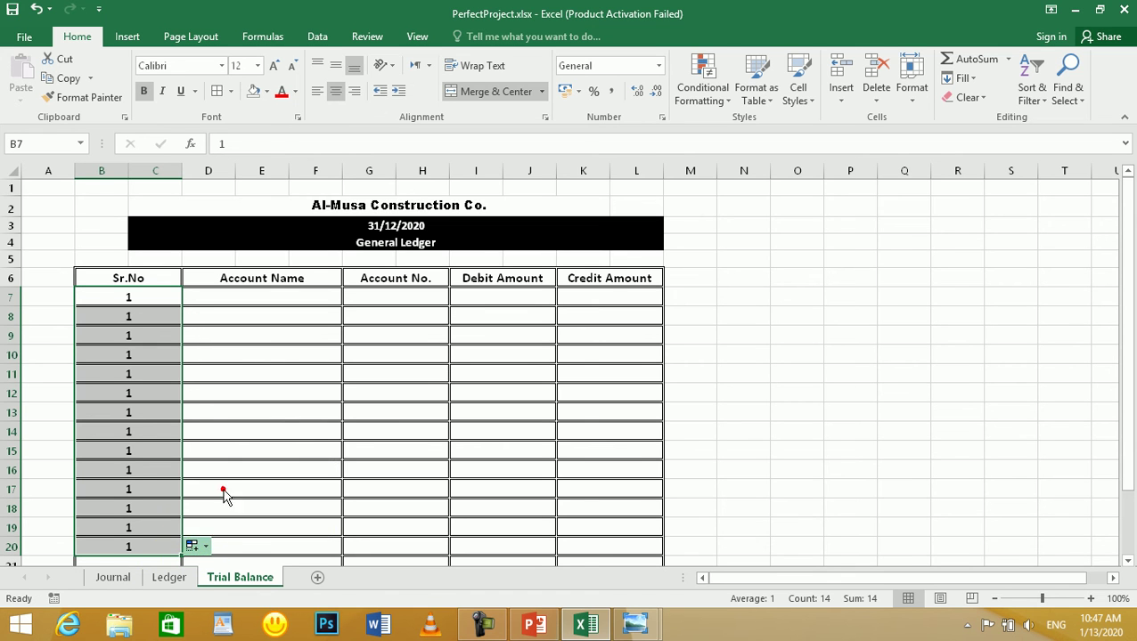
left_click(148, 491)
- Clear the serial numbers 9 to 14 from rows 15 to 20 of the Sr.No column
left_click_drag(144, 451, 146, 547)
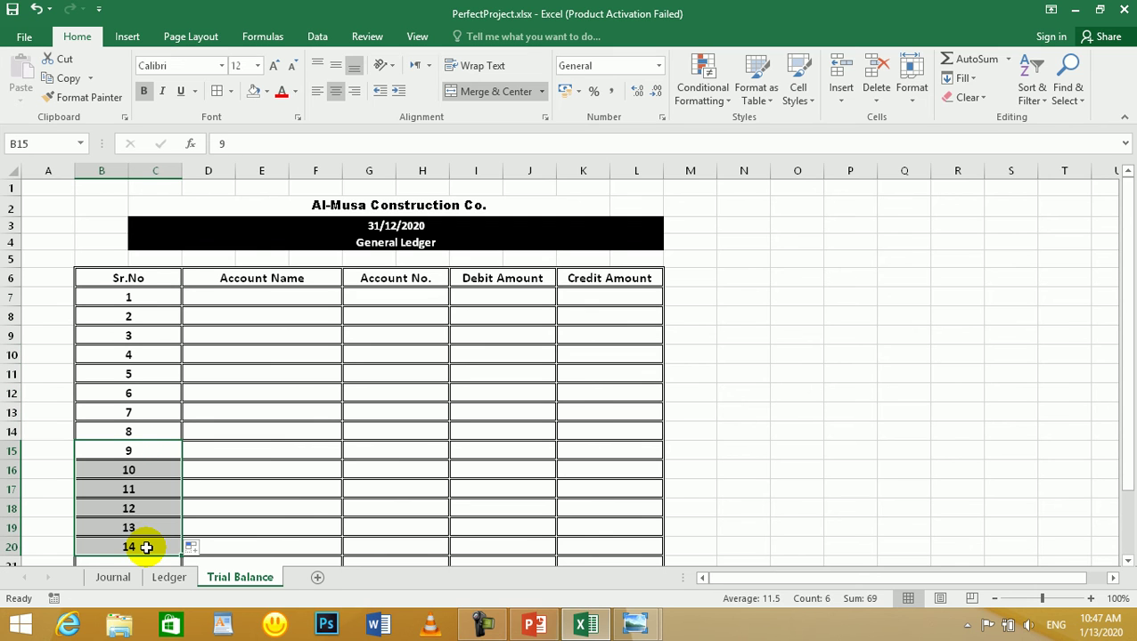
key("Delete")
left_click(285, 419)
- Check the account names in trial balance.JPG and link D7 on the Trial Balance sheet to Cash A/C with =Journal!D7
left_click(278, 297)
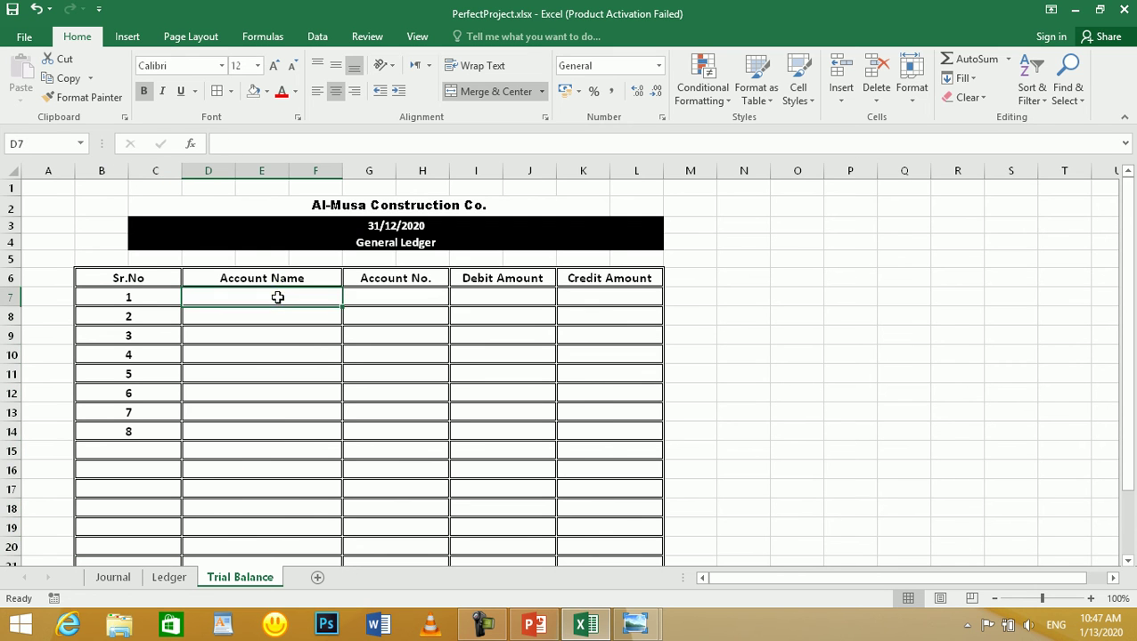
type("=")
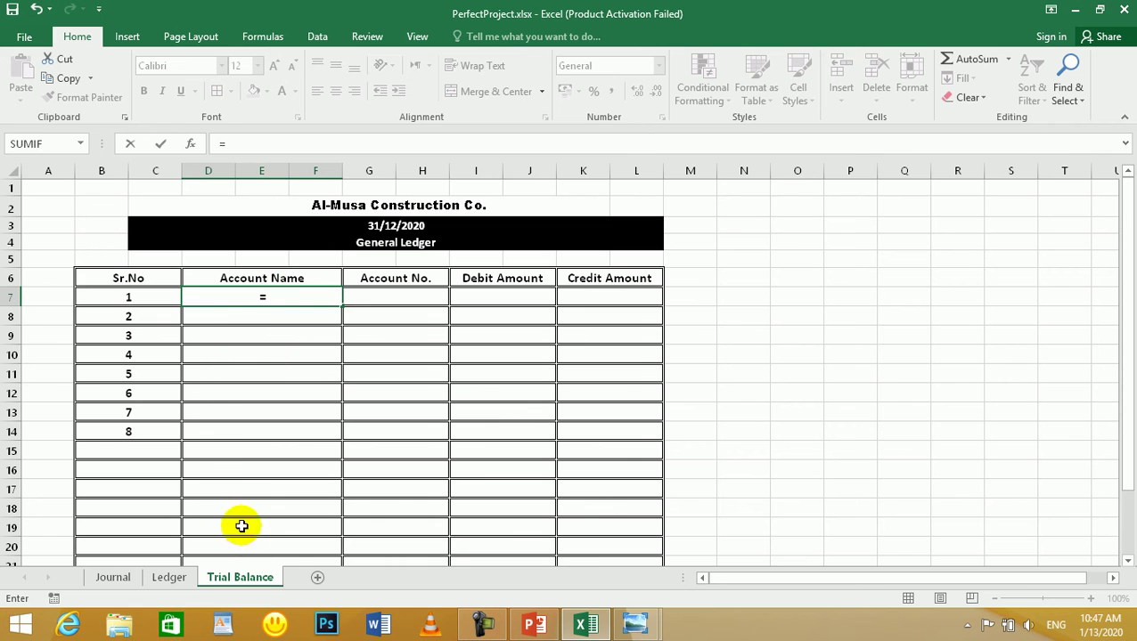
mouse_move(648, 614)
left_click(677, 547)
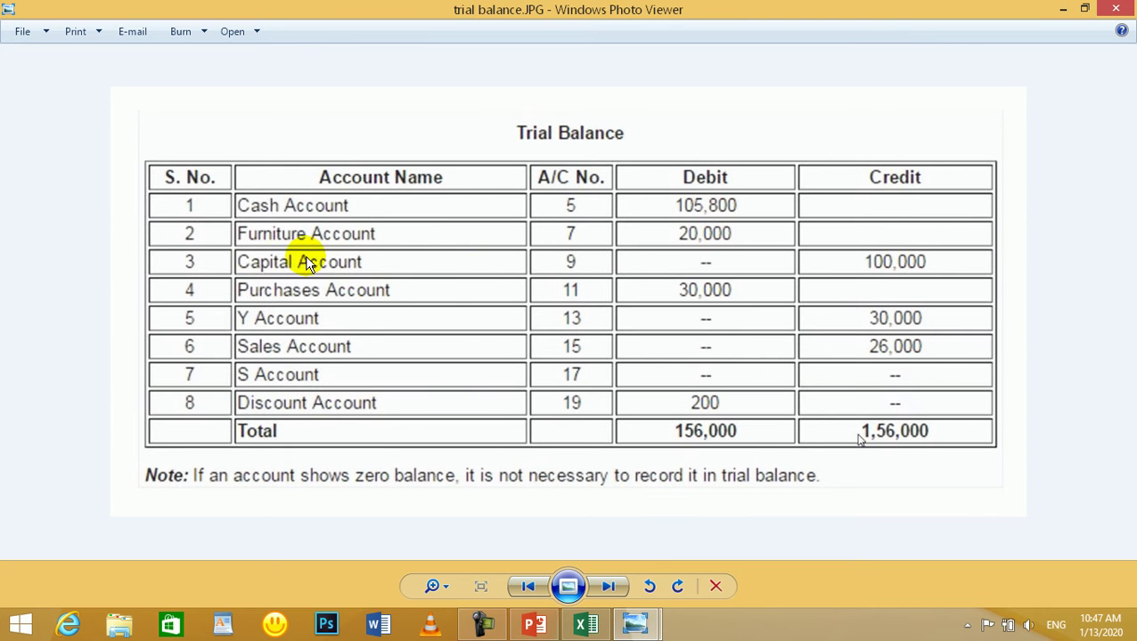
left_click(581, 623)
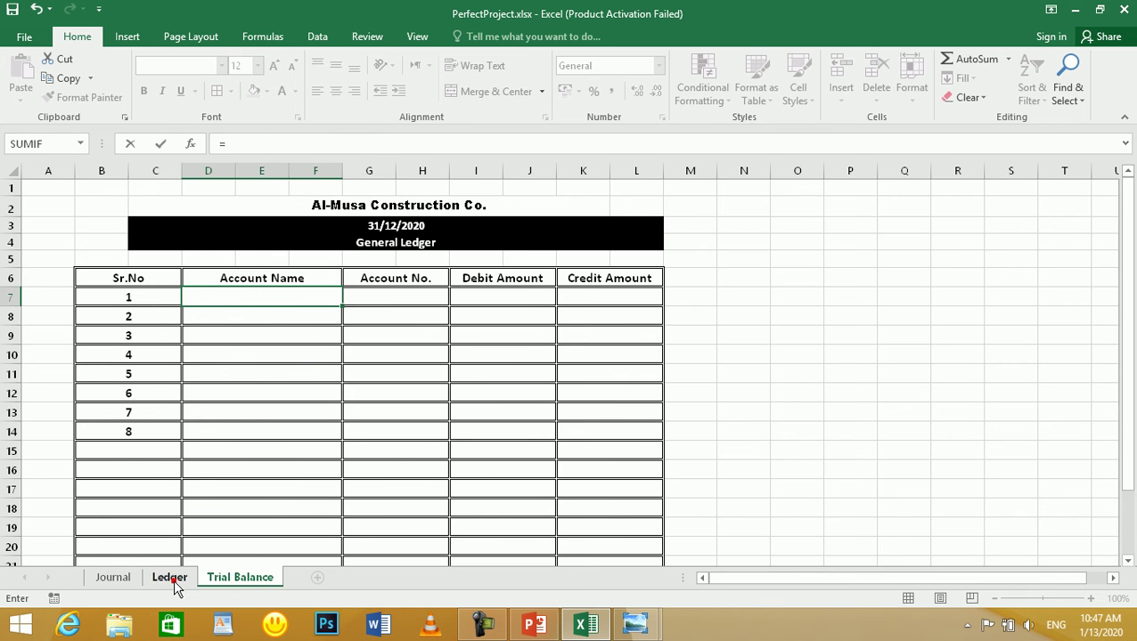
left_click(170, 579)
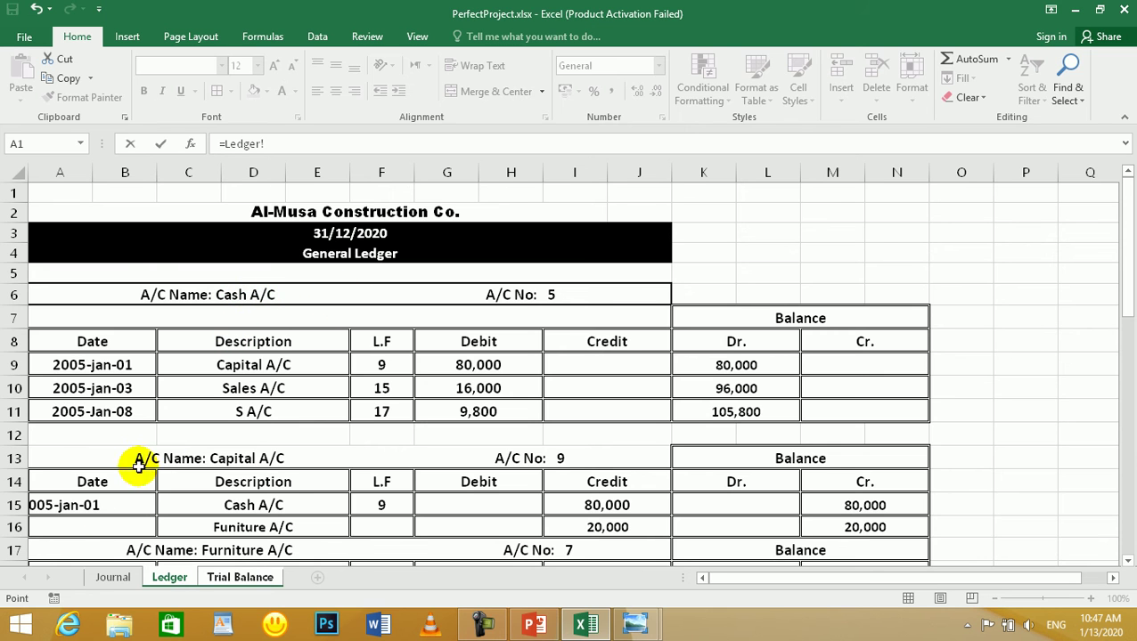
left_click(113, 578)
left_click(341, 291)
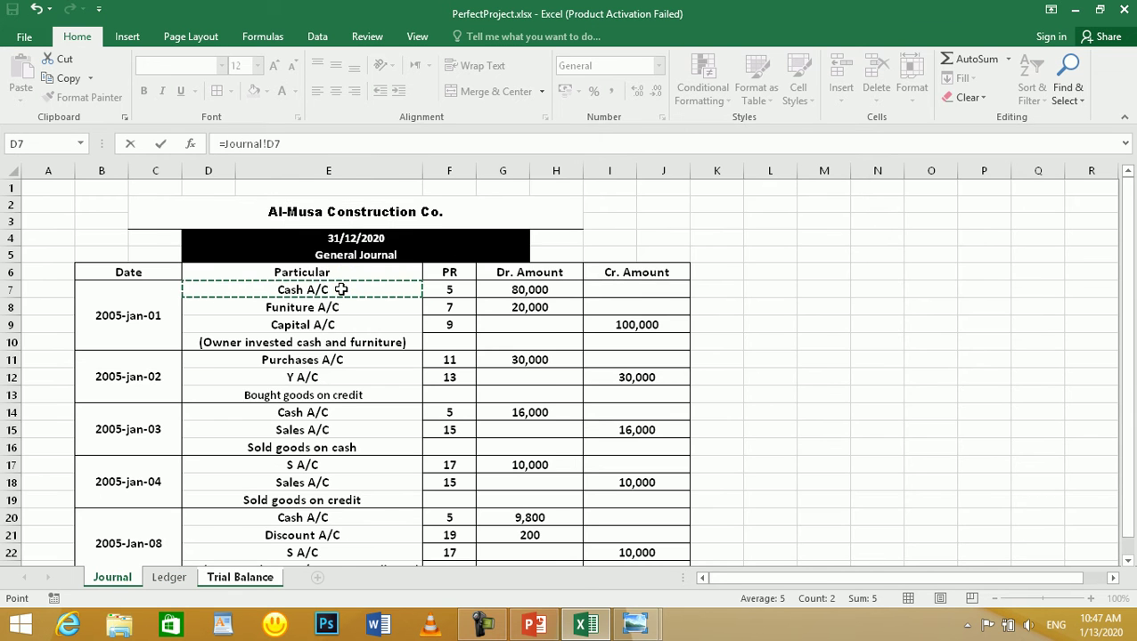
key("Return")
- Link D8 on the Trial Balance sheet to Funiture A/C in cell D8 of the Journal sheet
type("=")
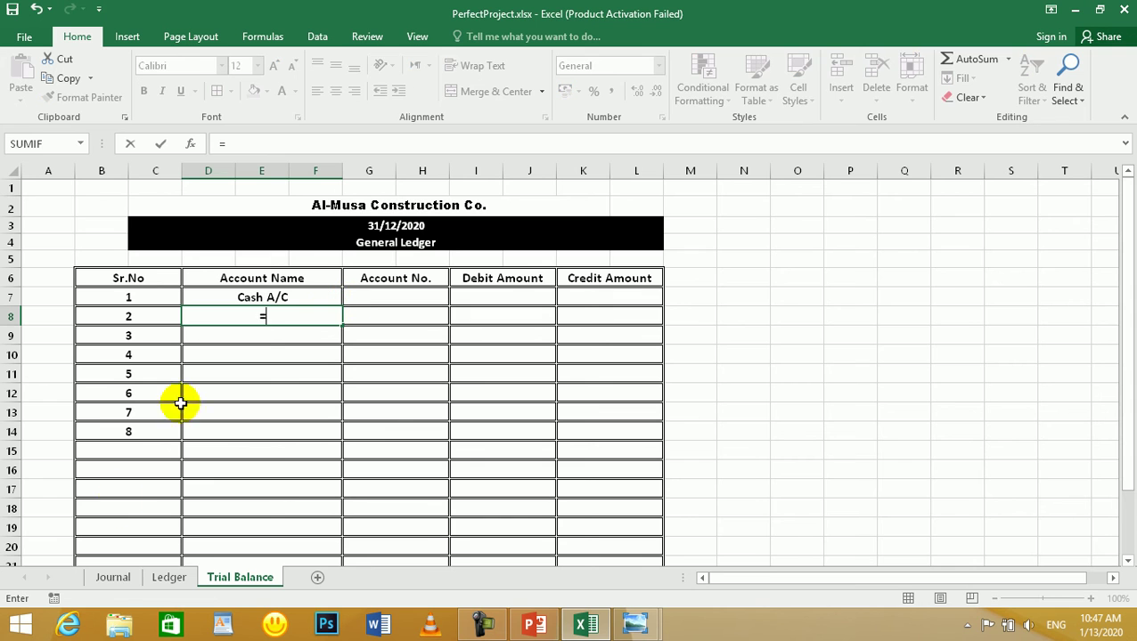
left_click(113, 578)
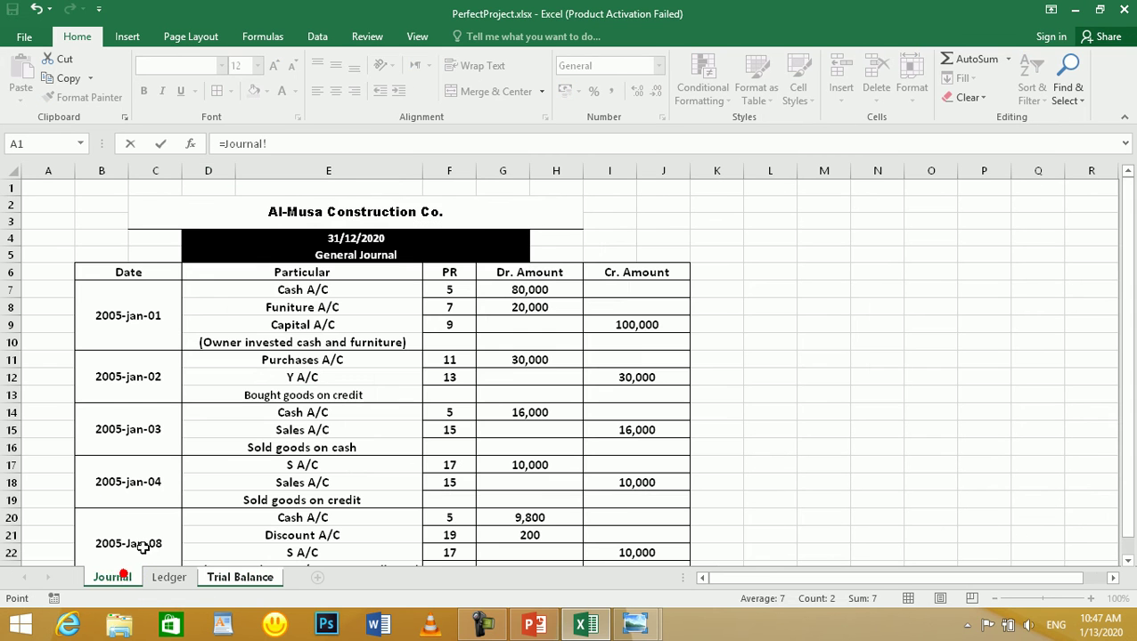
left_click(280, 309)
key("Return")
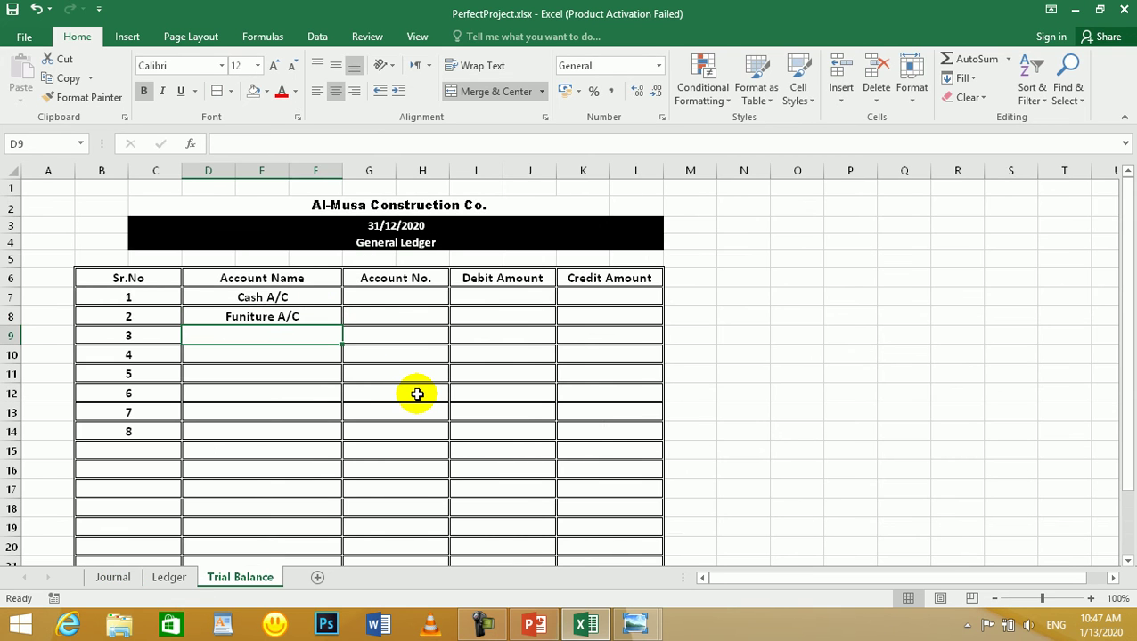
- Link D9 on the Trial Balance sheet to Capital A/C in cell D9 of the Journal sheet
type("=")
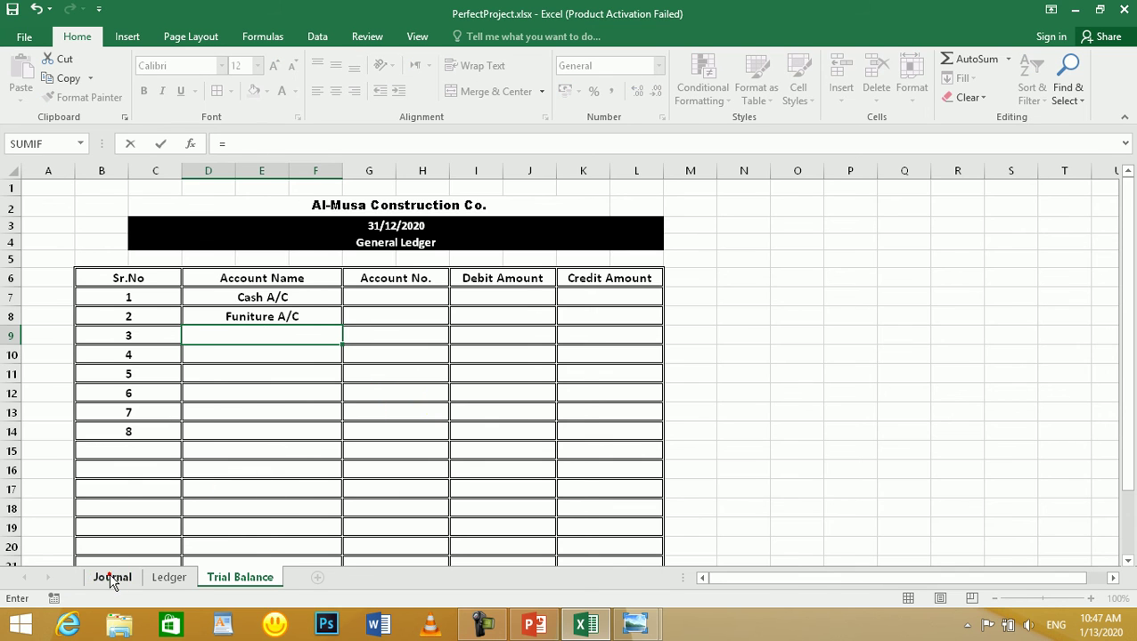
left_click(112, 577)
left_click(287, 325)
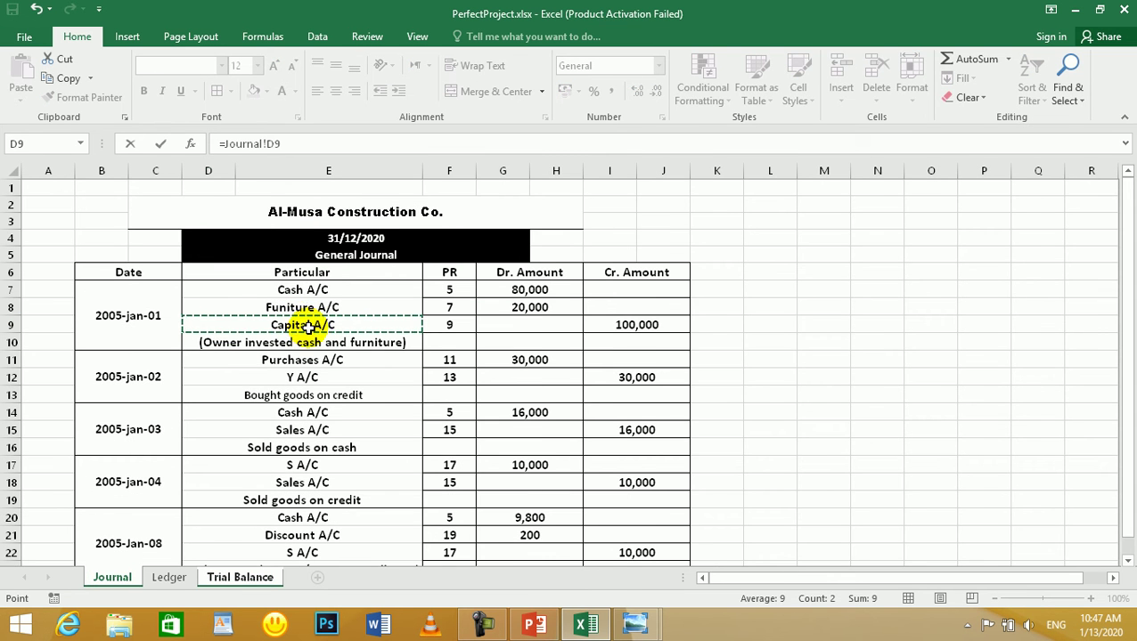
key("Return")
- Link D10 on the Trial Balance sheet to Purchases A/C in cell D11 of the Journal sheet
type("=")
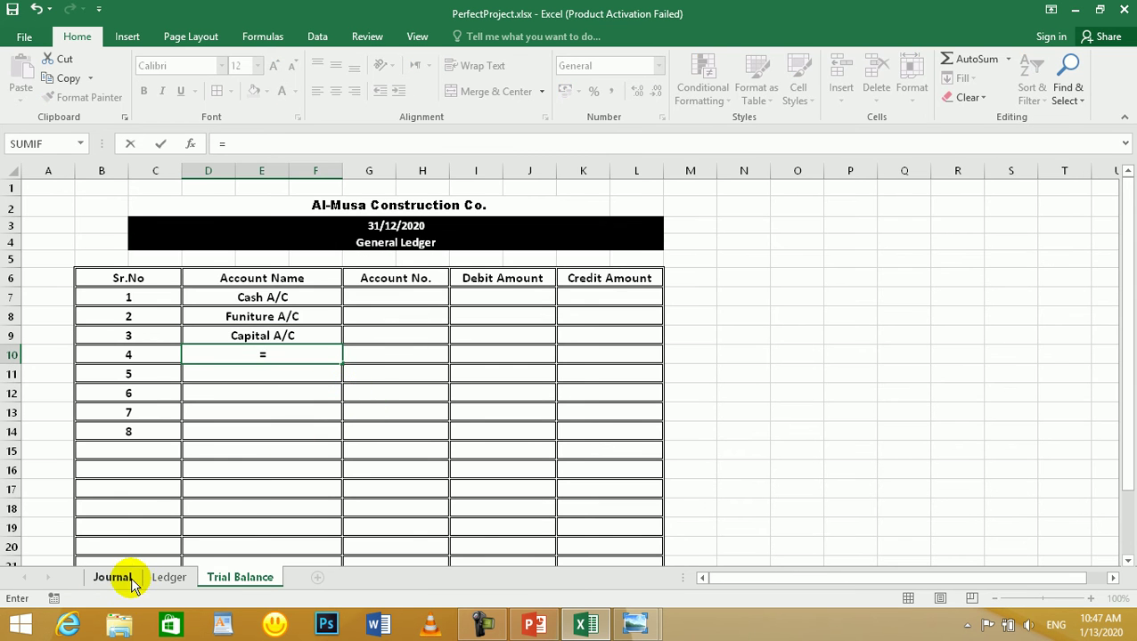
left_click(111, 578)
left_click(291, 359)
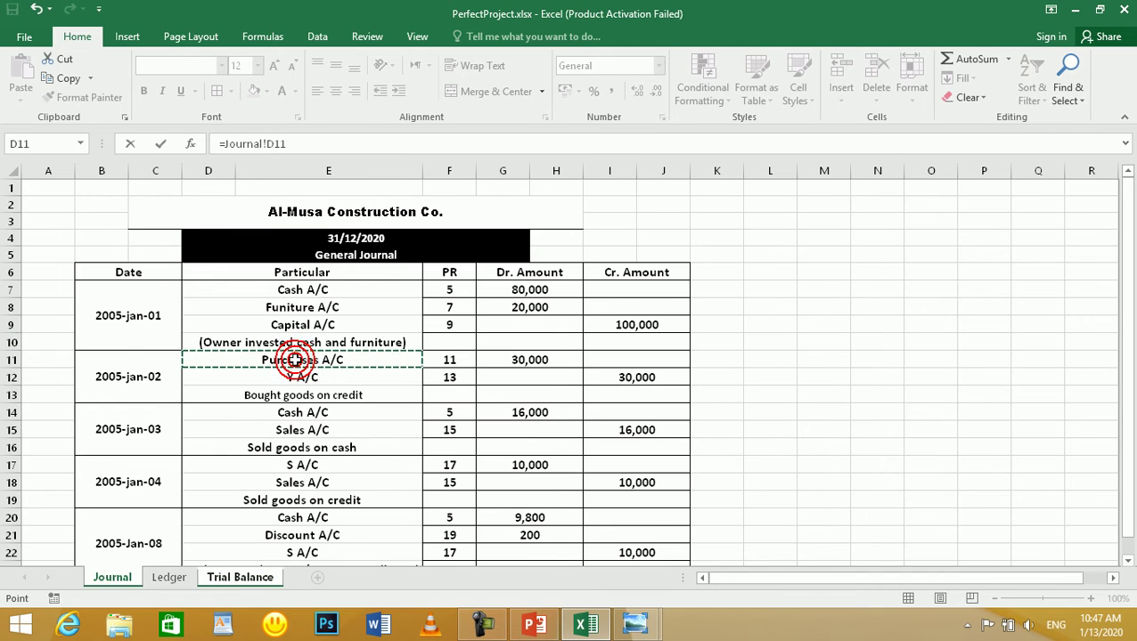
key("Return")
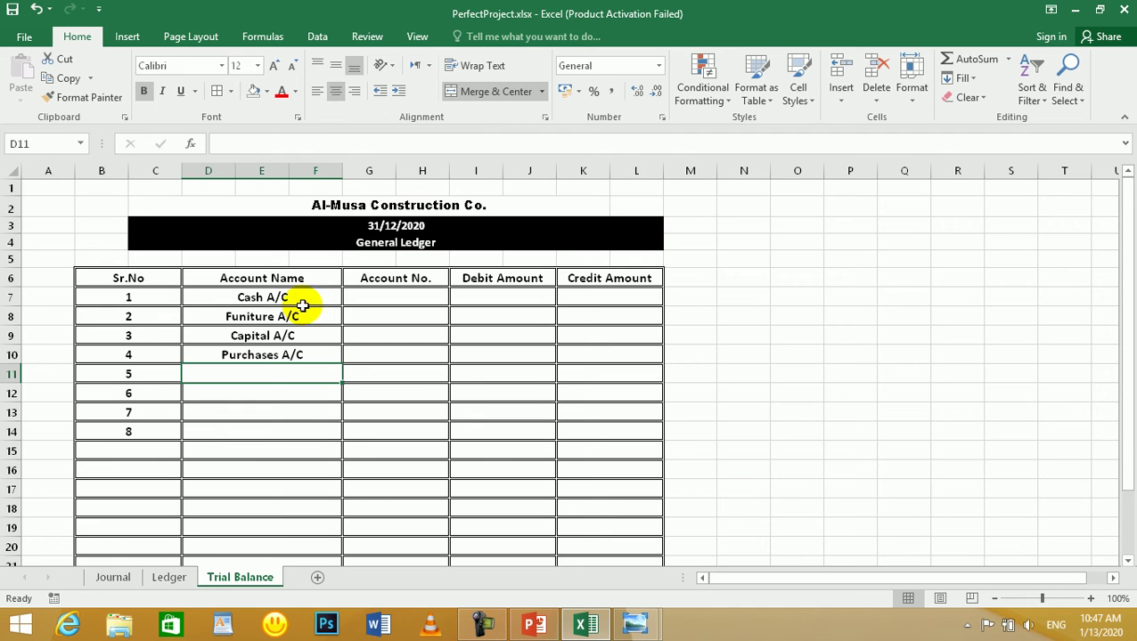
- Examine the Cash A/C table on the Ledger sheet, including its account name and number heading in row 6
type("=")
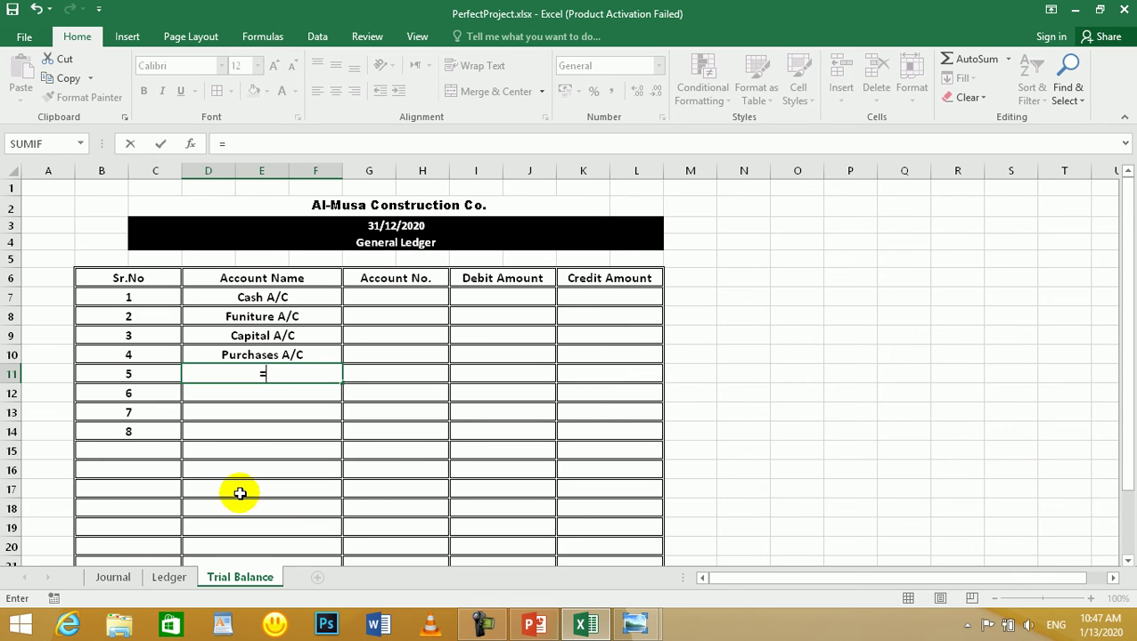
key("Escape")
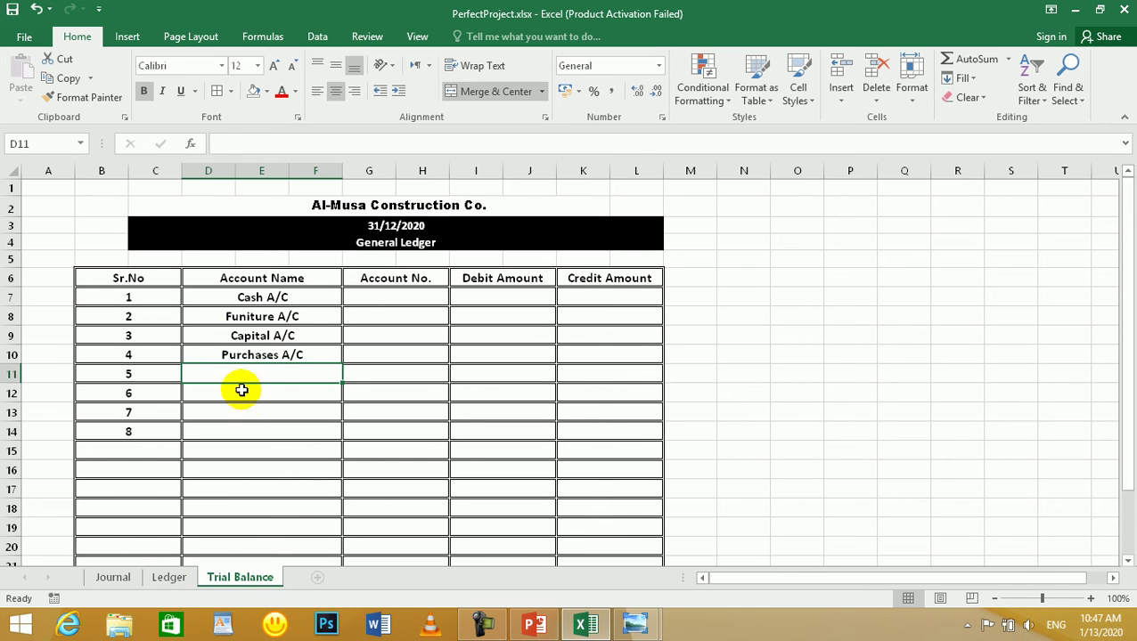
left_click(163, 583)
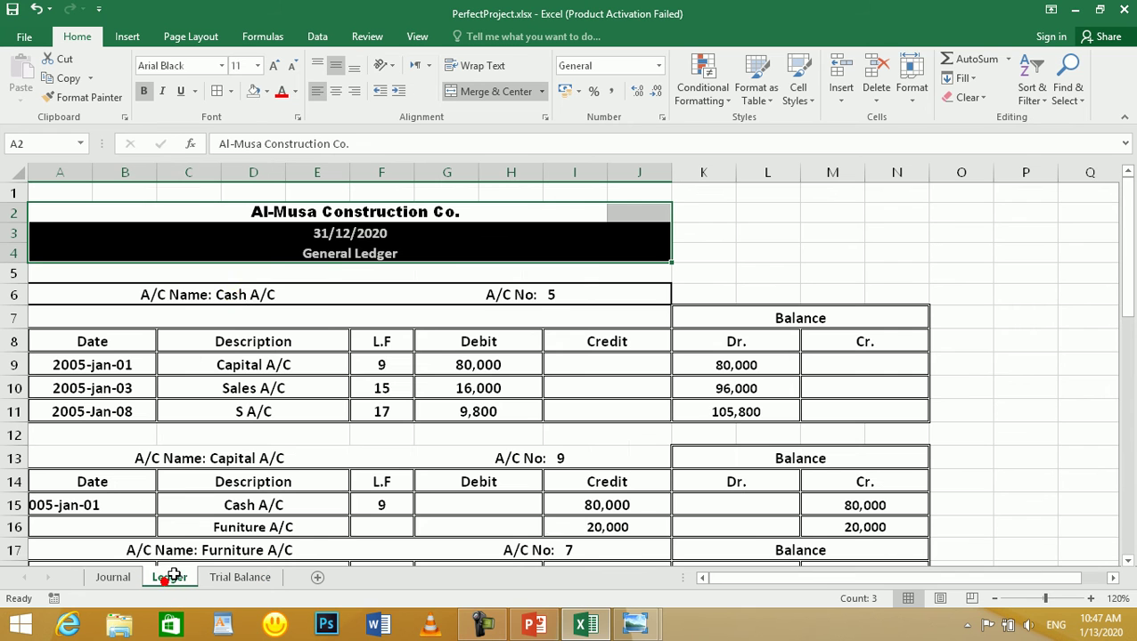
left_click(237, 297)
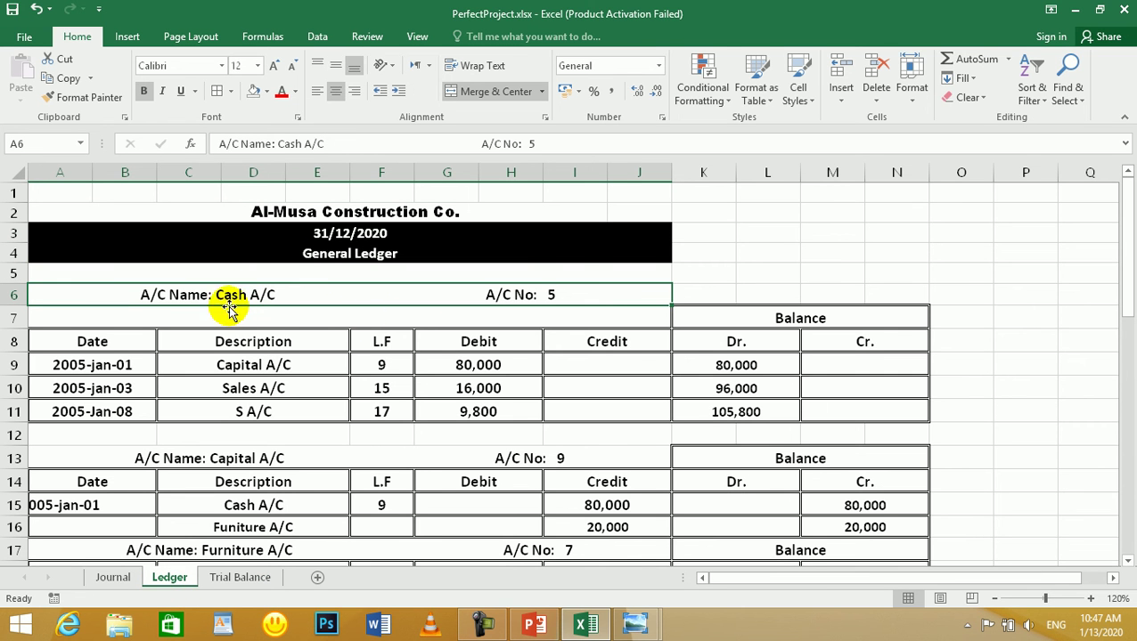
left_click(224, 326)
left_click(589, 287)
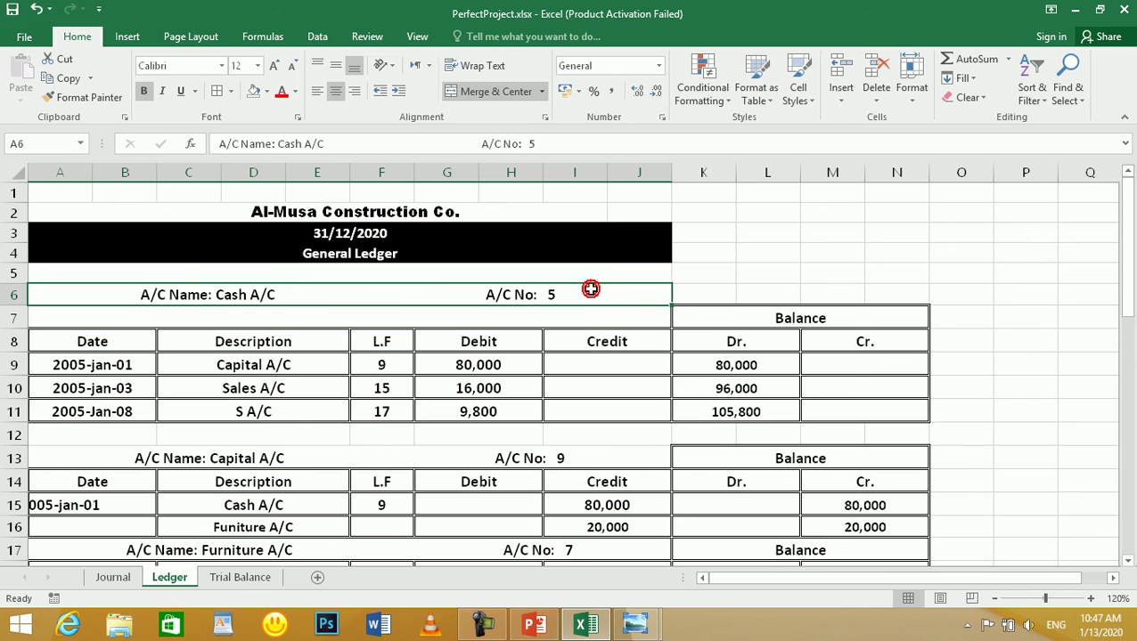
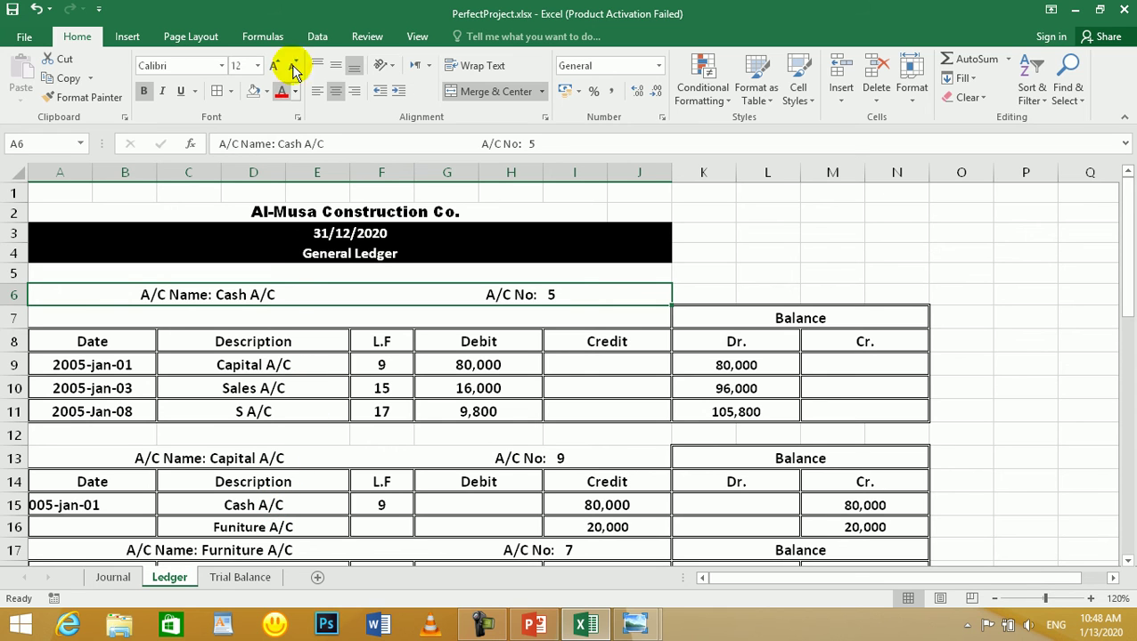
left_click(290, 295)
left_click_drag(290, 314, 300, 401)
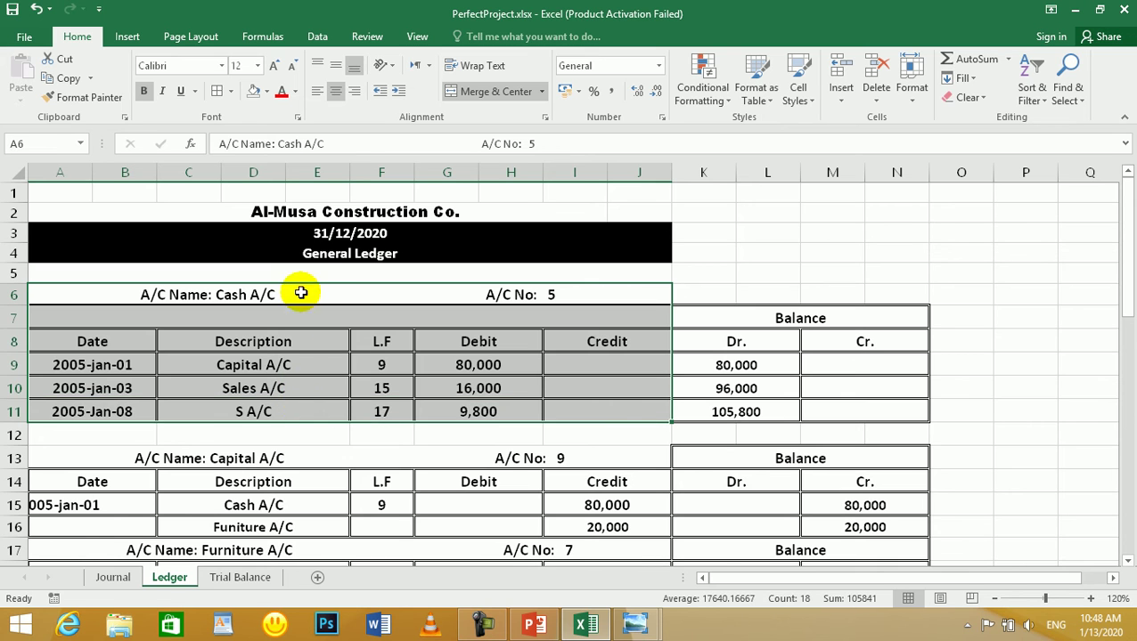
left_click_drag(299, 295, 402, 393)
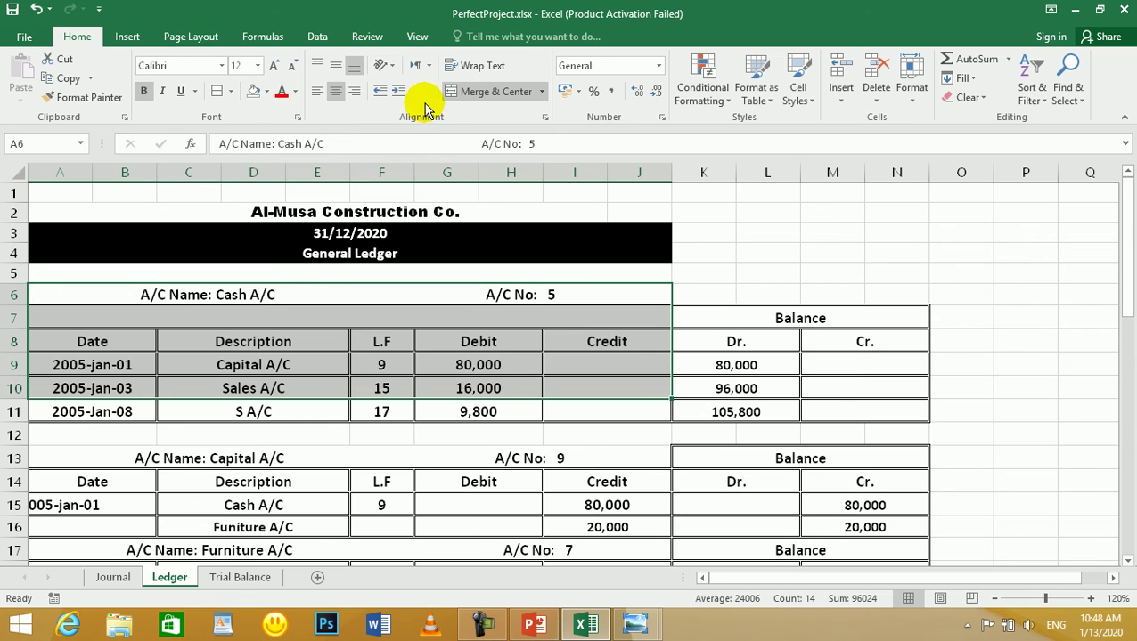
left_click(114, 577)
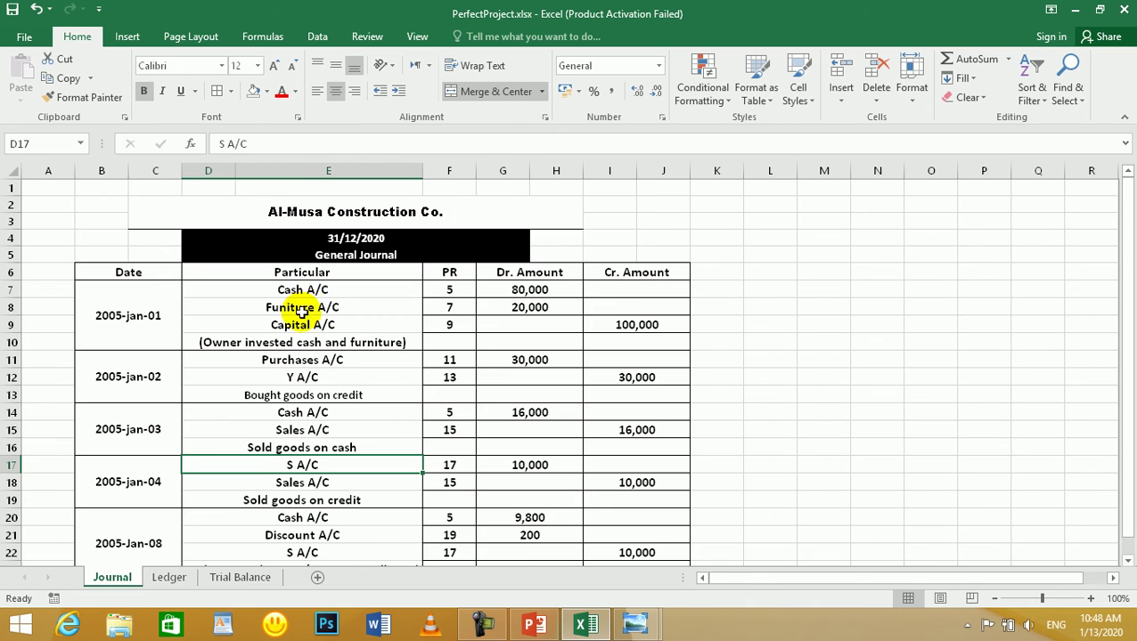
left_click_drag(543, 294, 555, 516)
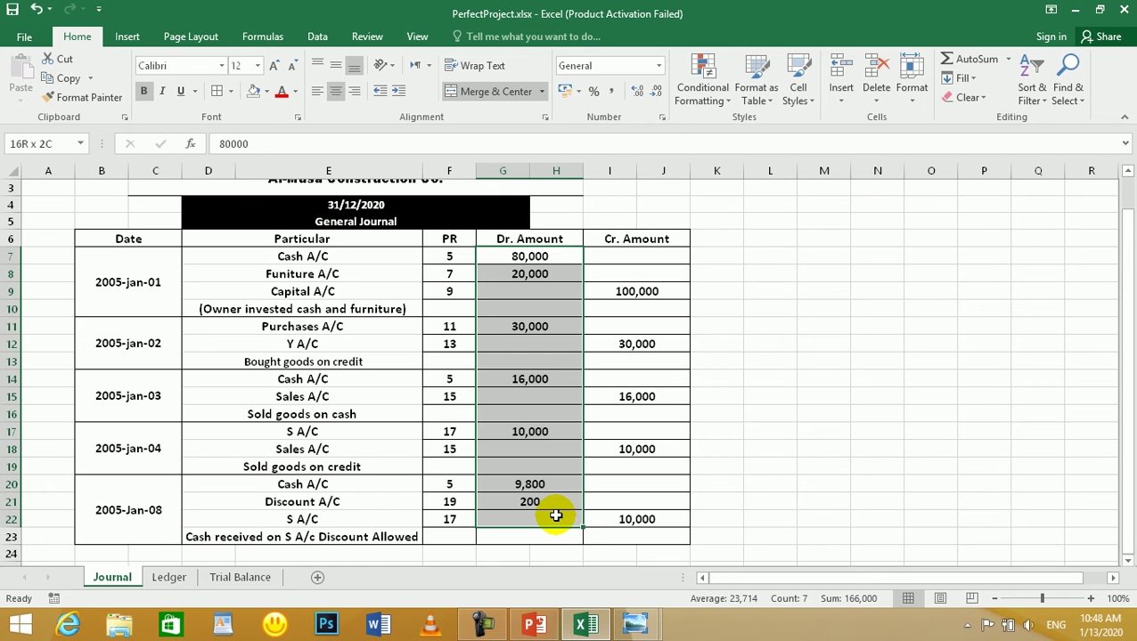
left_click(543, 256)
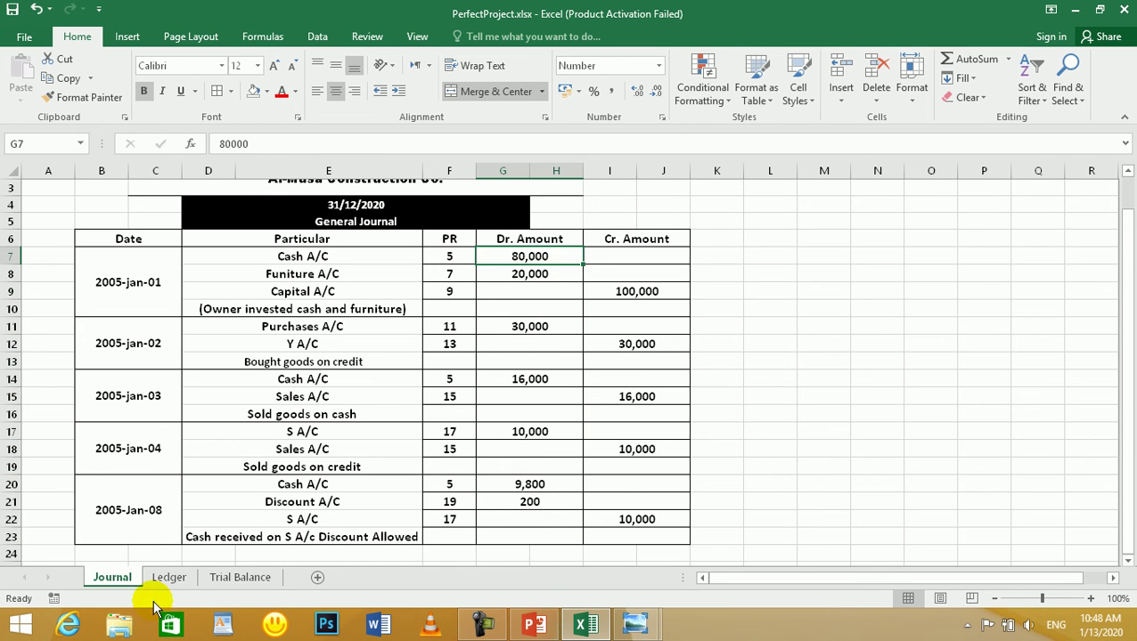
left_click(177, 578)
left_click_drag(193, 294, 508, 402)
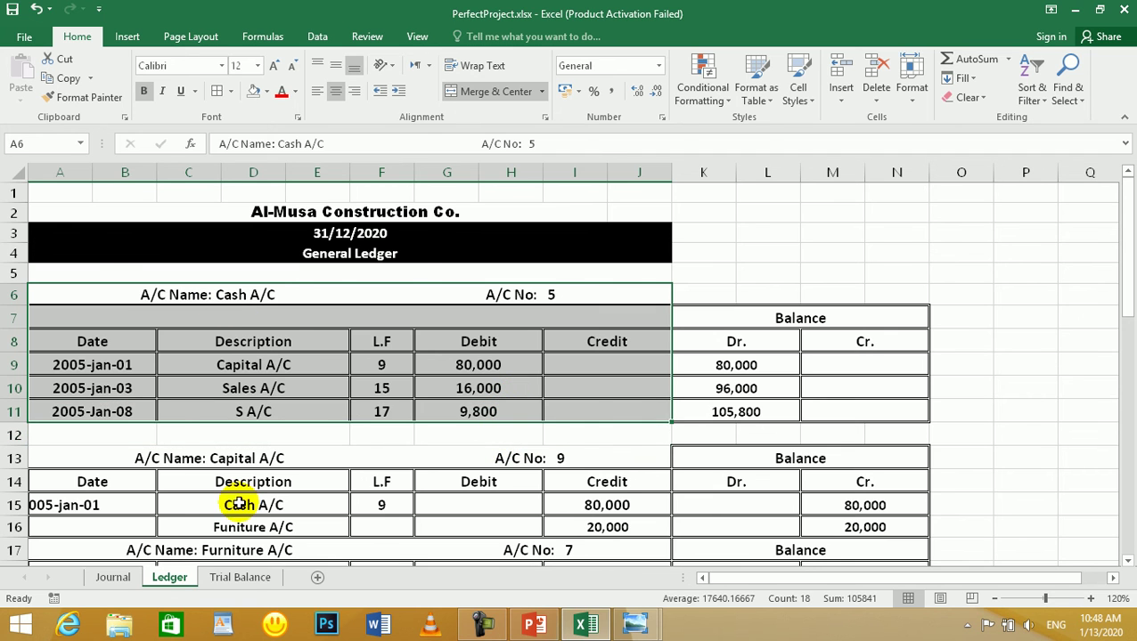
left_click(238, 576)
left_click_drag(304, 304, 433, 308)
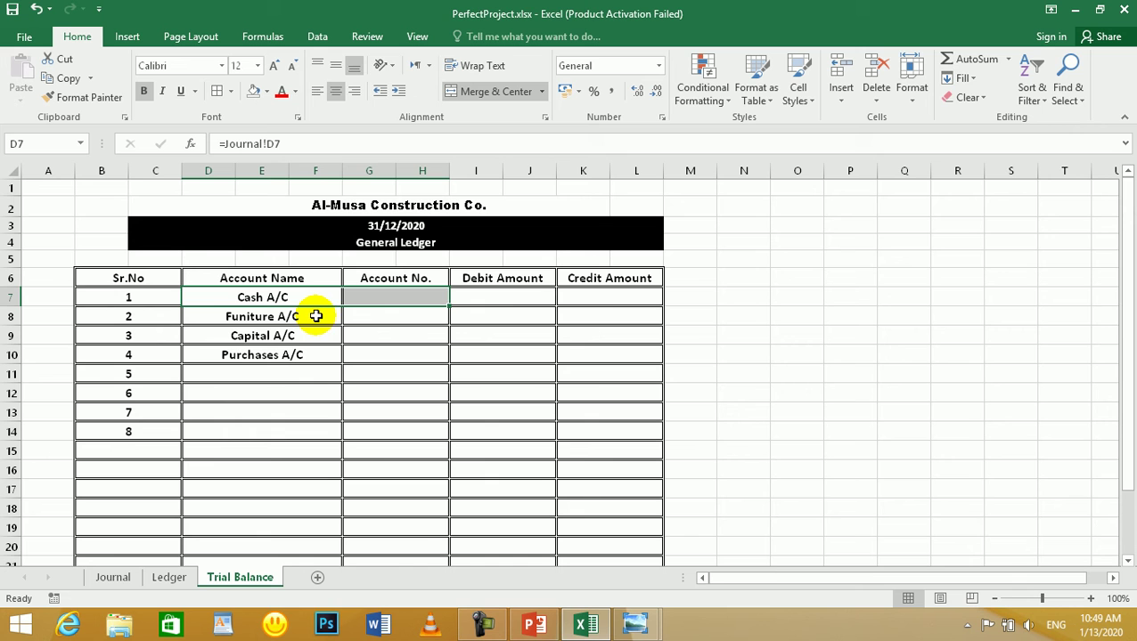
left_click(122, 579)
left_click(356, 255)
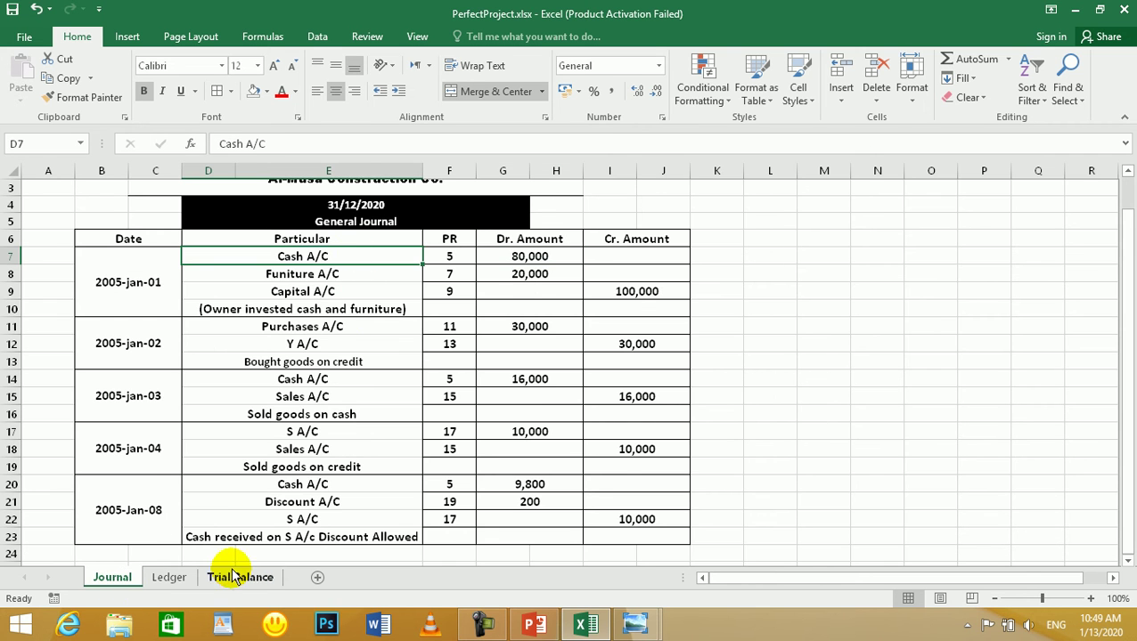
left_click(164, 579)
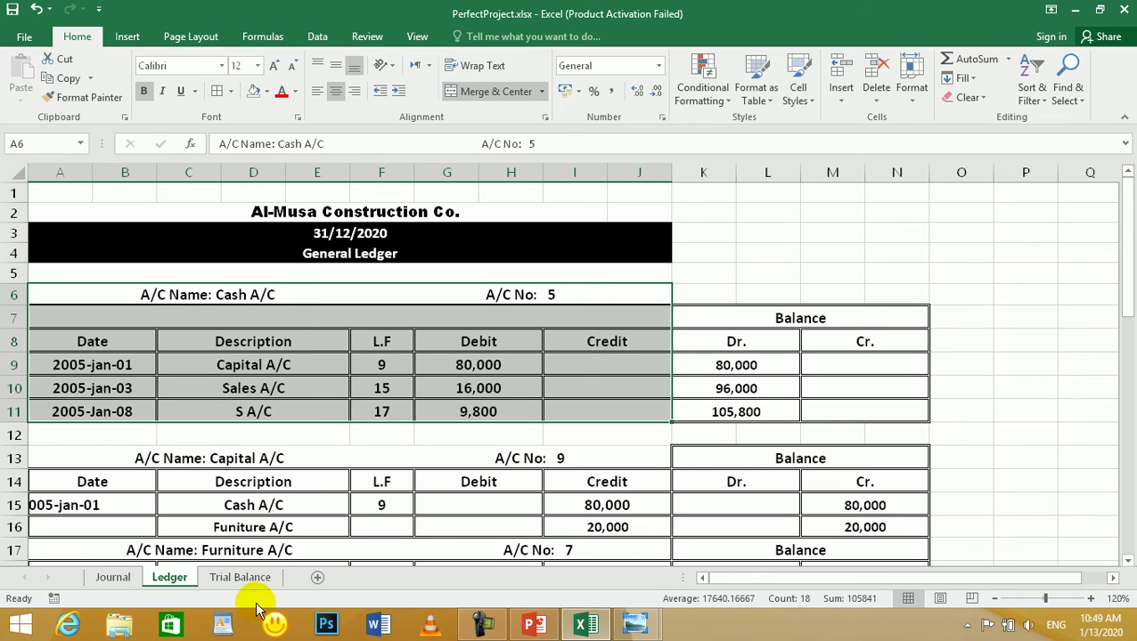
left_click(254, 294)
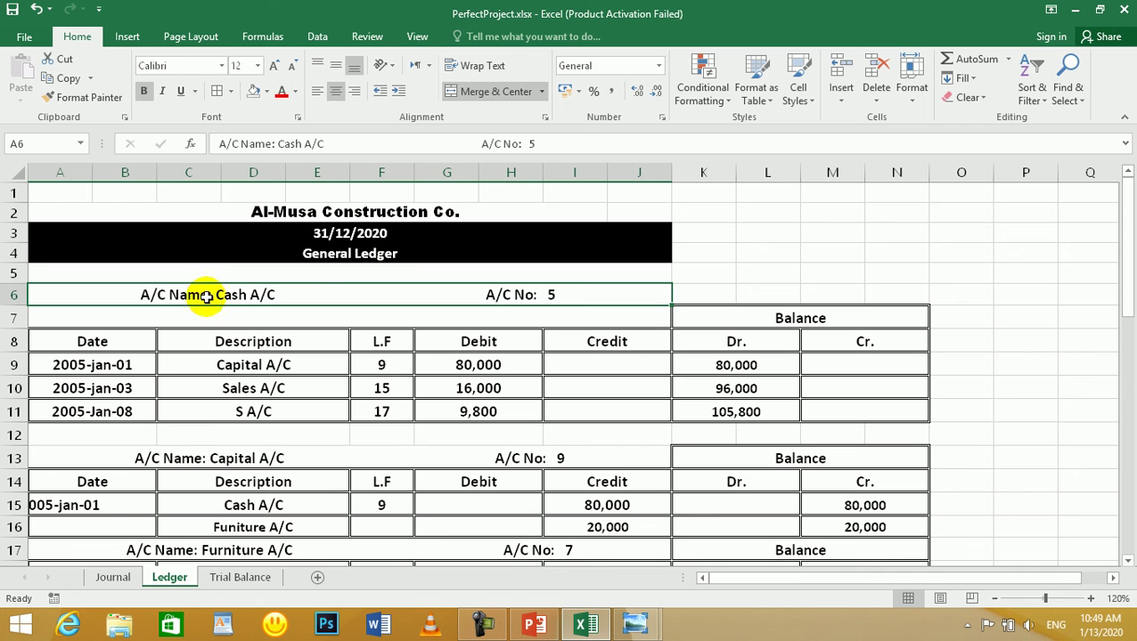
left_click_drag(312, 342, 292, 401)
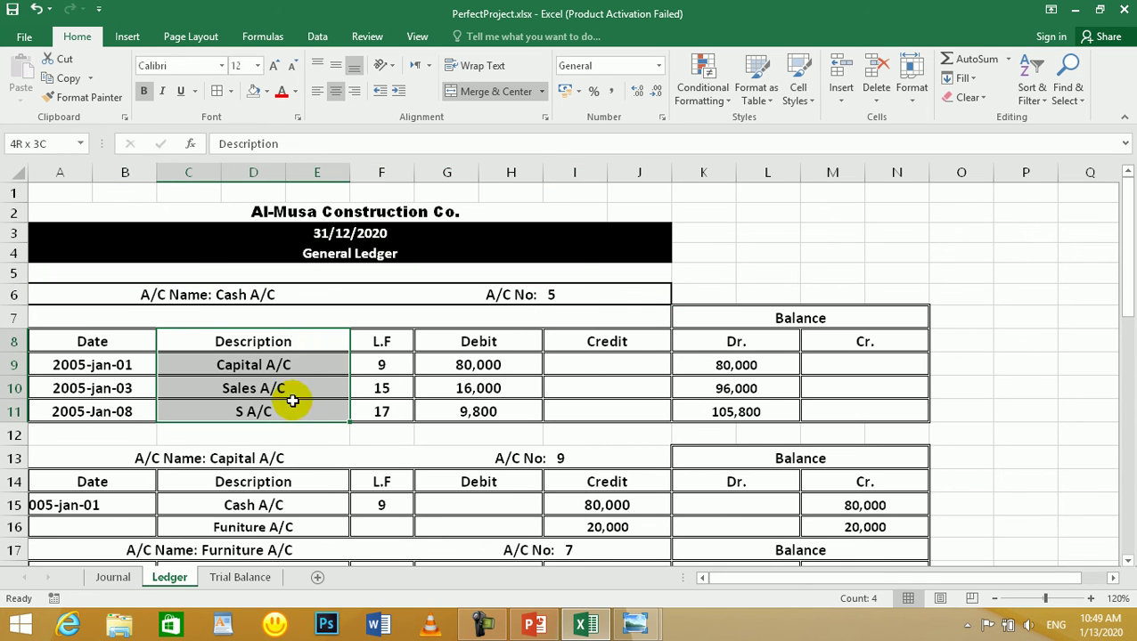
left_click(196, 295)
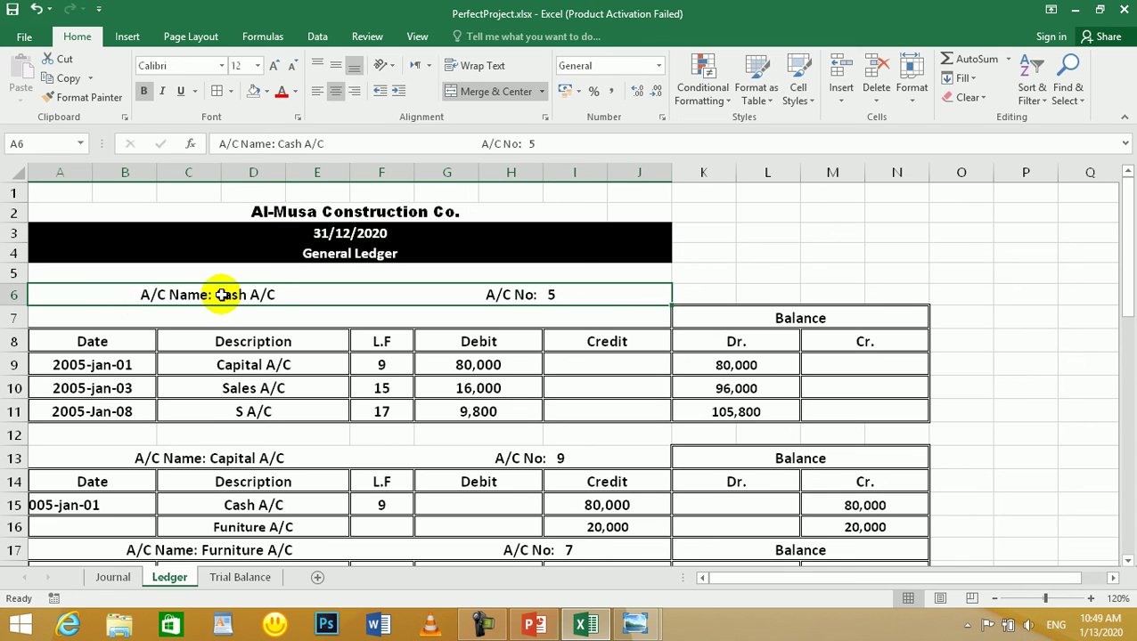
left_click(276, 291)
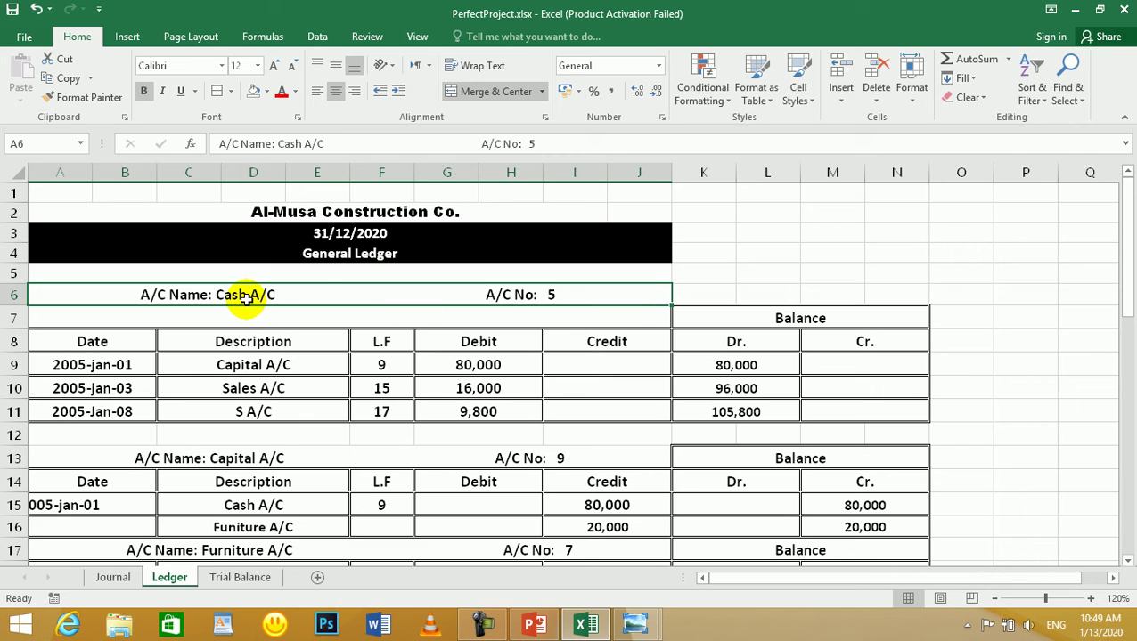
- Link D11 on the Trial Balance sheet to Y A/C in cell D12 of the Journal sheet
left_click(251, 579)
left_click(298, 376)
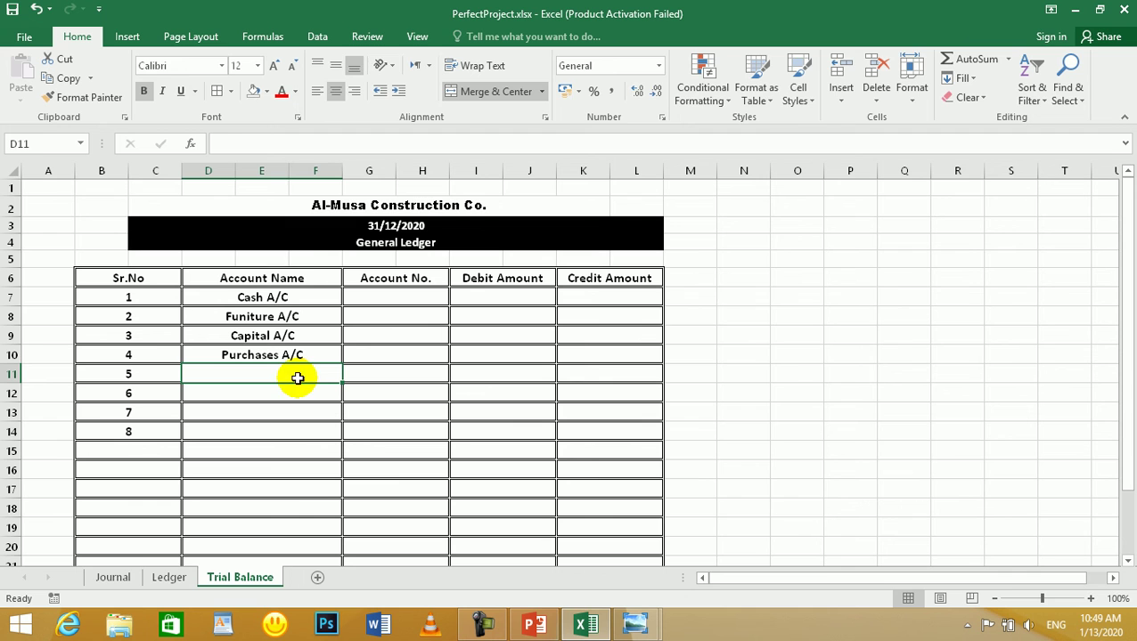
type("=")
left_click(113, 578)
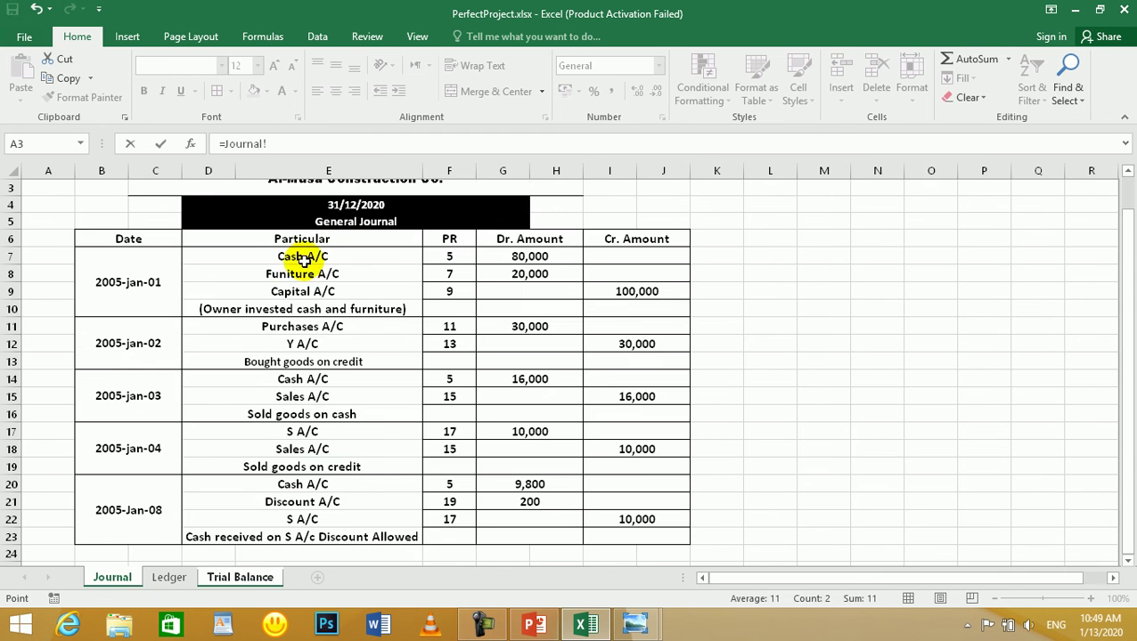
left_click(316, 346)
key("Return")
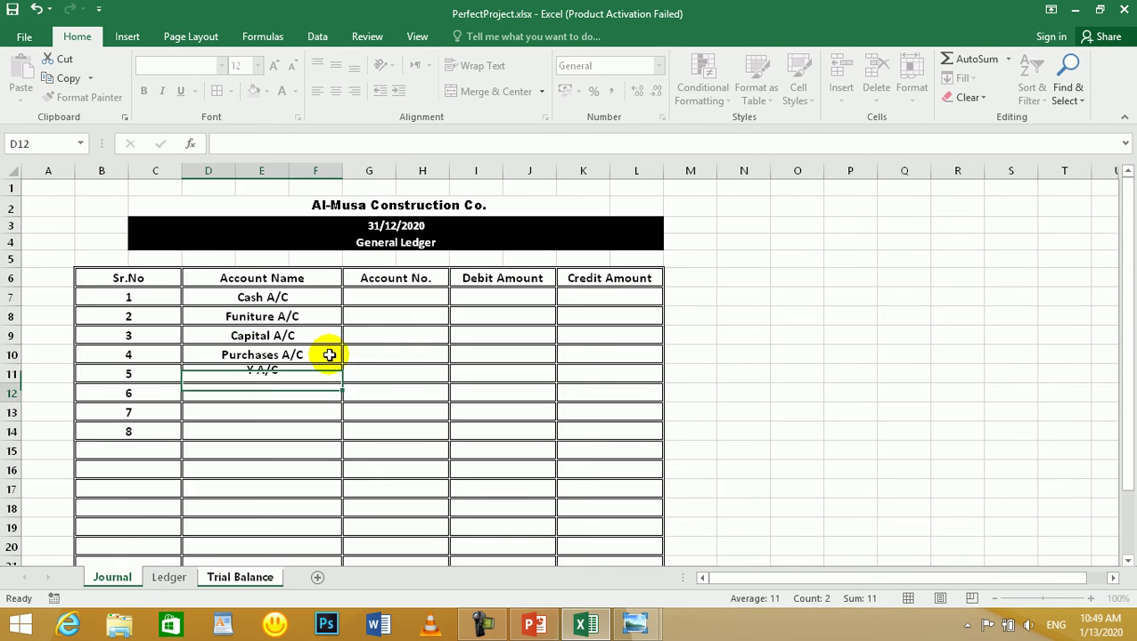
- Link D12 on the Trial Balance sheet to Sales A/C with =Journal!D15
type("=")
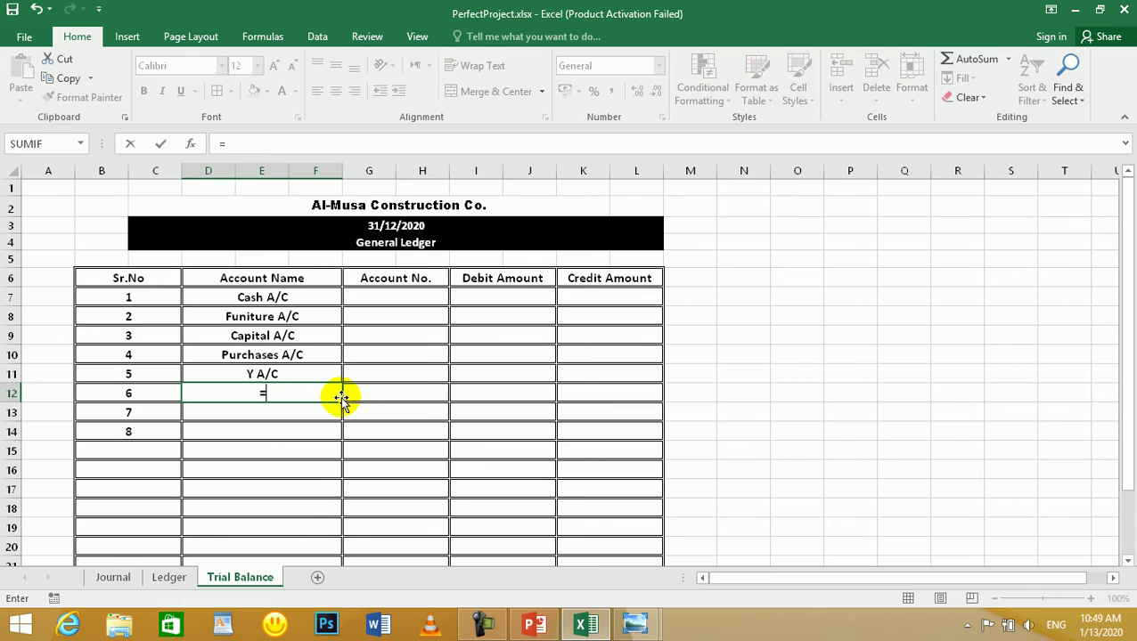
left_click(129, 579)
left_click(306, 381)
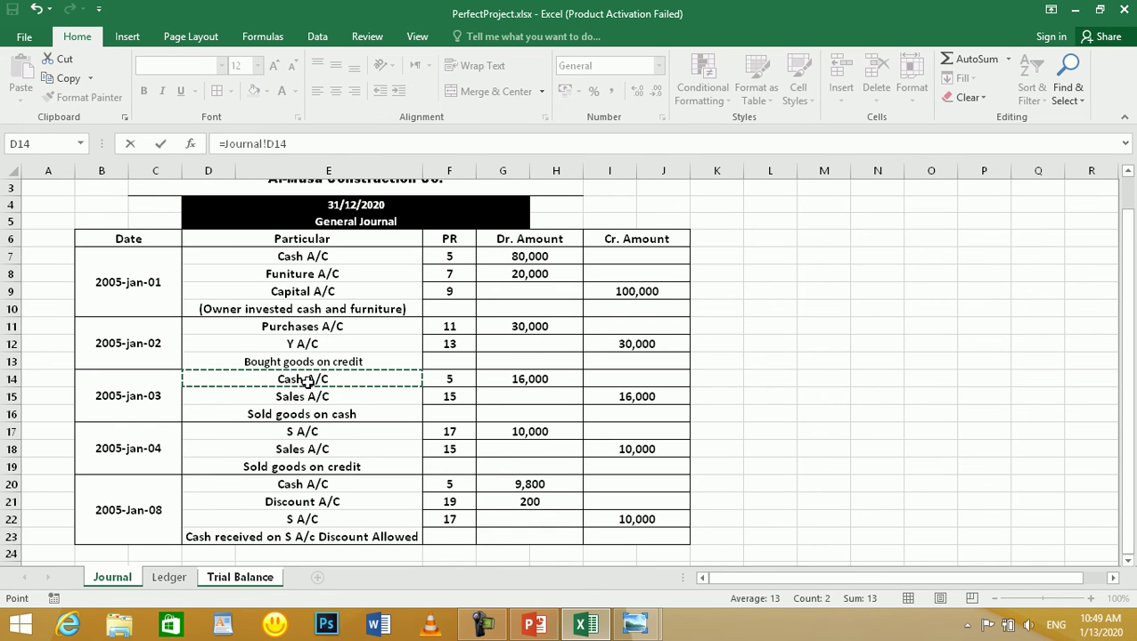
left_click(316, 398)
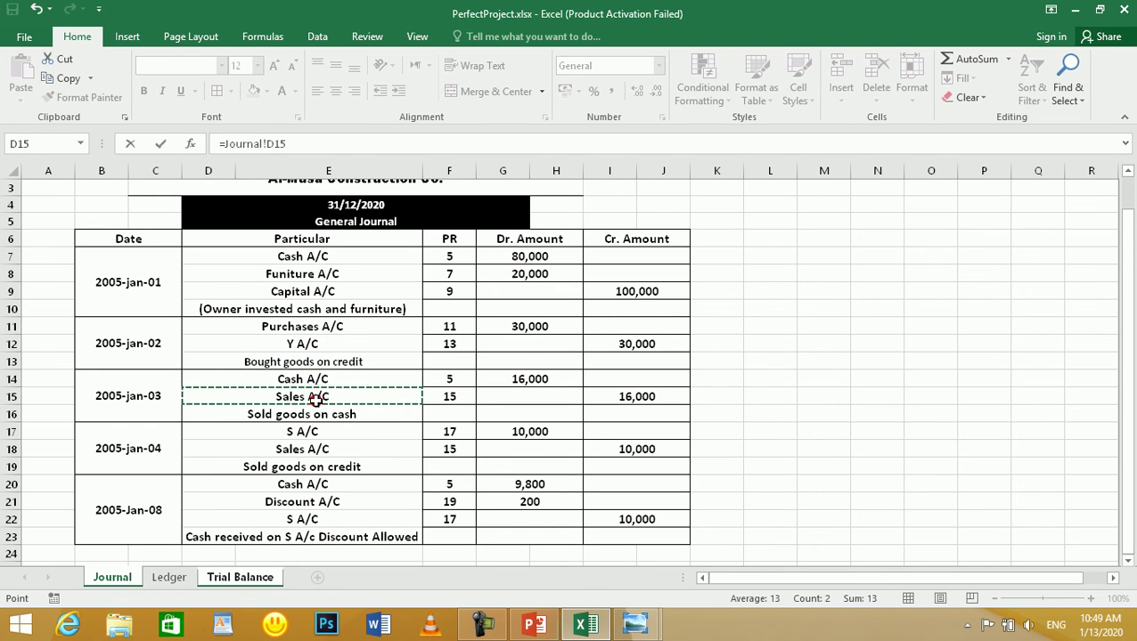
key("Return")
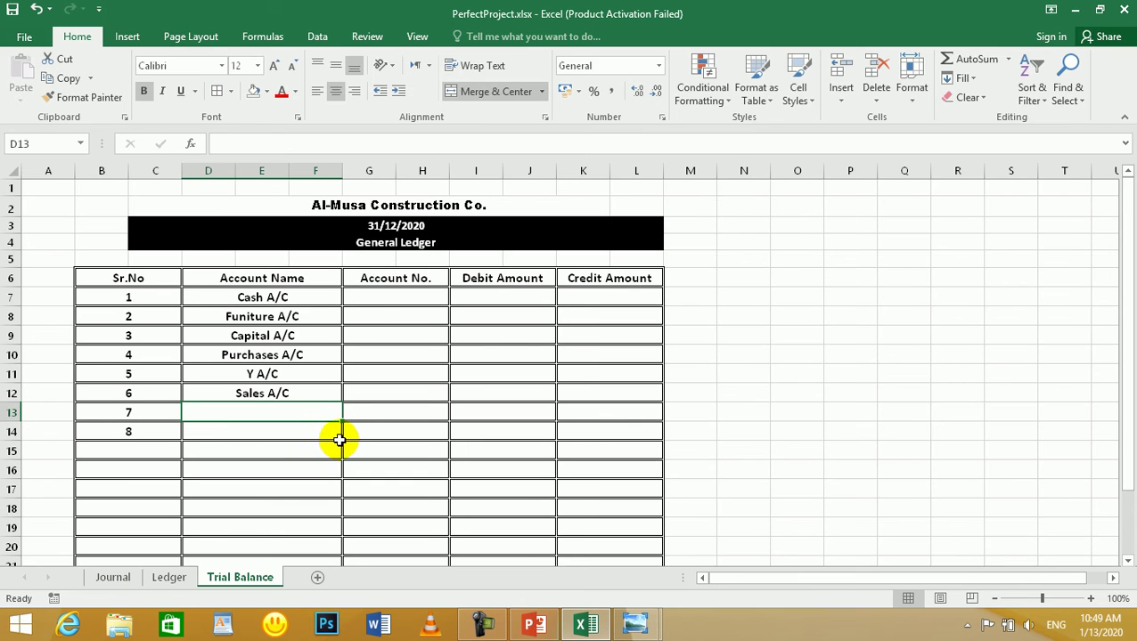
- Link D13 on the Trial Balance sheet to S A/C in cell D17 of the Journal sheet
type("=")
left_click(114, 579)
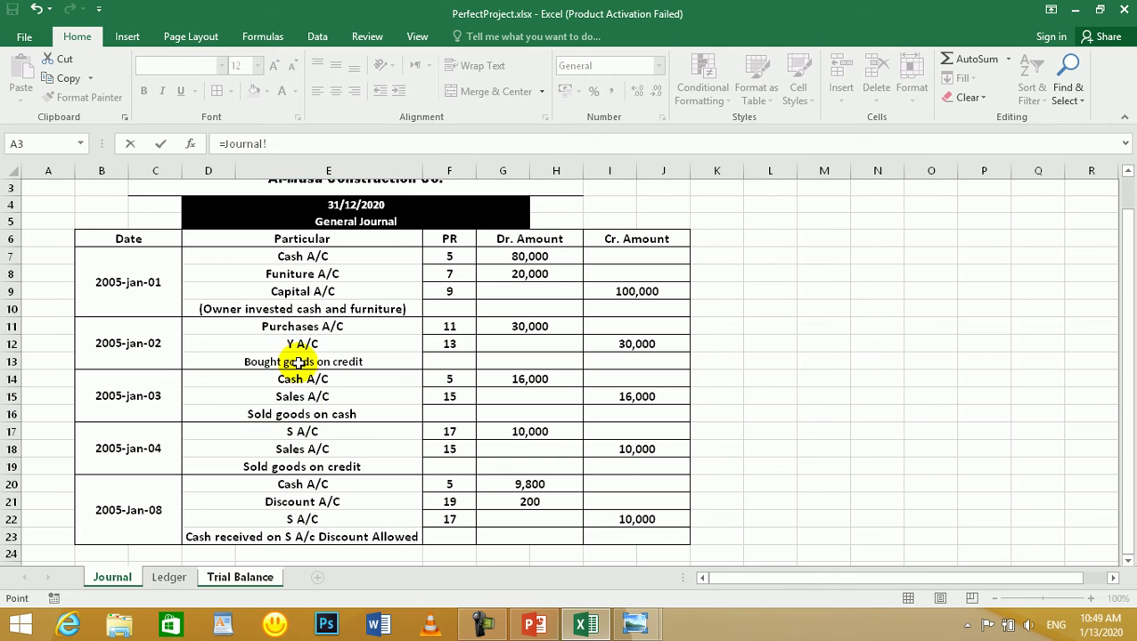
left_click(307, 432)
key("Return")
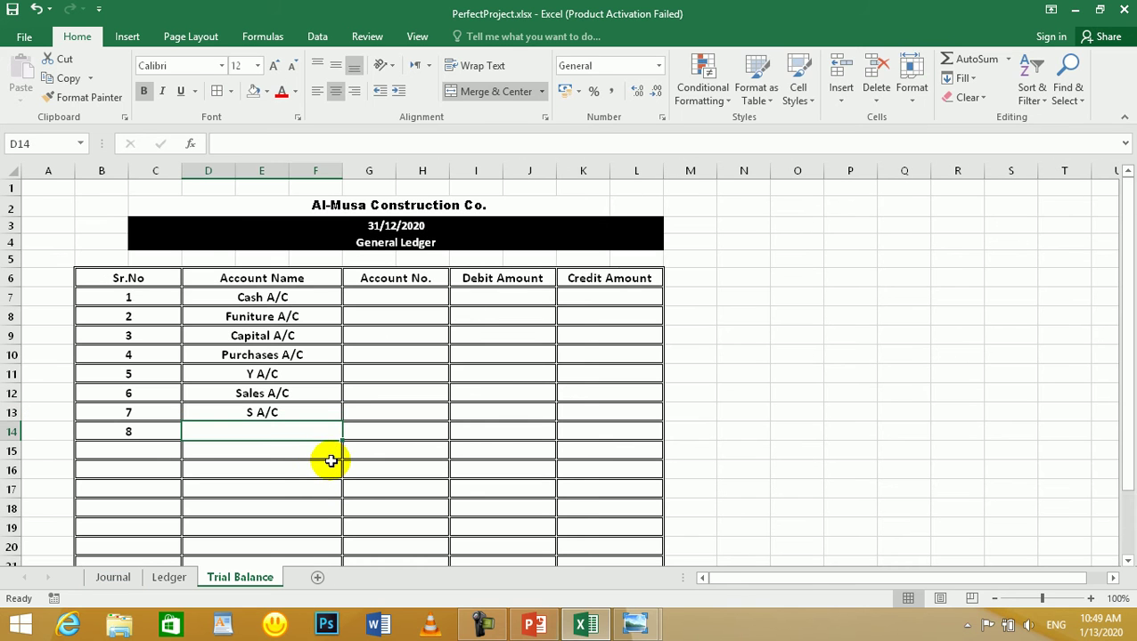
- Link D14 on the Trial Balance sheet to Discount A/C in cell D21 of the Journal sheet
type("=")
left_click(112, 577)
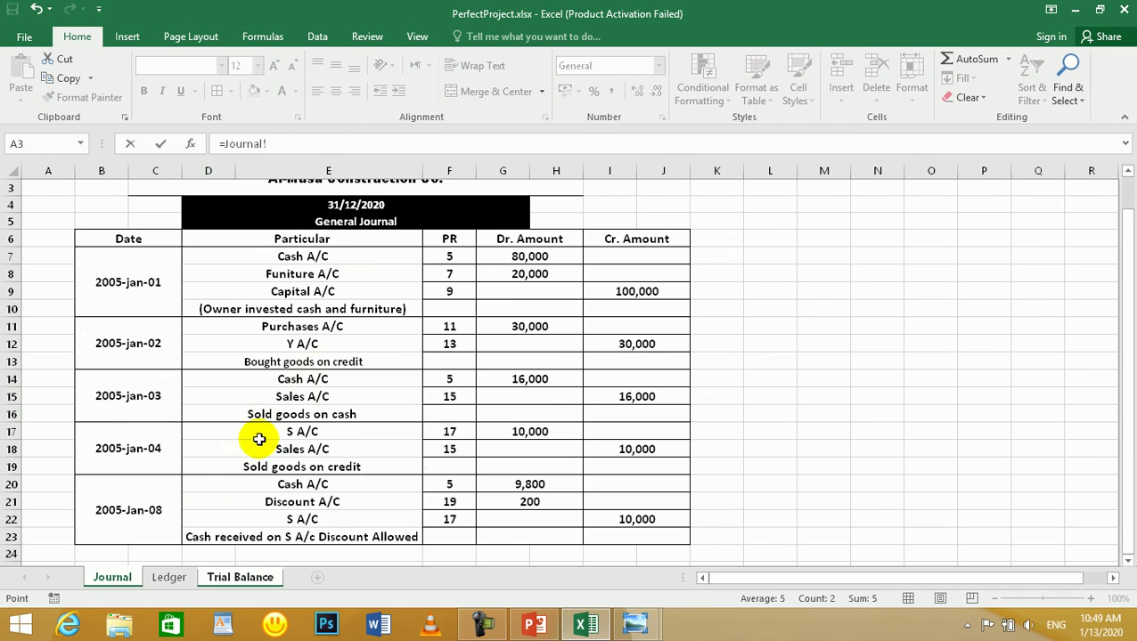
left_click(314, 505)
key("Return")
left_click(241, 467)
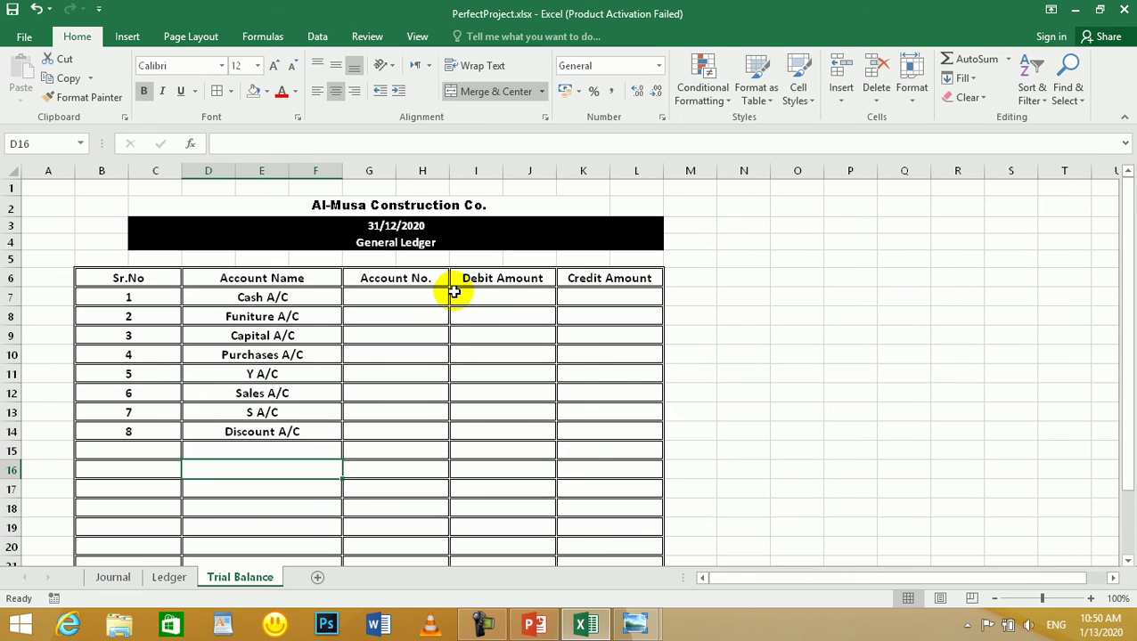
- Clear all contents and formatting from the unused table rows in B15:M23 of the Trial Balance sheet
left_click_drag(105, 454, 668, 537)
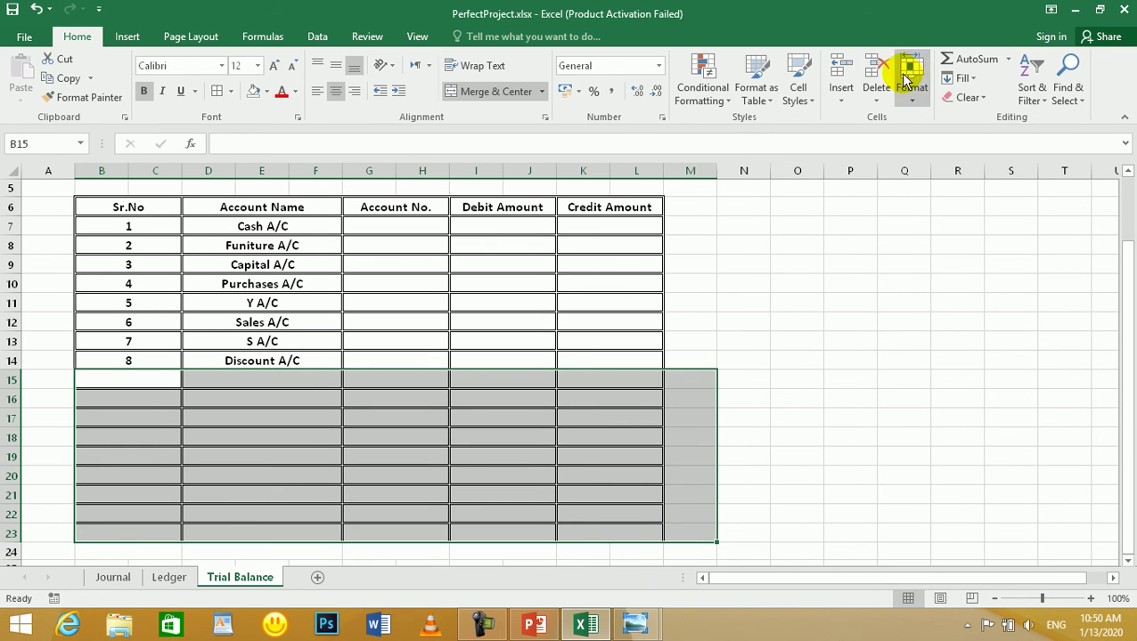
left_click(967, 97)
left_click(969, 127)
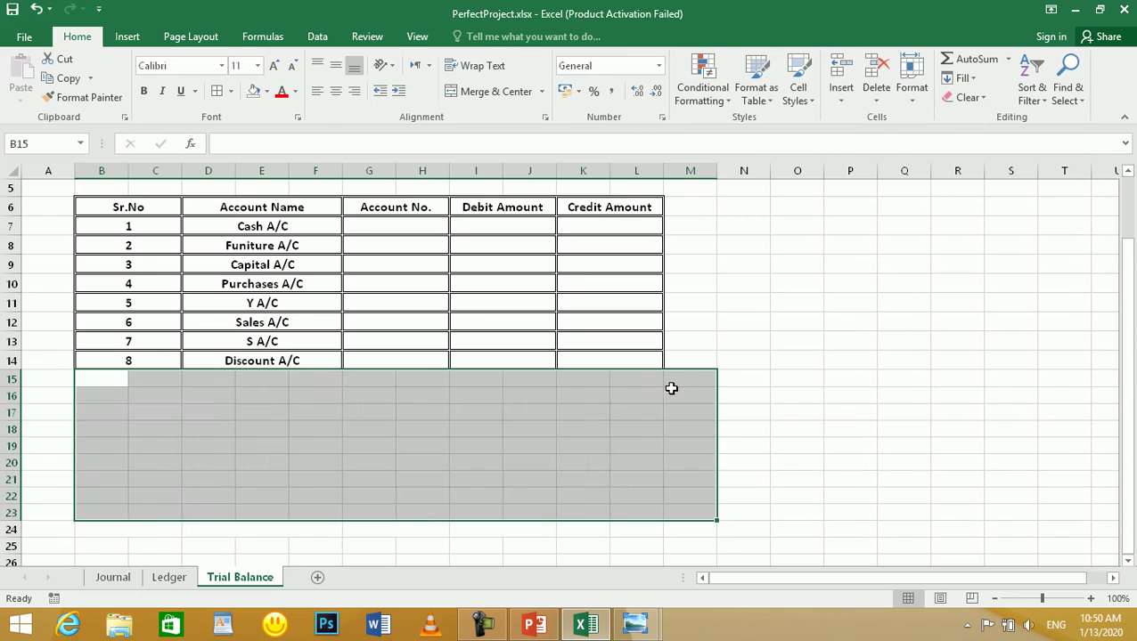
left_click(422, 380)
scroll(437, 310, "up", 2)
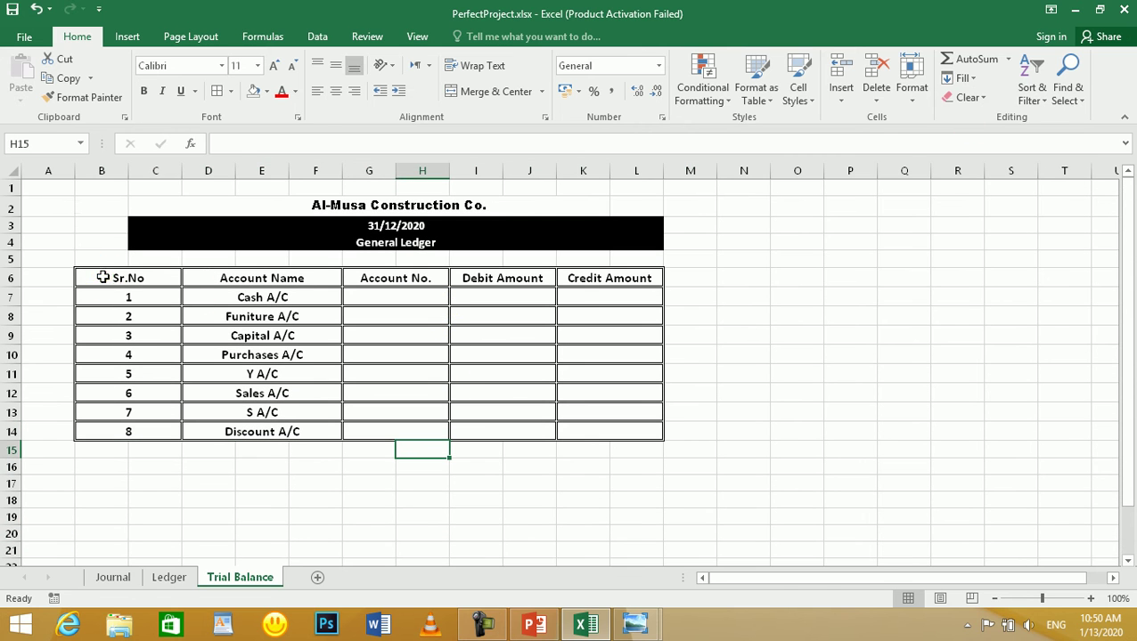
- Link the Cash A/C account number in G7 of the Trial Balance sheet to the Journal with =Journal!F7
left_click_drag(89, 279, 422, 292)
left_click_drag(96, 274, 636, 434)
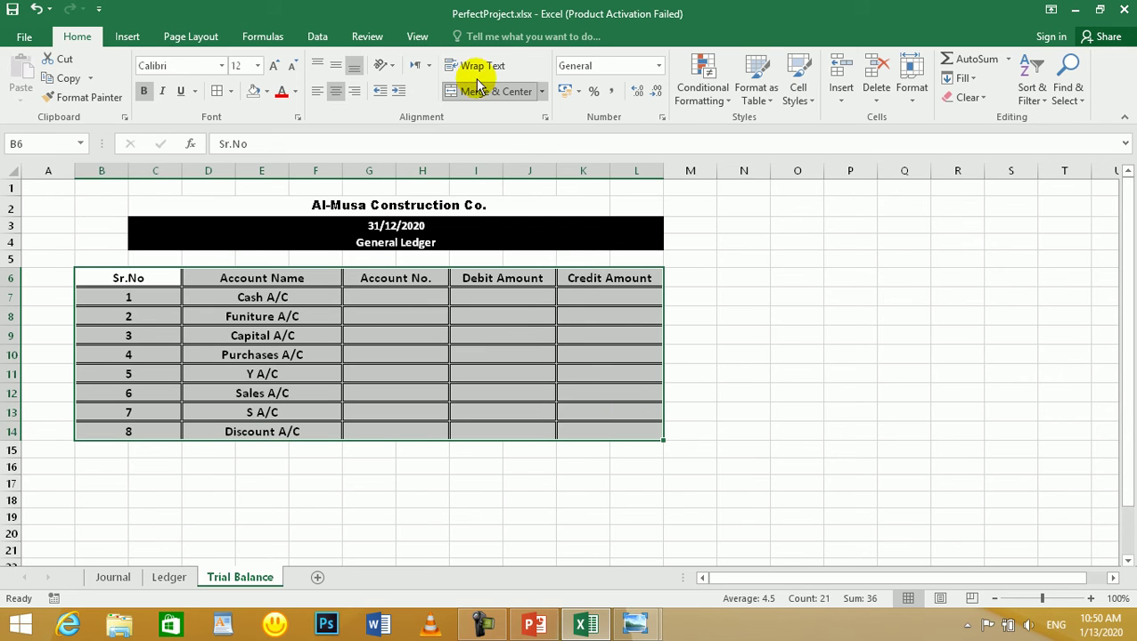
left_click(416, 37)
left_click(415, 94)
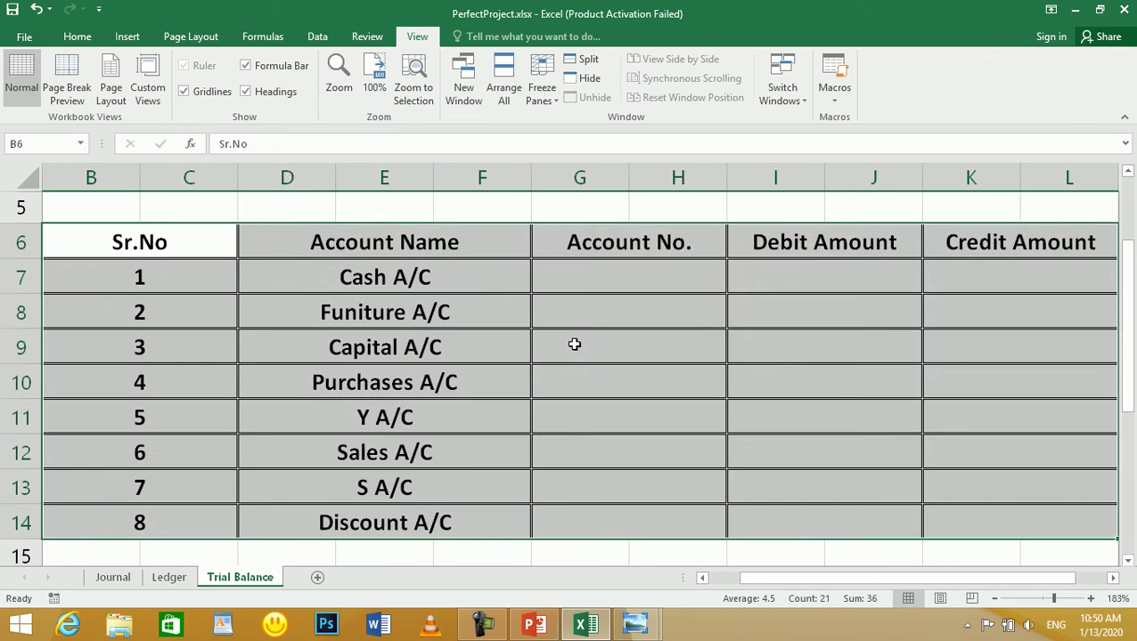
left_click(577, 343)
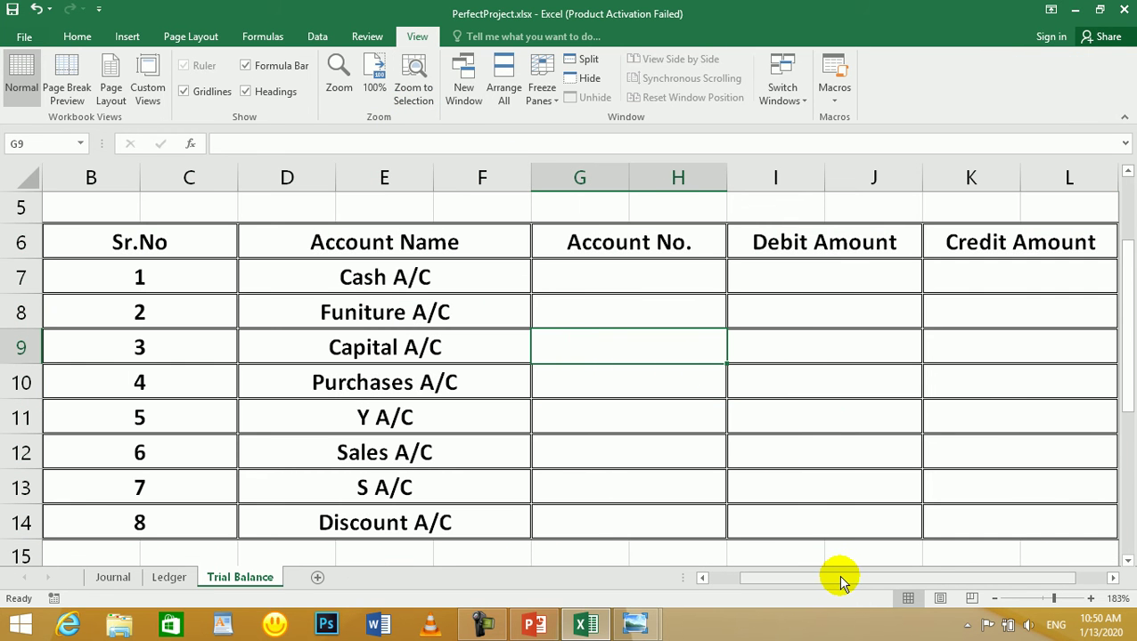
left_click(622, 281)
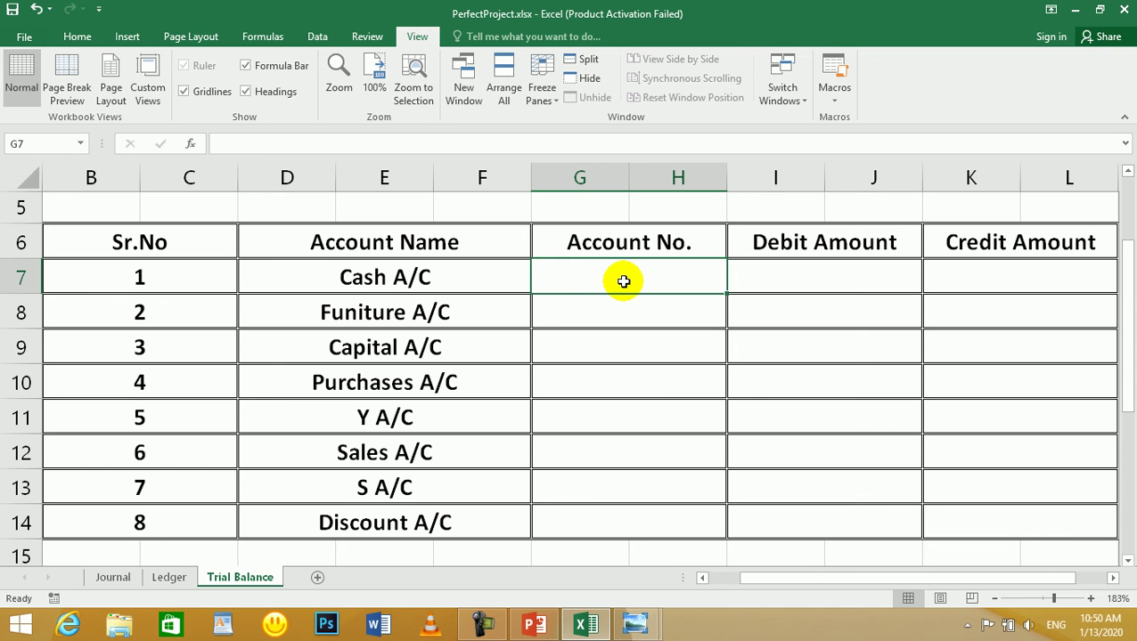
type("=")
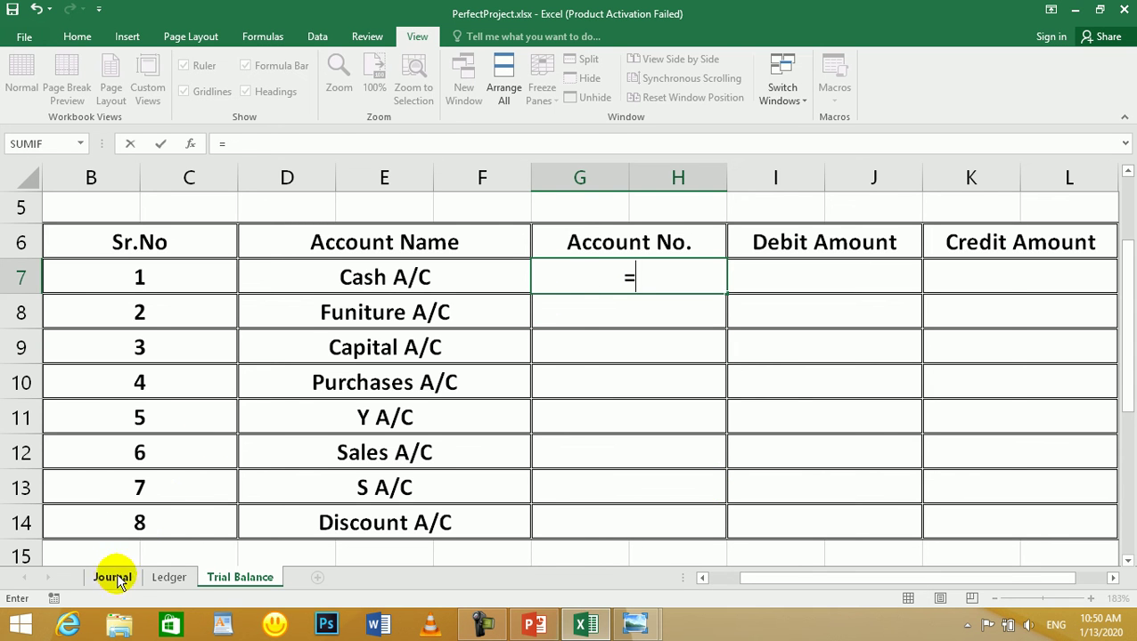
left_click(112, 577)
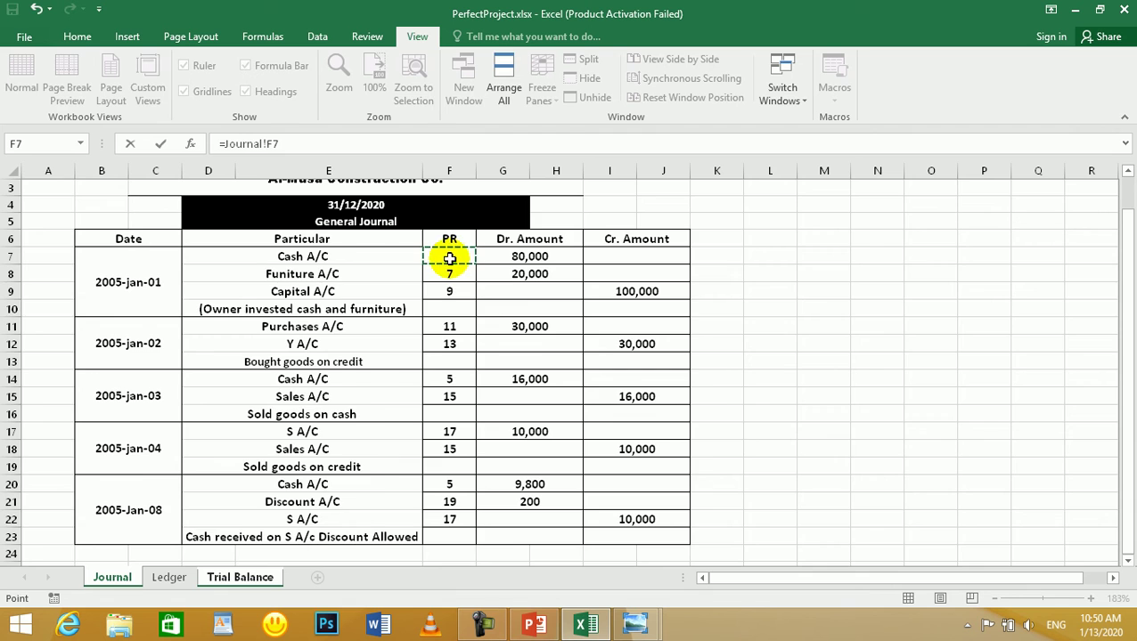
key("Return")
- Link the Furniture and Capital account numbers in G8 and G9 to PR cells F8 and F9 of the Journal sheet
type("=")
left_click(114, 579)
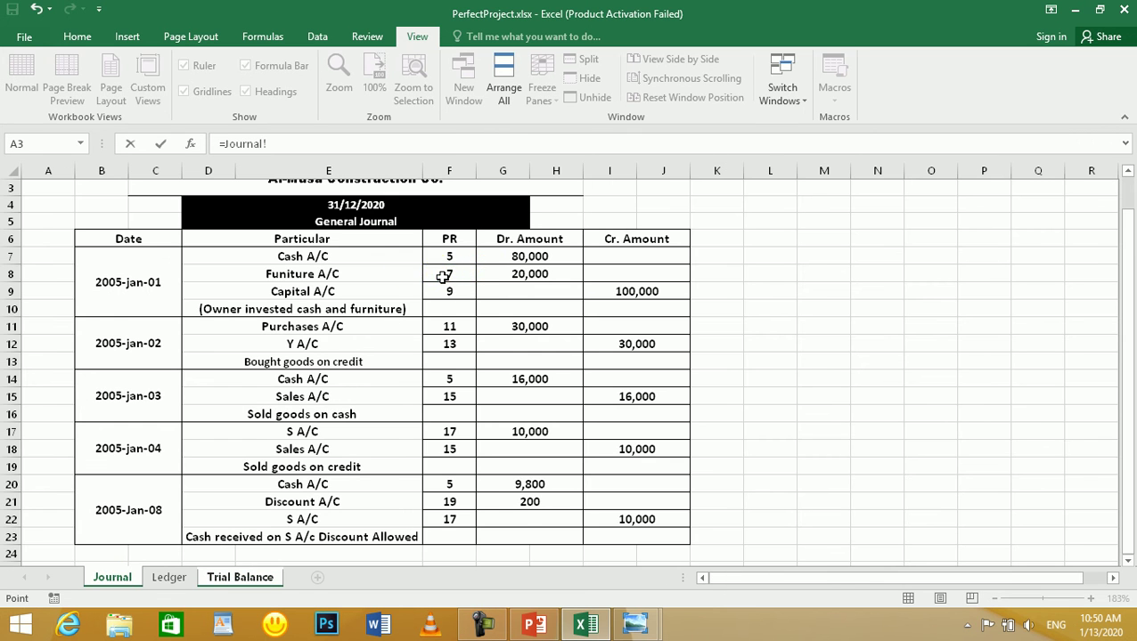
key("Return")
type("=")
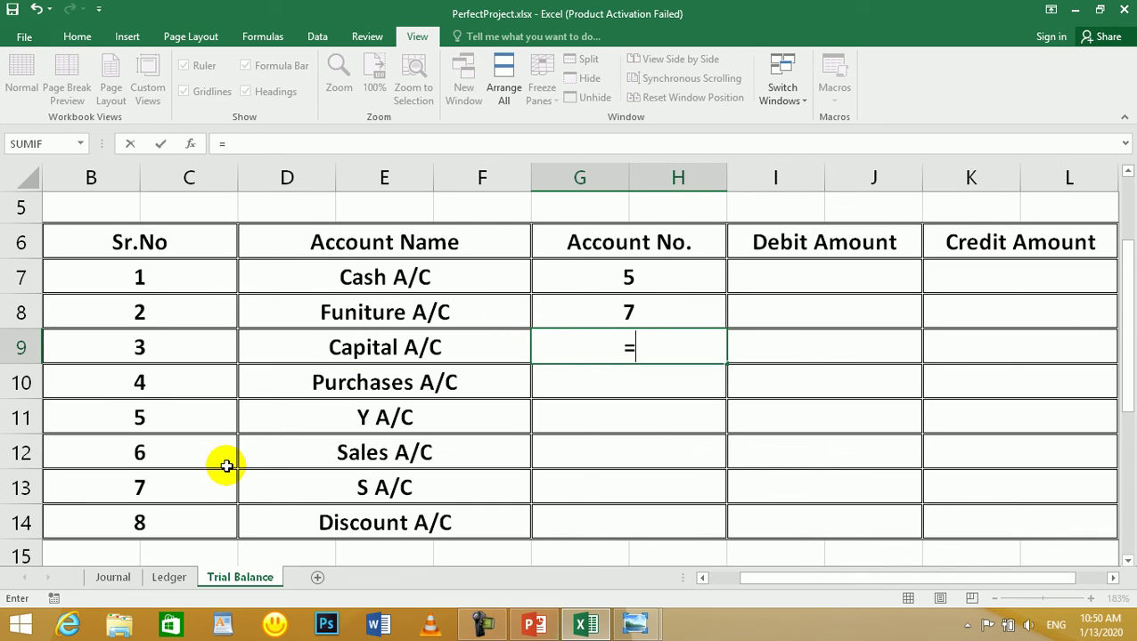
left_click(114, 578)
left_click(452, 289)
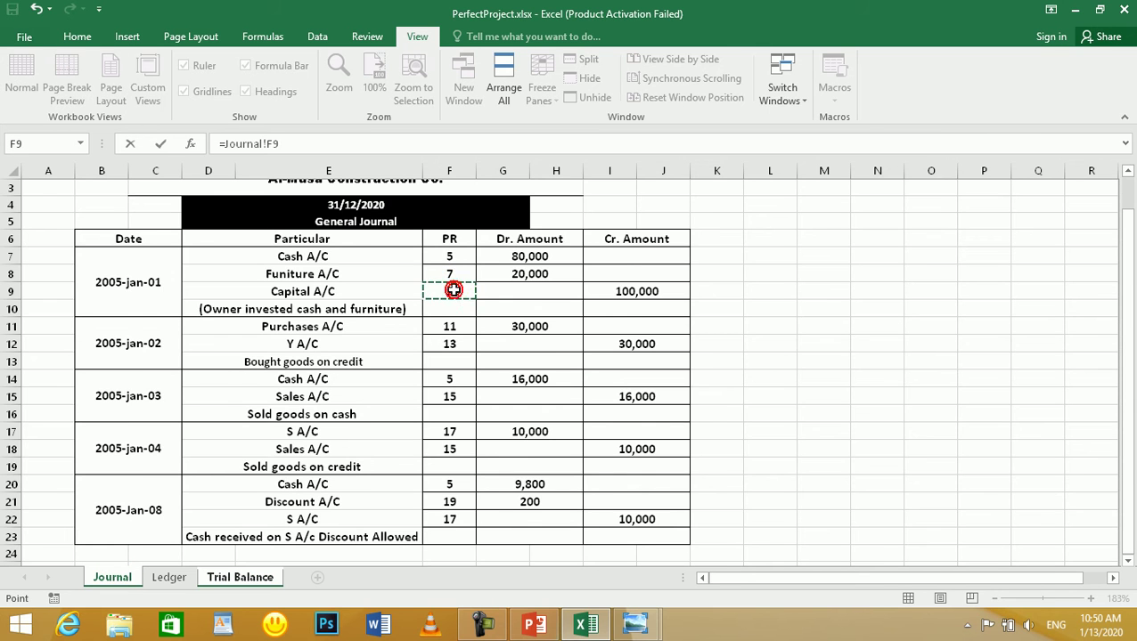
key("Return")
- Link the Purchases and Y account numbers in G10 and G11 to PR cells F11 and F12 of the Journal sheet
type("=")
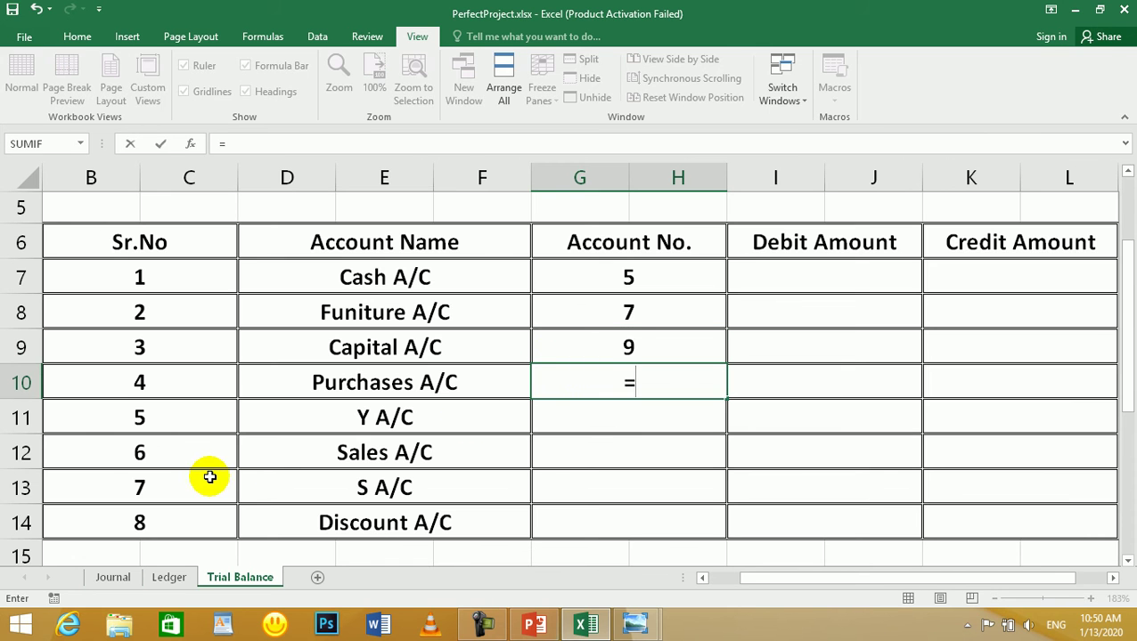
left_click(114, 578)
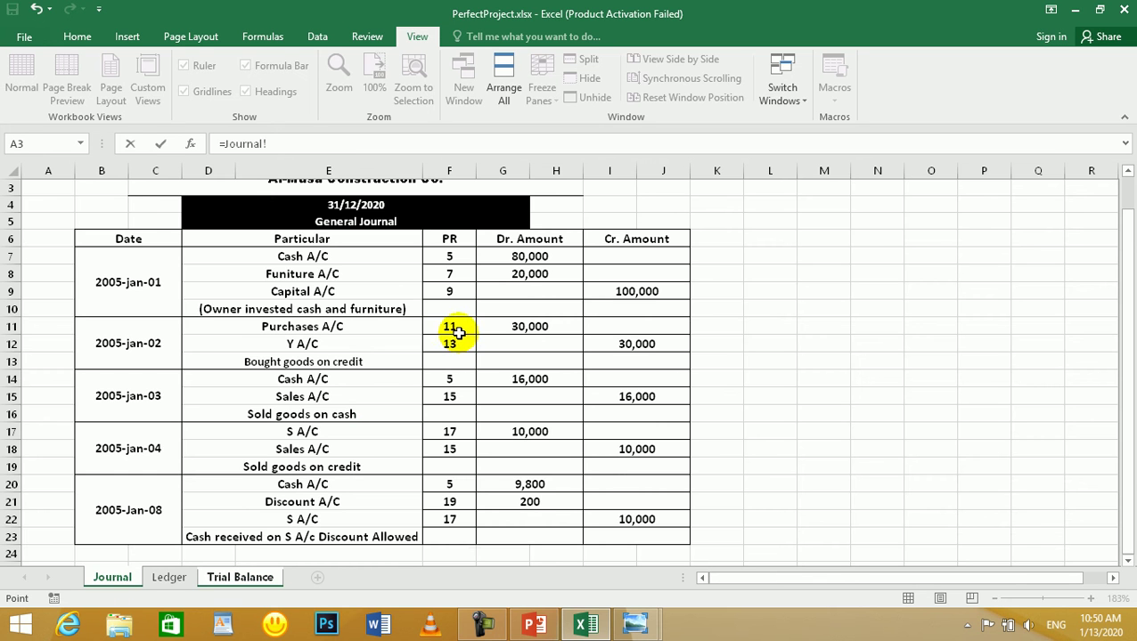
key("Return")
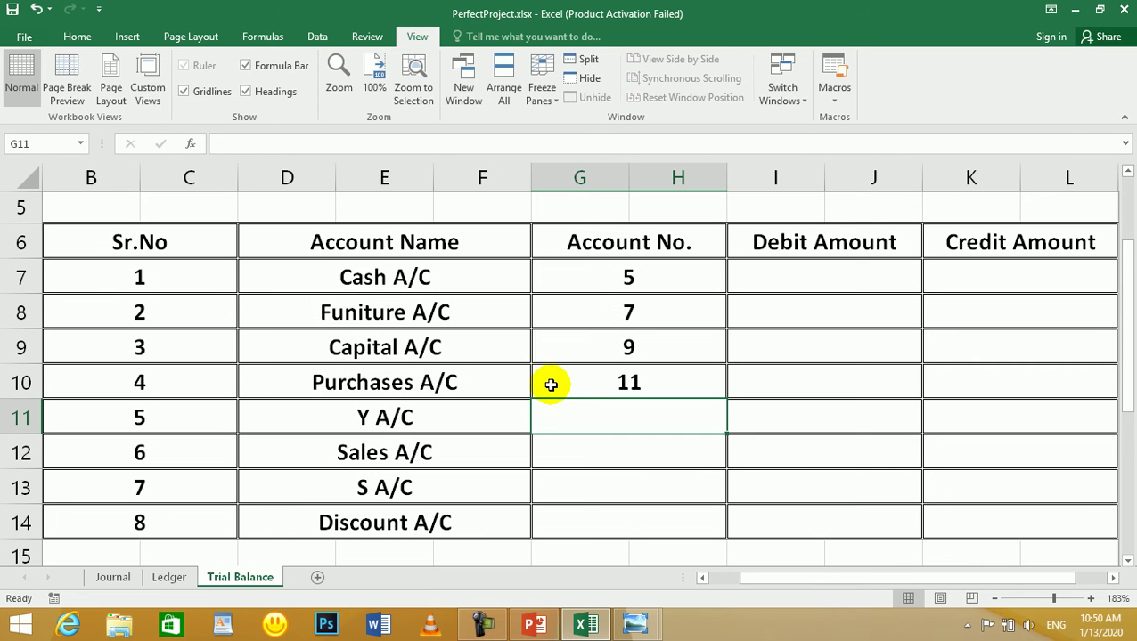
type("=")
left_click(112, 579)
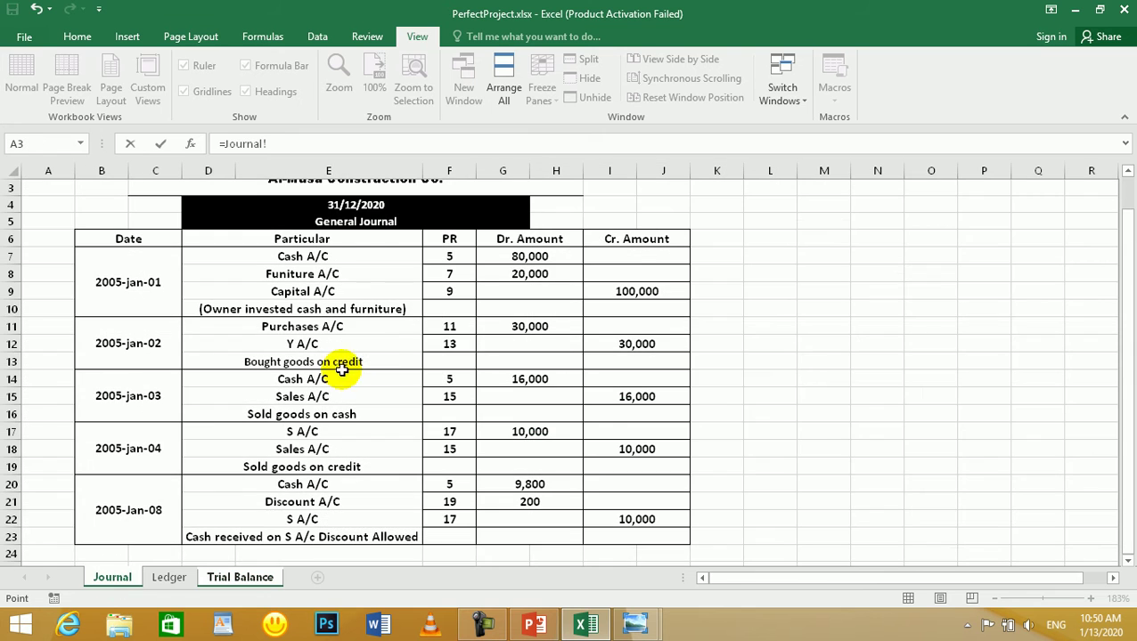
key("Return")
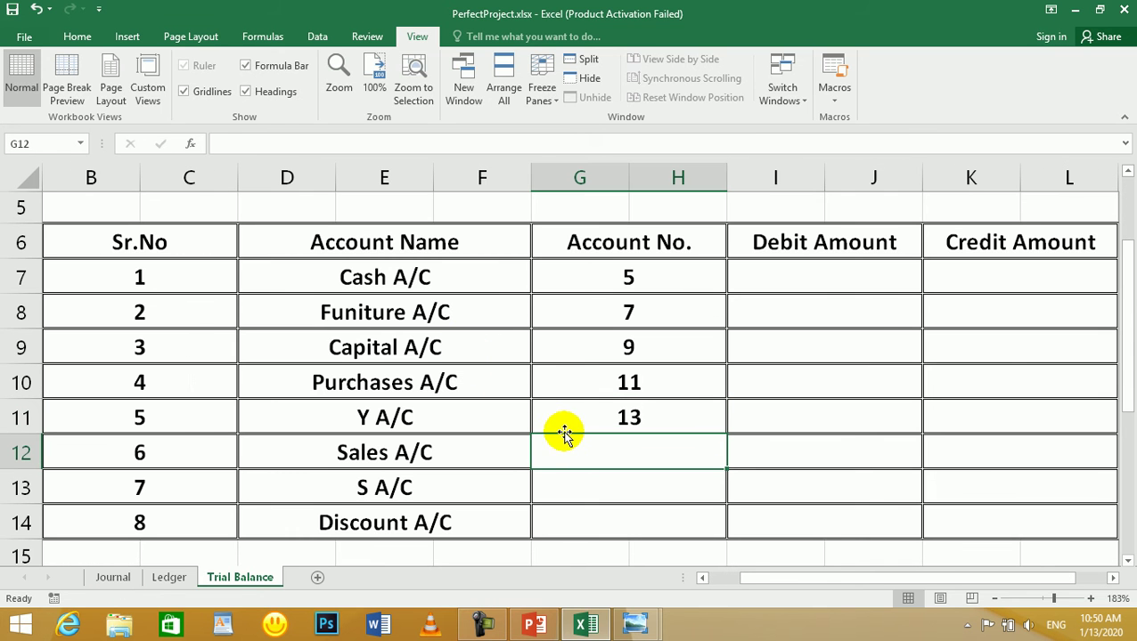
- Link the Sales and S account numbers in G12 and G13 to PR cells F15 and F17 of the Journal sheet
type("=")
left_click(113, 577)
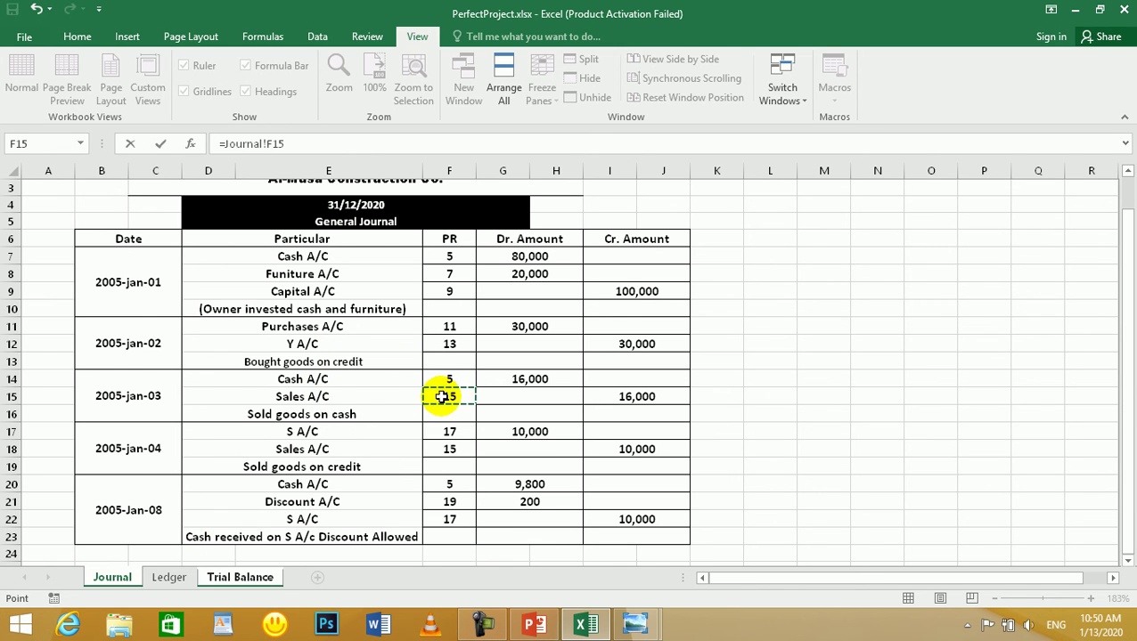
key("Return")
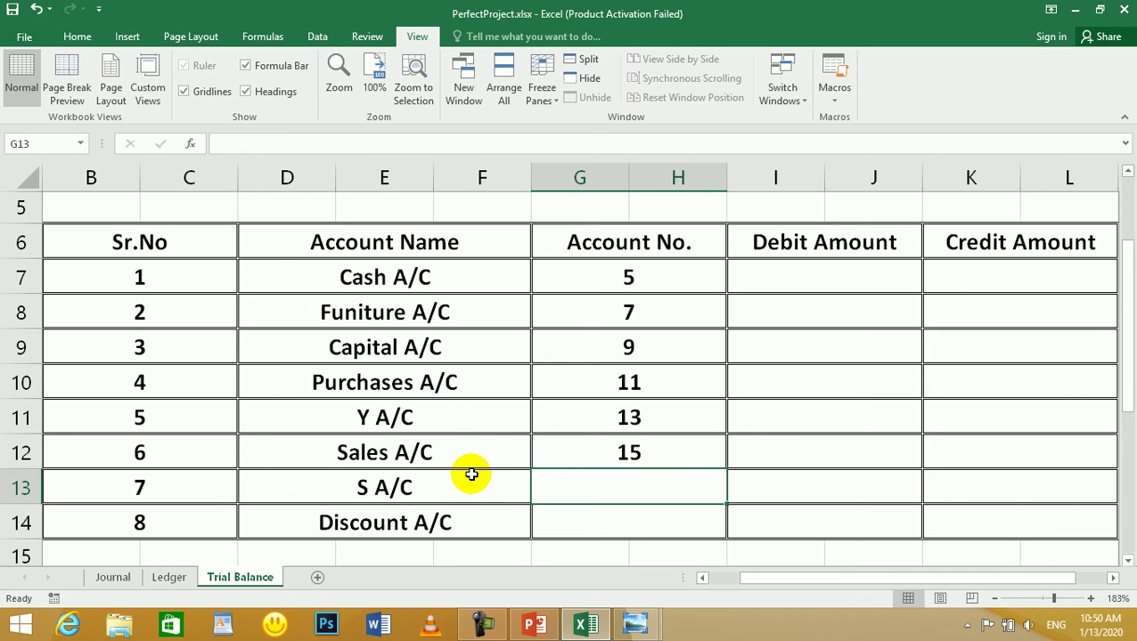
type("=")
left_click(123, 579)
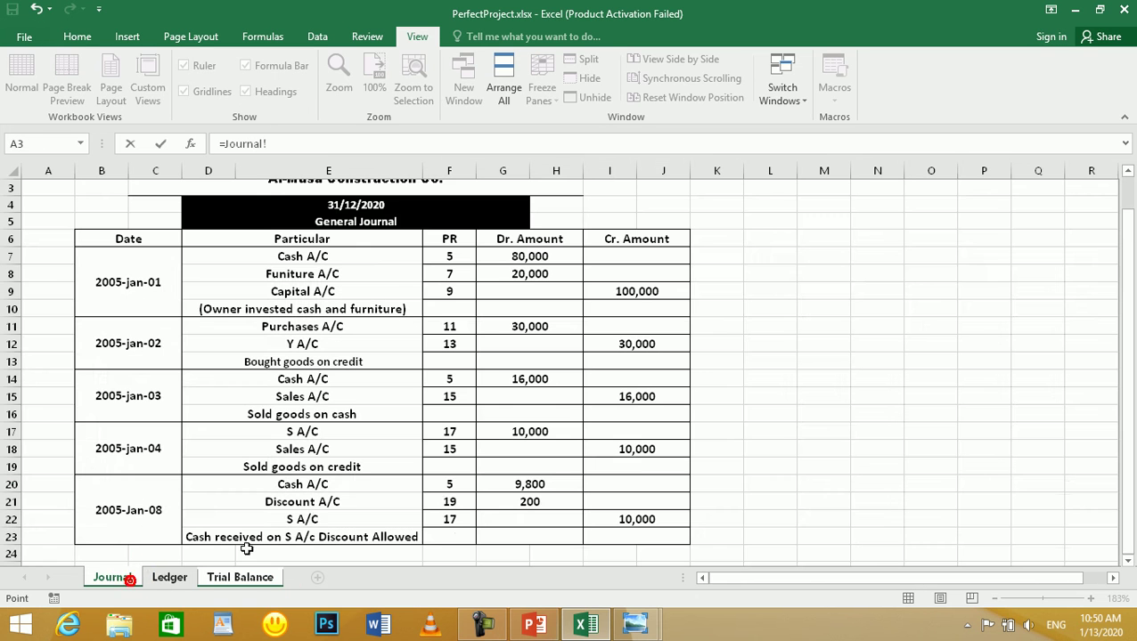
left_click(454, 432)
key("Return")
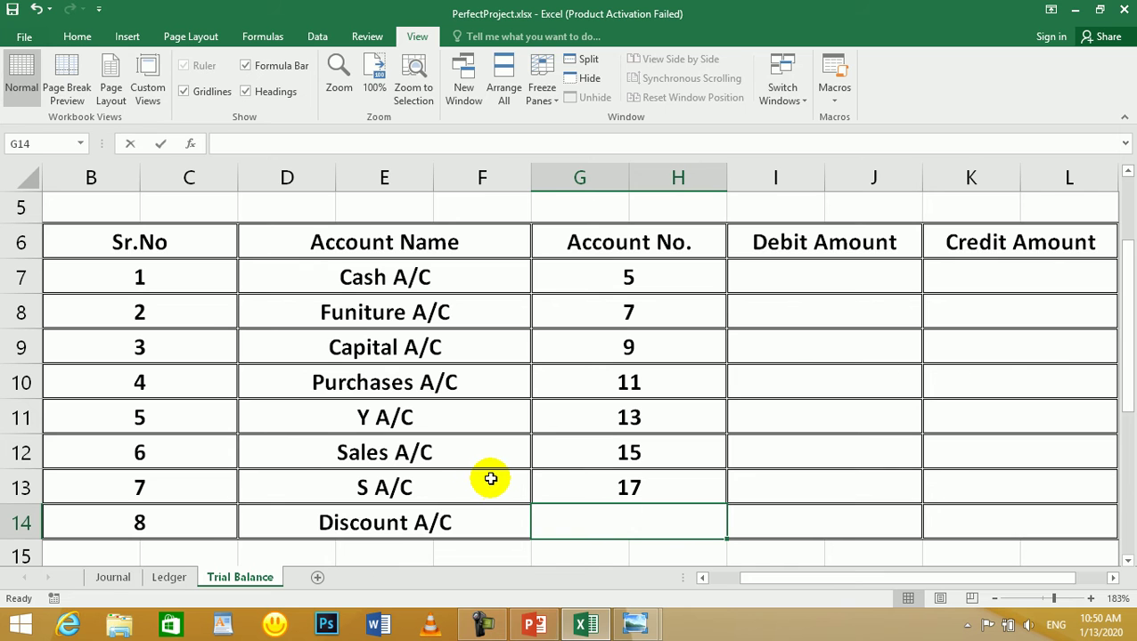
- Link the Discount A/C account number in G14 of the Trial Balance sheet to the Journal with =Journal!F21
type("=")
left_click(112, 577)
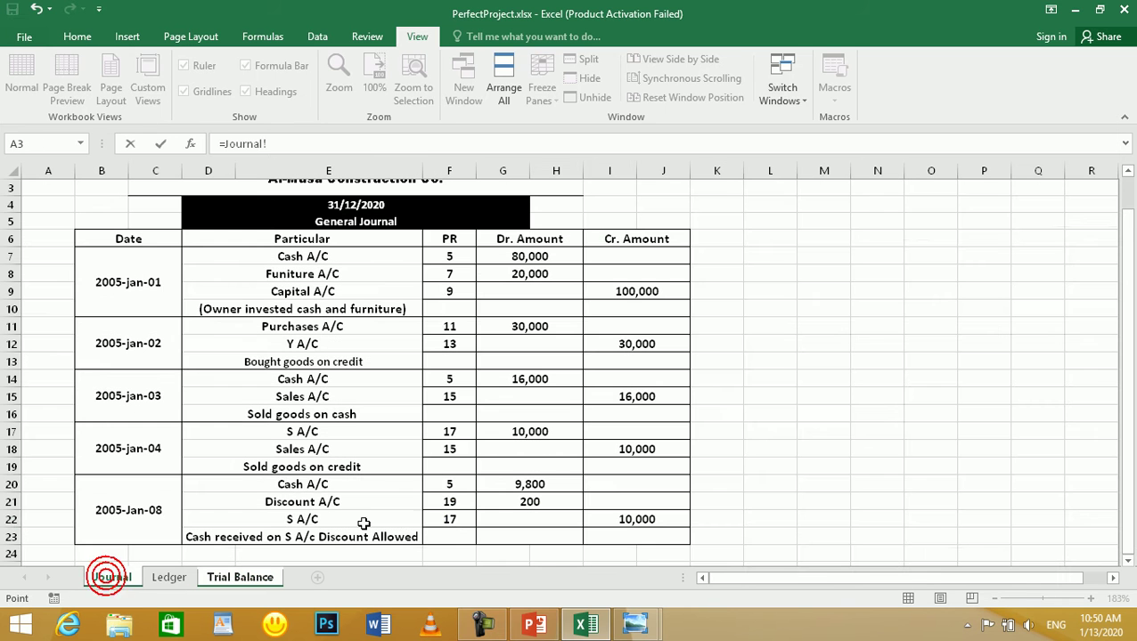
left_click(449, 504)
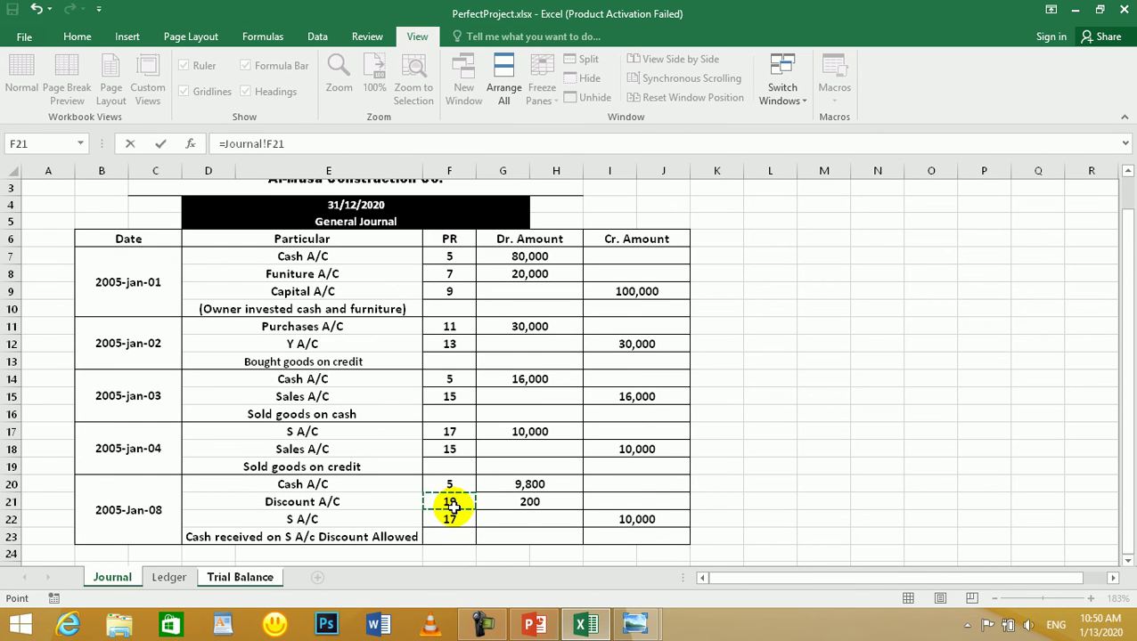
key("Return")
- Link the Cash A/C debit amount in I7 to its final debit balance in the general ledger with =Ledger!K11
left_click(827, 243)
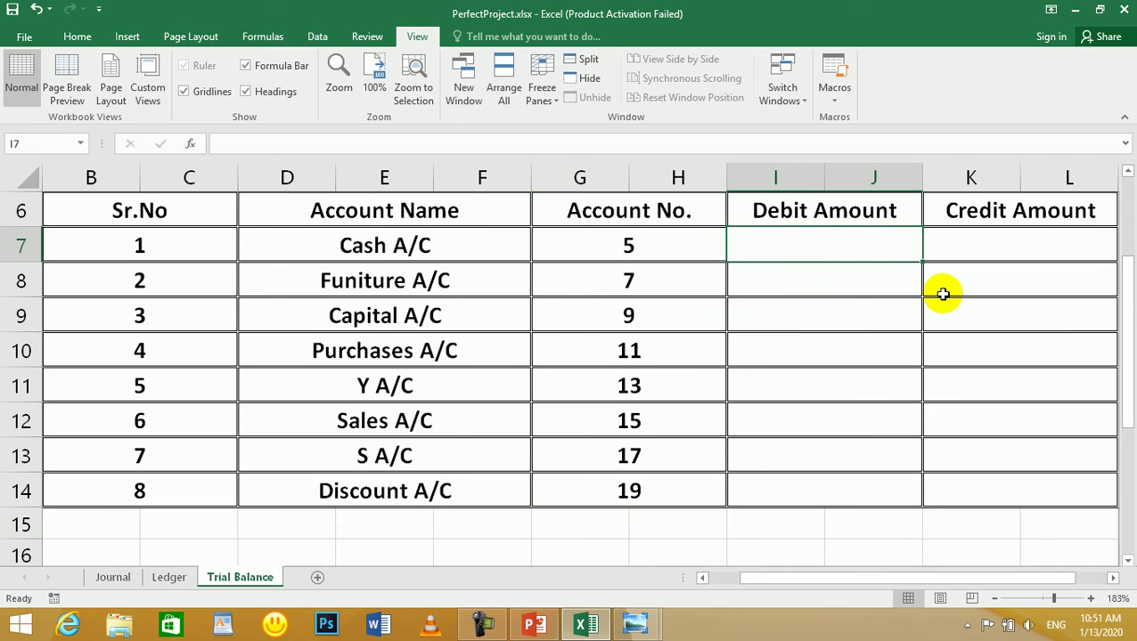
scroll(943, 294, "up", 2)
scroll(888, 364, "down", 2)
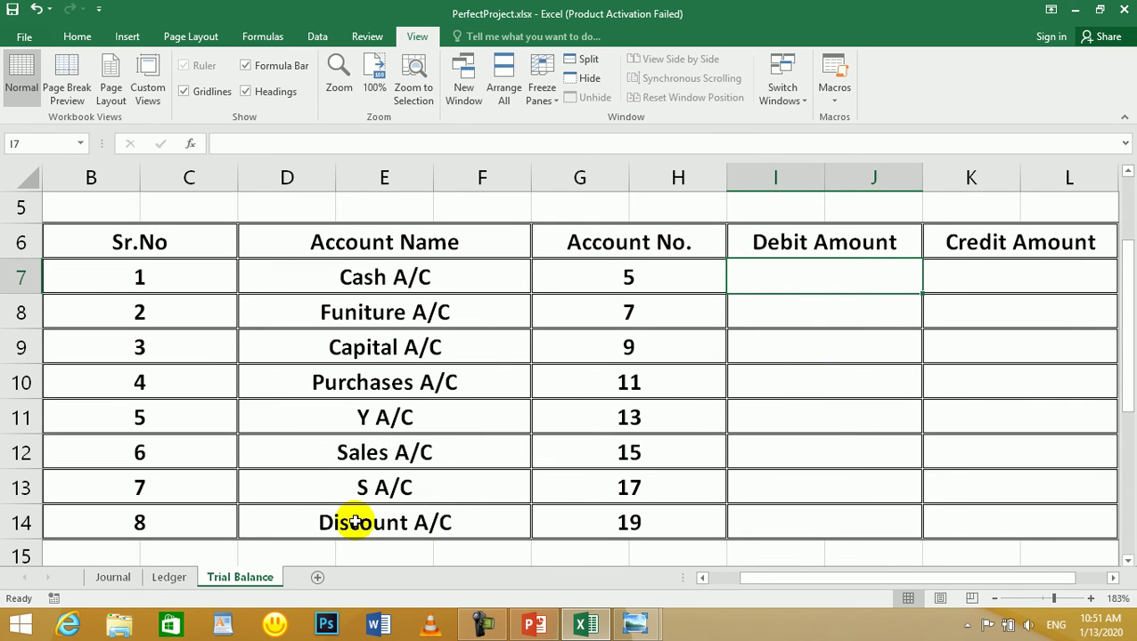
left_click(178, 579)
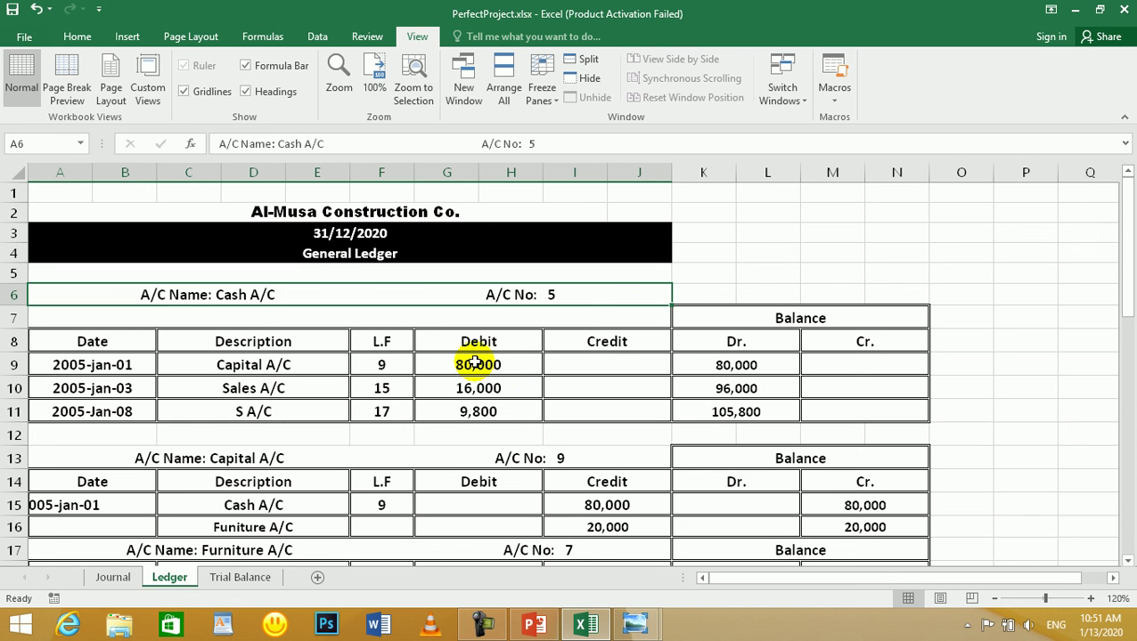
left_click(263, 578)
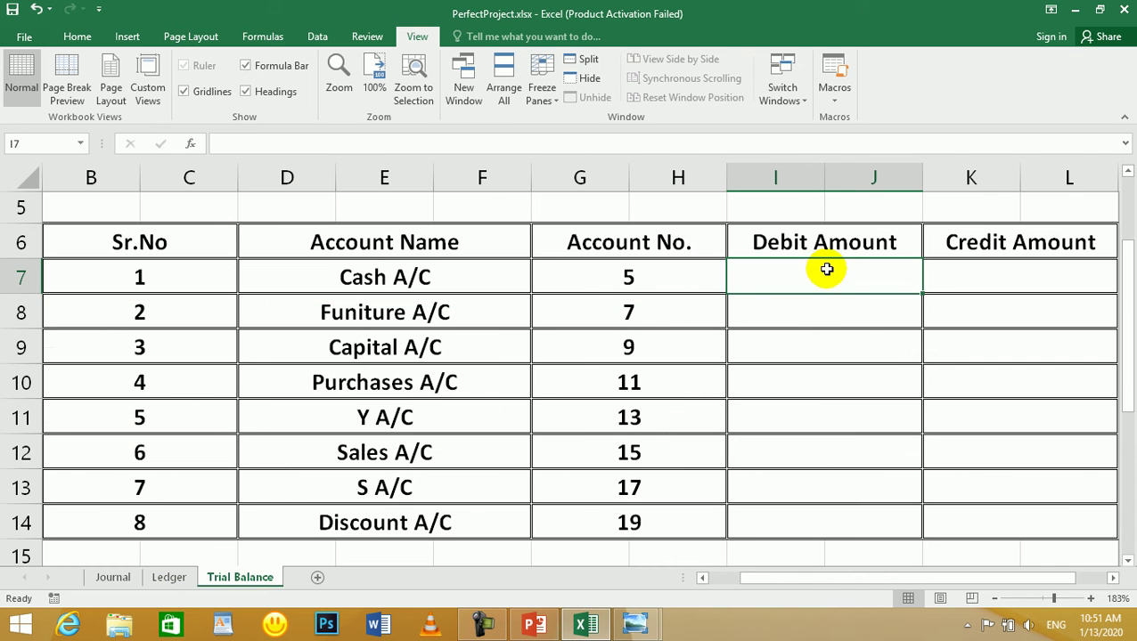
left_click(166, 579)
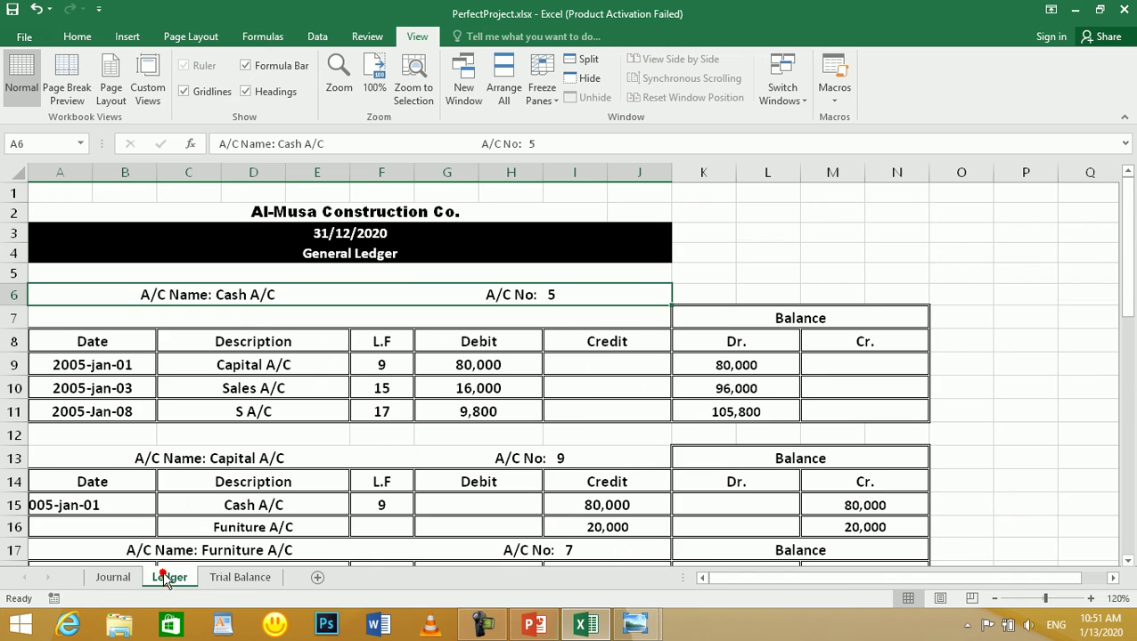
left_click(250, 578)
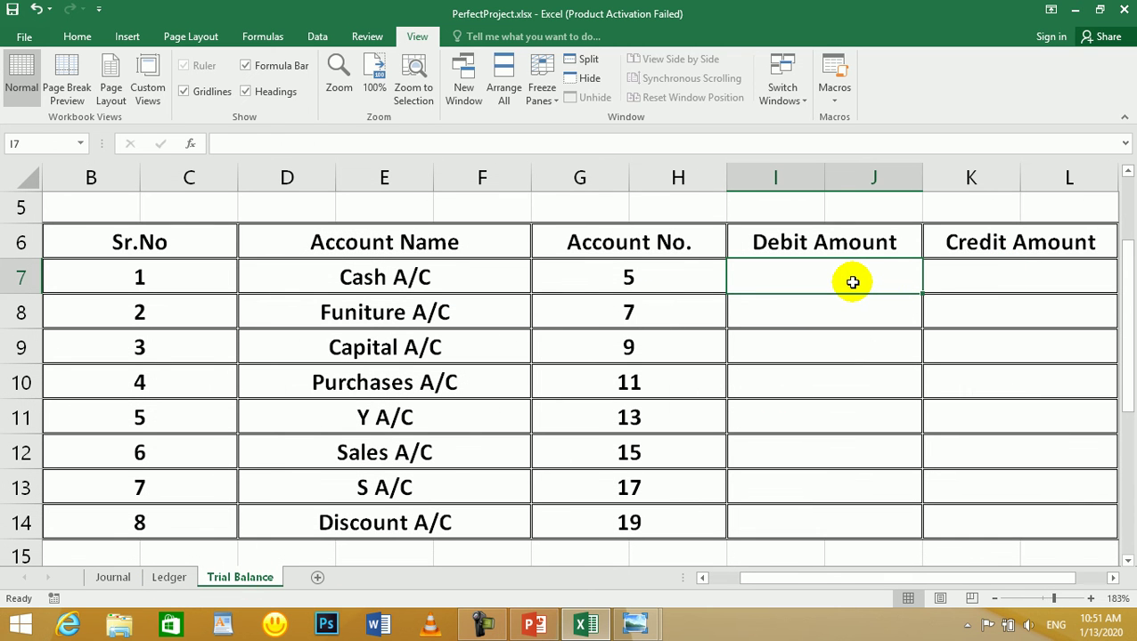
type("=")
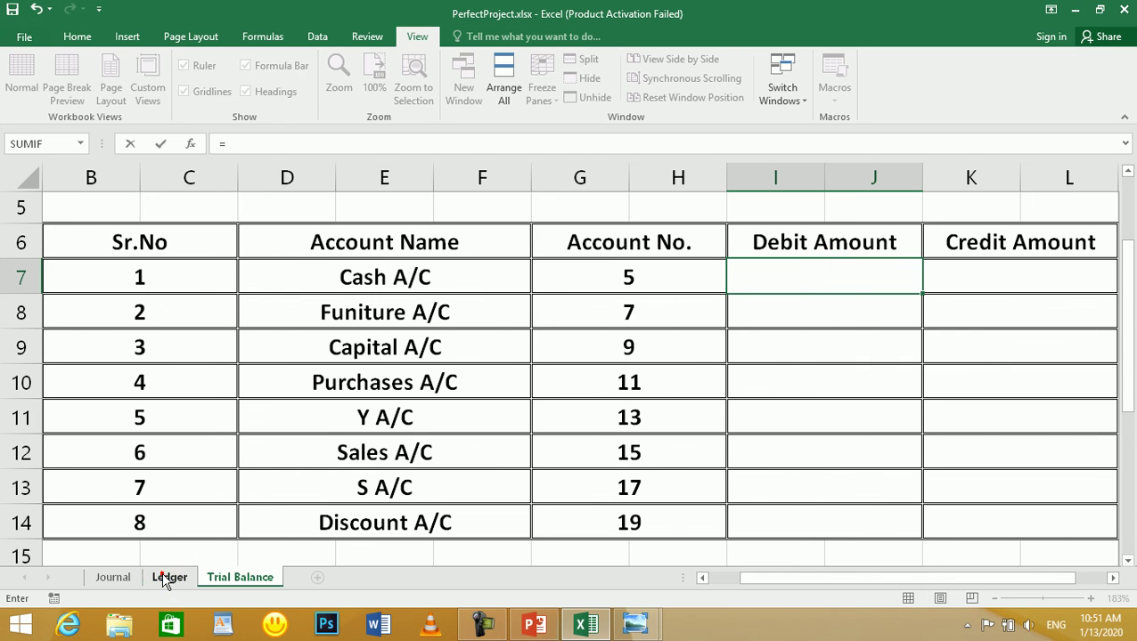
left_click(166, 579)
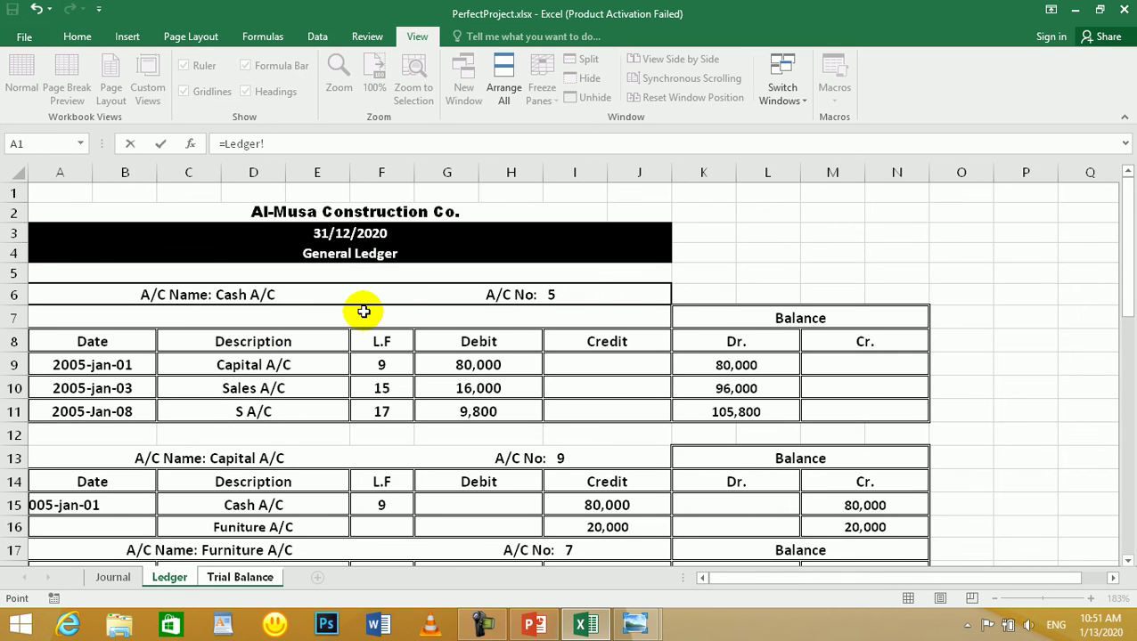
left_click(731, 417)
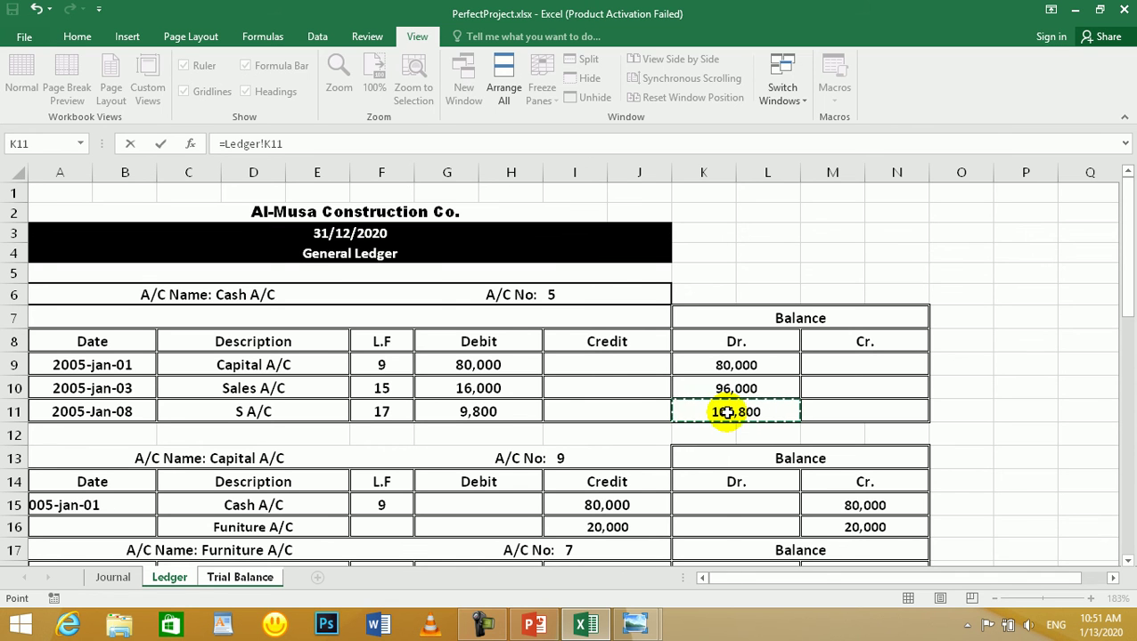
key("Return")
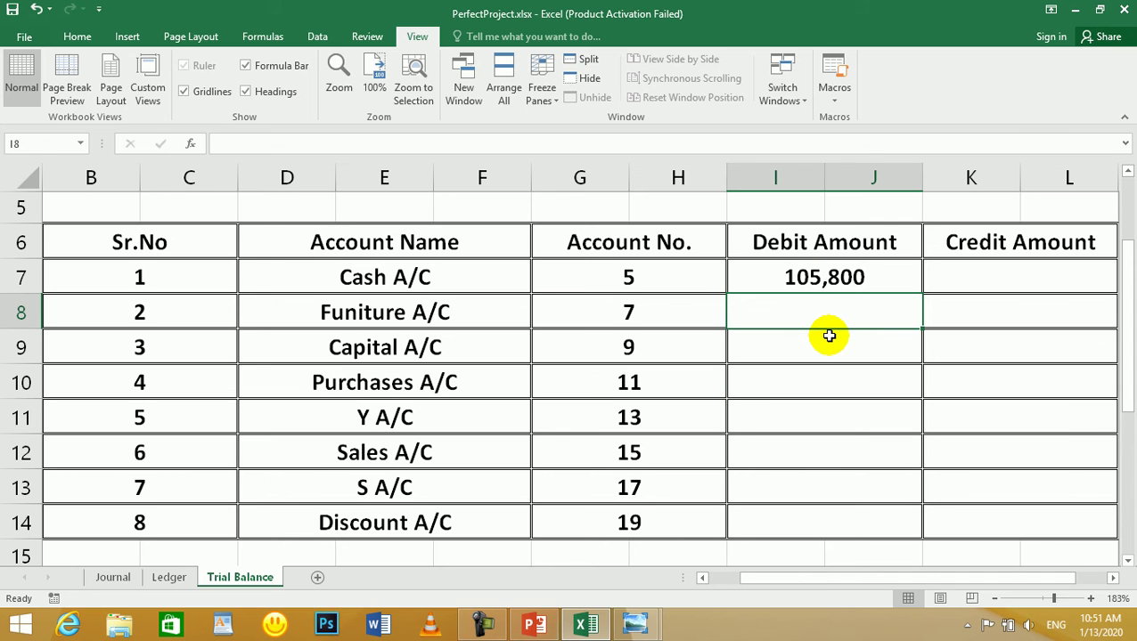
- Link the Furniture A/C debit amount in I8 of the Trial Balance to its debit balance in K19 of the Ledger sheet
type("=")
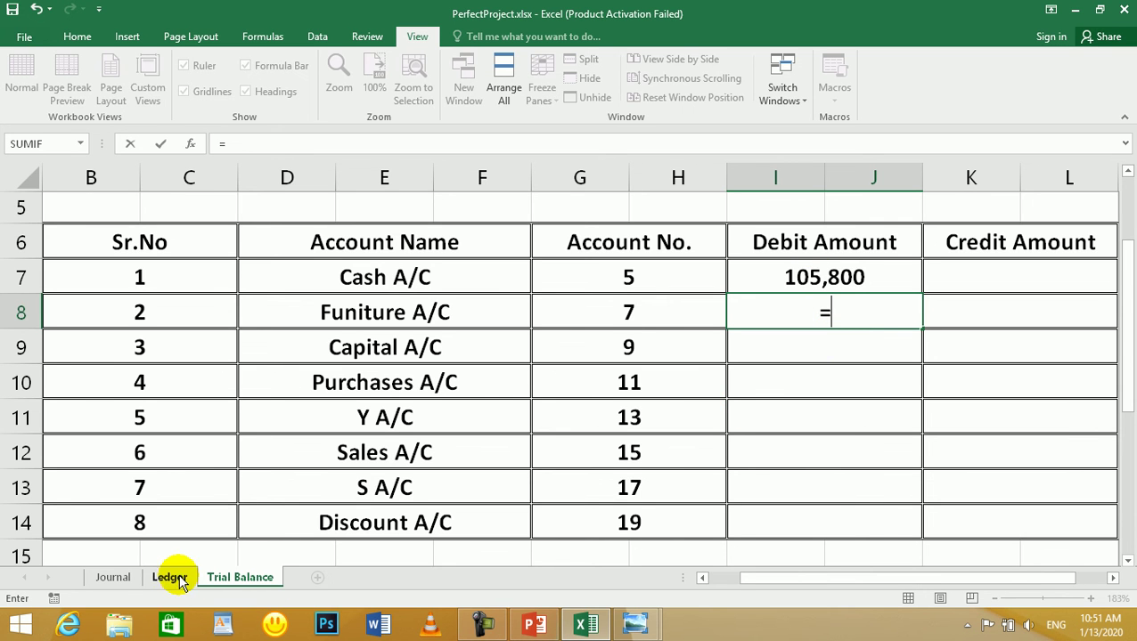
left_click(172, 578)
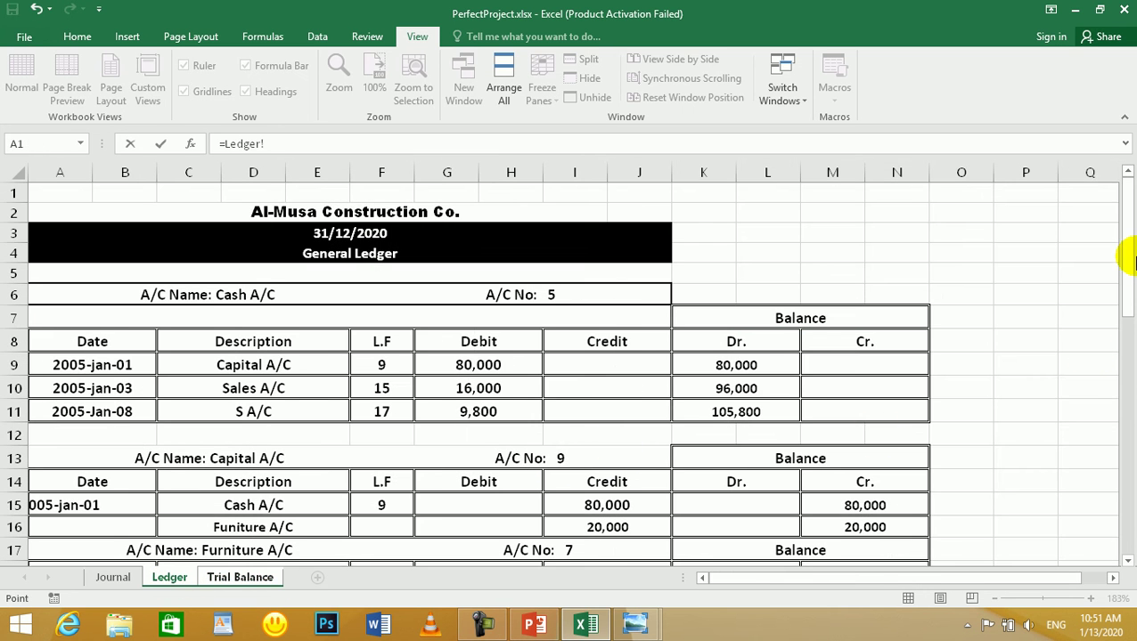
left_click_drag(1129, 247, 1125, 309)
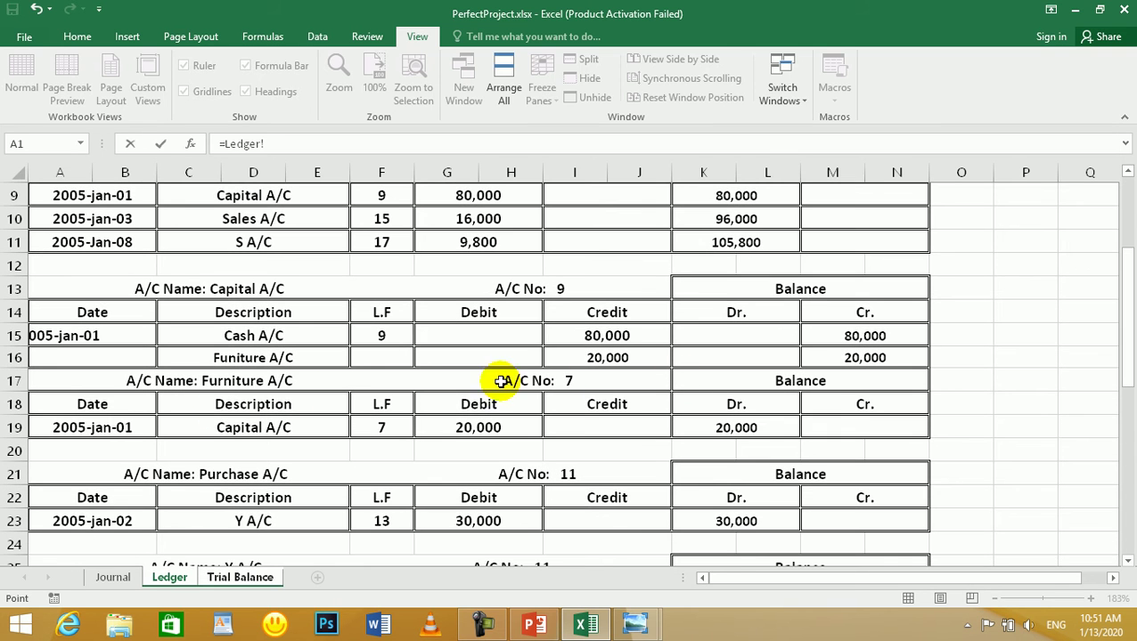
left_click(729, 429)
key("Return")
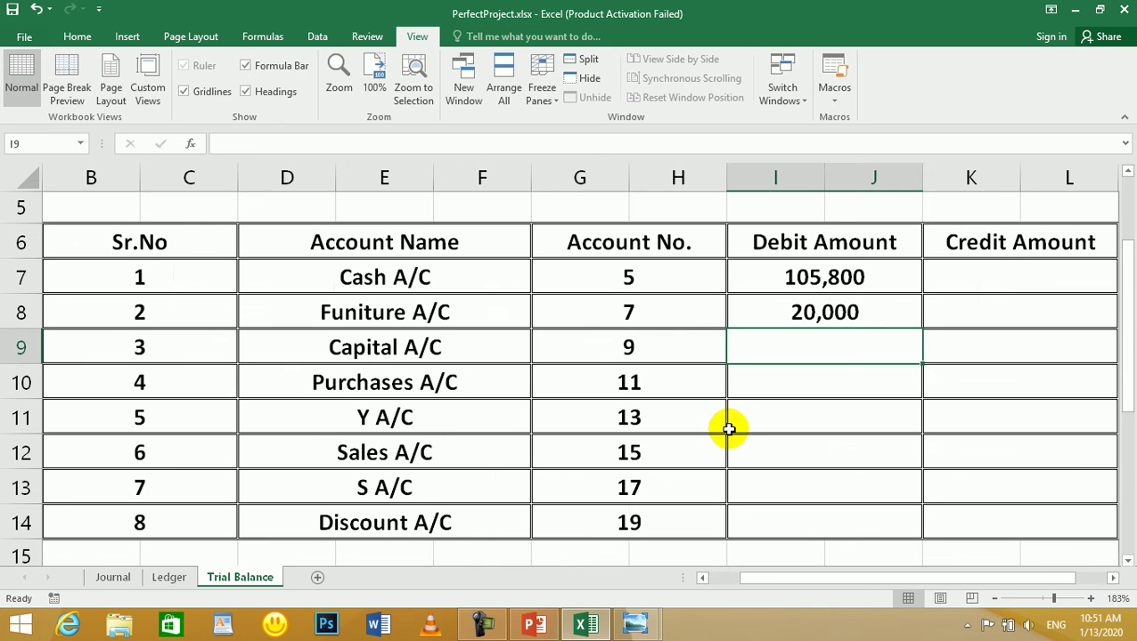
type("=")
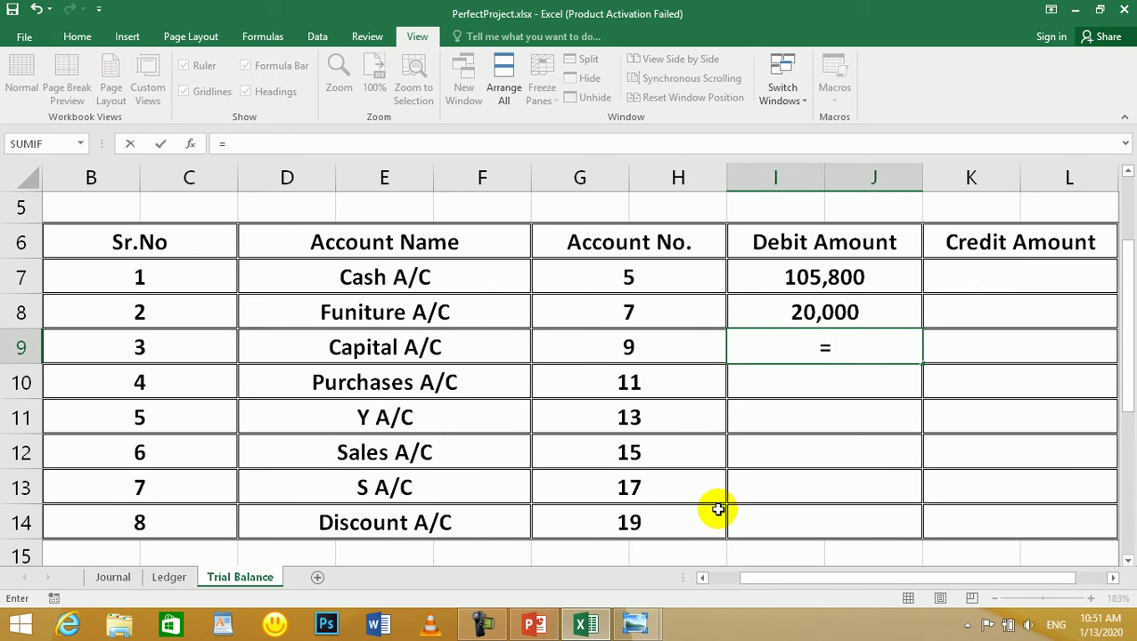
left_click(169, 578)
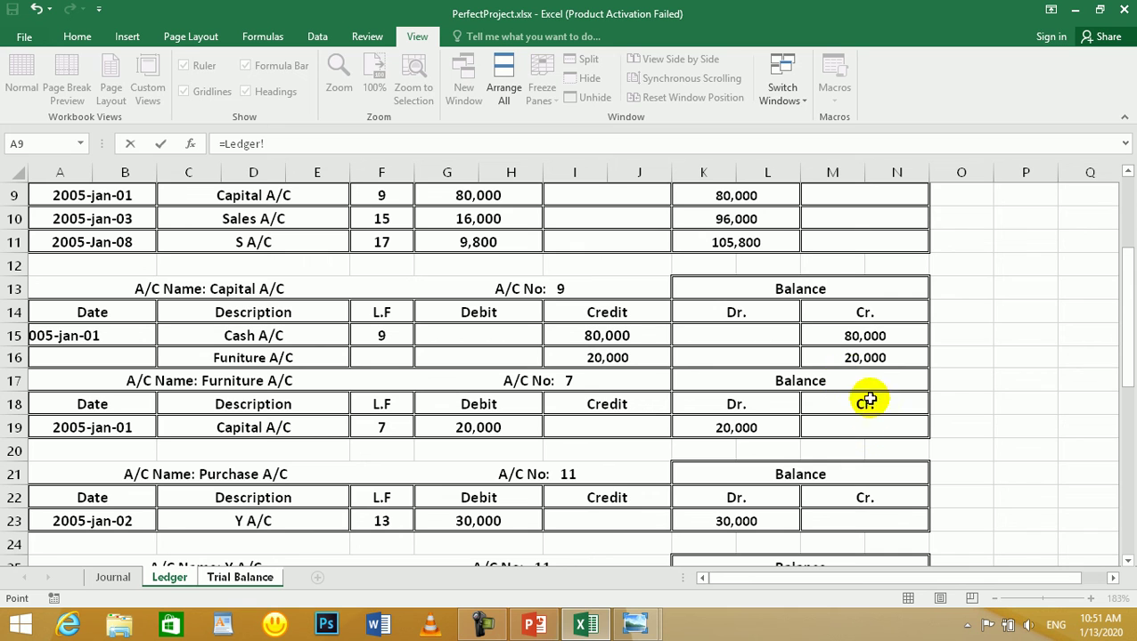
key("Escape")
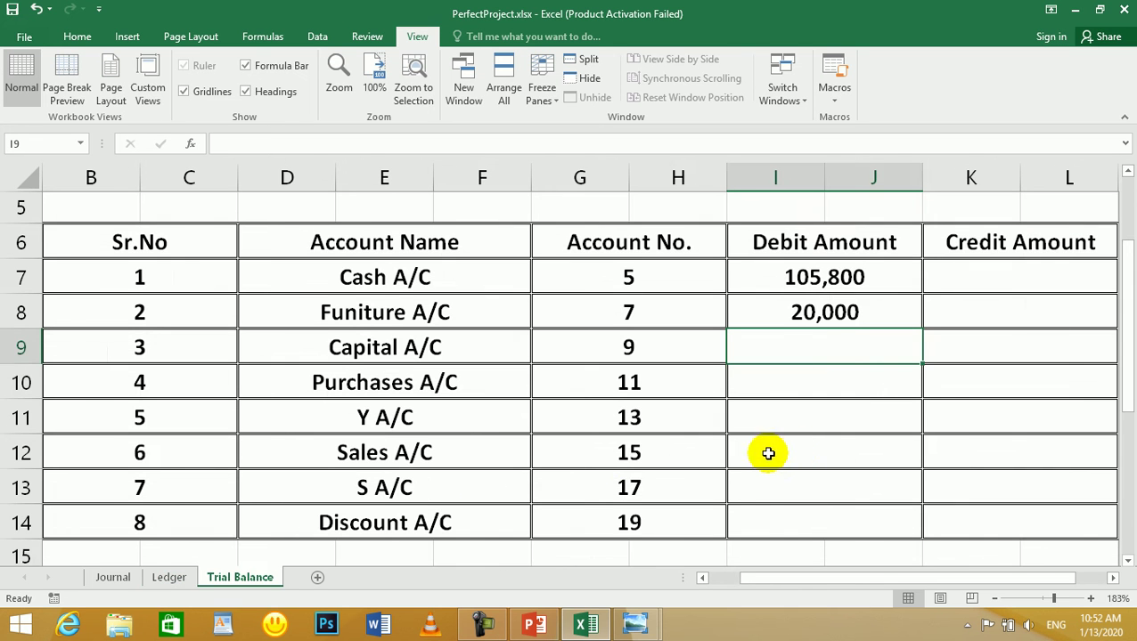
- Clear the Capital A/C credit balances in M15:M16 of the Ledger sheet
left_click(175, 580)
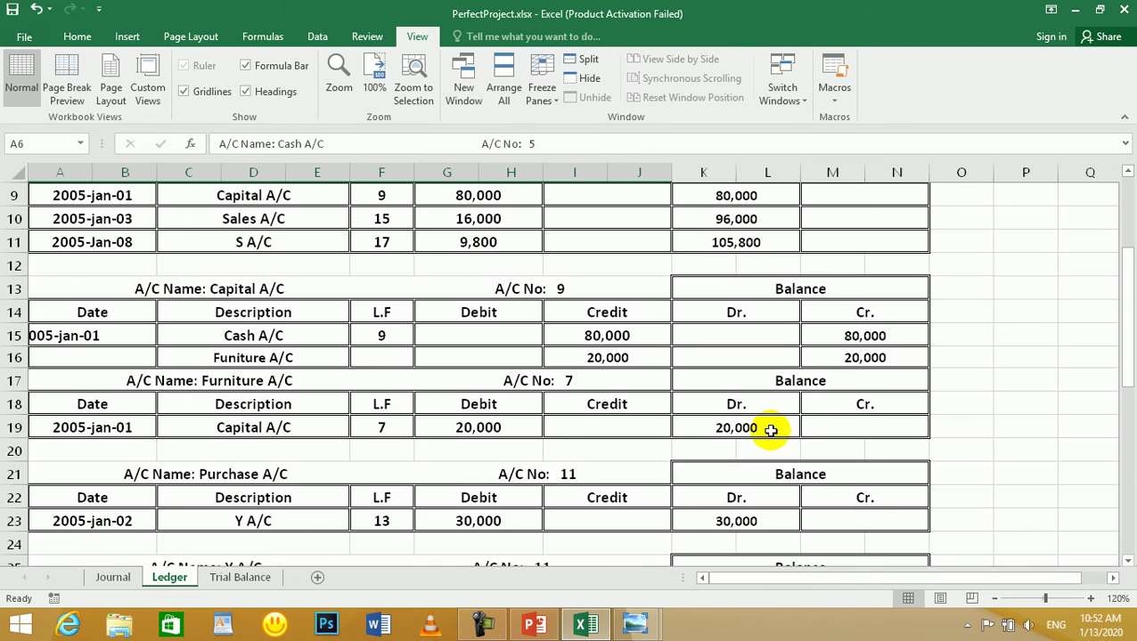
left_click(860, 379)
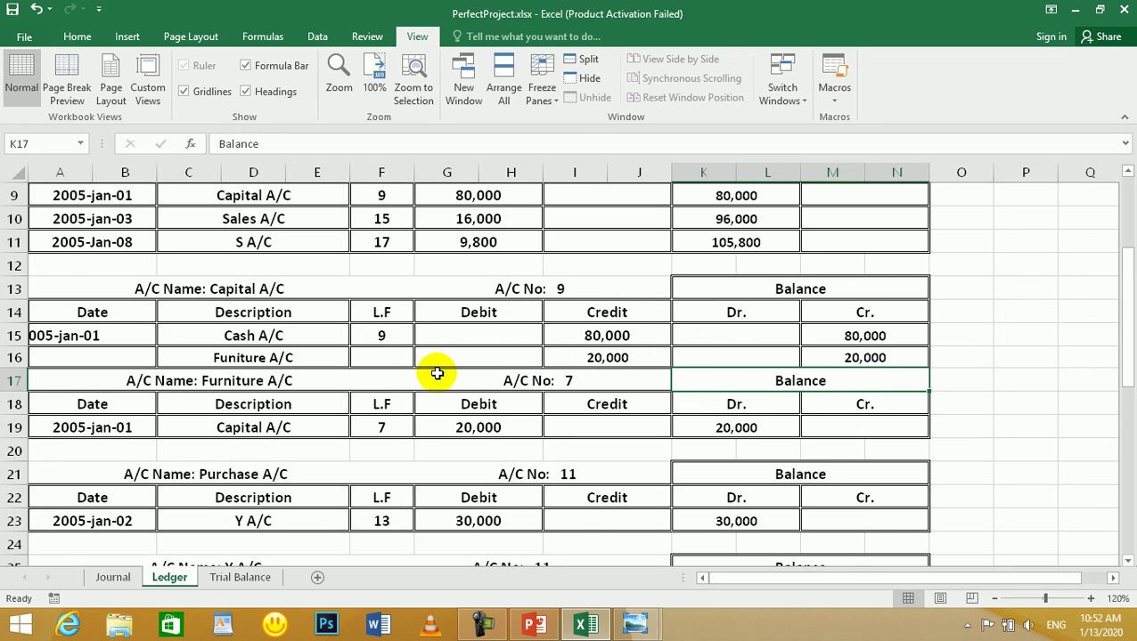
left_click(428, 412)
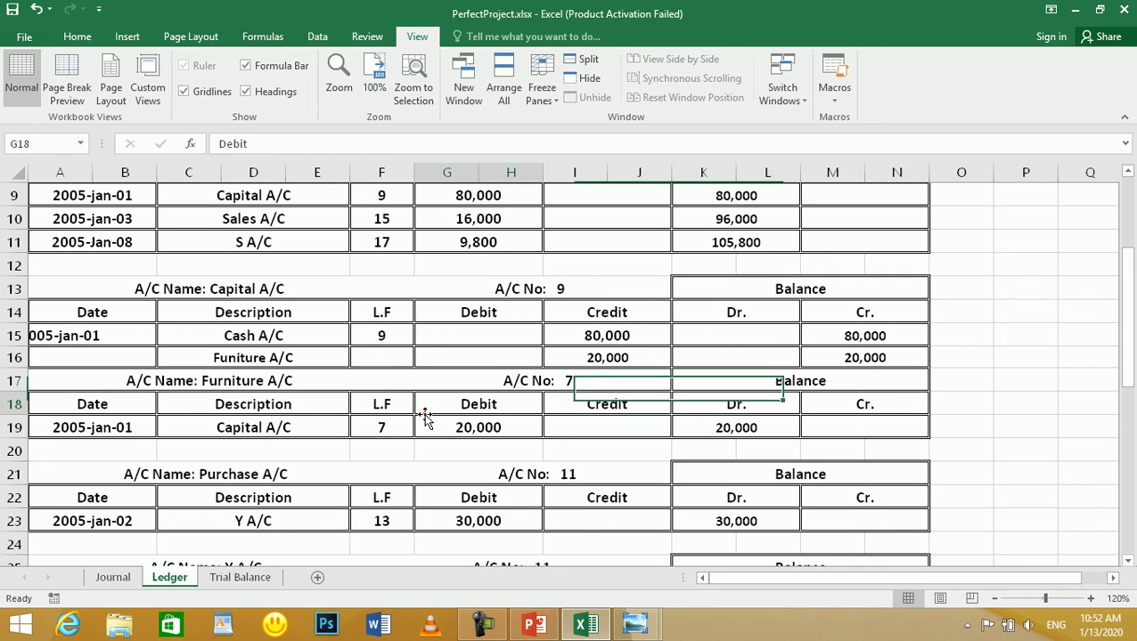
left_click(859, 384)
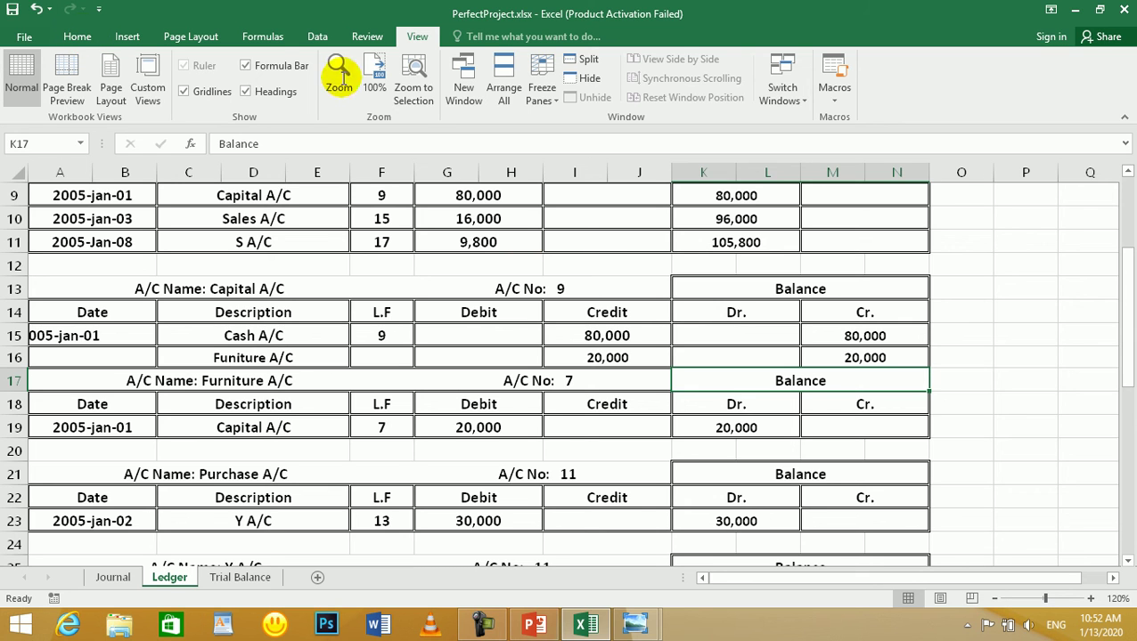
left_click(894, 336)
left_click_drag(894, 337, 829, 353)
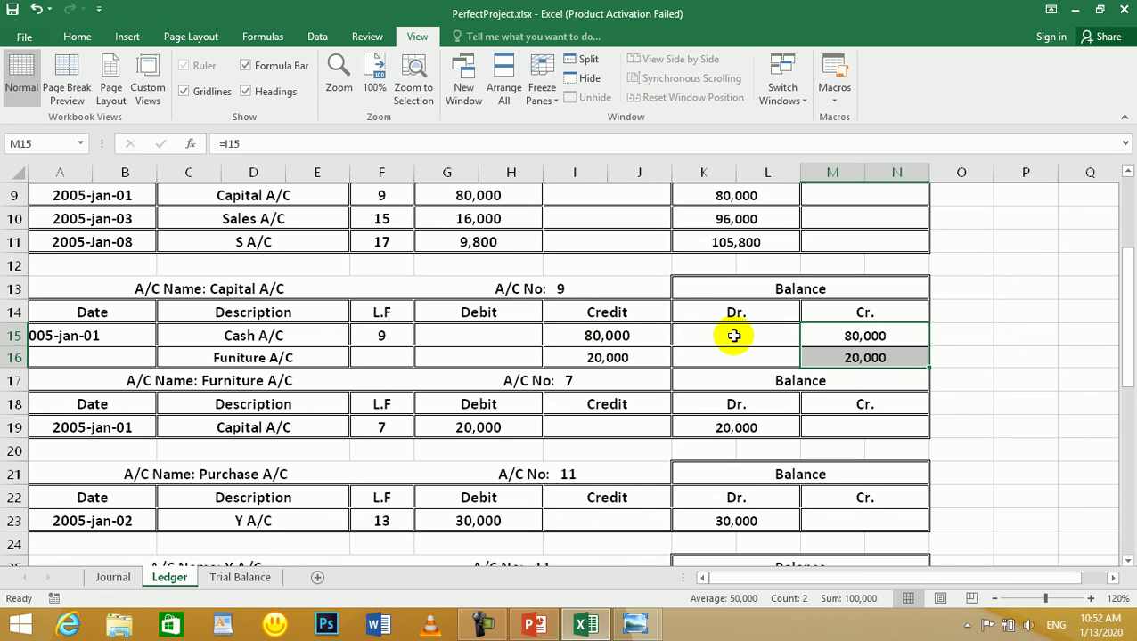
key("Delete")
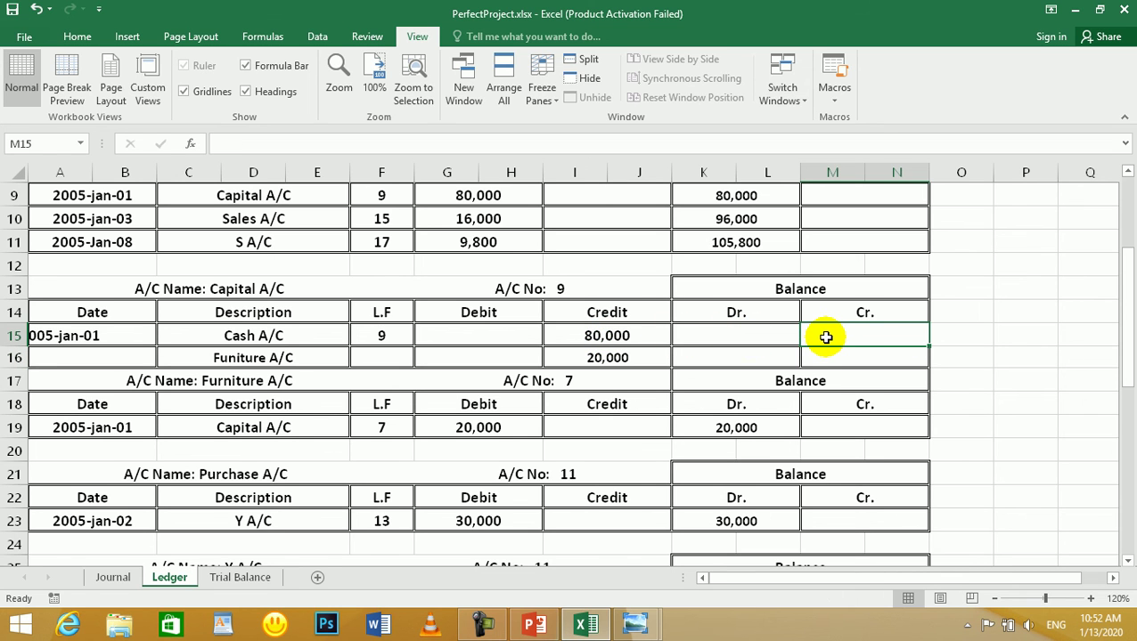
- Enter the Capital A/C running credit balances in the Ledger, with =I15 in M15 and =I15+I16 in M16
type("=")
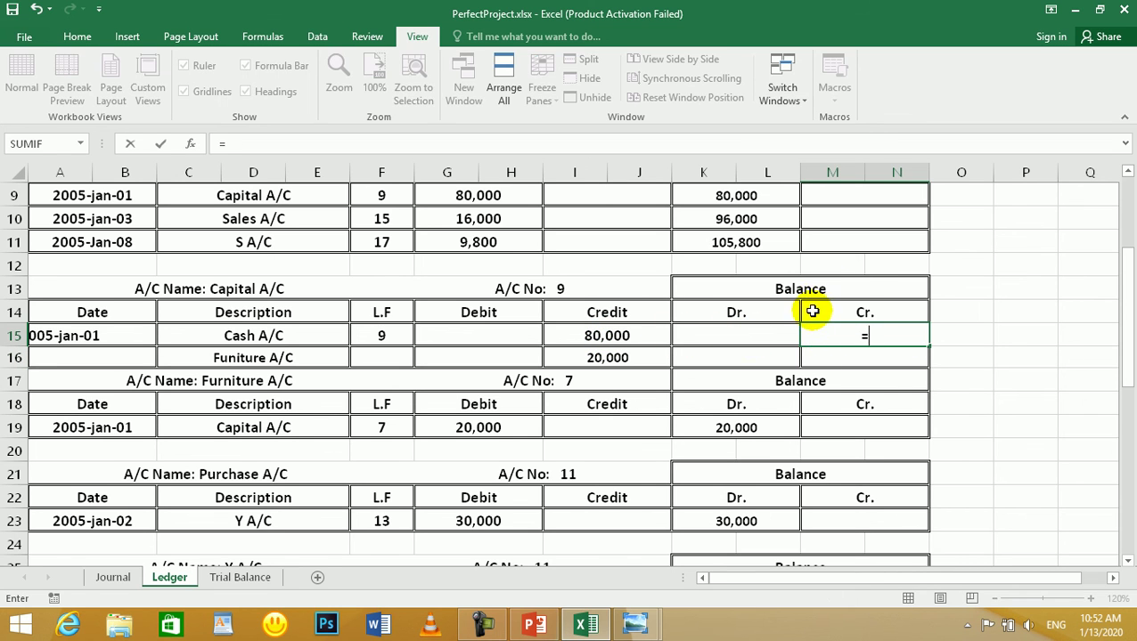
key("Escape")
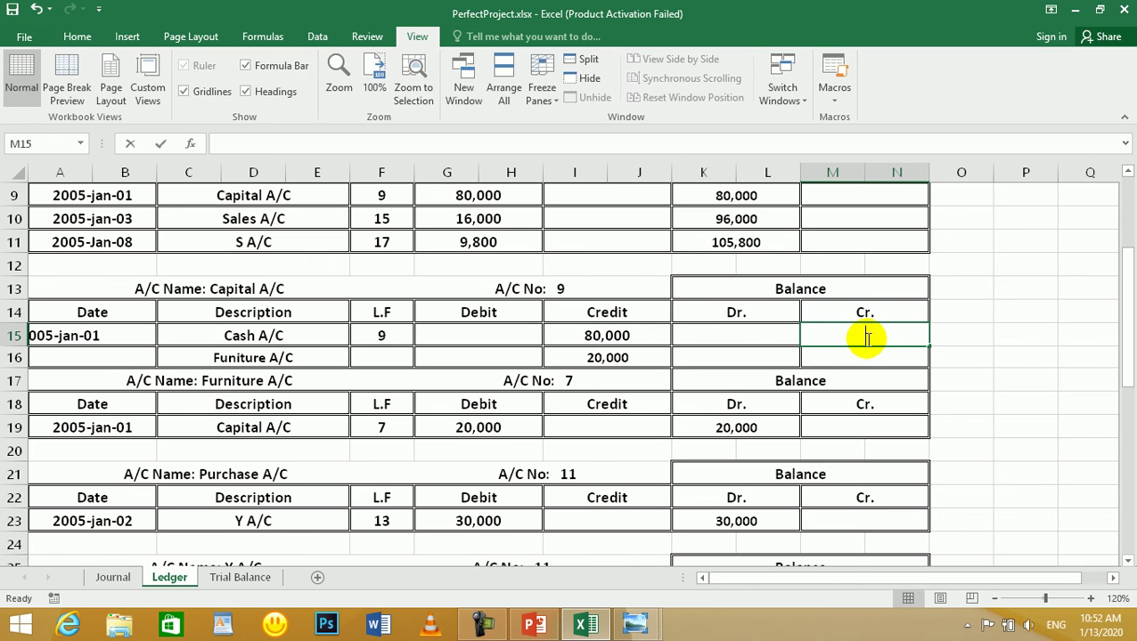
type("=")
left_click(631, 334)
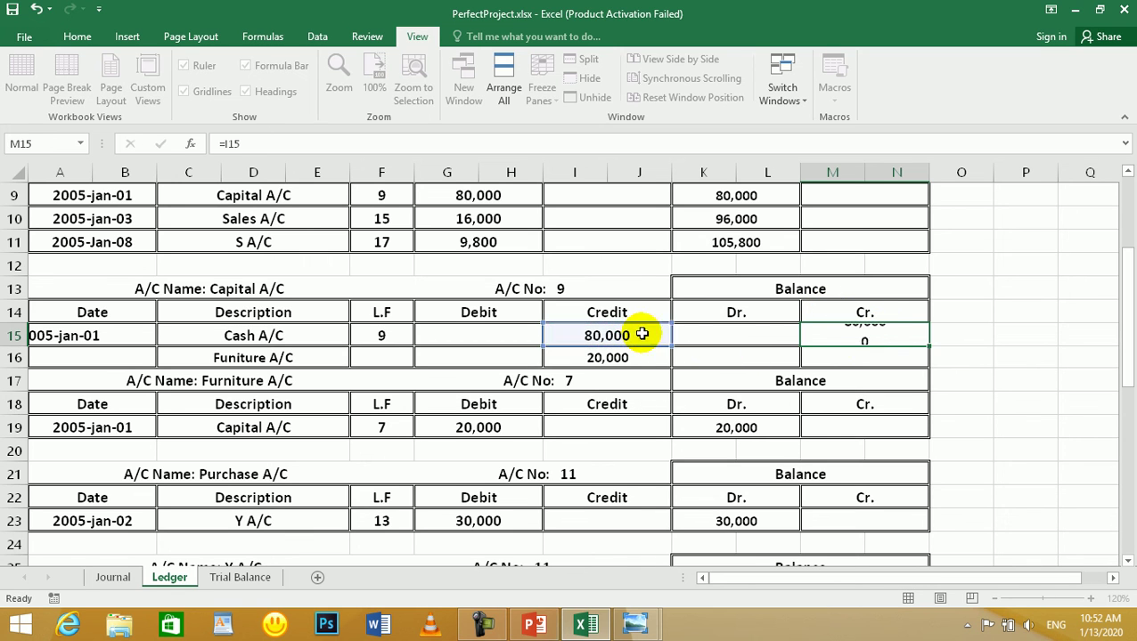
key("Return")
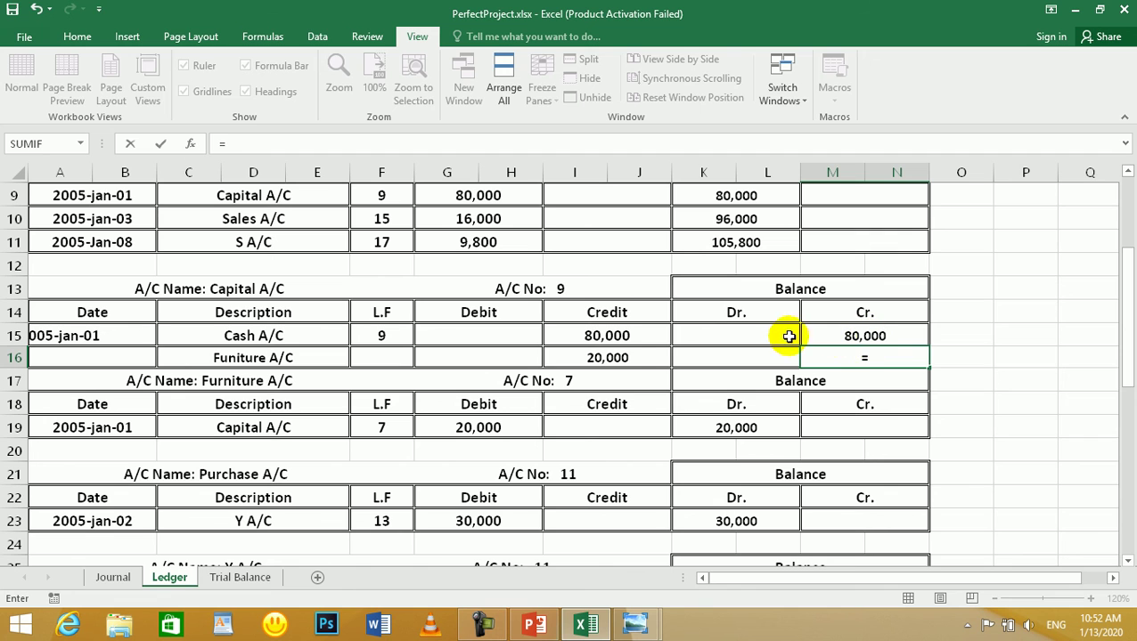
left_click(615, 336)
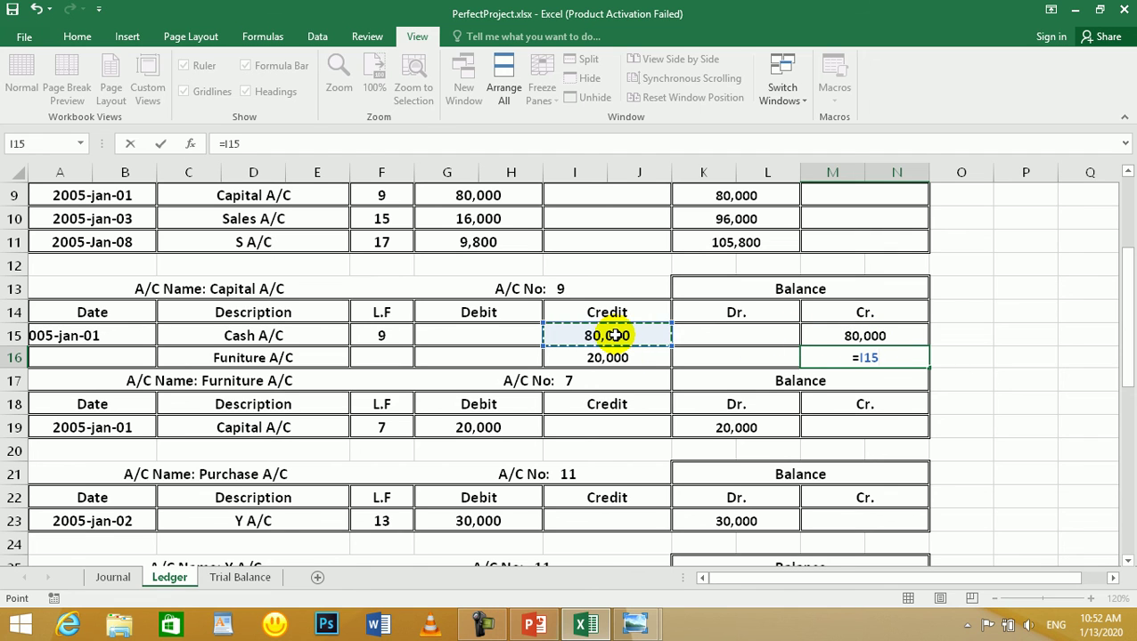
left_click(621, 358)
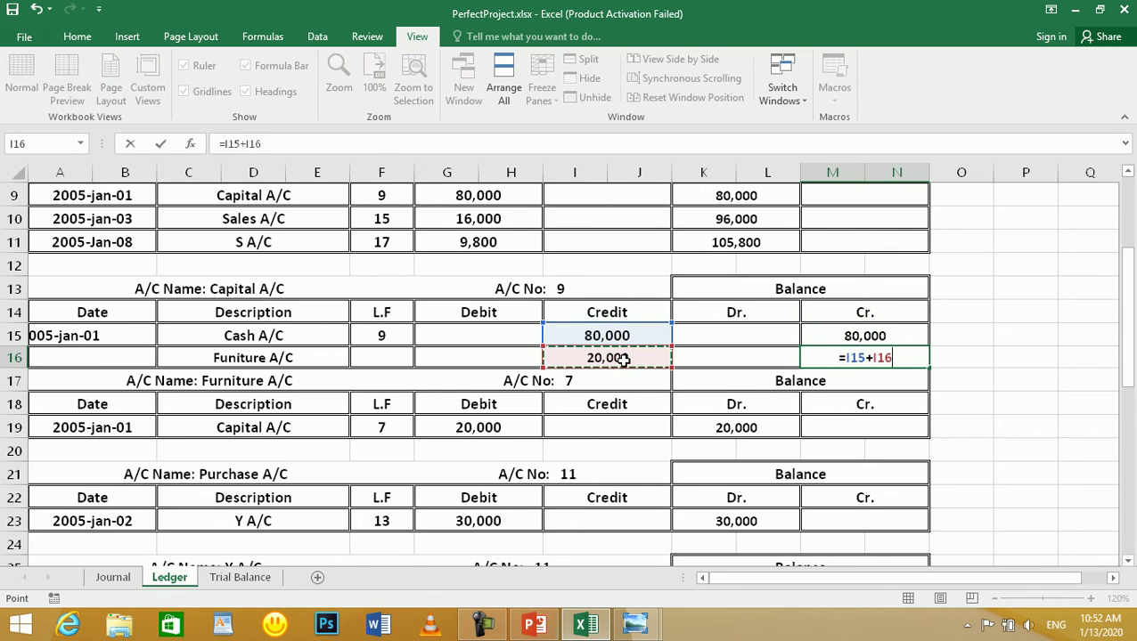
key("Return")
left_click(869, 358)
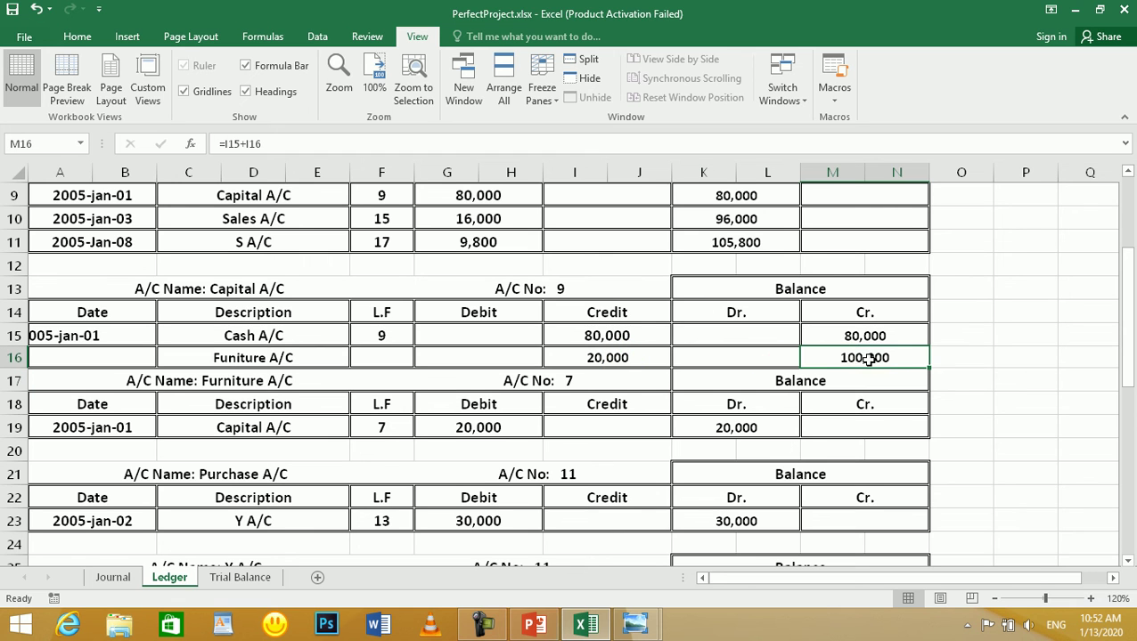
- Try to link the Capital A/C amount in debit cell I9 of the Trial Balance to the ledger with =Ledger!M16
left_click(235, 578)
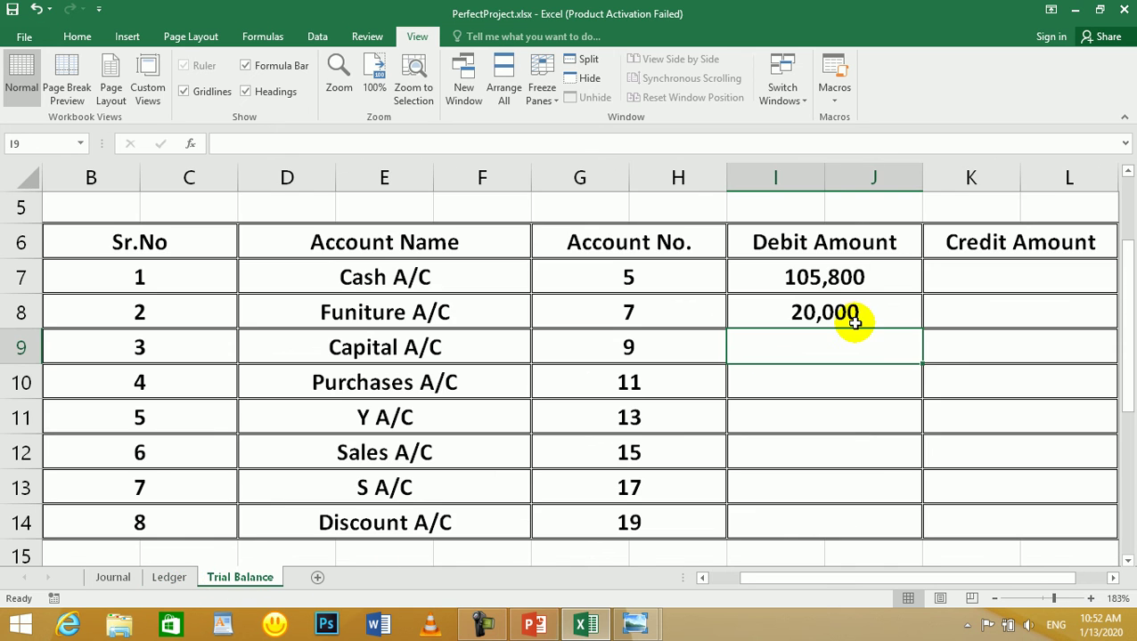
type("=")
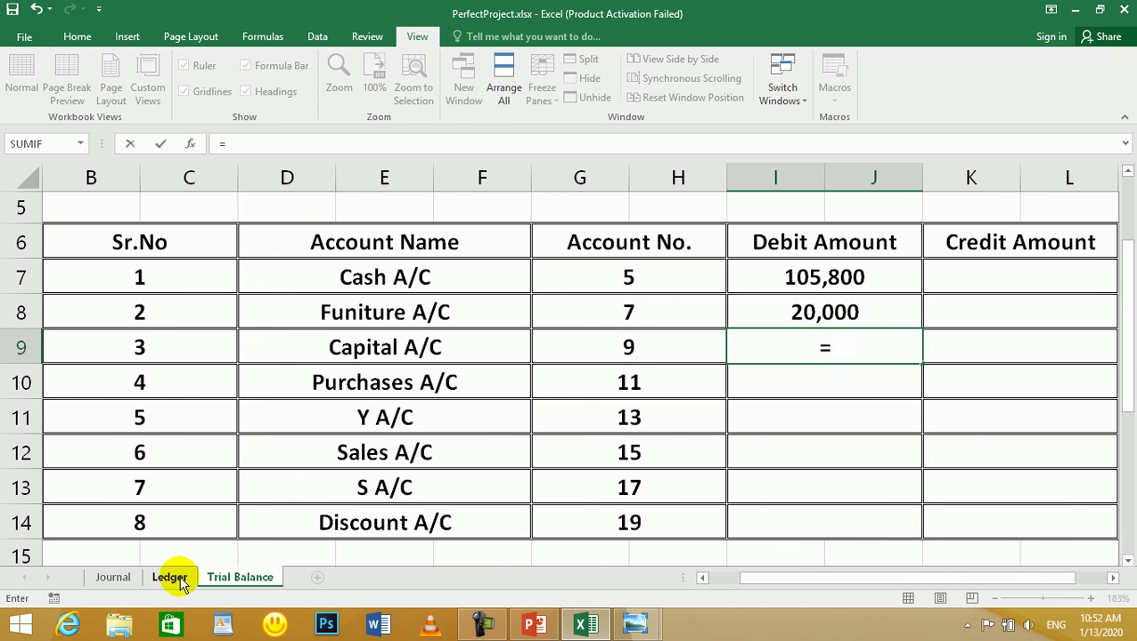
left_click(169, 578)
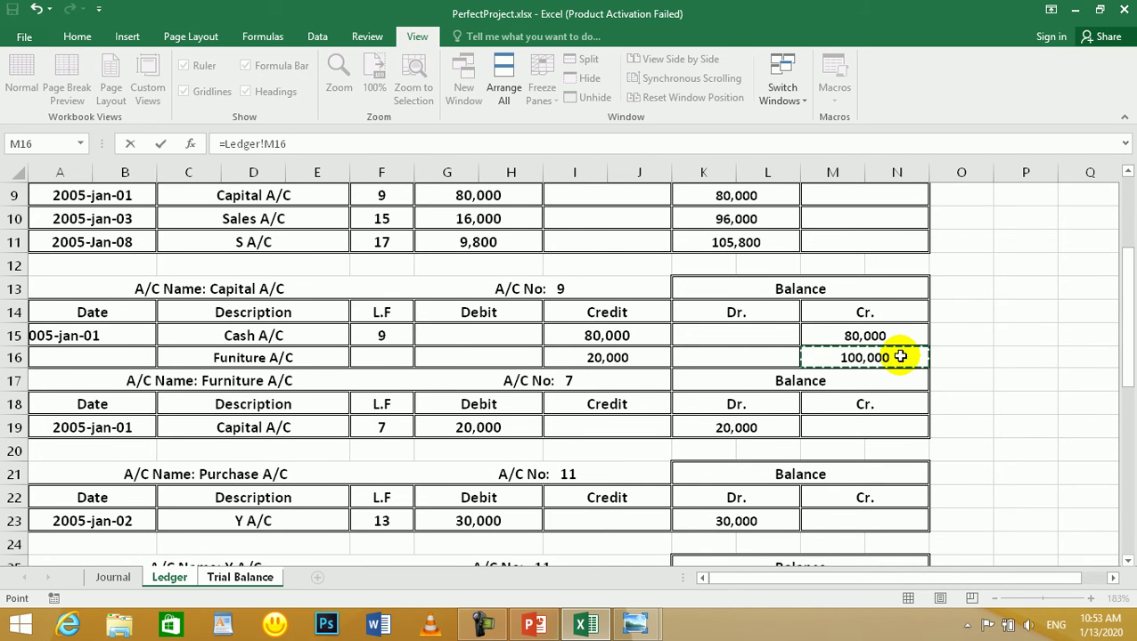
key("Return")
left_click(896, 356)
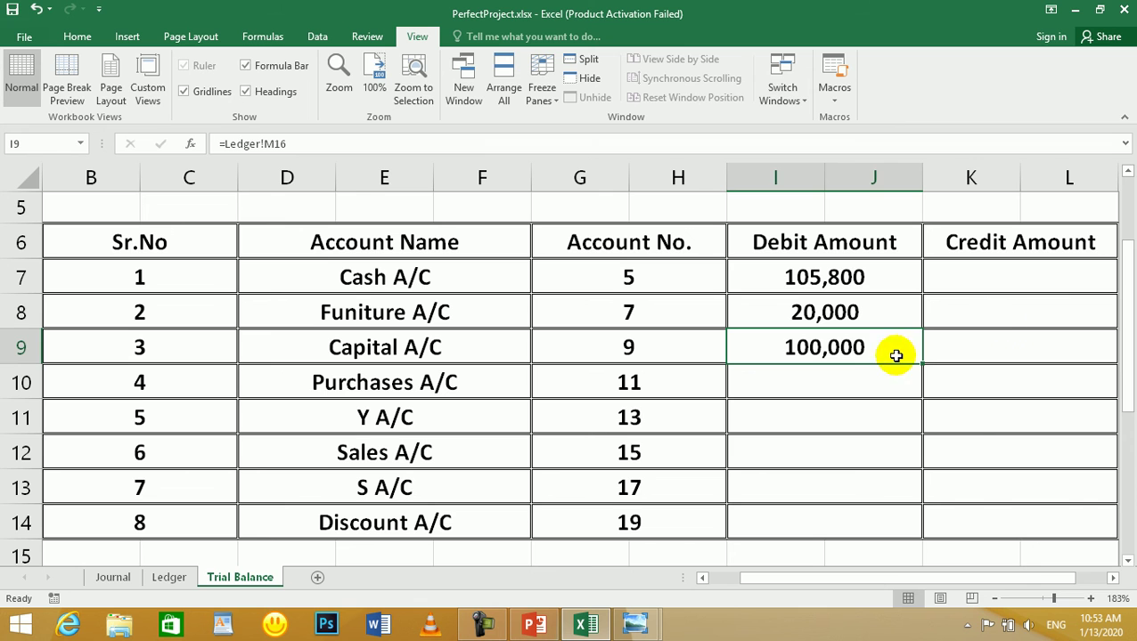
key("Delete")
- Try to link credit cell K8 in the Furniture A/C row of the Trial Balance to the ledger with =Ledger!M16
left_click(1050, 303)
type("=")
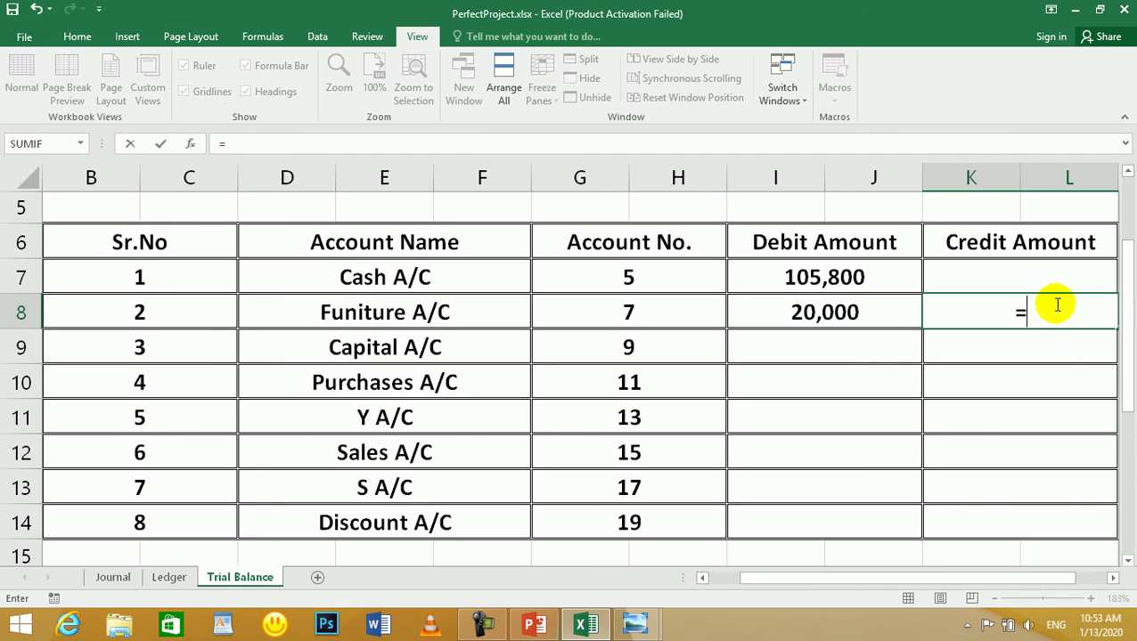
left_click(179, 578)
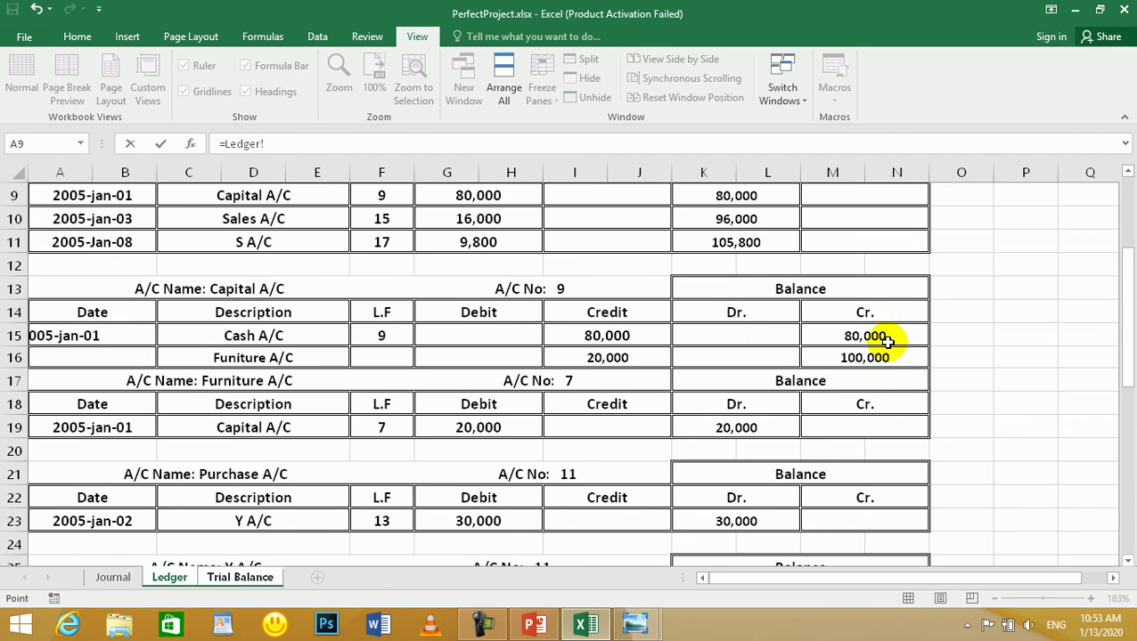
left_click(867, 358)
key("Return")
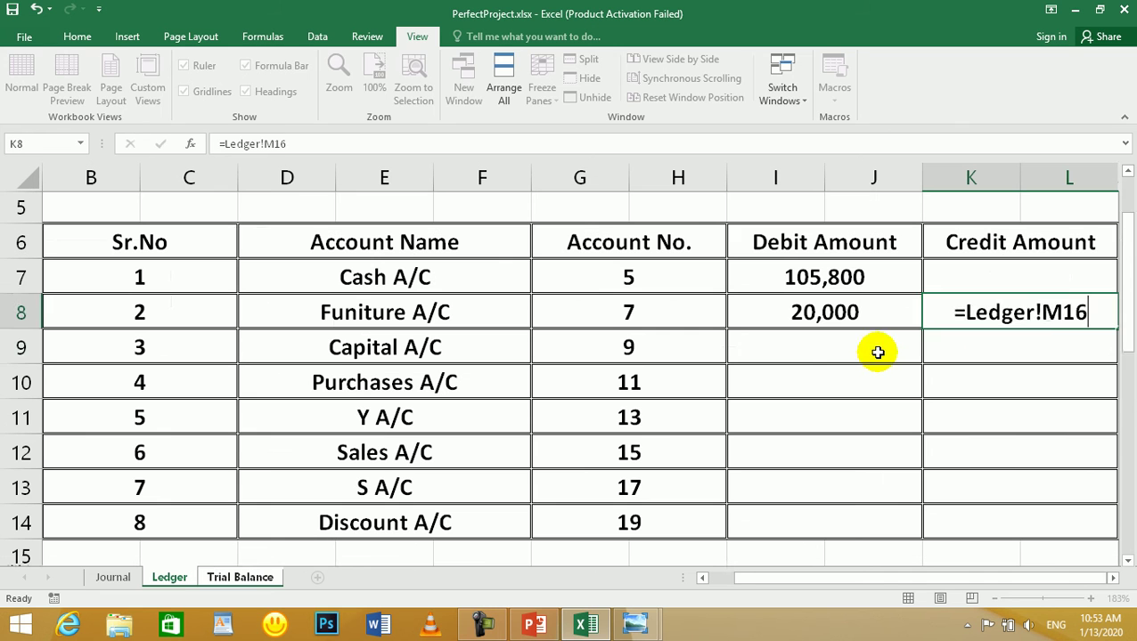
left_click(806, 346)
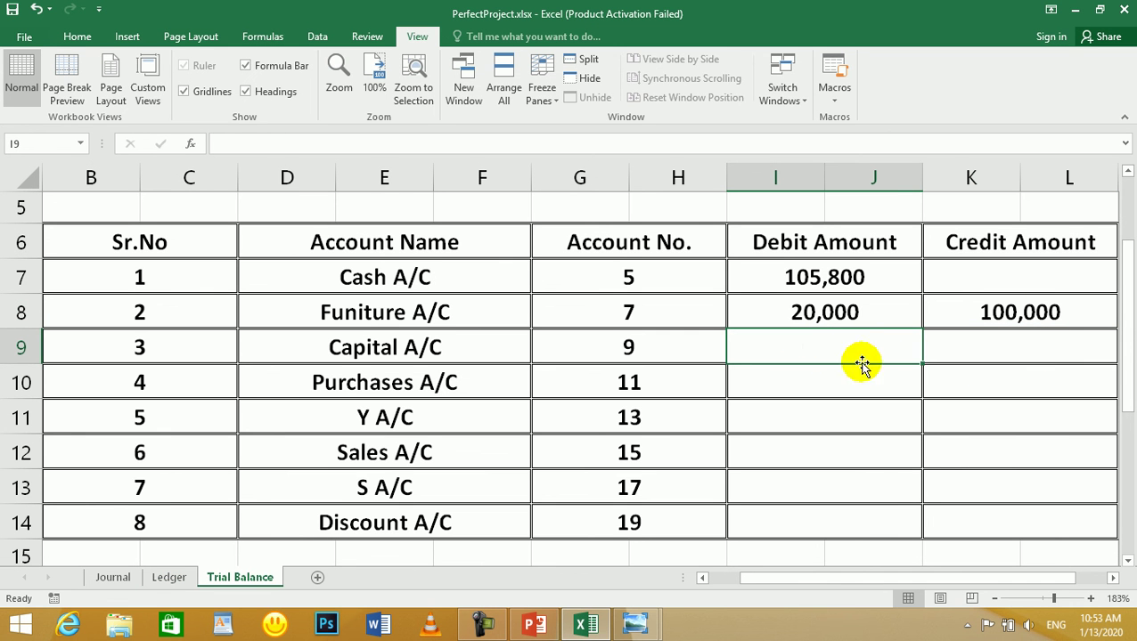
left_click(977, 334)
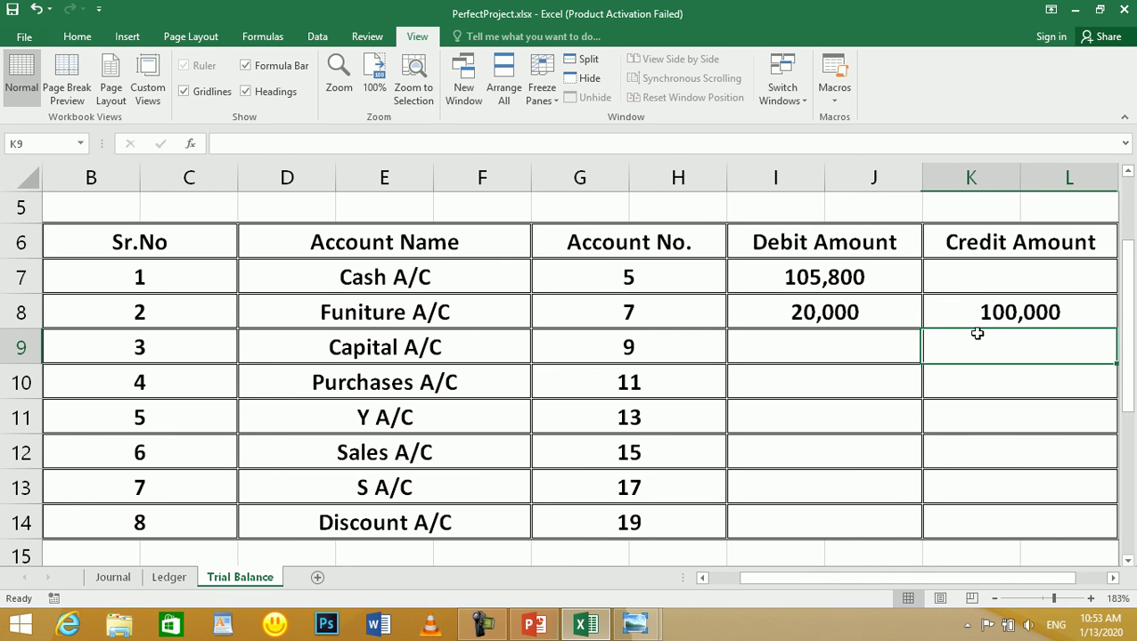
left_click(1039, 310)
key("Delete")
- Link the Capital A/C credit amount in K9 of the Trial Balance to its final ledger balance with =Ledger!M16
left_click(1043, 342)
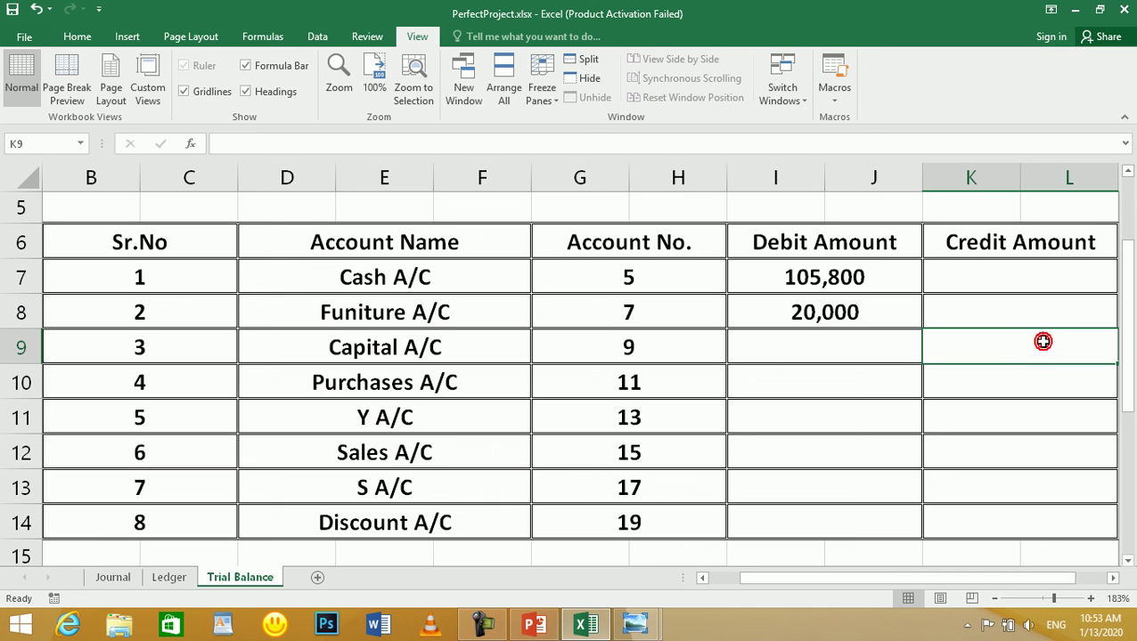
type("=")
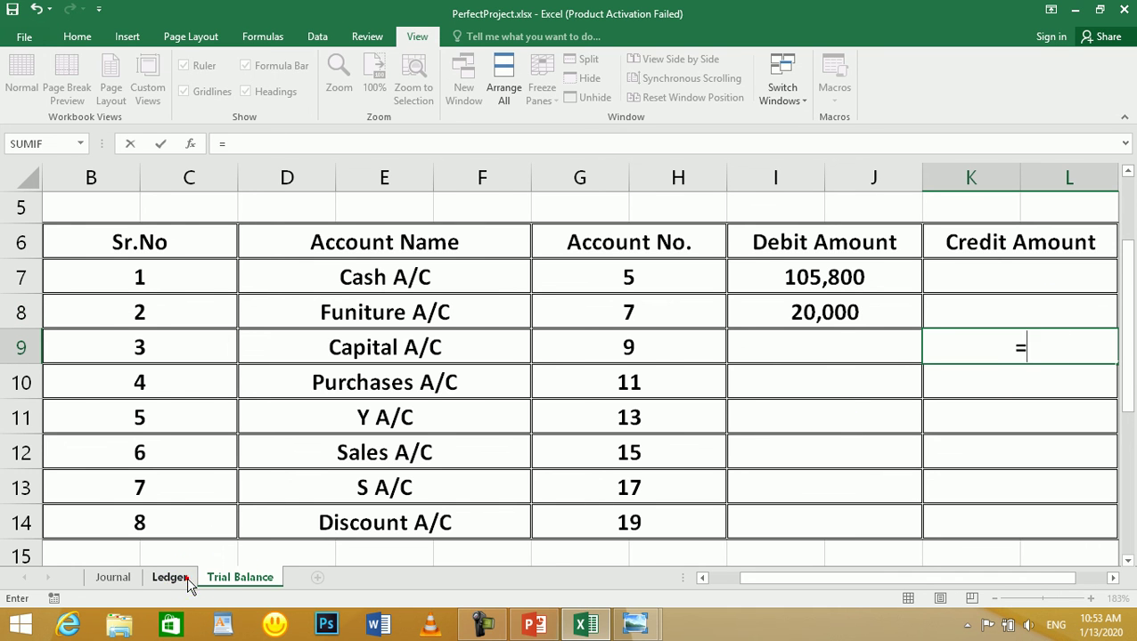
left_click(183, 578)
left_click(850, 357)
key("Return")
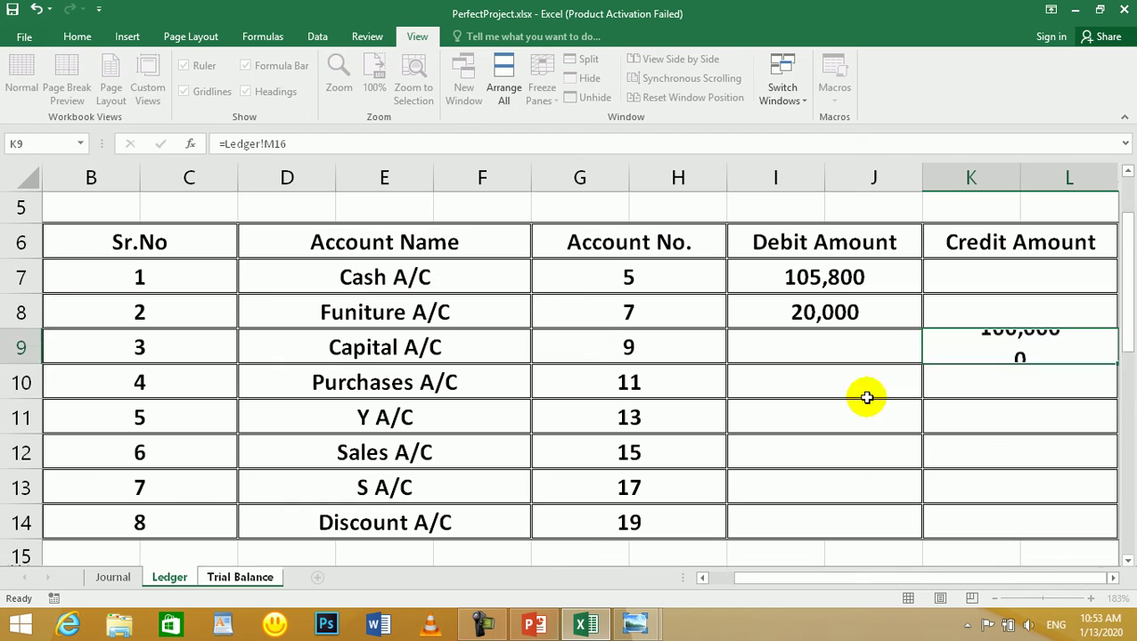
left_click(817, 386)
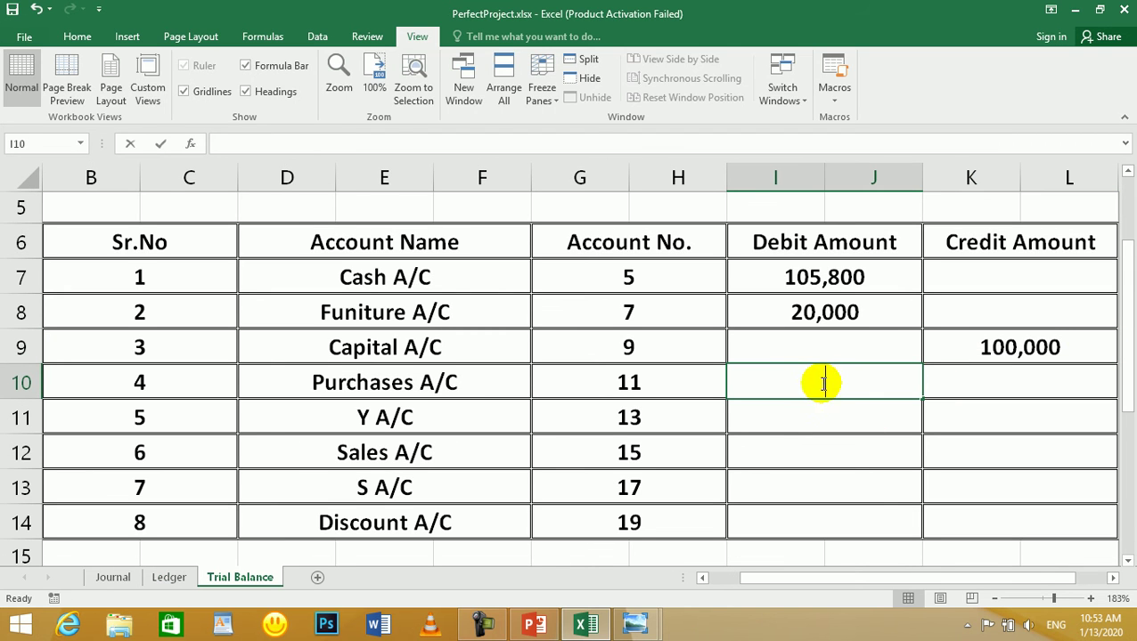
type("=")
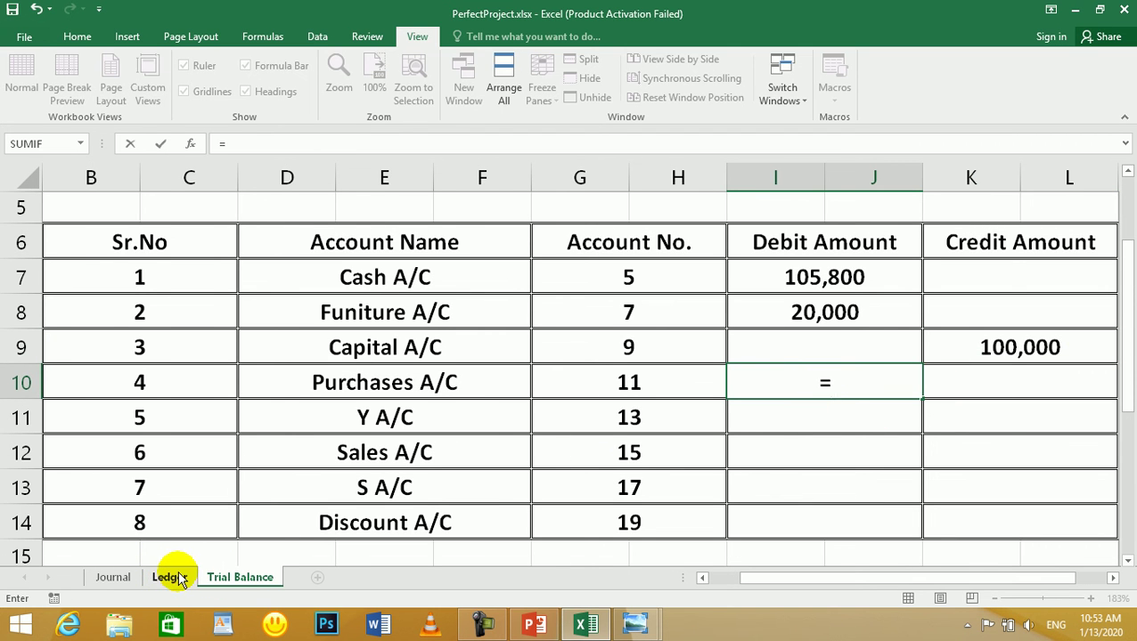
left_click(170, 577)
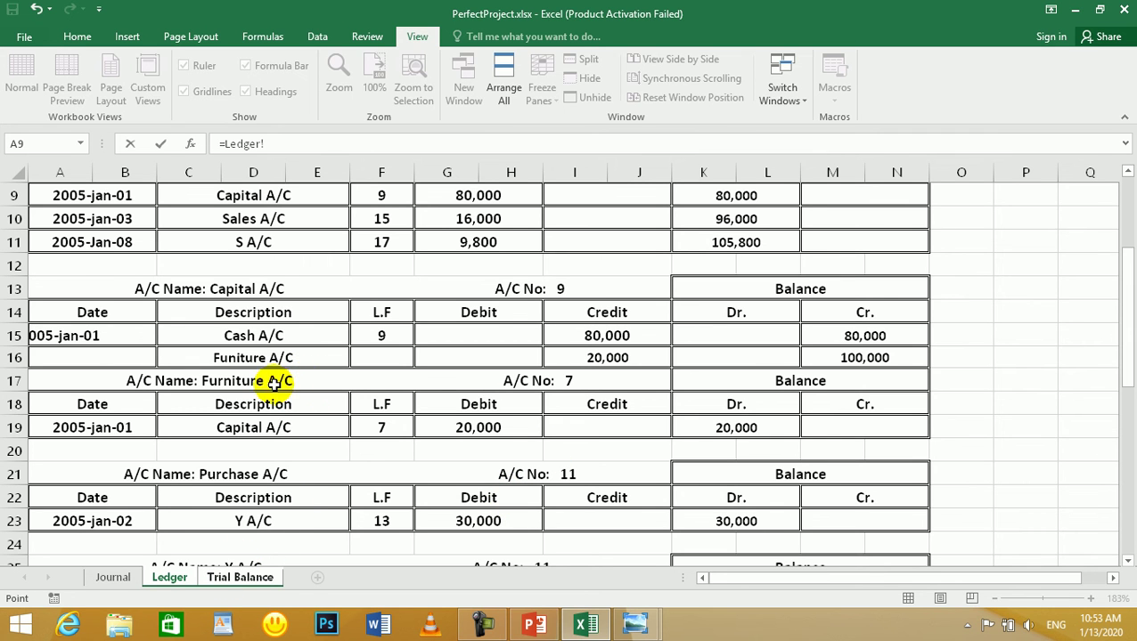
scroll(315, 363, "down", 3)
scroll(307, 410, "down", 1)
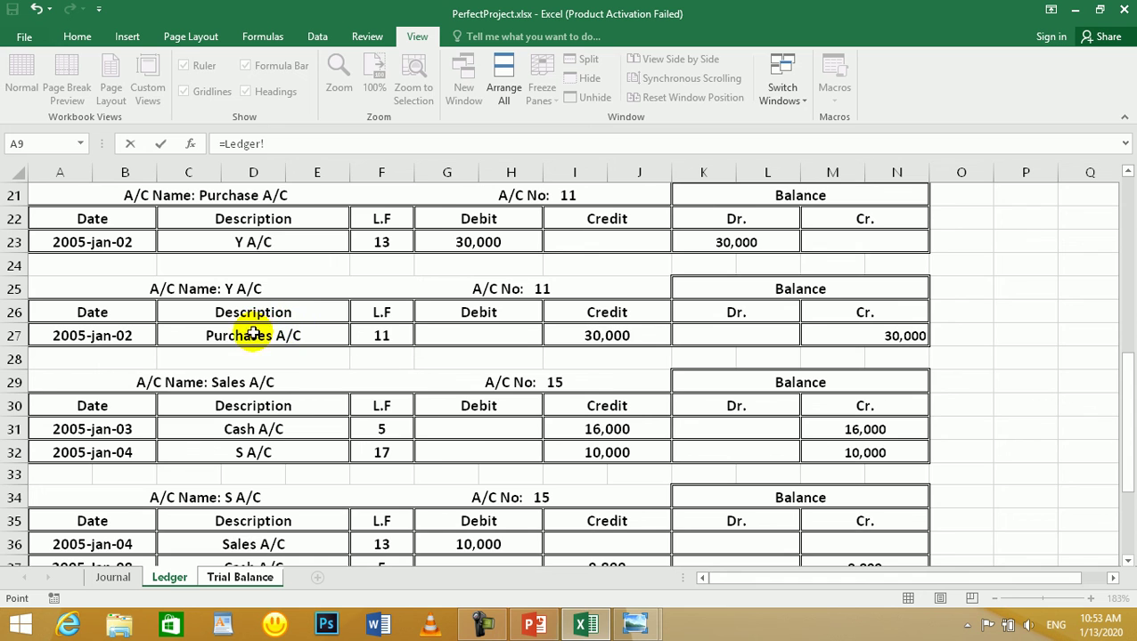
scroll(247, 261, "up", 1)
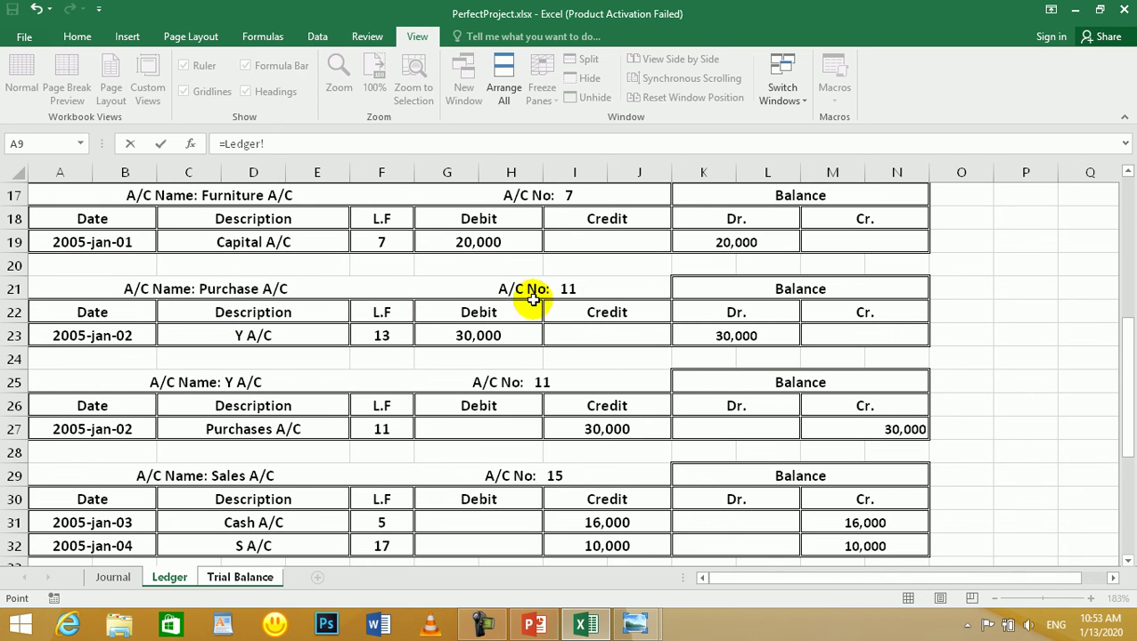
key("Escape")
- Format the Cash A/C heading in row 6 of the Ledger with a black fill and white text
scroll(304, 413, "up", 2)
left_click(186, 583)
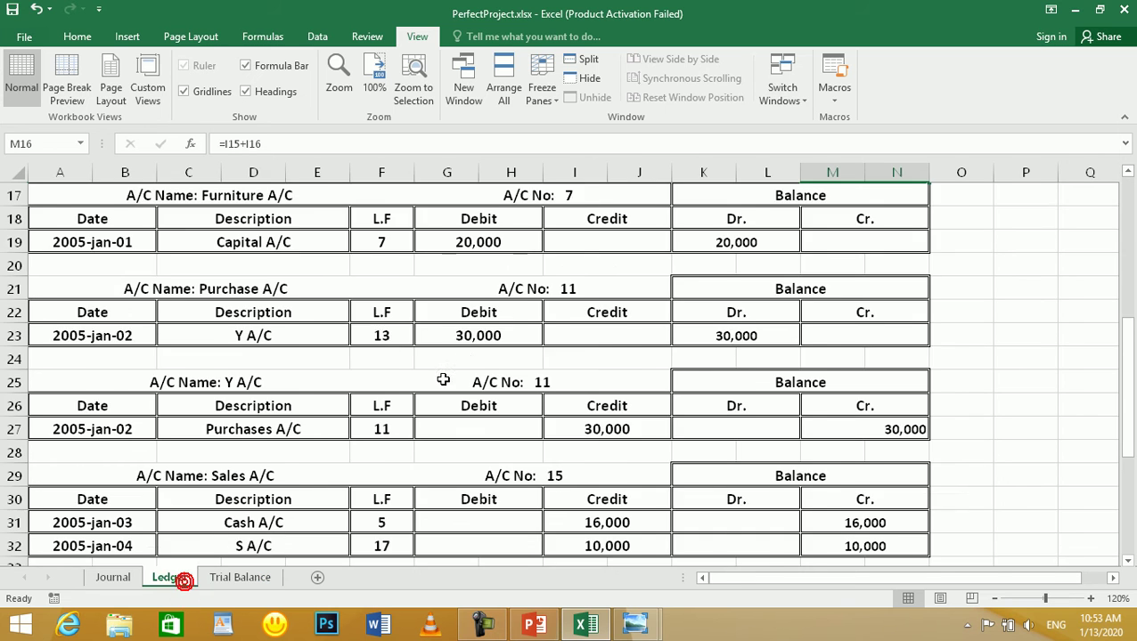
scroll(475, 330, "up", 5)
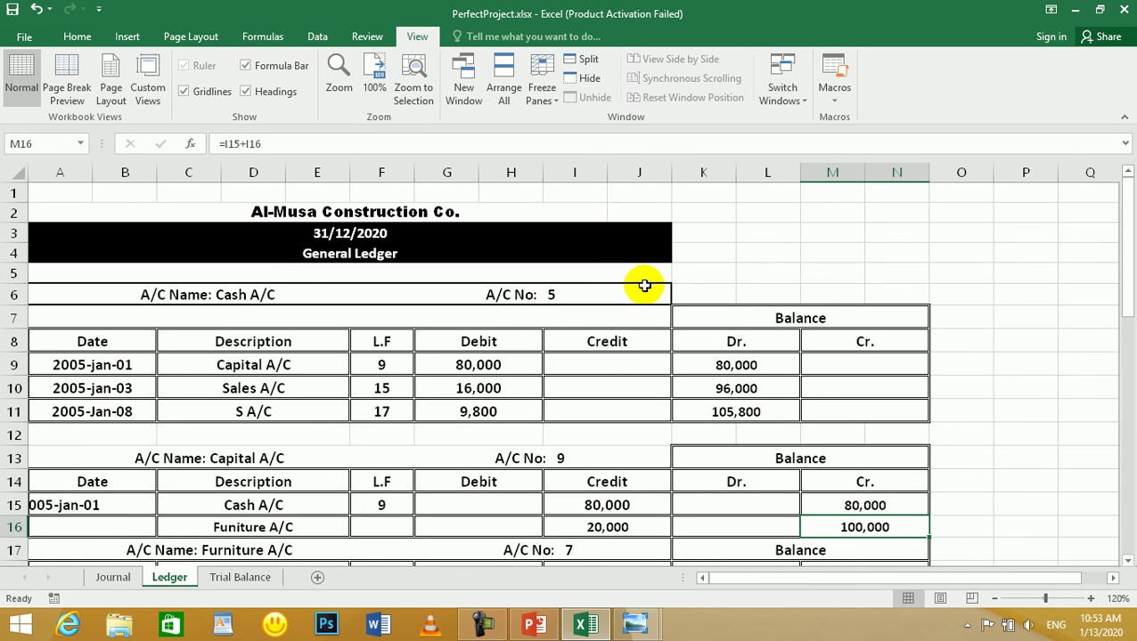
left_click(633, 296)
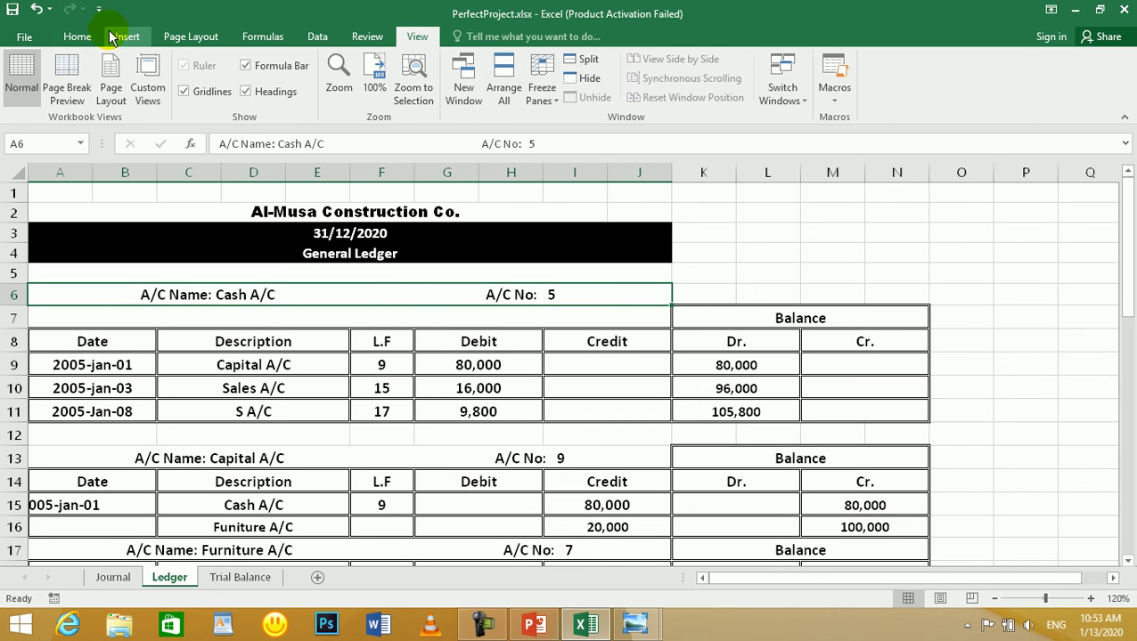
left_click(77, 36)
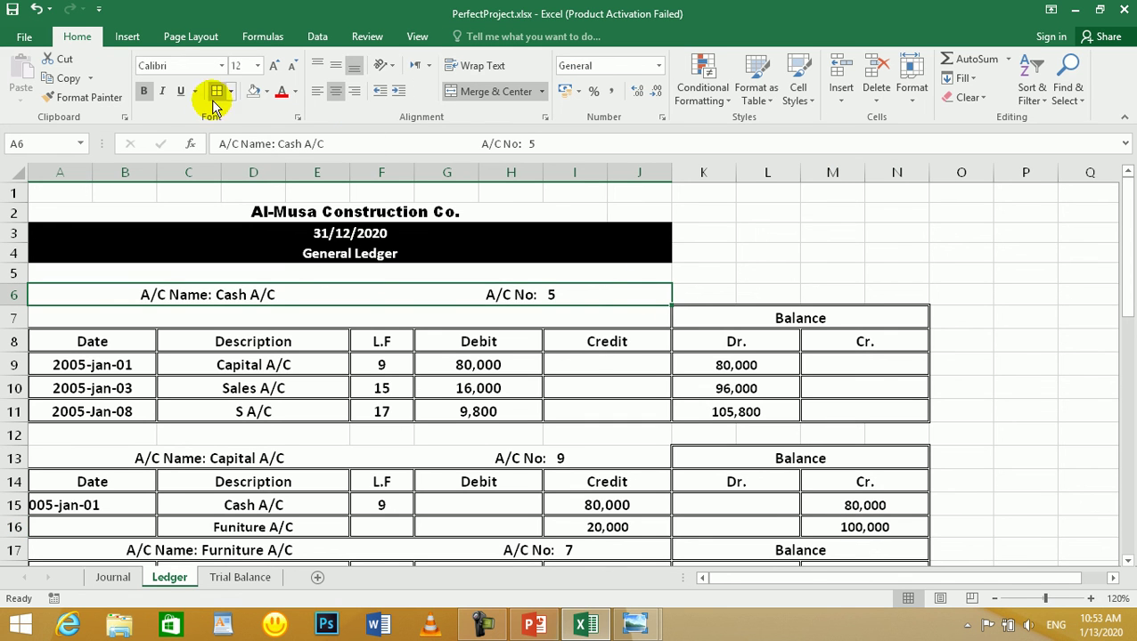
left_click(265, 92)
left_click(265, 126)
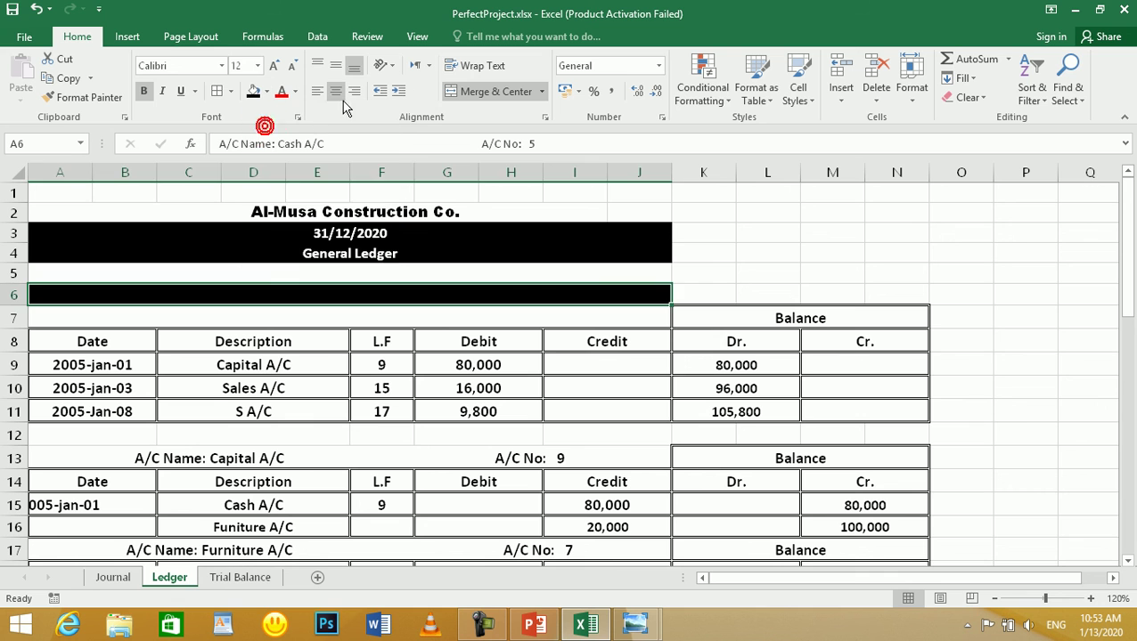
left_click(294, 92)
left_click(276, 148)
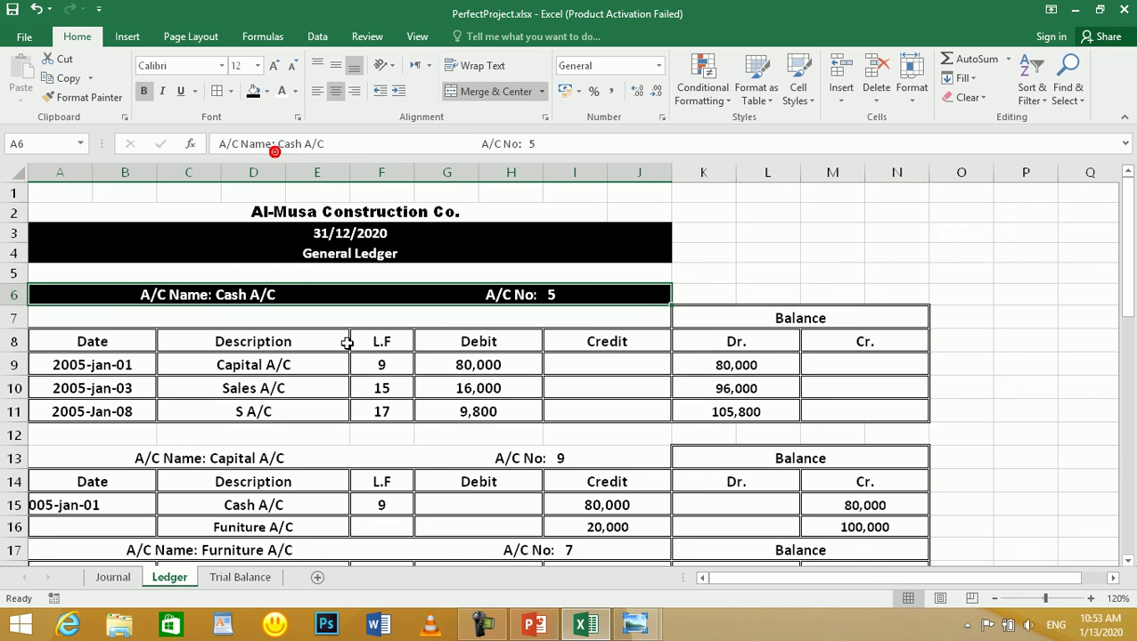
- Copy the black-and-white heading format from Cash A/C to the Capital, Furniture, Purchase and Y A/C headings in the Ledger
left_click(87, 103)
left_click(114, 456)
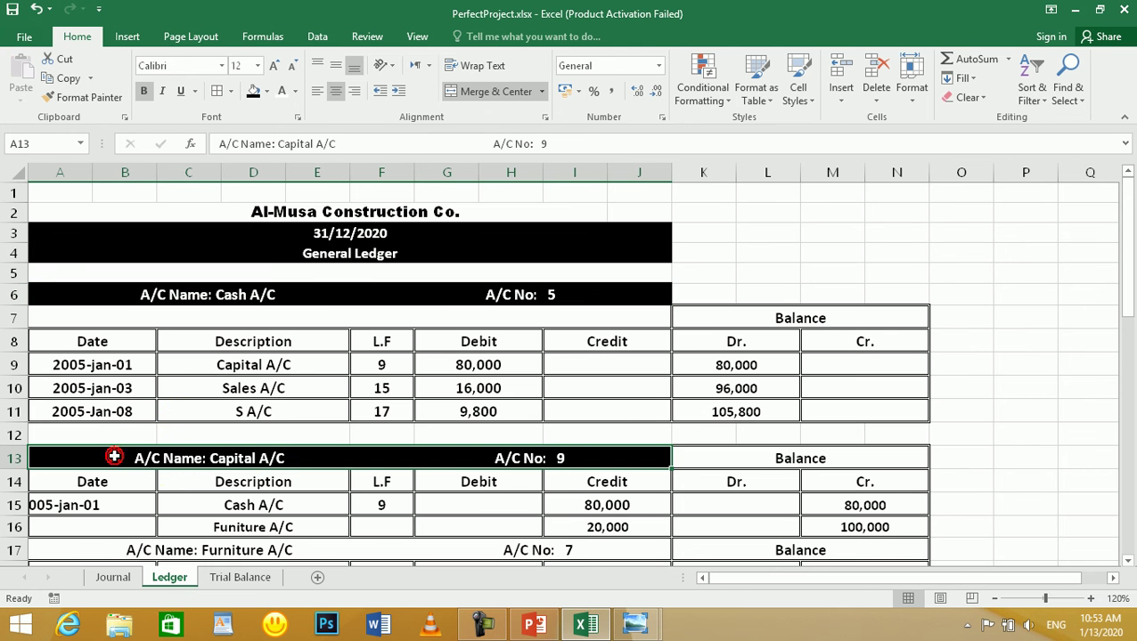
scroll(419, 335, "down", 4)
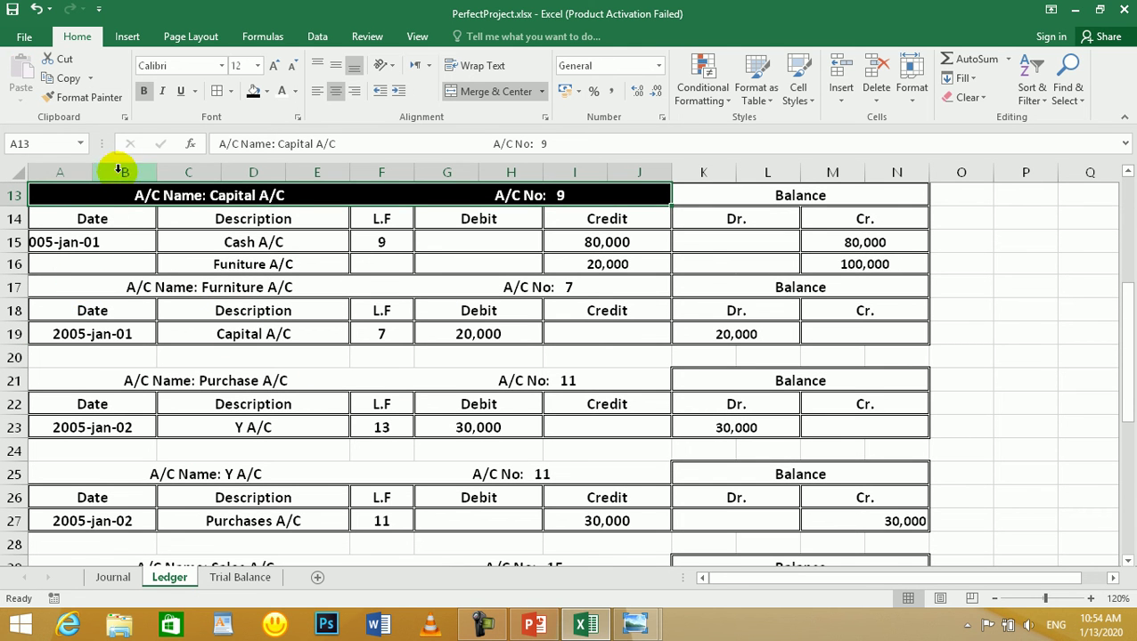
left_click(92, 98)
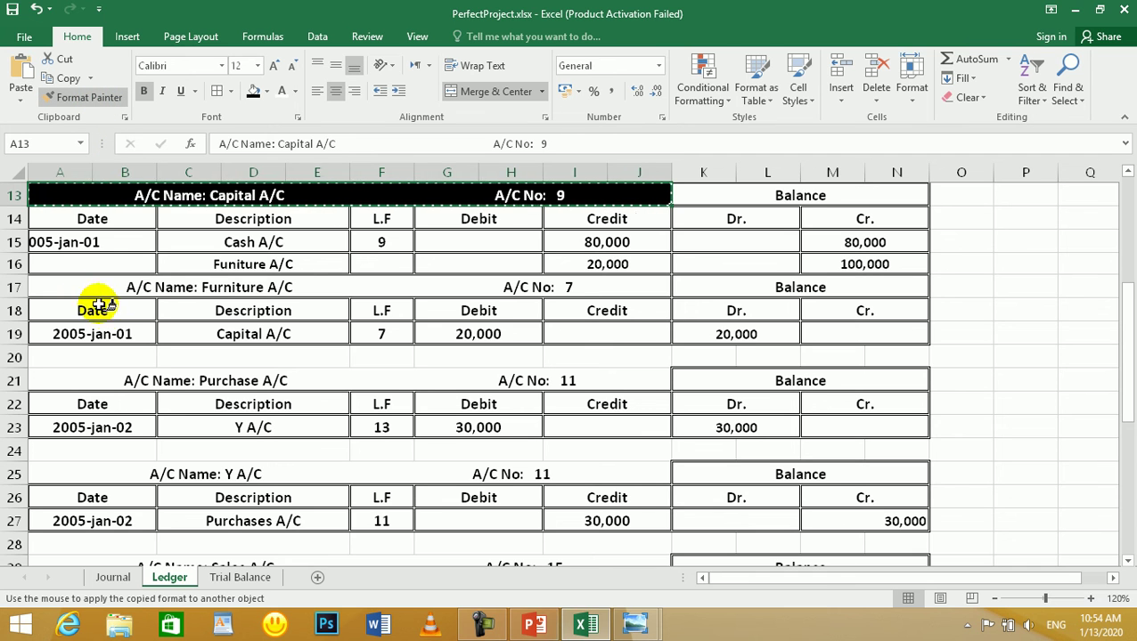
left_click(76, 285)
left_click(104, 381)
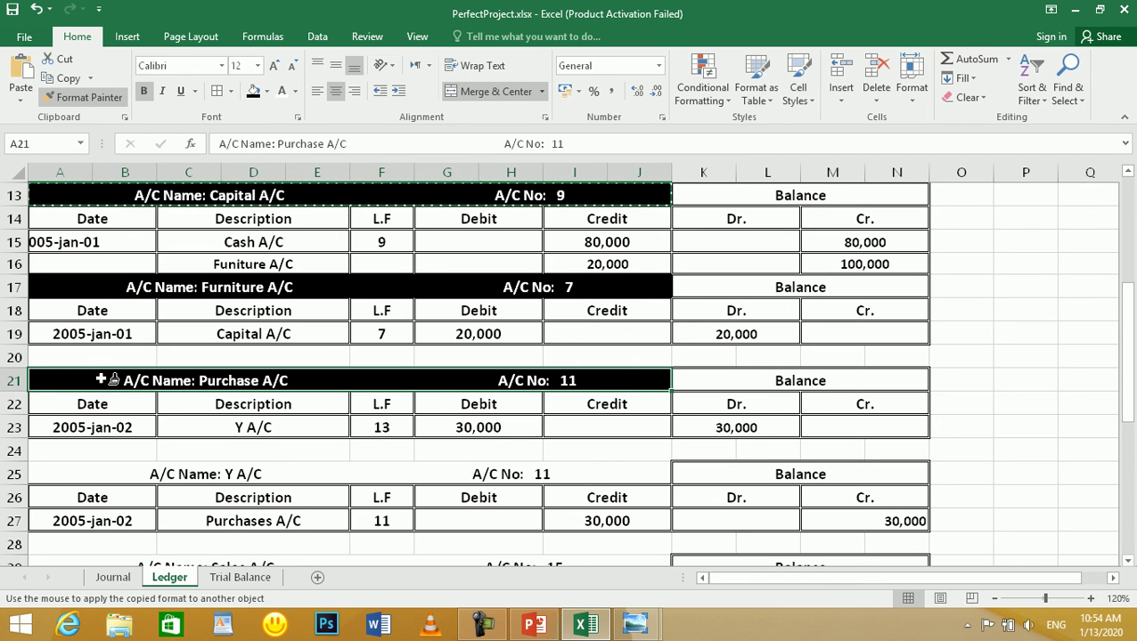
left_click(115, 472)
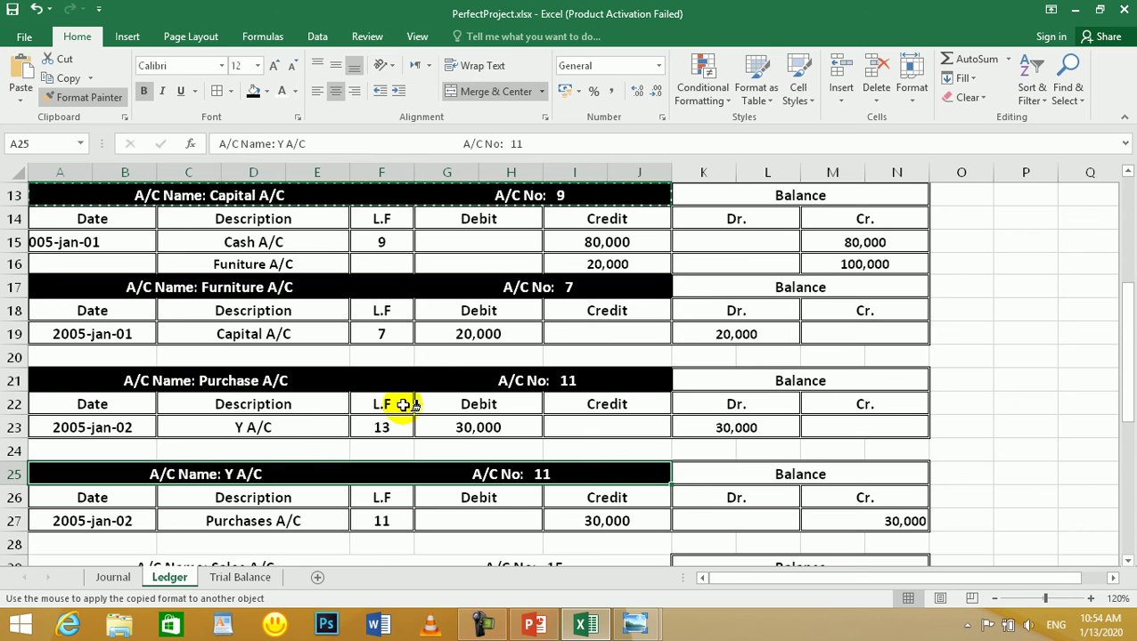
- Apply the same copied heading format to the Sales, S and Discount A/C headings in rows 29, 34 and 40
scroll(517, 343, "down", 3)
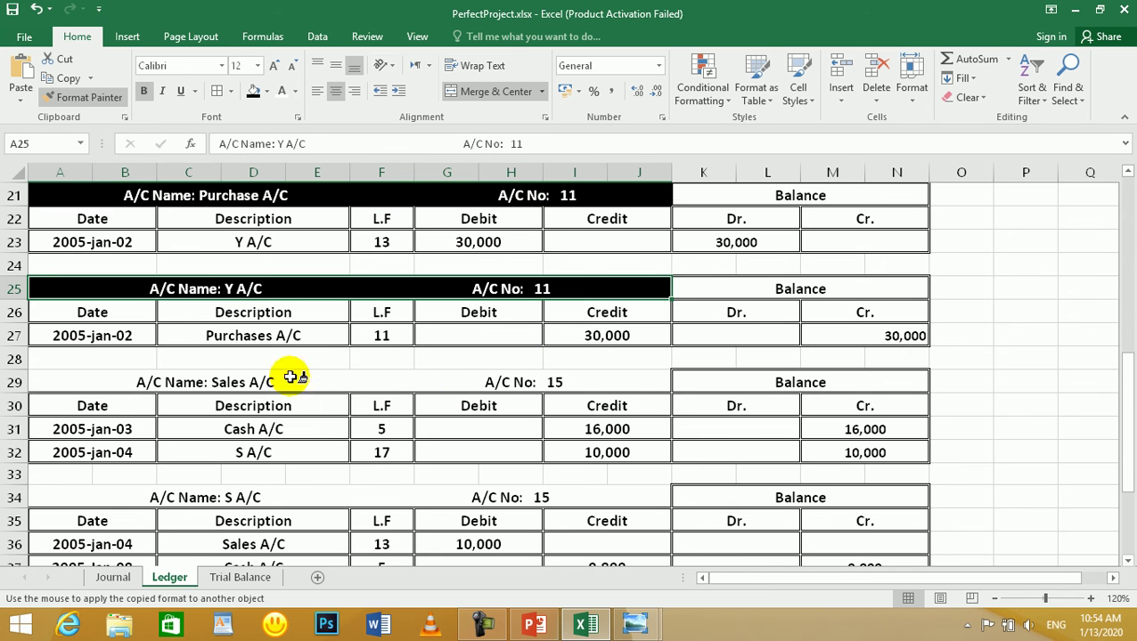
left_click(104, 381)
left_click(132, 501)
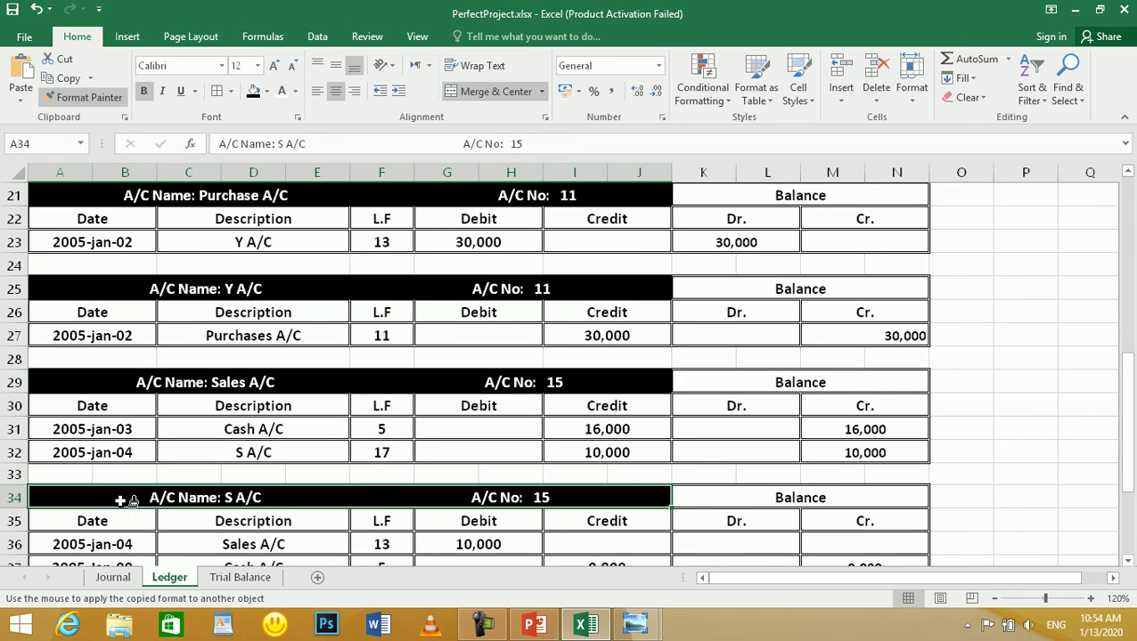
scroll(385, 308, "down", 3)
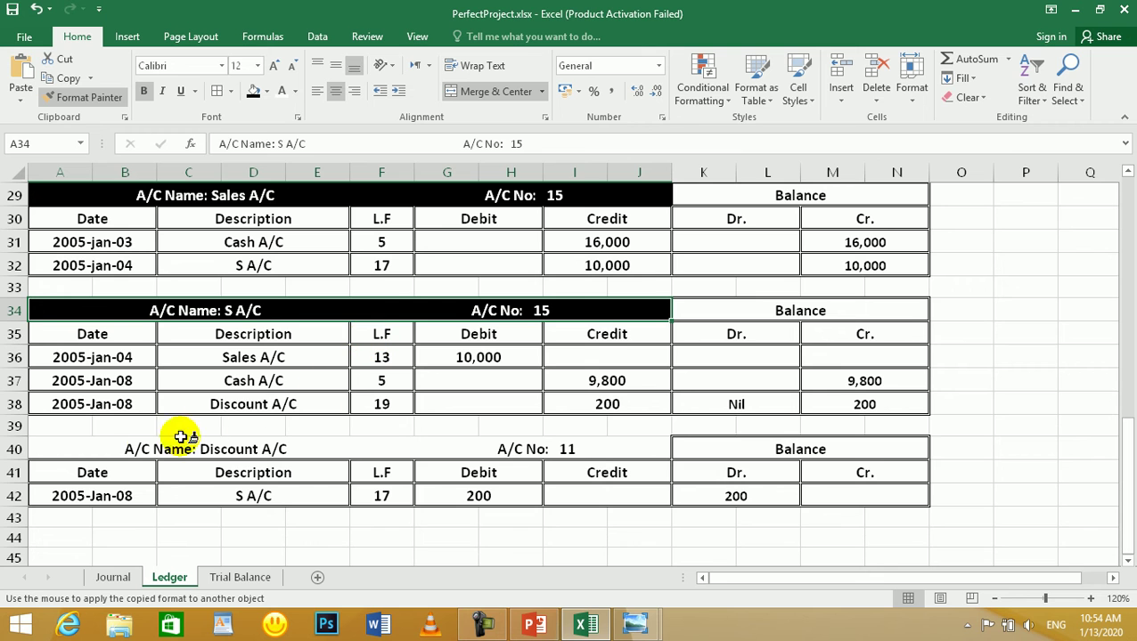
left_click(109, 449)
left_click(504, 347)
scroll(639, 317, "up", 9)
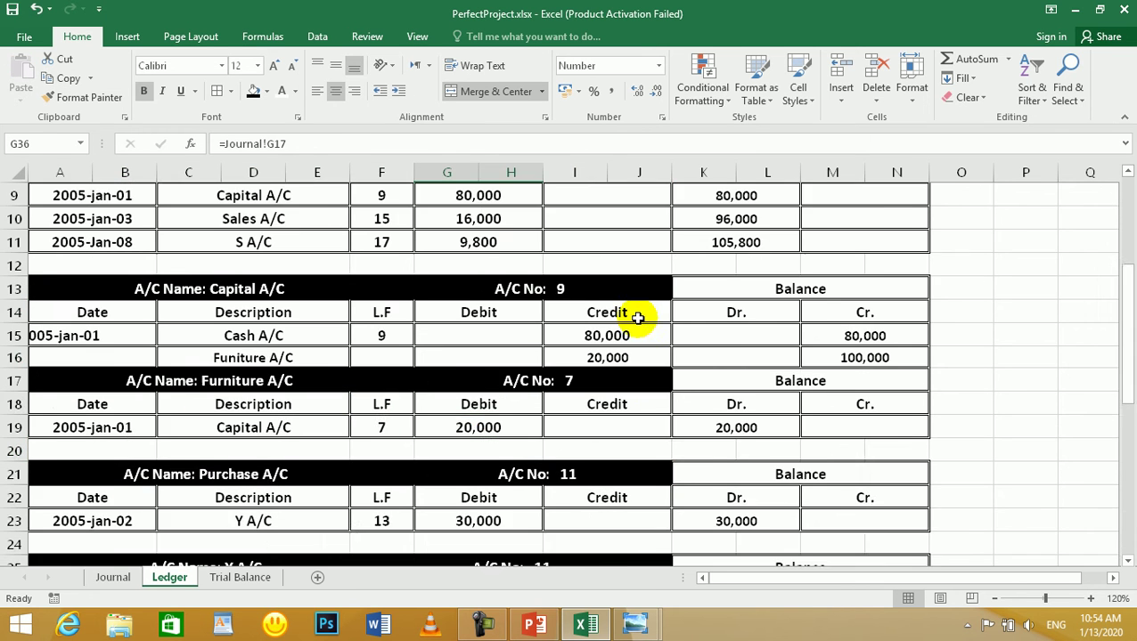
scroll(641, 317, "down", 3)
scroll(641, 315, "up", 3)
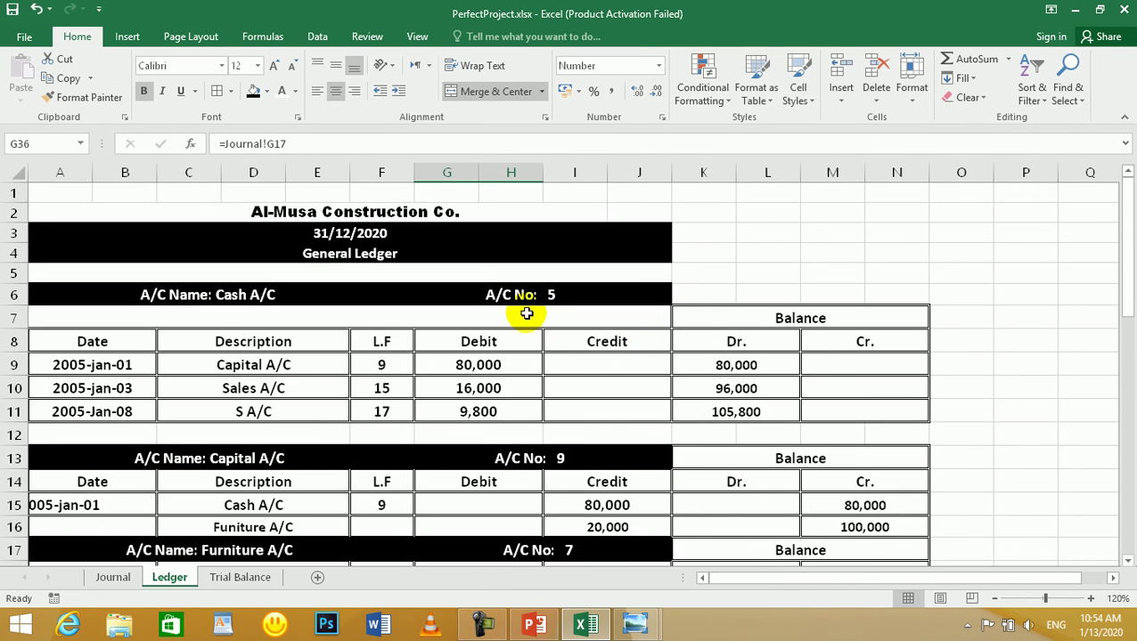
left_click(239, 578)
scroll(917, 459, "down", 2)
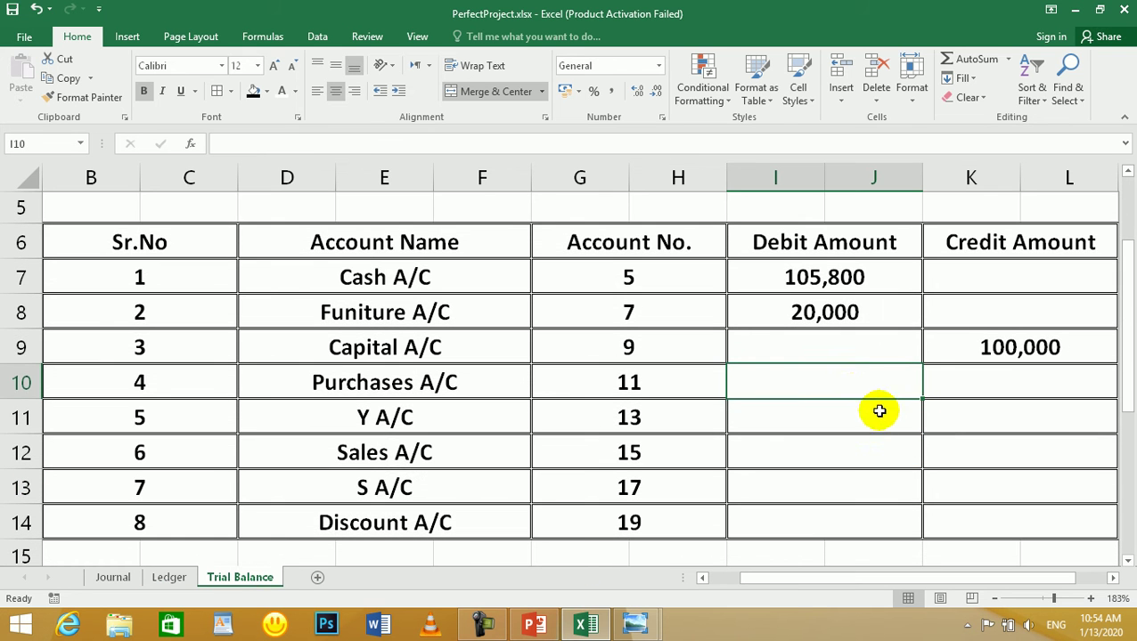
left_click(836, 342)
left_click(814, 386)
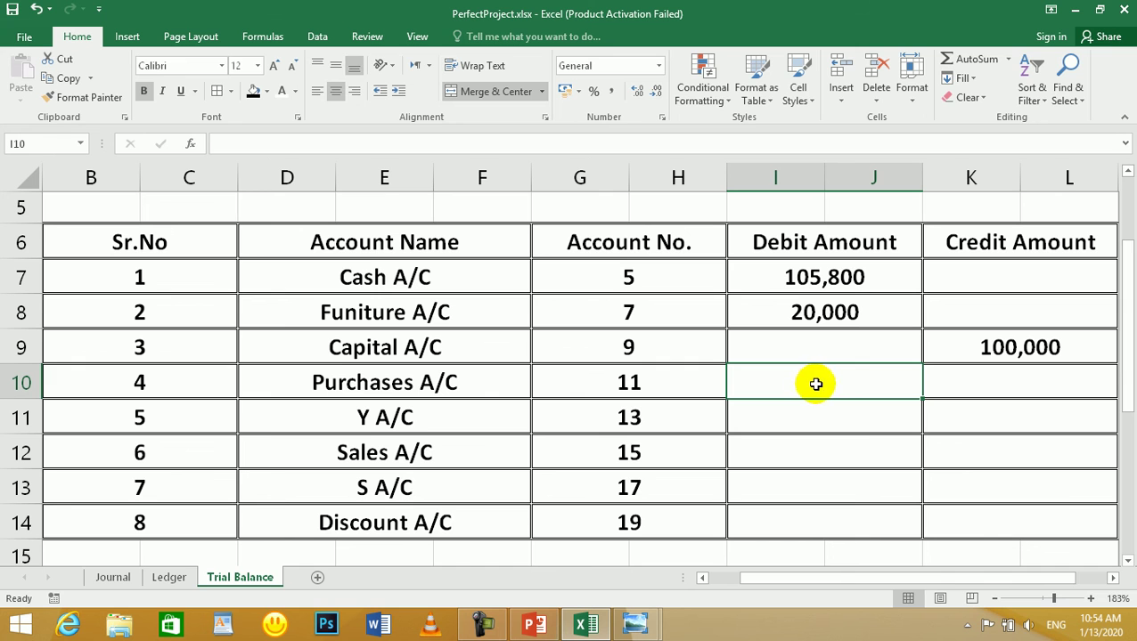
type("=")
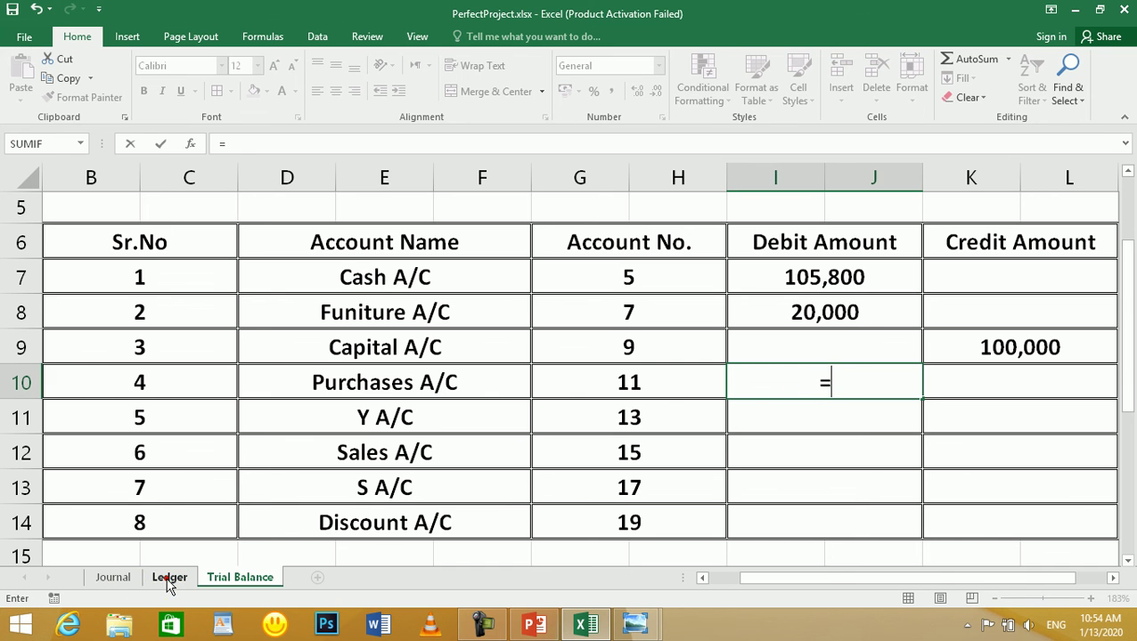
left_click(169, 577)
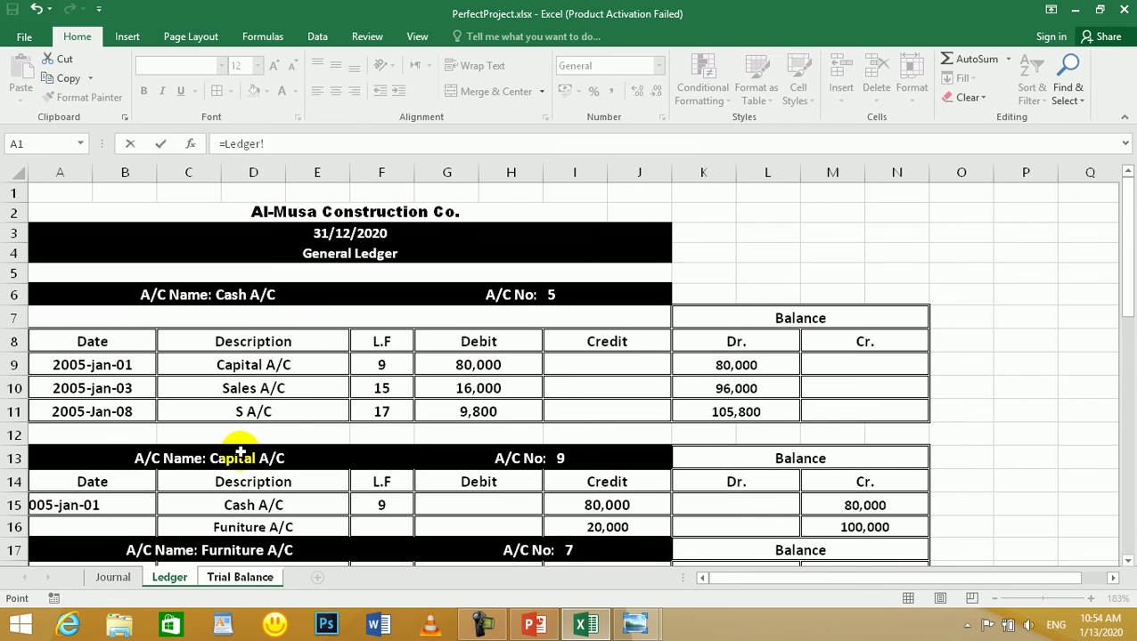
scroll(240, 459, "down", 4)
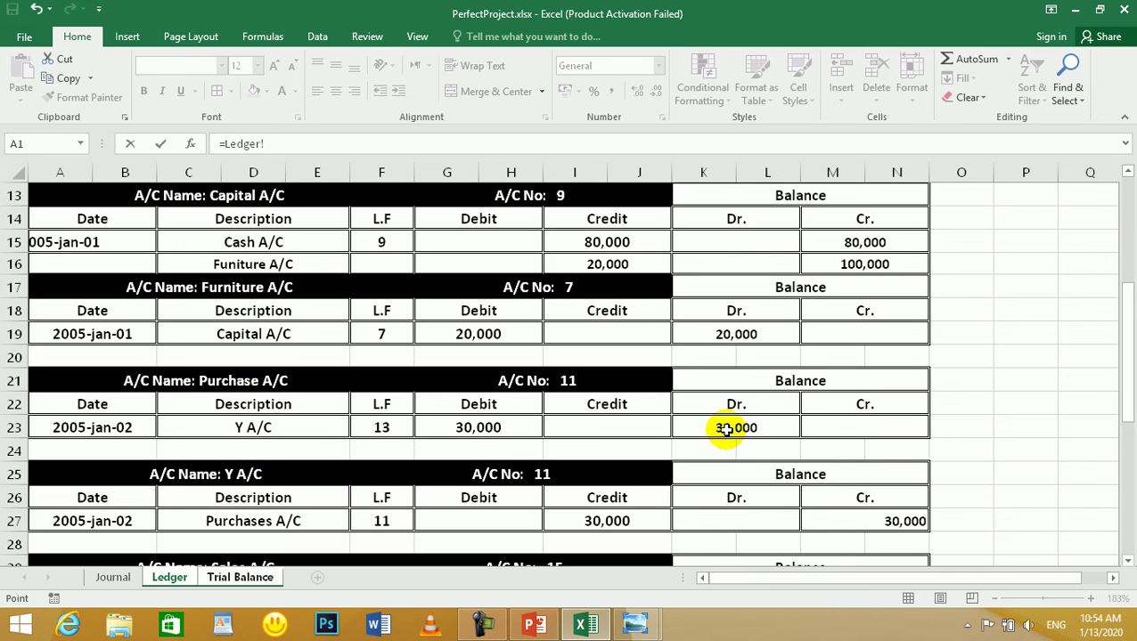
key("Escape")
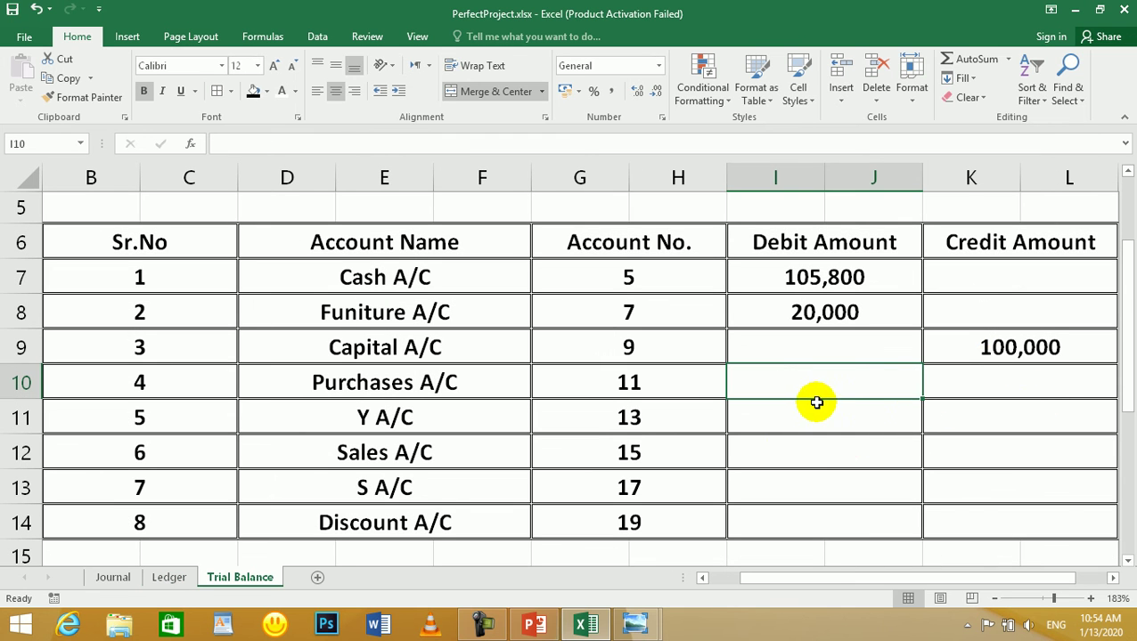
left_click(1053, 386)
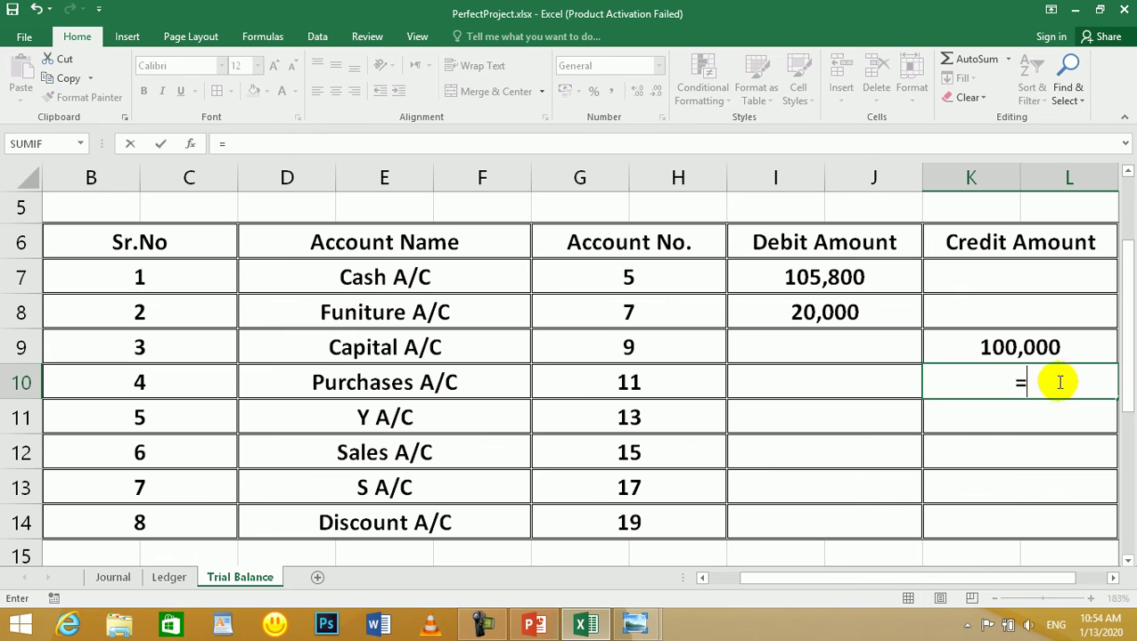
left_click(171, 579)
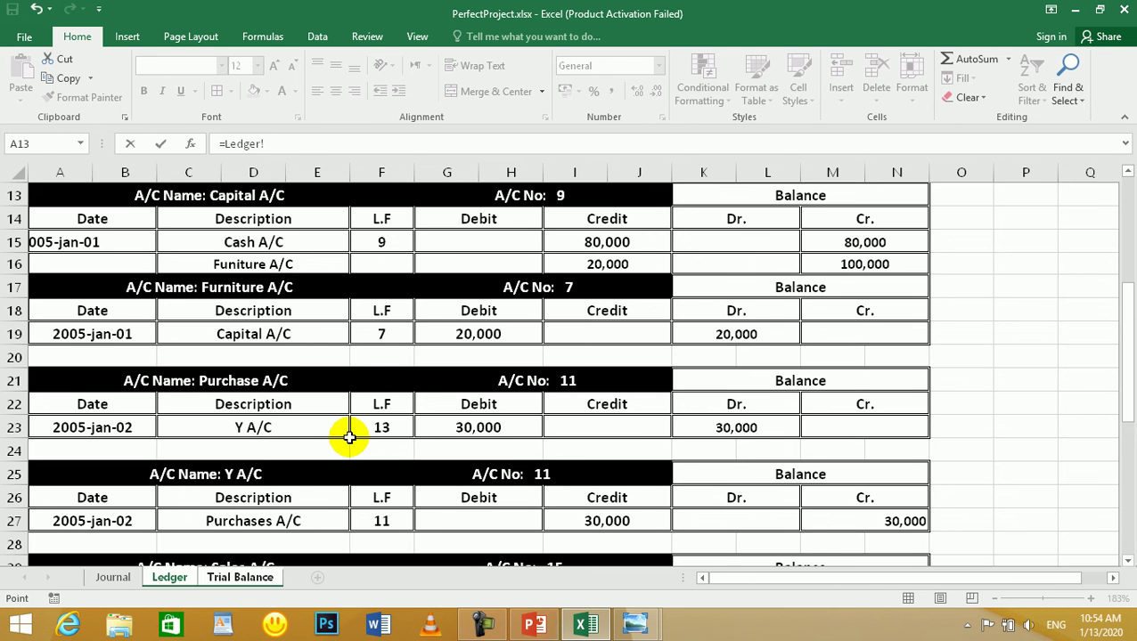
key("Escape")
- Check the 2005-jan-02 Purchases A/C and Y A/C entries in the Ledger against the Journal's credit purchase entry
left_click(160, 579)
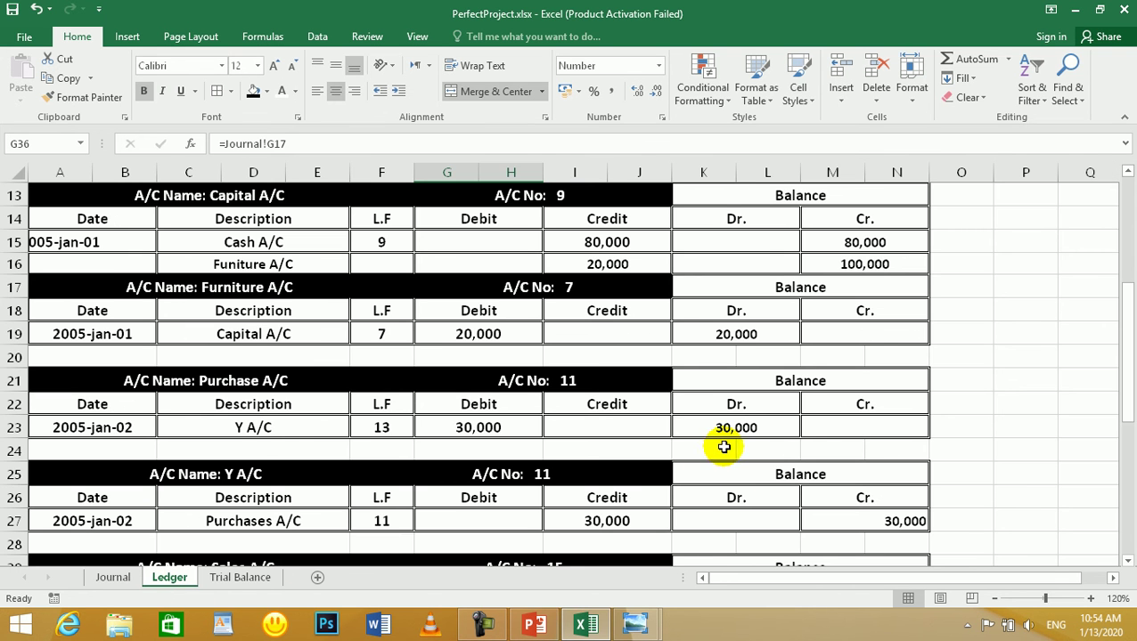
left_click(262, 435)
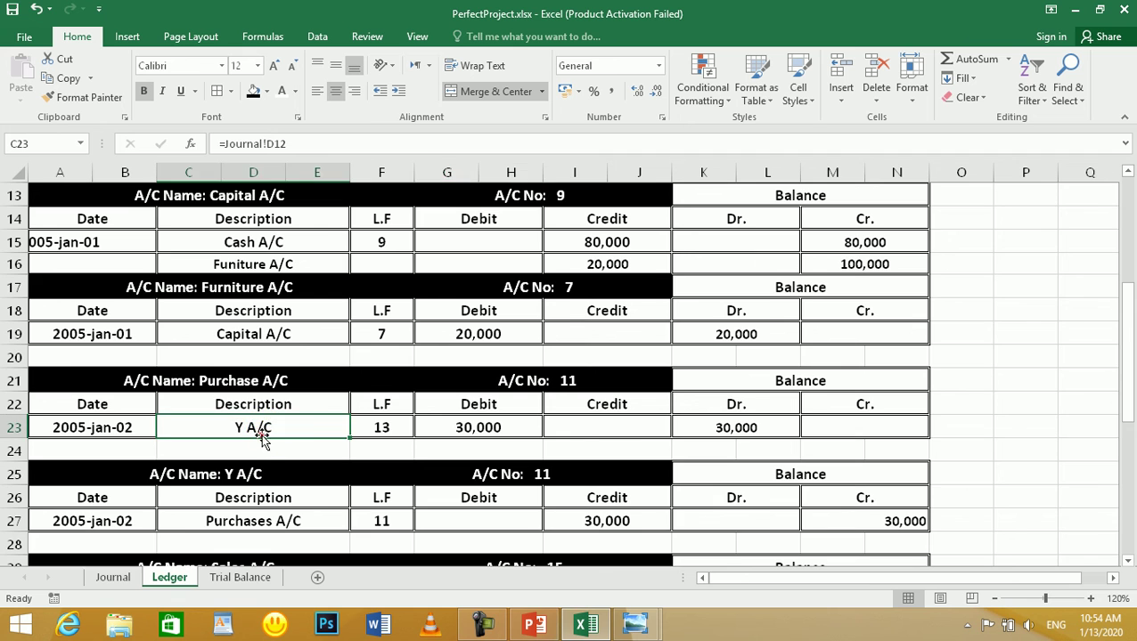
left_click(113, 578)
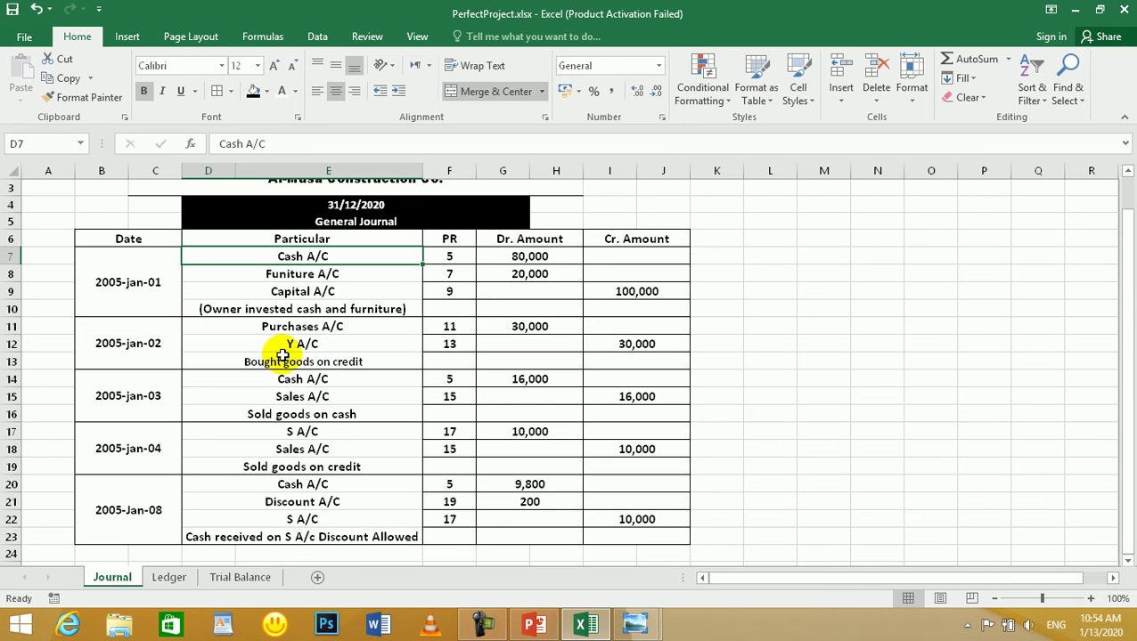
left_click(299, 326)
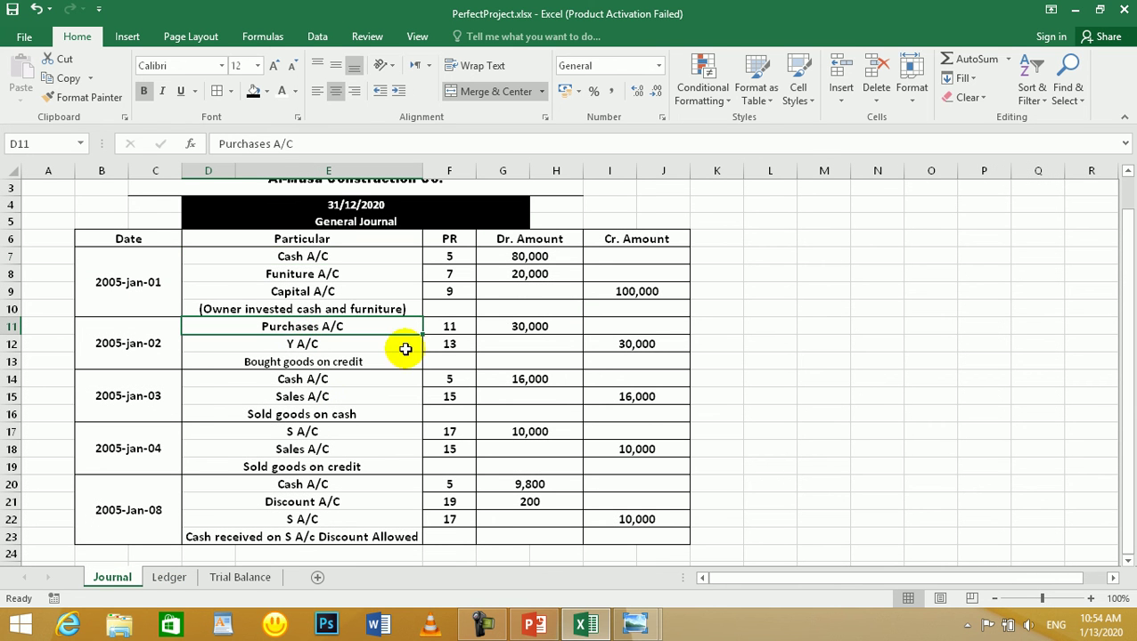
left_click(294, 362)
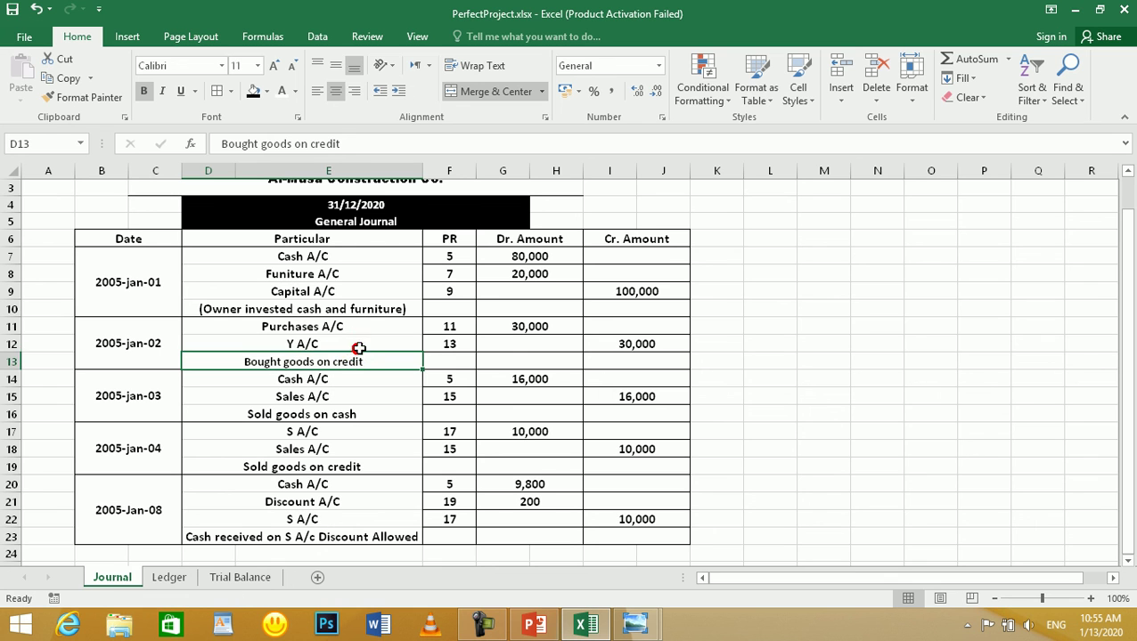
left_click(363, 344)
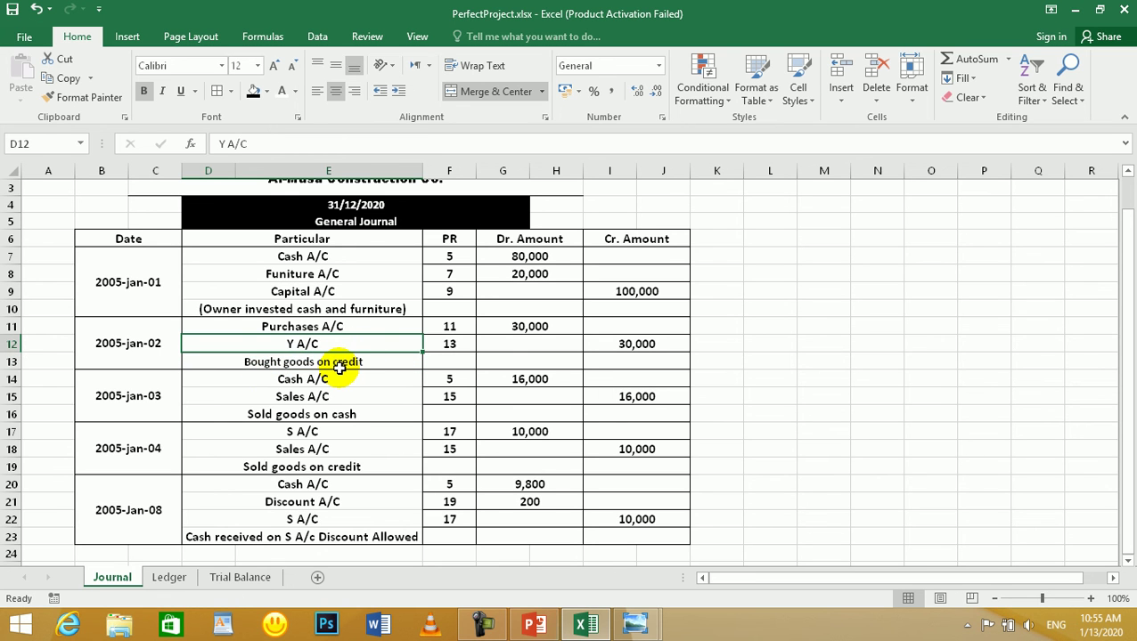
- Link the Purchases A/C debit amount in the Trial Balance to the debit entry in Ledger cell G23
left_click(339, 368)
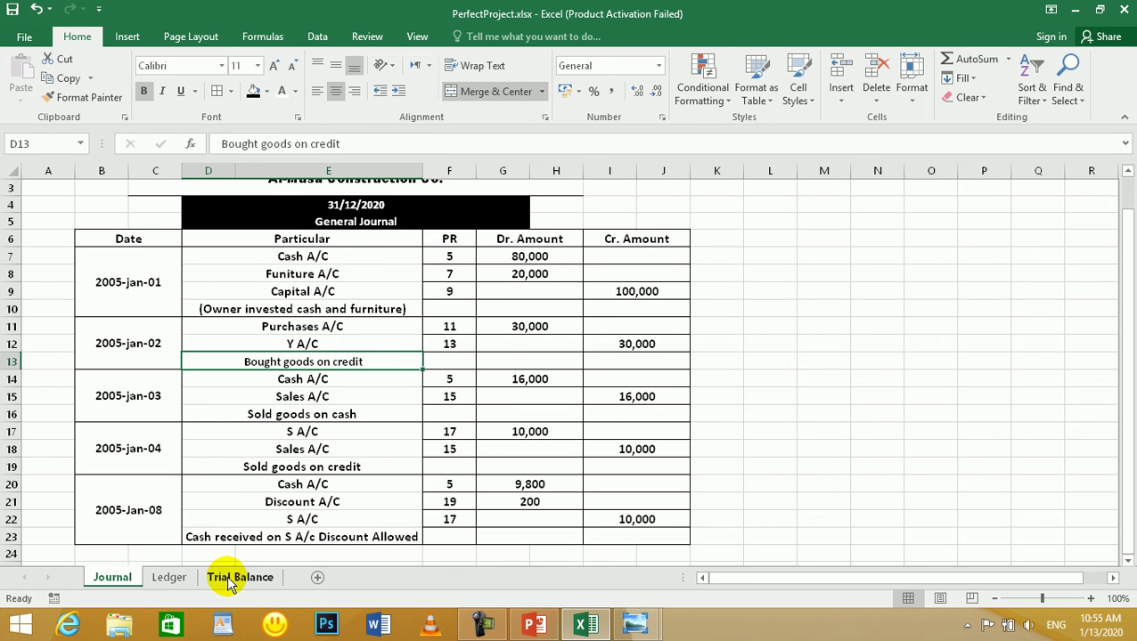
left_click(238, 578)
left_click(822, 345)
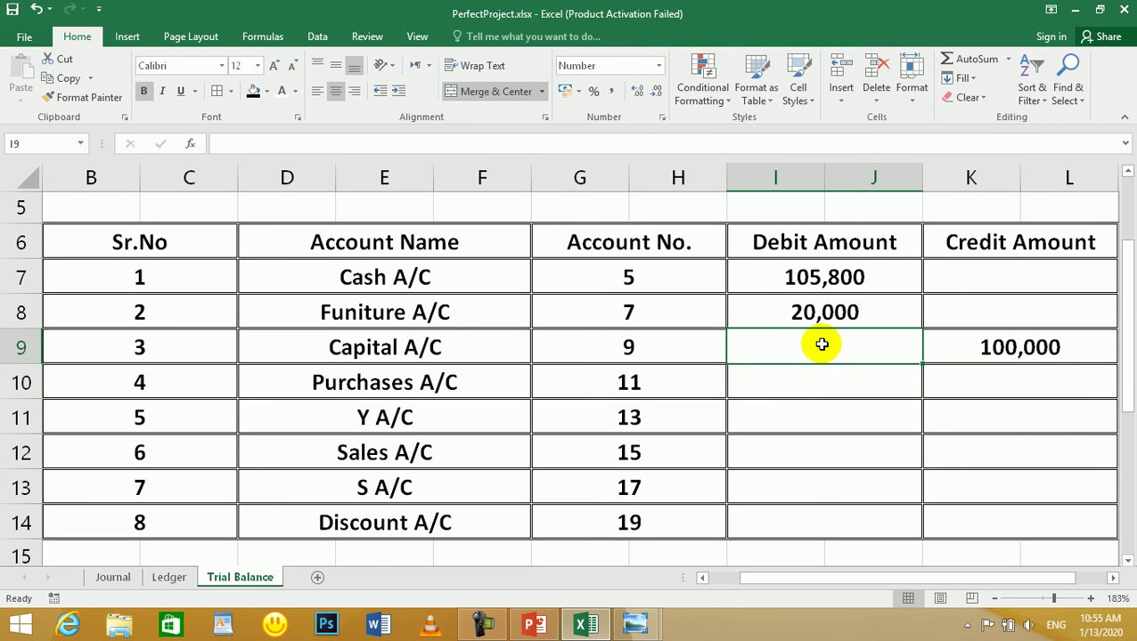
left_click(811, 371)
type("=")
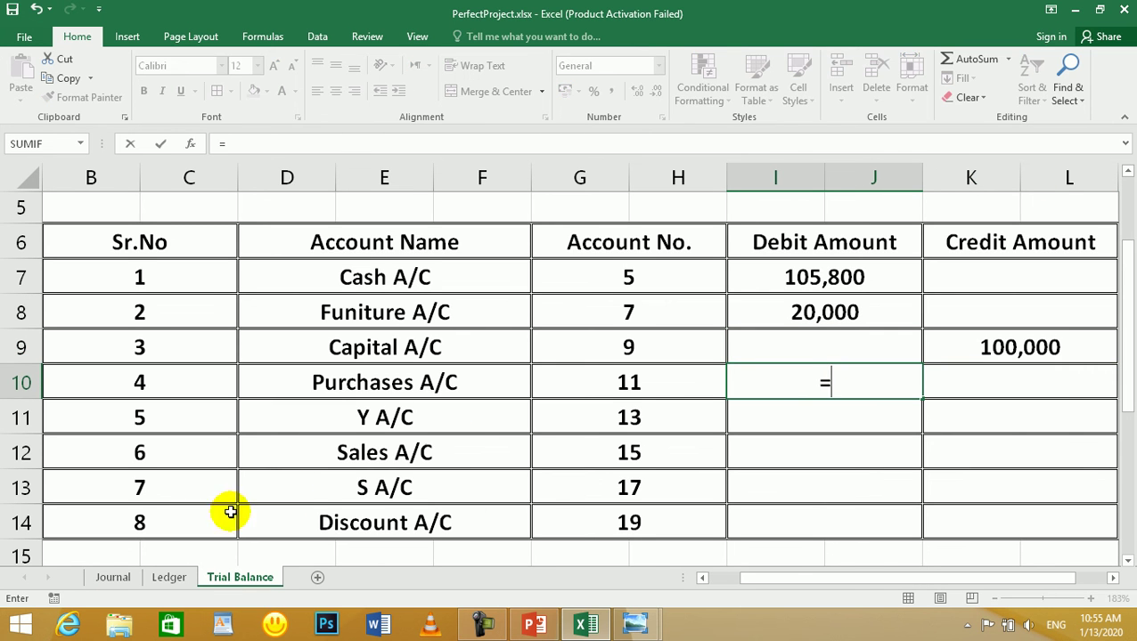
left_click(168, 577)
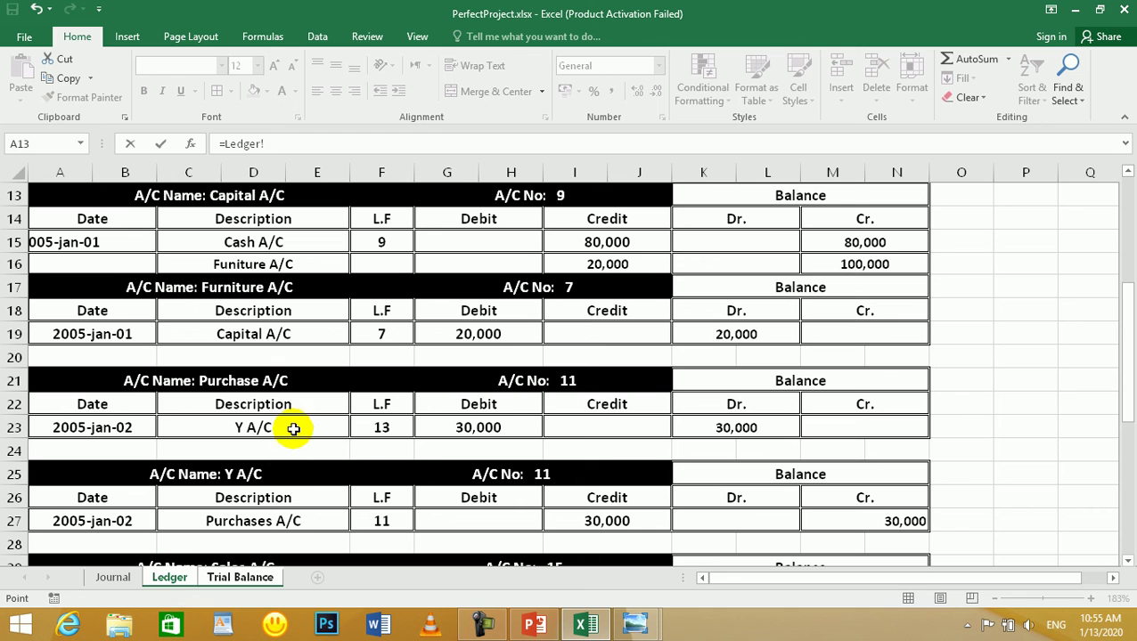
left_click(499, 429)
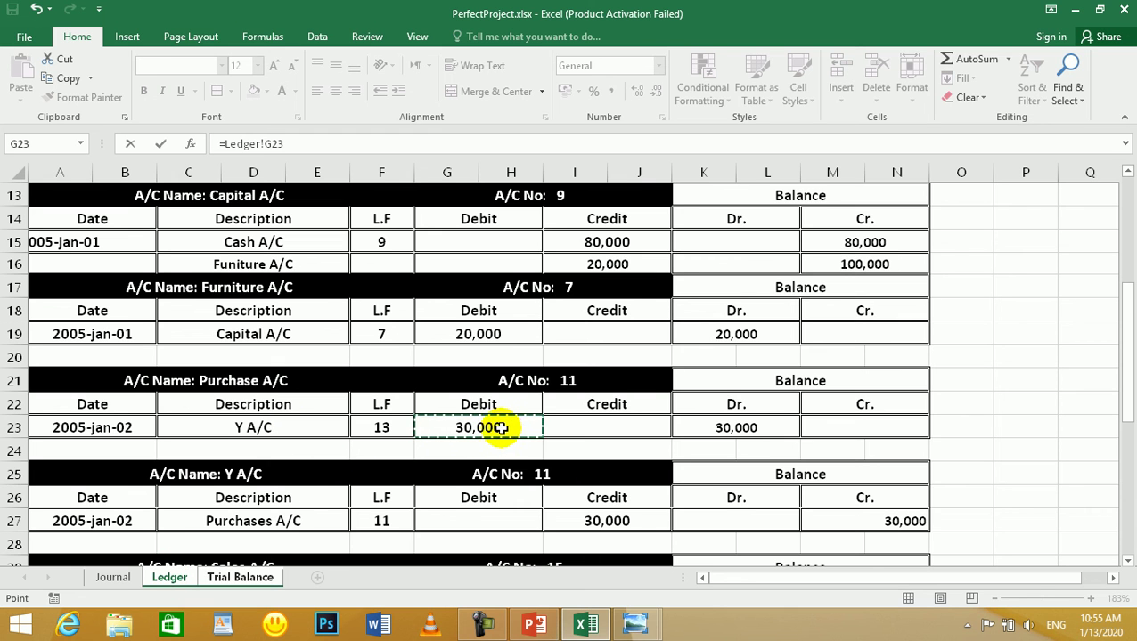
key("Return")
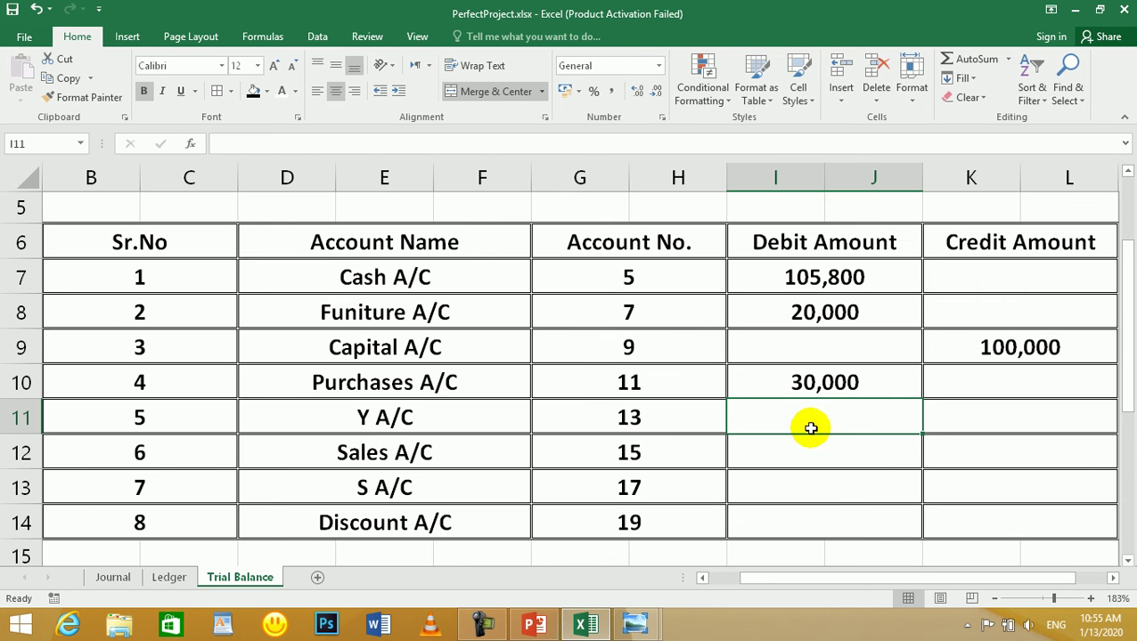
- Link the Y A/C credit amount in the Trial Balance to its credit balance in Ledger row 27
type("=")
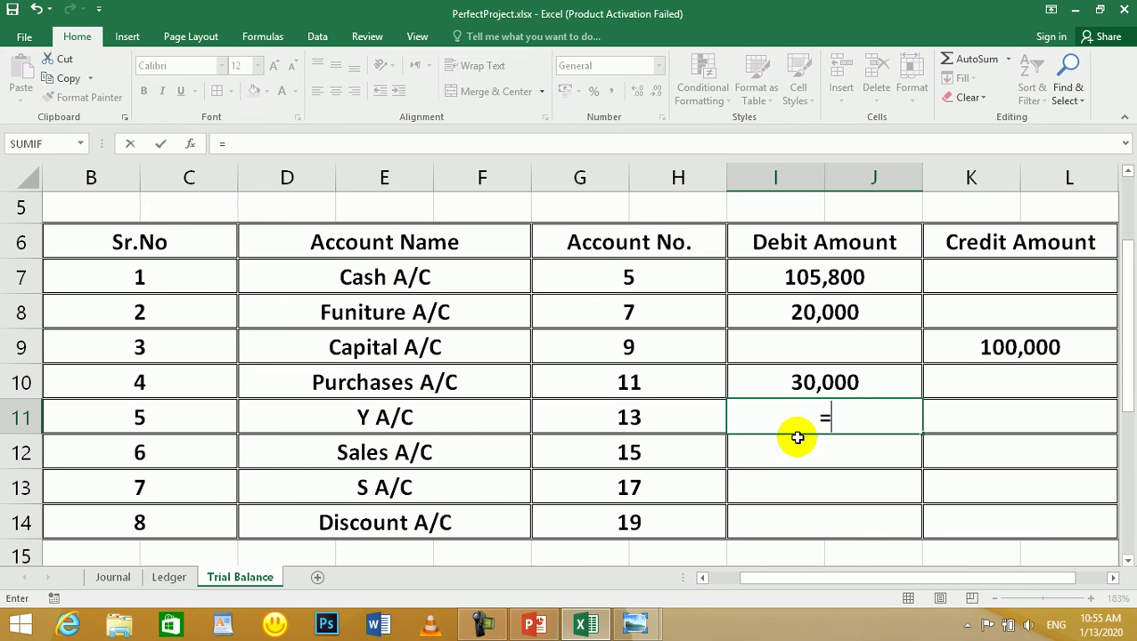
key("Escape")
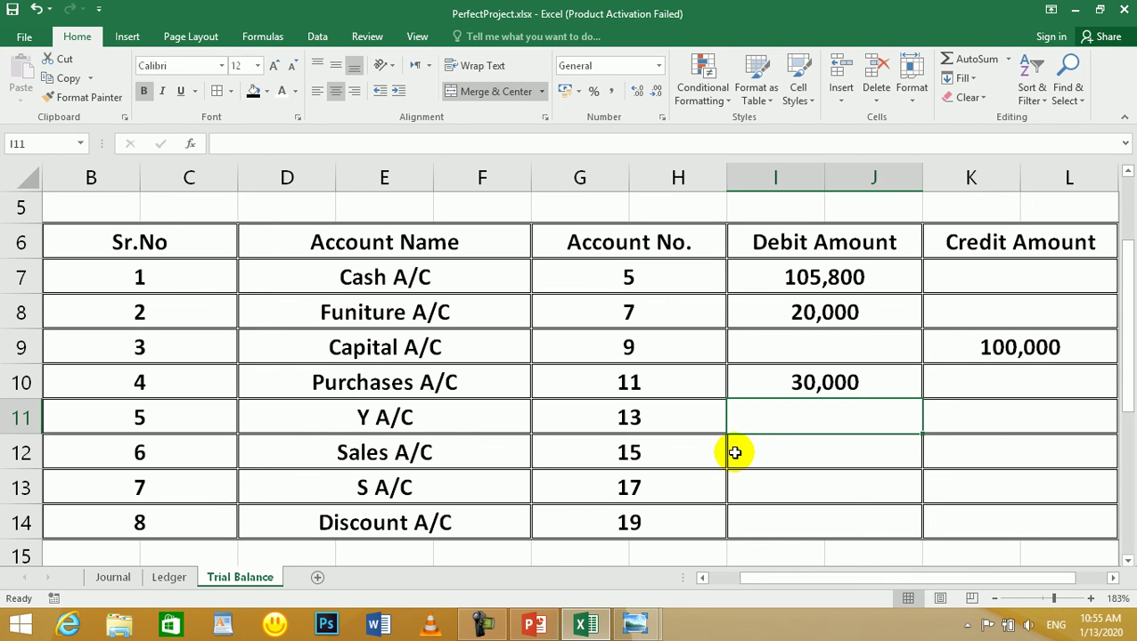
left_click(1003, 419)
left_click(169, 577)
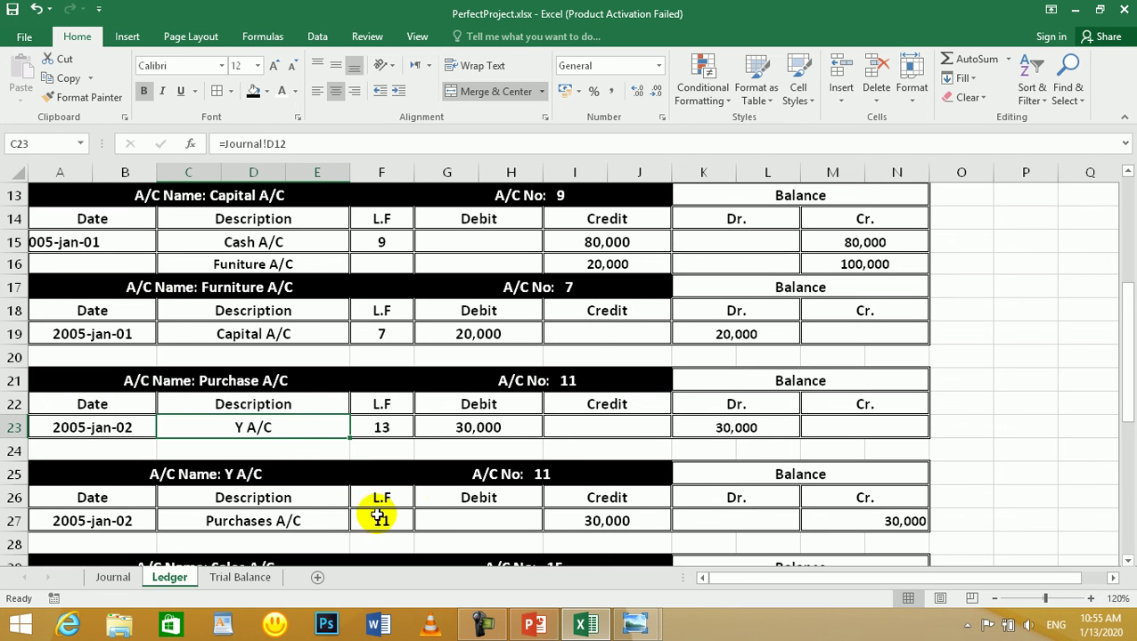
left_click(604, 523)
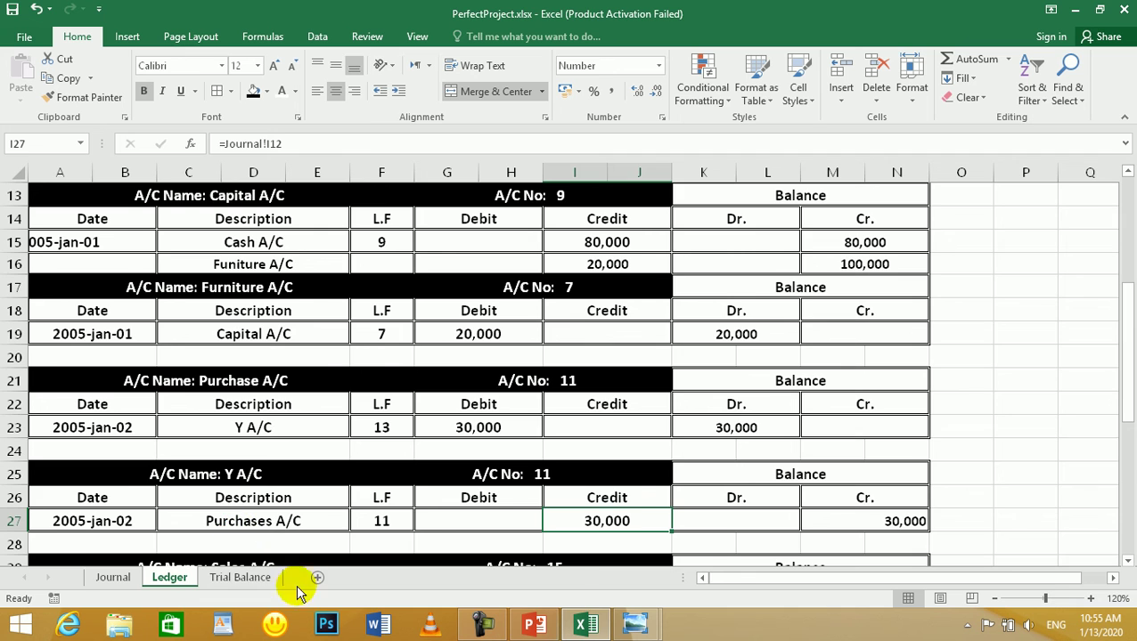
left_click(255, 580)
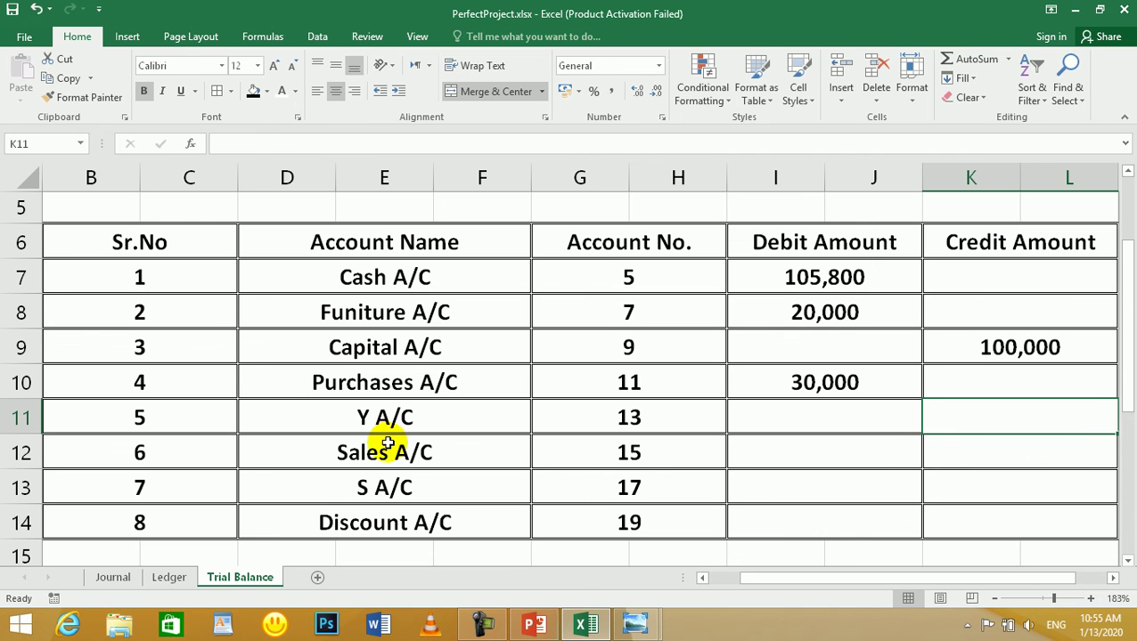
type("=")
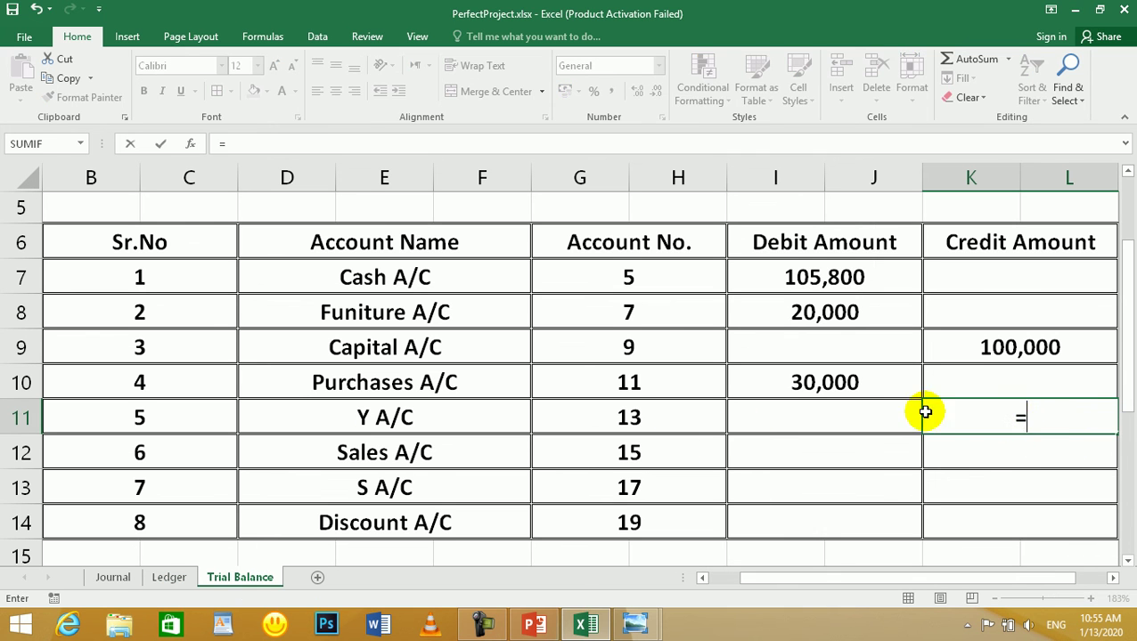
left_click(165, 579)
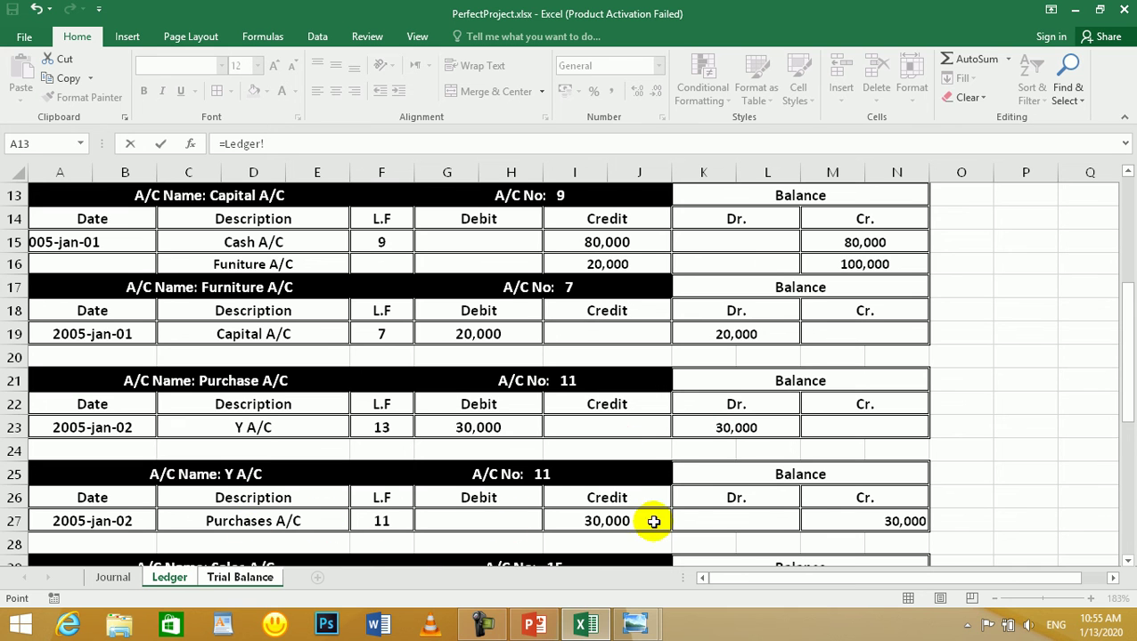
left_click(879, 514)
key("Return")
left_click(768, 450)
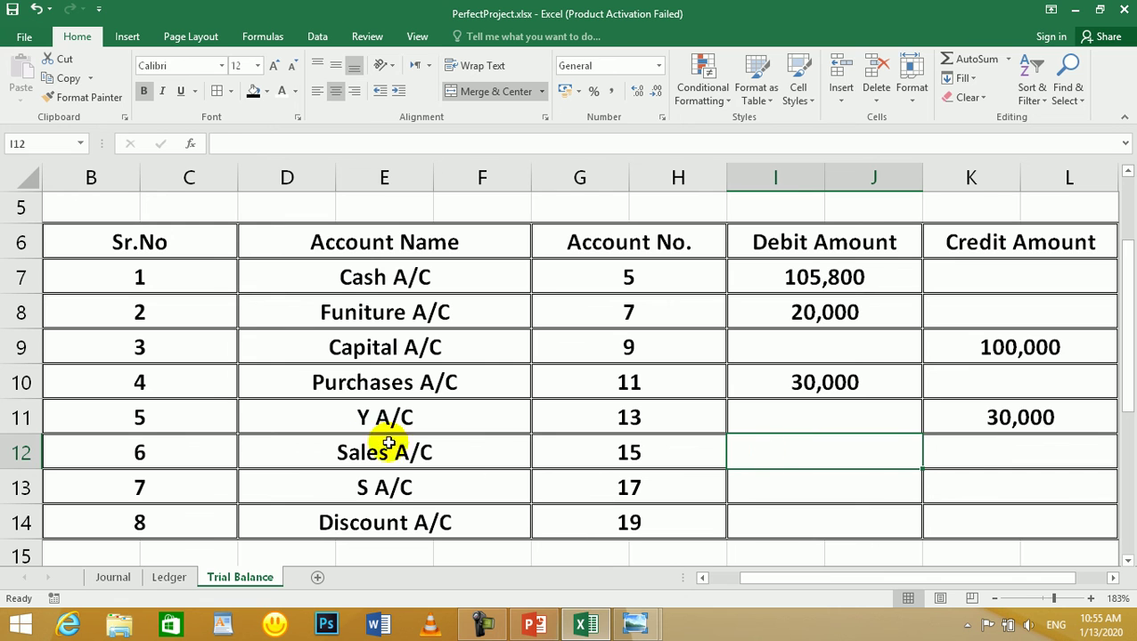
left_click(169, 579)
left_click(595, 423)
scroll(588, 432, "down", 2)
scroll(284, 436, "down", 3)
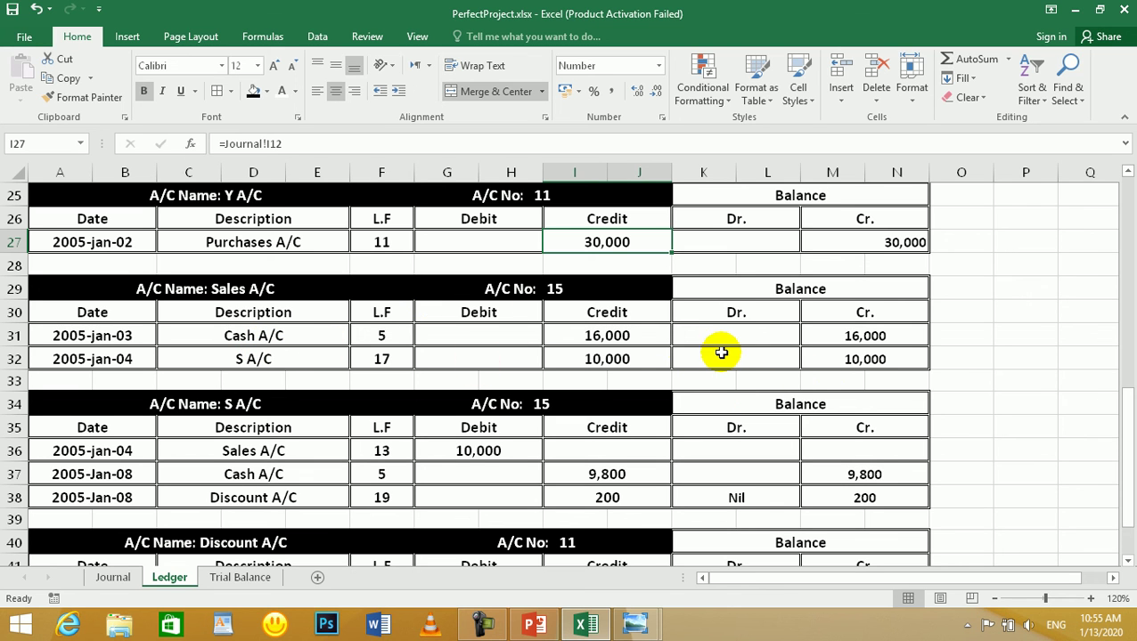
type("=")
left_click(865, 360)
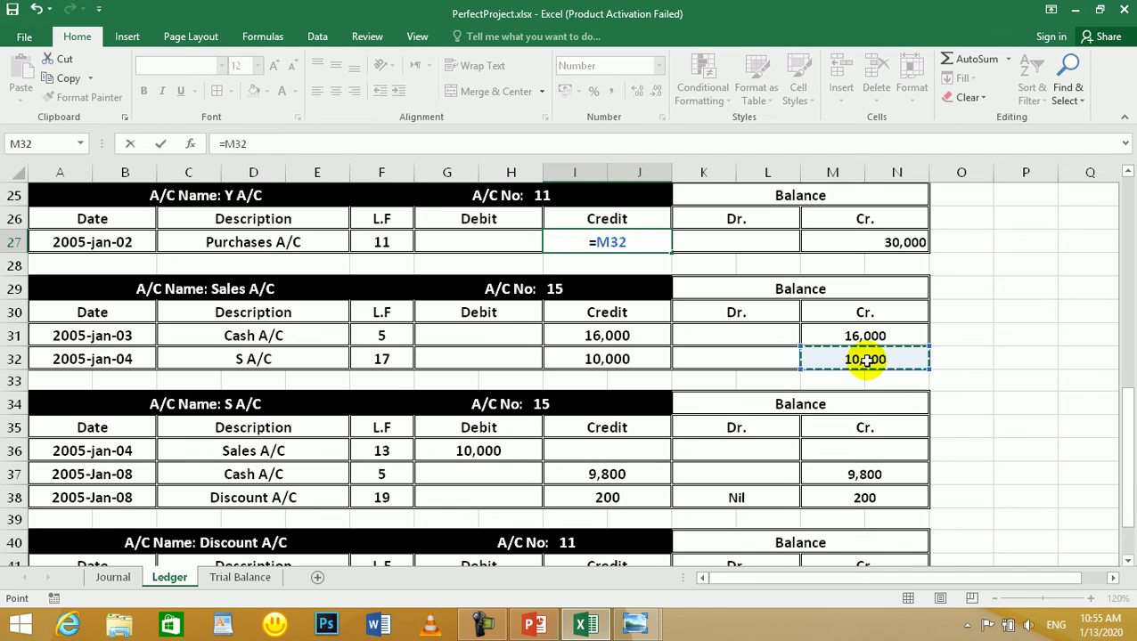
key("Escape")
- Set the Ledger's Sales A/C credit balance in row 32 to the sum of its two credit entries, =I31+I32
left_click(865, 360)
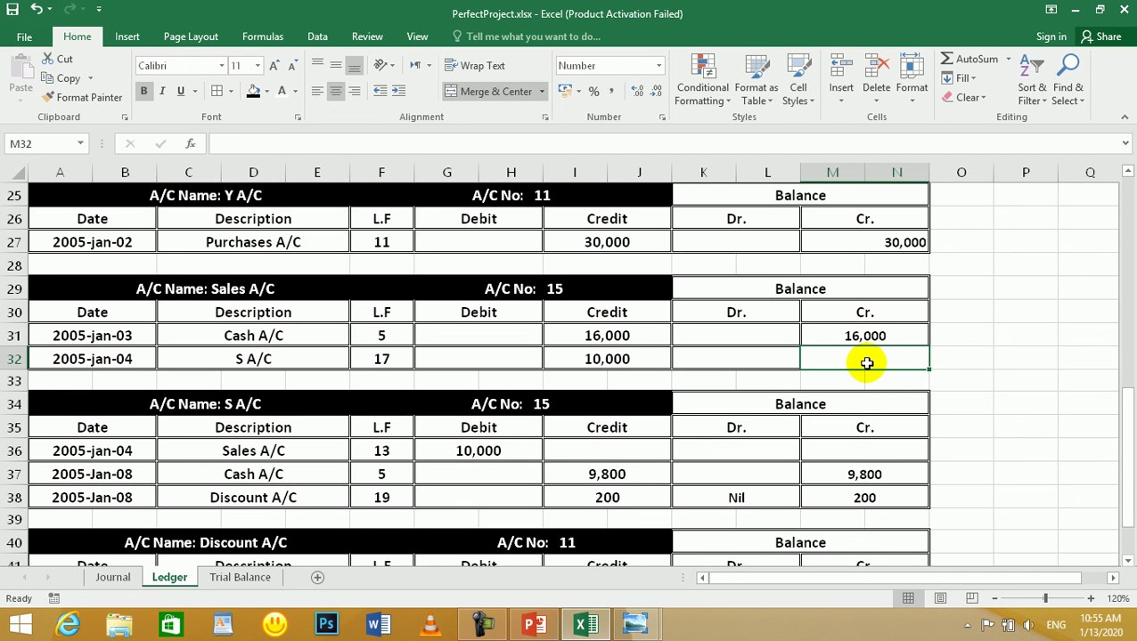
type("=")
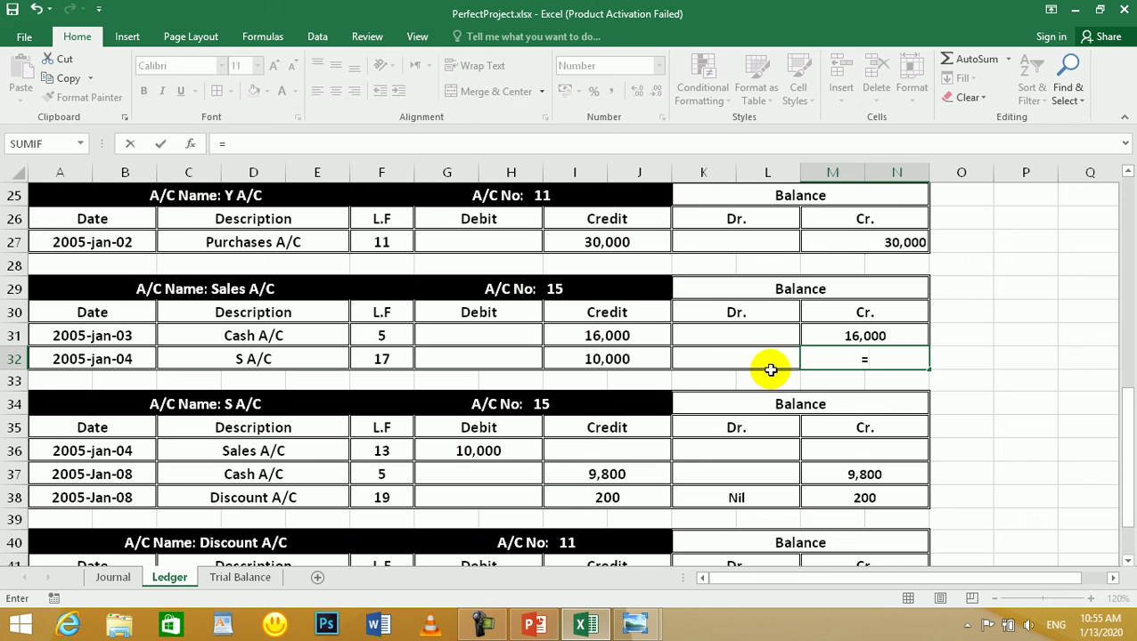
left_click(600, 330)
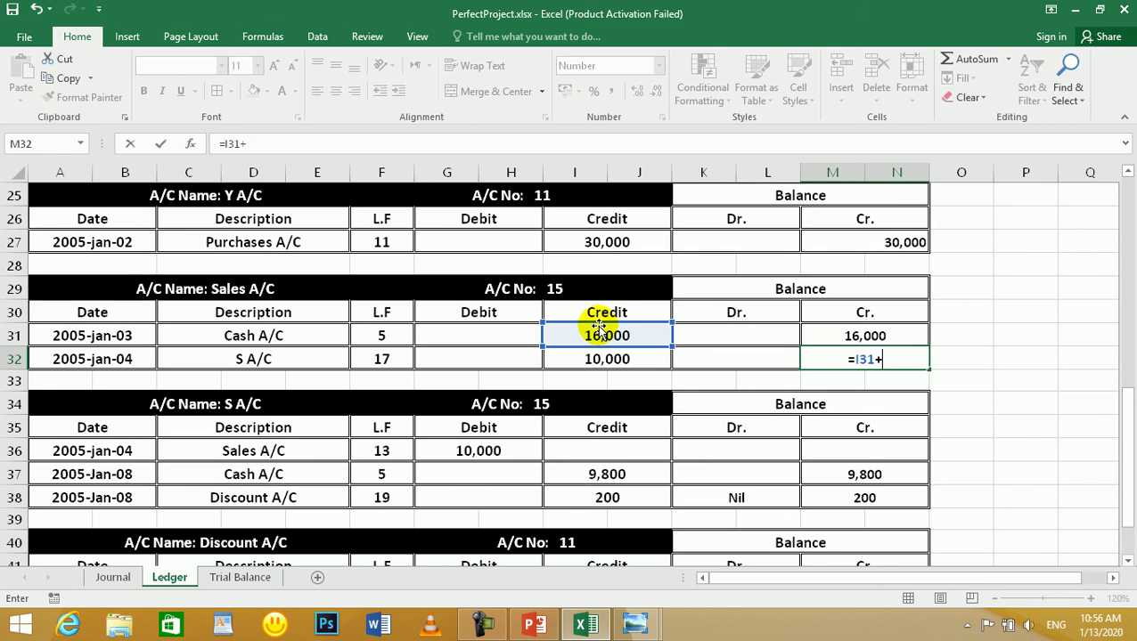
type("+")
left_click(595, 360)
key("Return")
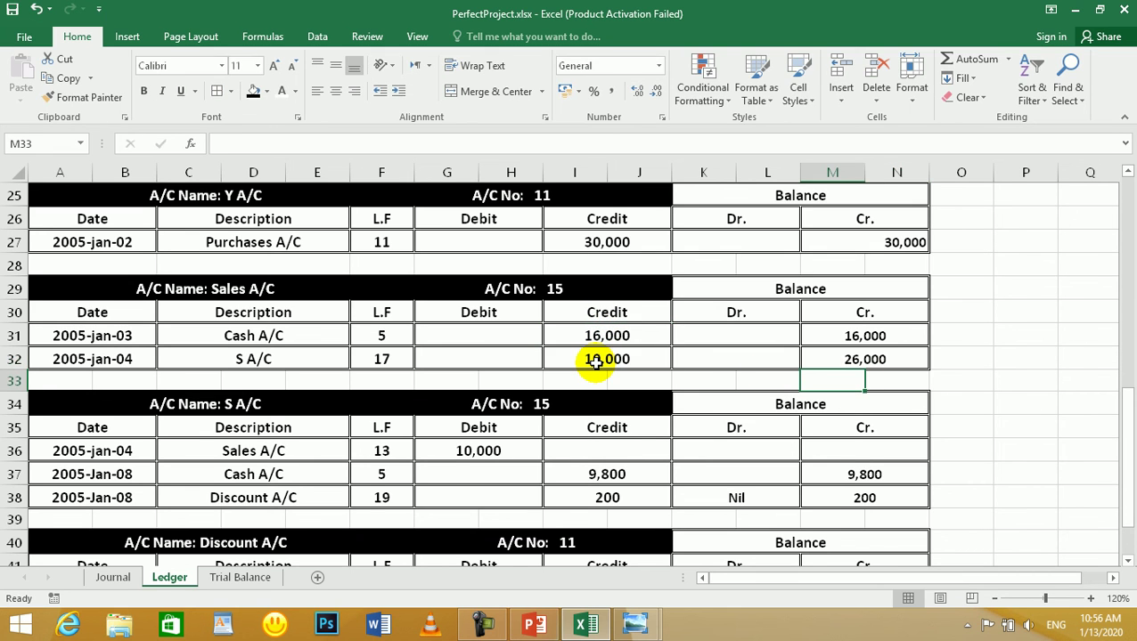
left_click(882, 362)
- Link the Sales A/C credit amount in the Trial Balance to its final credit balance in Ledger cell M32
left_click(253, 579)
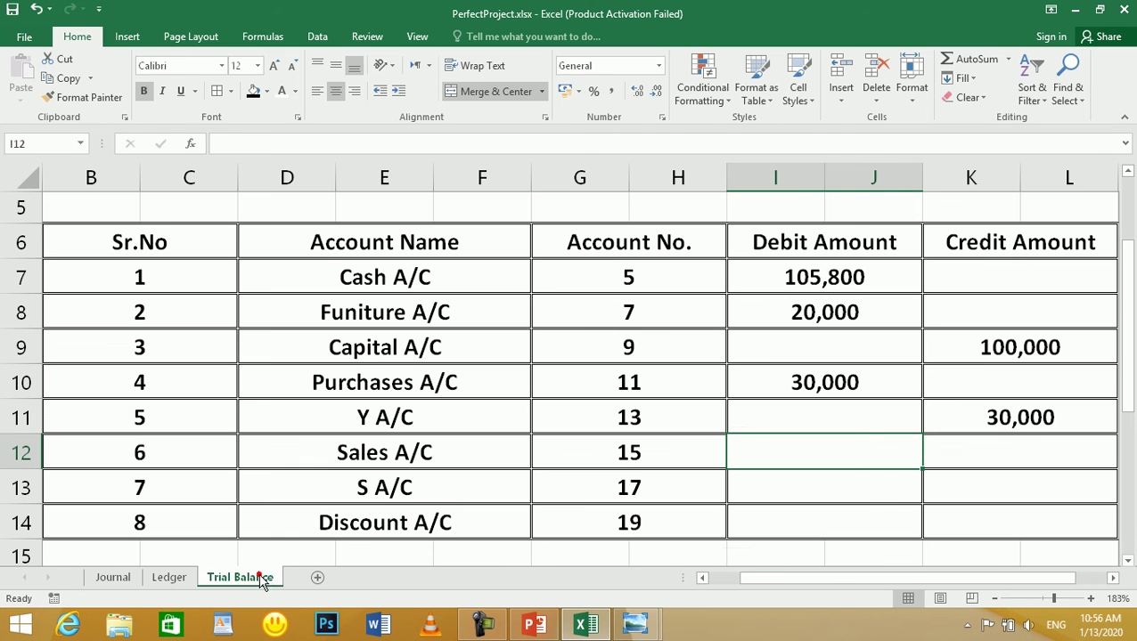
left_click(1020, 455)
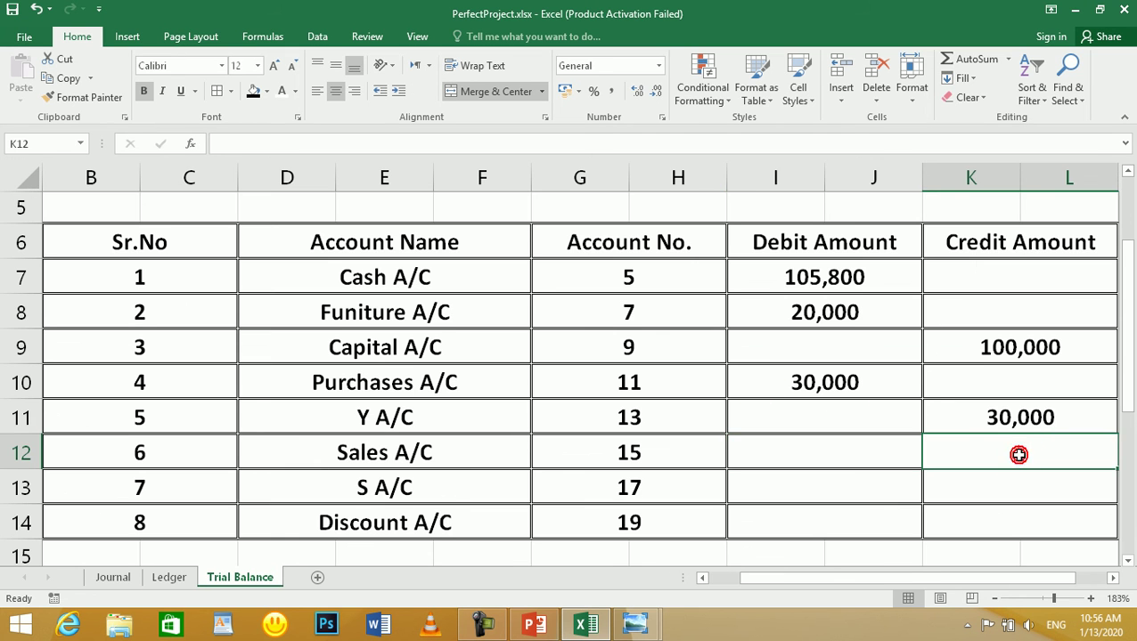
type("=")
left_click(169, 581)
left_click(892, 364)
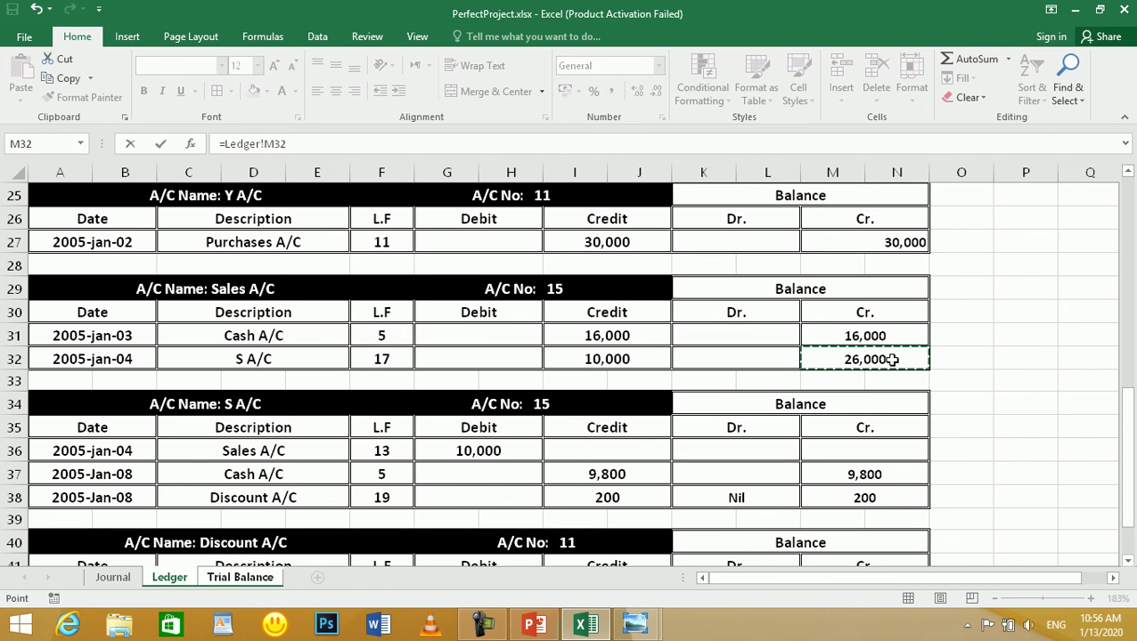
key("Return")
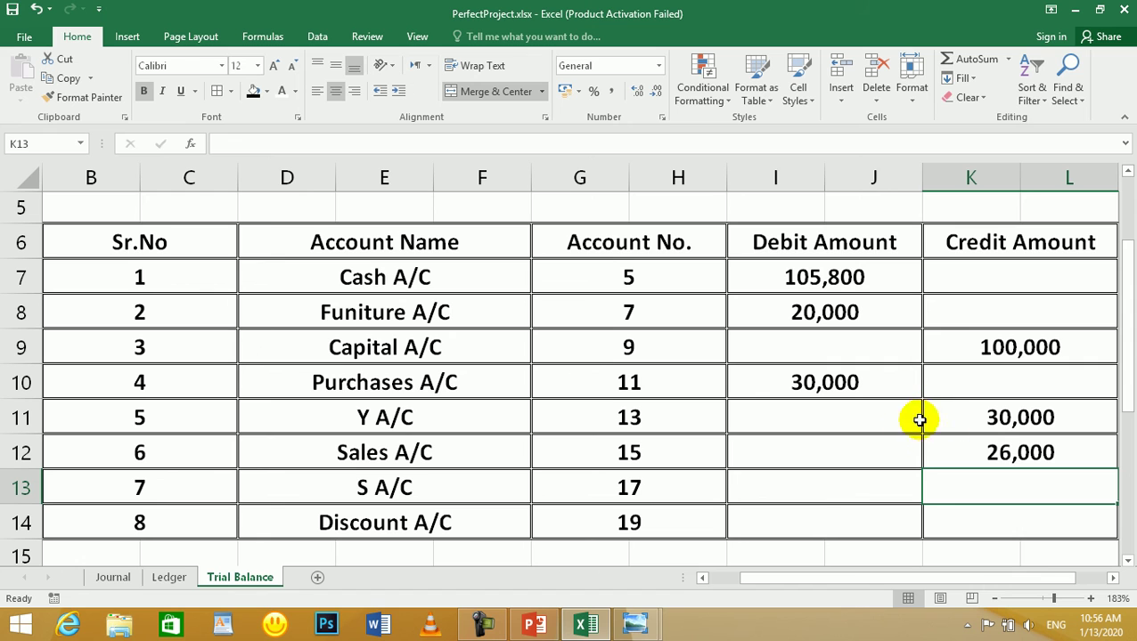
- Check the S A/C debit and credit entries in the Ledger against the Journal's 2005-jan-04 credit sale and 2005-Jan-08 receipt with discount
left_click(818, 494)
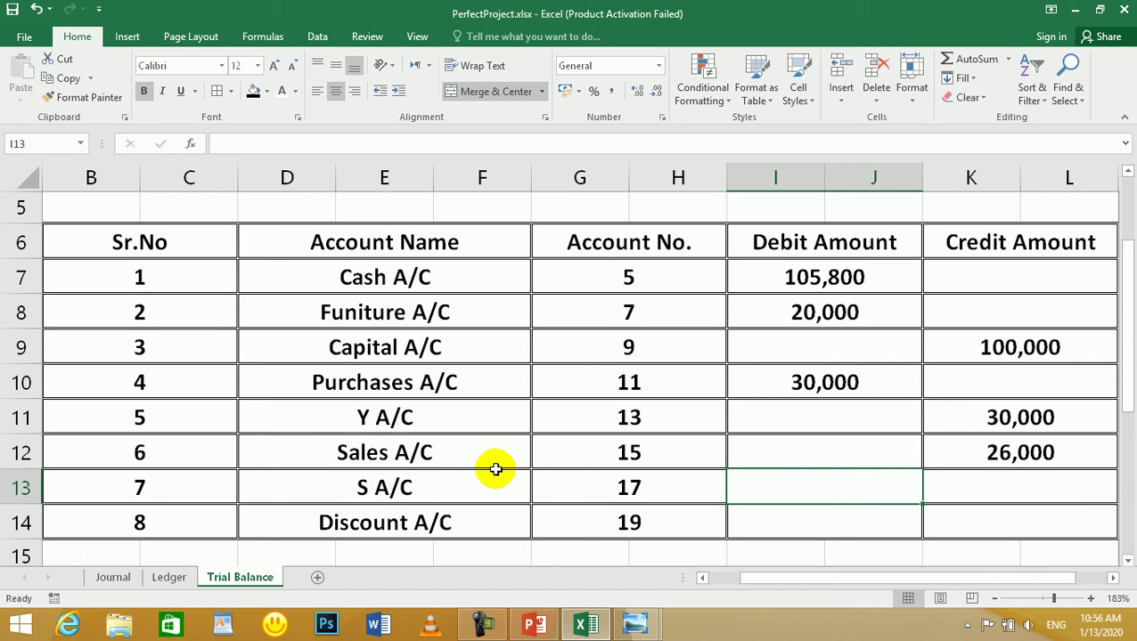
left_click(186, 580)
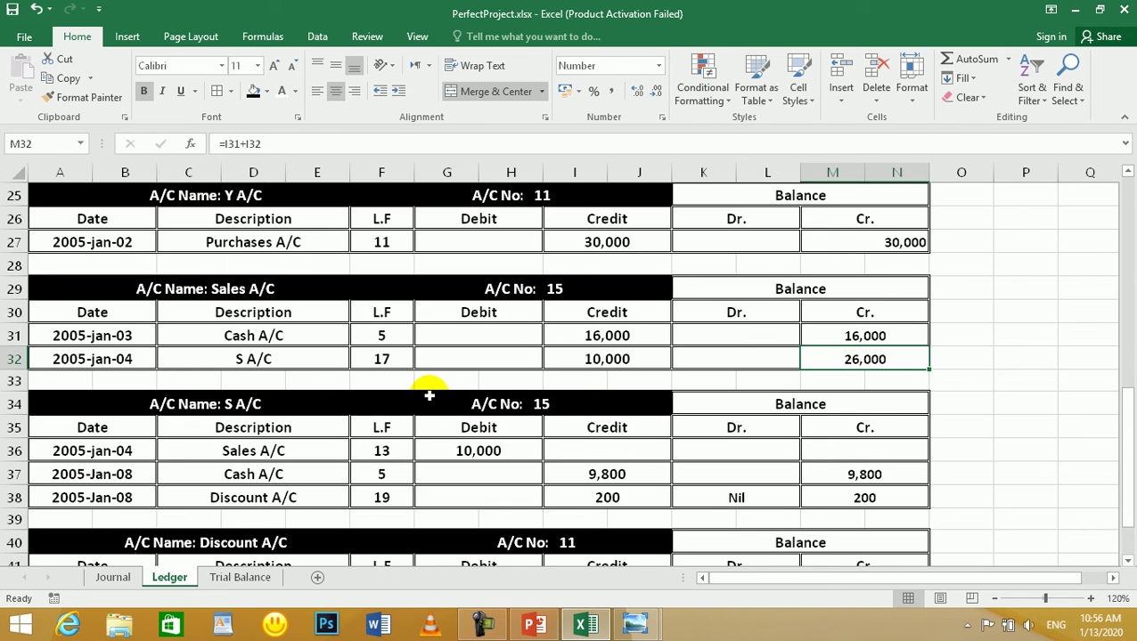
scroll(294, 389, "down", 2)
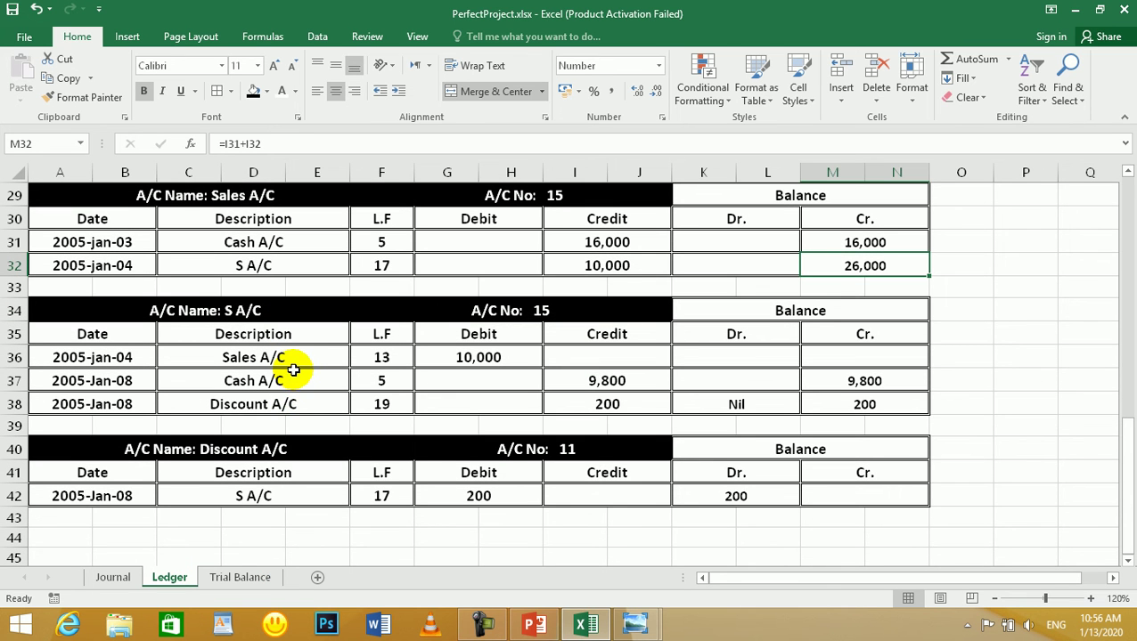
left_click(235, 311)
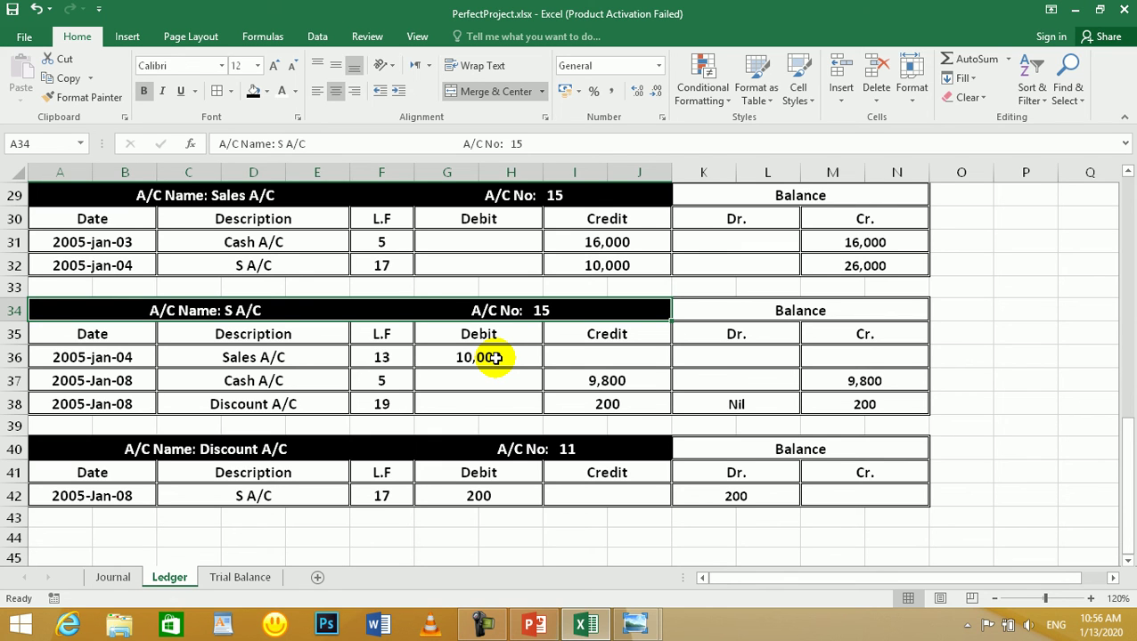
left_click(108, 577)
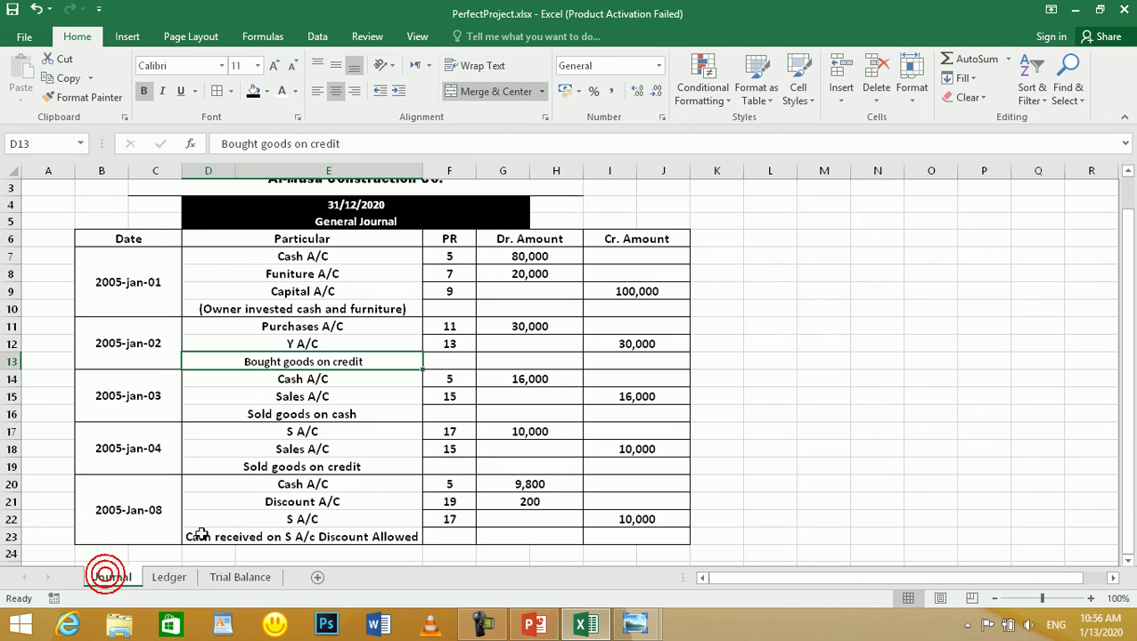
left_click(361, 467)
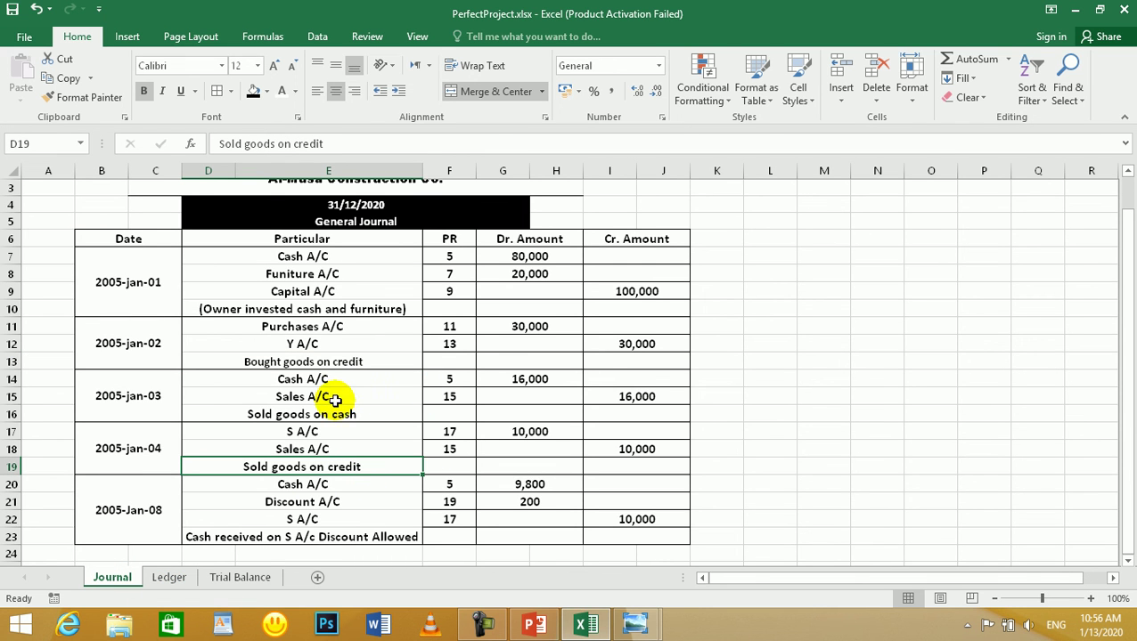
left_click(555, 432)
left_click(618, 449)
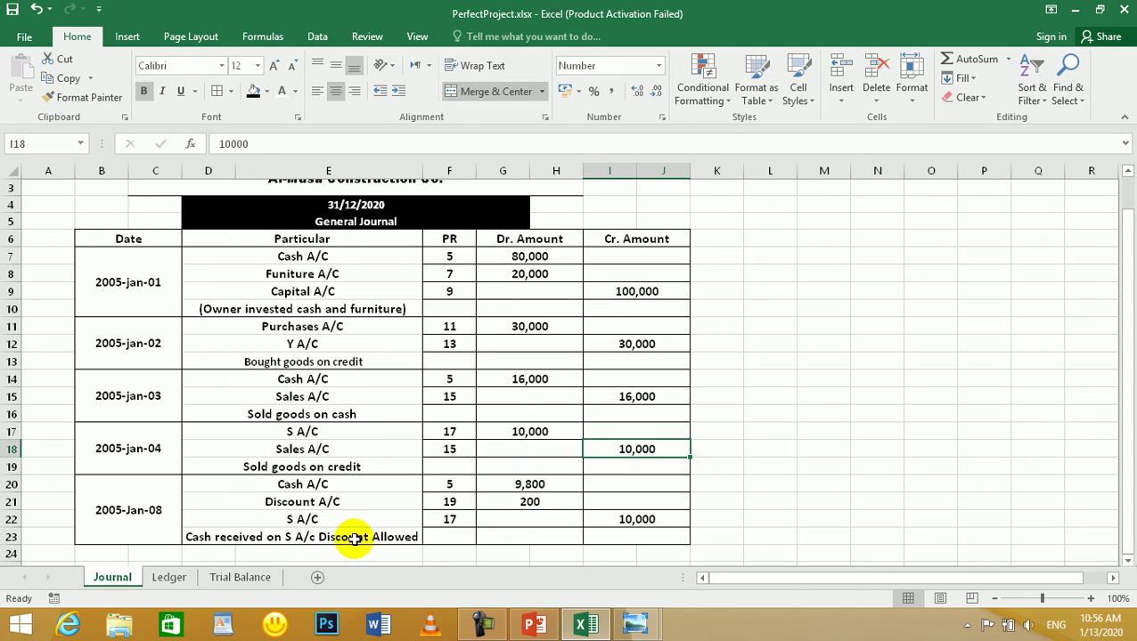
left_click(174, 578)
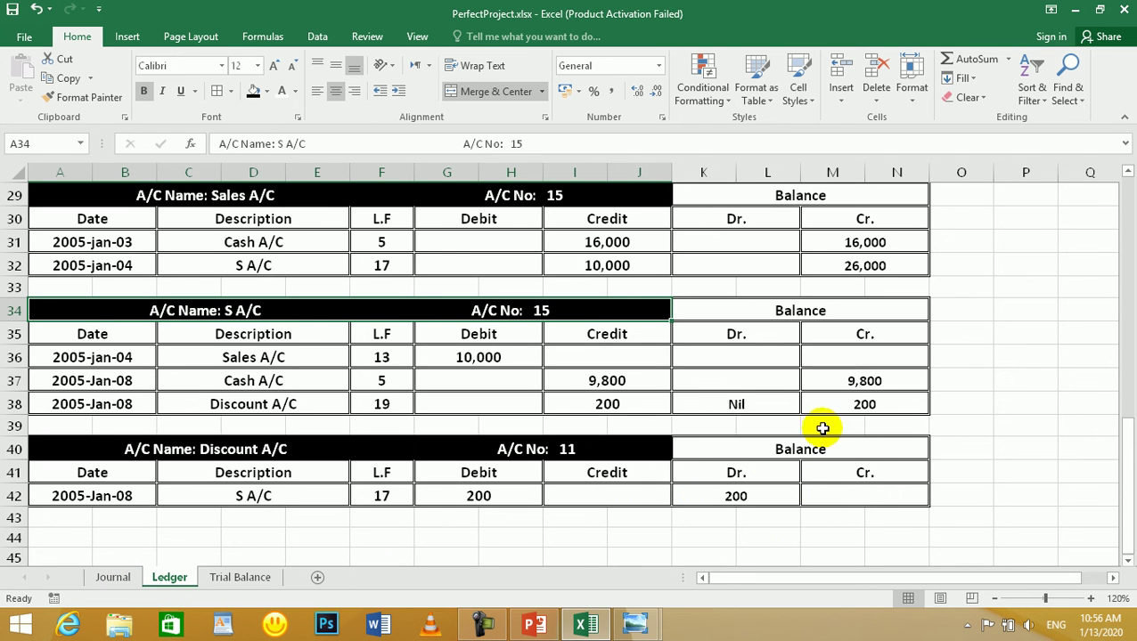
left_click(489, 358)
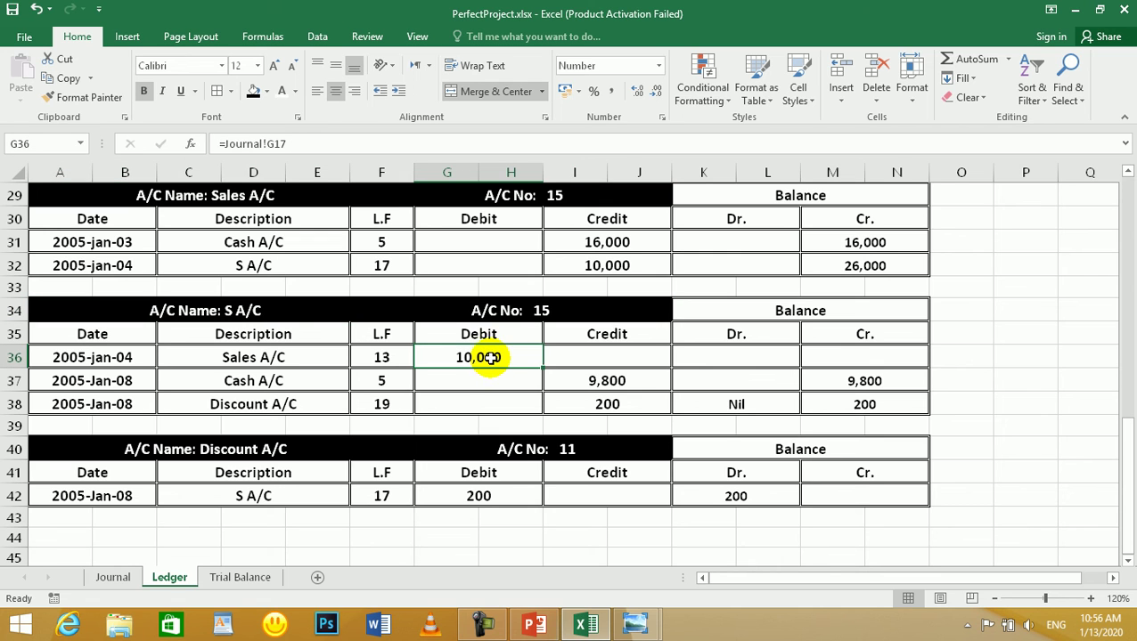
left_click_drag(640, 384, 634, 404)
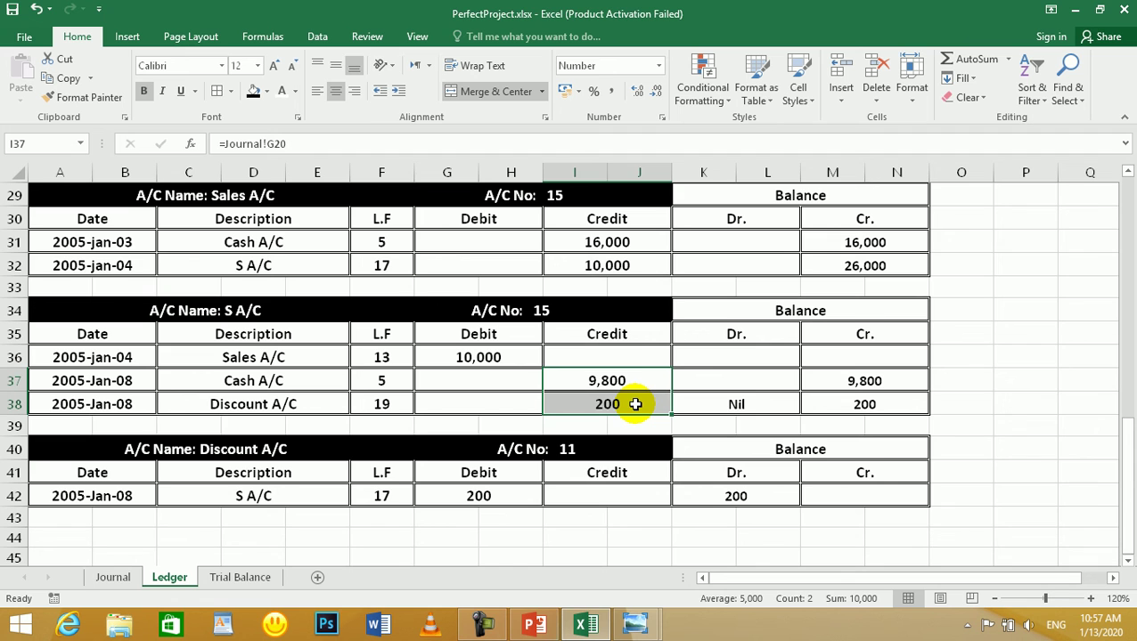
left_click(254, 578)
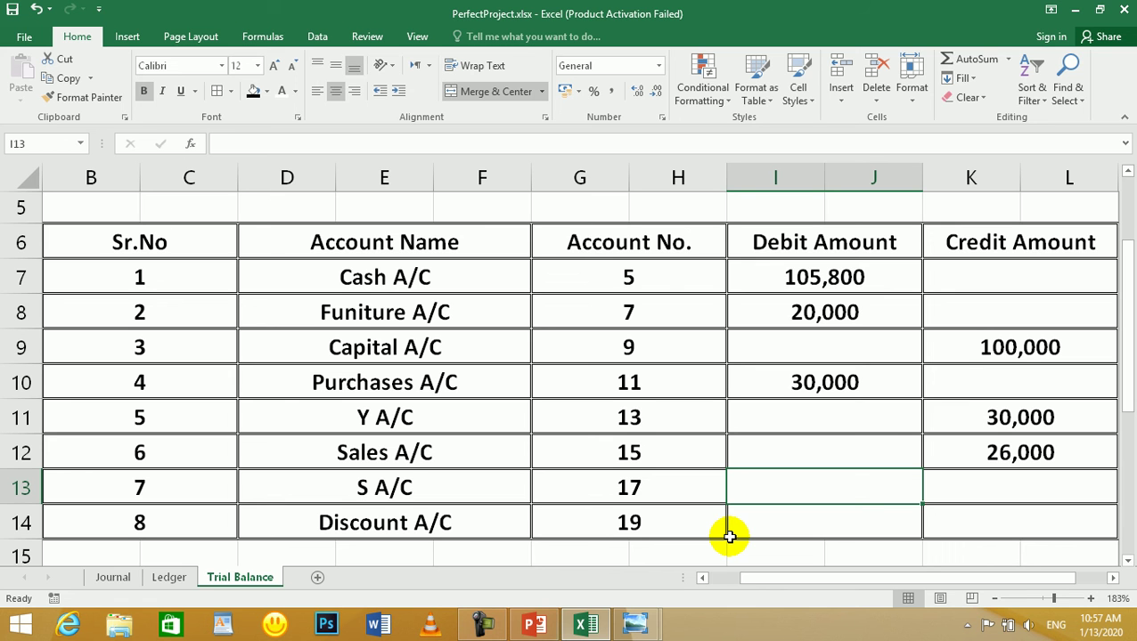
- Compare the S A/C debit with its two credits in the Ledger and with trial balance.JPG, returning to the Trial Balance's S A/C debit amount
left_click(168, 578)
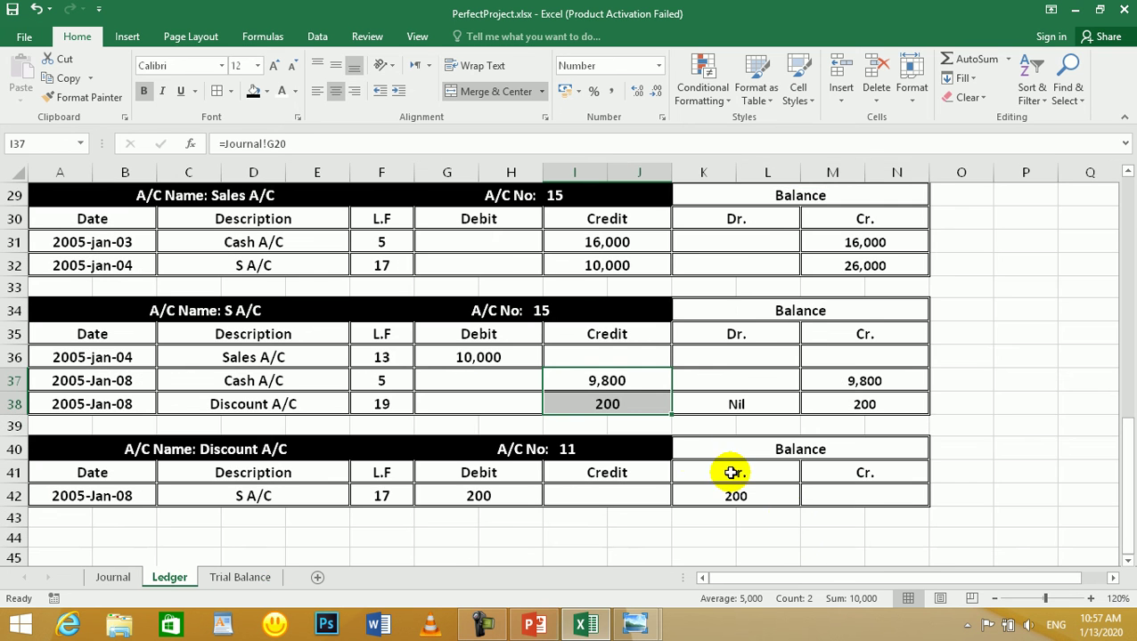
left_click(609, 379)
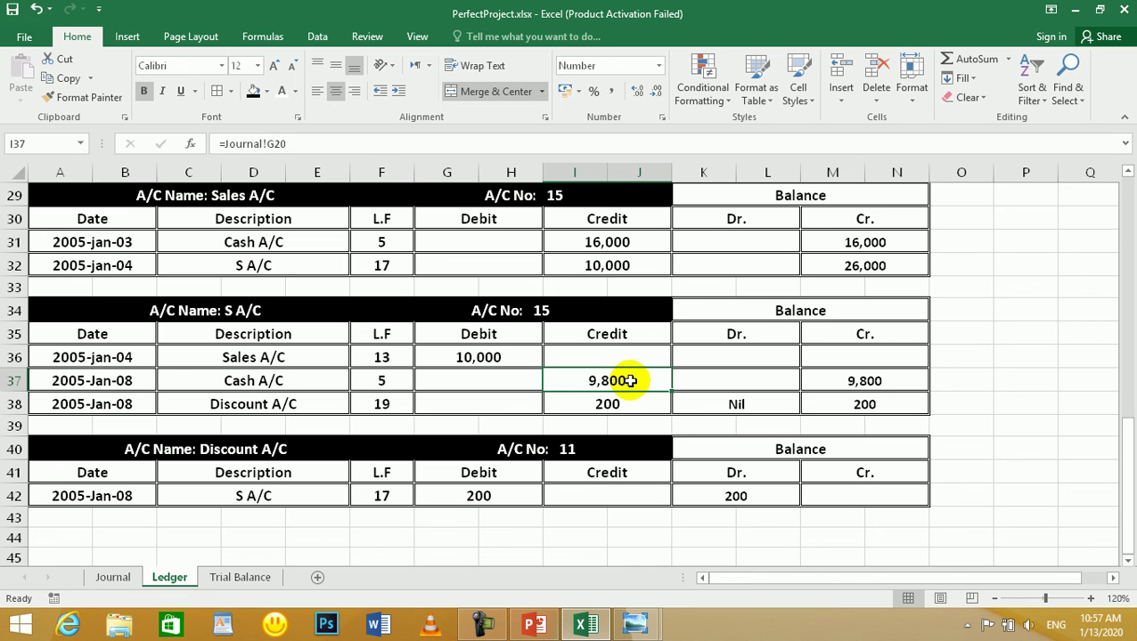
left_click(482, 357)
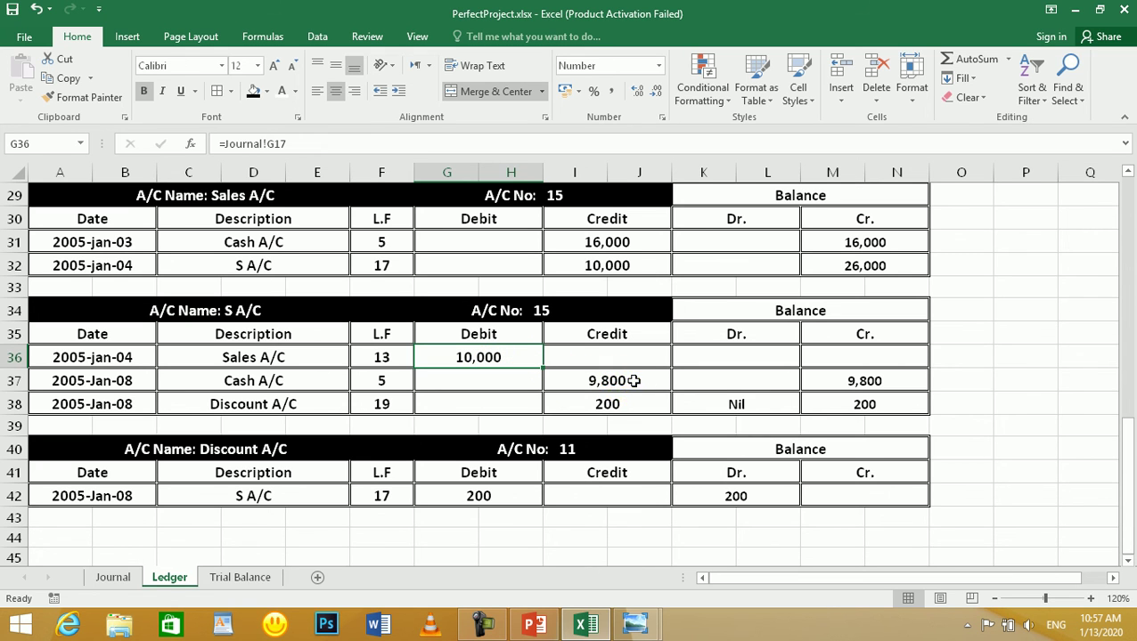
left_click(633, 380)
left_click(612, 402)
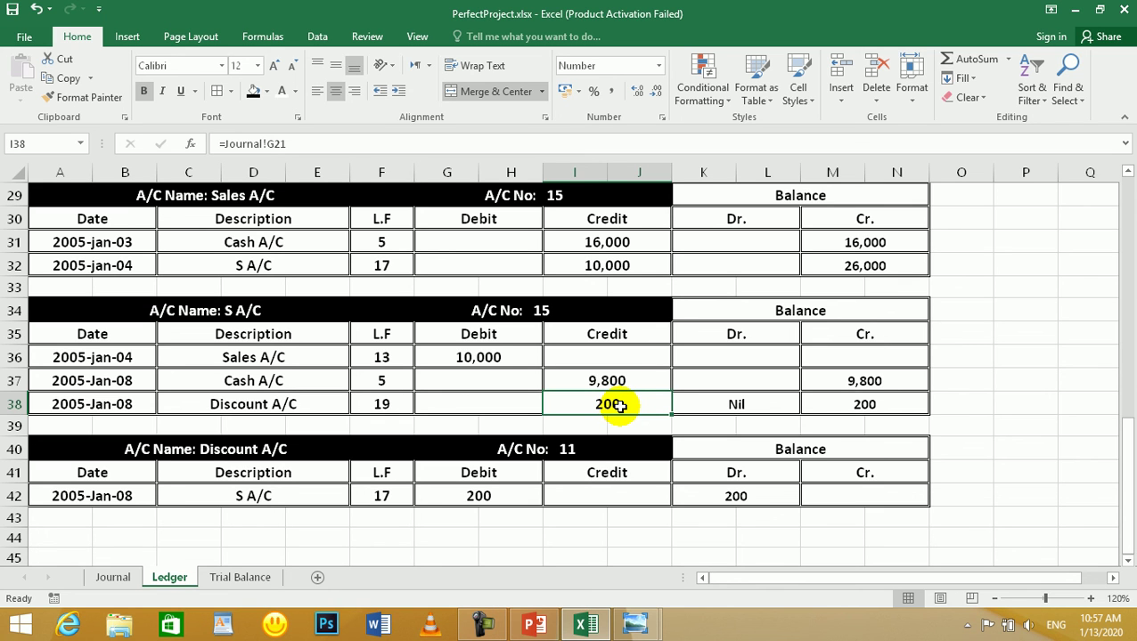
left_click_drag(606, 381, 608, 403)
left_click(519, 360)
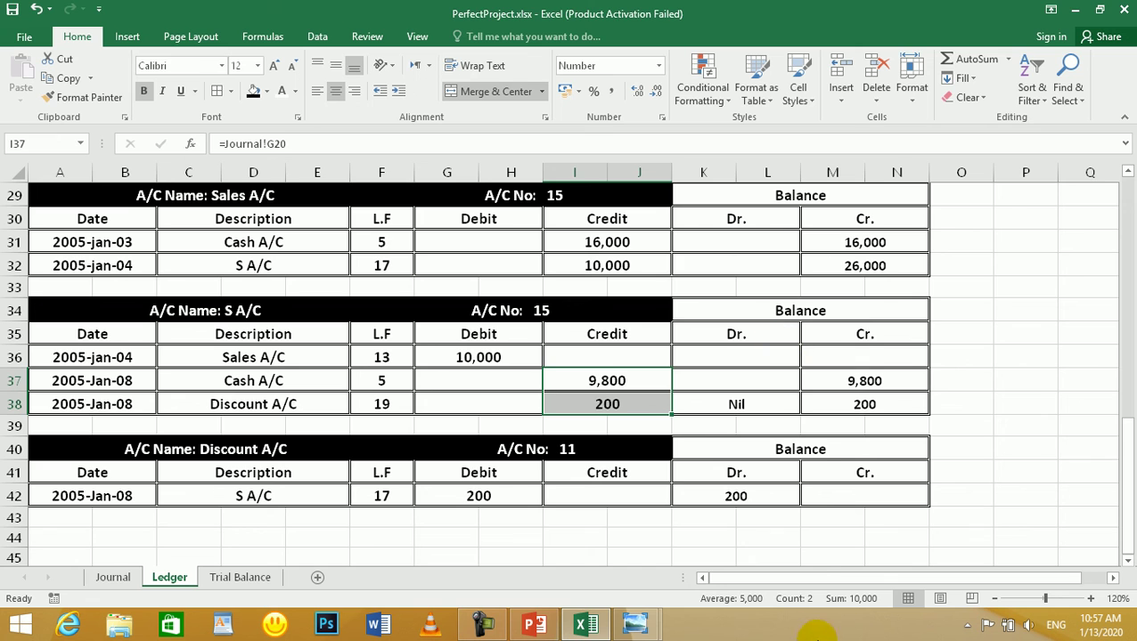
left_click(636, 623)
left_click(726, 568)
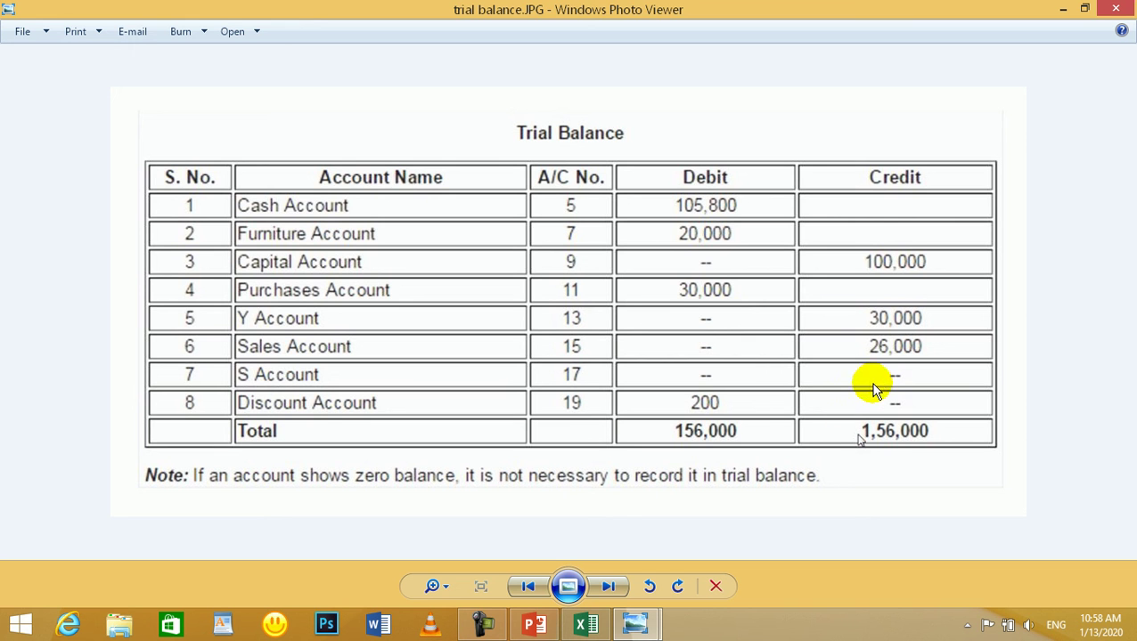
left_click(586, 625)
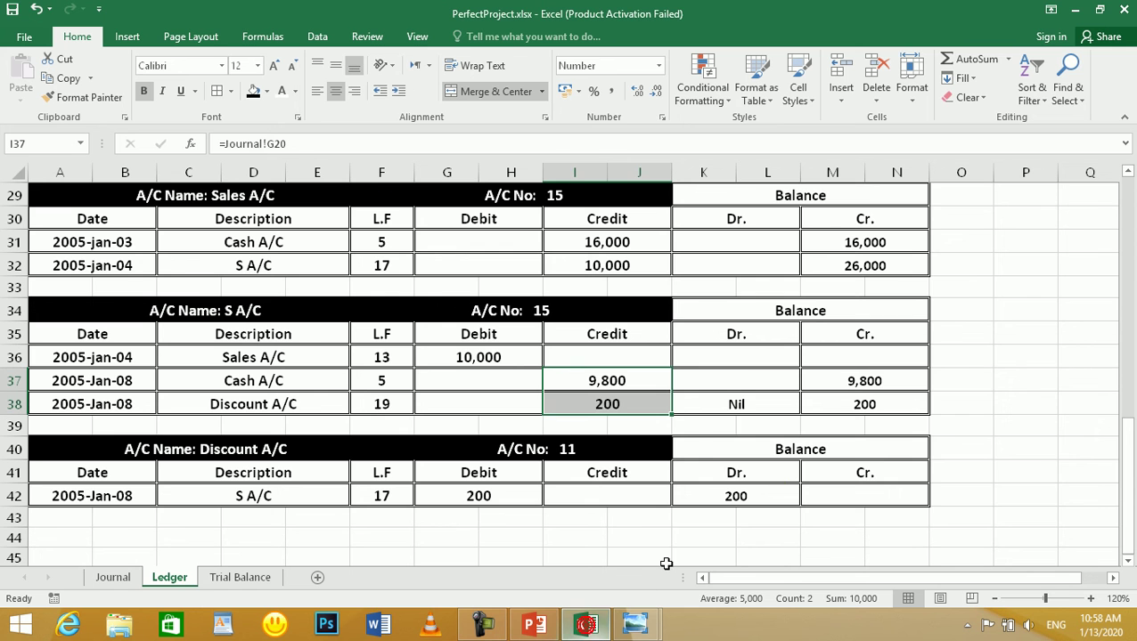
left_click(239, 577)
left_click(834, 496)
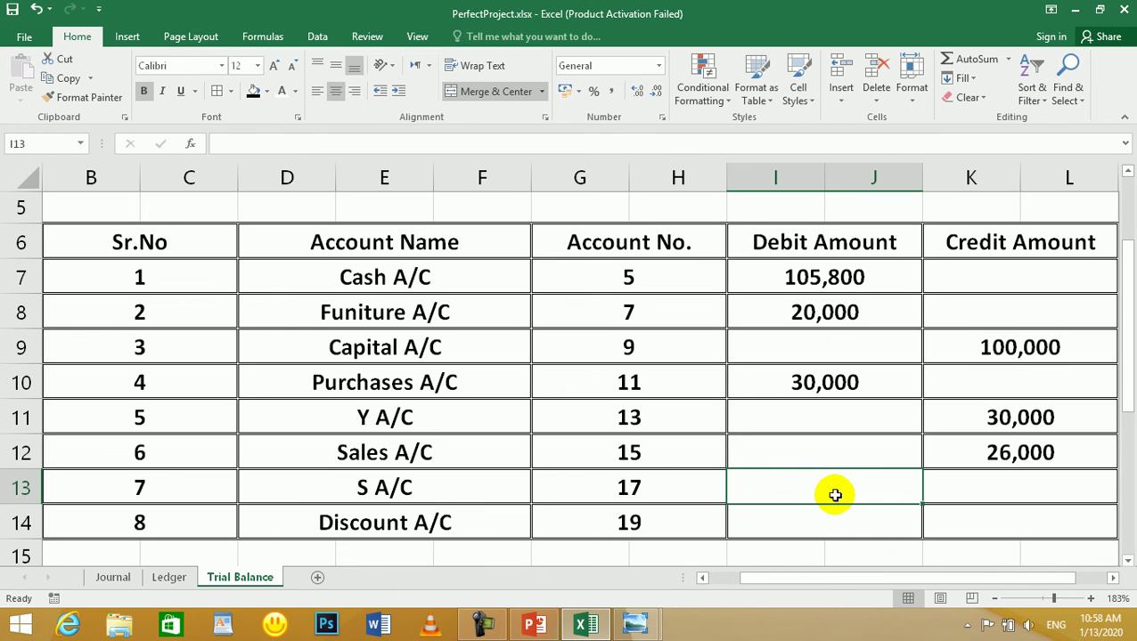
type("--")
left_click(983, 495)
type("-")
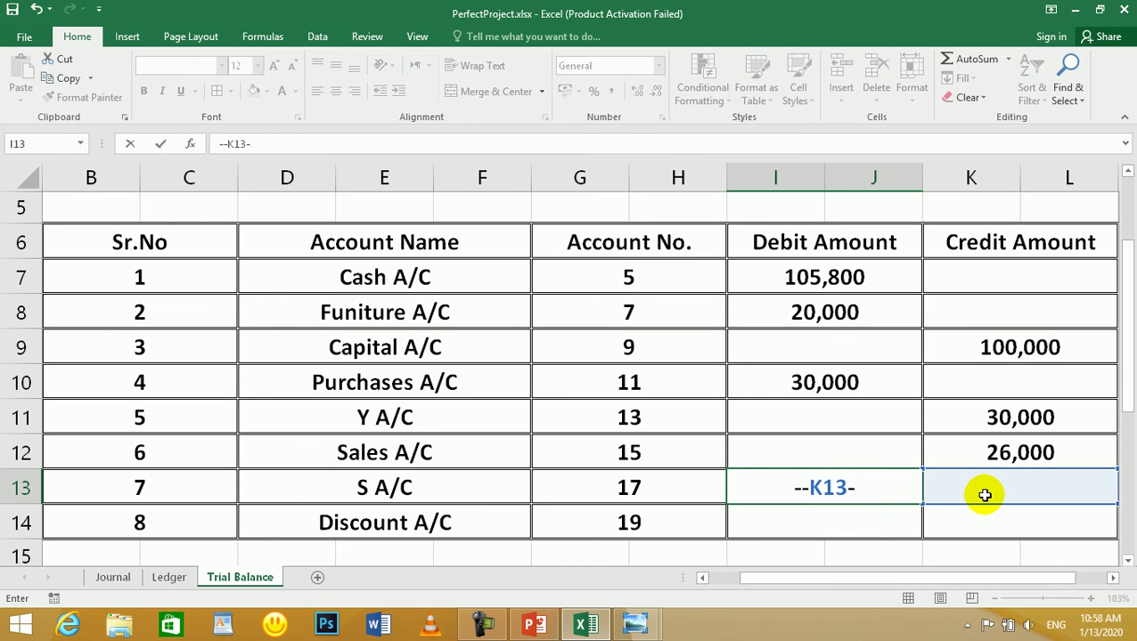
key("Escape")
- Enter -- as the S A/C debit amount in the Trial Balance and copy it to the S A/C credit amount
type("-")
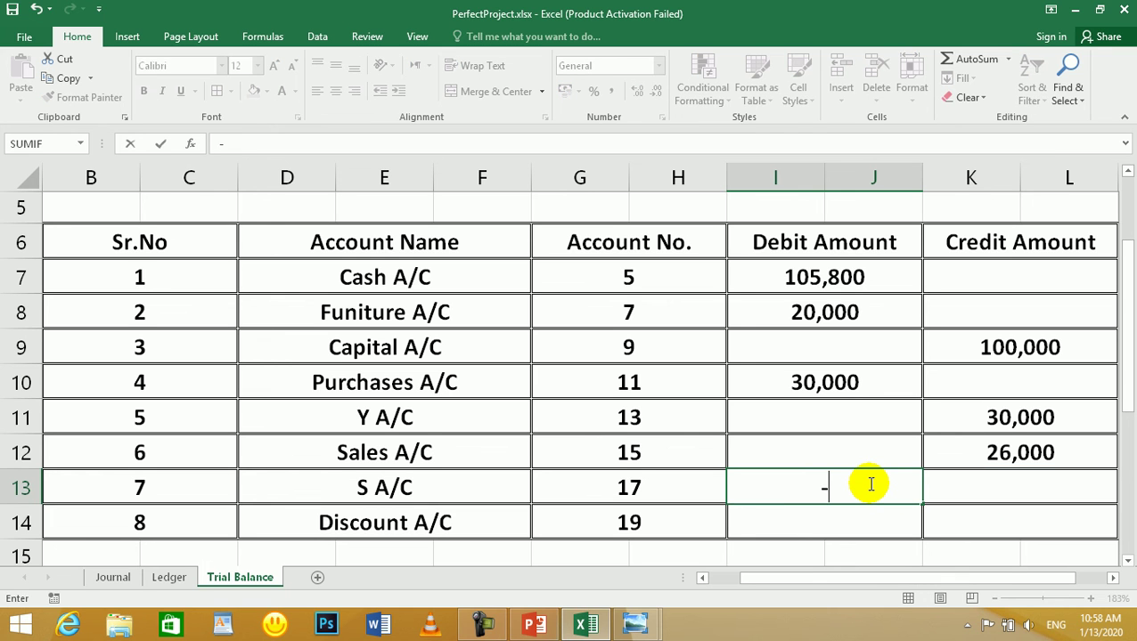
key("Return")
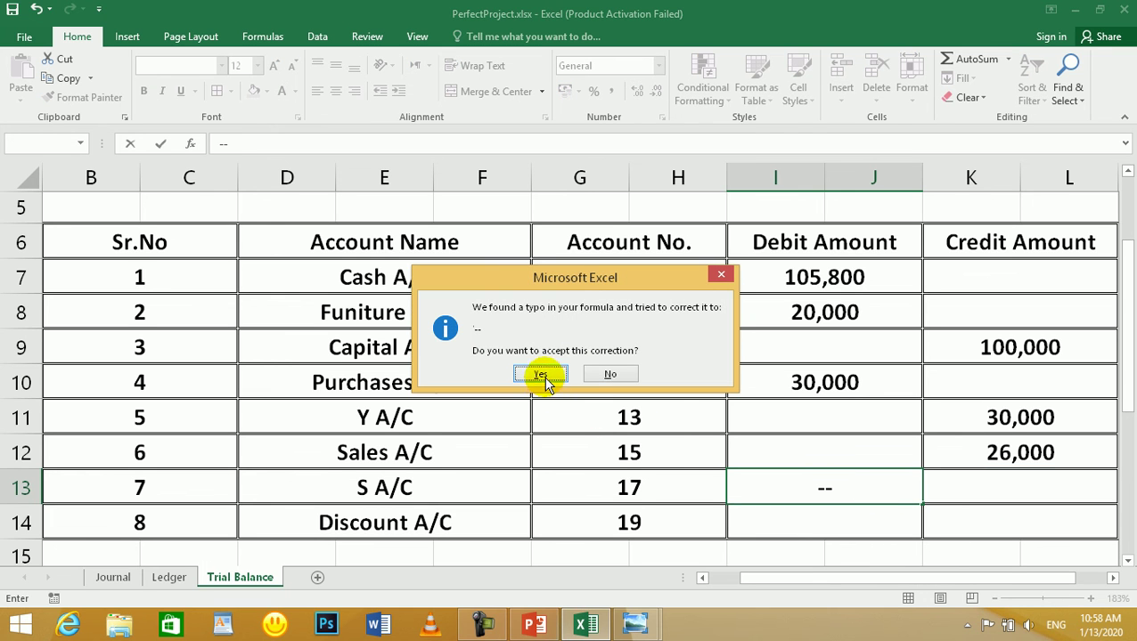
left_click(543, 376)
left_click(845, 486)
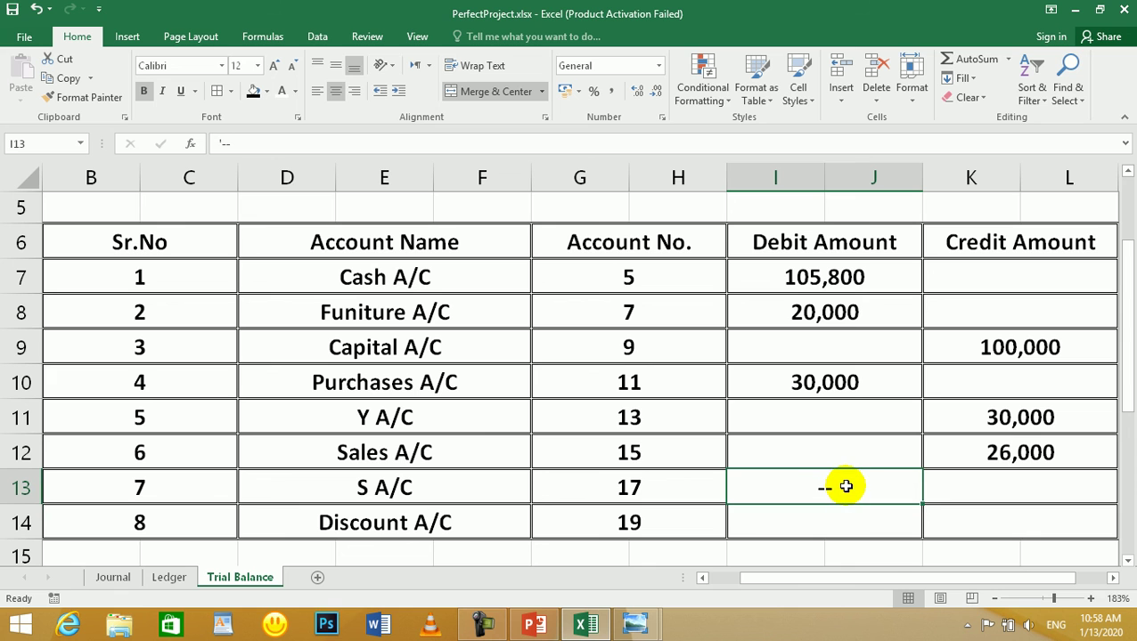
key("ctrl+c")
left_click(980, 494)
key("ctrl+v")
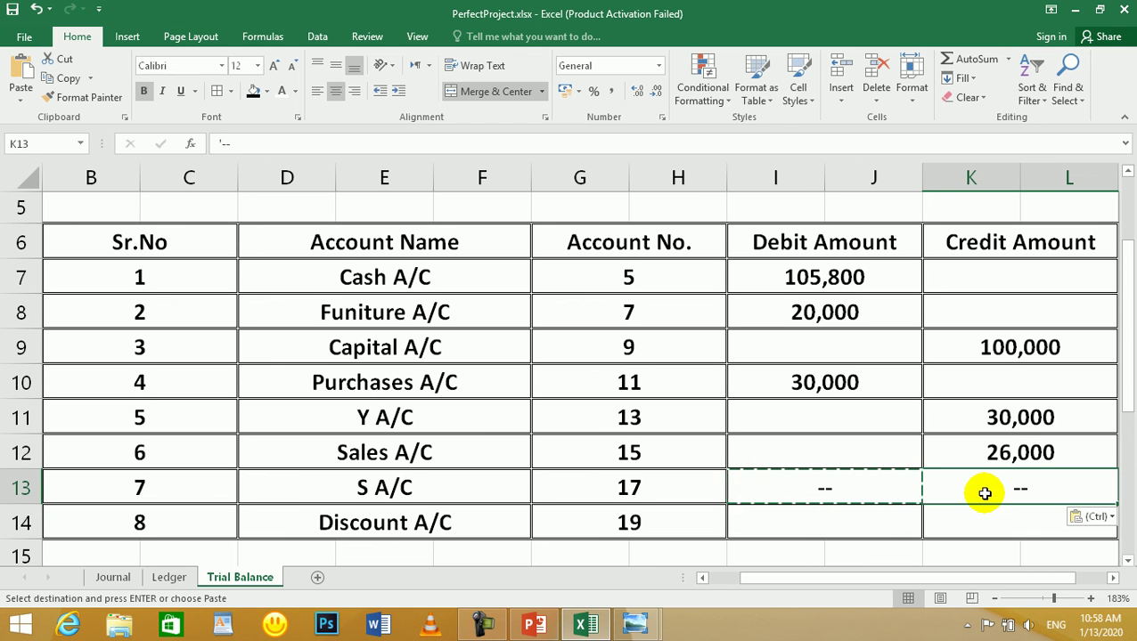
- Link the Discount A/C debit amount in the Trial Balance to the 2005-Jan-08 debit entry in Ledger cell G42
left_click(774, 519)
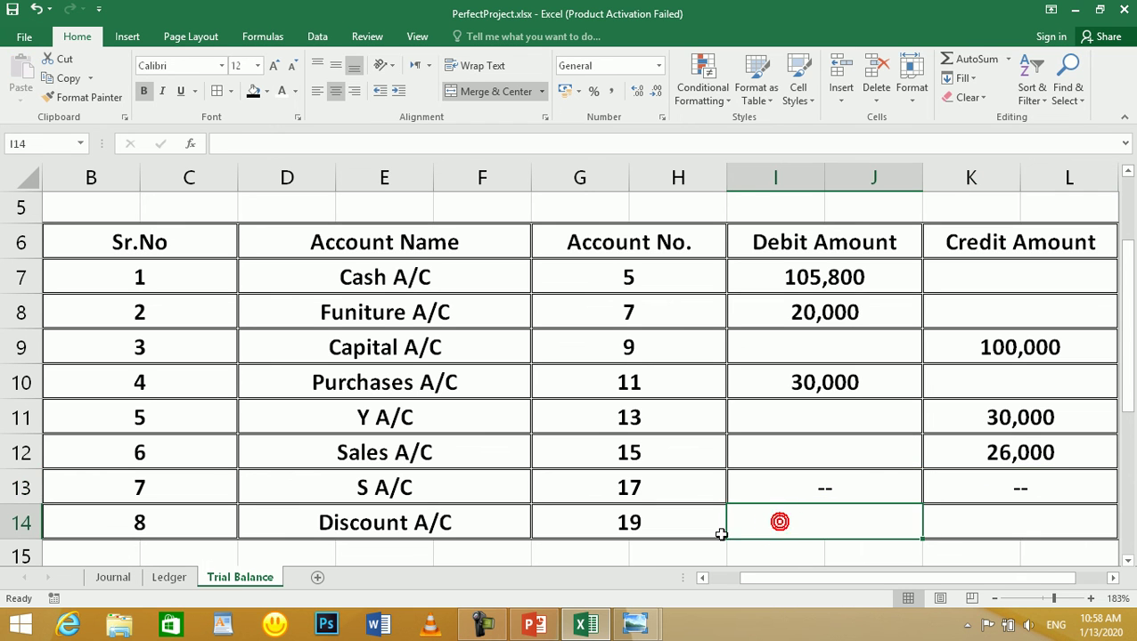
left_click(170, 579)
left_click(370, 465)
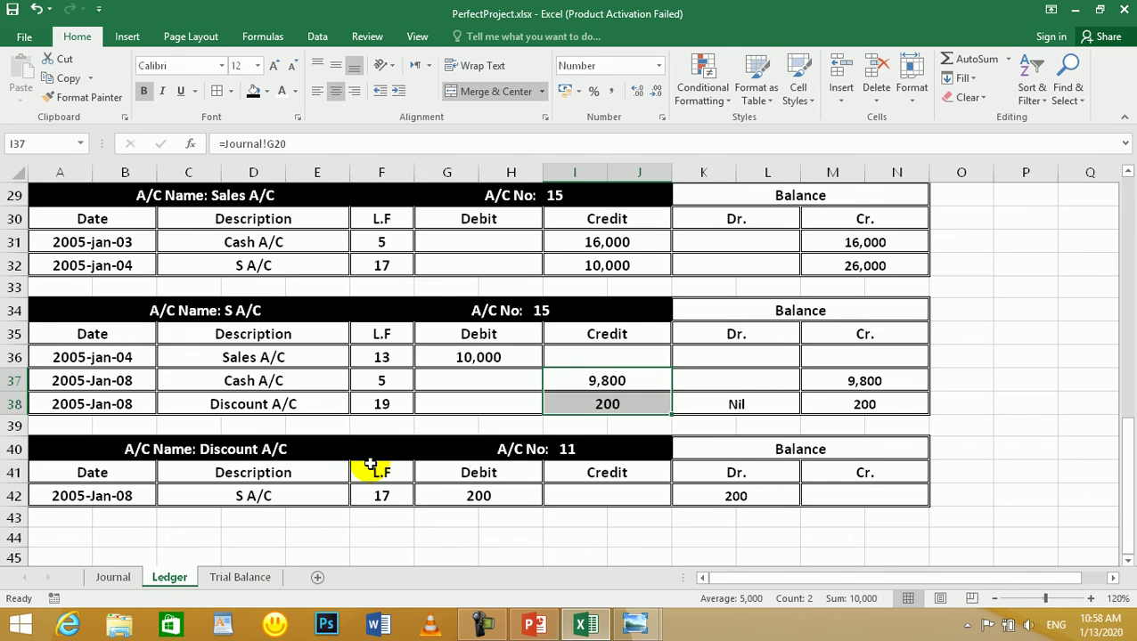
left_click(478, 496)
left_click(242, 578)
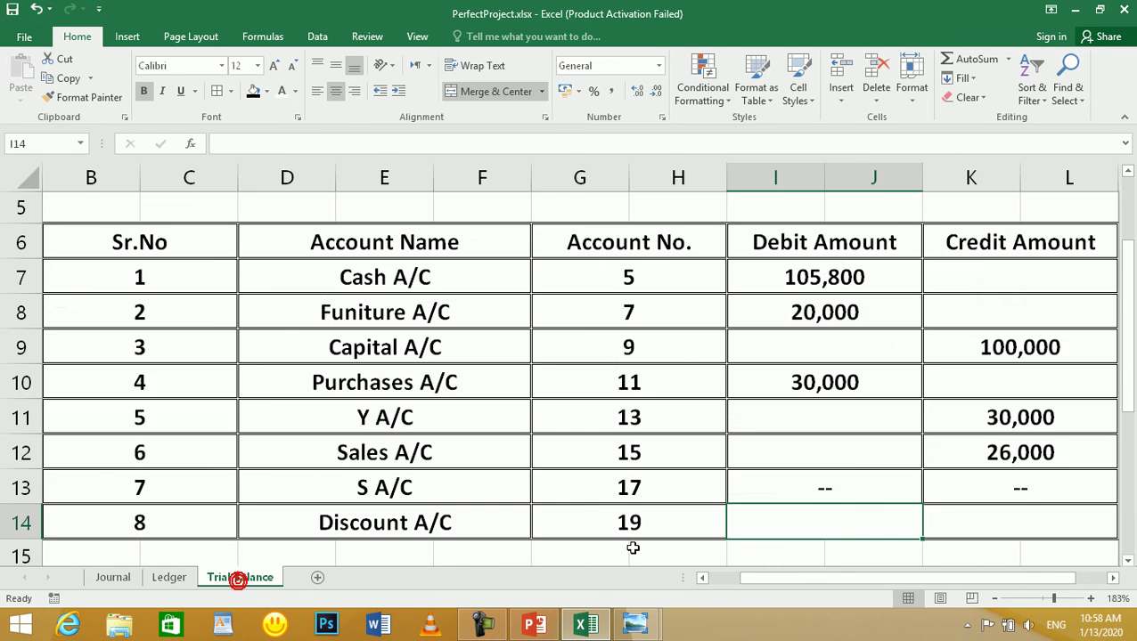
left_click(790, 526)
type("=")
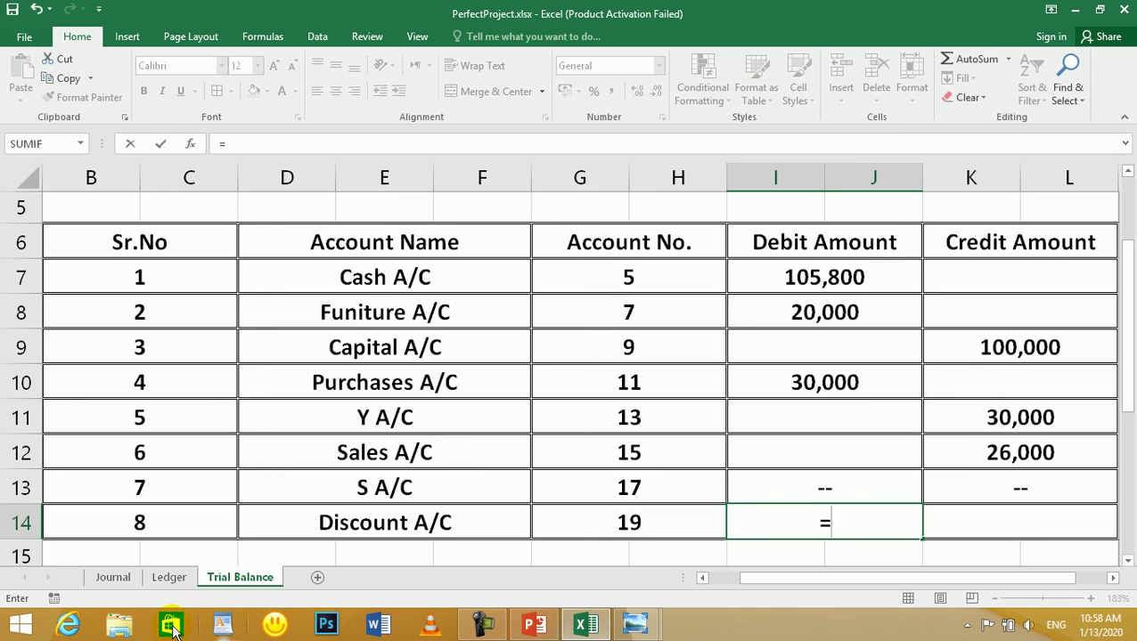
left_click(165, 579)
left_click(465, 502)
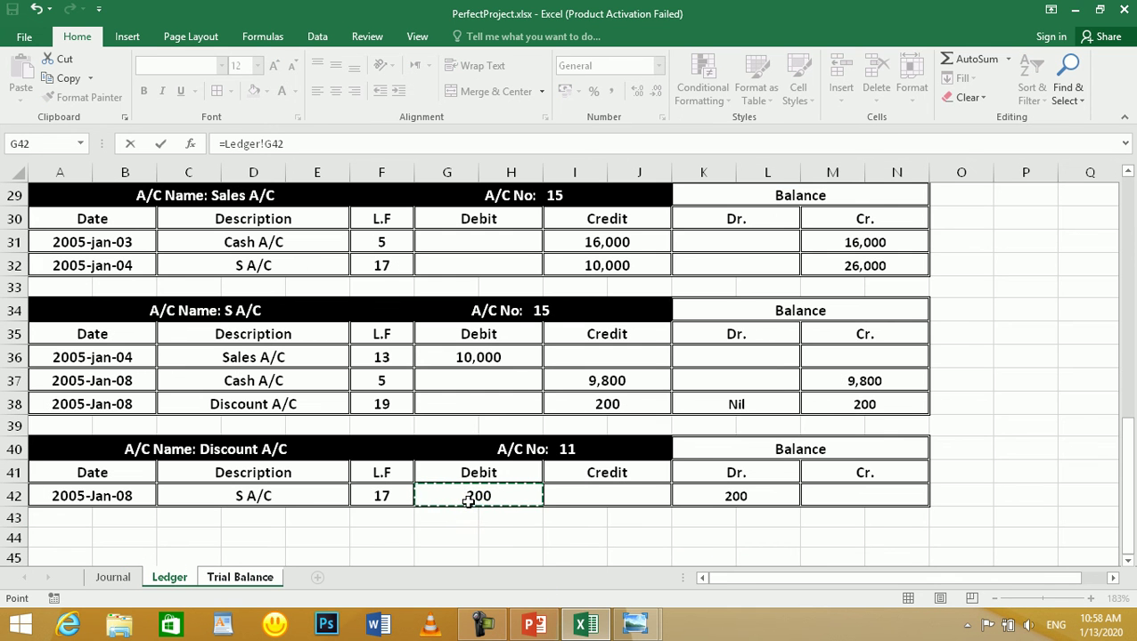
key("Return")
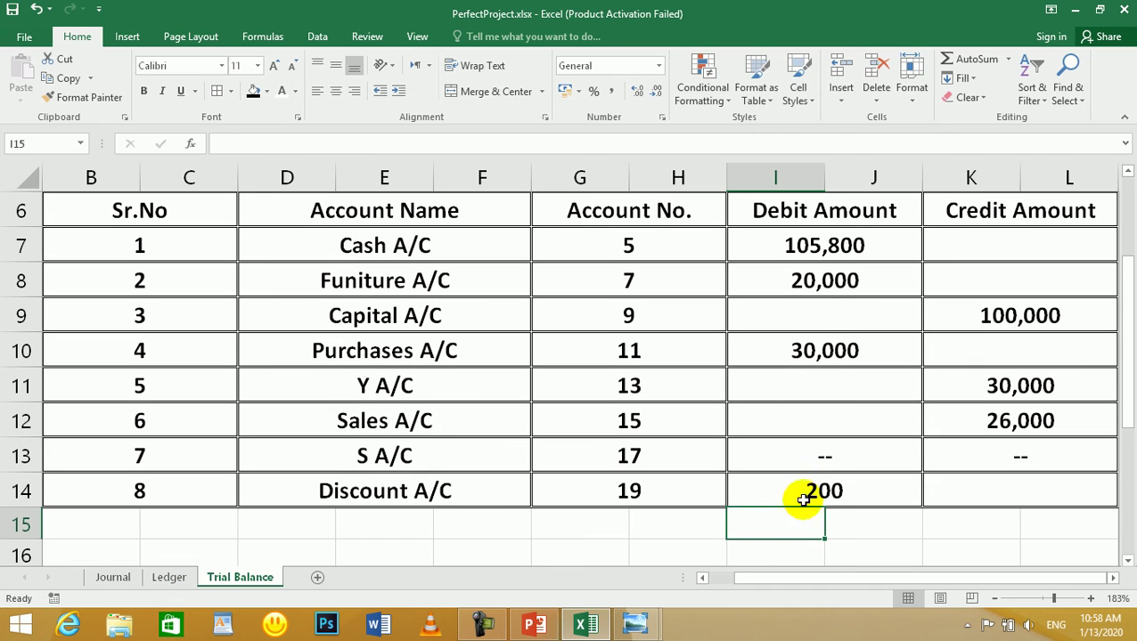
left_click(794, 499)
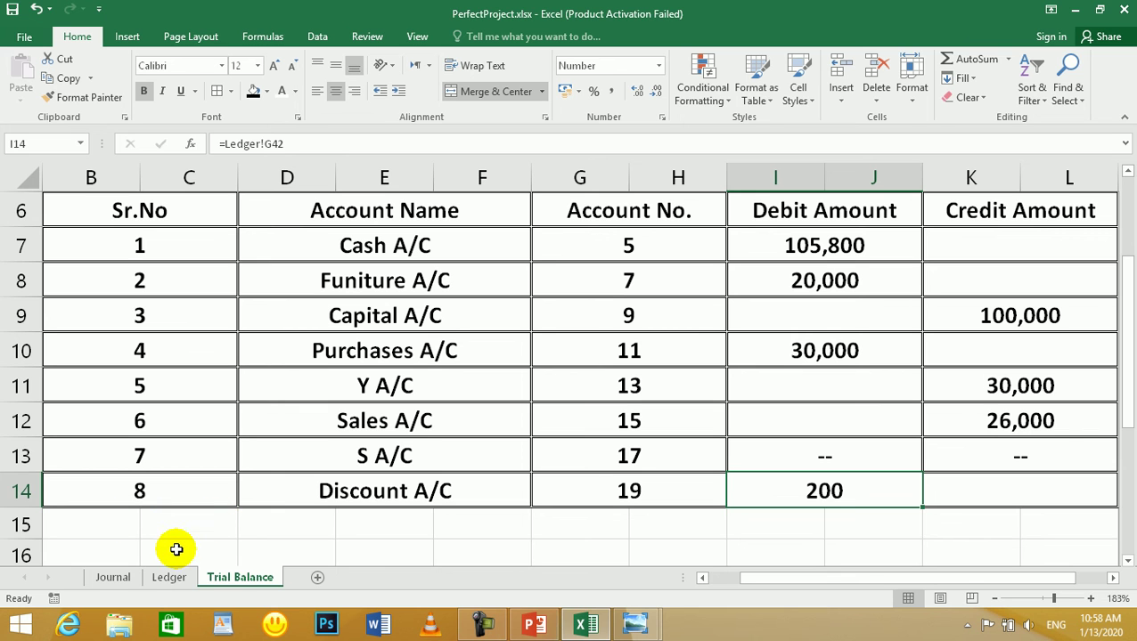
- Consult trial balance.JPG and duplicate the Discount A/C row of the Trial Balance, columns B to L, into row 15
mouse_move(659, 629)
left_click(672, 551)
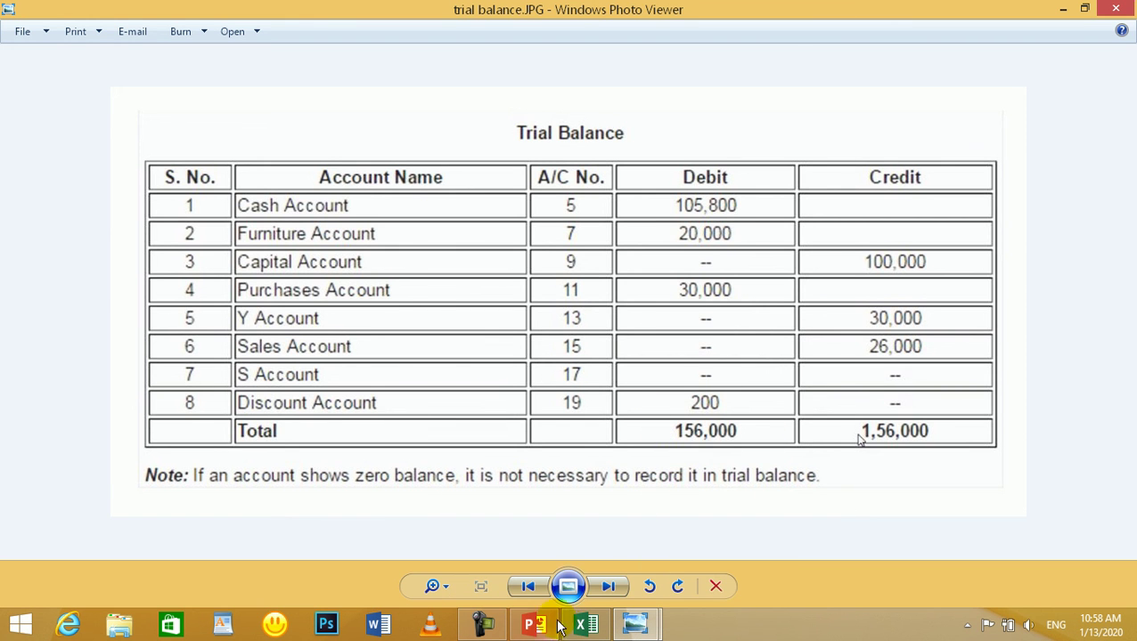
left_click(585, 626)
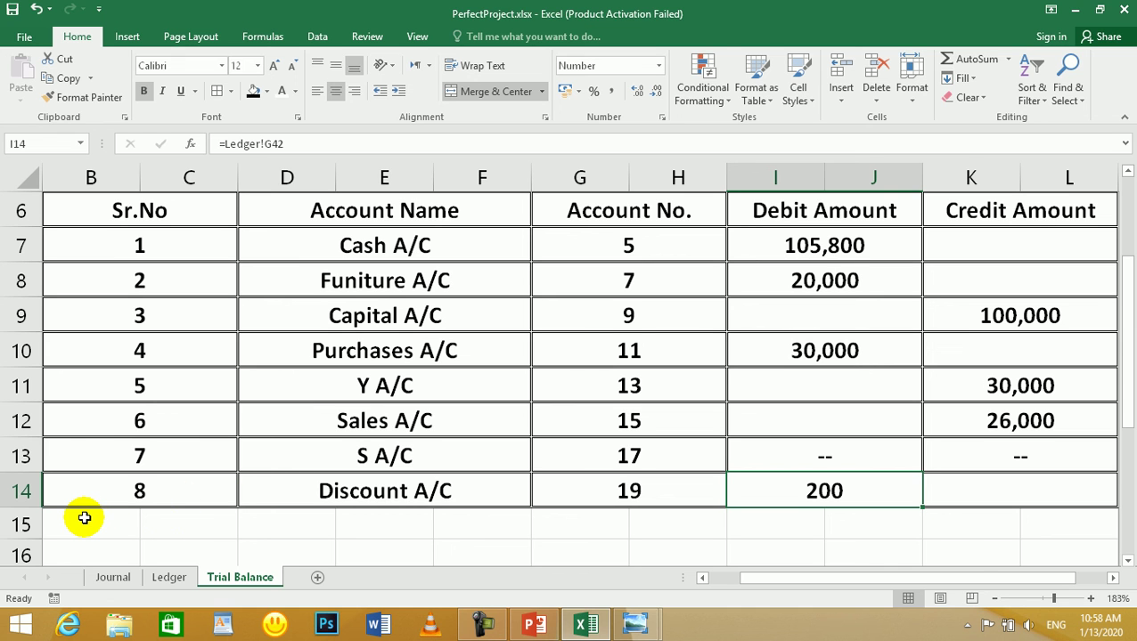
left_click_drag(85, 495, 873, 496)
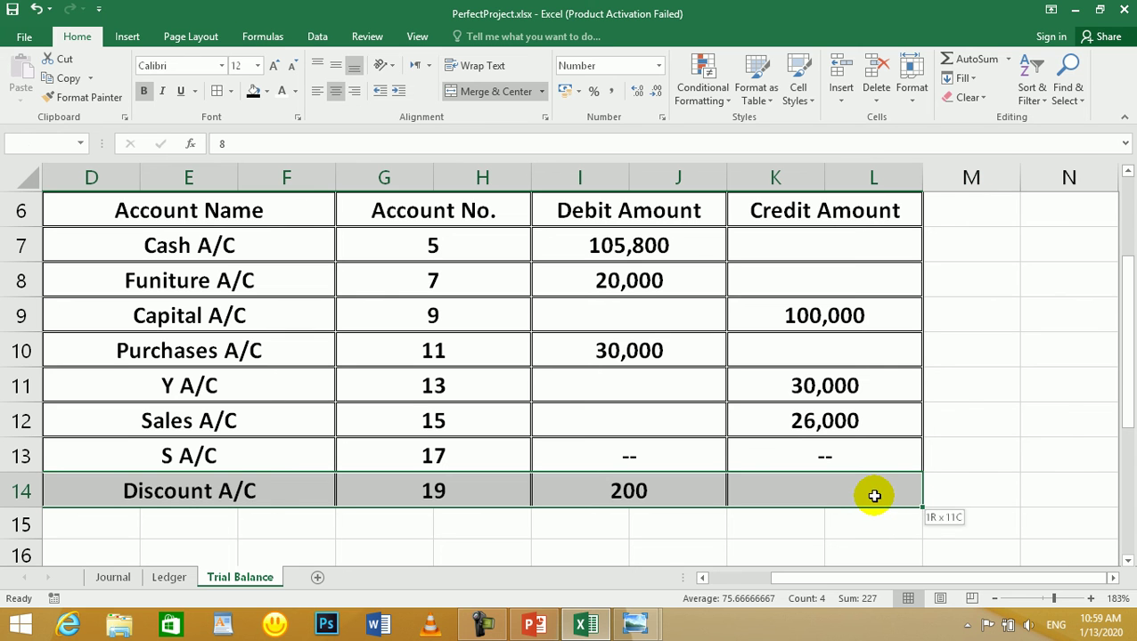
key("ctrl+c")
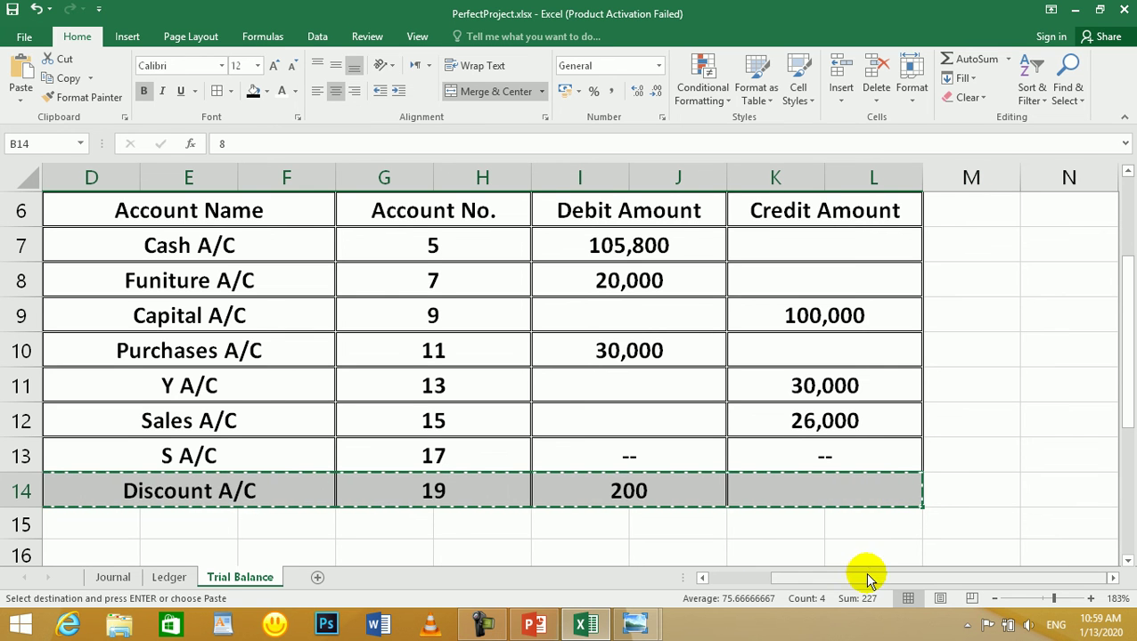
left_click_drag(864, 579, 681, 595)
left_click(177, 531)
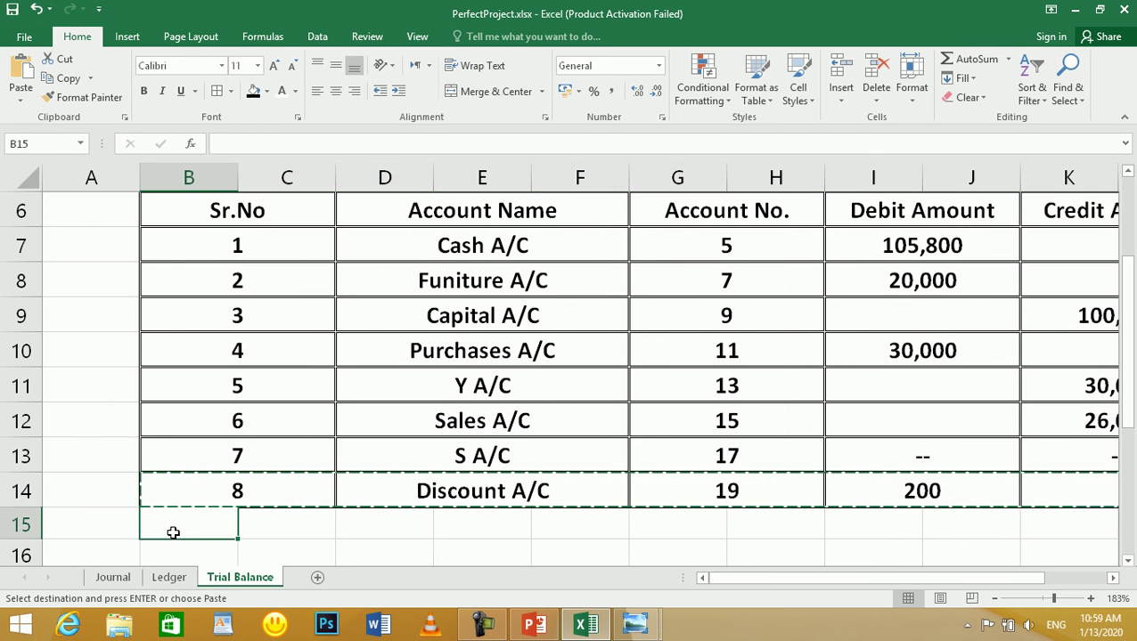
key("ctrl+v")
key("Escape")
- Label row 15 Total in the Account Name column and clear its serial number, account number and debit amount
left_click(241, 529)
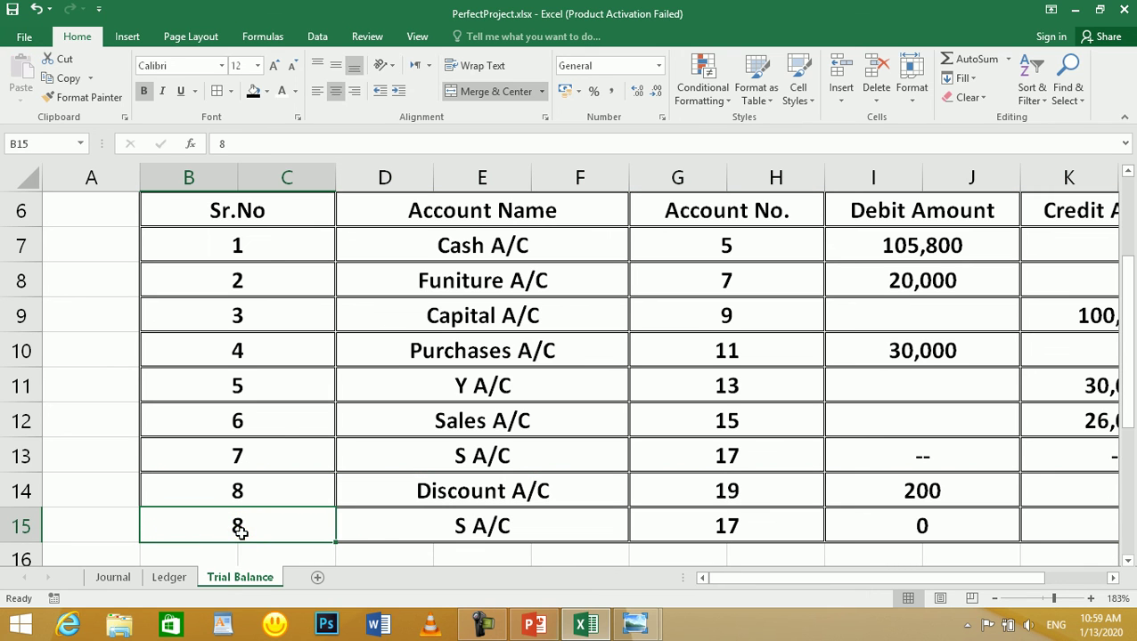
key("Delete")
left_click(381, 528)
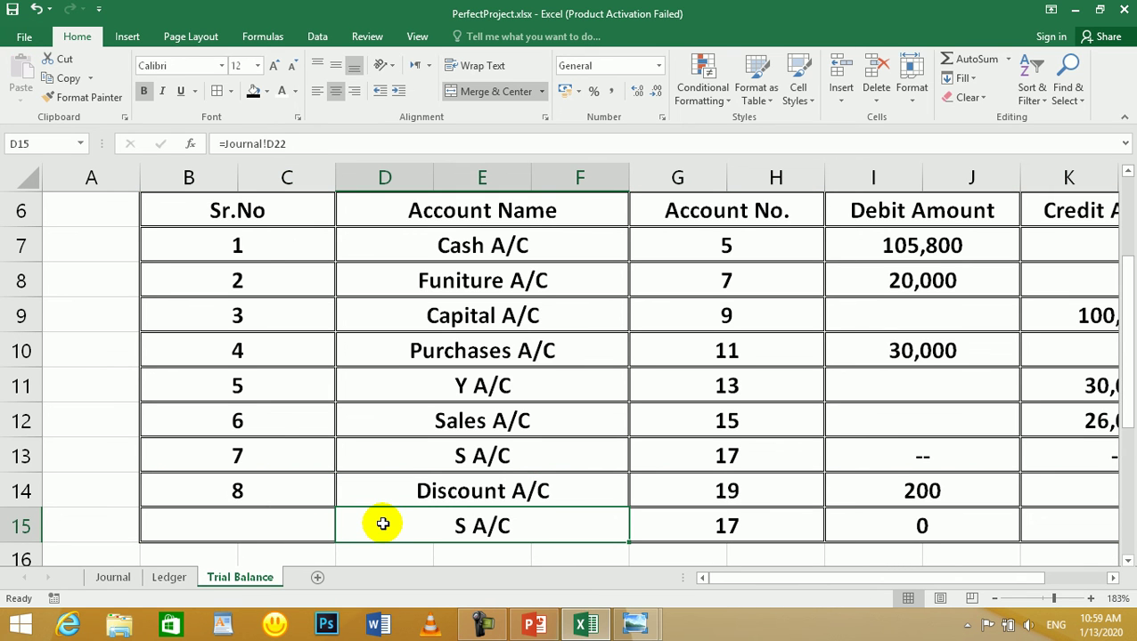
type("T")
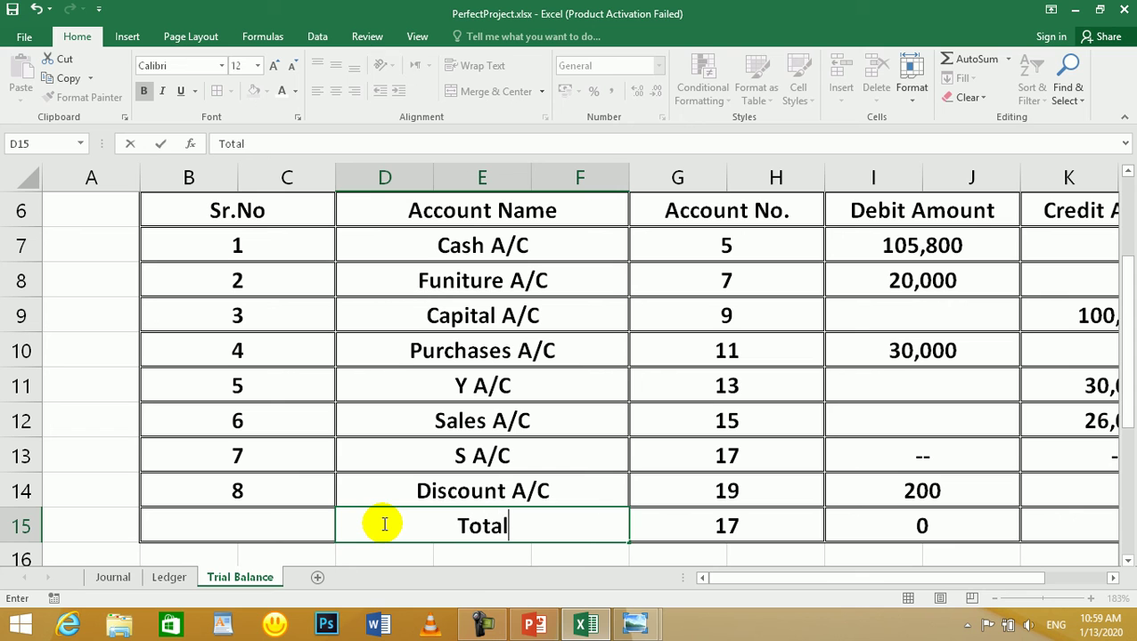
type("otal")
key("Tab")
key("Delete")
key("Tab")
key("Delete")
key("Tab")
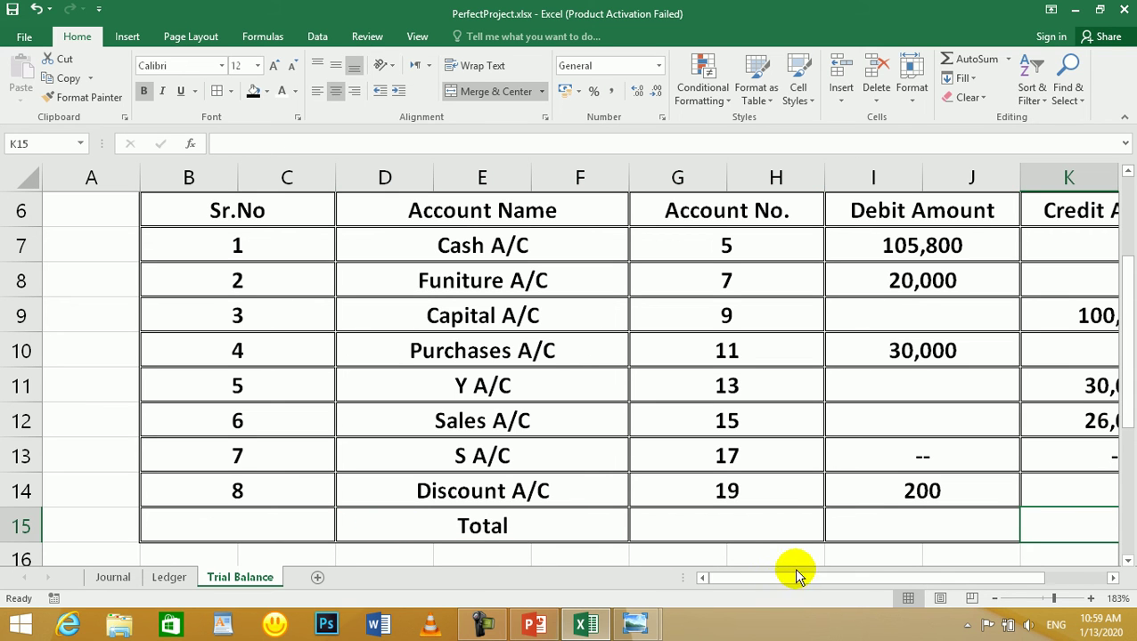
- Total the debit amounts in row 15 with =SUM(I7:J14) and fill the formula across to the Credit Amount column
left_click_drag(805, 581, 864, 557)
left_click(753, 532)
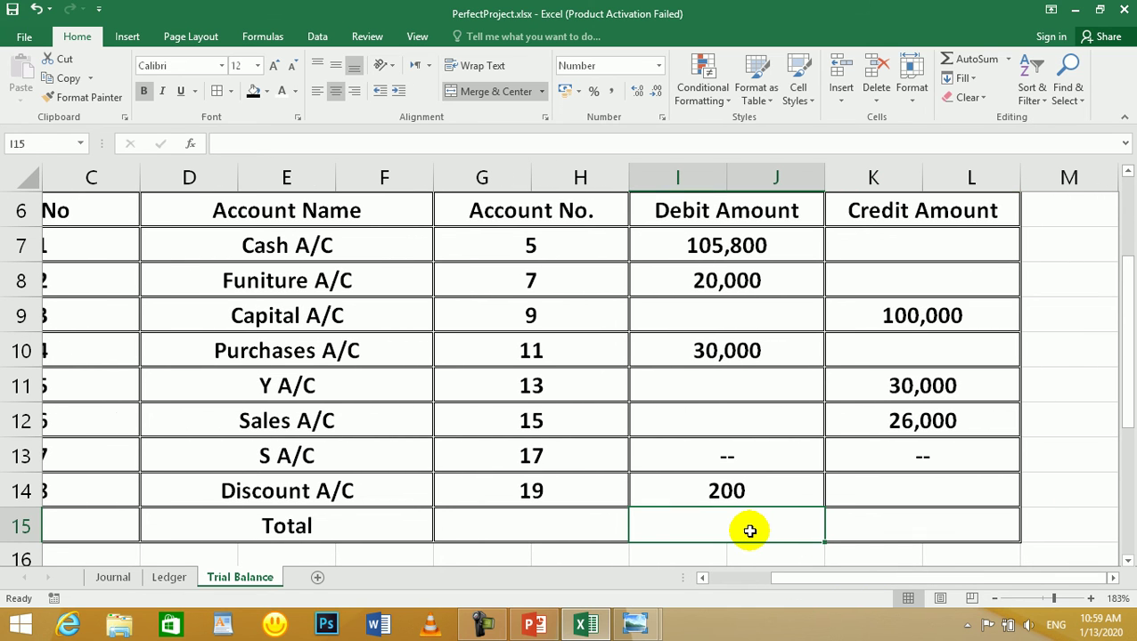
type("=sum(")
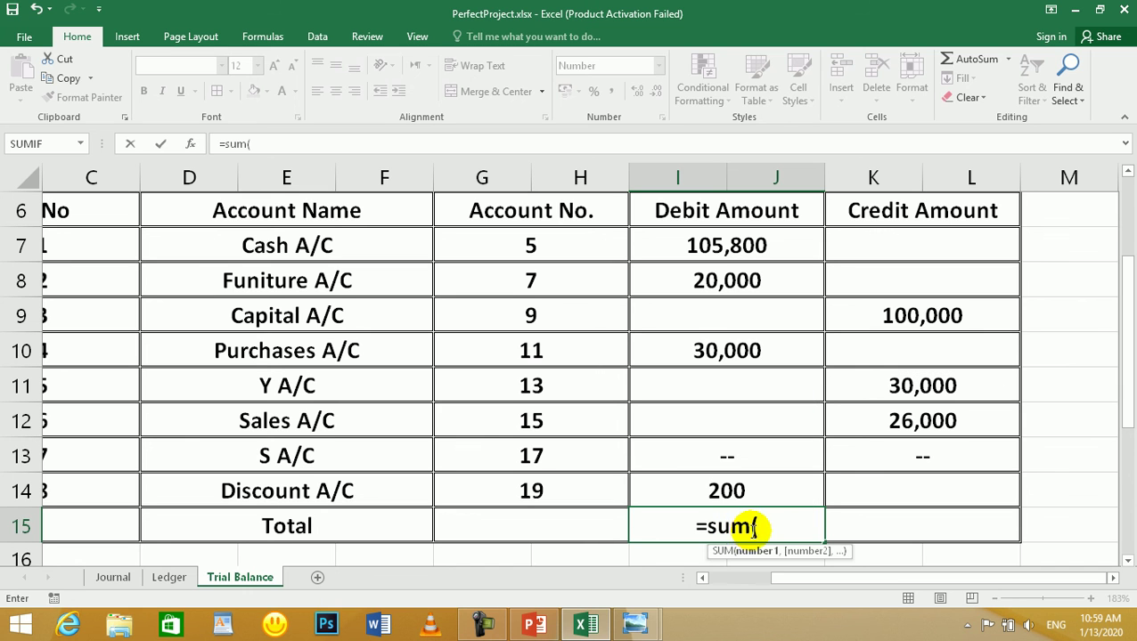
left_click_drag(766, 497, 770, 233)
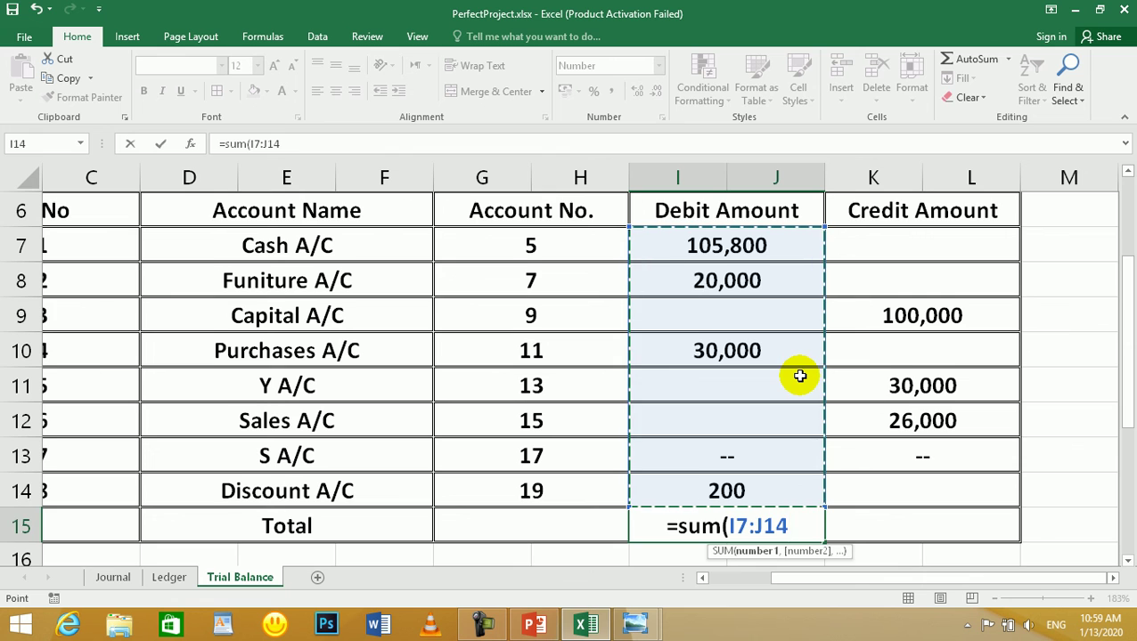
key("Return")
left_click_drag(718, 497, 943, 490)
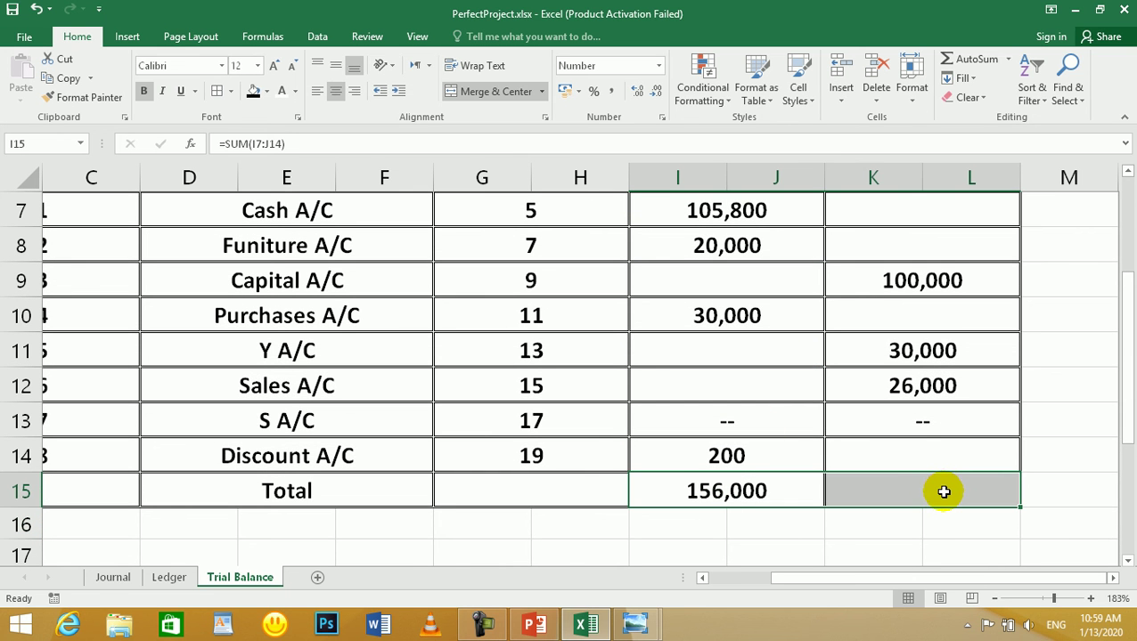
key("ctrl+r")
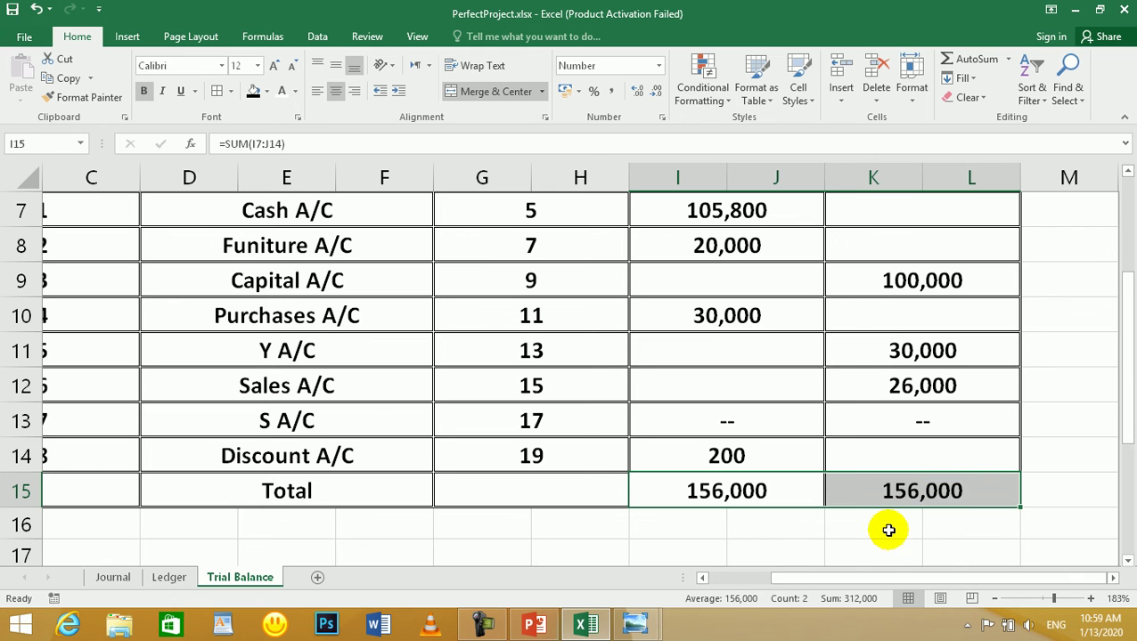
left_click(875, 533)
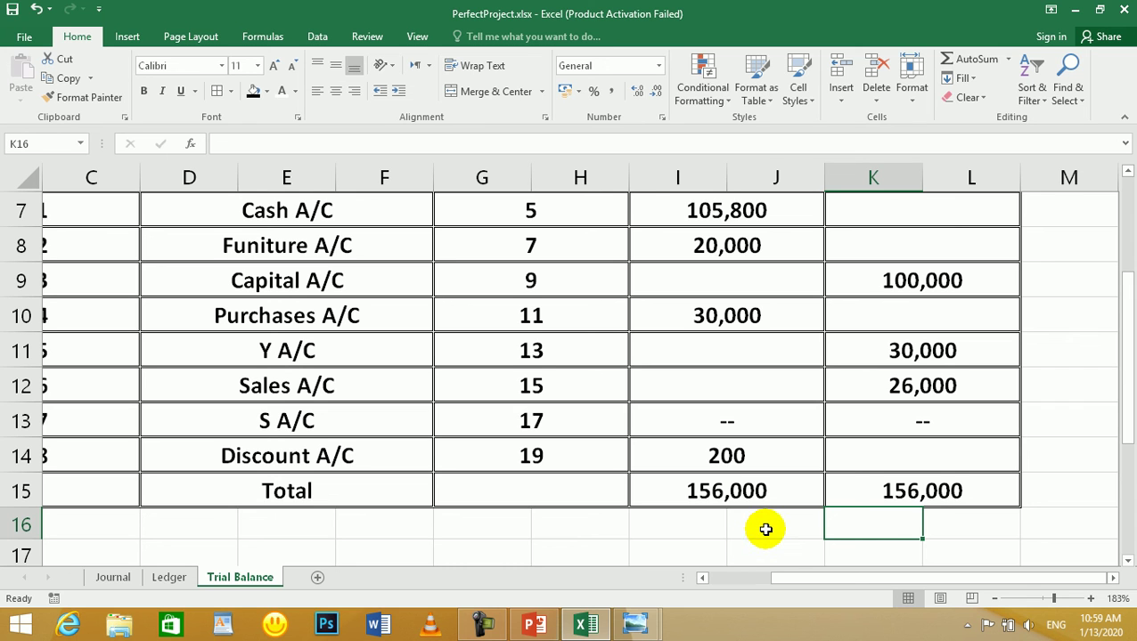
- Examine which range the Credit Amount total formula in row 15 of the Trial Balance covers, leaving the formula as it is
left_click(847, 493)
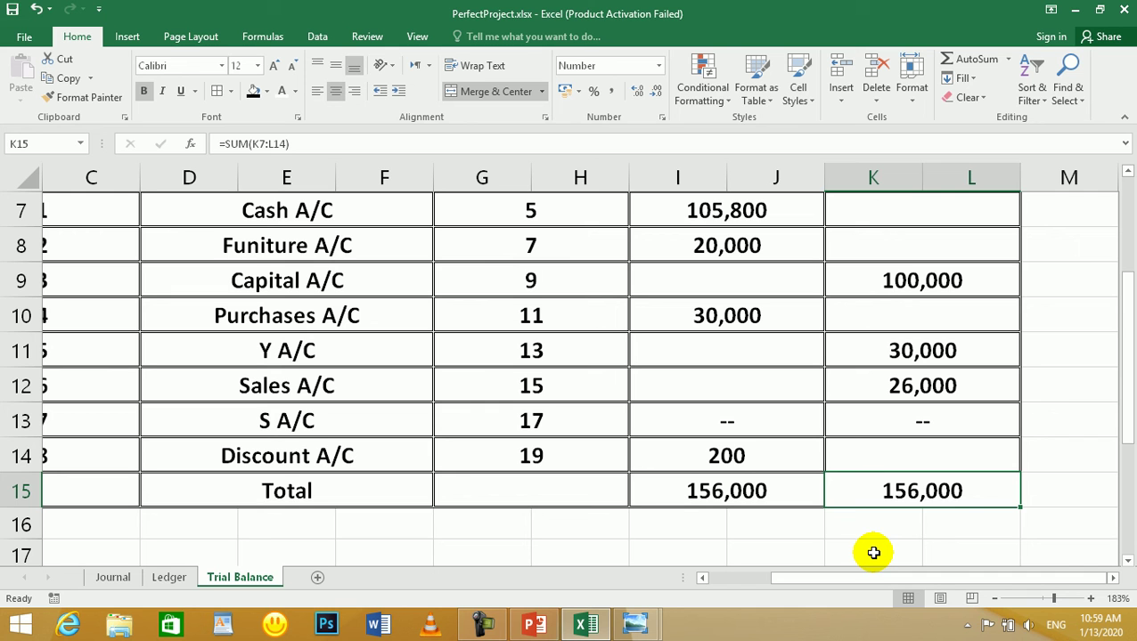
left_click(906, 489)
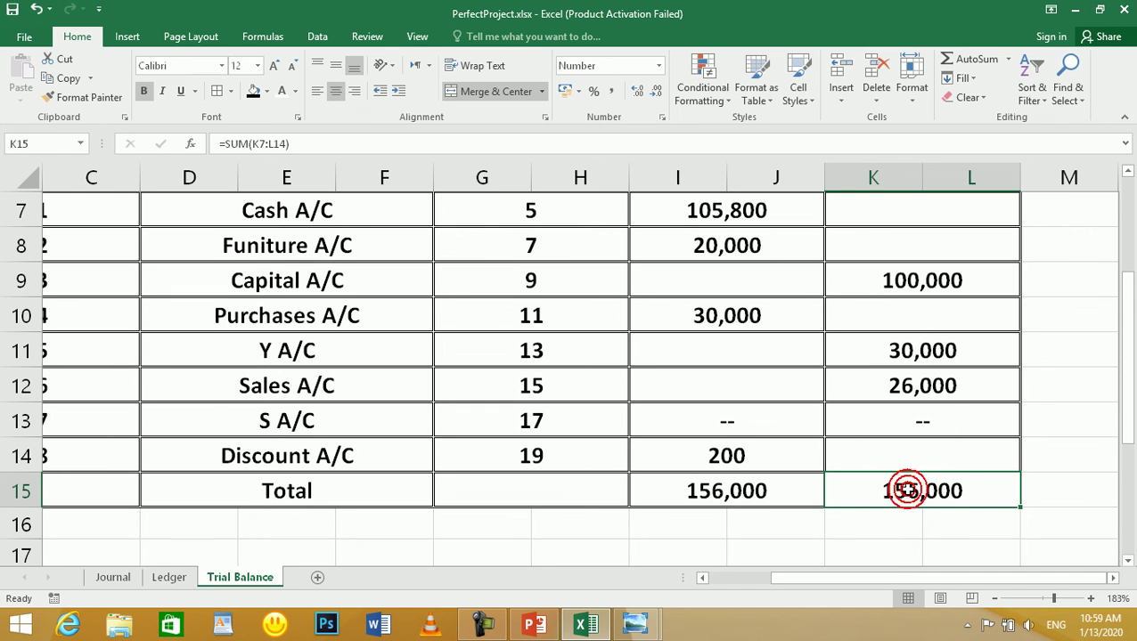
double_click(904, 489)
scroll(987, 363, "up", 2)
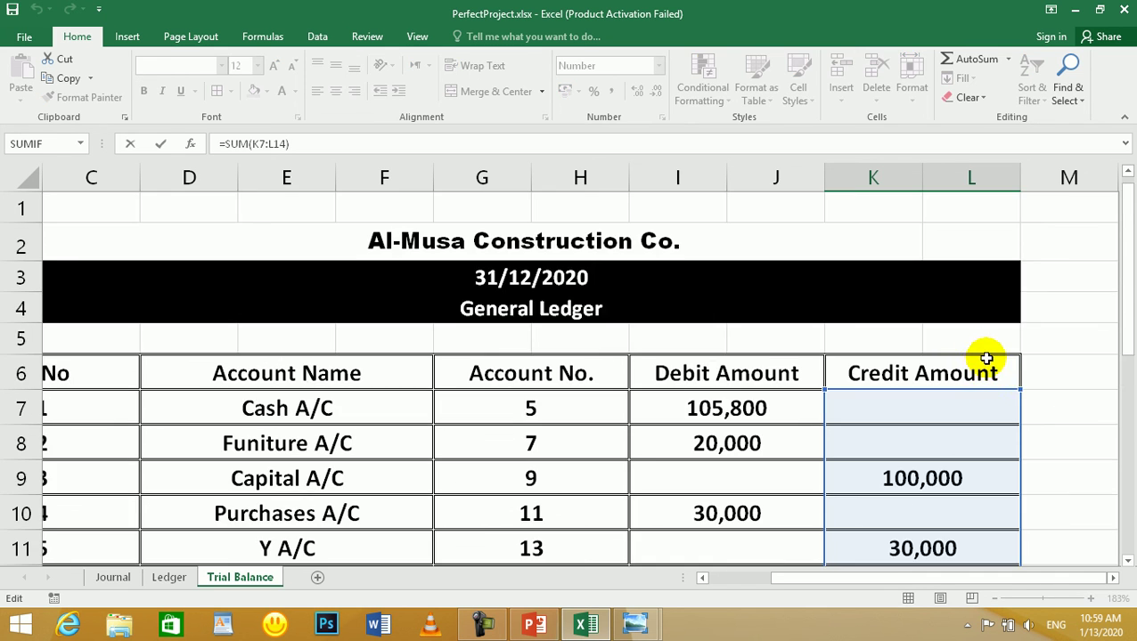
scroll(947, 392, "down", 1)
scroll(931, 559, "down", 1)
scroll(946, 374, "up", 1)
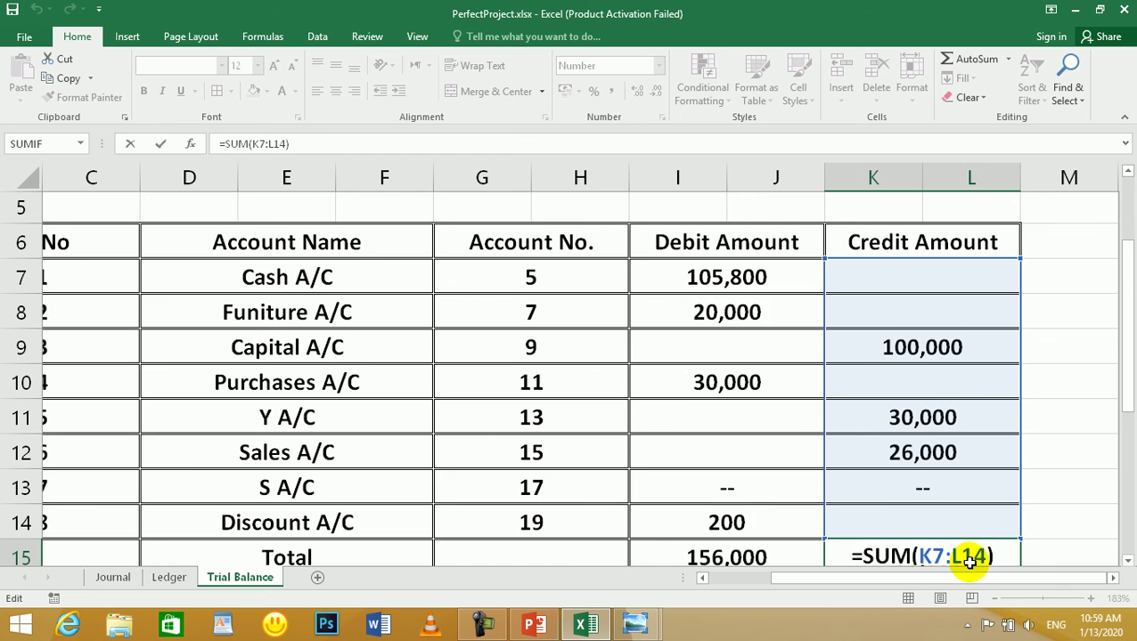
scroll(972, 526, "down", 1)
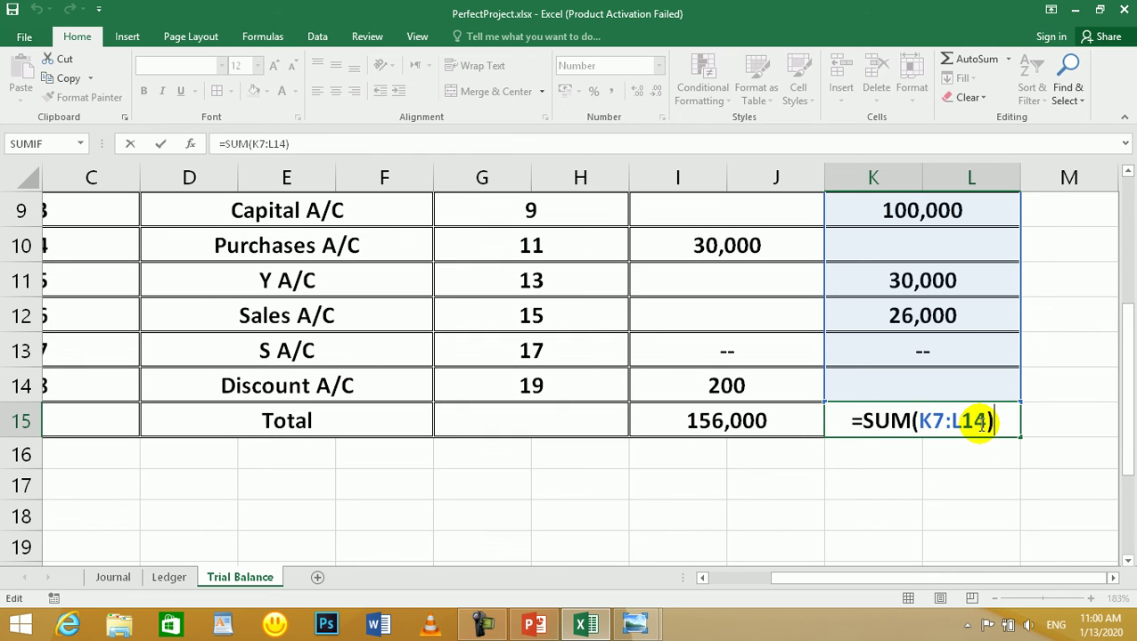
scroll(979, 423, "up", 1)
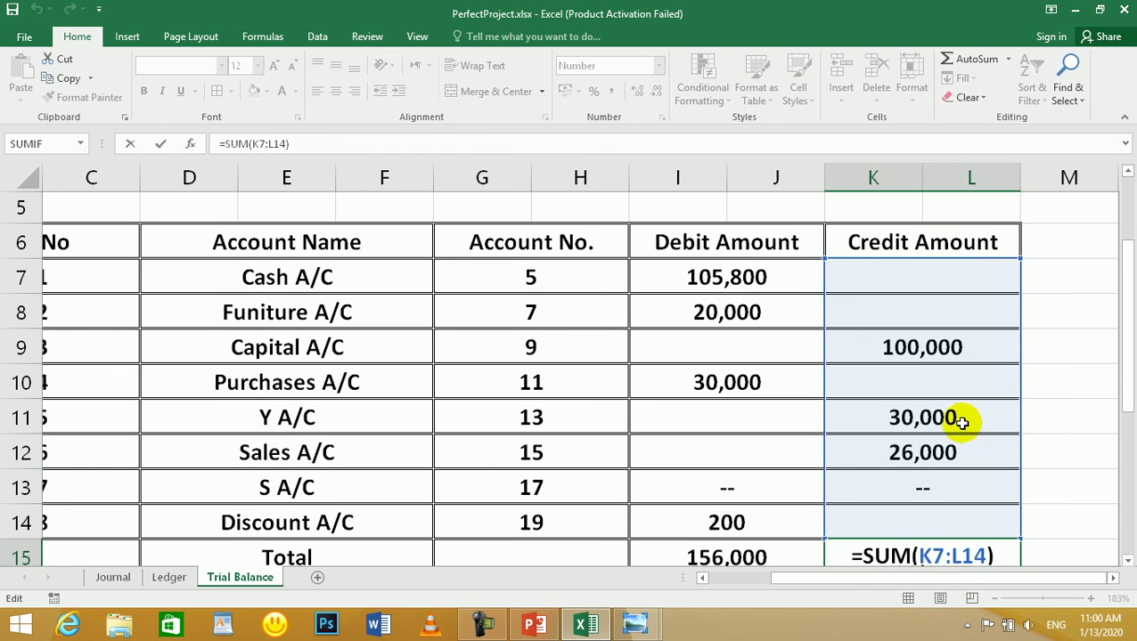
key("Return")
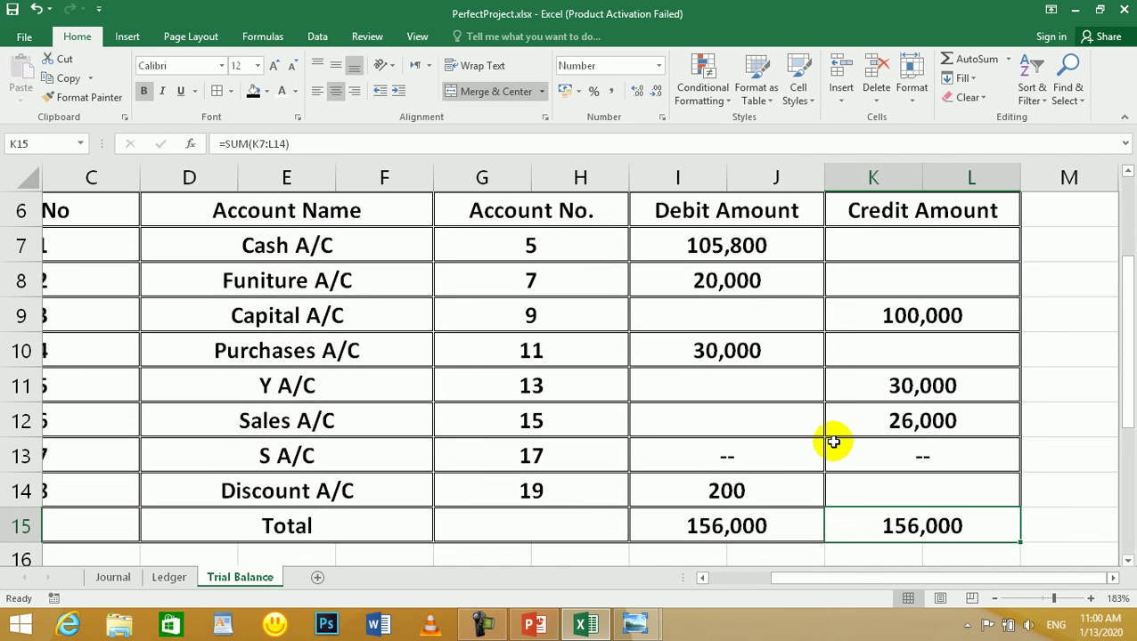
- Examine the range covered by the Debit Amount total formula in row 15 and view the whole Trial Balance at 110% zoom
left_click(744, 511)
double_click(740, 526)
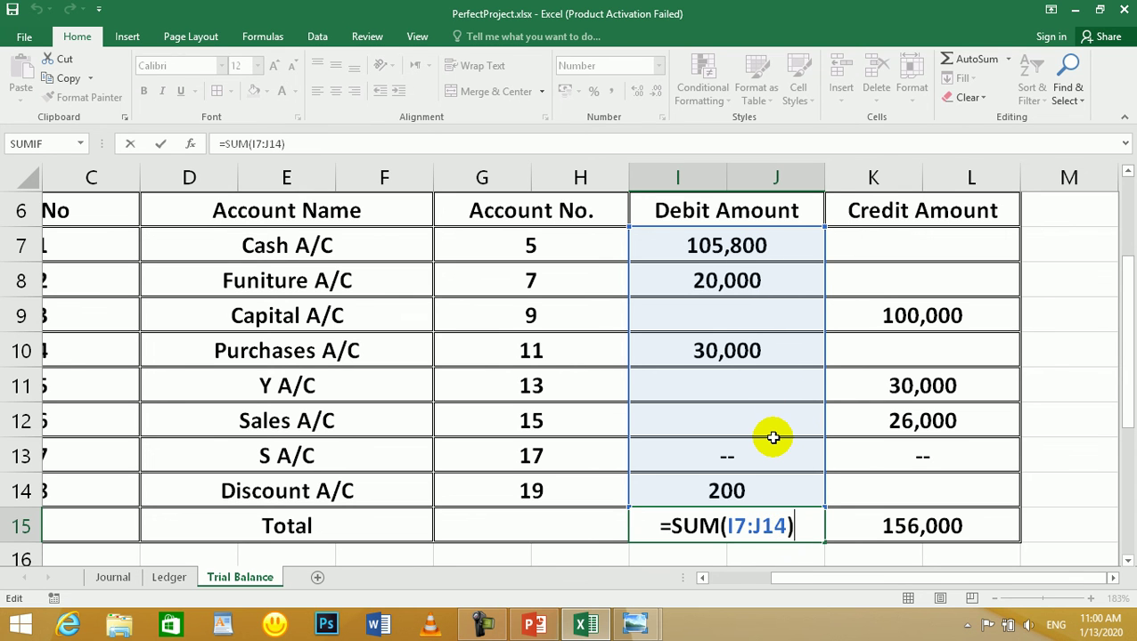
scroll(772, 437, "up", 2)
key("ctrl+Return")
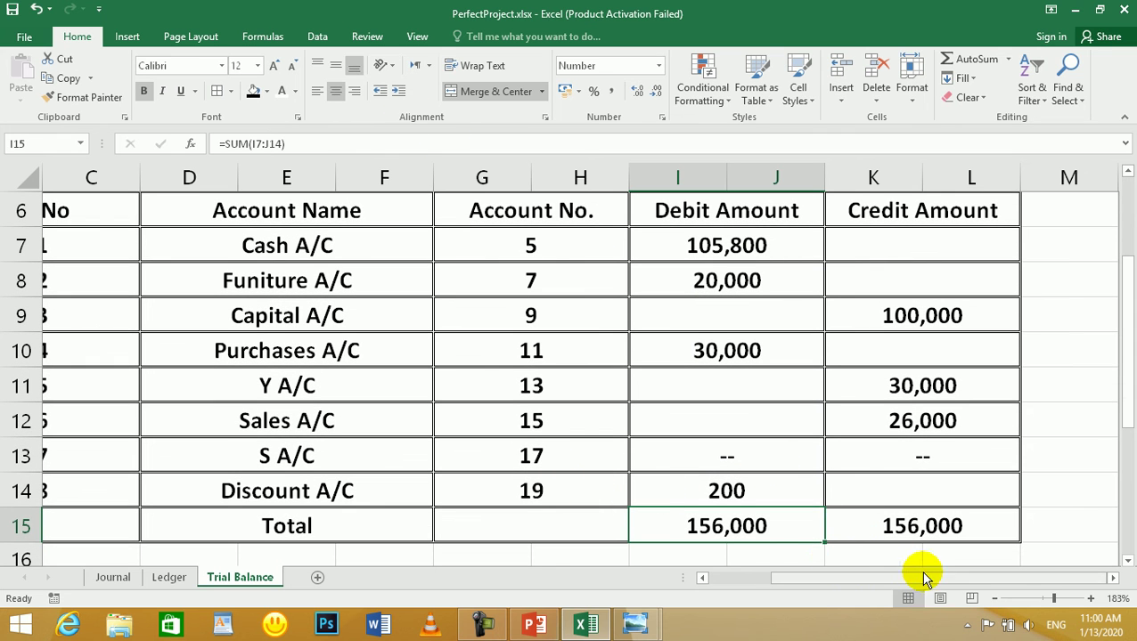
left_click(995, 600)
left_click(995, 600)
left_click(995, 599)
left_click(995, 600)
scroll(374, 347, "up", 1)
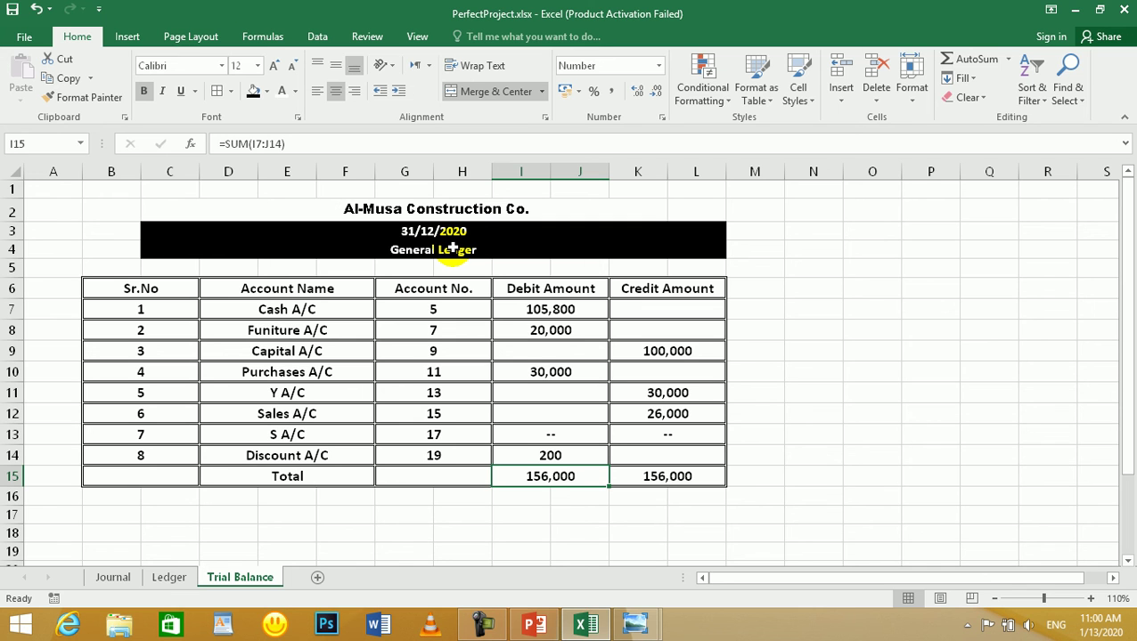
- Clear the Journal's Dr. Amount entries in rows 7 to 21 and its Cr. Amount entries in rows 7 to 22
left_click(111, 578)
left_click_drag(521, 256, 526, 502)
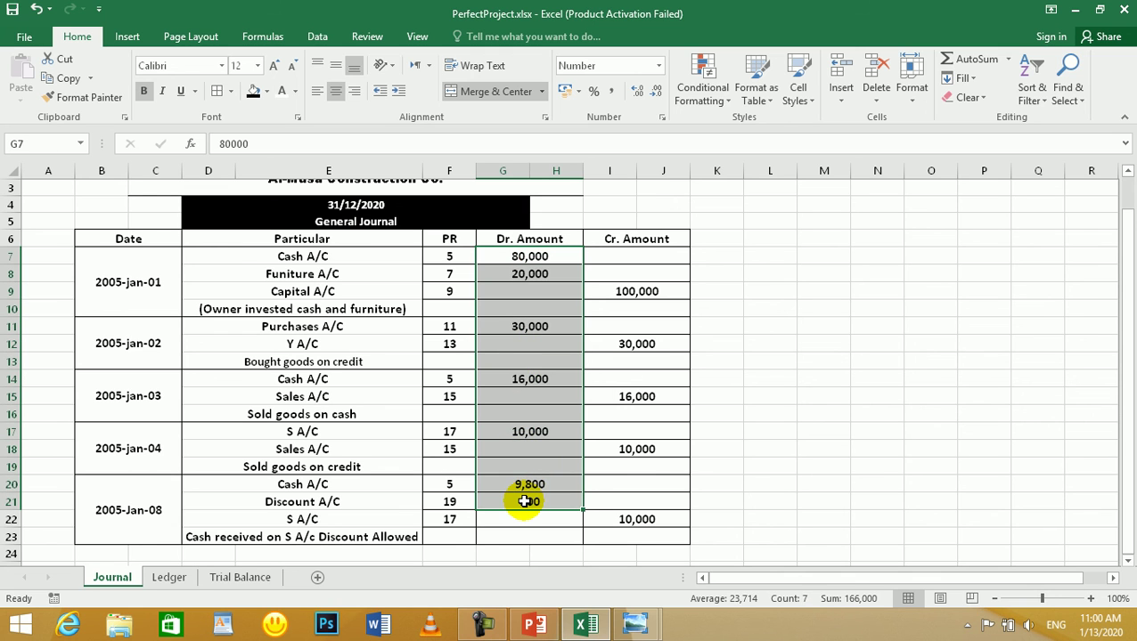
key("Delete")
left_click_drag(650, 261, 652, 514)
key("Delete")
- Review the Ledger and Trial Balance sheets to check how their linked amounts respond to the cleared journal entries
left_click(170, 579)
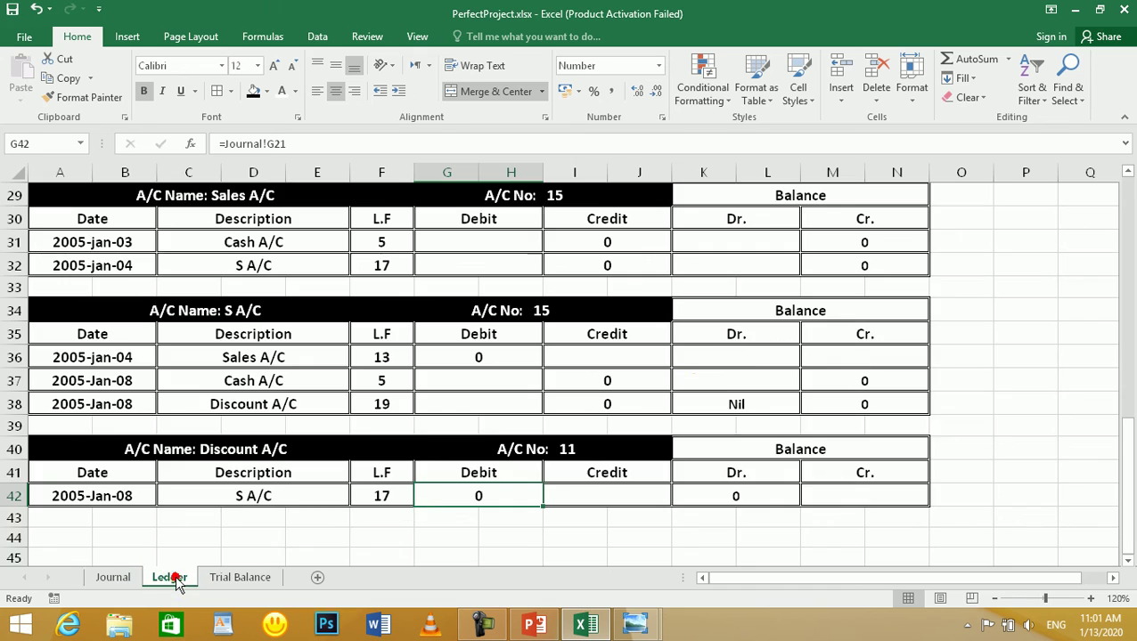
scroll(703, 349, "up", 8)
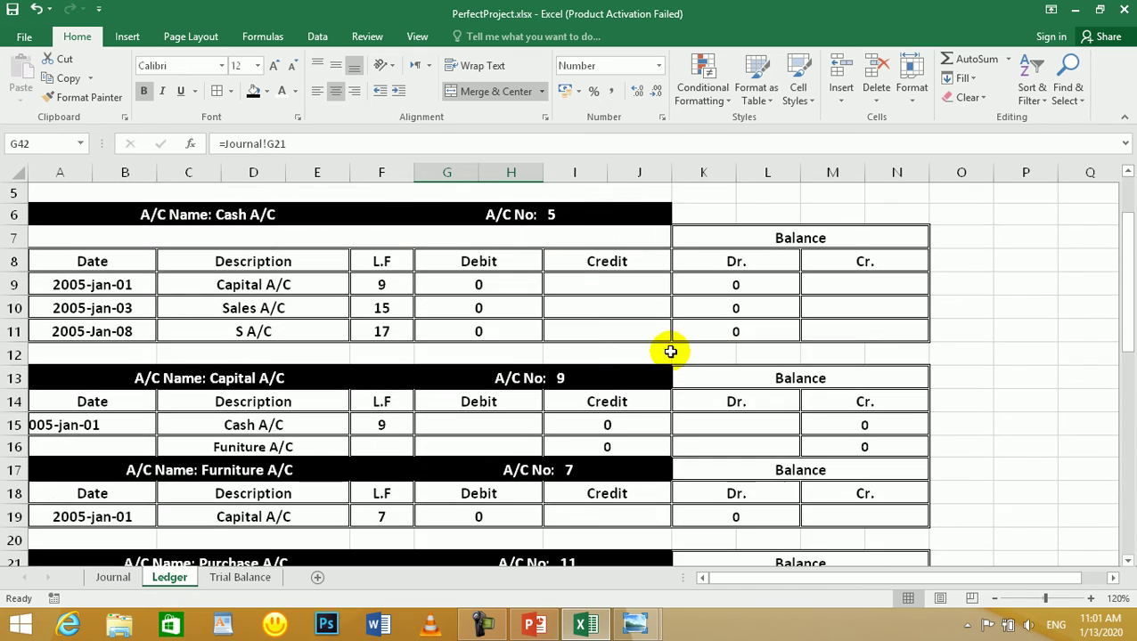
scroll(659, 350, "up", 2)
scroll(589, 344, "down", 5)
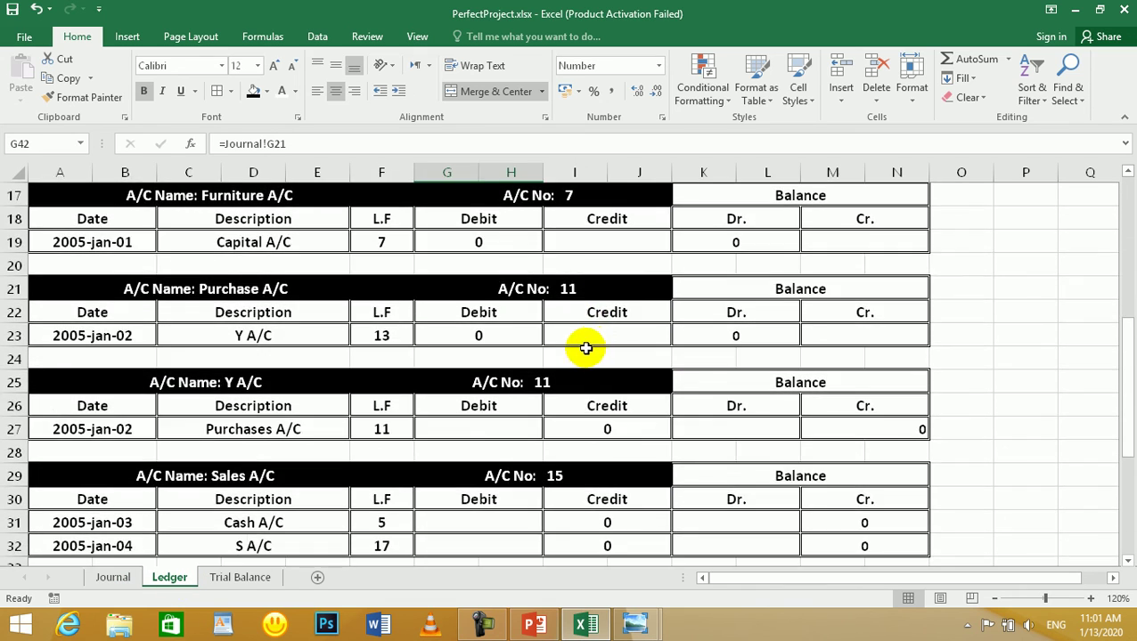
scroll(570, 356, "down", 3)
left_click(237, 577)
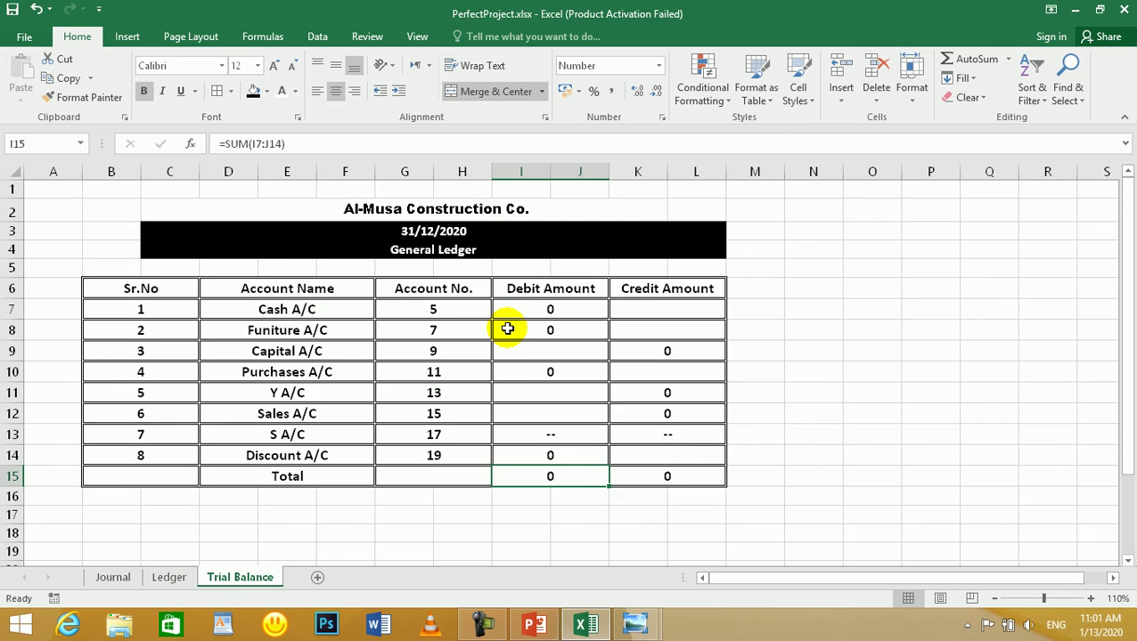
scroll(507, 330, "down", 1)
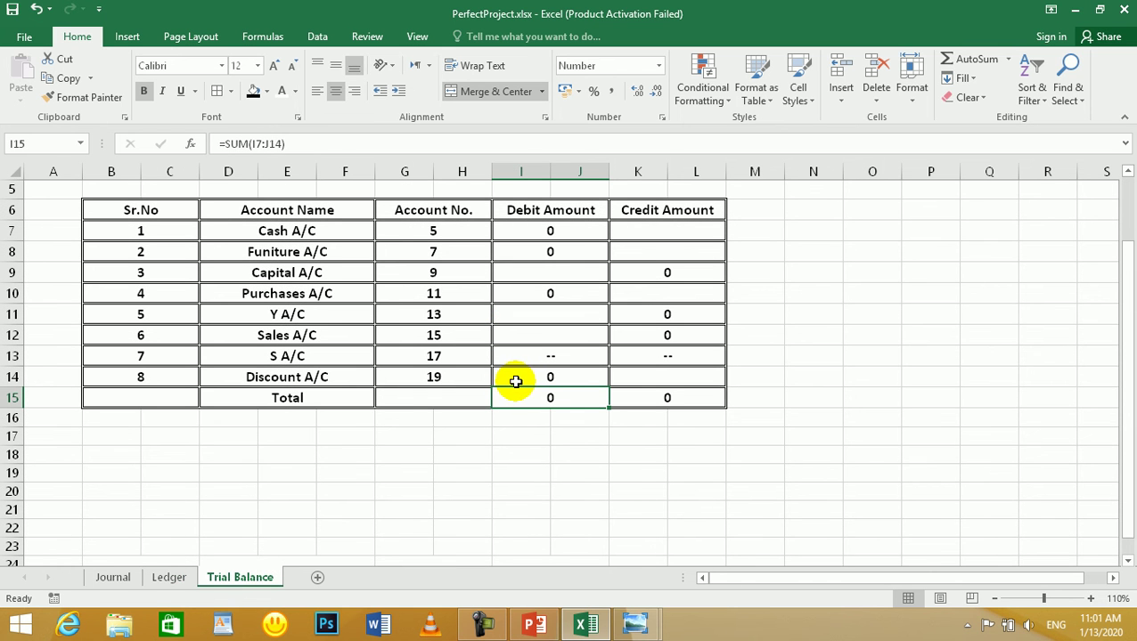
- Undo the clearing of the Journal's Cr. Amount and Dr. Amount entries
left_click(154, 580)
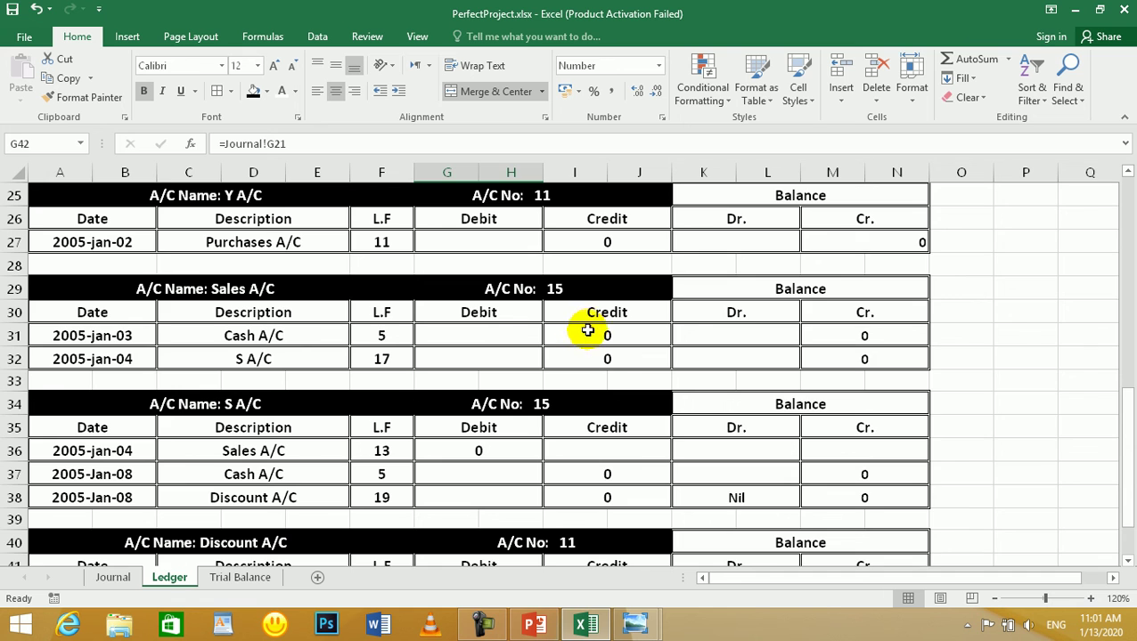
scroll(581, 329, "down", 1)
key("ctrl+Page_Up")
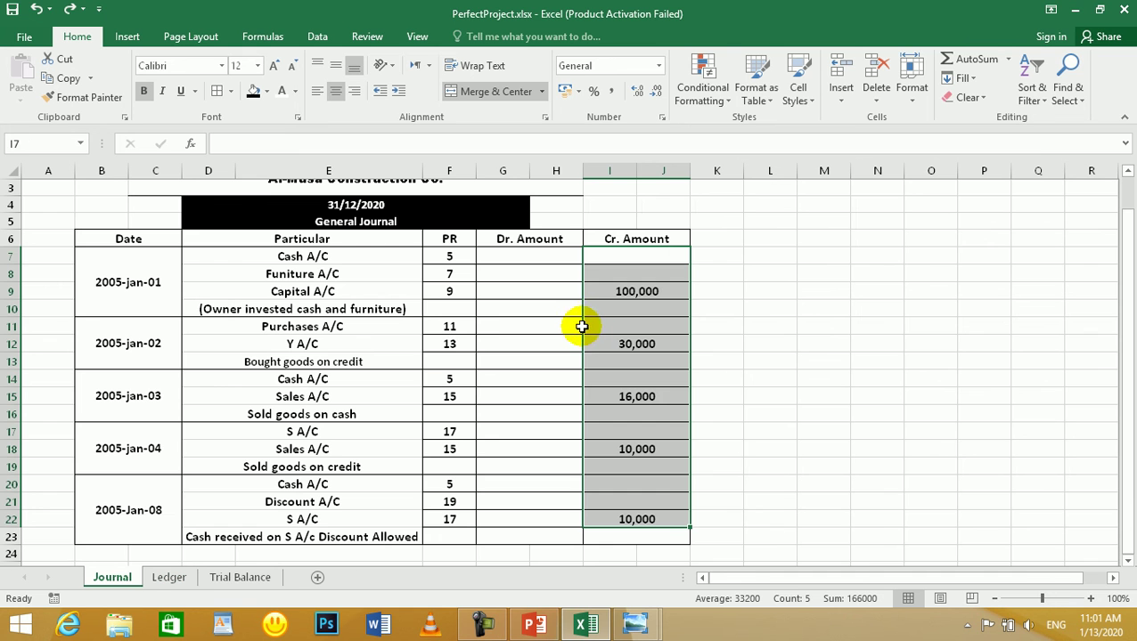
key("ctrl+z")
left_click(509, 342)
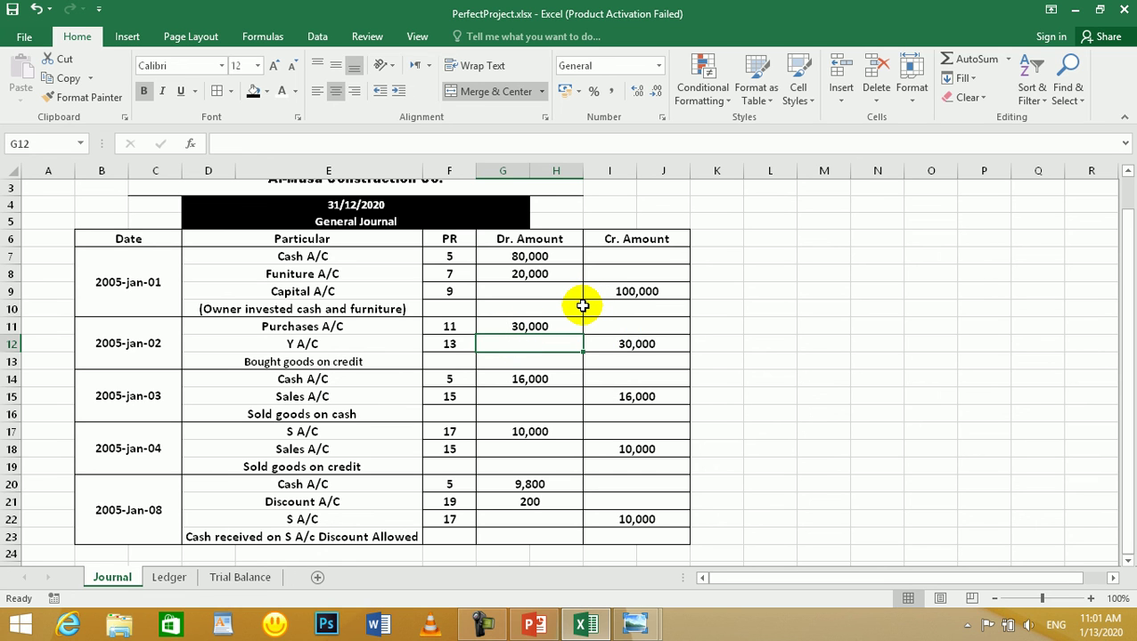
left_click(482, 625)
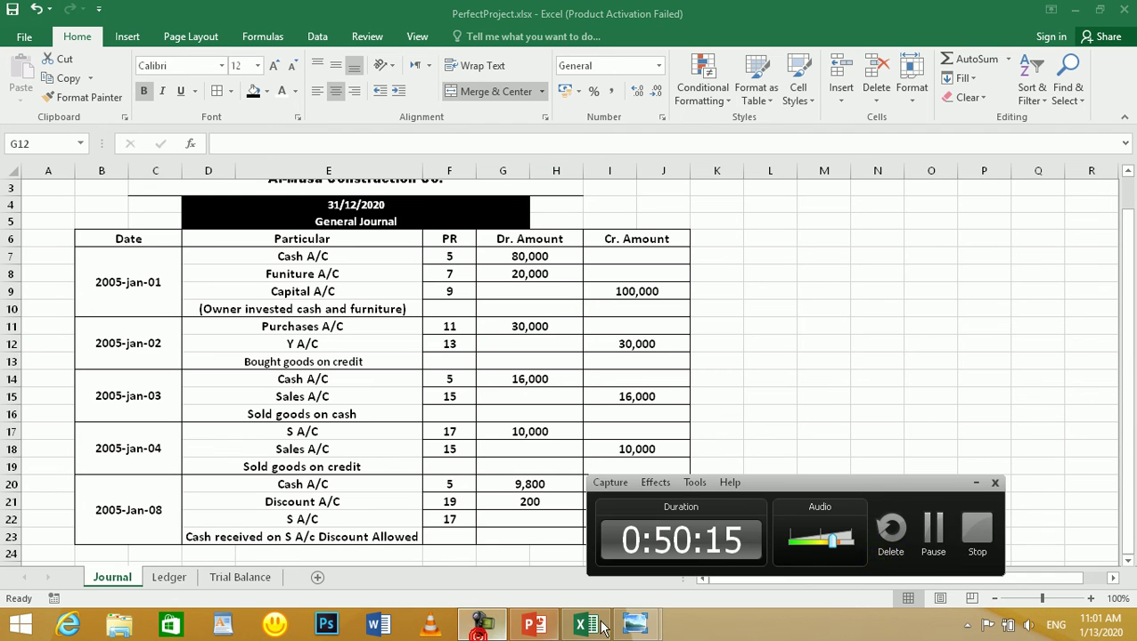